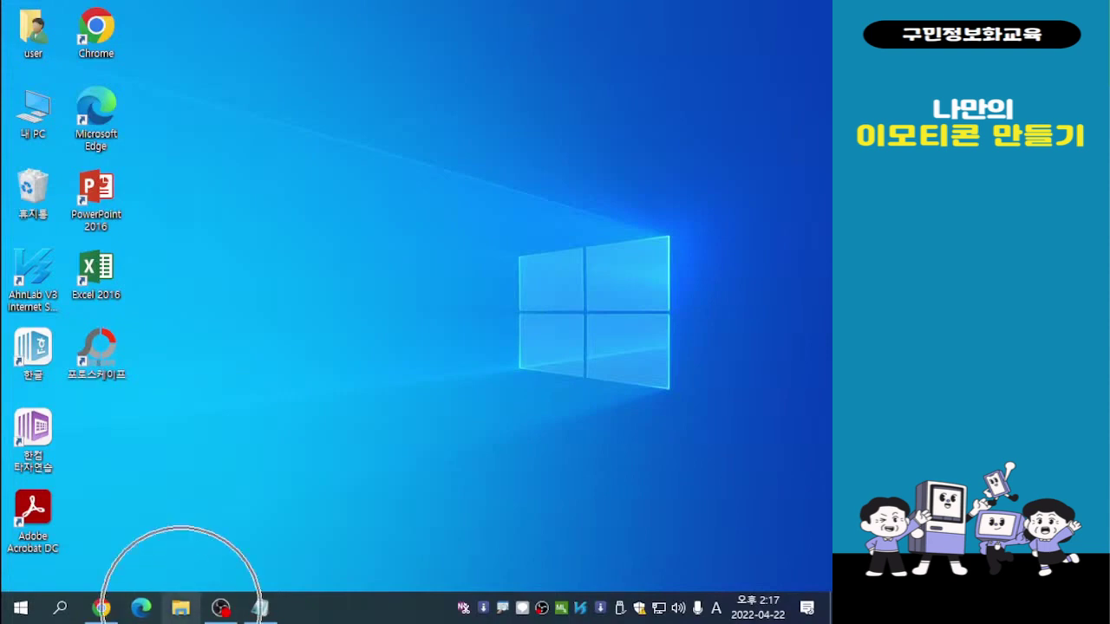
View the finished sample emoticon 토닥0 in the 나만의 이모티콘 folder under 사진, and close the image and folder
left_click(180, 608)
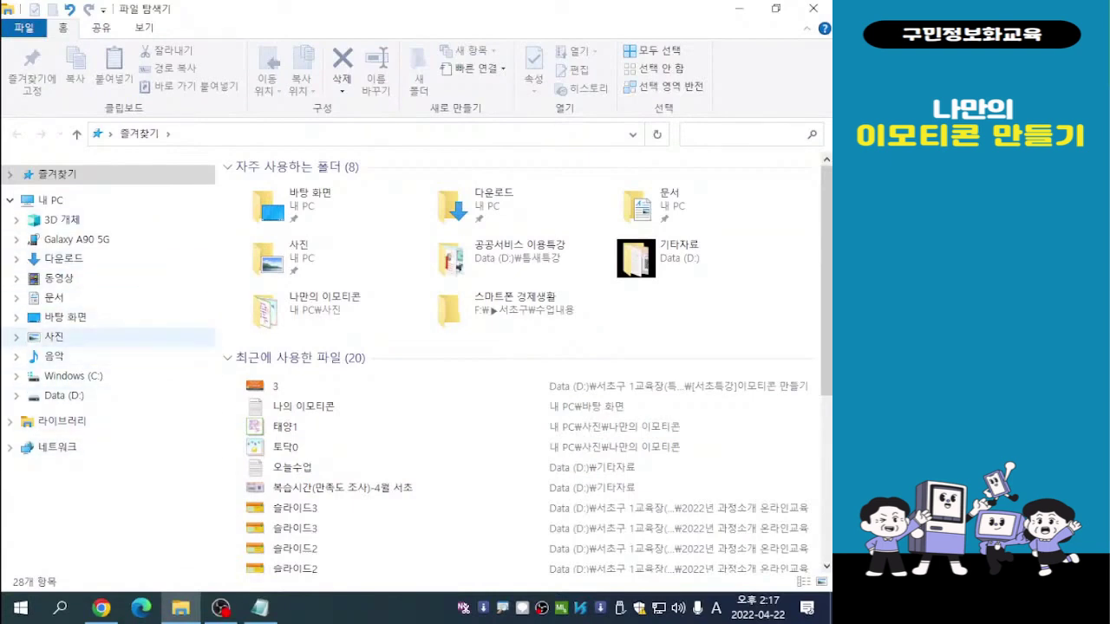
left_click(54, 336)
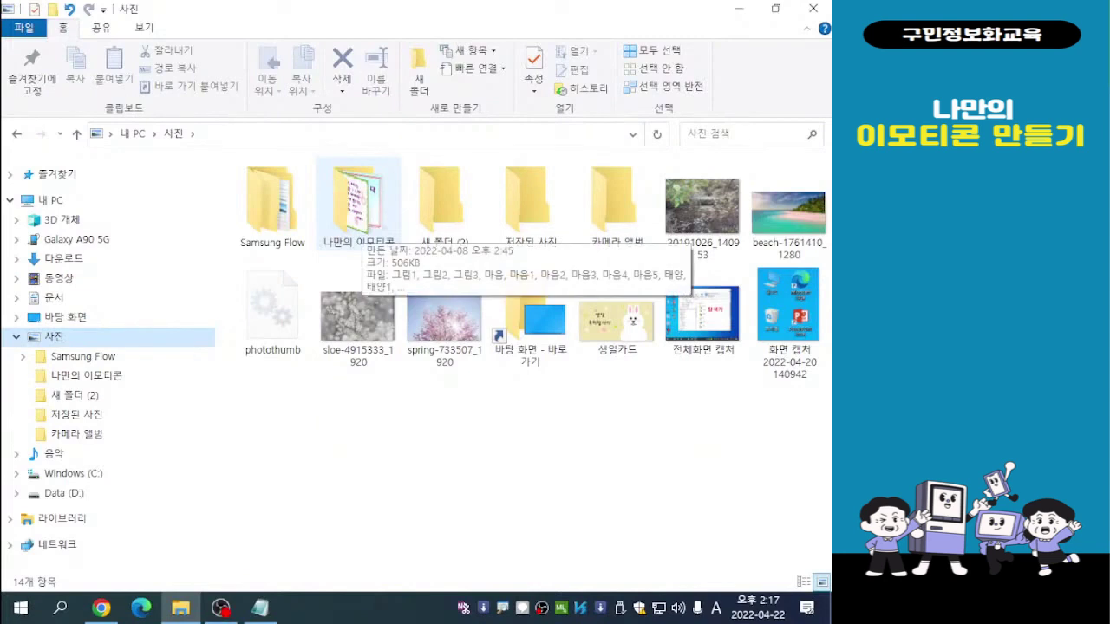
double_click(358, 208)
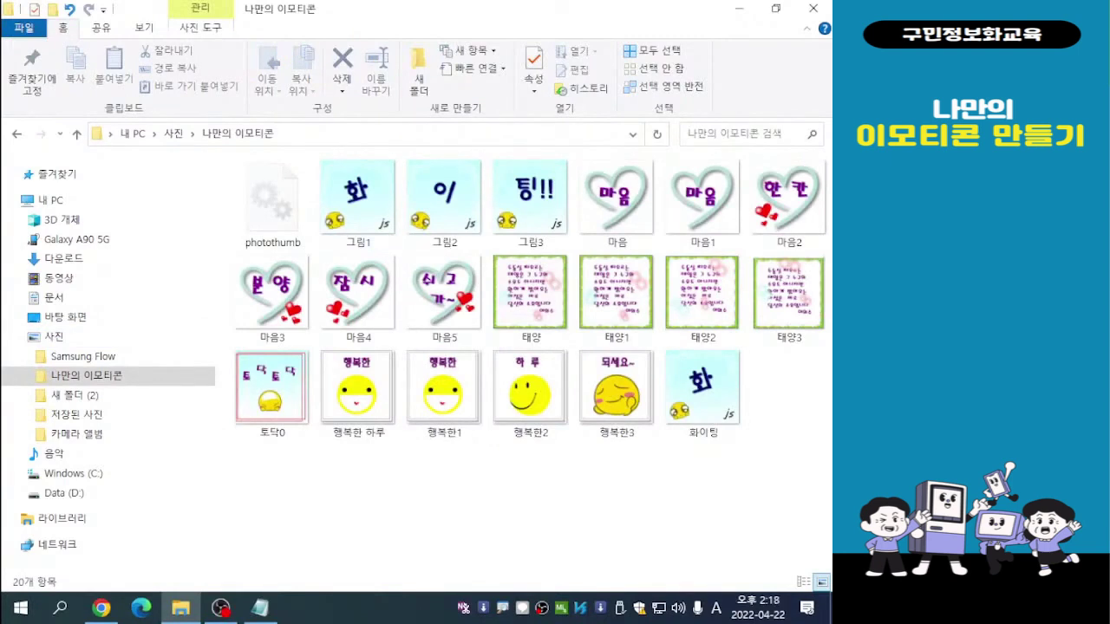
key("alt+Tab")
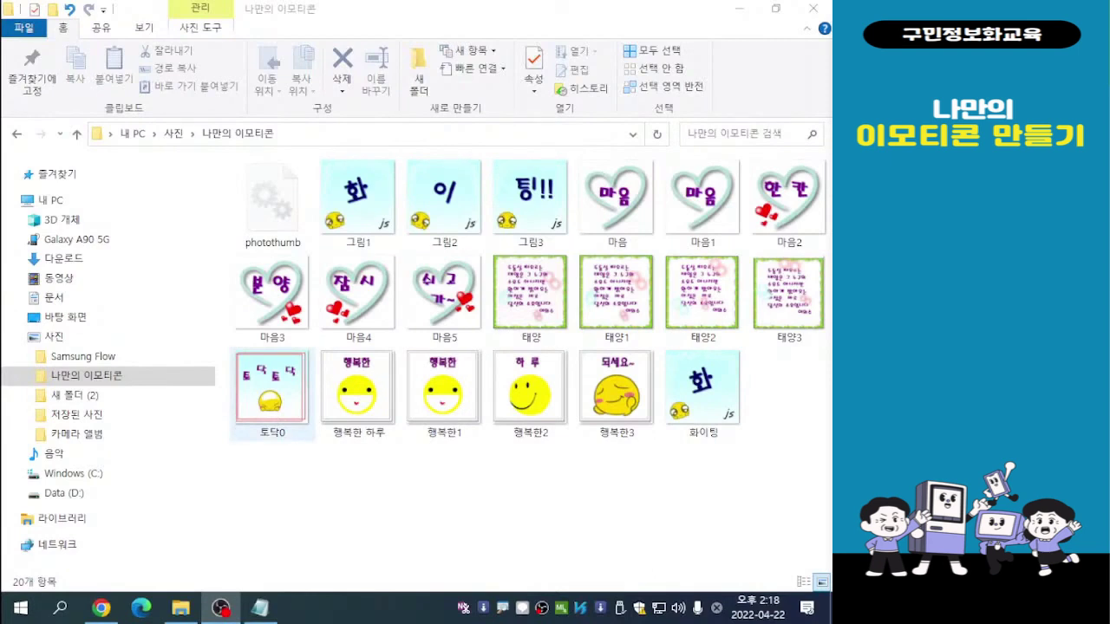
double_click(272, 395)
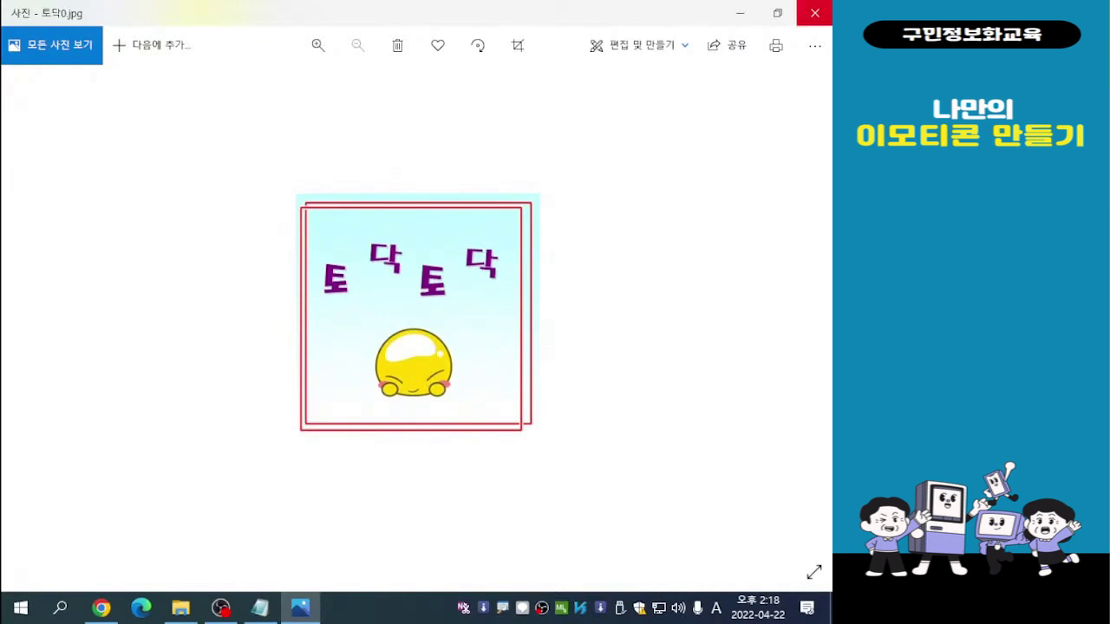
left_click(815, 13)
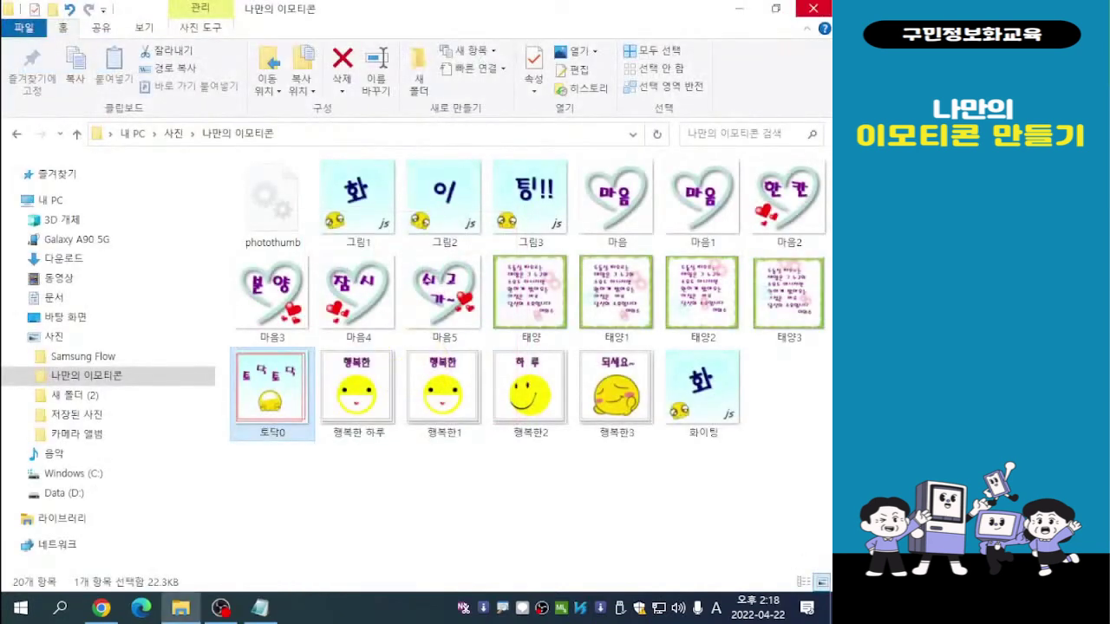
left_click(814, 9)
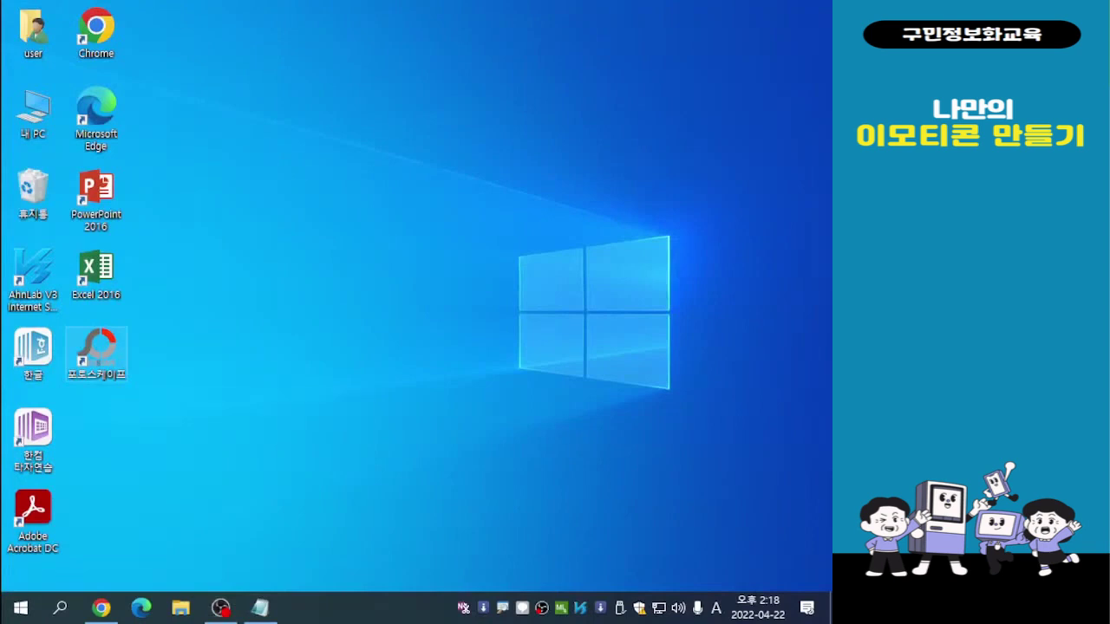
Open the photo editor in PhotoScape and create a new white 300 x 300 picture
double_click(96, 351)
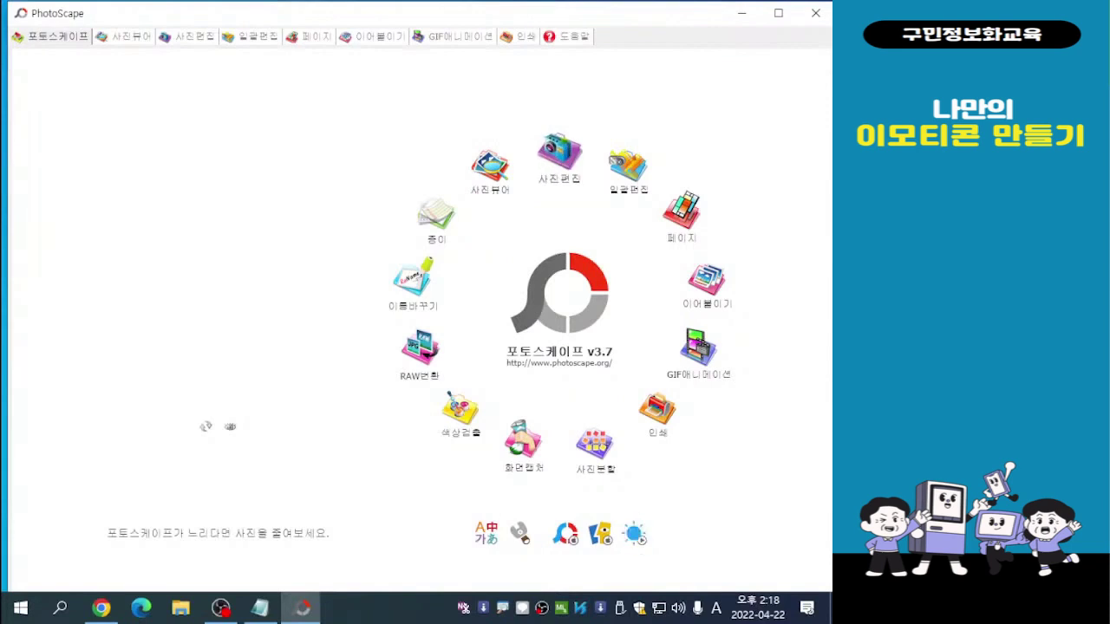
left_click(559, 154)
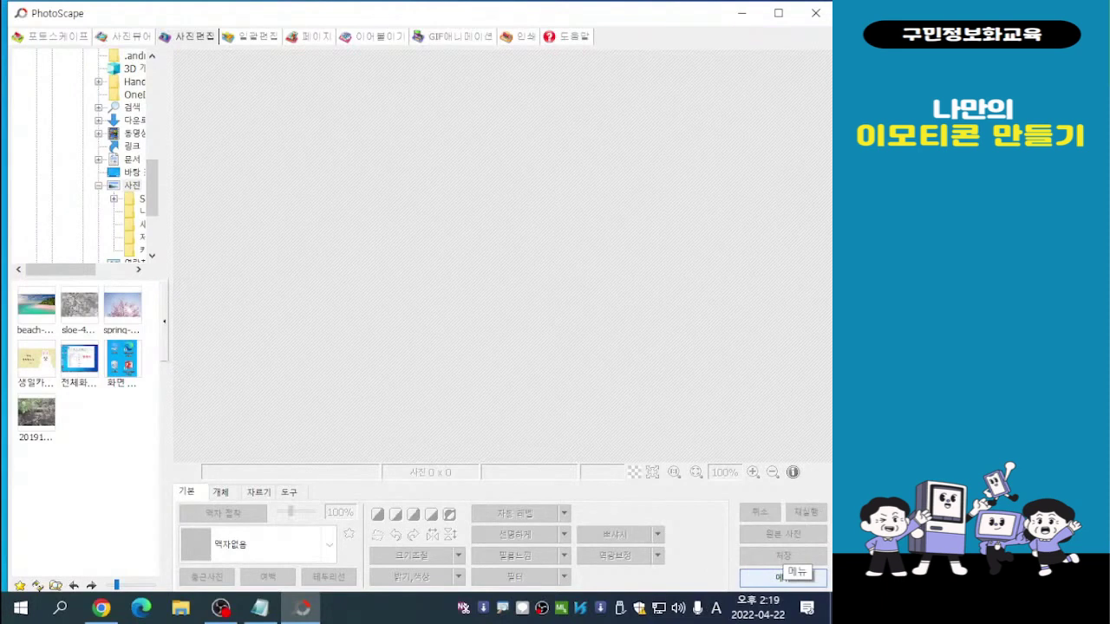
left_click(782, 575)
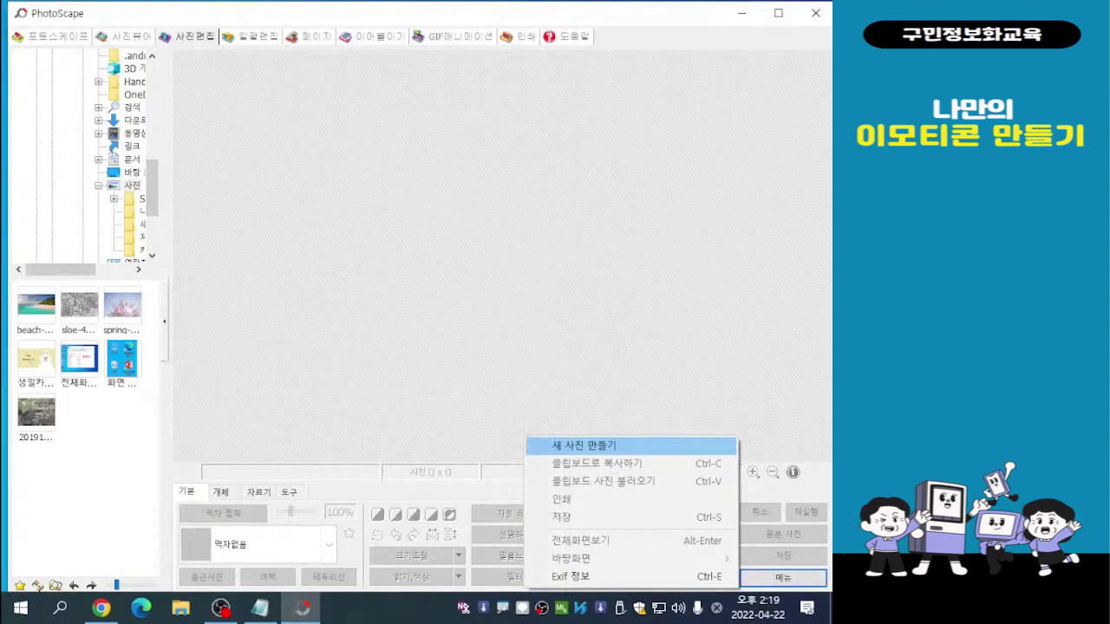
left_click(606, 446)
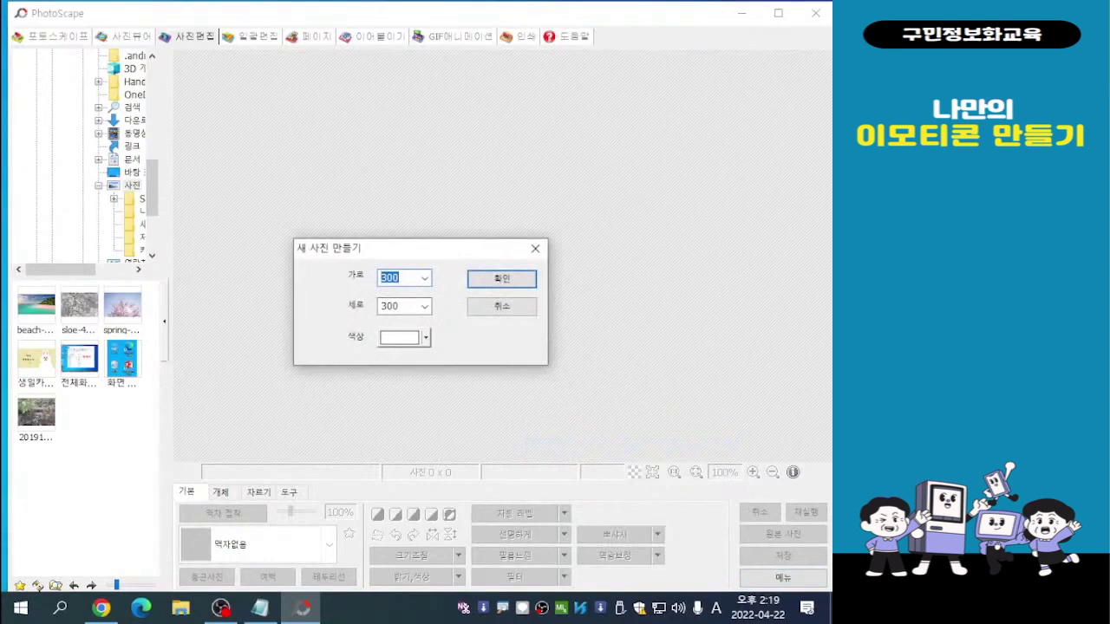
left_click_drag(416, 248, 502, 217)
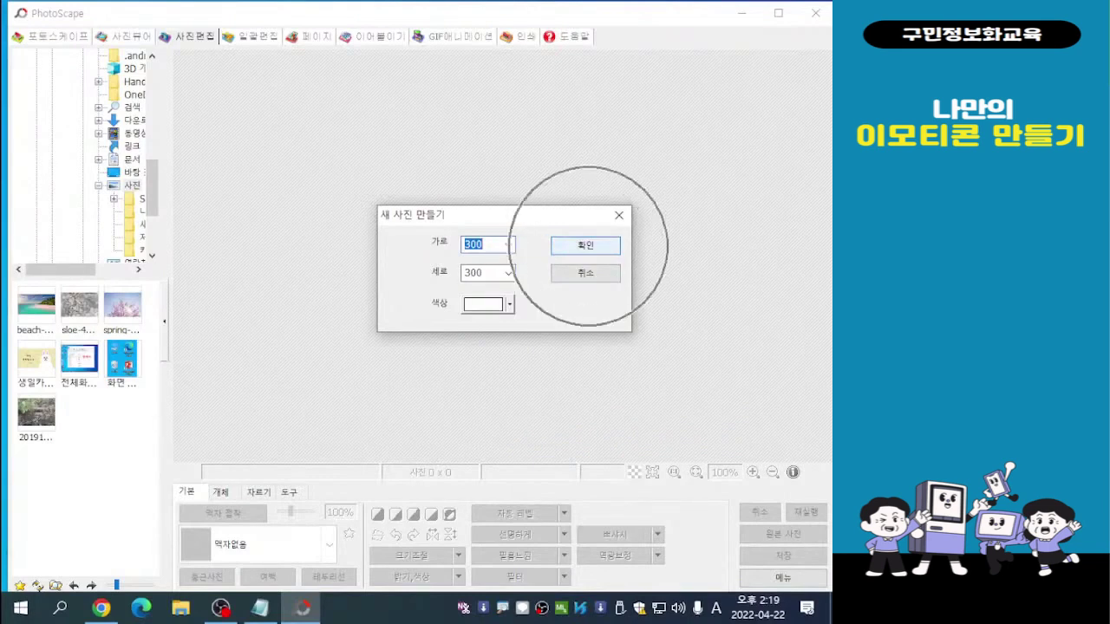
left_click(585, 245)
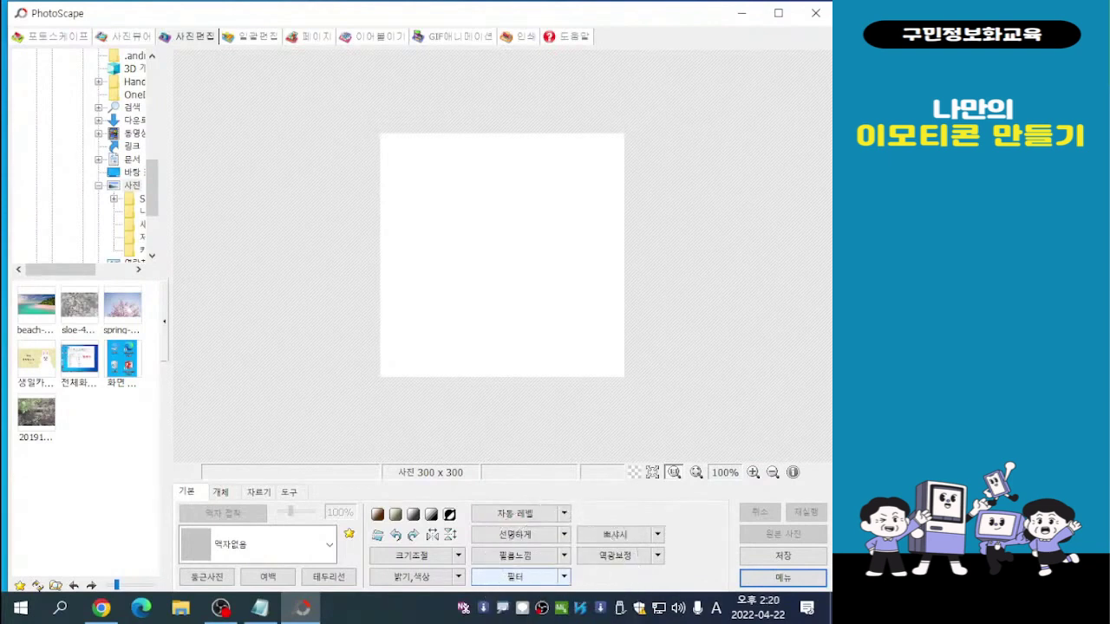
Apply a linear gradient (선형그라데이션) filter in Skyblue, fading from the upper edge of the picture
left_click(521, 576)
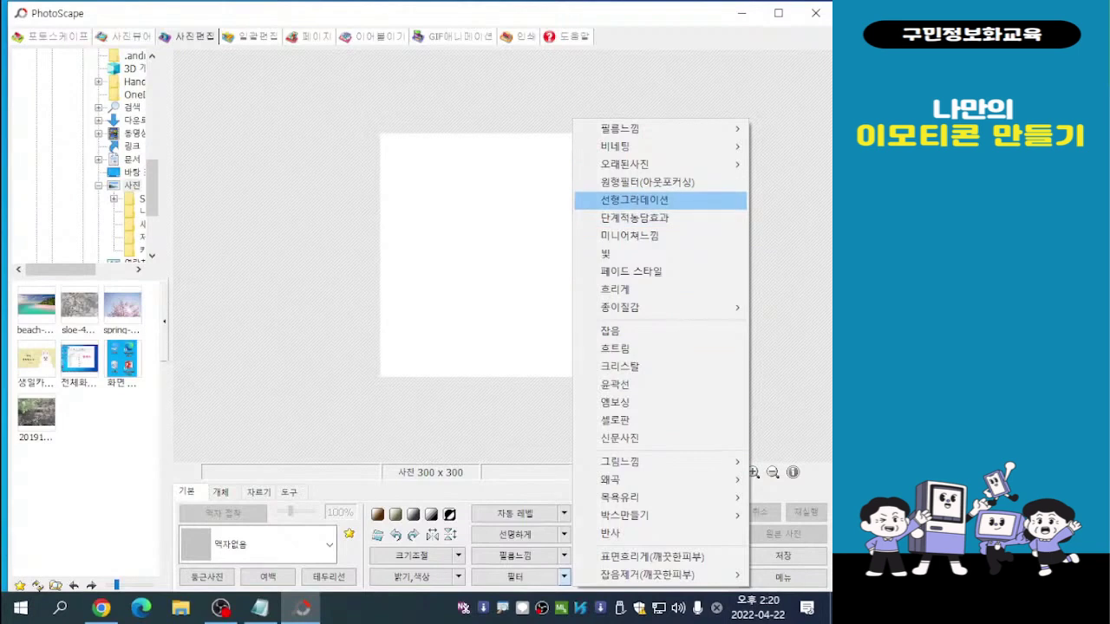
left_click(635, 201)
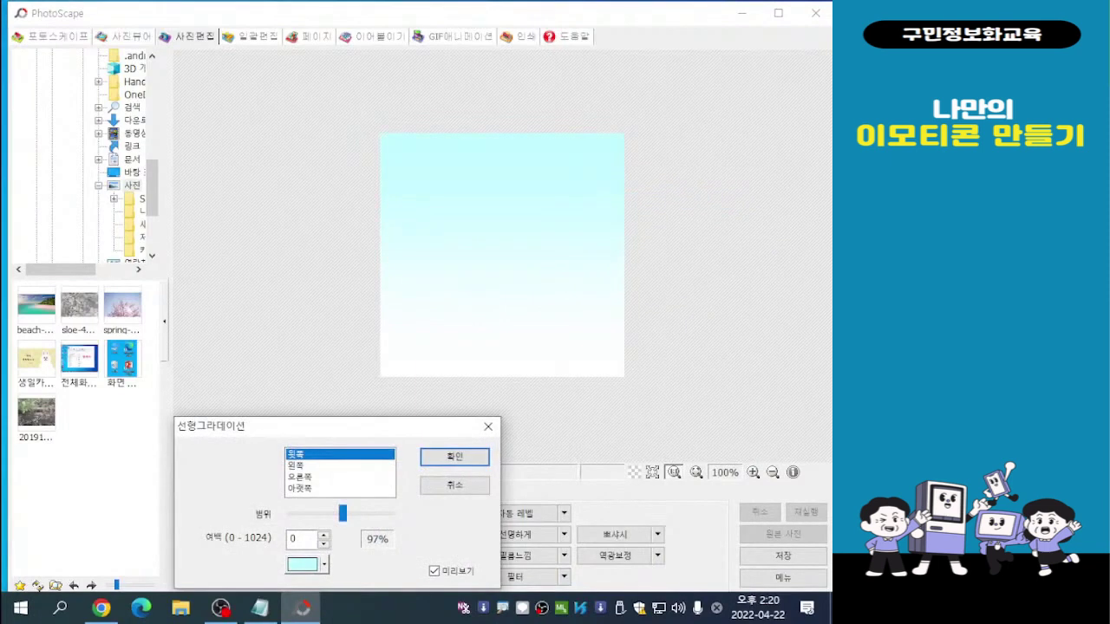
left_click_drag(345, 433, 305, 98)
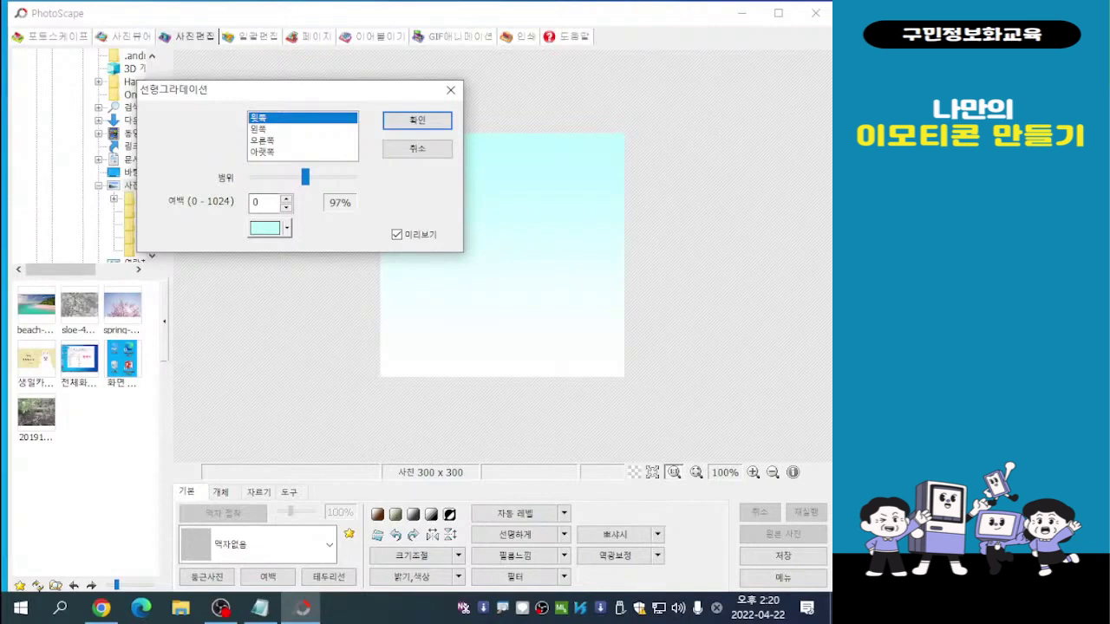
left_click(268, 228)
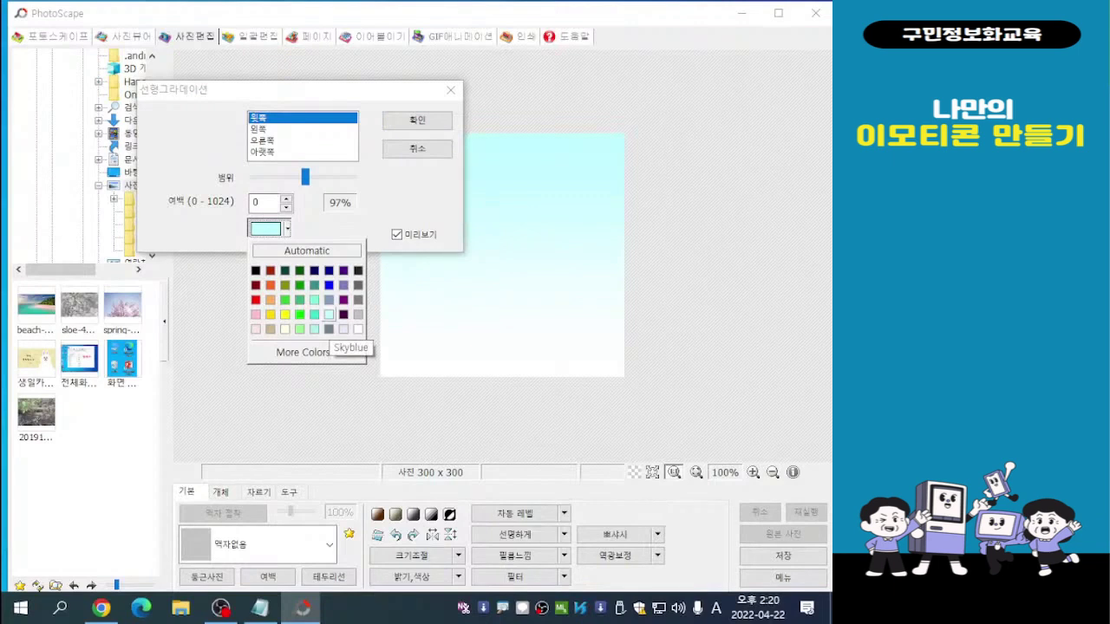
left_click(329, 315)
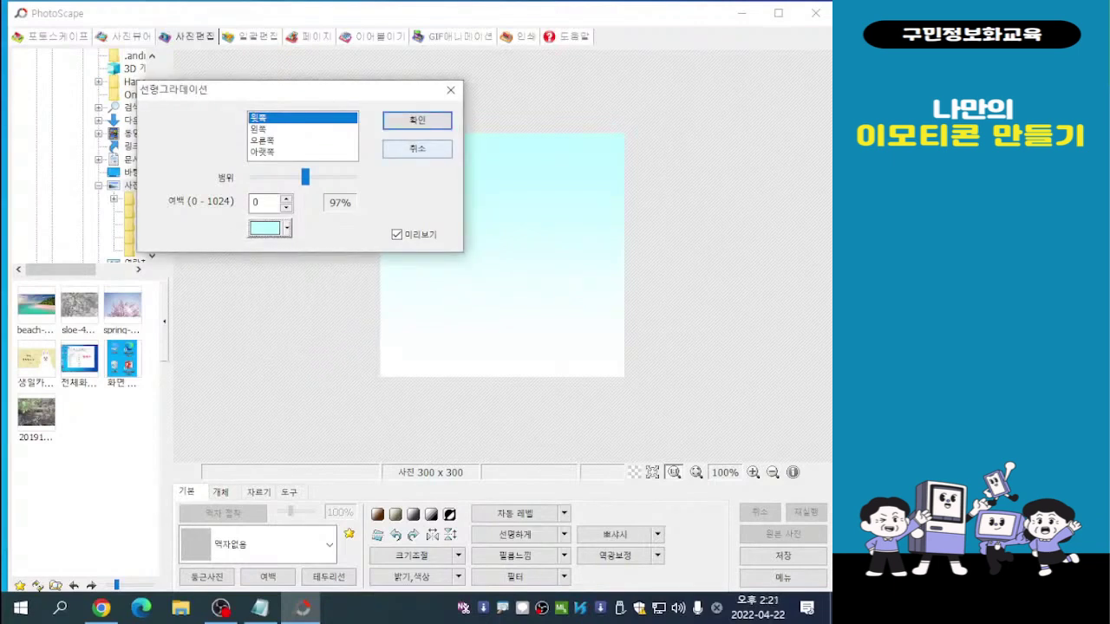
left_click(417, 120)
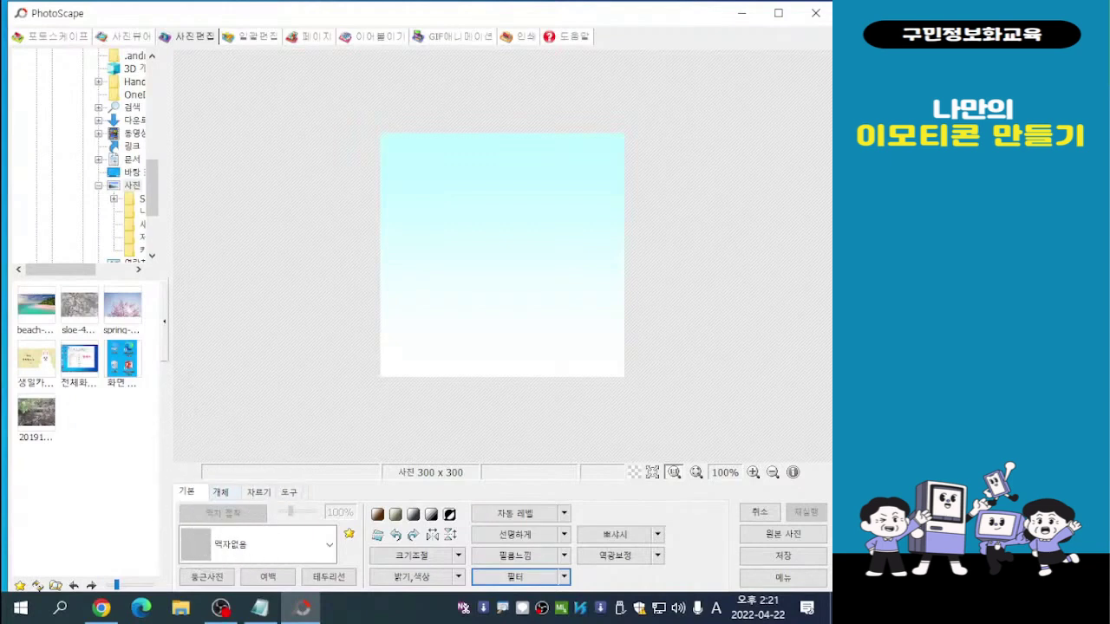
Draw two slightly offset purple rectangle outlines with line thickness 2 just inside the picture's edges as a double frame
left_click(221, 491)
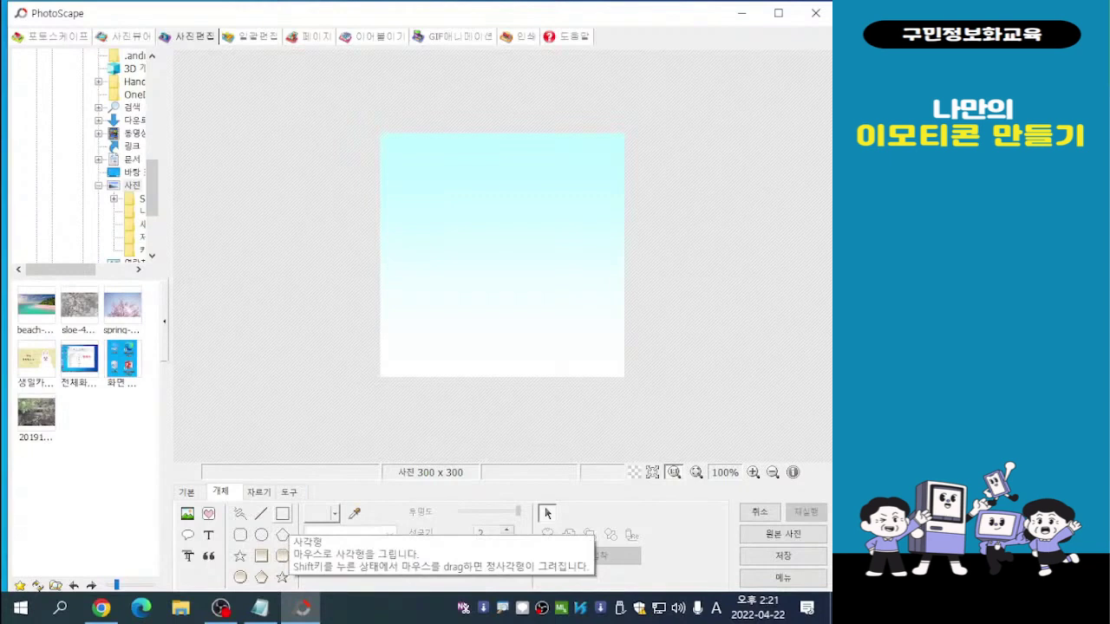
key("ctrl")
key("ctrl")
key("ctrl")
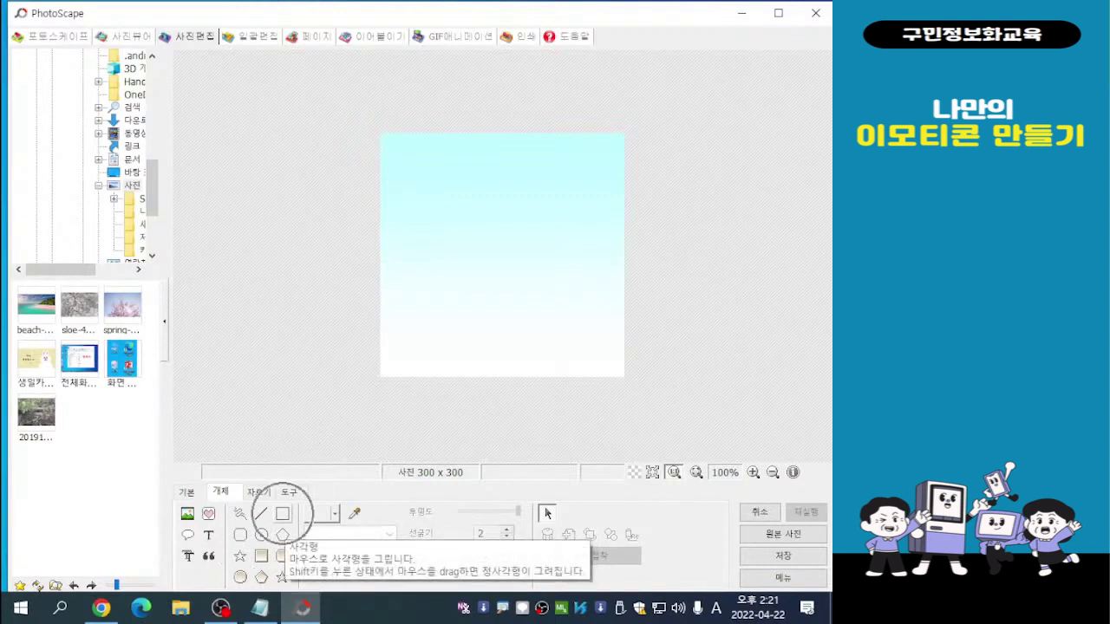
key("ctrl")
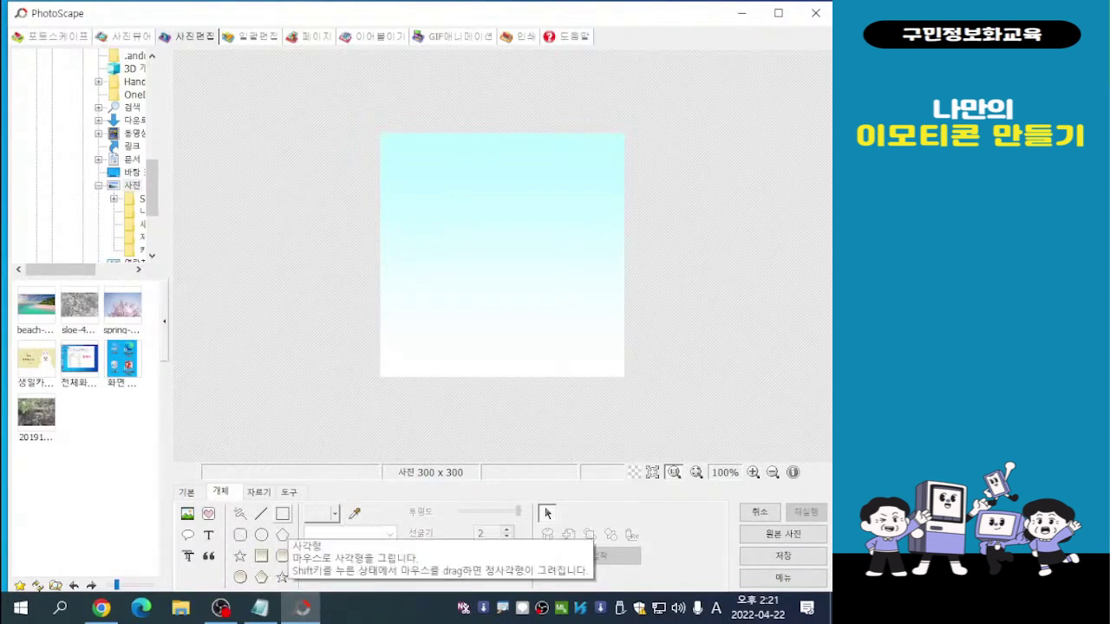
left_click(282, 513)
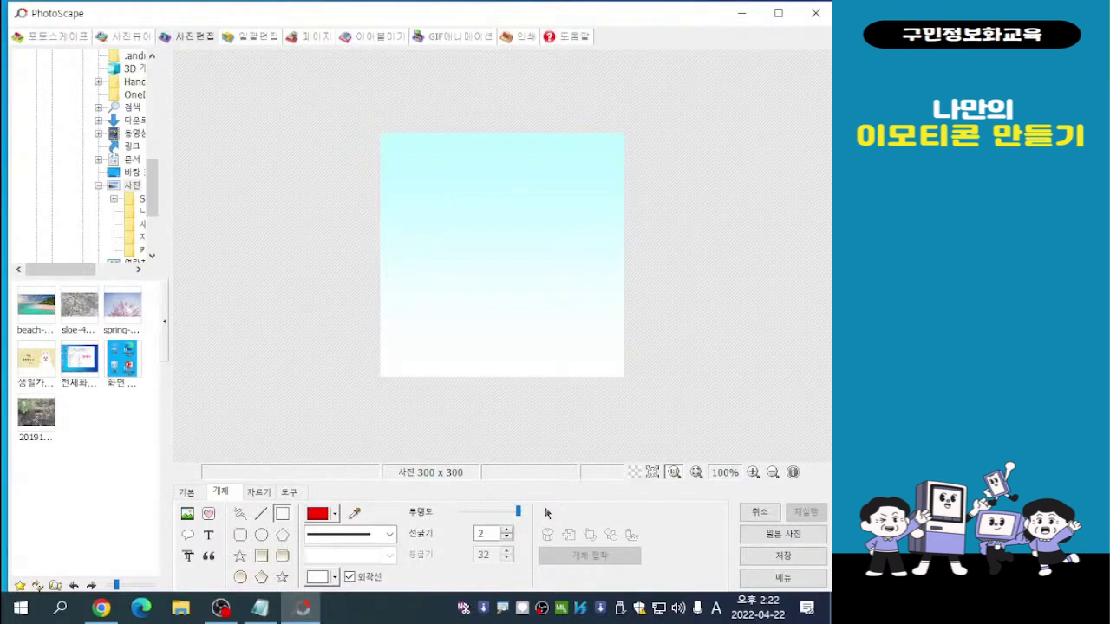
left_click(322, 513)
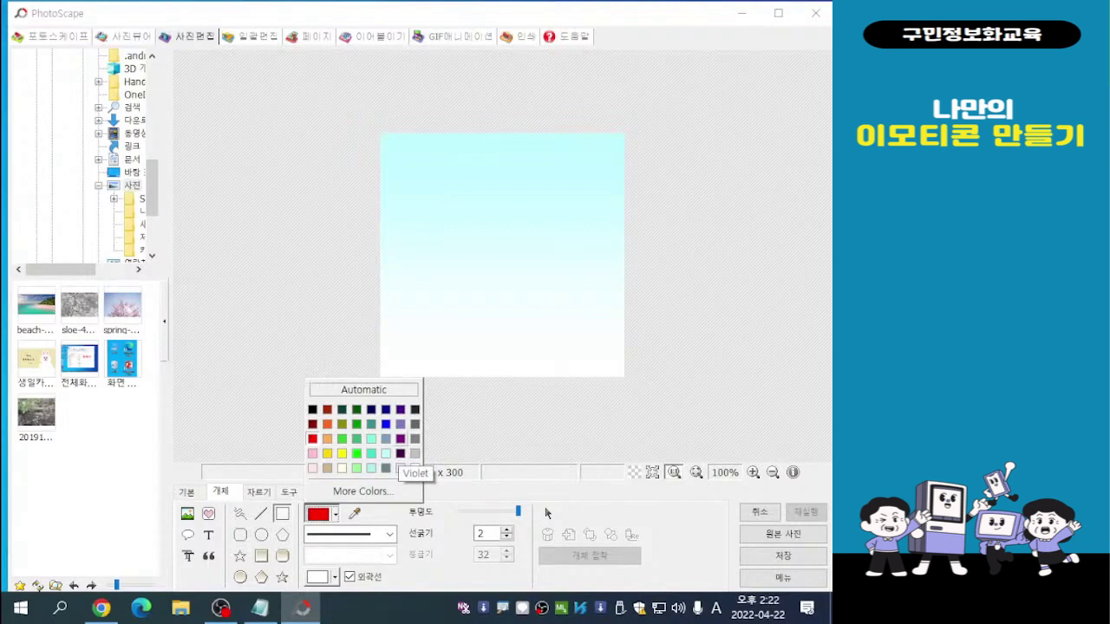
left_click(400, 439)
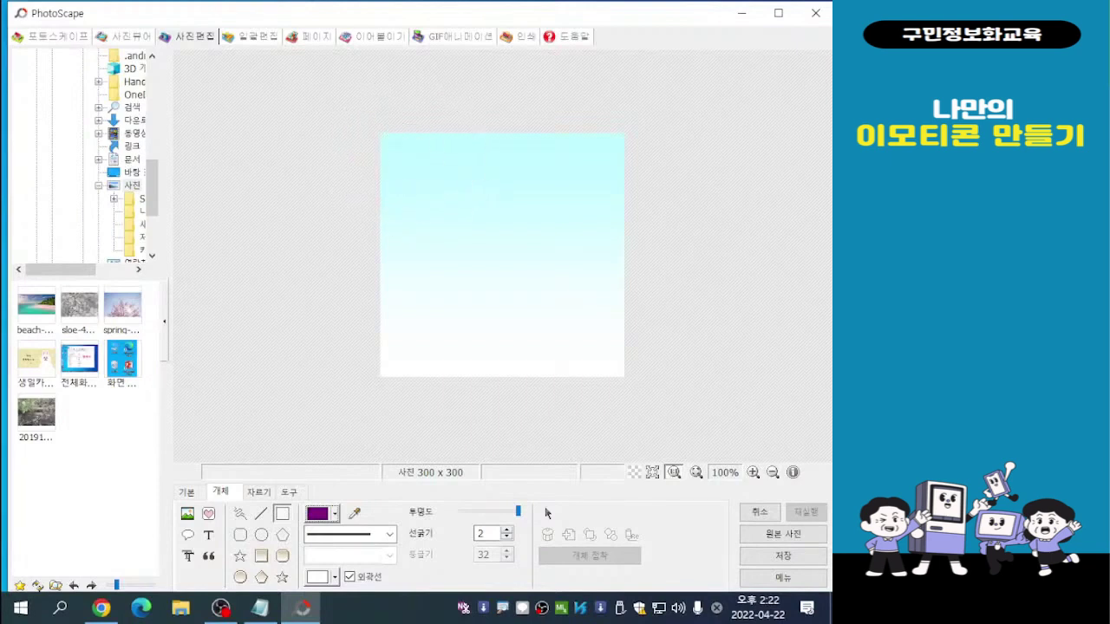
left_click_drag(387, 139, 609, 367)
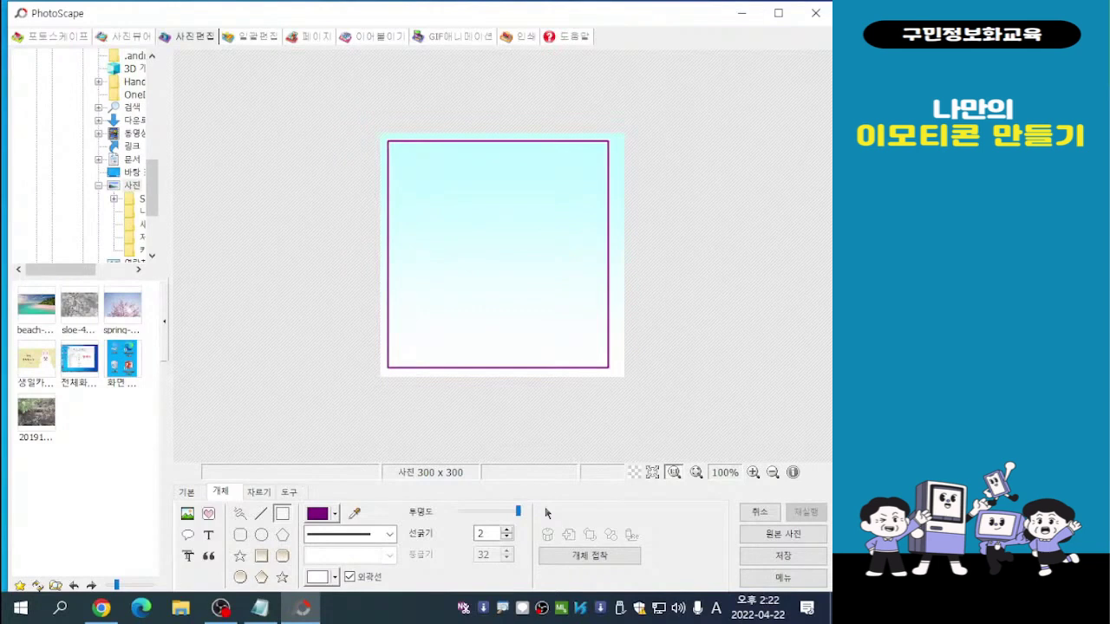
left_click_drag(385, 148, 615, 374)
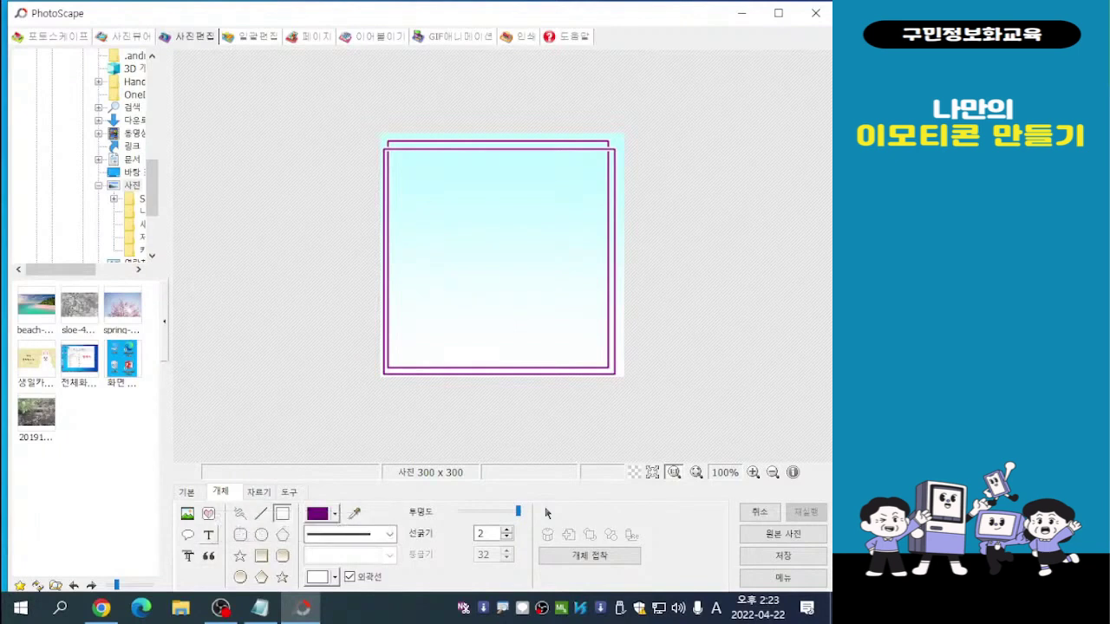
Add the purple text 토 to the picture with font size 40
left_click(208, 535)
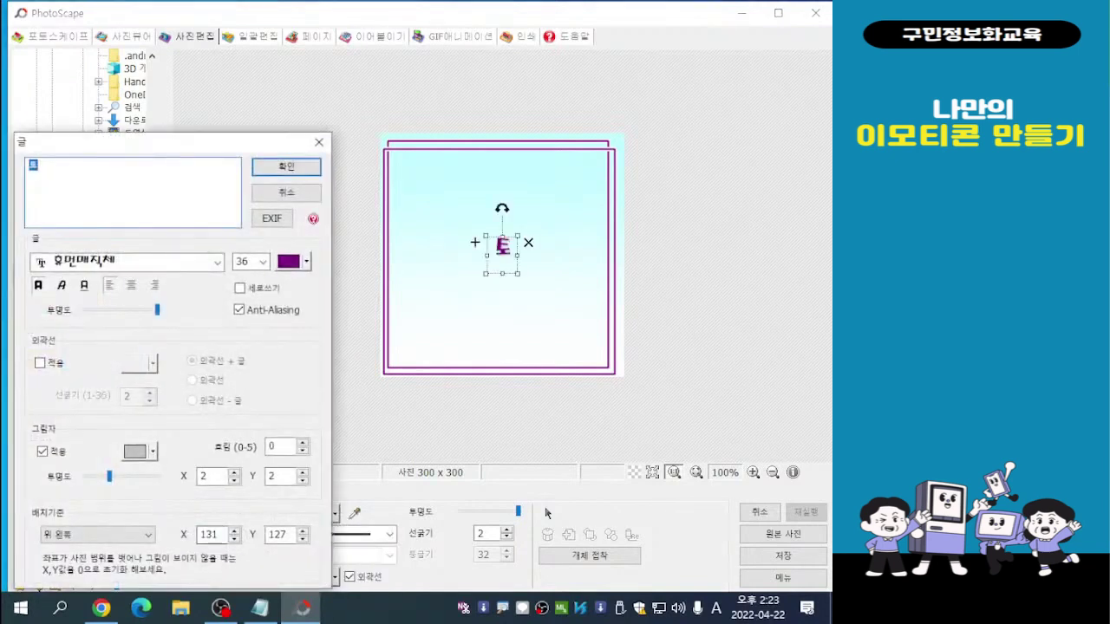
left_click_drag(182, 147, 220, 98)
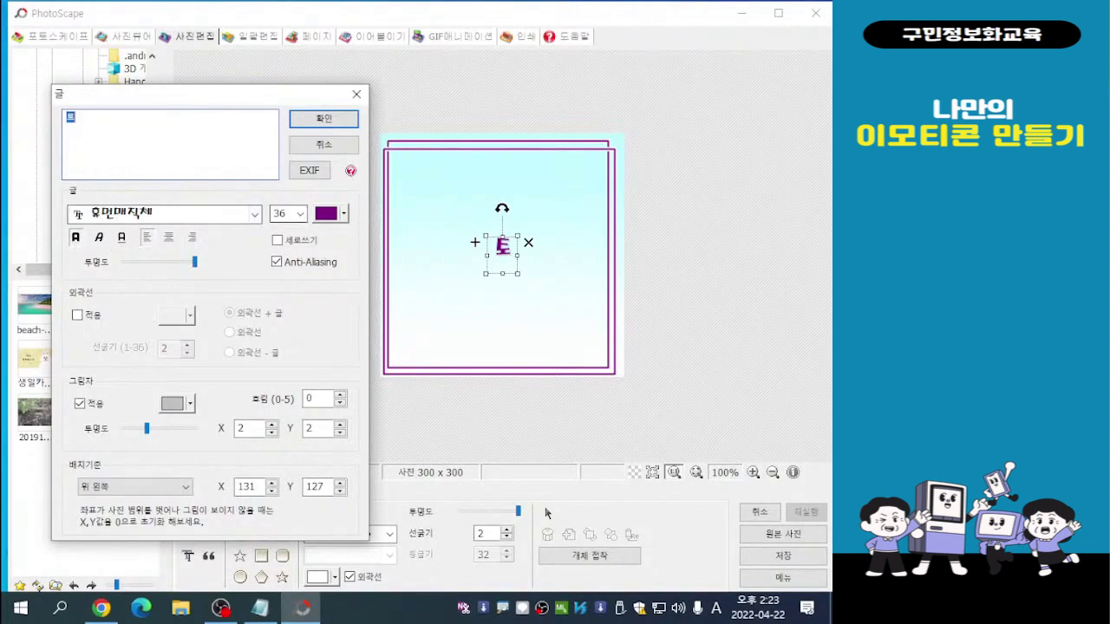
left_click(299, 214)
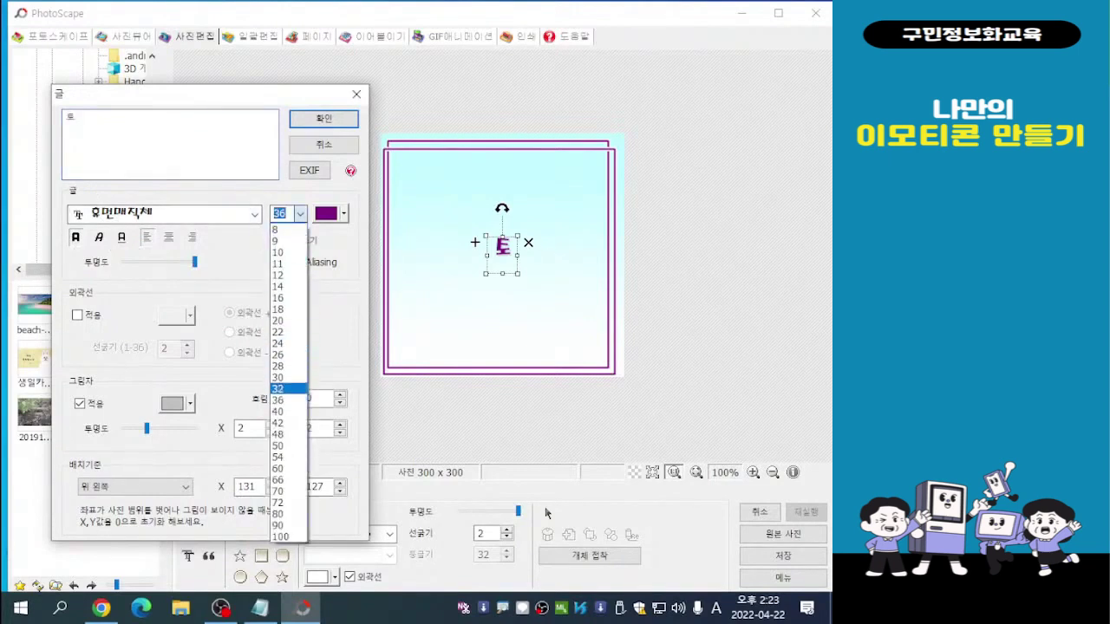
key("Return")
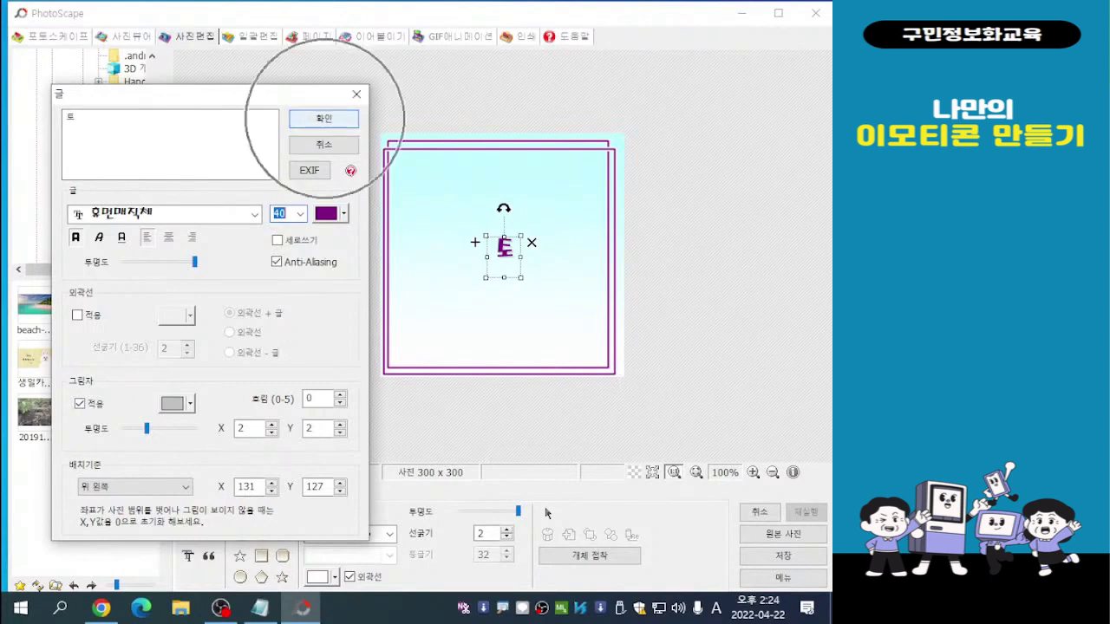
left_click(324, 118)
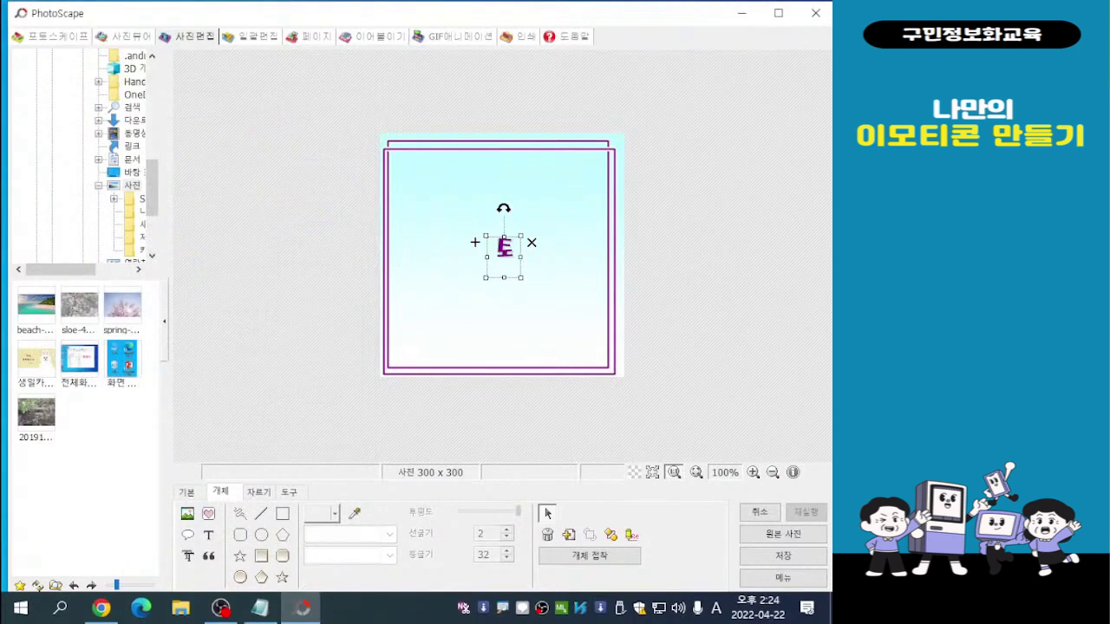
Move the 토 text to the upper-left area inside the frame and enlarge it
left_click_drag(503, 250, 420, 202)
left_click(499, 262)
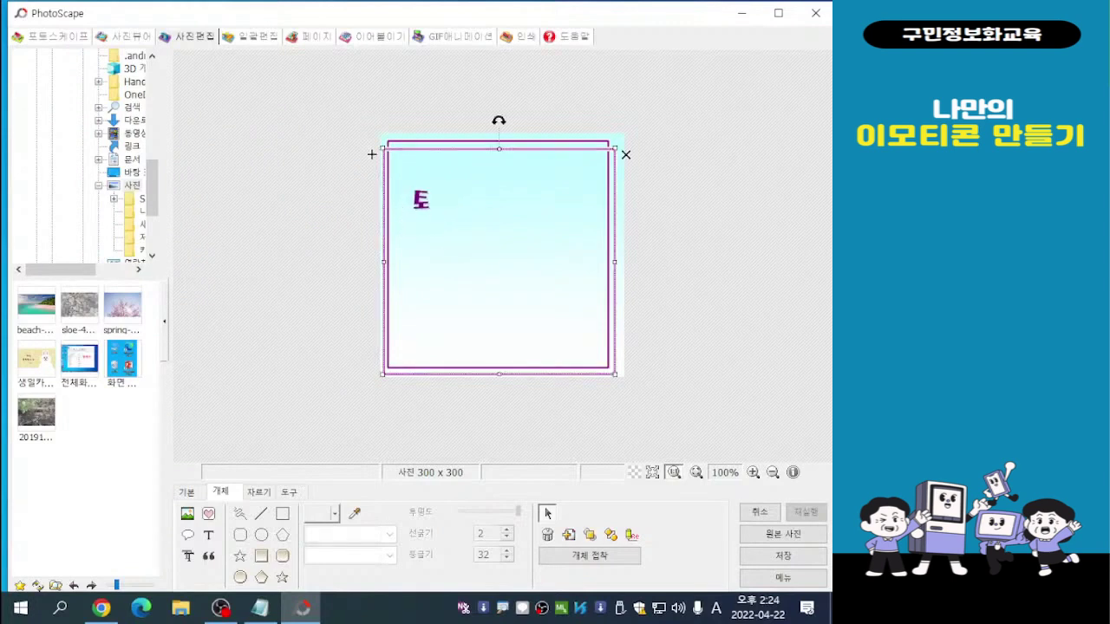
left_click(499, 141)
left_click(420, 201)
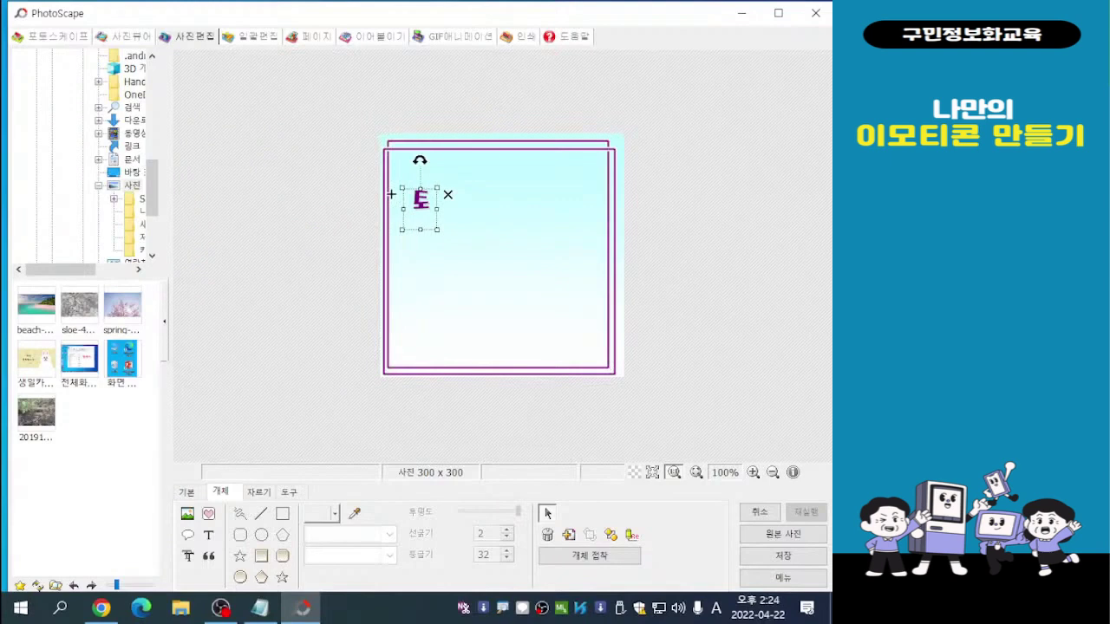
left_click_drag(437, 230, 458, 255)
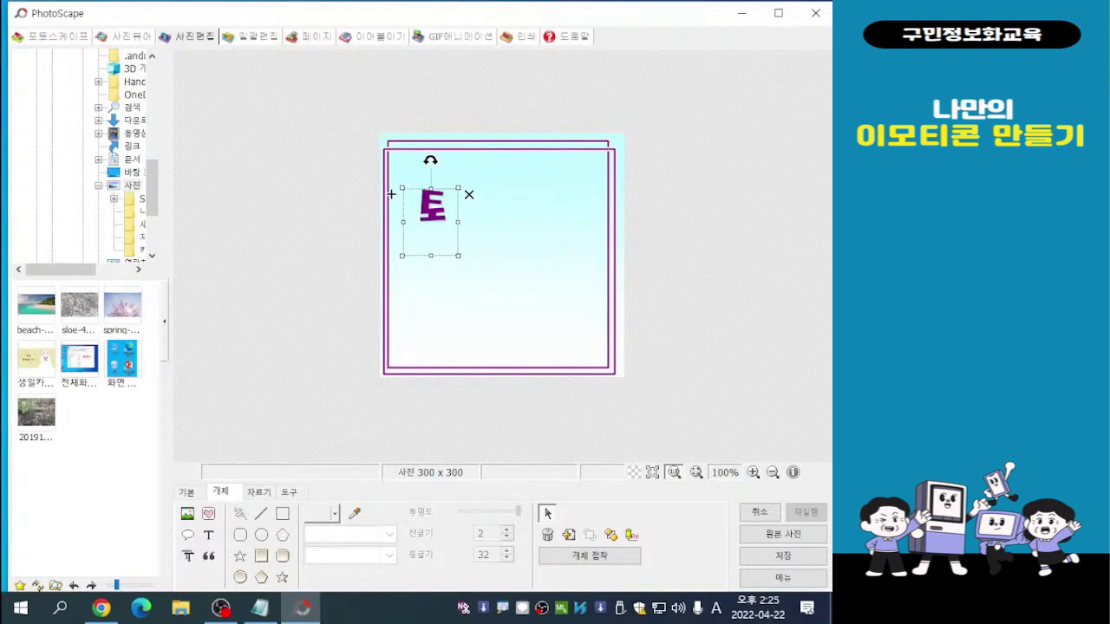
Shift the 토 text slightly left so it sits close to the frame's left side
left_click_drag(391, 194, 377, 195)
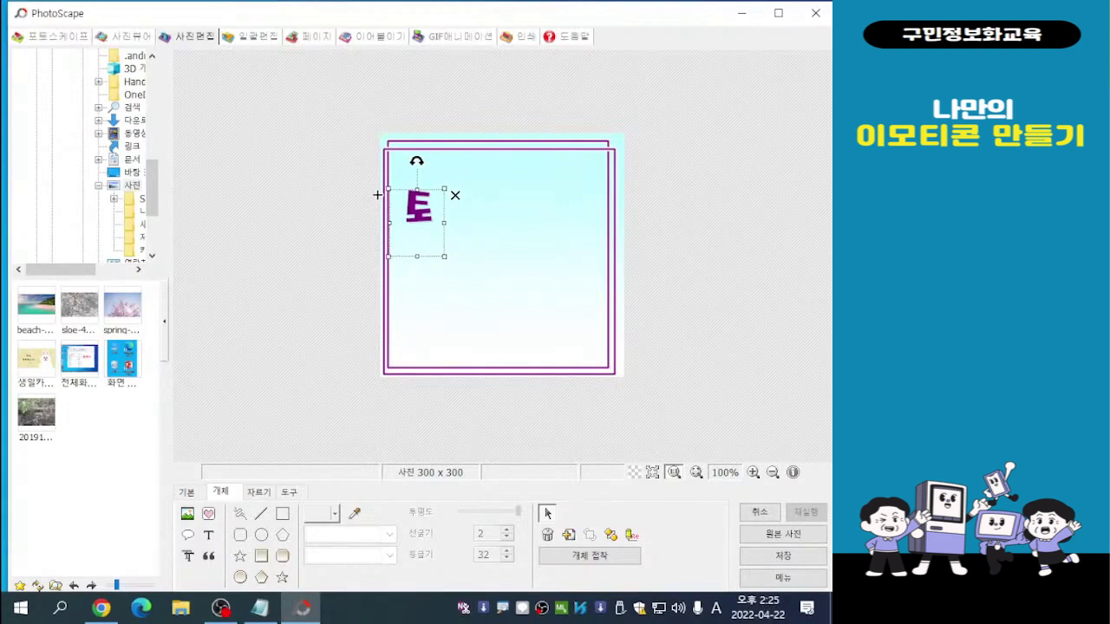
left_click_drag(377, 195, 374, 196)
key("Escape")
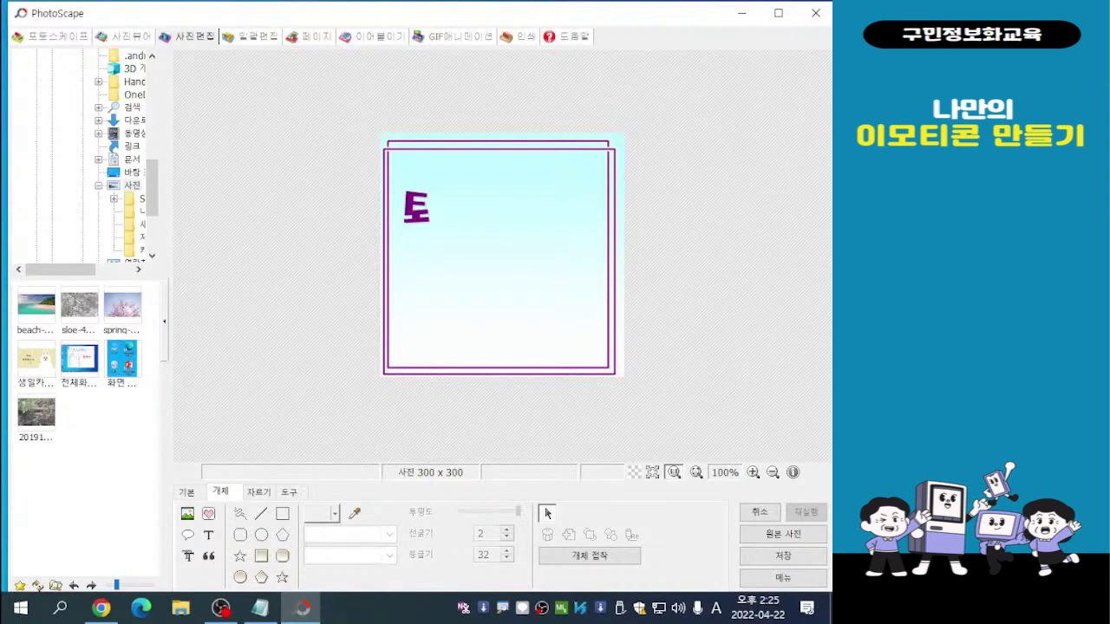
Duplicate the 토 text and place the copy in the empty area to the left of the picture
left_click(416, 208)
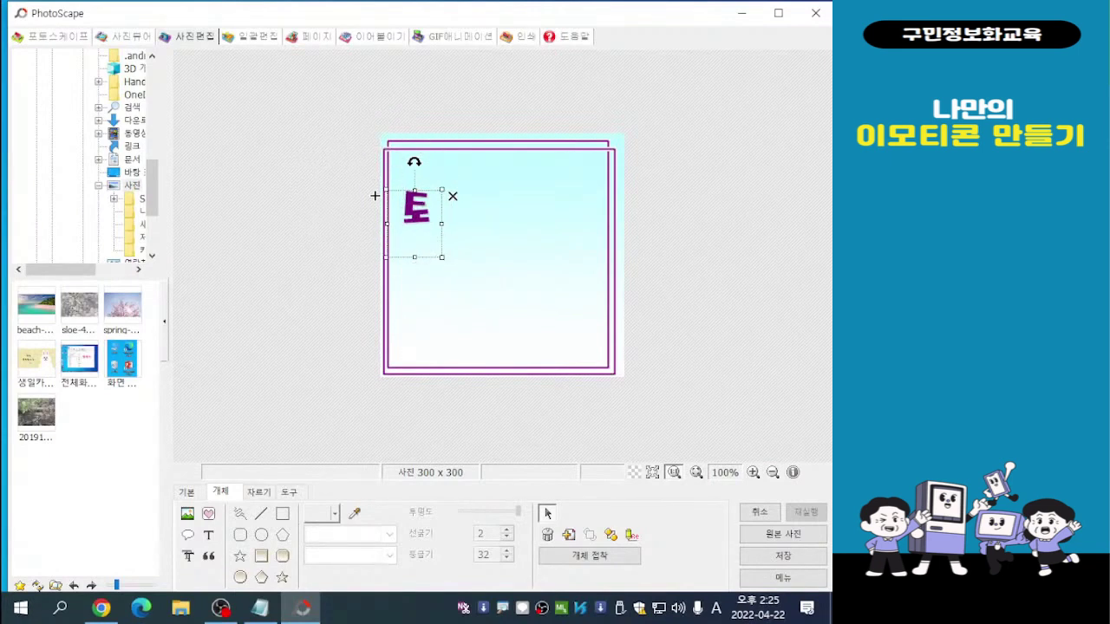
key("ctrl+v")
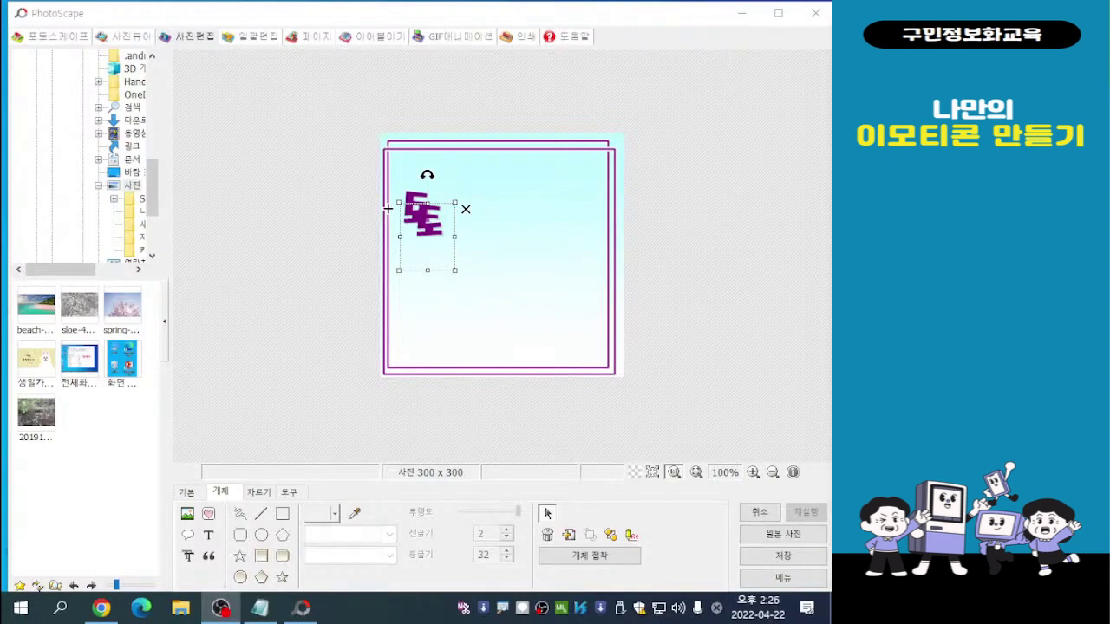
left_click(388, 209)
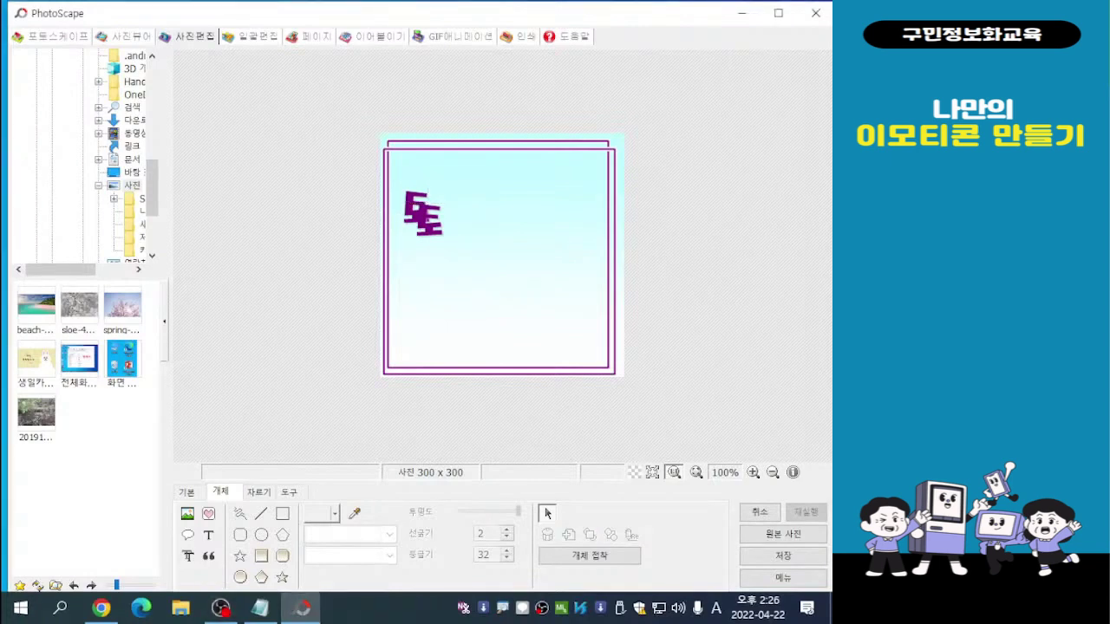
left_click(387, 209)
left_click_drag(388, 209, 239, 194)
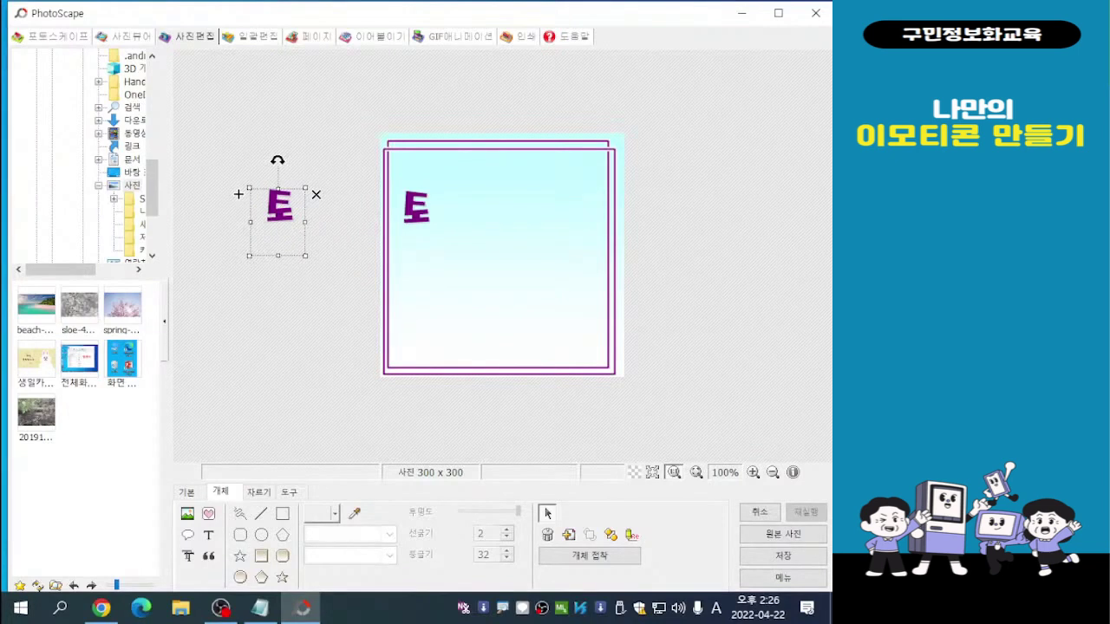
Change the copied text to 닥 and place it to the right of the first 토, slightly higher
double_click(279, 211)
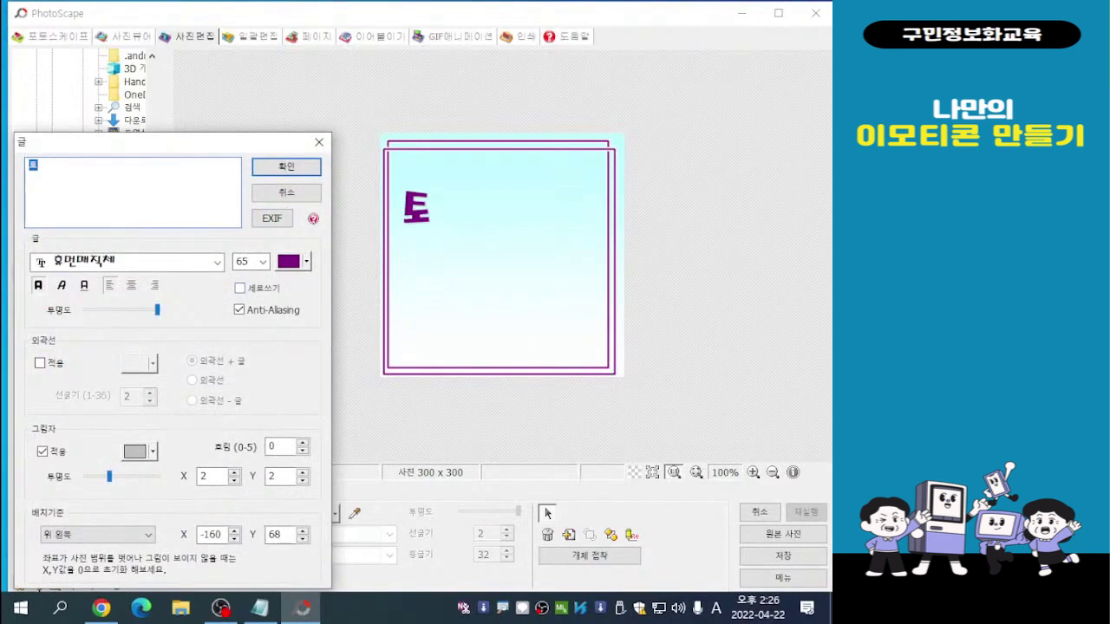
left_click_drag(221, 147, 639, 97)
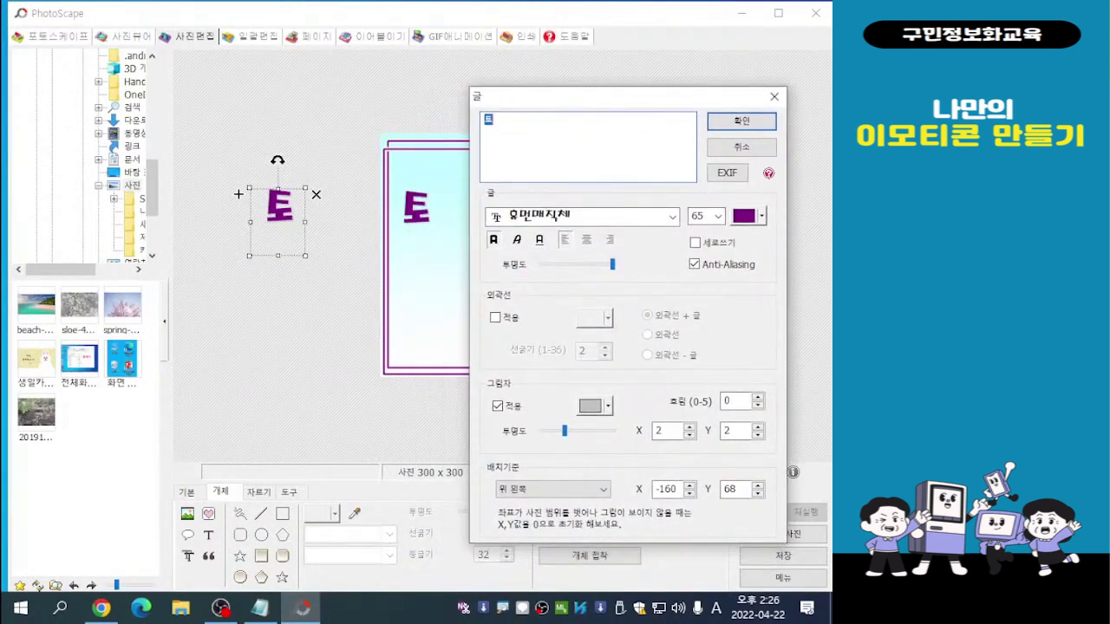
type("ekr")
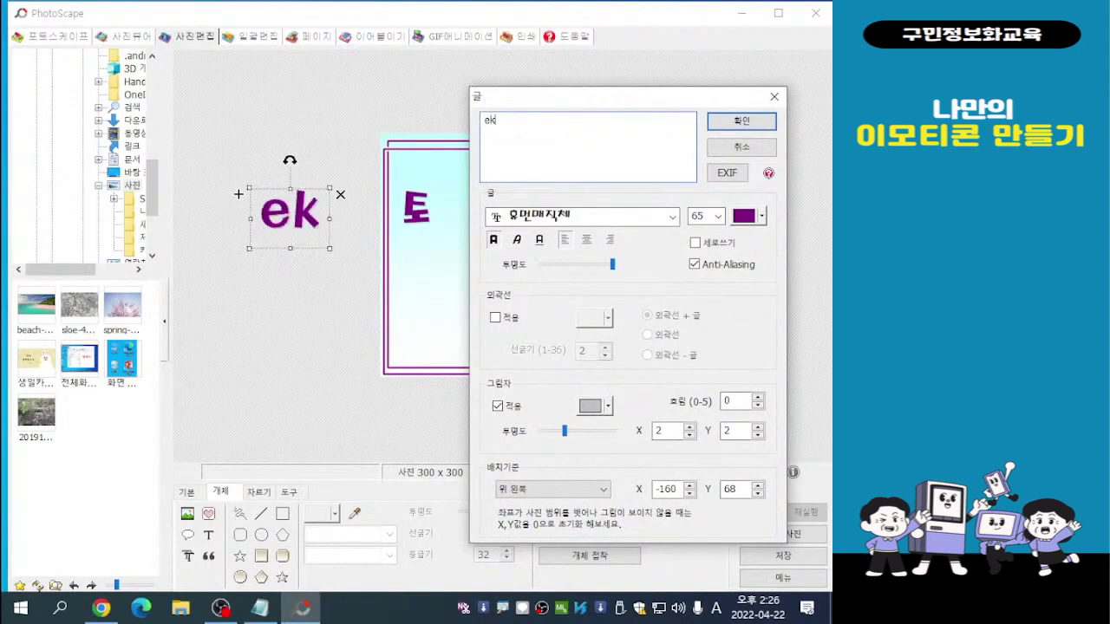
key("BackSpace")
key("BackSpace")
key("BackSpace")
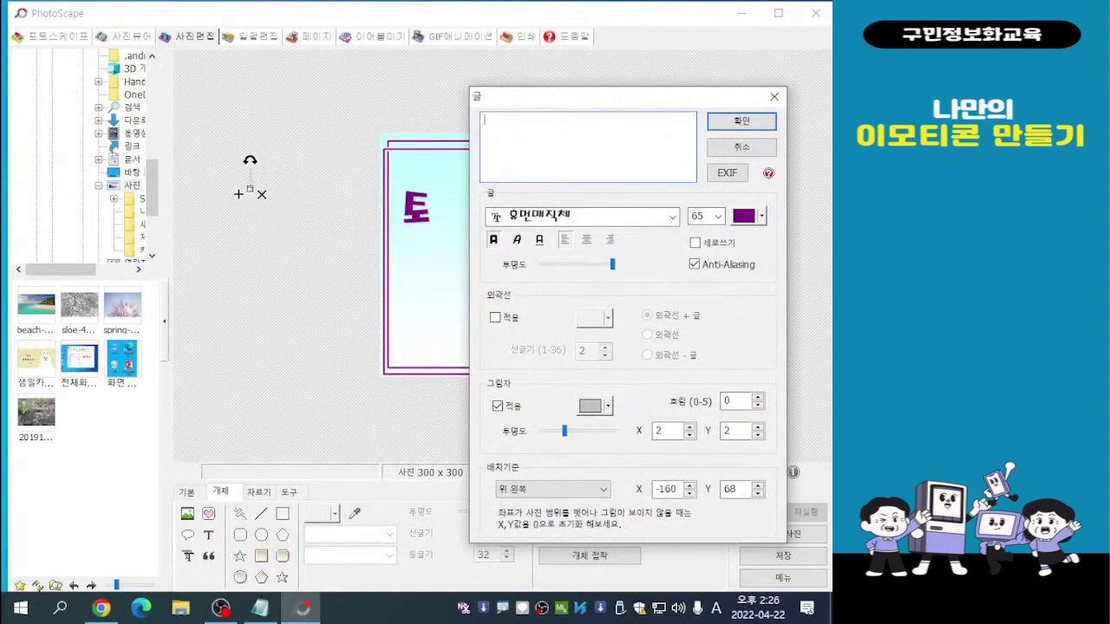
key("Hangul")
type("닥")
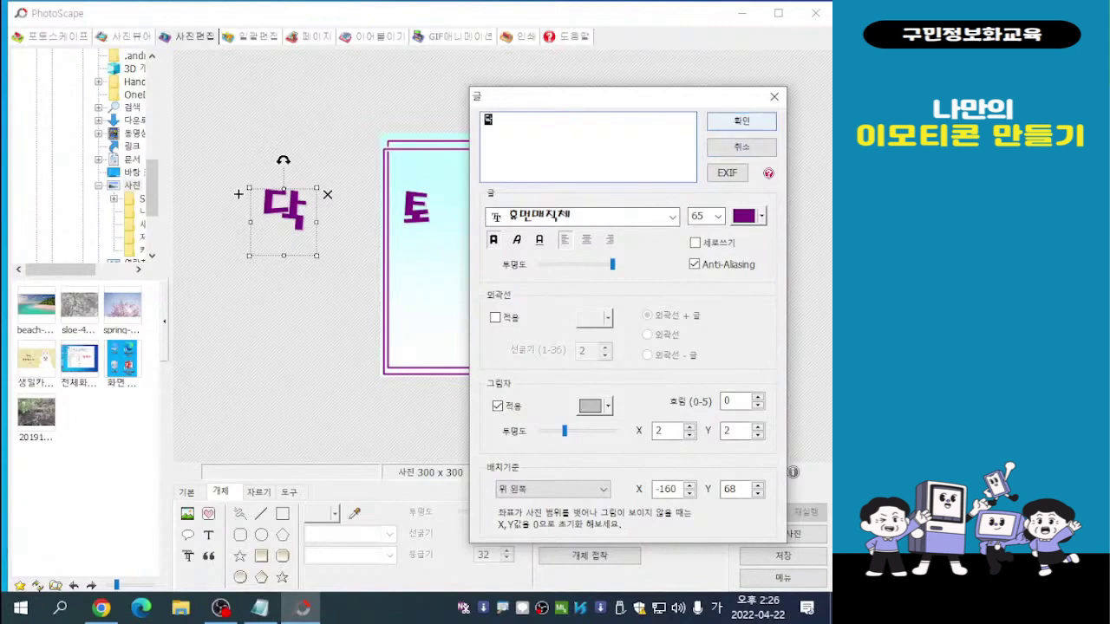
left_click(741, 120)
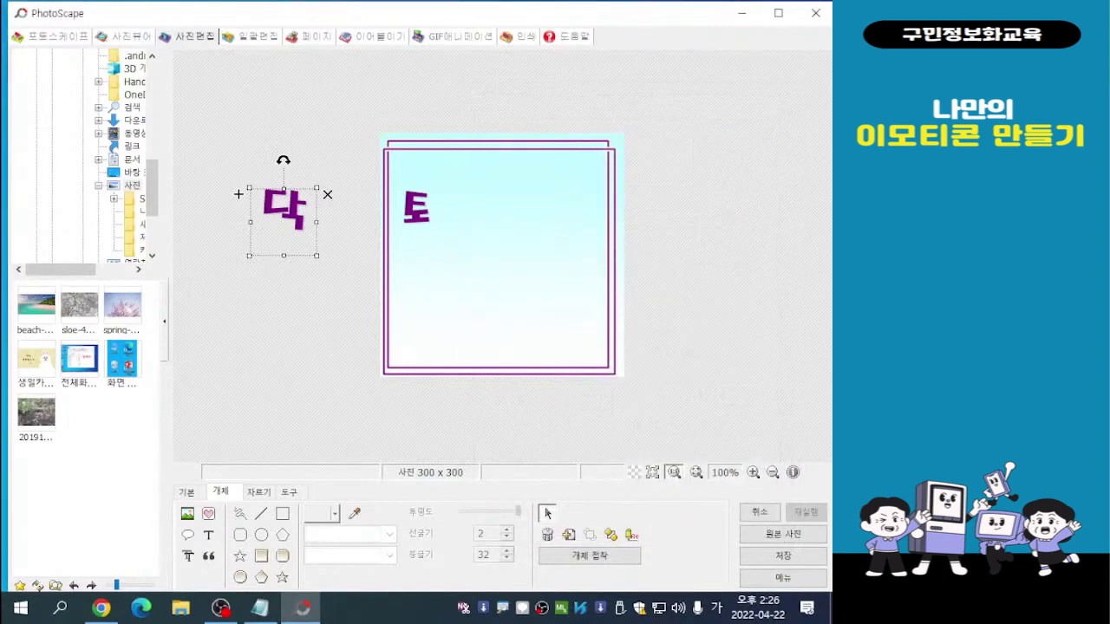
left_click_drag(285, 209, 474, 195)
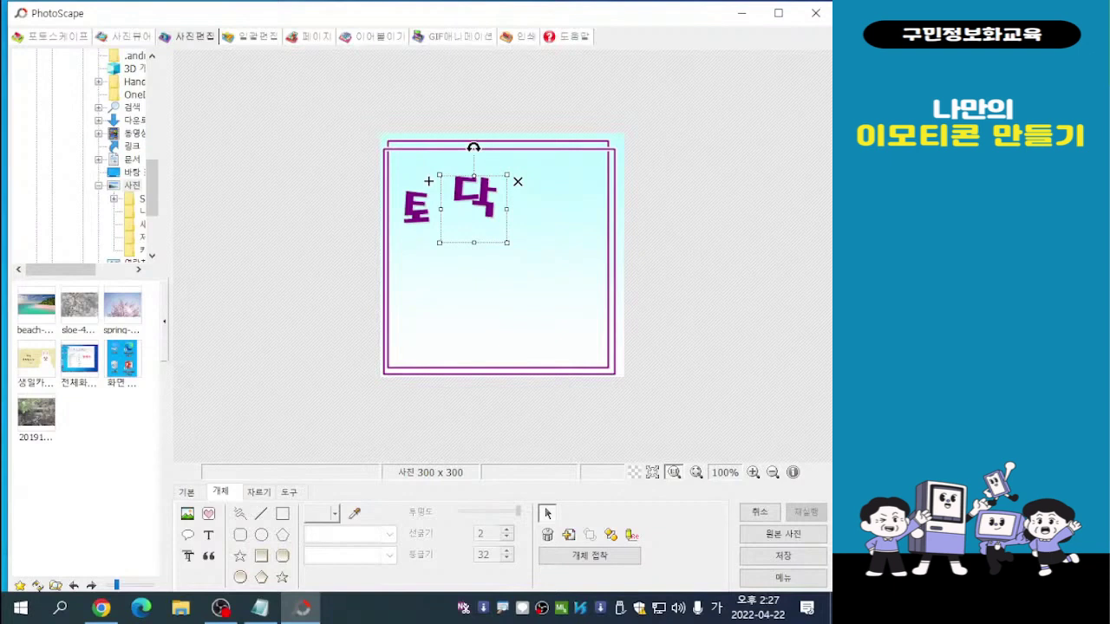
Add a second 토 to the right of 닥 by duplicating 닥 and replacing the copy's text
left_click_drag(474, 208, 274, 196)
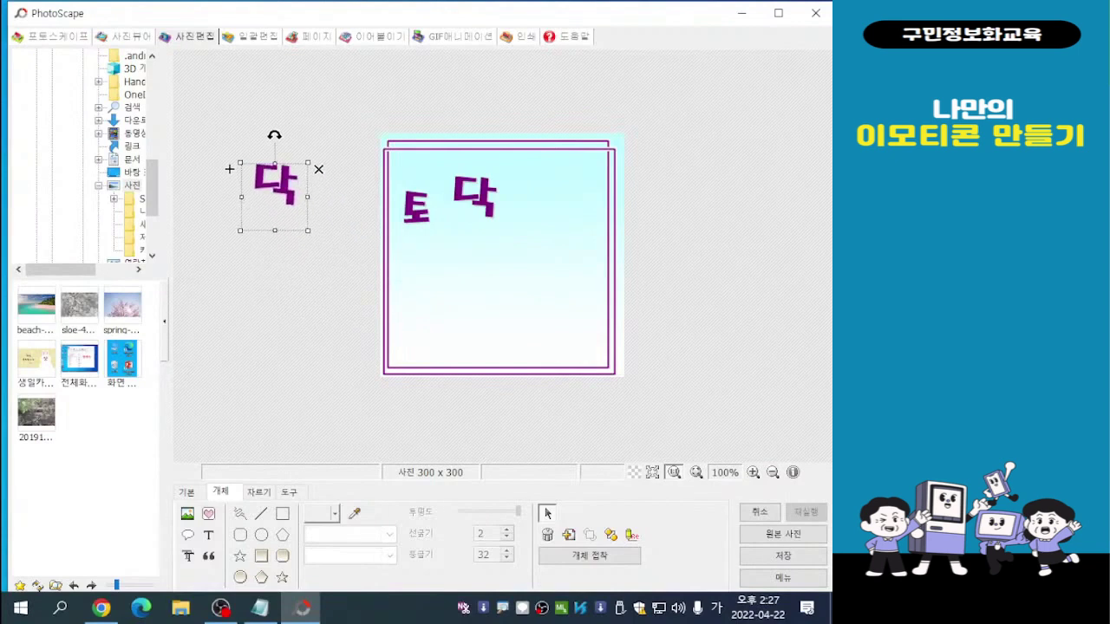
double_click(274, 187)
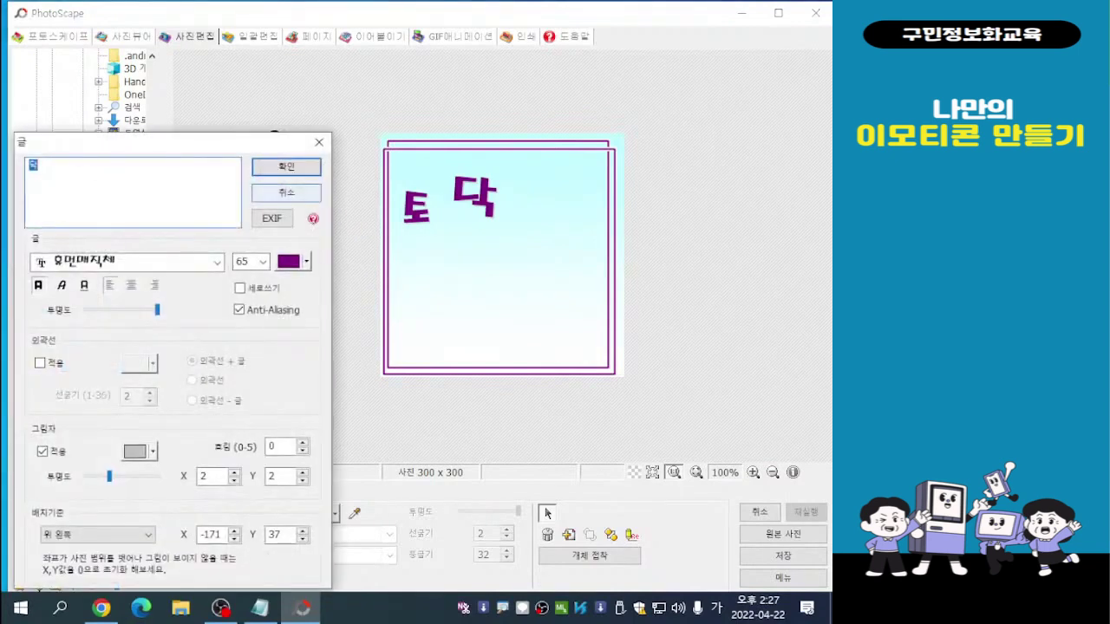
left_click_drag(211, 146, 249, 167)
left_click_drag(602, 162, 678, 64)
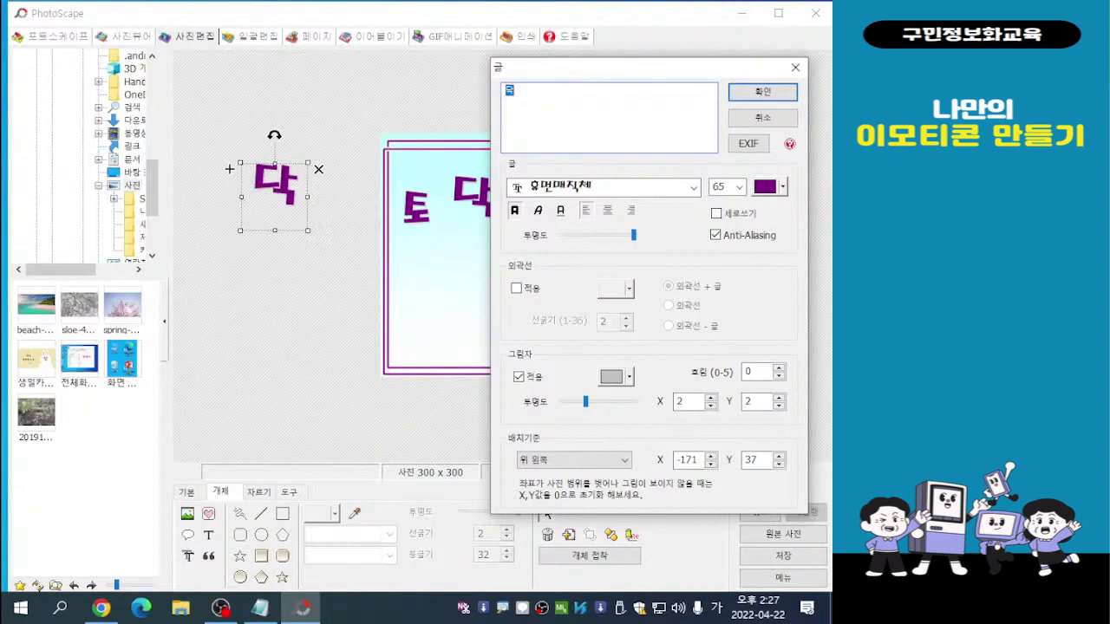
type("토")
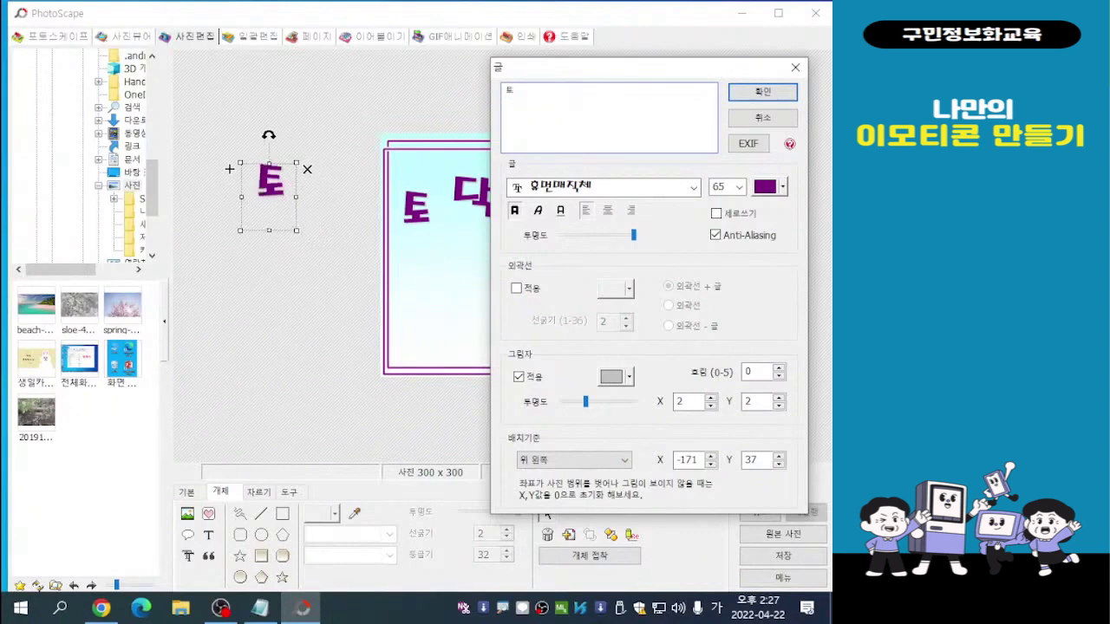
key("Return")
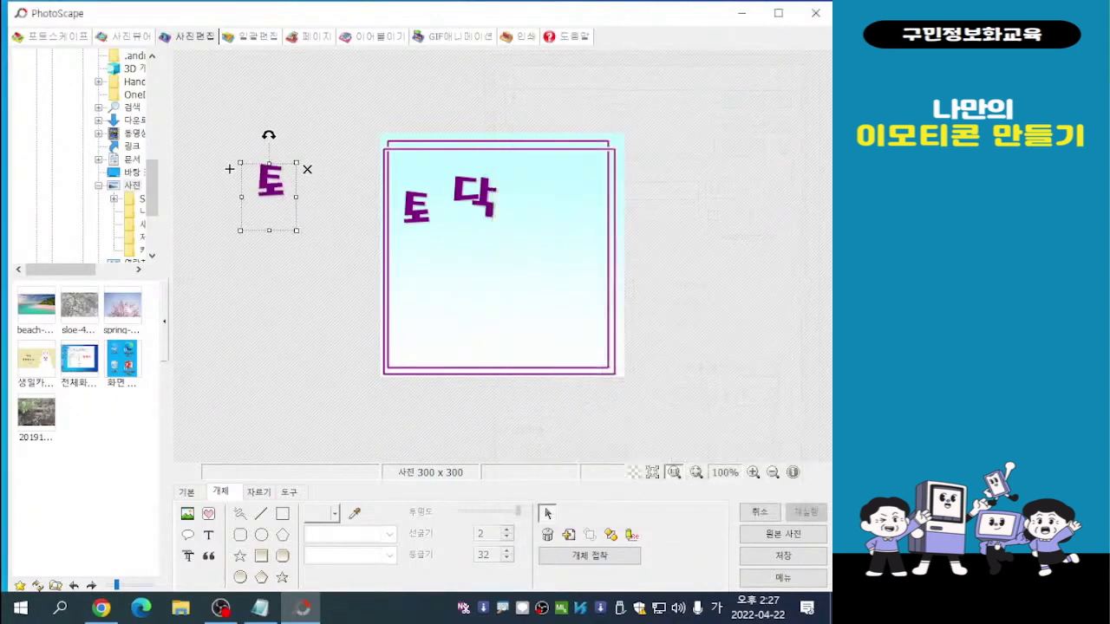
left_click_drag(230, 170, 497, 188)
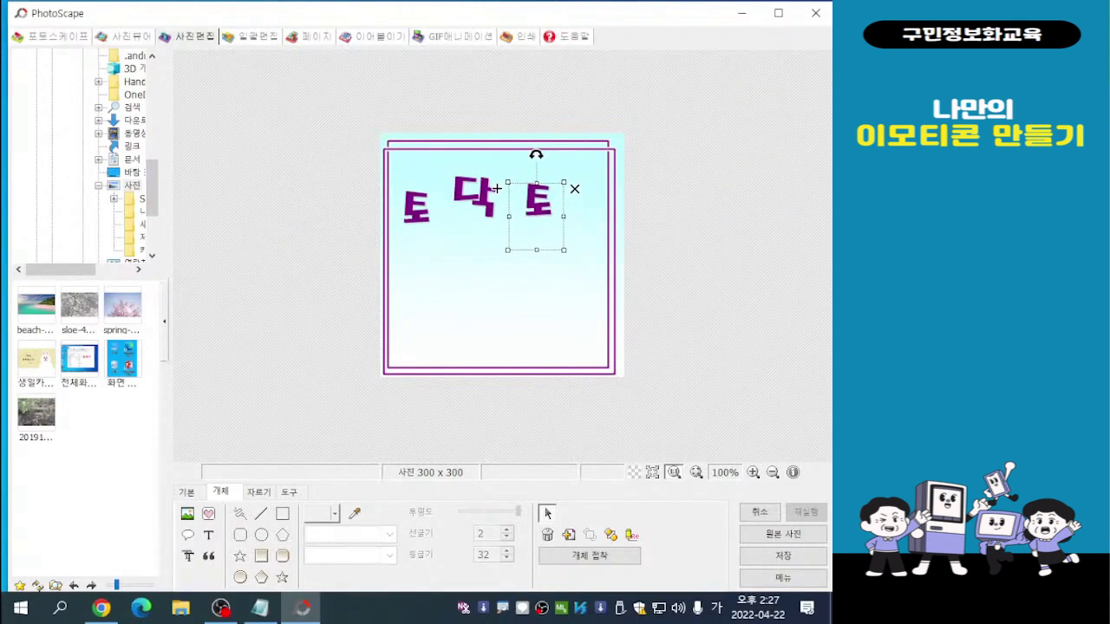
key("Escape")
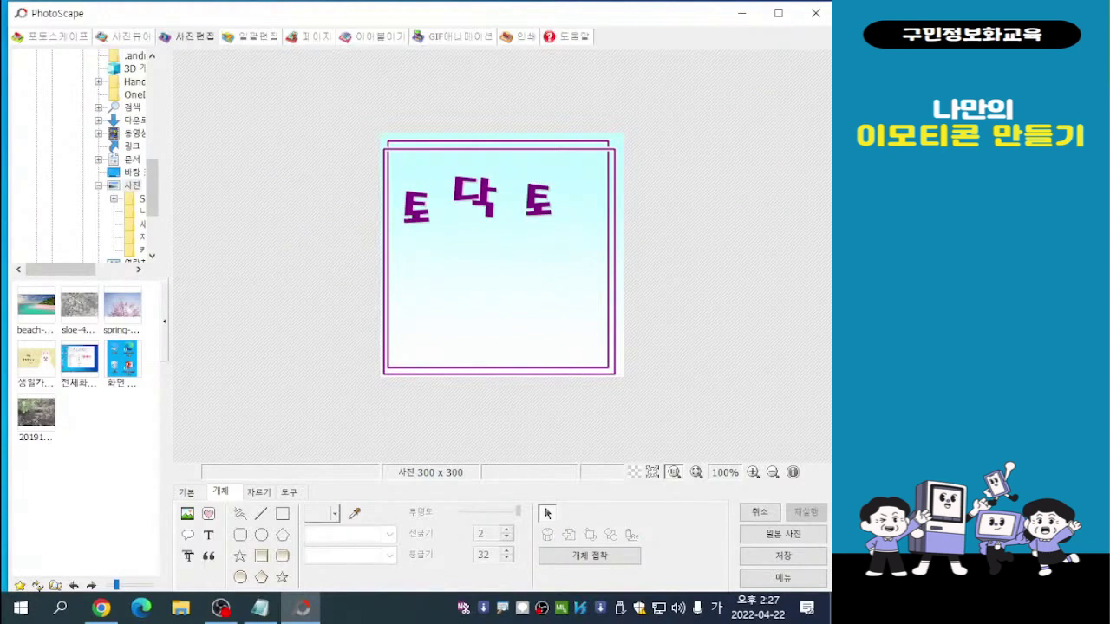
Duplicate the 닥 text and place the copy in the frame's upper-right corner, right of the second 토
left_click(473, 197)
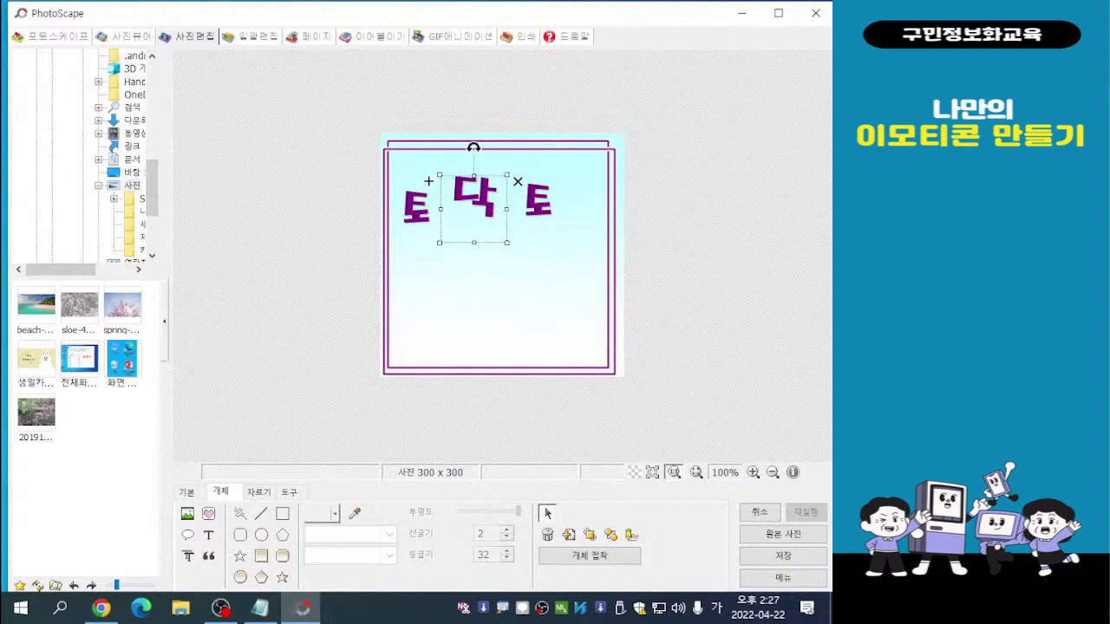
key("ctrl+v")
left_click_drag(441, 194, 537, 171)
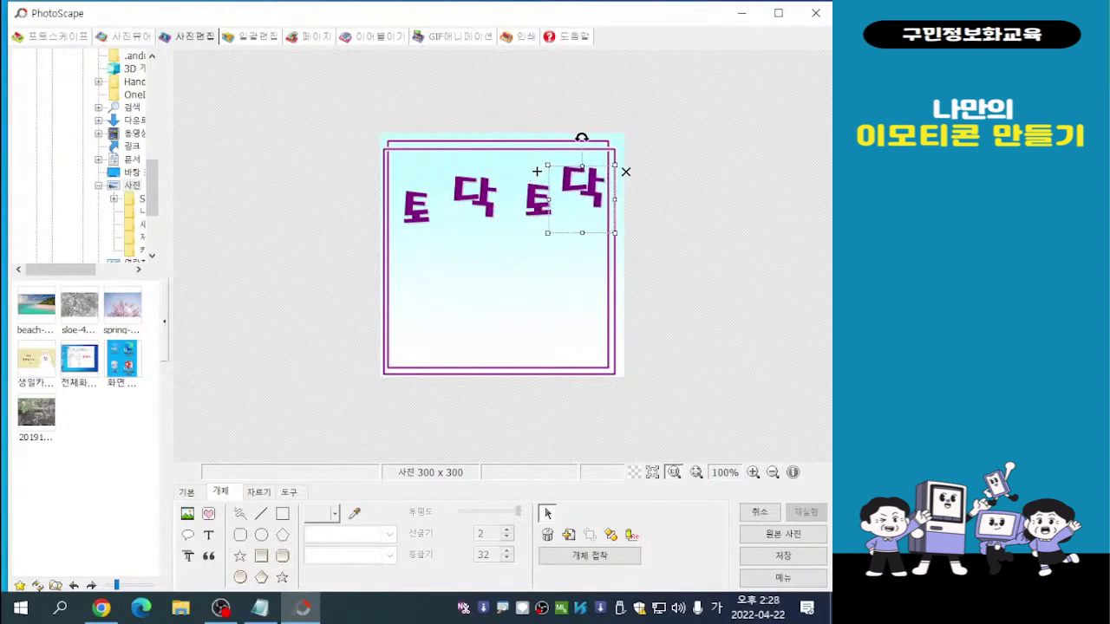
right_click(574, 190)
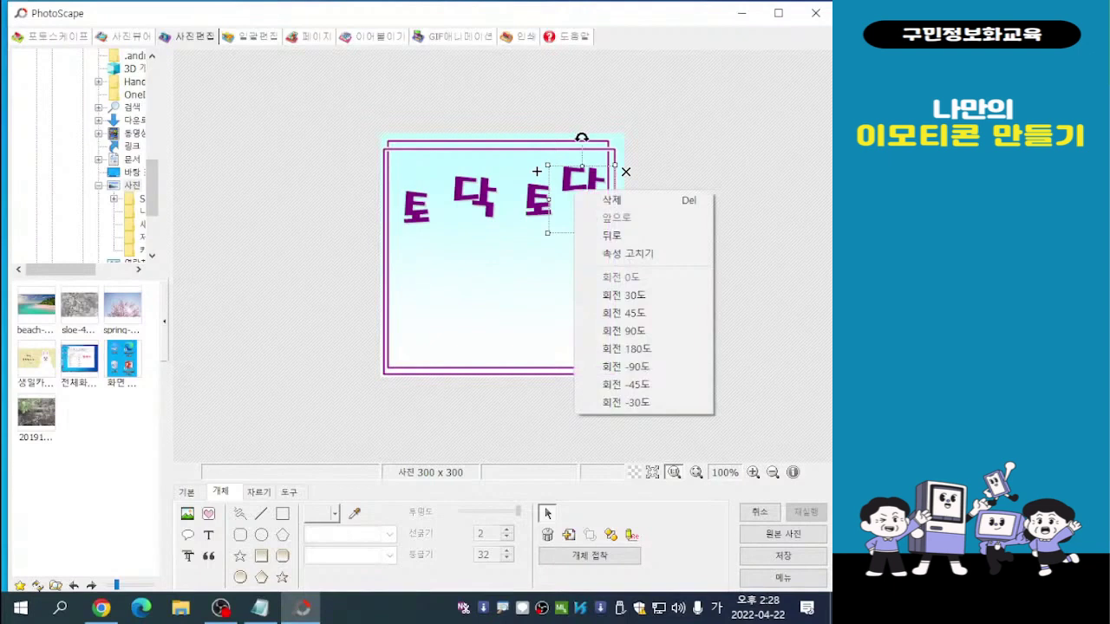
key("Escape")
Shift the second 토 slightly left and down, away from the last 닥
double_click(530, 199)
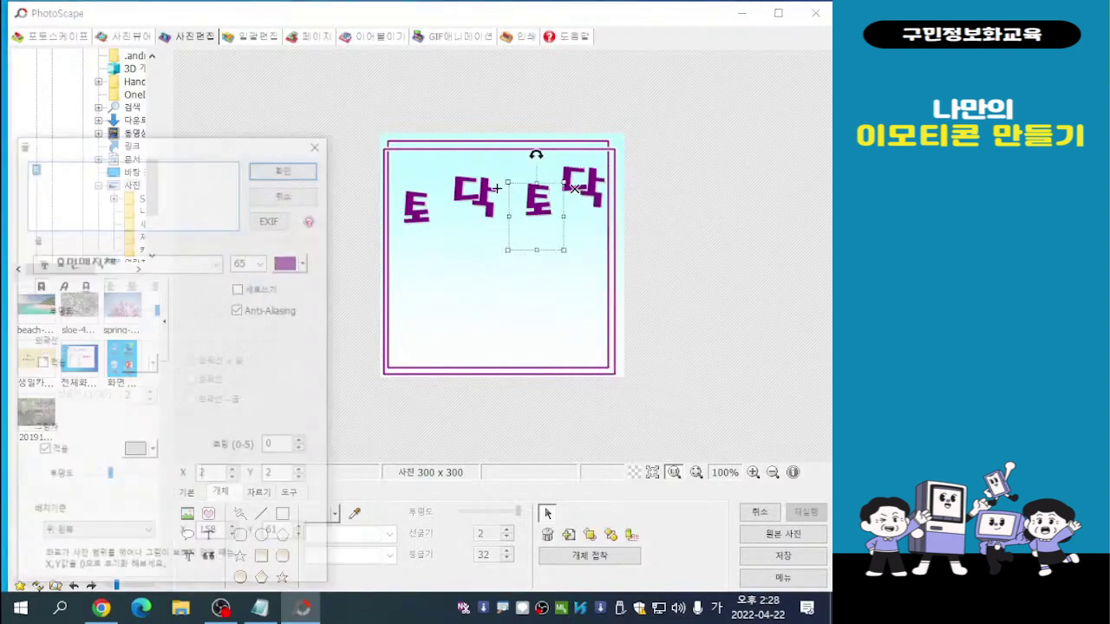
left_click(319, 141)
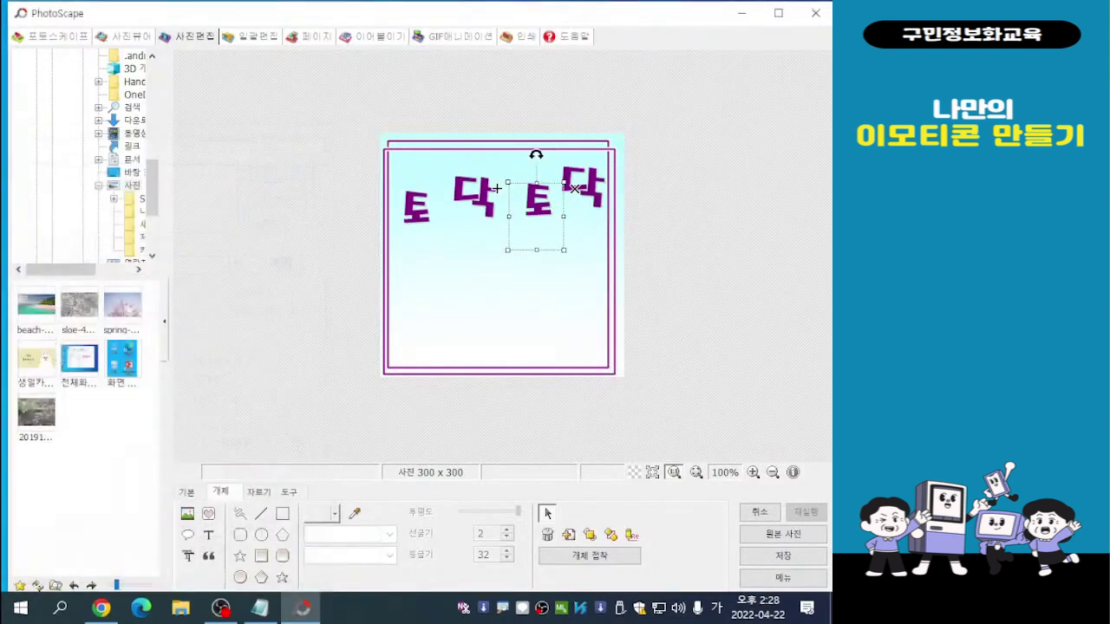
left_click_drag(496, 187, 484, 201)
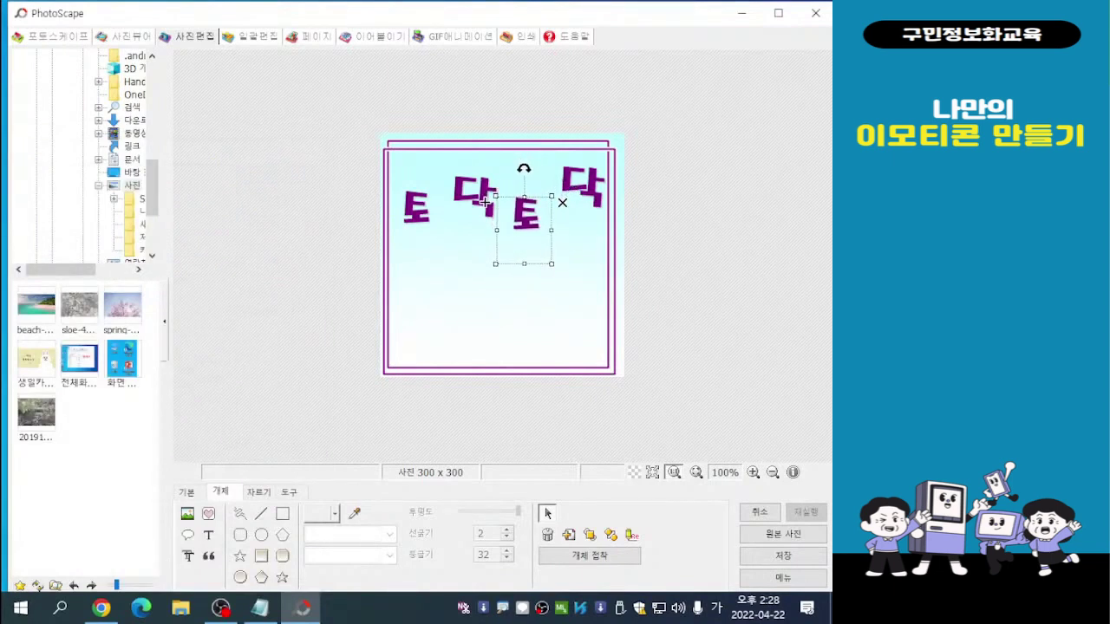
left_click(498, 141)
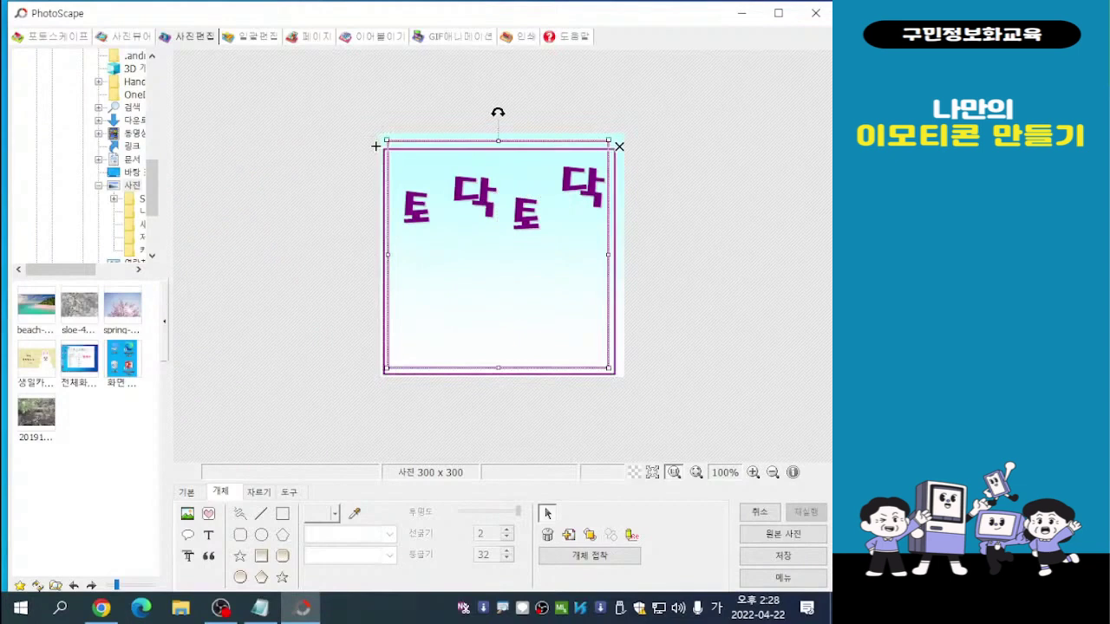
Shift the first 닥 slightly up and left, closer to the first 토
double_click(474, 198)
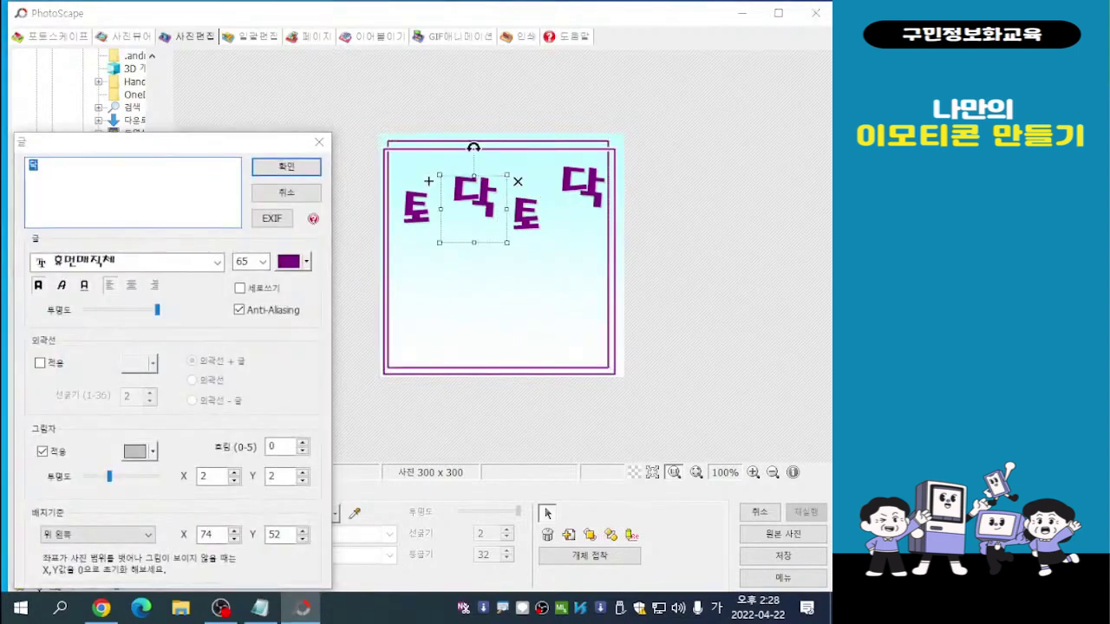
left_click(319, 142)
left_click_drag(474, 197, 464, 190)
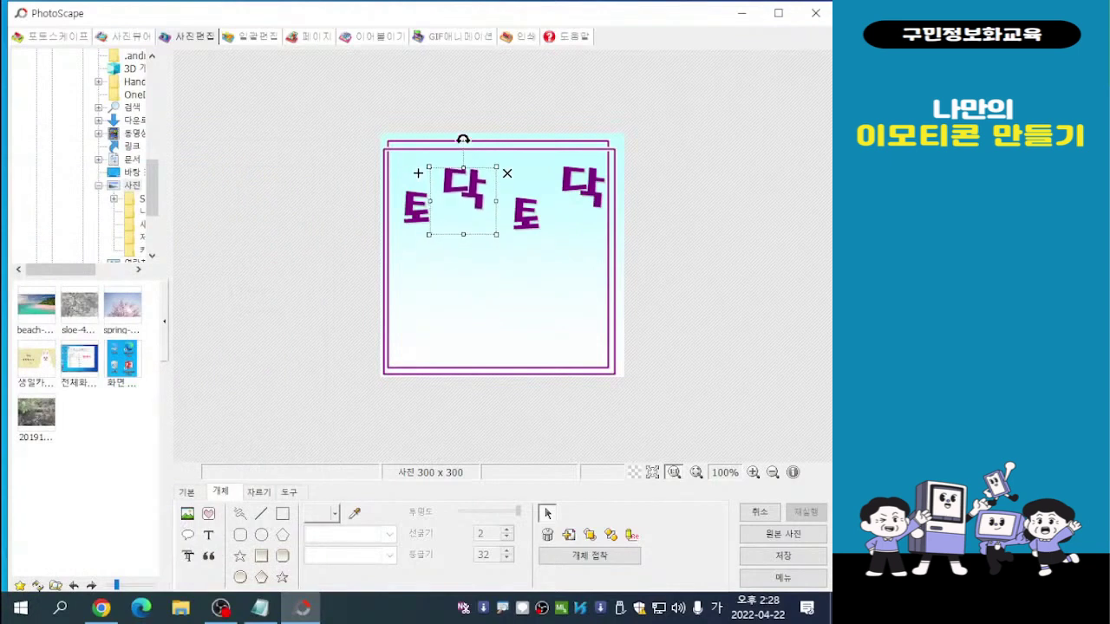
Raise the second 토 slightly and bring it a little closer to the first 닥
left_click(525, 214, "ctrl")
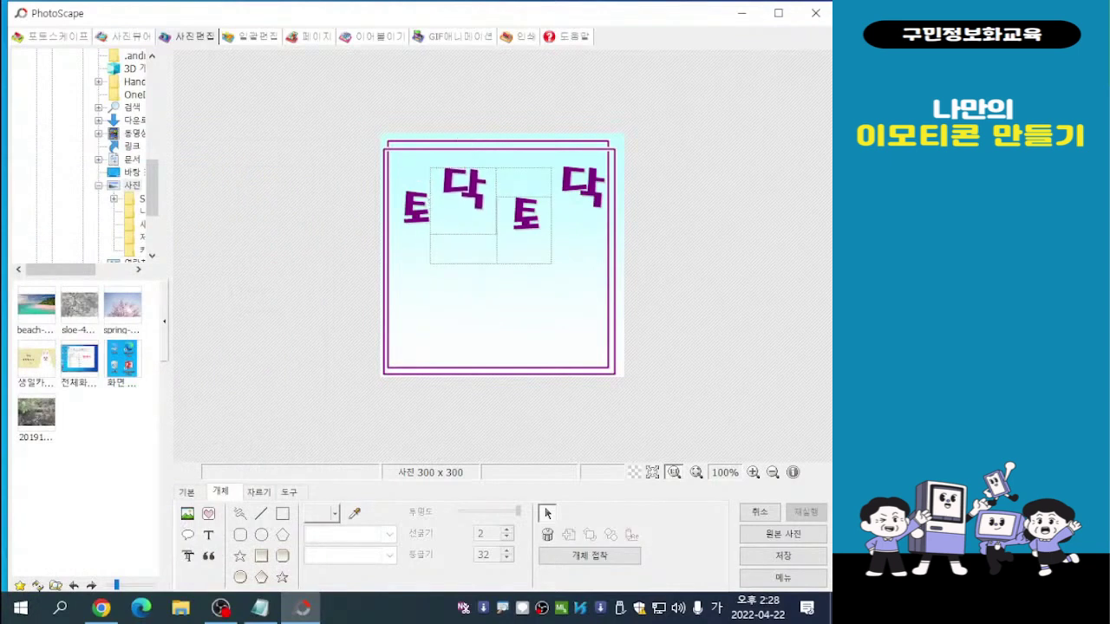
left_click(546, 514)
left_click(526, 214)
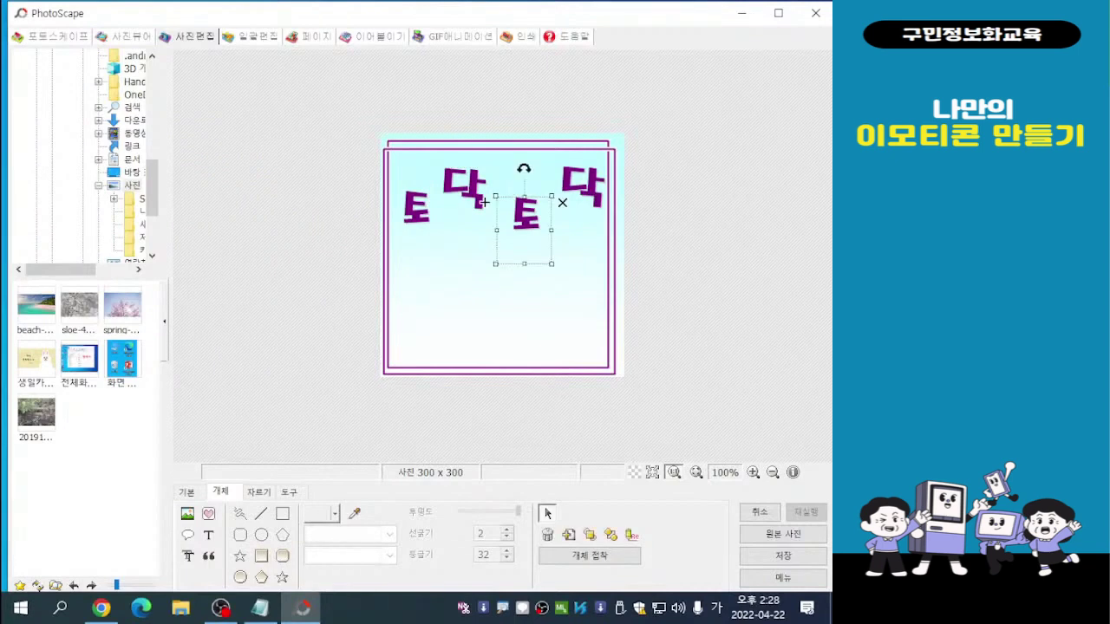
left_click_drag(483, 202, 479, 194)
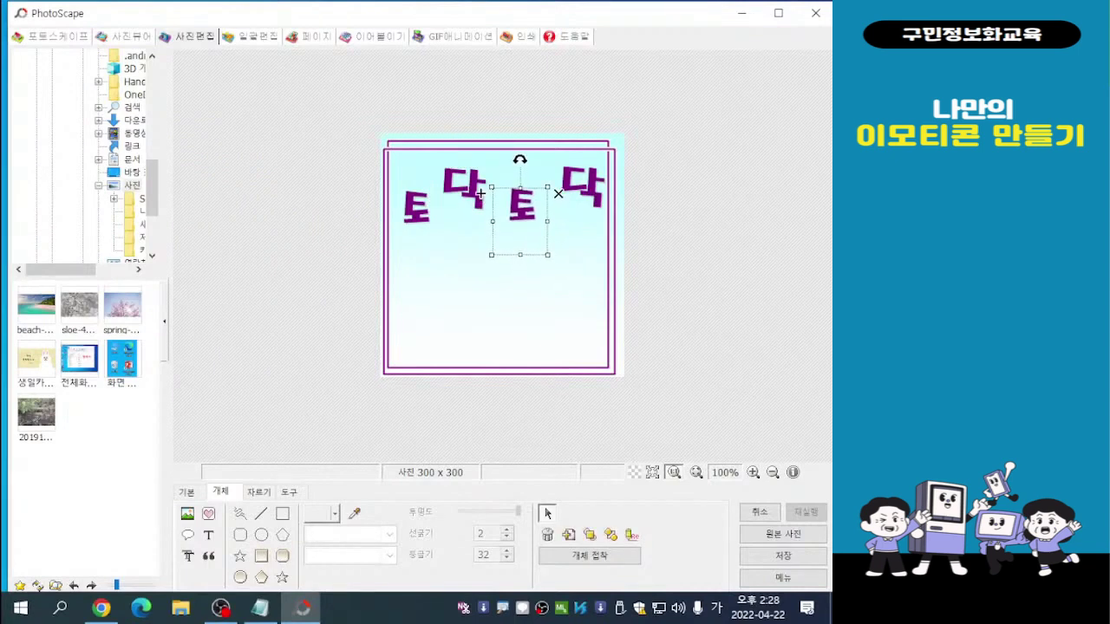
left_click(547, 513)
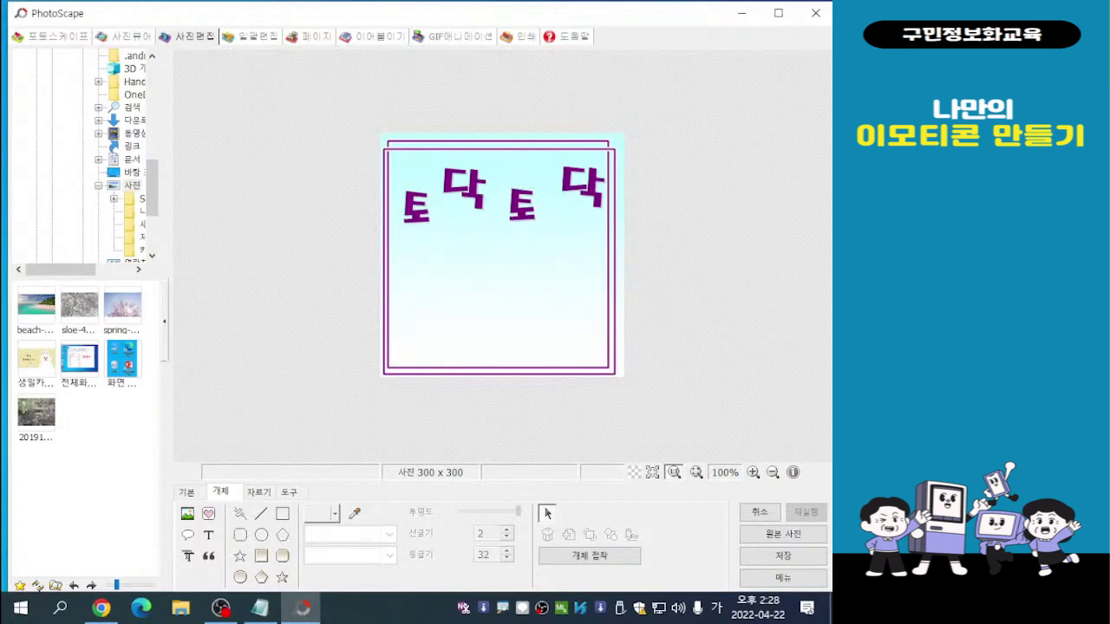
Nudge the last 닥 about 11 pixels left so it sits closer to the second 토, clear of the frame
left_click(582, 191)
key("Left")
key("Left")
key("Left")
key("Left")
key("Left")
key("Left")
key("Left")
key("Left")
key("Left")
key("Left")
key("Left")
key("Left")
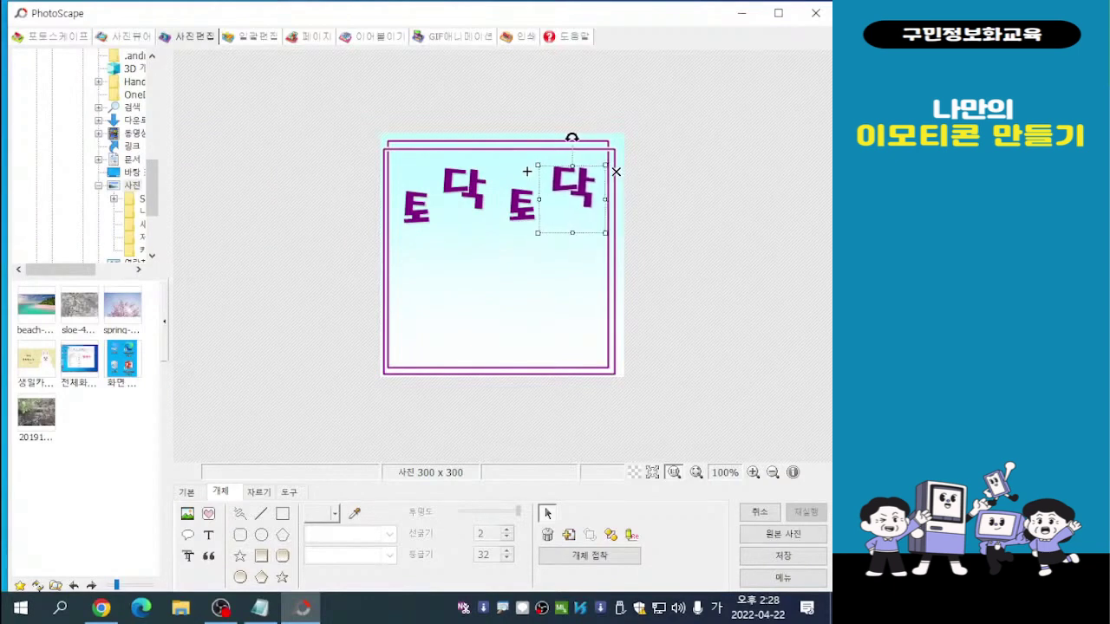
key("Right")
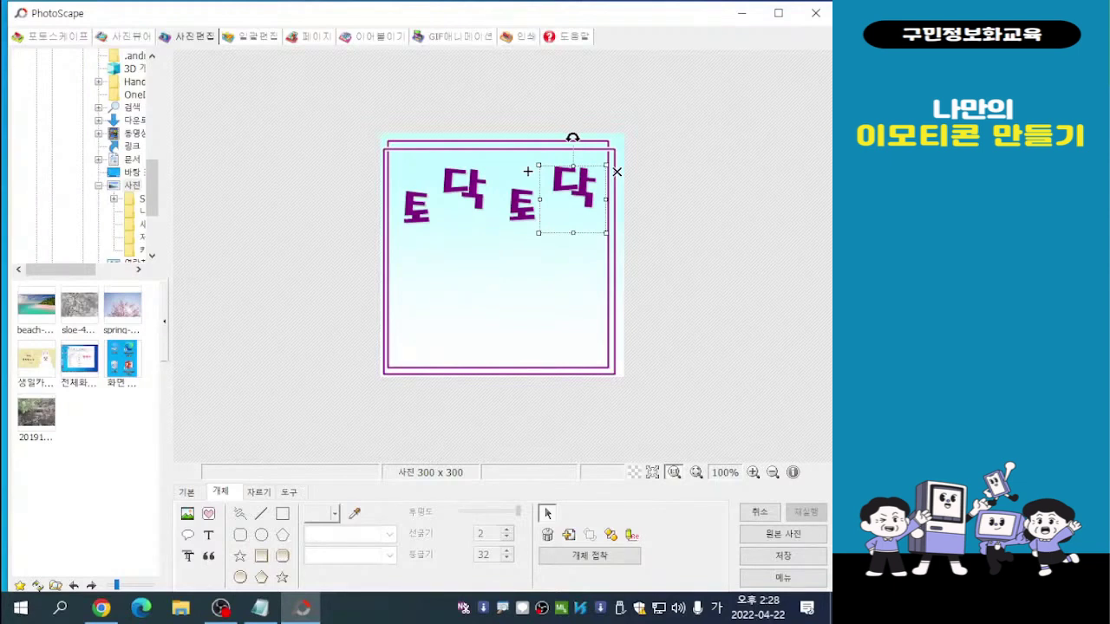
Insert the yellow smiling face icon y17.png from the 얼굴 category into the image
key("Escape")
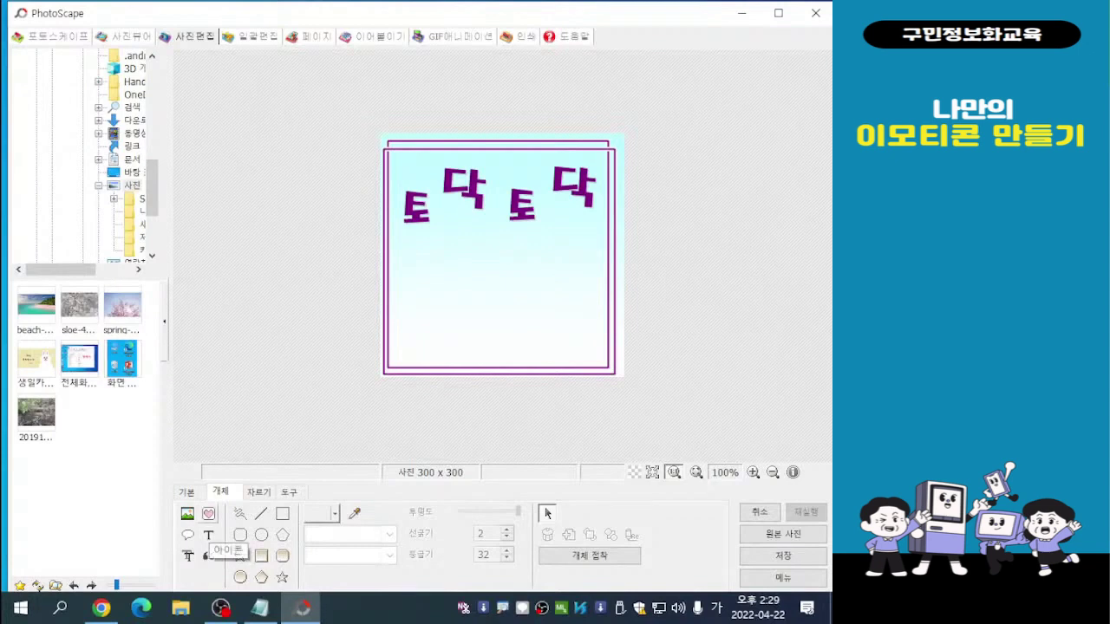
left_click(208, 514)
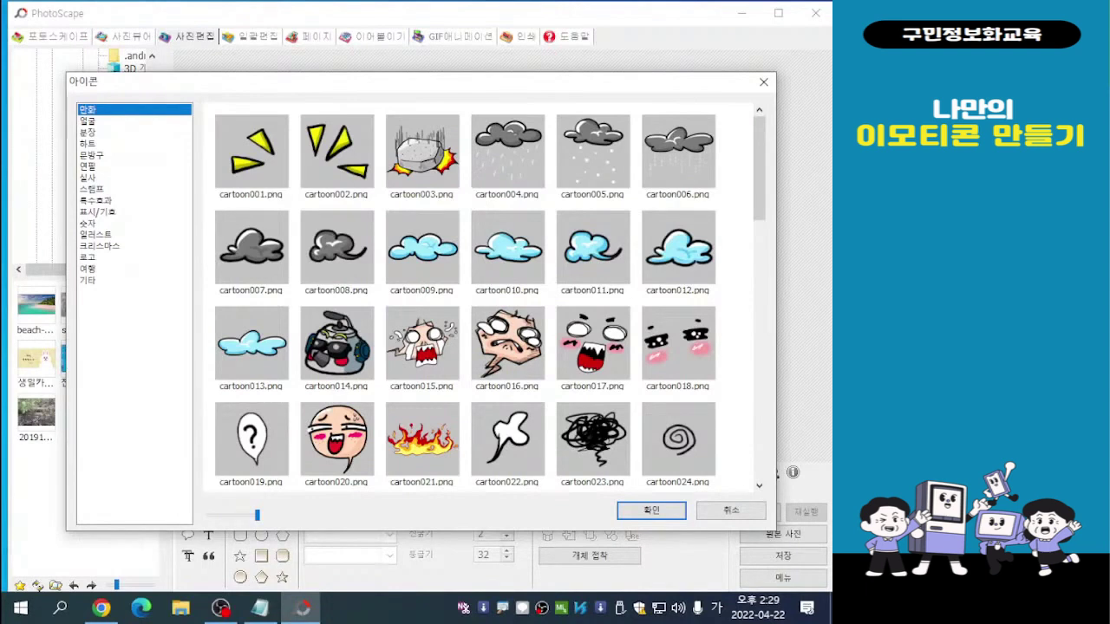
left_click(87, 121)
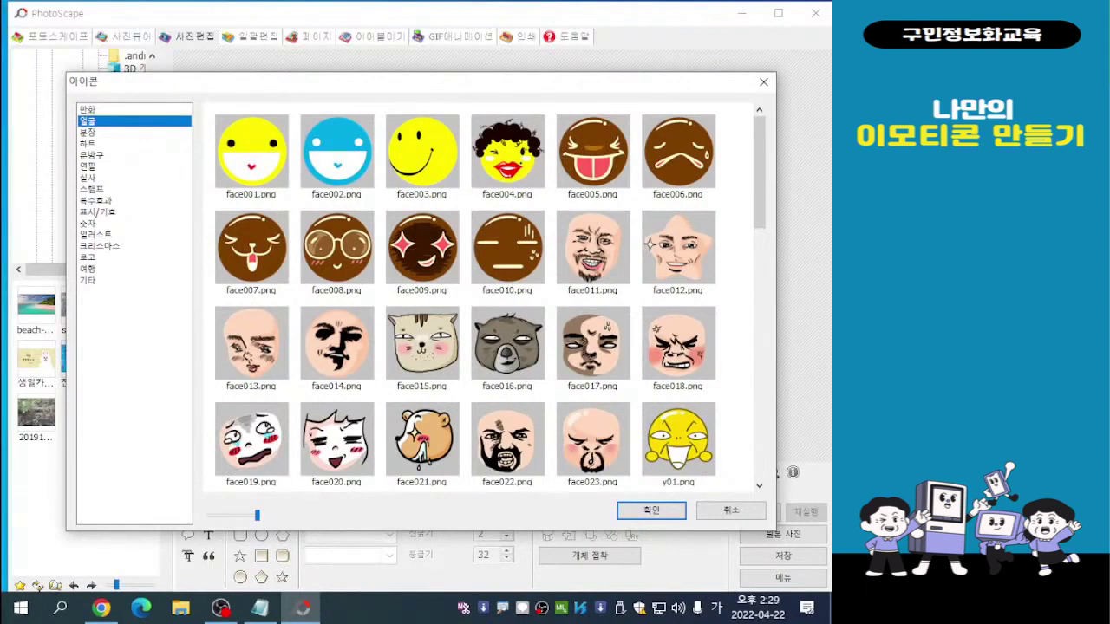
scroll(465, 299, "down", 2)
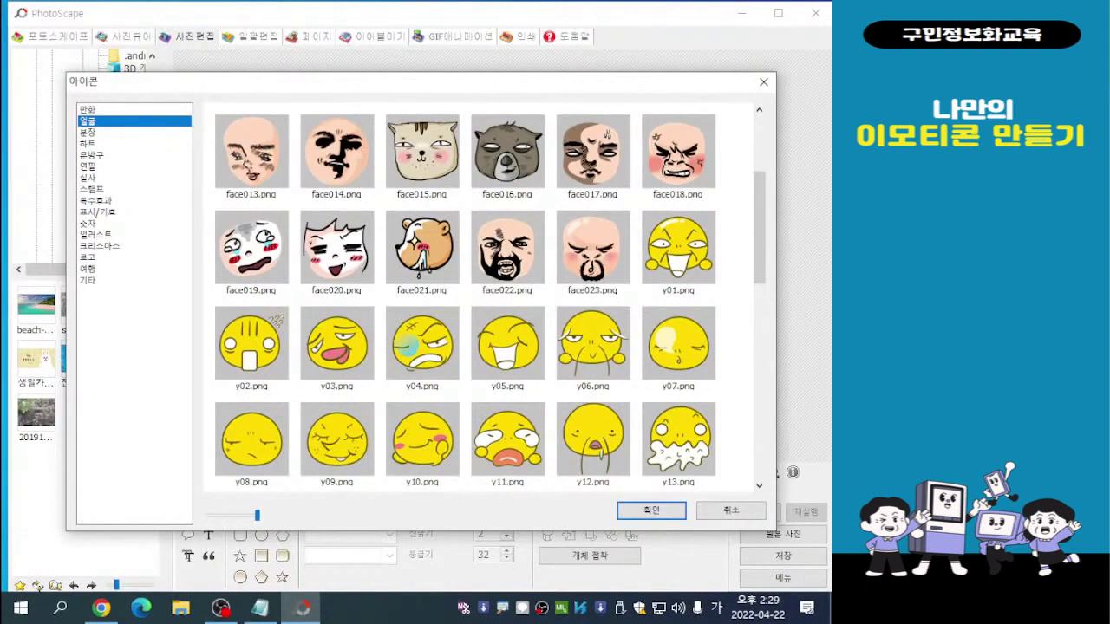
scroll(464, 300, "down", 1)
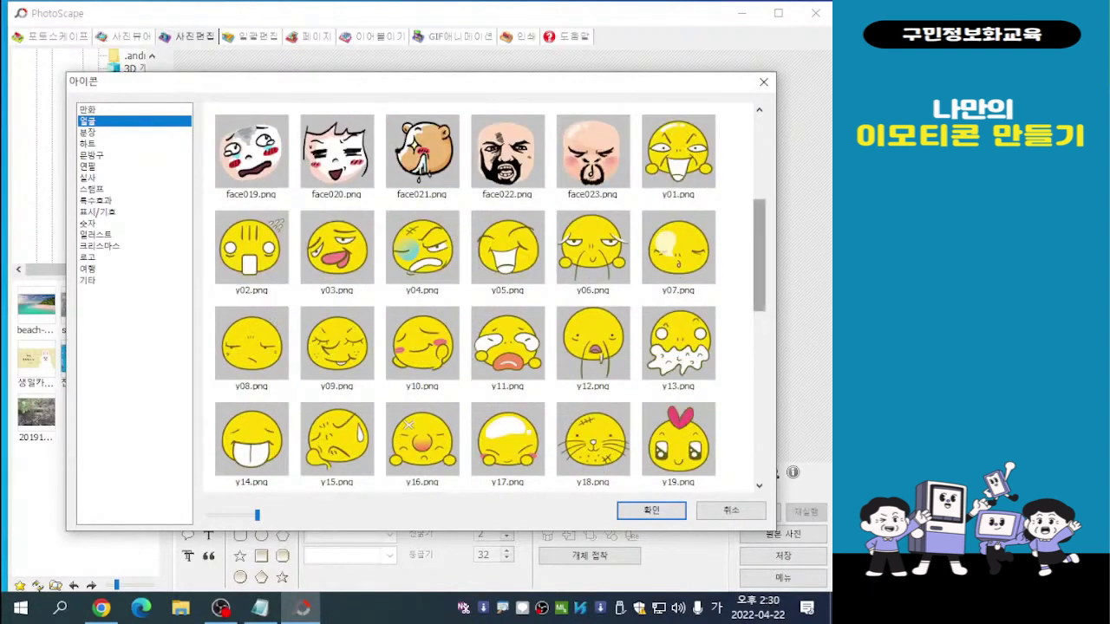
left_click_drag(758, 255, 759, 280)
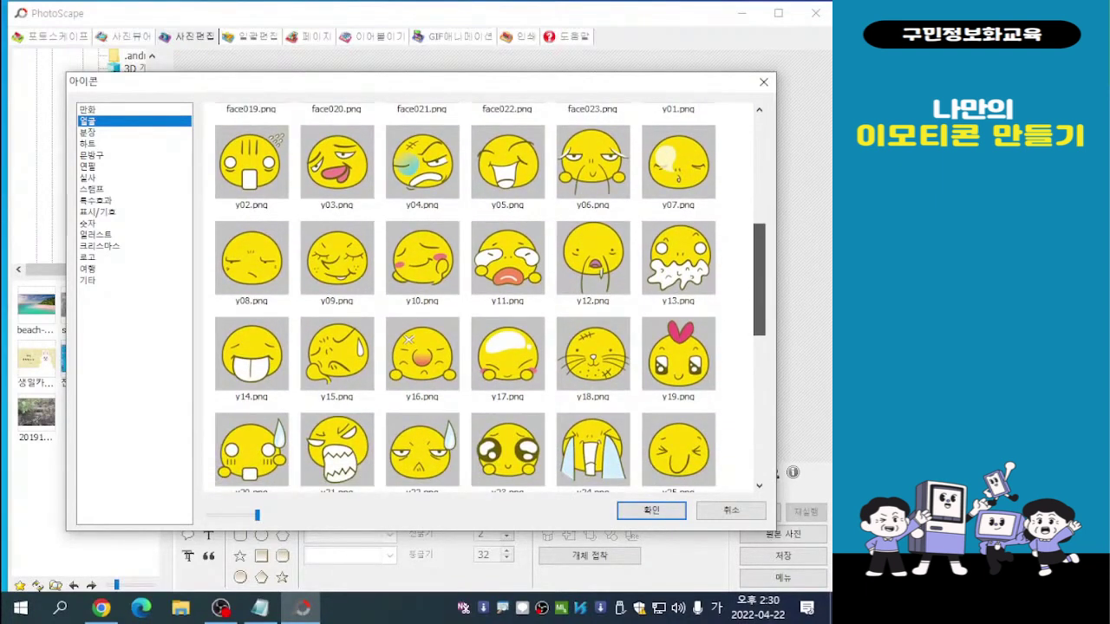
mouse_move(759, 280)
left_mouse_down()
mouse_move(759, 335)
mouse_move(758, 283)
left_mouse_up()
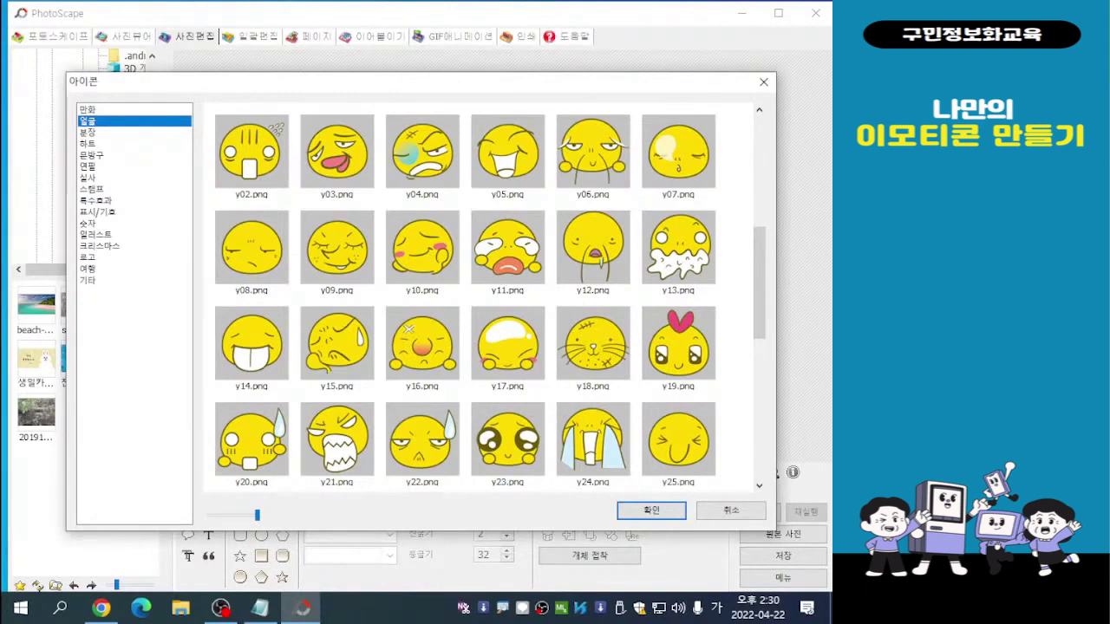
double_click(508, 343)
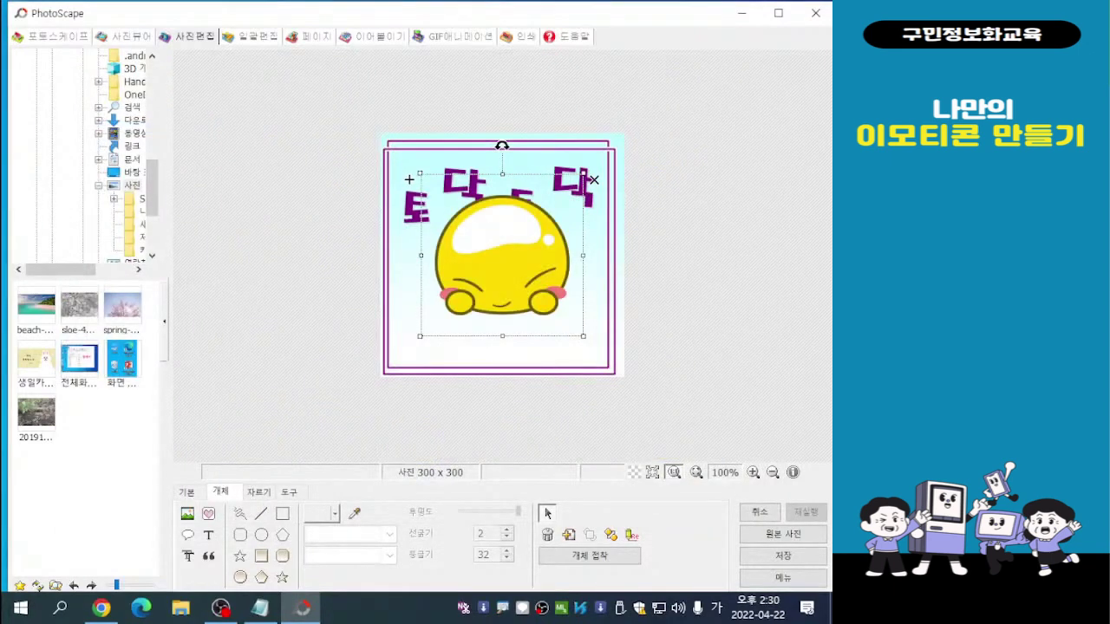
Shrink the yellow face to about three quarters of its size and place it centred below the lettering, inside the frame's lower edge
left_click_drag(502, 255, 499, 300)
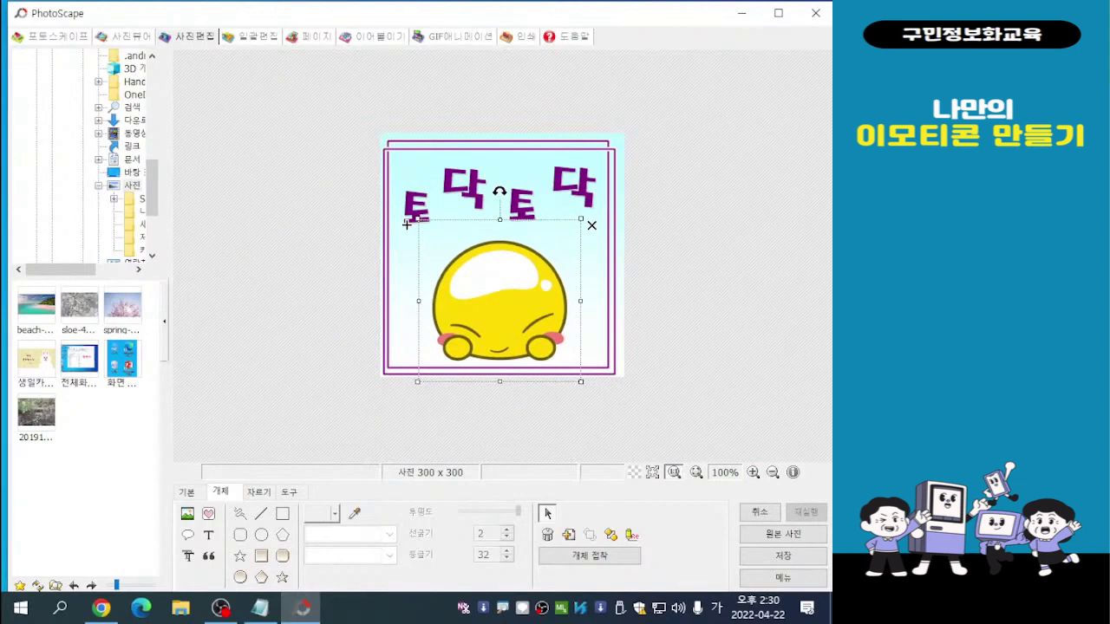
left_click_drag(407, 224, 436, 255)
key("Up")
key("Right")
left_click_drag(428, 245, 441, 258)
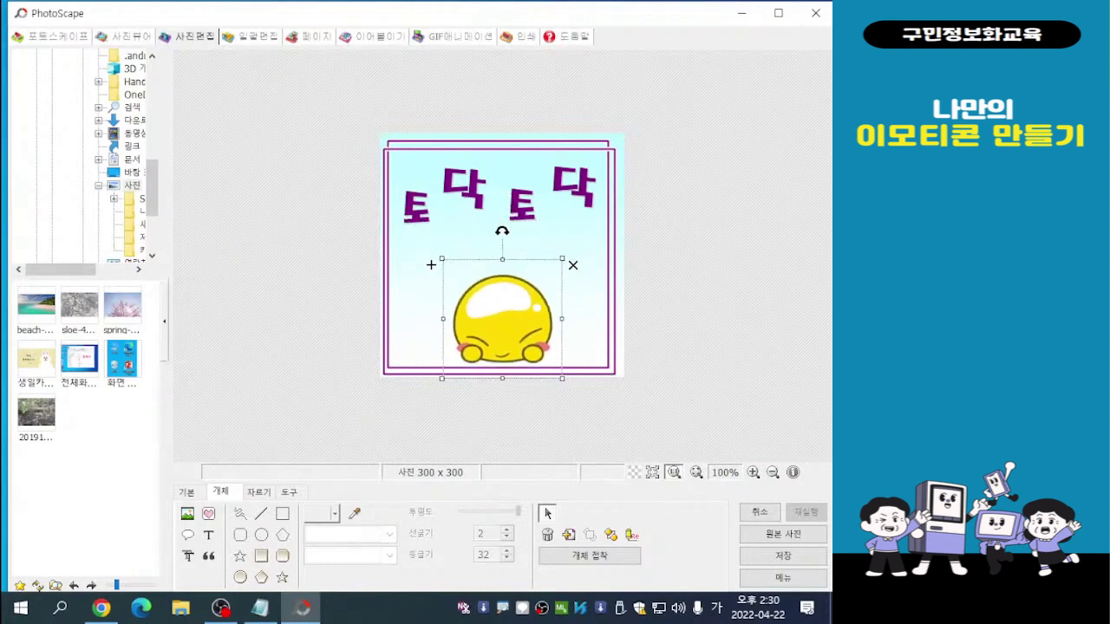
left_click_drag(502, 319, 495, 310)
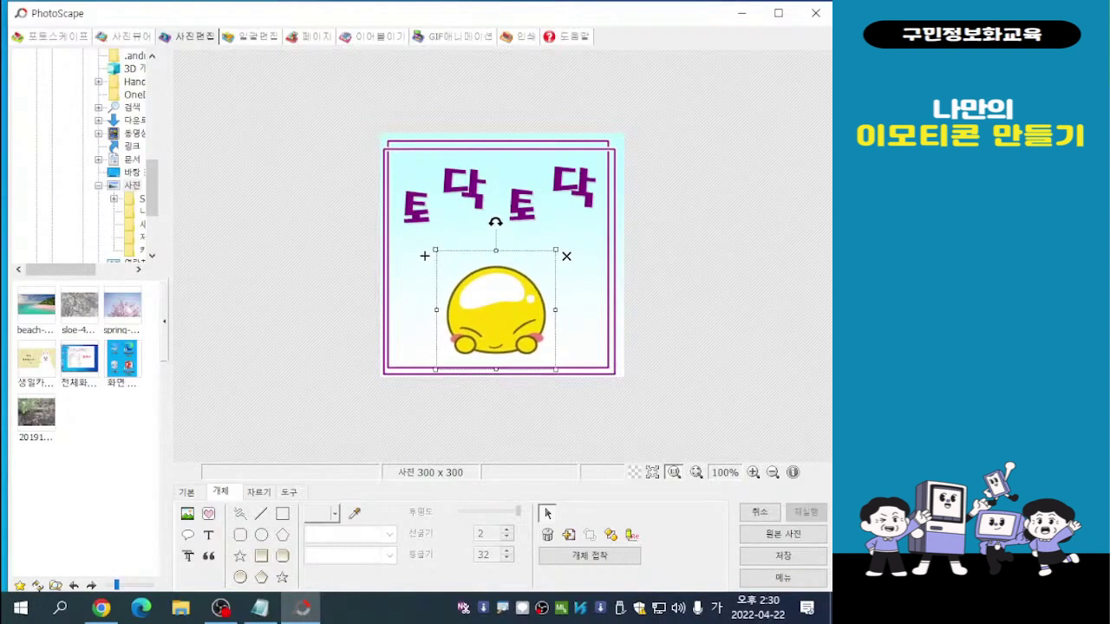
key("Escape")
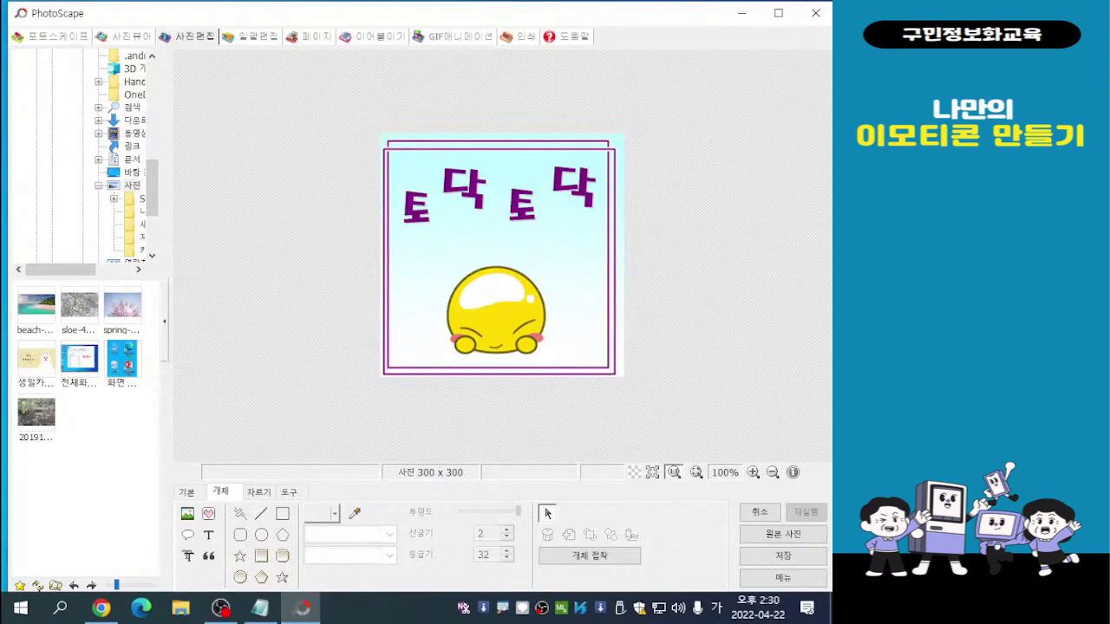
key("alt+Tab")
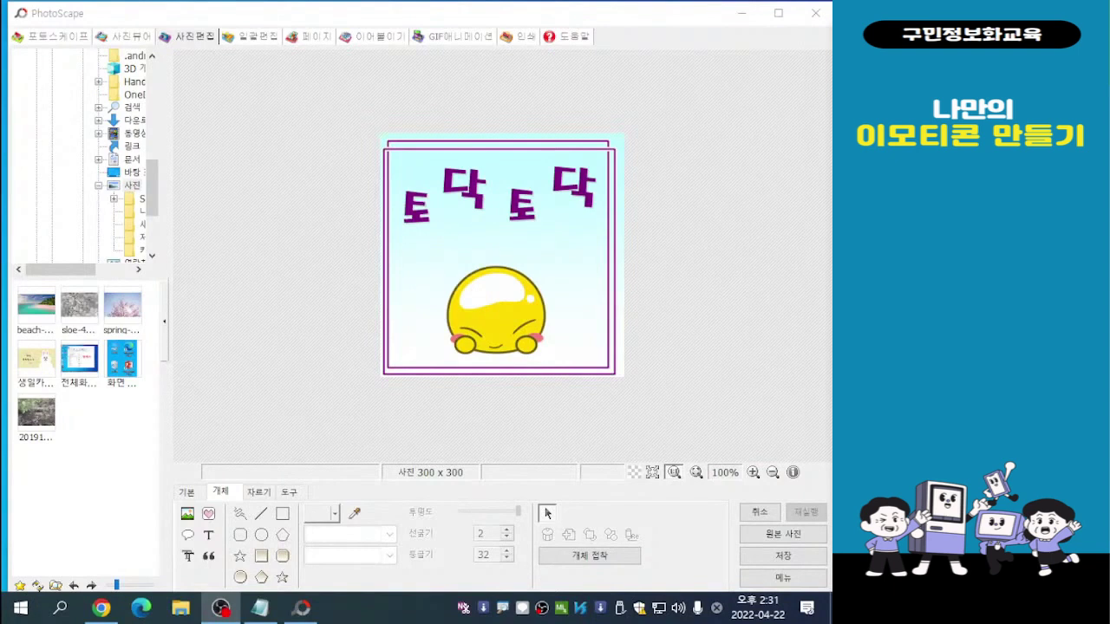
key("alt+Tab")
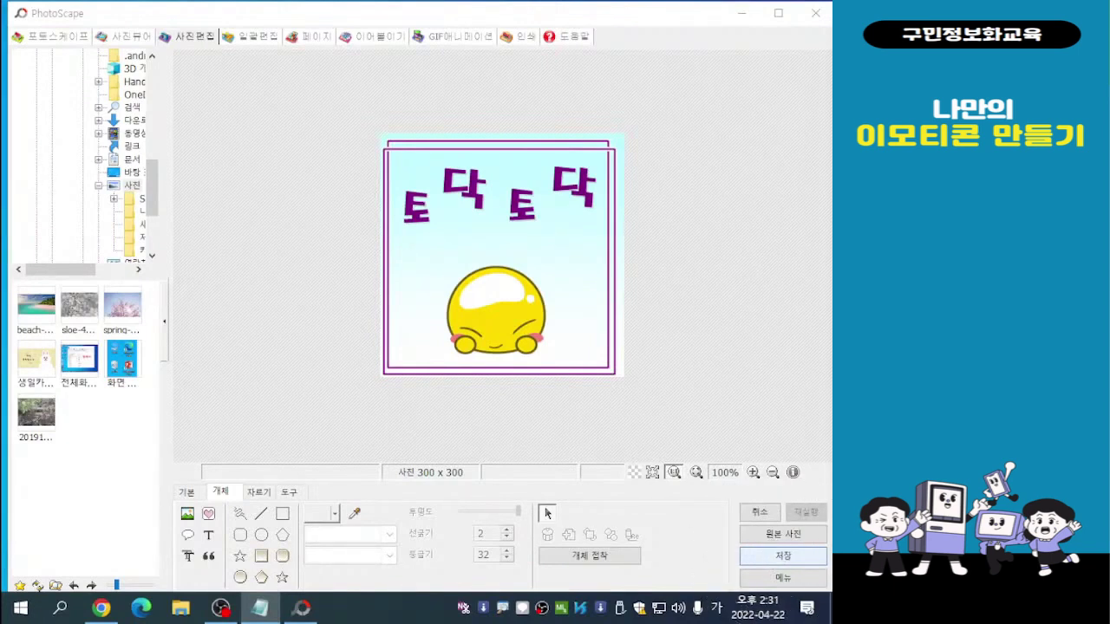
Save the image under a new name as the JPEG file 토닥1 in the 나만의 이모티콘 folder within 사진
left_click(782, 555)
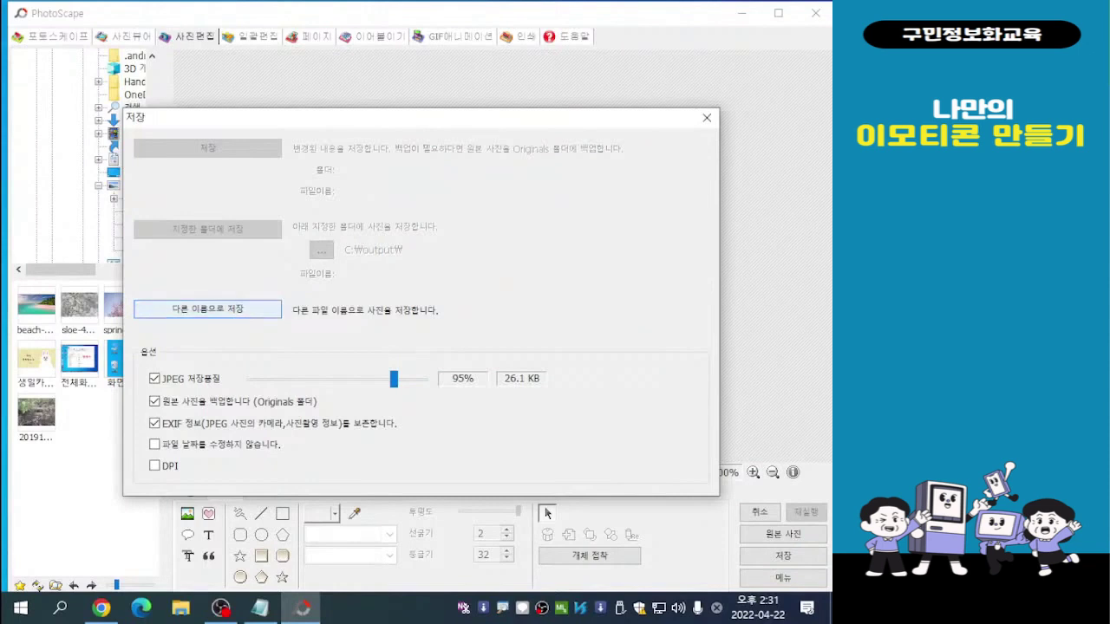
key("Return")
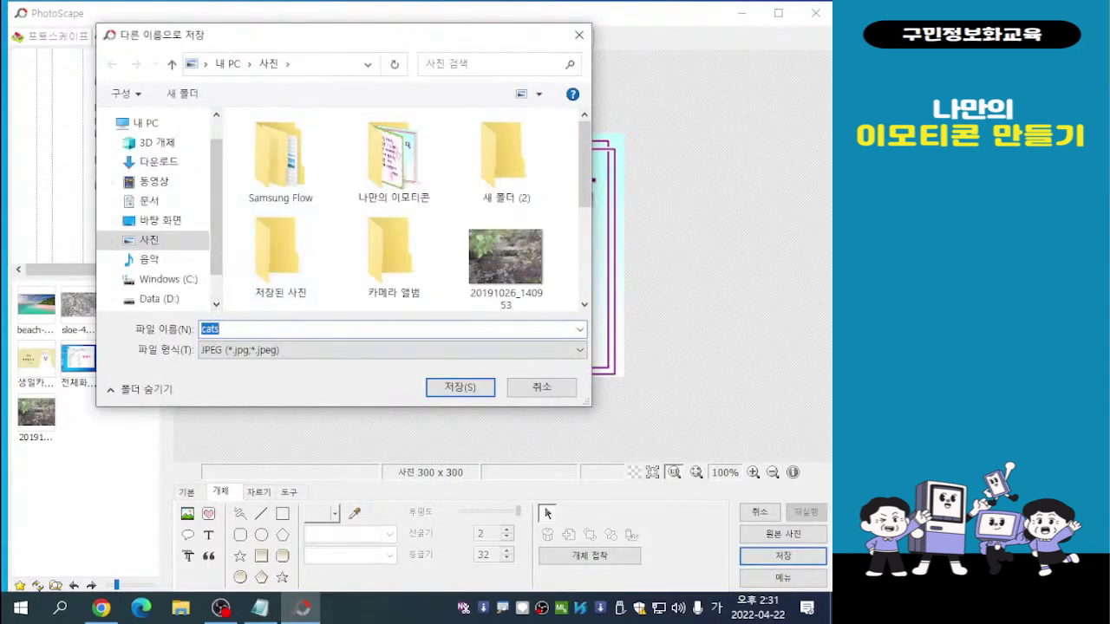
left_click_drag(319, 42, 298, 39)
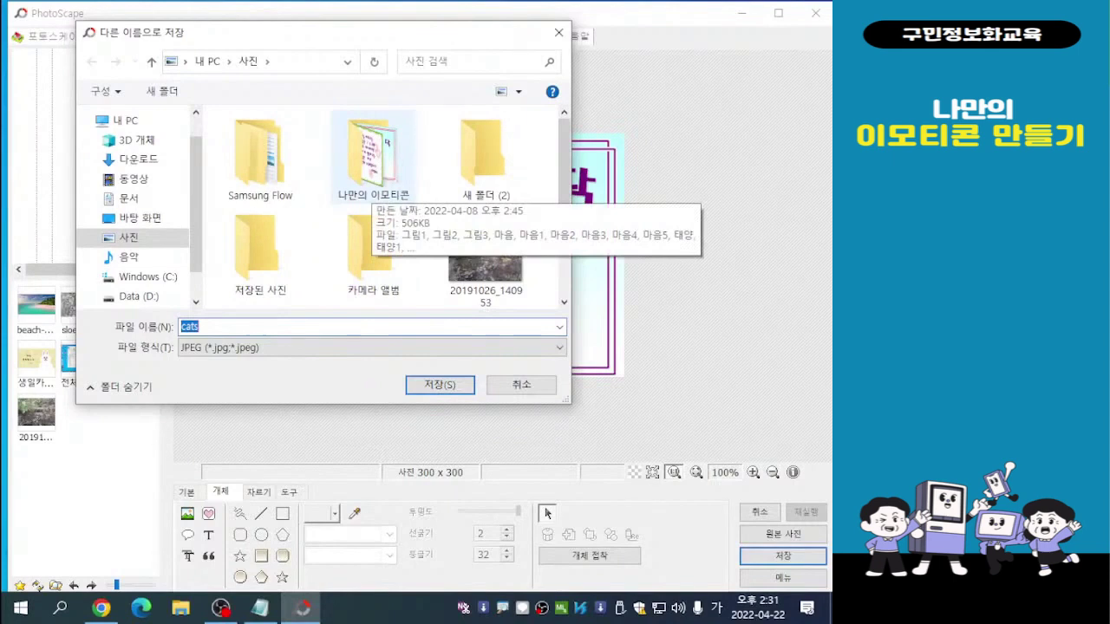
left_click(373, 161)
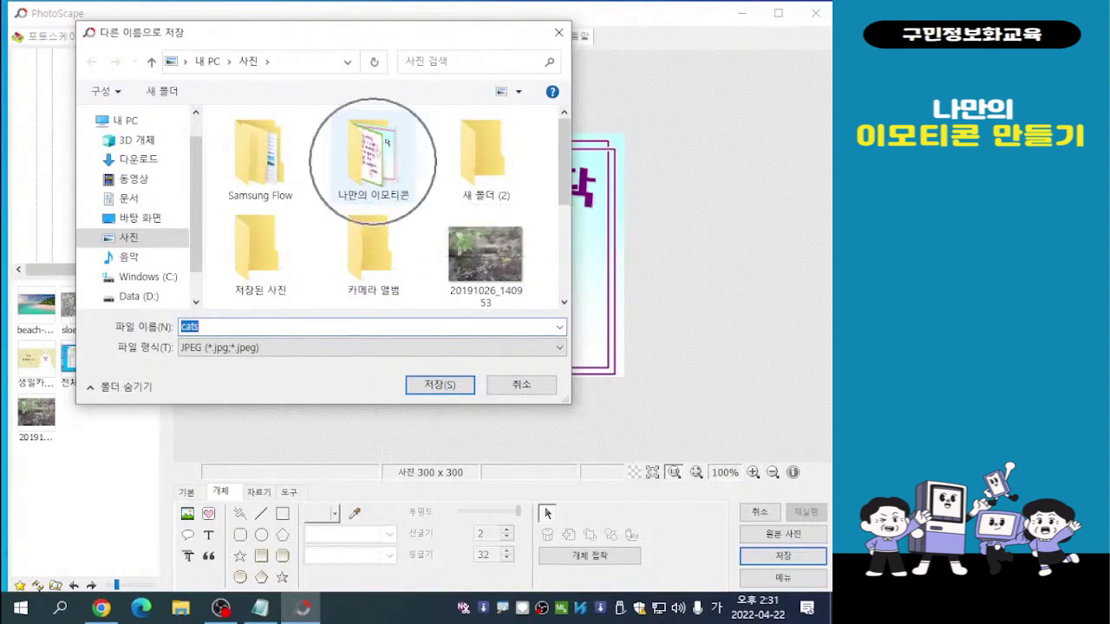
double_click(373, 161)
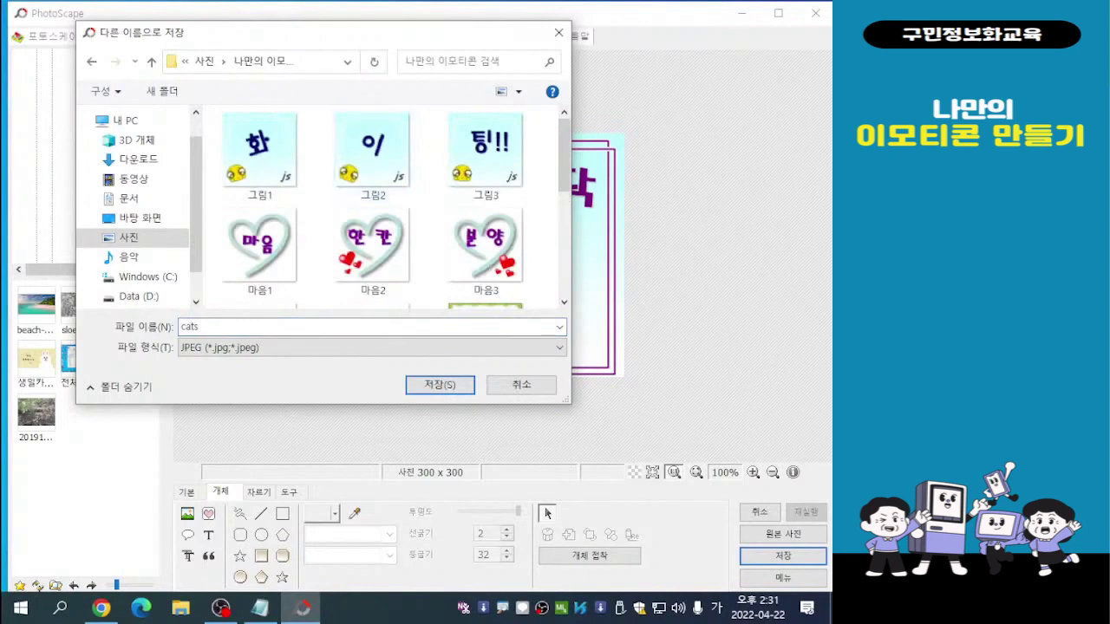
left_click(190, 326)
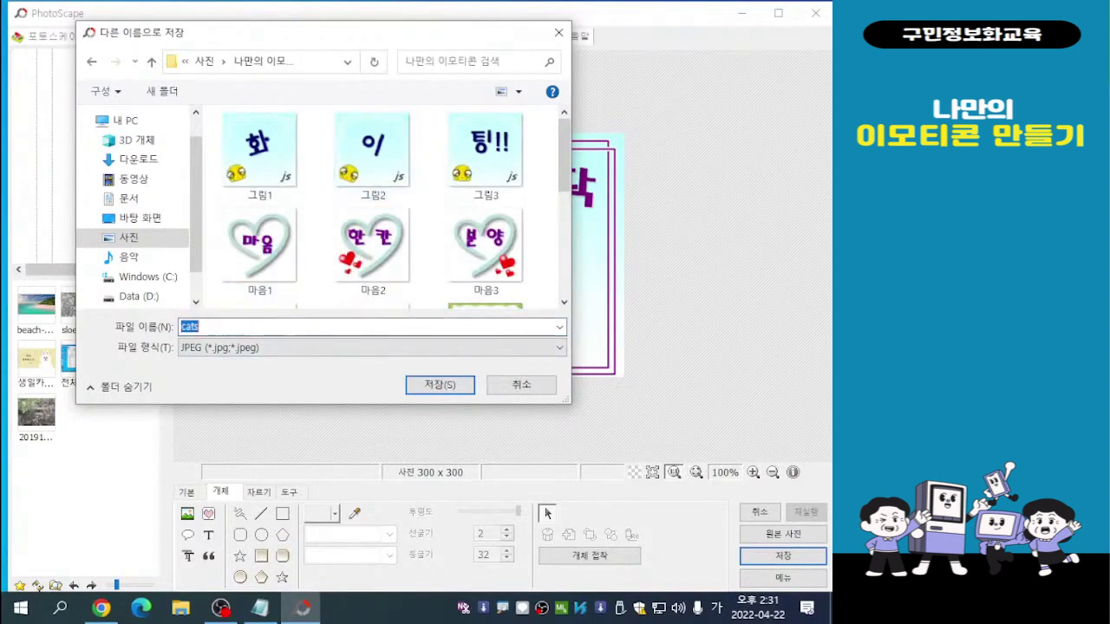
type("ㅌ")
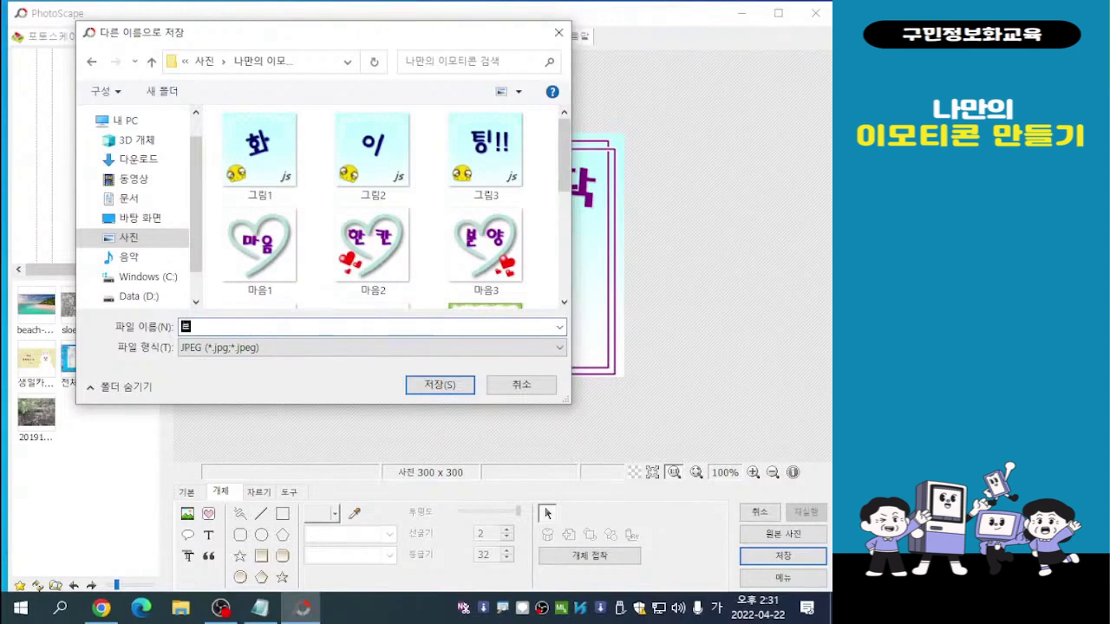
type("ㅗㄷ")
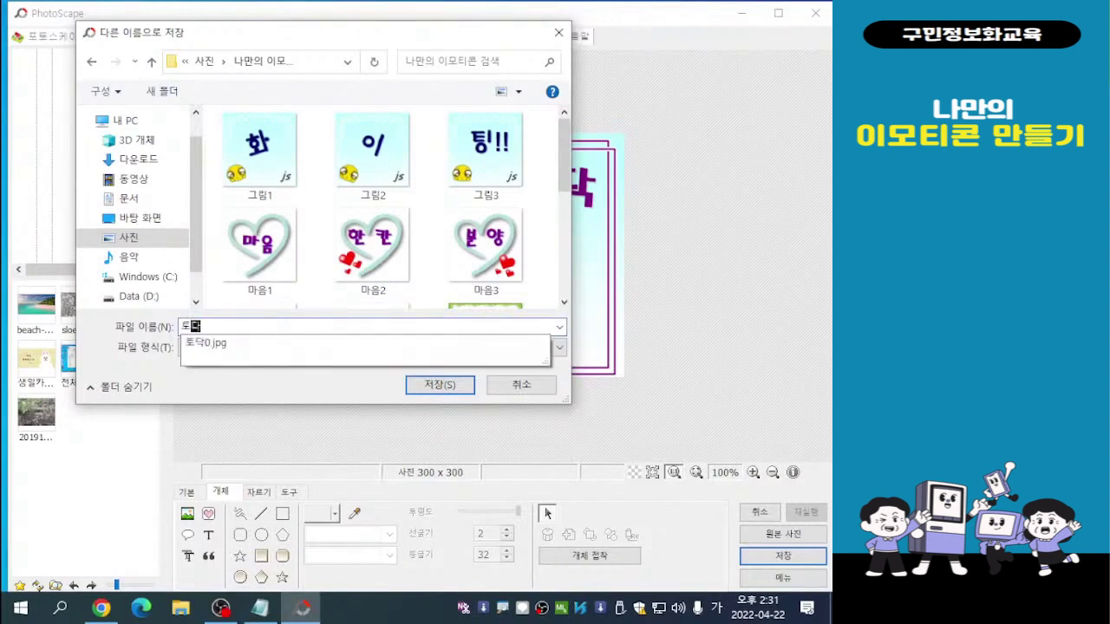
type("1")
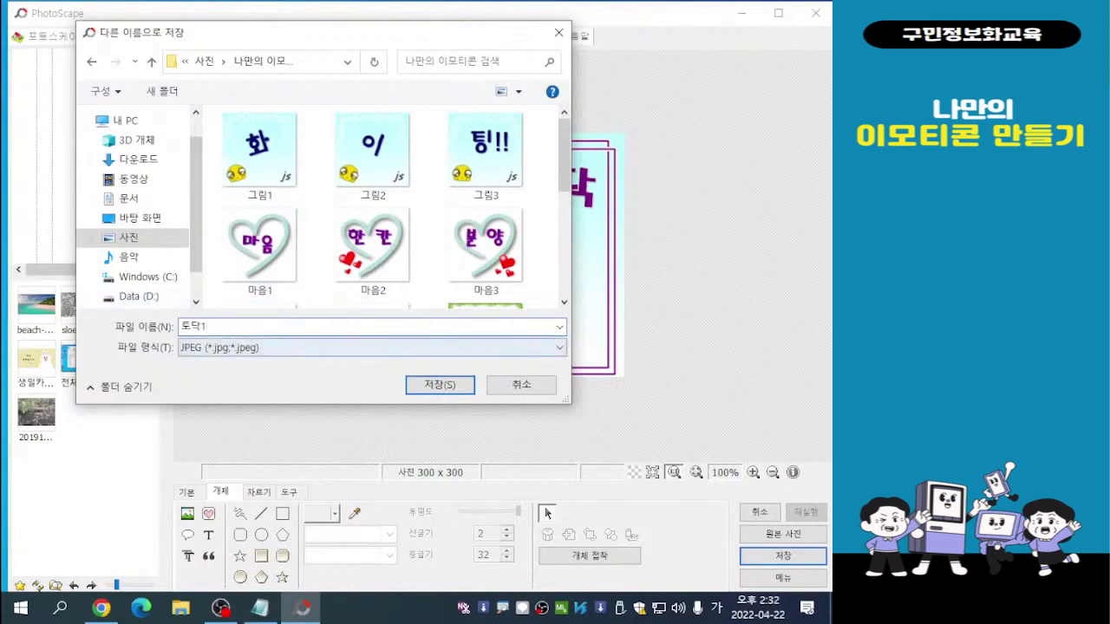
key("Tab")
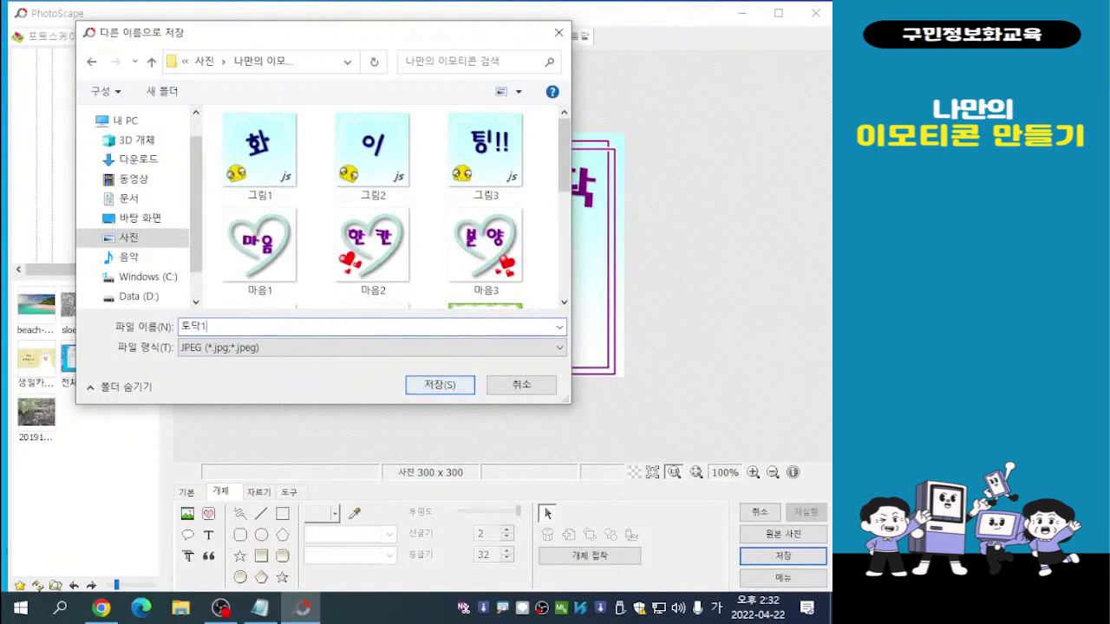
key("Return")
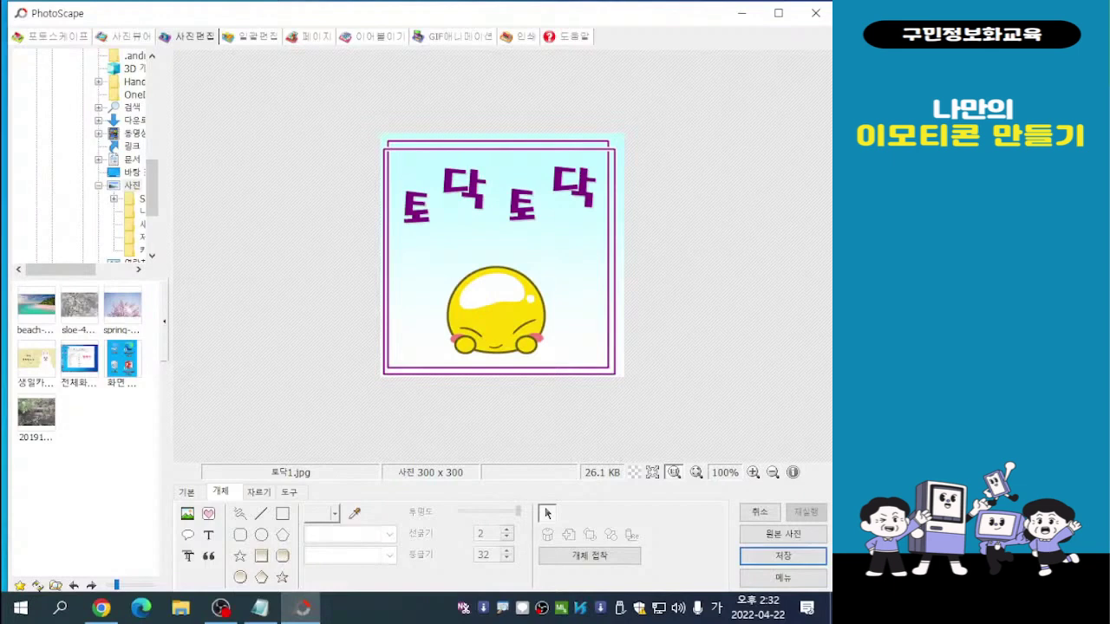
Raise the first 토 close to the frame's upper edge and lower the first 닥, reversing the stagger of this pair
left_click(415, 206)
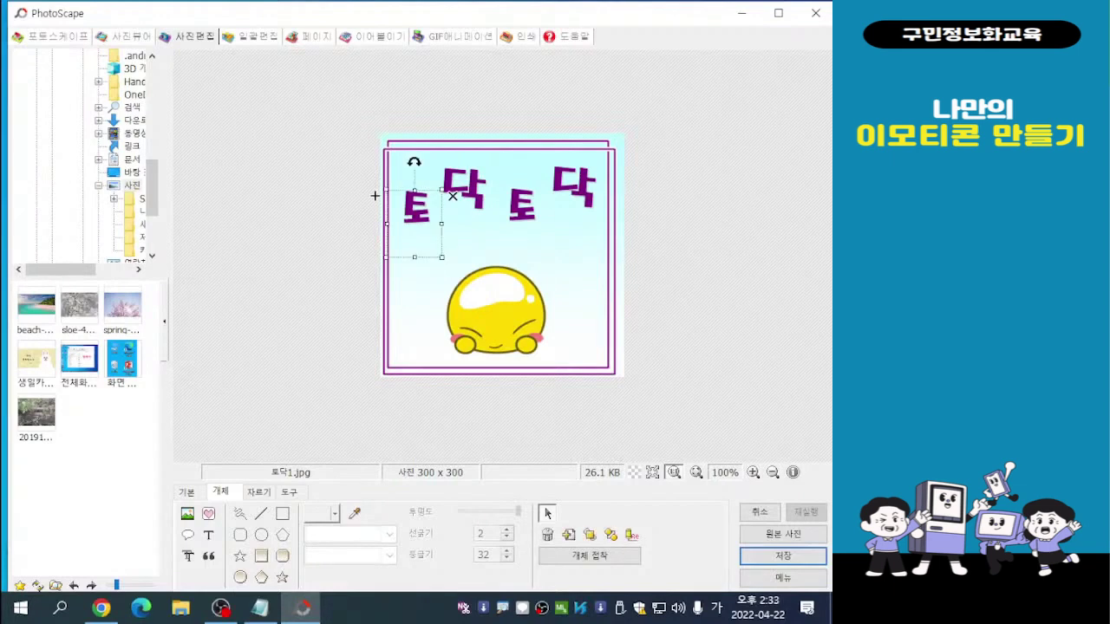
left_click_drag(375, 196, 374, 169)
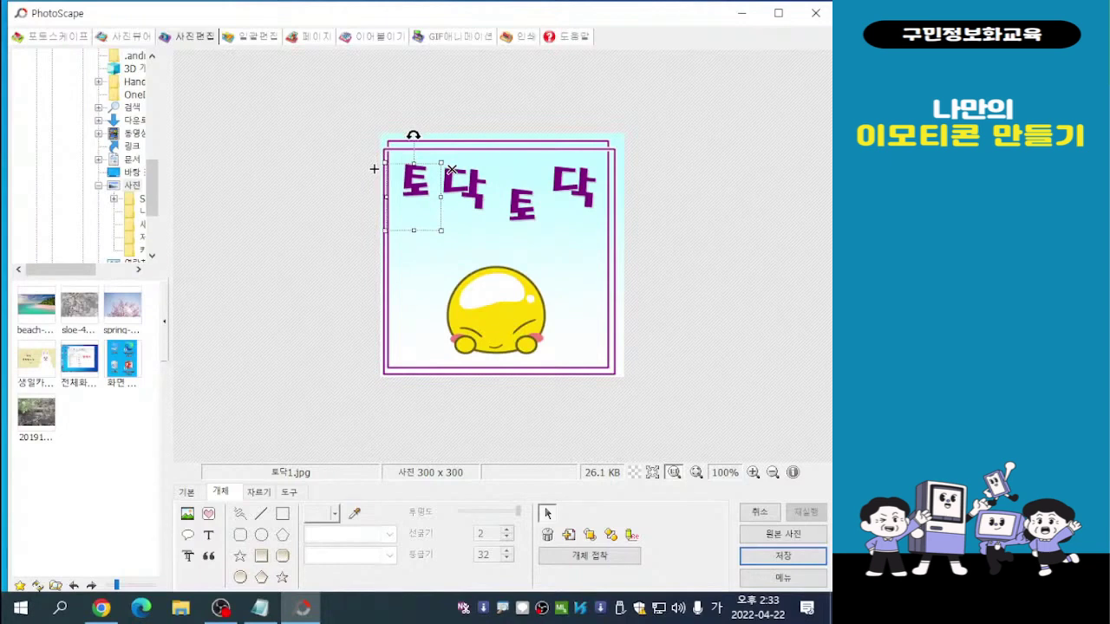
key("Escape")
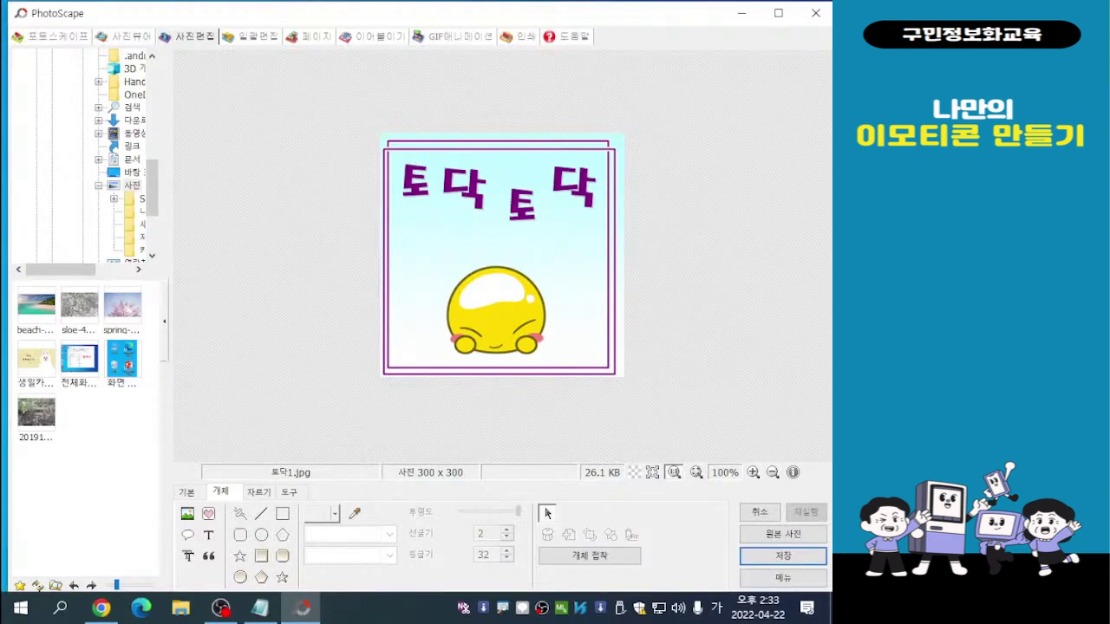
left_click(462, 189)
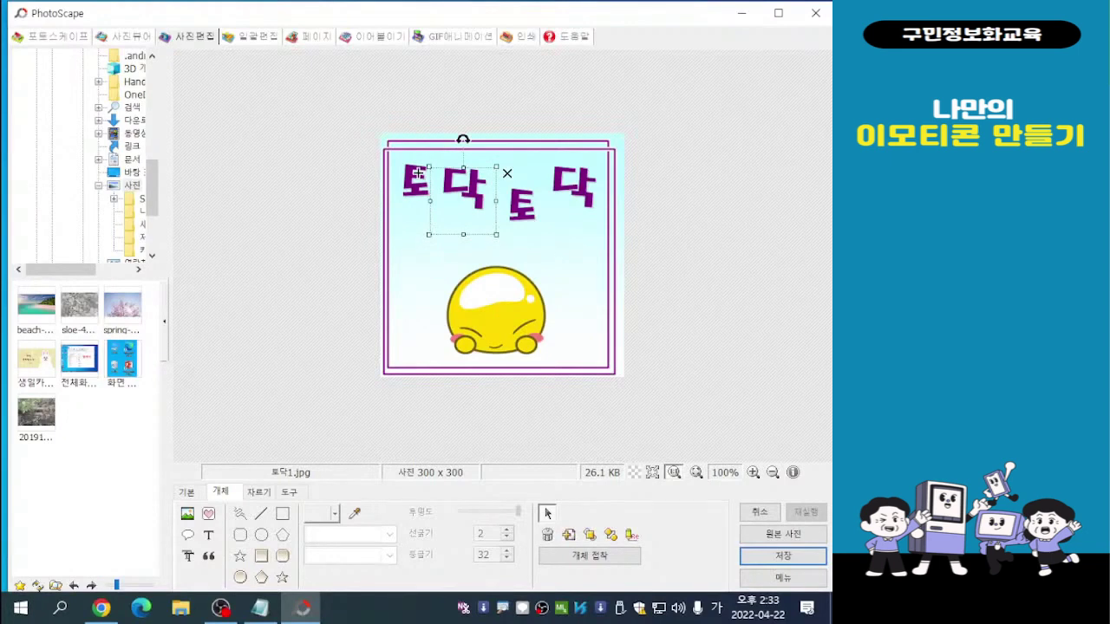
left_click_drag(418, 173, 418, 194)
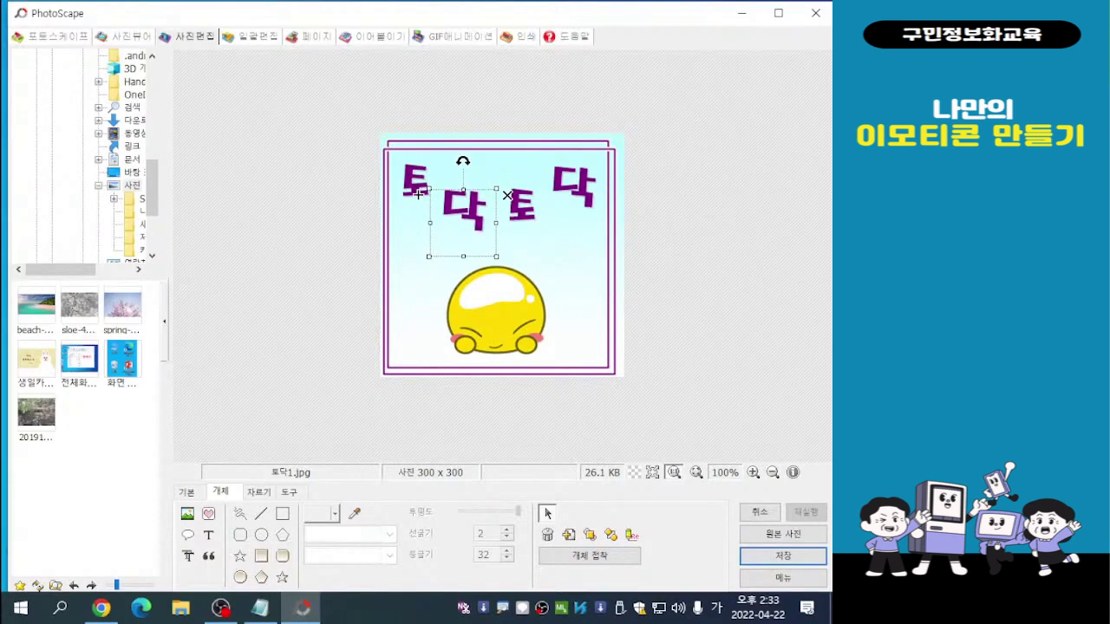
key("Escape")
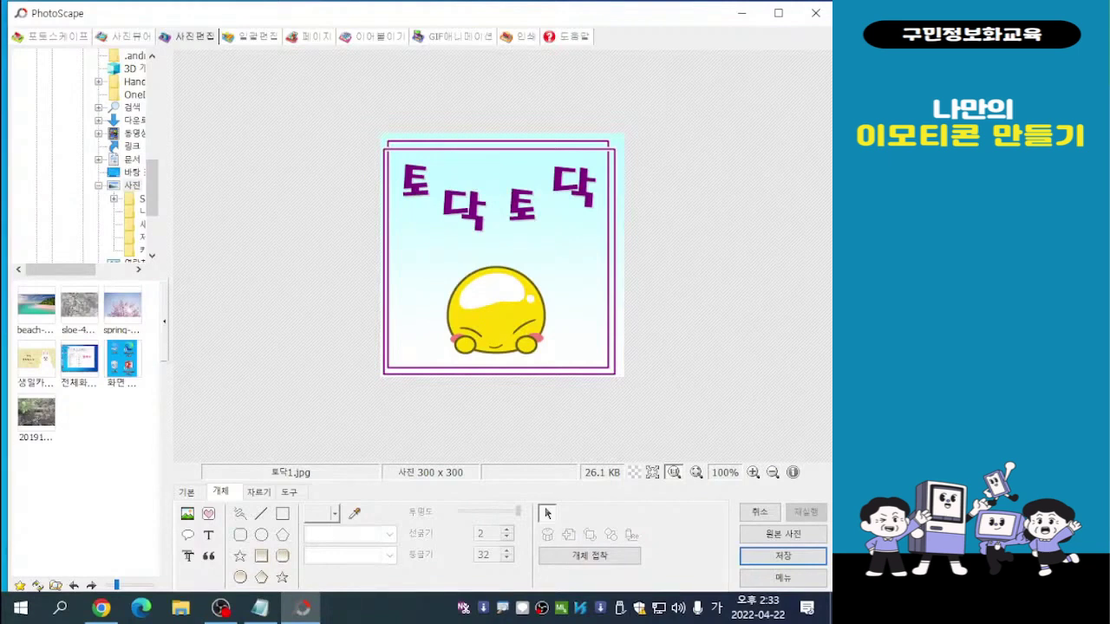
Raise the second 토 level with the first 토 and lower the last 닥 level with the first 닥
left_click(520, 206)
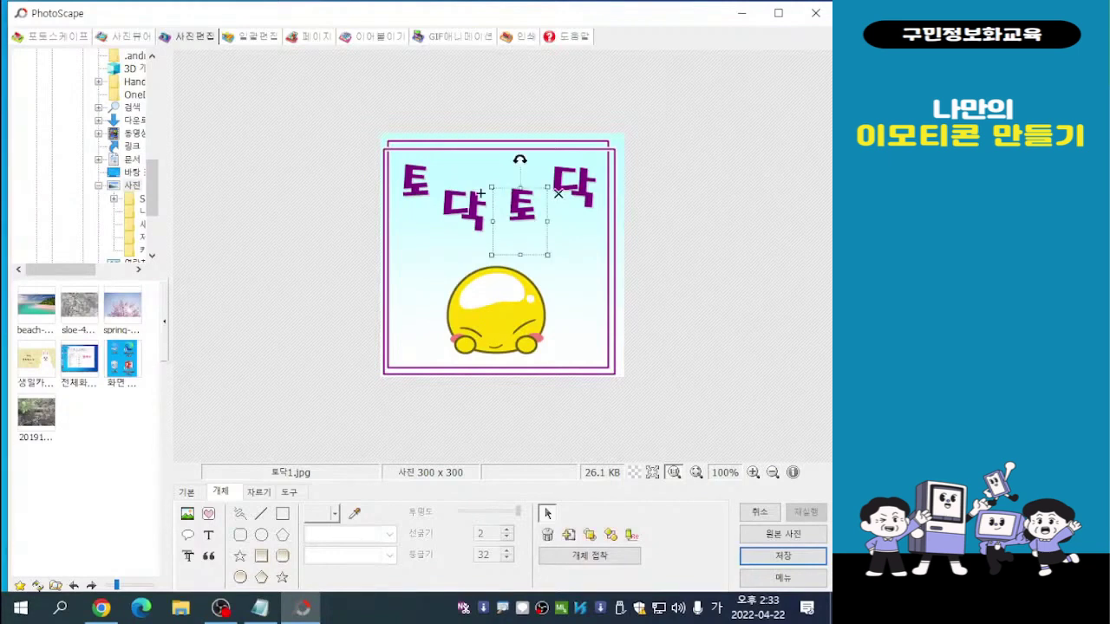
left_click_drag(480, 193, 477, 166)
left_click(499, 247)
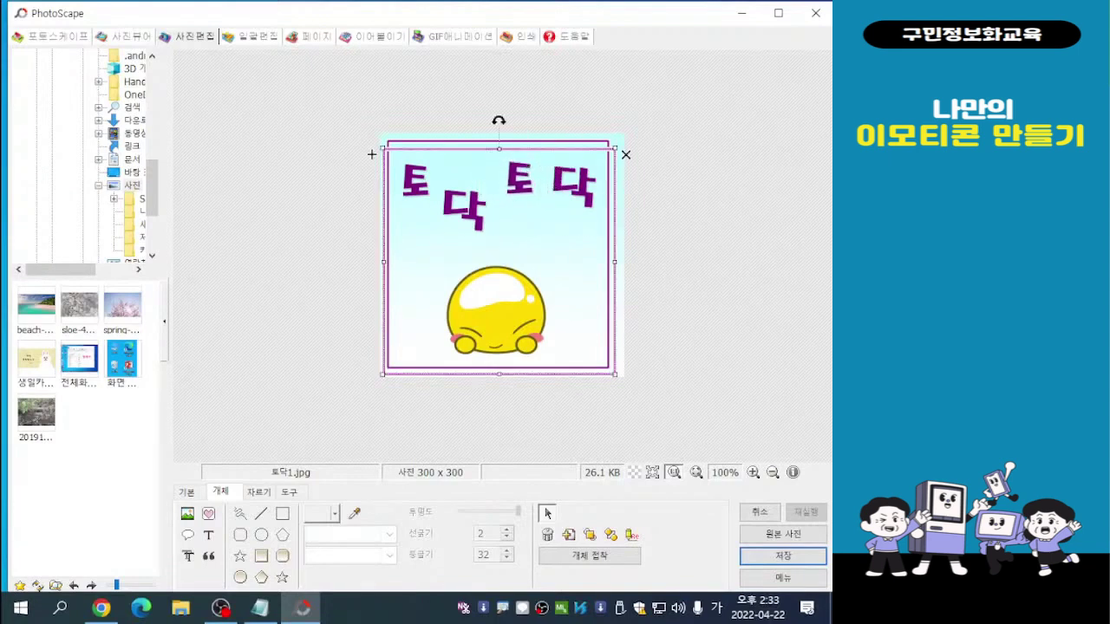
left_click(555, 184)
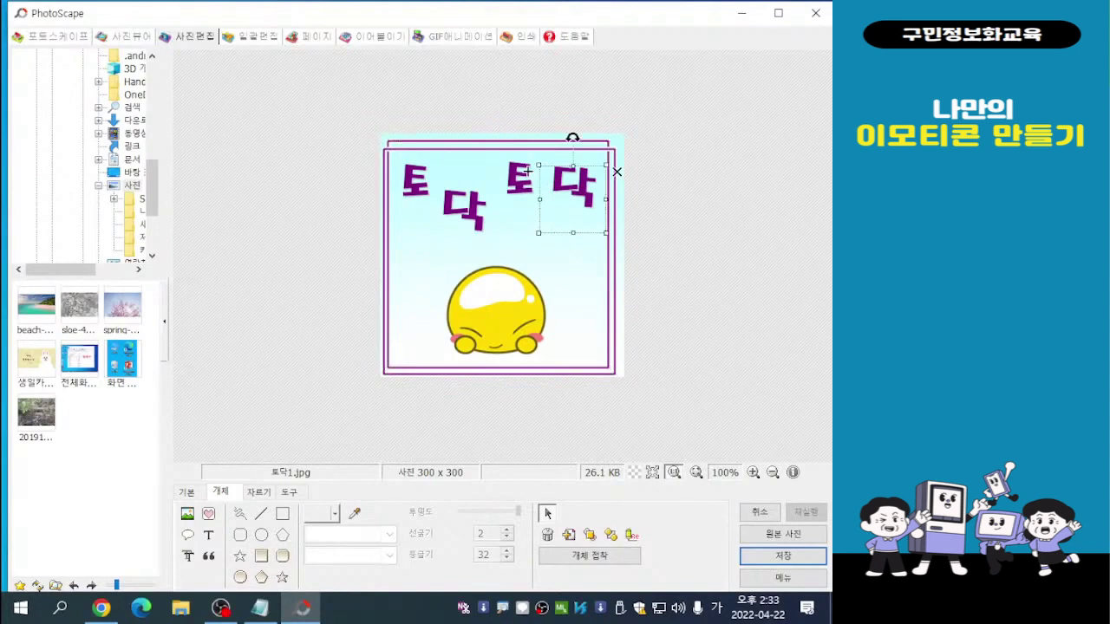
left_click_drag(527, 171, 528, 192)
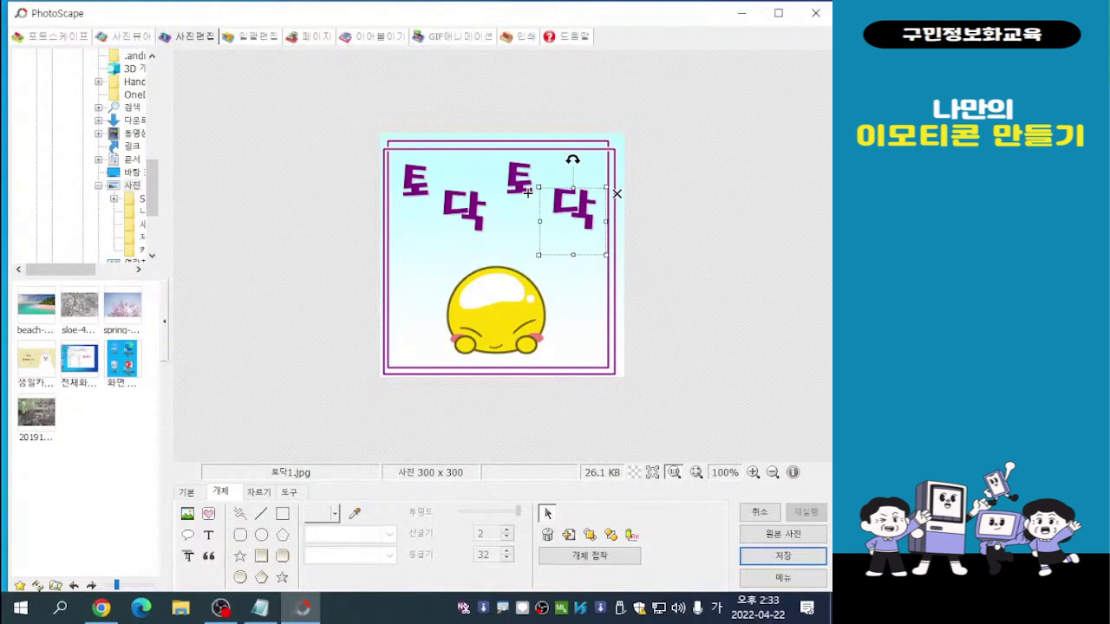
Save the restaggered image under a new name as the JPEG file 토닥2 in the 나만의 이모티콘 folder
left_click(528, 193)
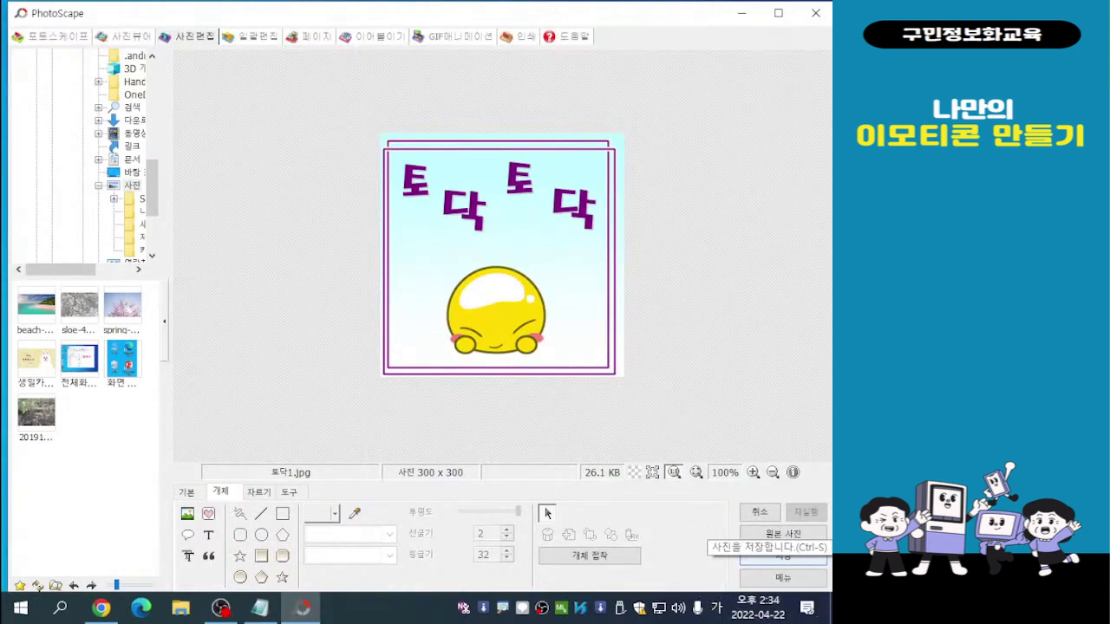
left_click(783, 556)
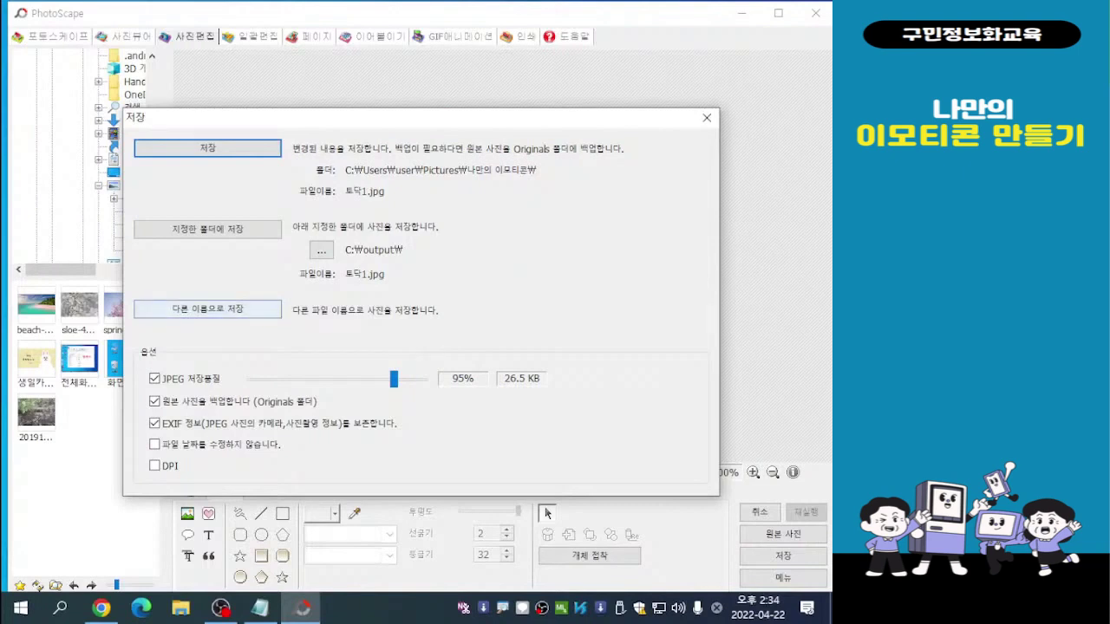
left_click(207, 309)
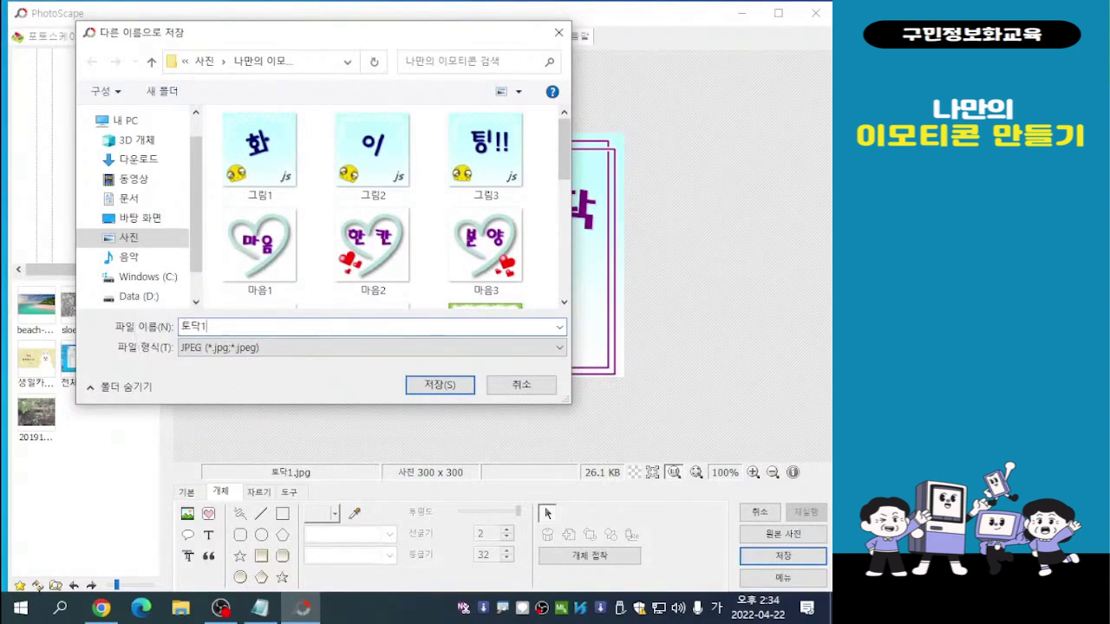
key("BackSpace")
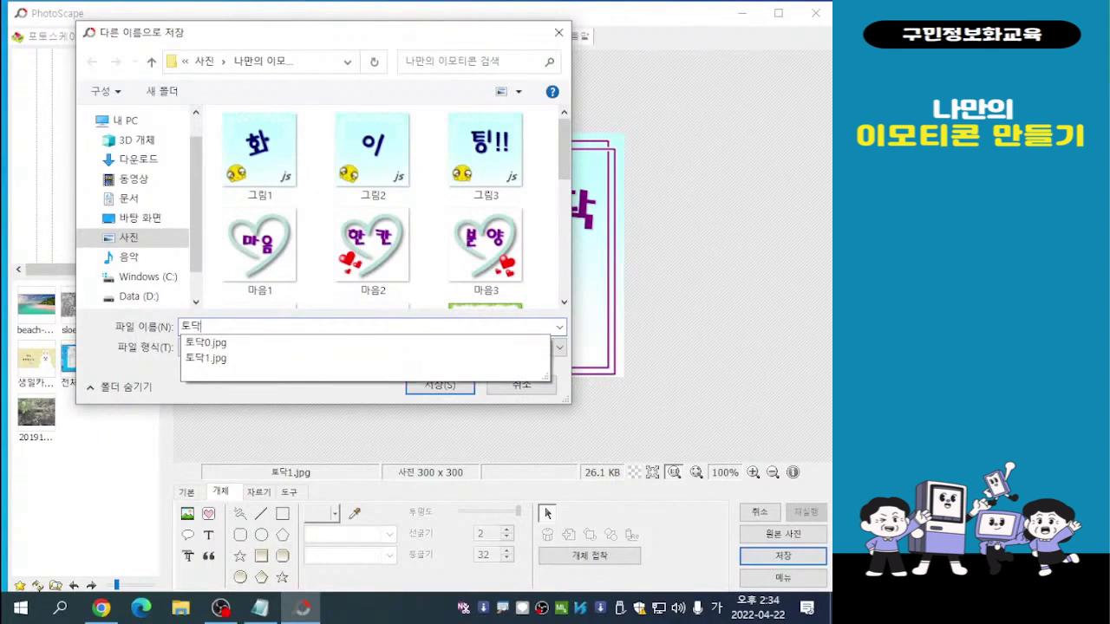
type("2")
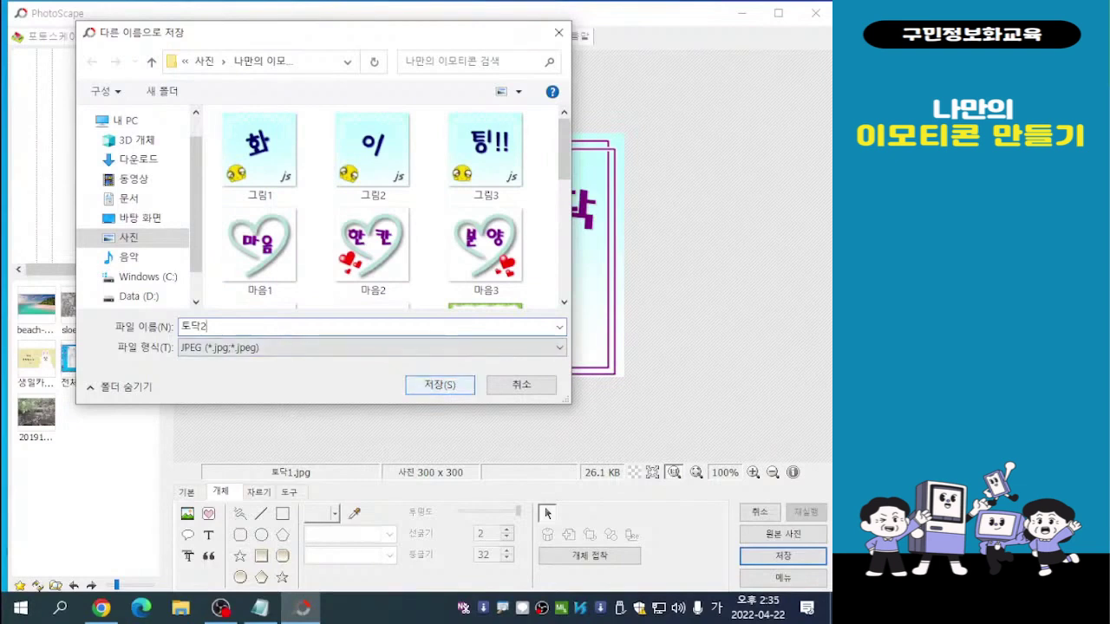
key("Return")
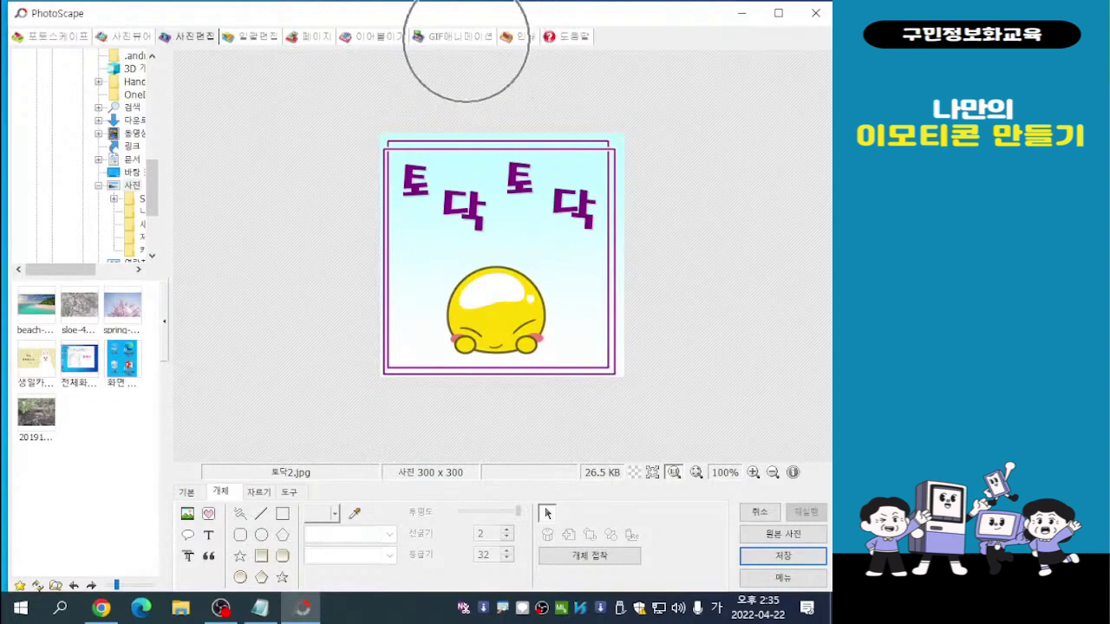
Switch to the GIF animation editor and reload the 나만의 이모티콘 folder within 사진 in its file browser
left_click(450, 36)
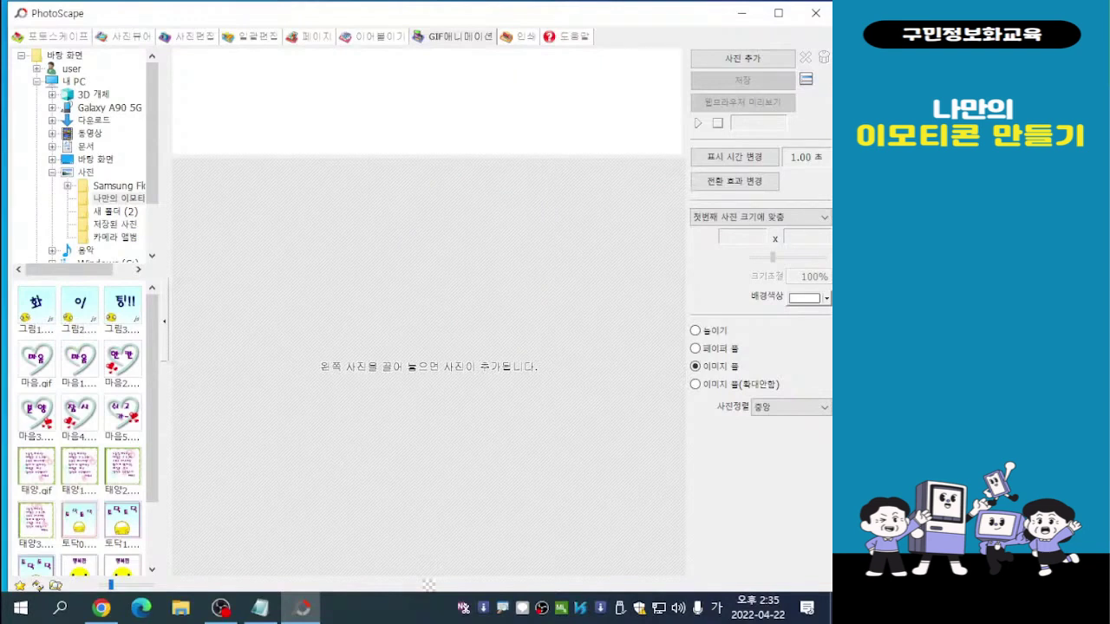
left_click_drag(152, 398, 152, 453)
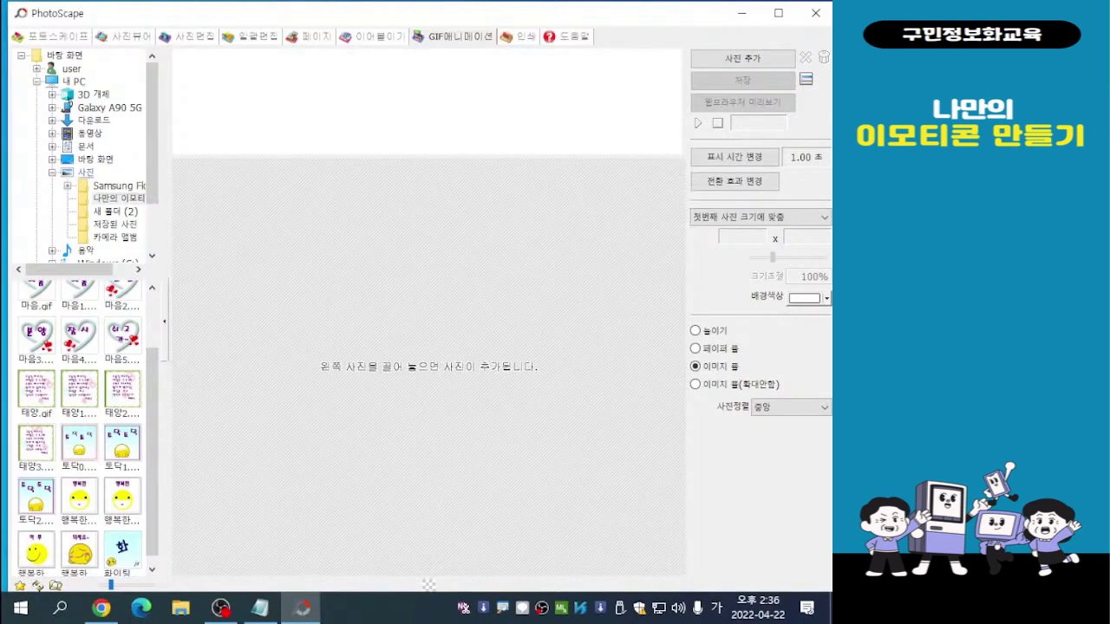
left_click(86, 171)
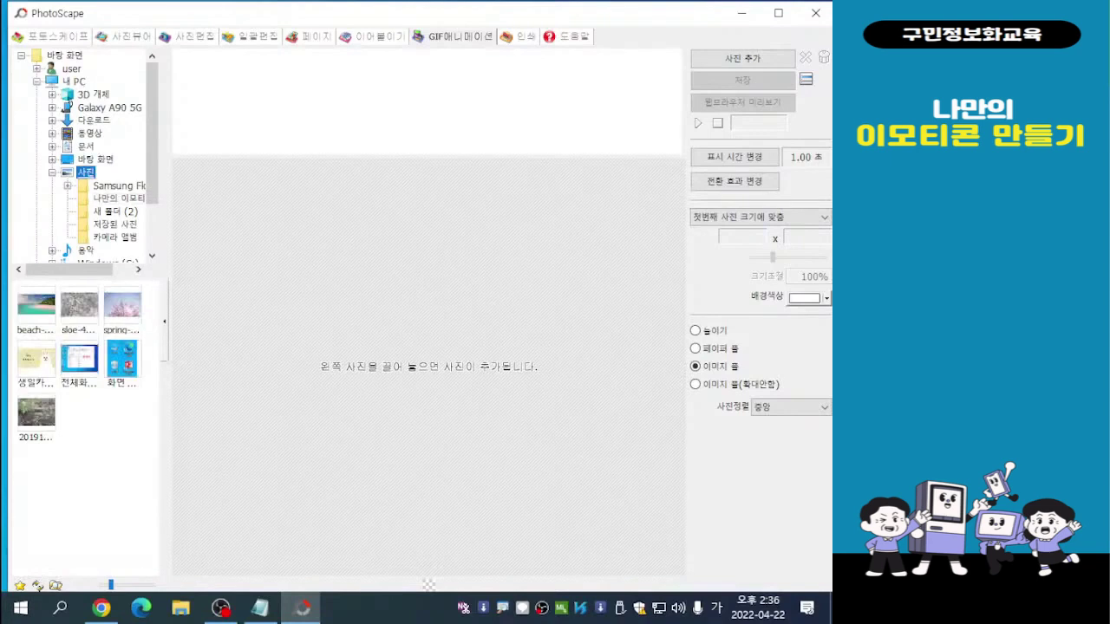
key("ctrl")
key("ctrl")
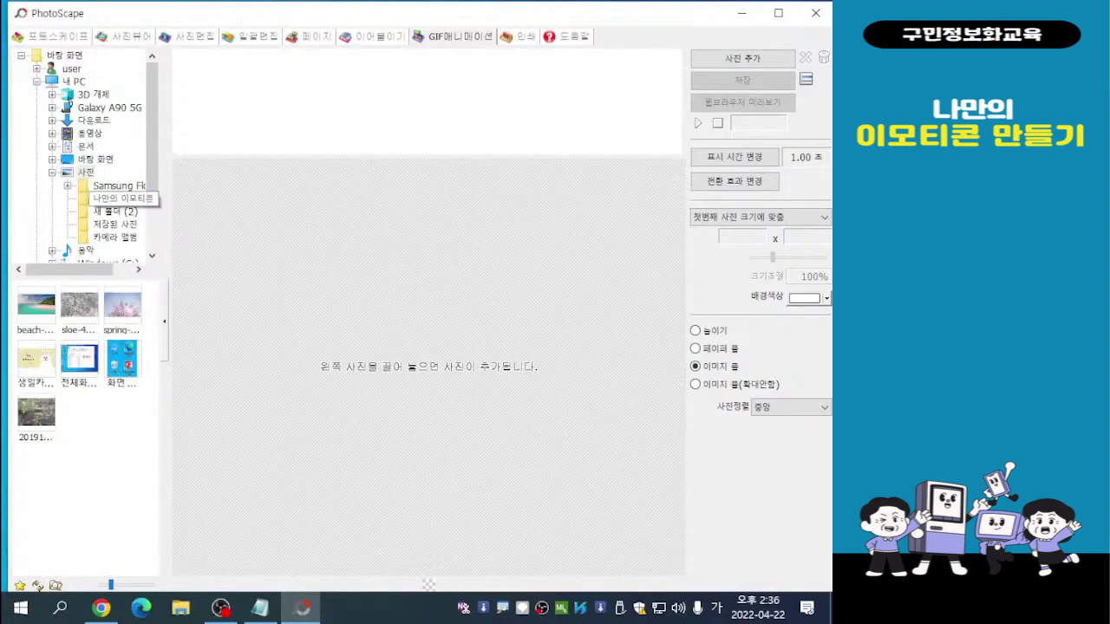
left_click(109, 199)
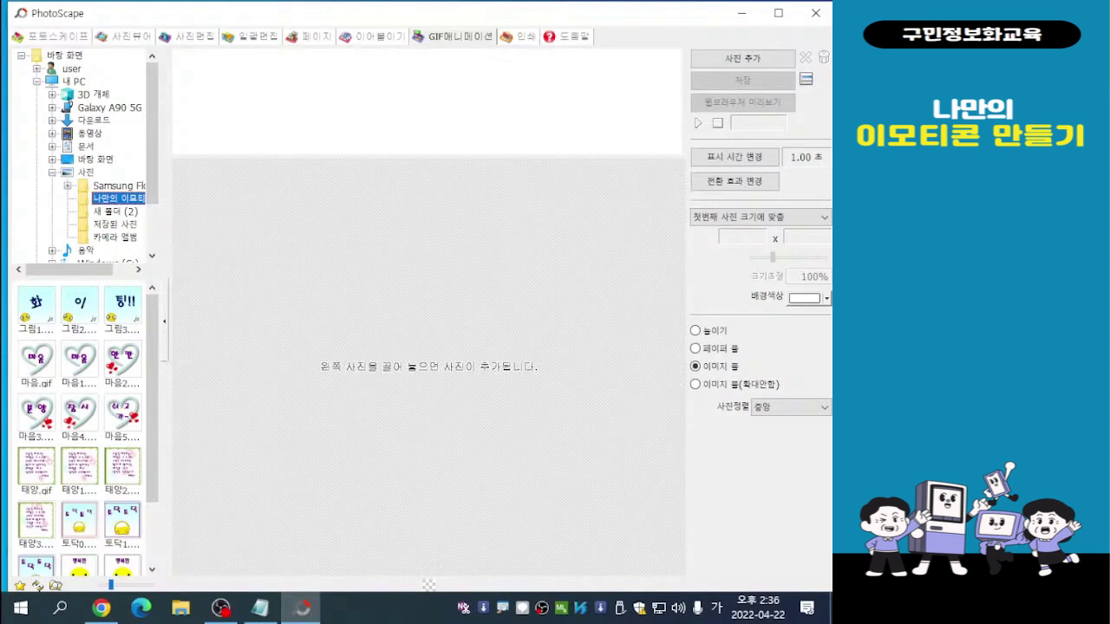
Add 토닥1 and 토닥2 together as the two frames of the animation
scroll(86, 428, "down", 1)
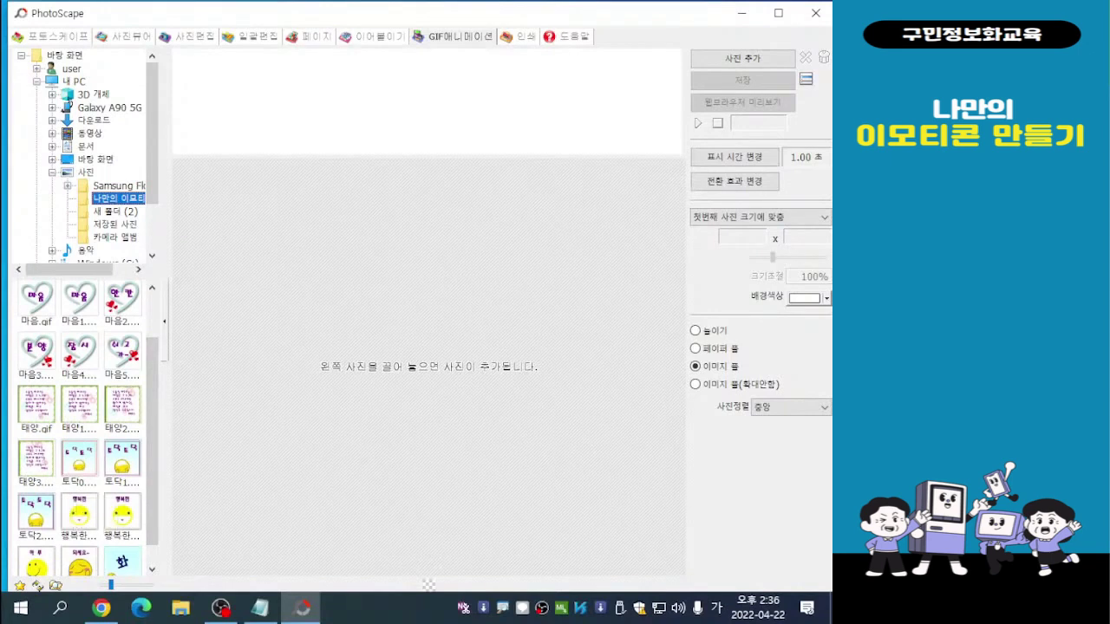
left_click(123, 458)
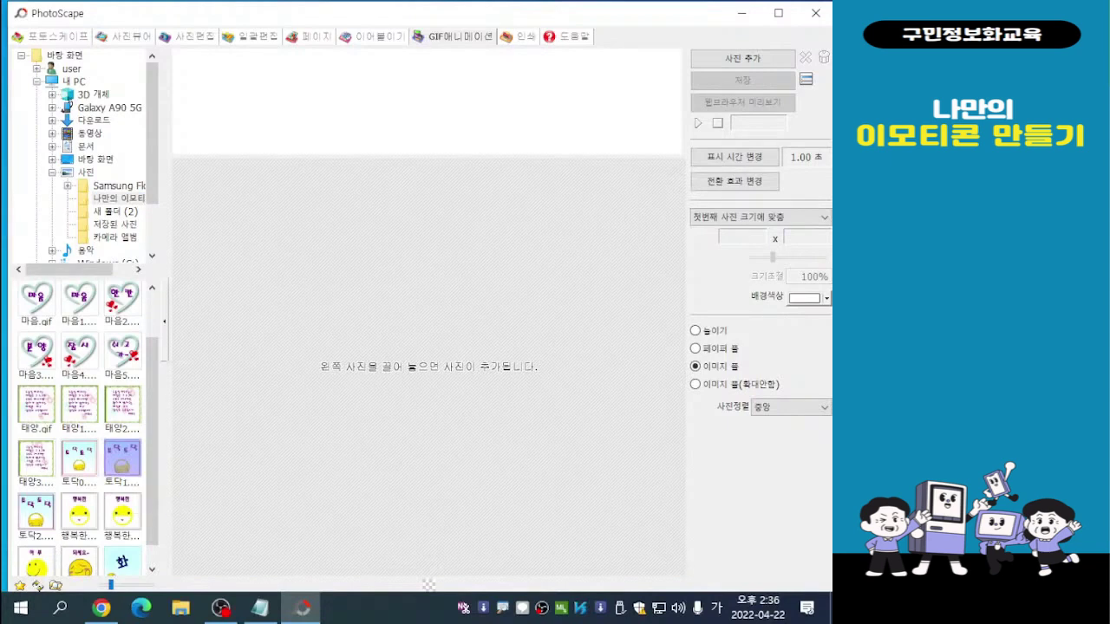
left_click(36, 511, "ctrl")
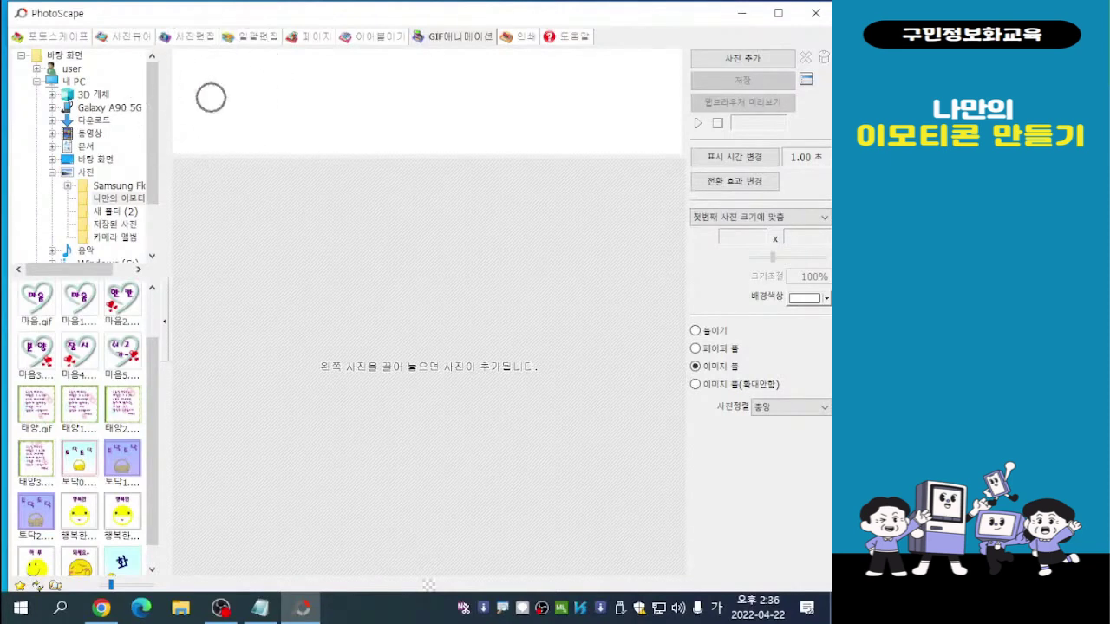
left_click_drag(122, 457, 211, 98)
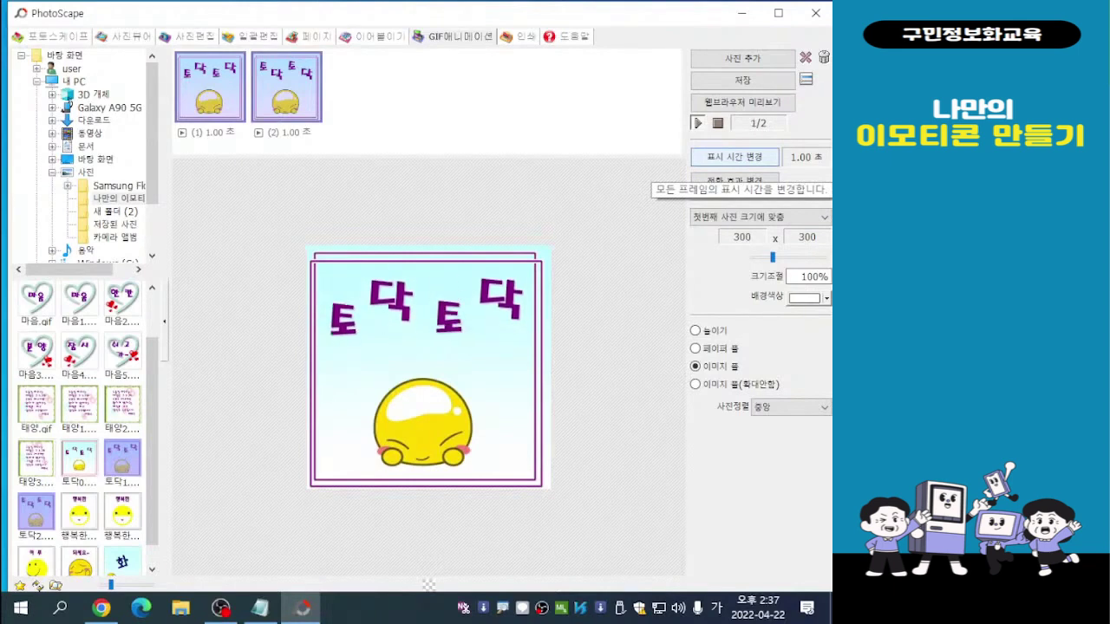
Set the display time of all frames to 150 (1.50 seconds)
key("ctrl")
key("ctrl")
left_click(741, 157)
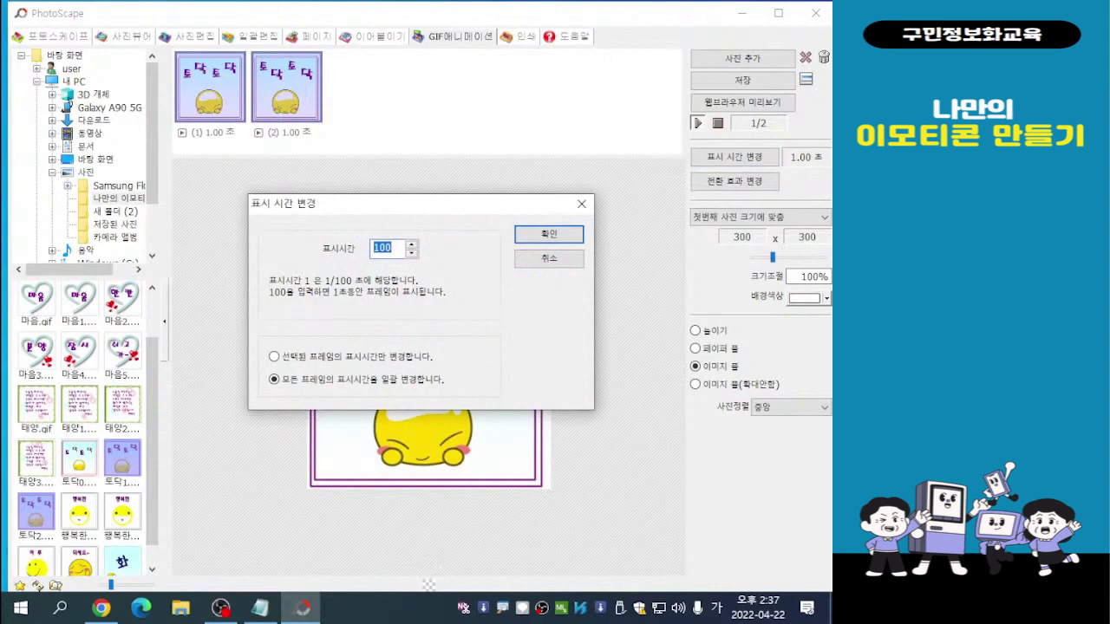
left_click_drag(473, 204, 545, 112)
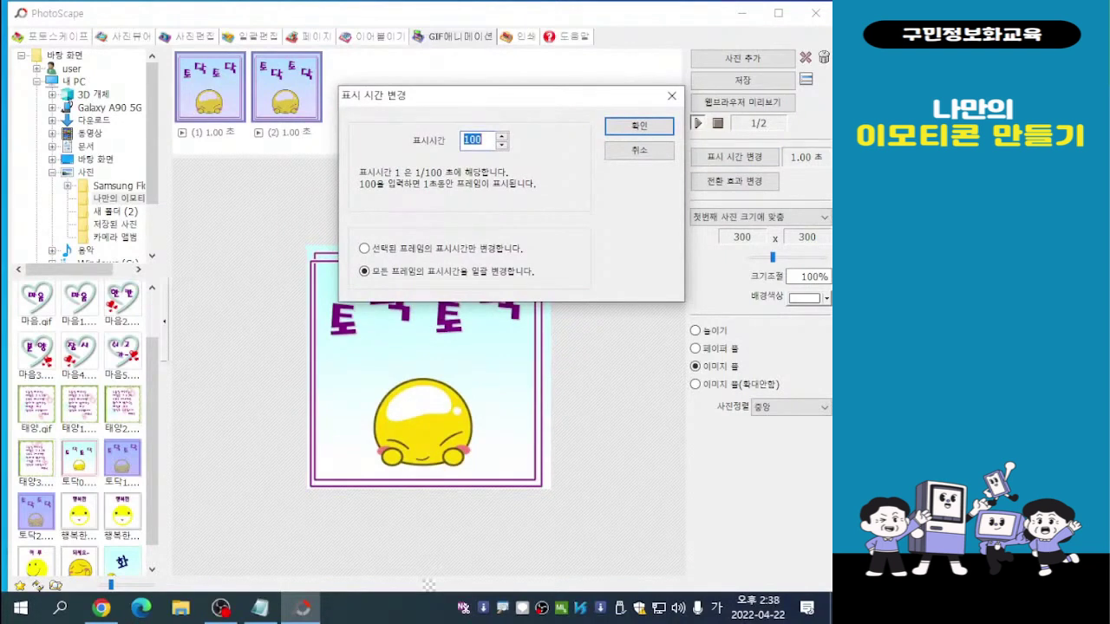
left_click_drag(483, 139, 470, 140)
left_click(470, 140)
type("50")
key("Delete")
key("Delete")
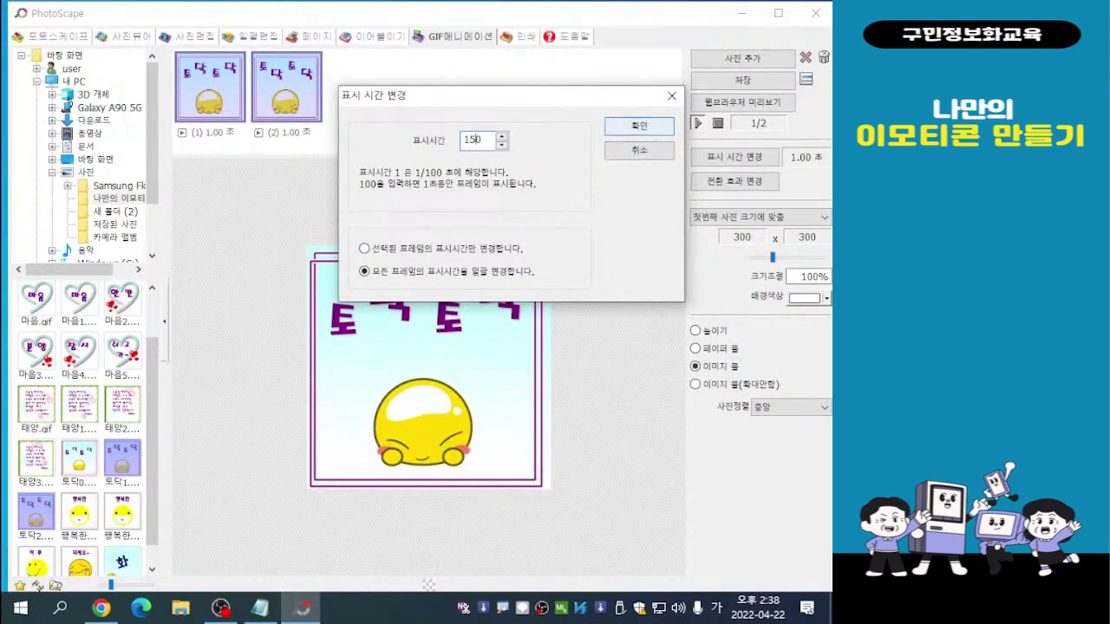
key("Return")
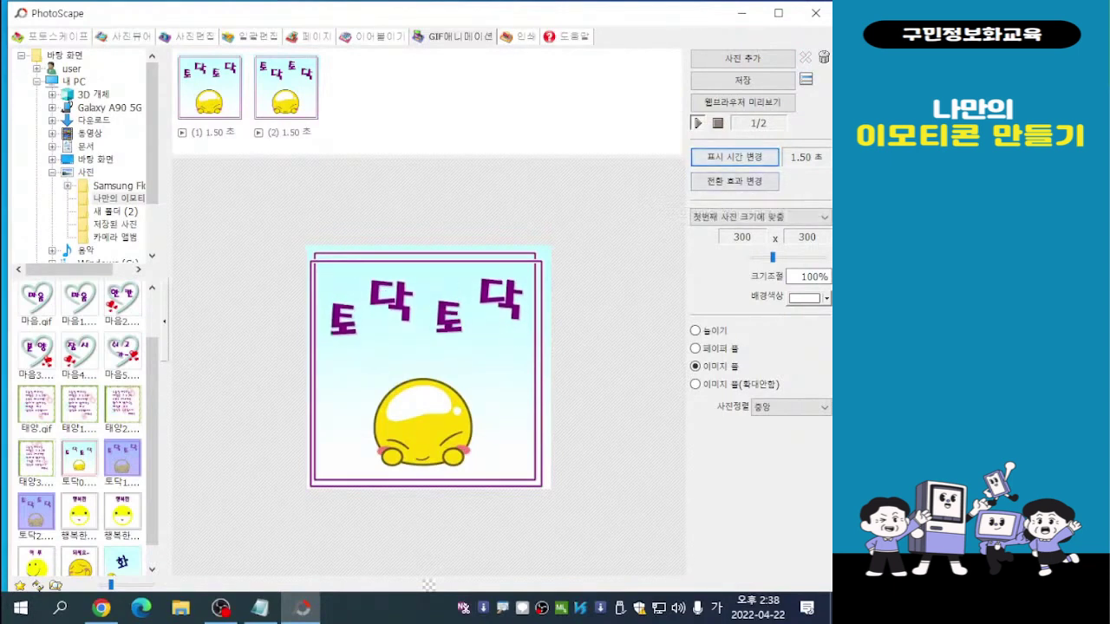
Set the display time of all frames to 110 (1.10 seconds)
left_click(734, 157)
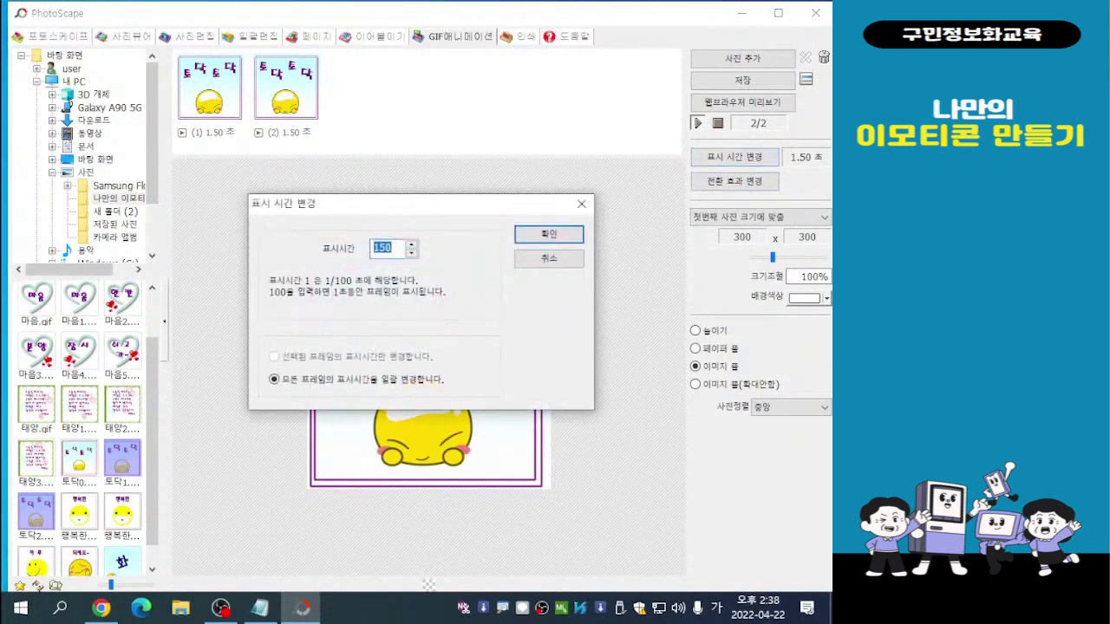
left_click_drag(457, 203, 550, 93)
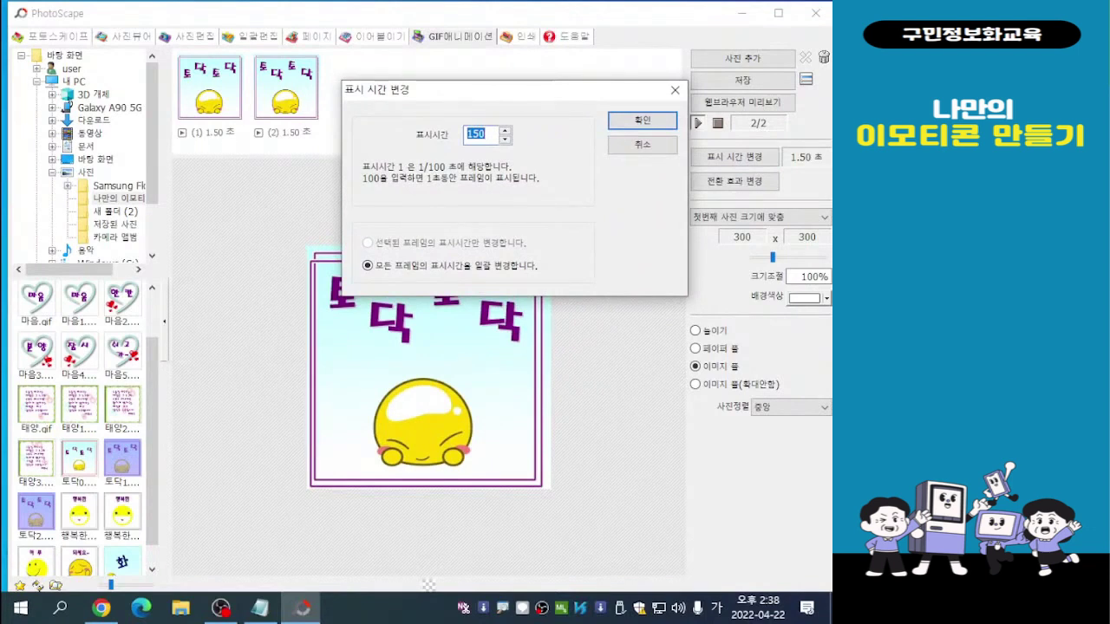
left_click(486, 134)
left_click_drag(484, 135, 465, 134)
type("110")
key("Return")
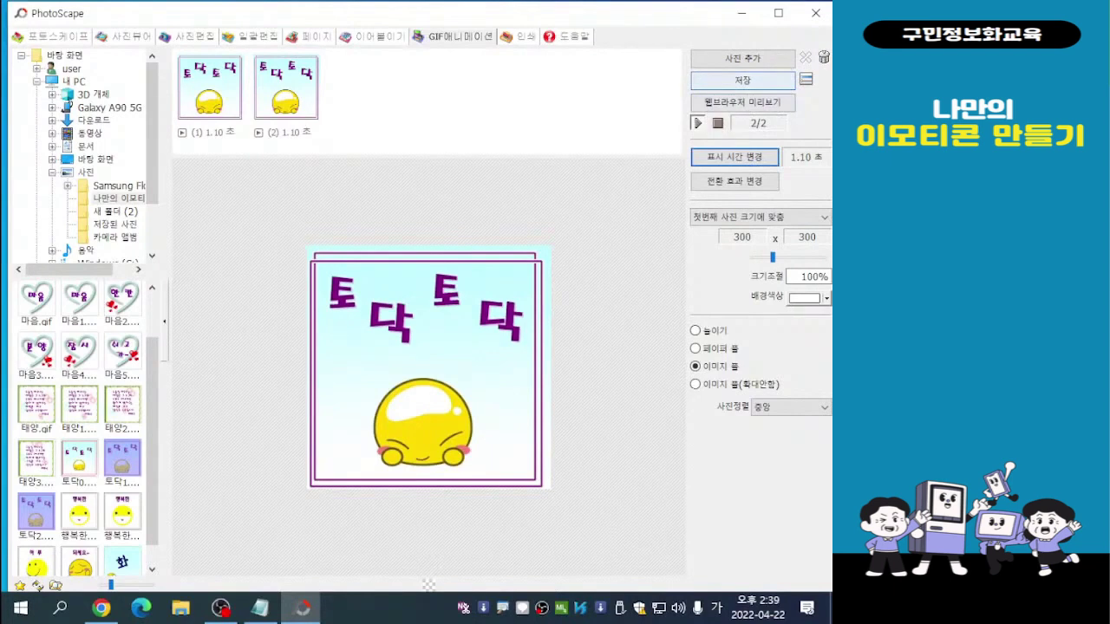
Save the animation as a GIF file named 토닥 in the 나만의 이모티콘 folder
left_click(742, 79)
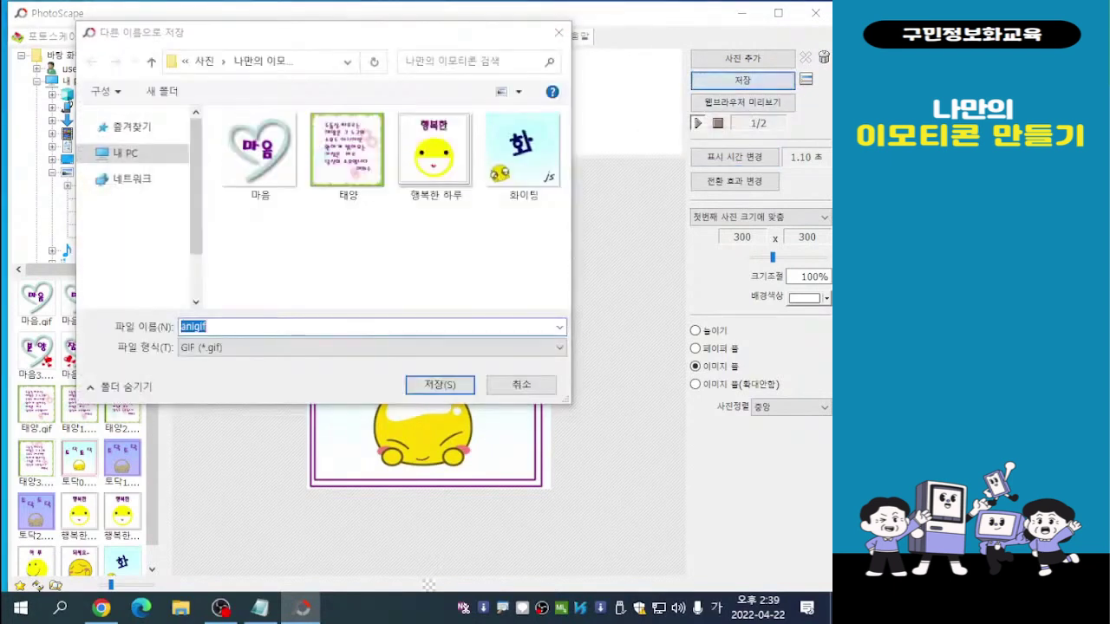
left_click_drag(331, 40, 472, 40)
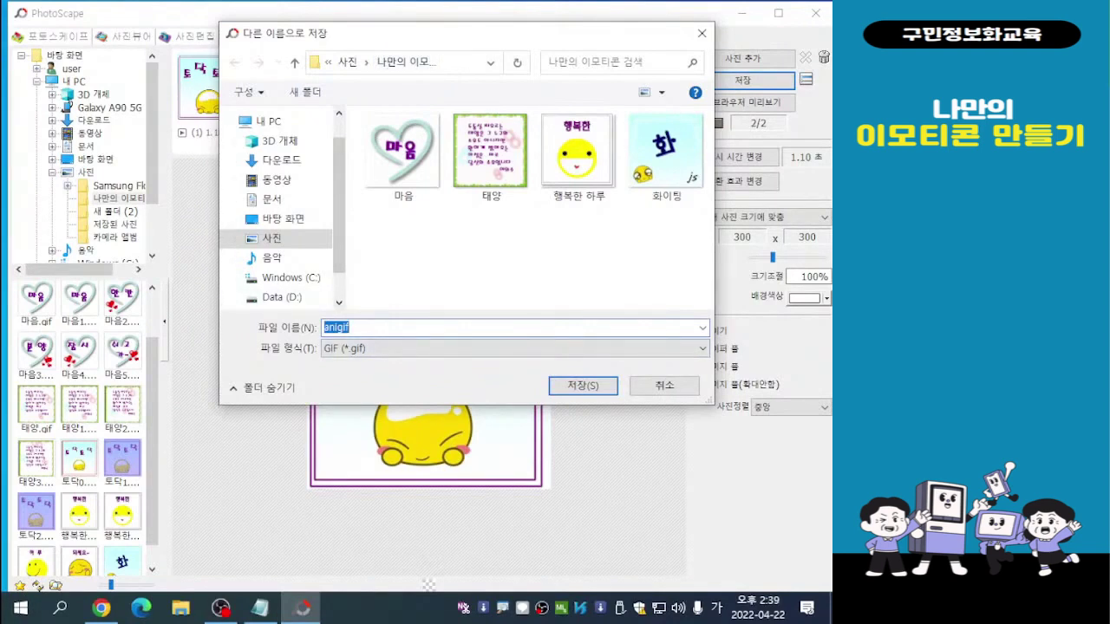
type("토닥")
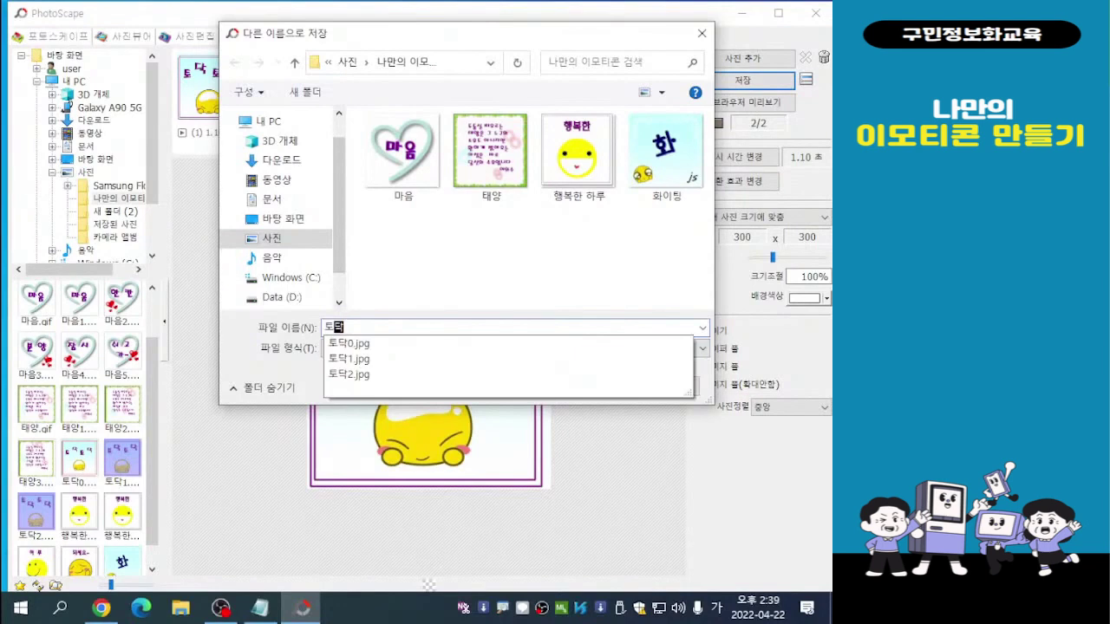
key("Down")
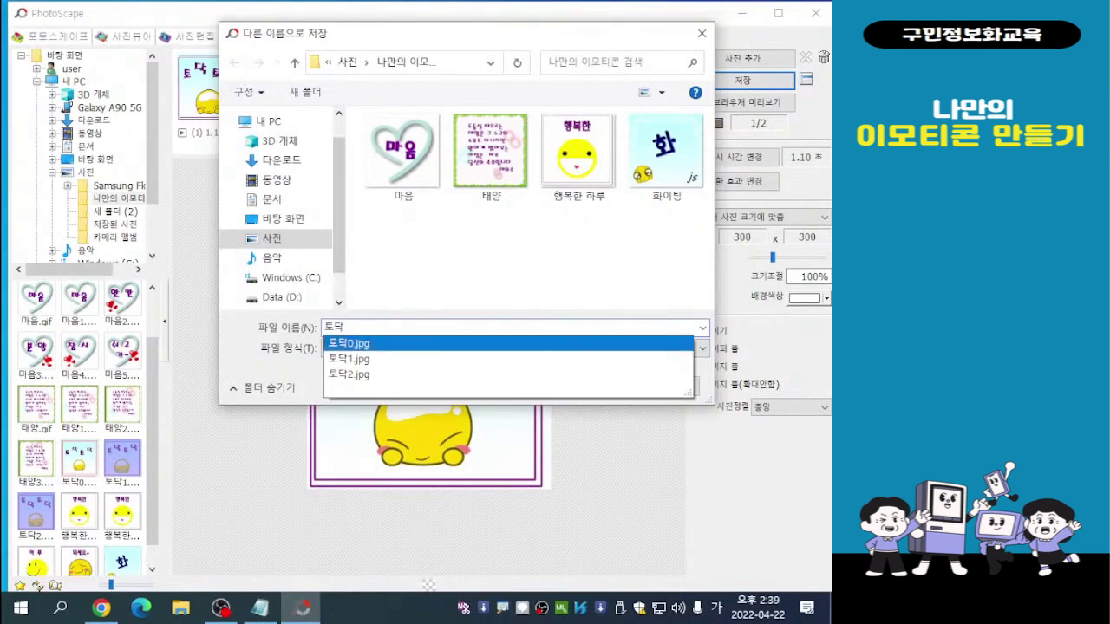
key("Down")
key("Up")
key("Down")
key("Up")
key("Down")
key("Down")
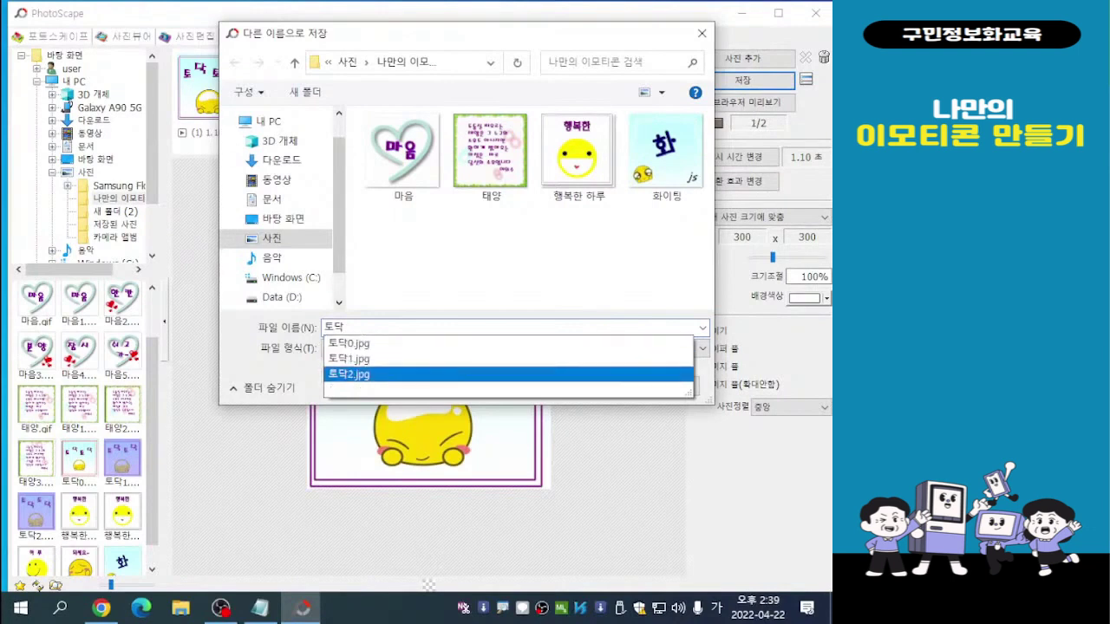
key("Up")
key("Up")
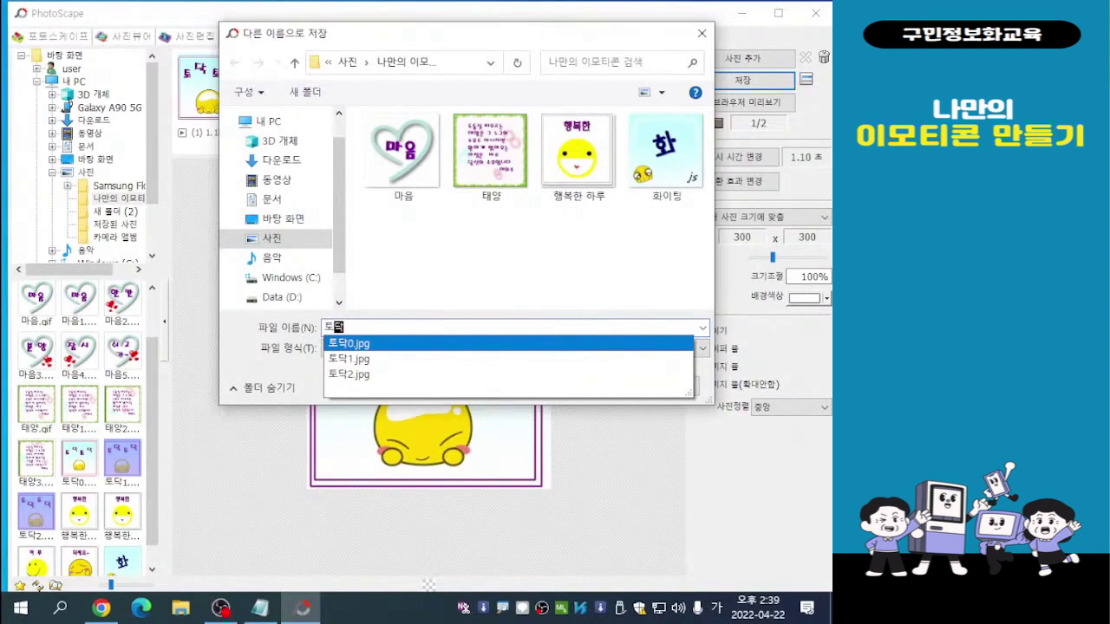
key("Return")
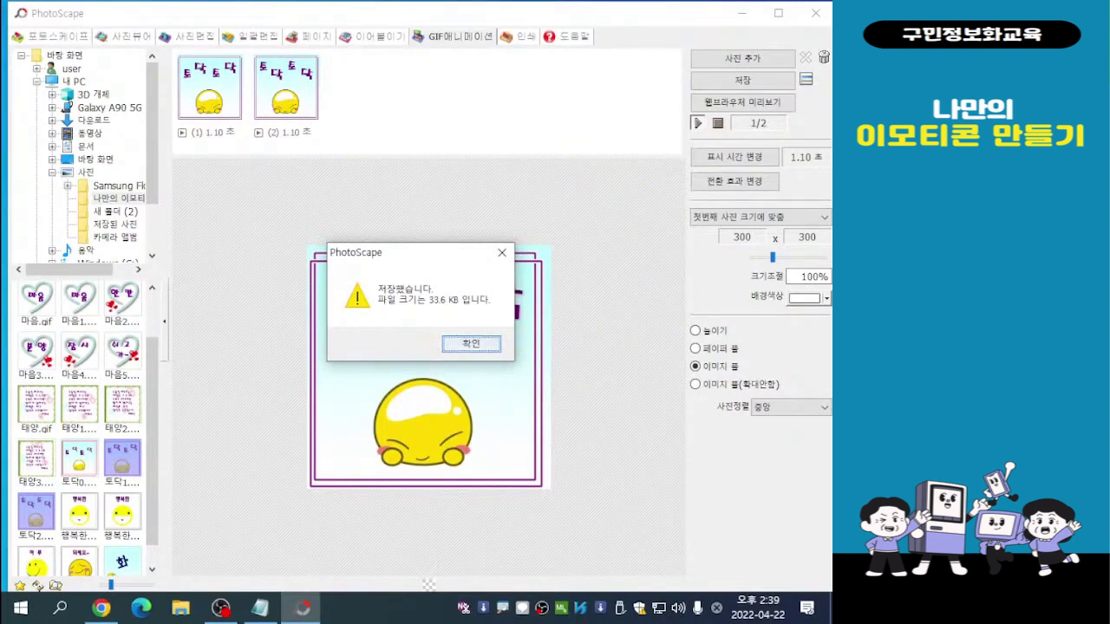
key("Return")
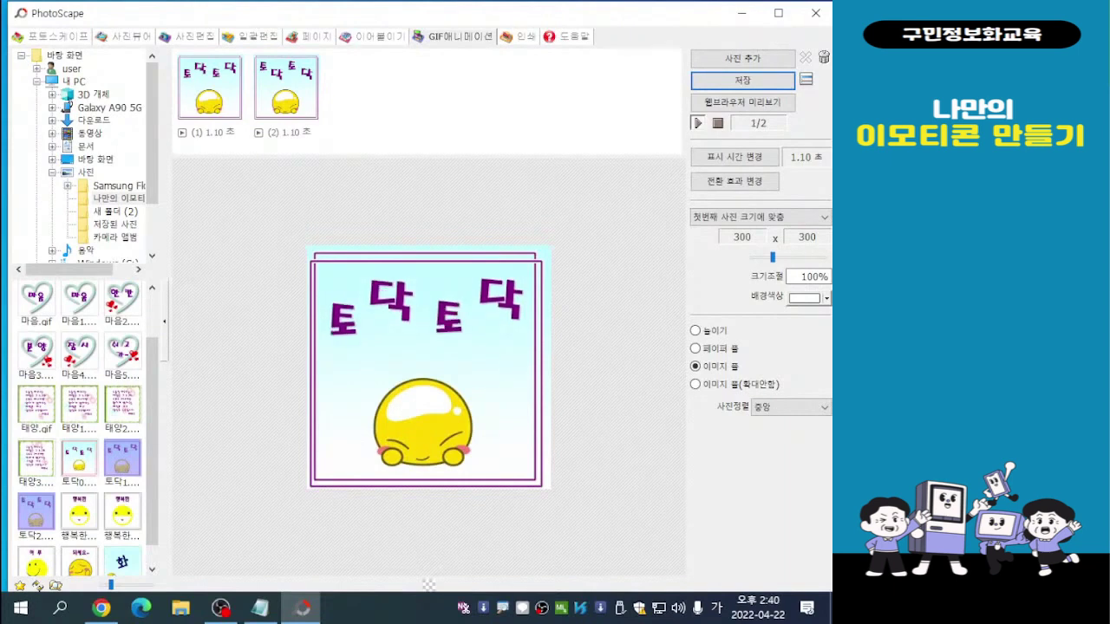
Minimize PhotoScape, open Microsoft Edge and search the web for 픽사베이
key("alt+Tab")
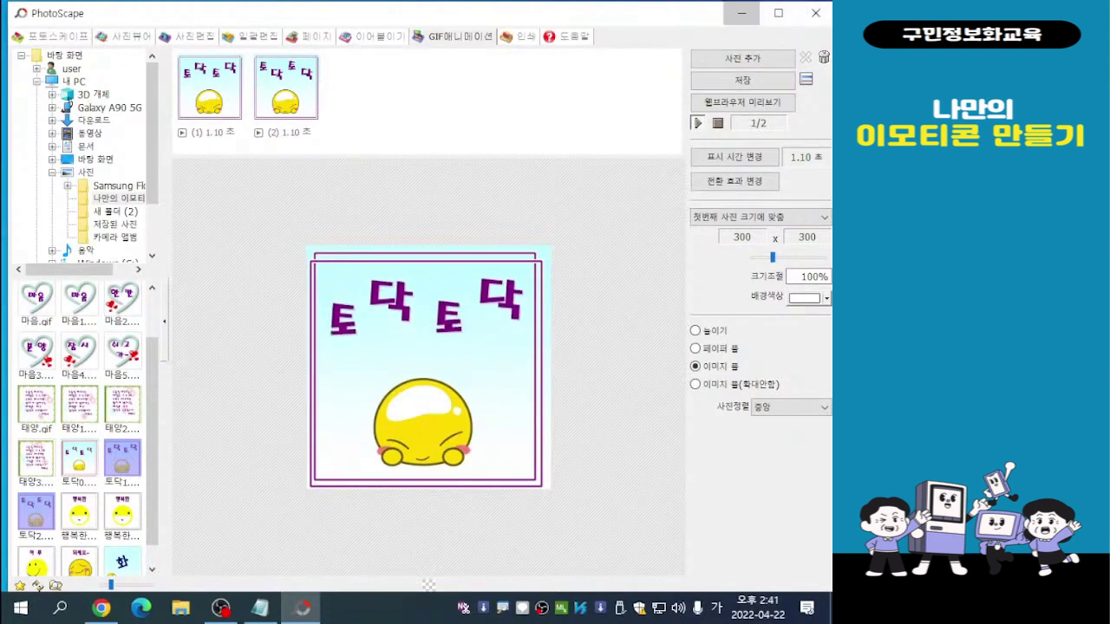
left_click(741, 13)
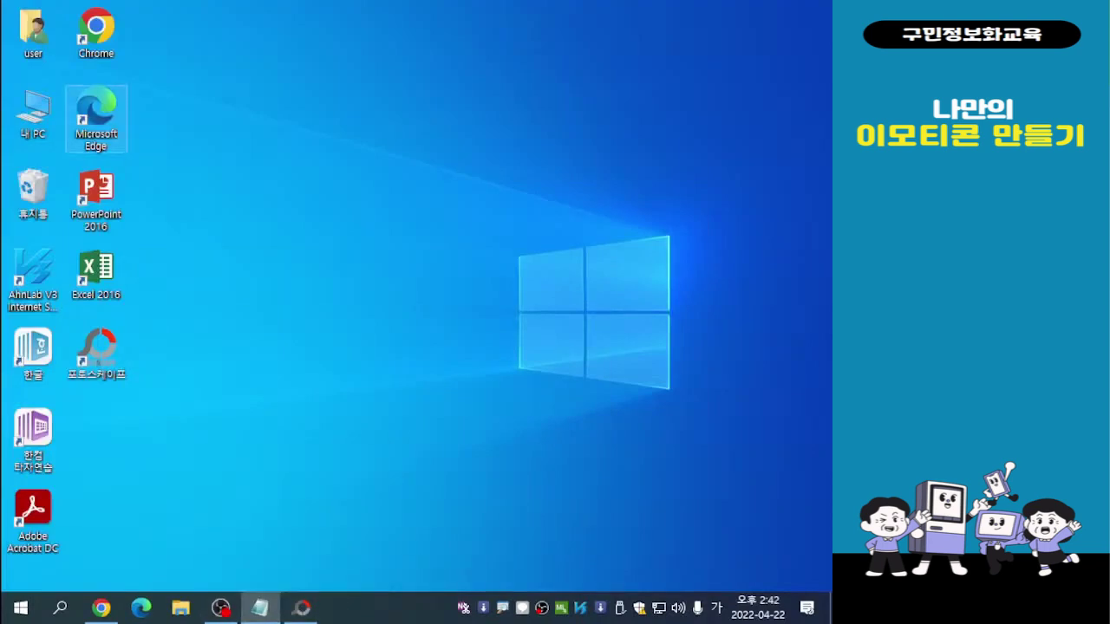
double_click(95, 119)
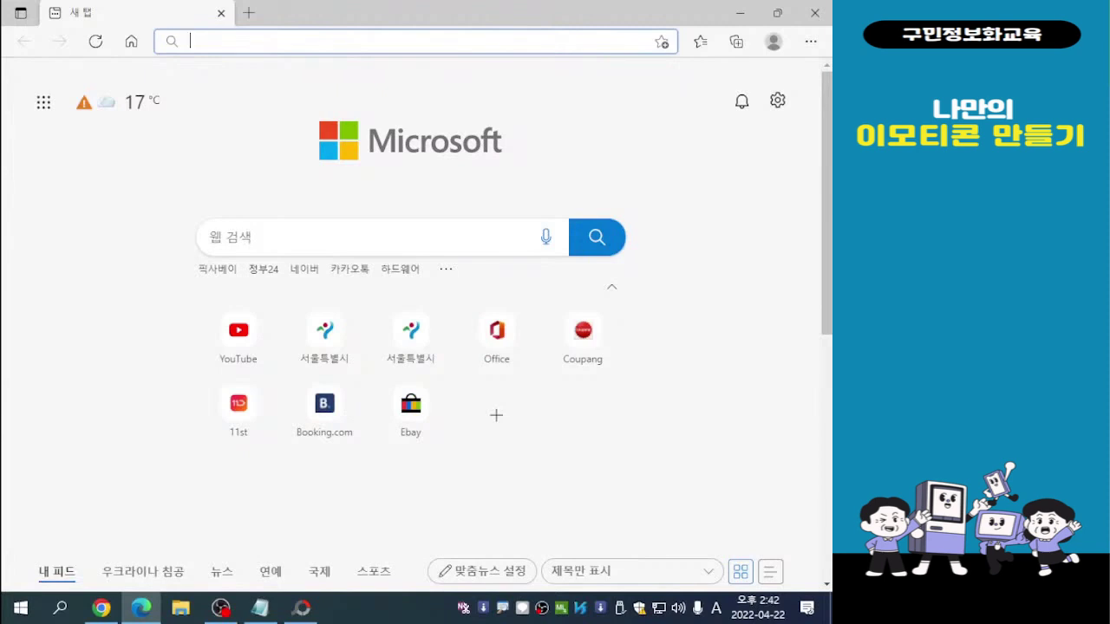
key("ctrl")
key("ctrl")
key("Hangul")
type("픽사베이")
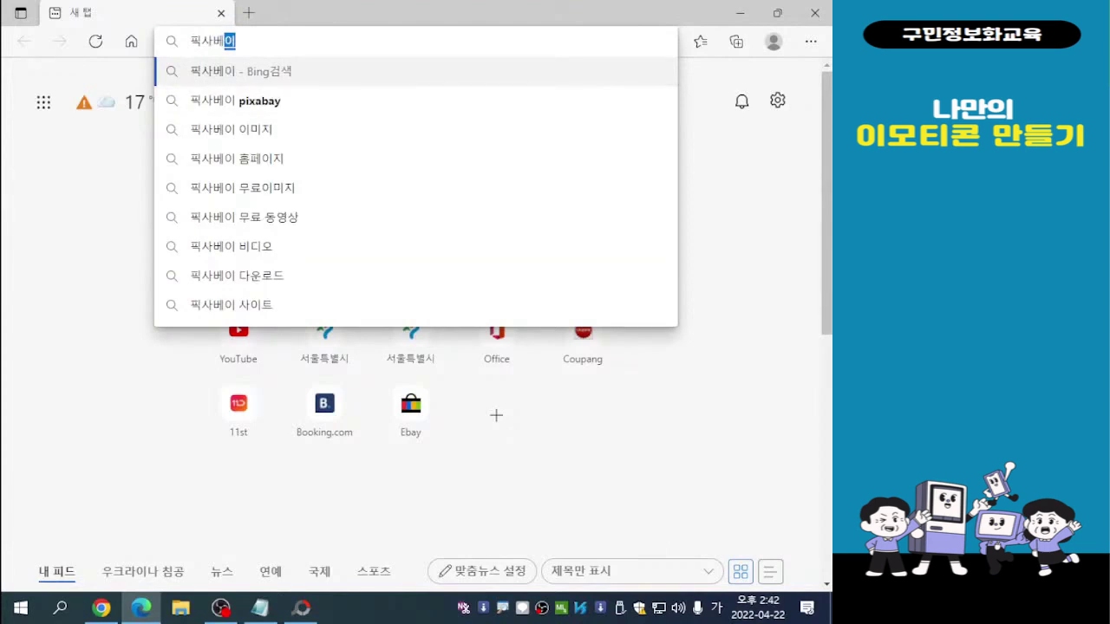
key("Return")
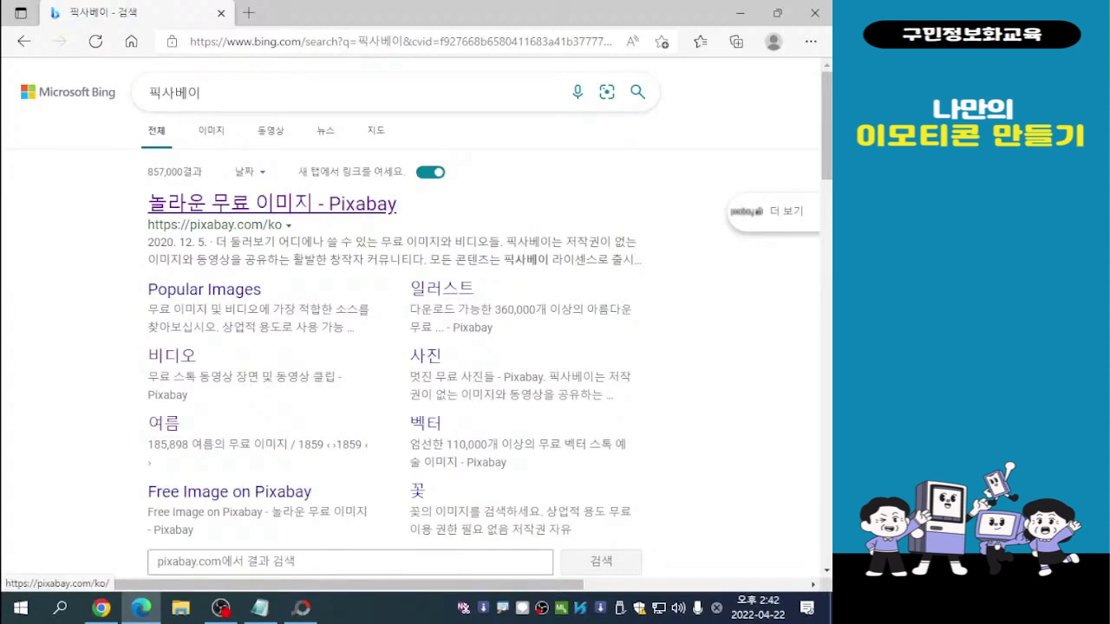
Open the Pixabay site from the search results and search its images for 생일케잌
left_click(239, 205)
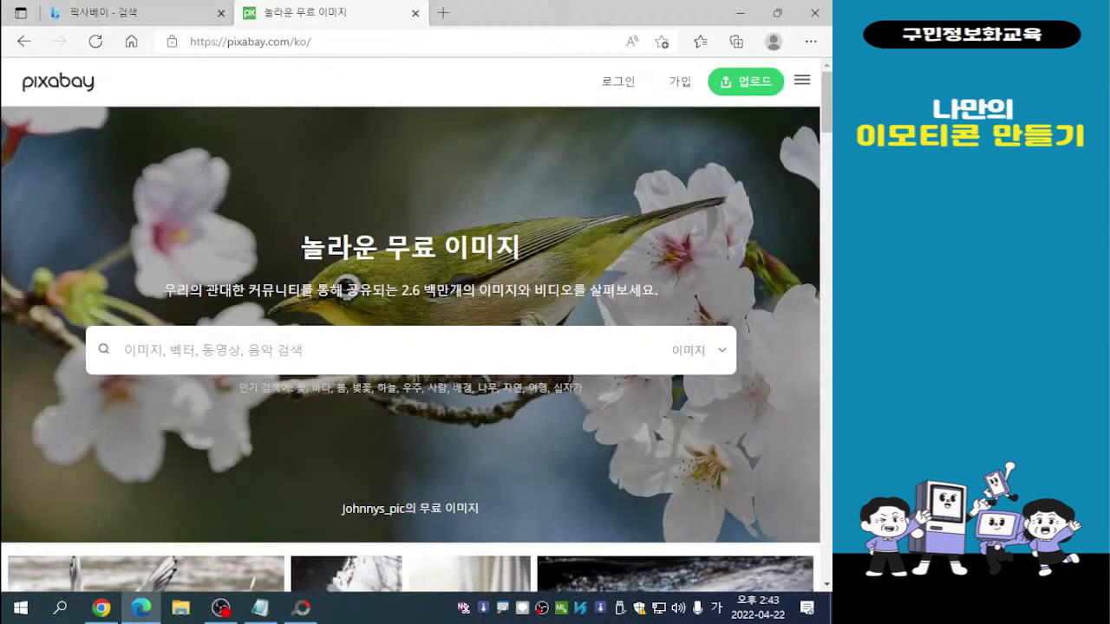
key("ctrl")
key("ctrl")
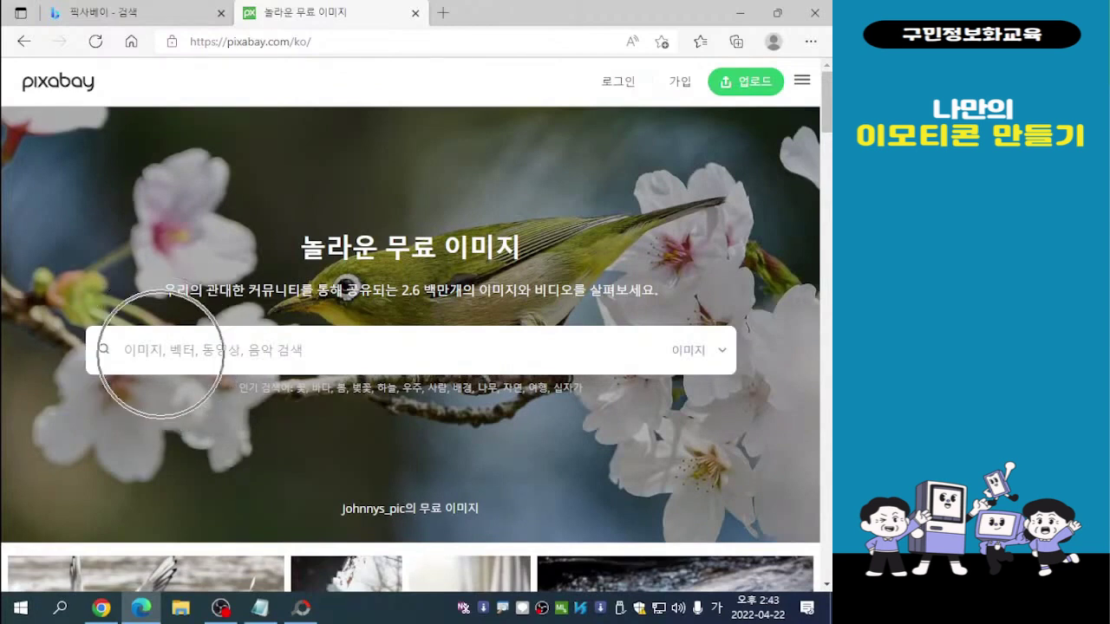
type("생일ㅋ")
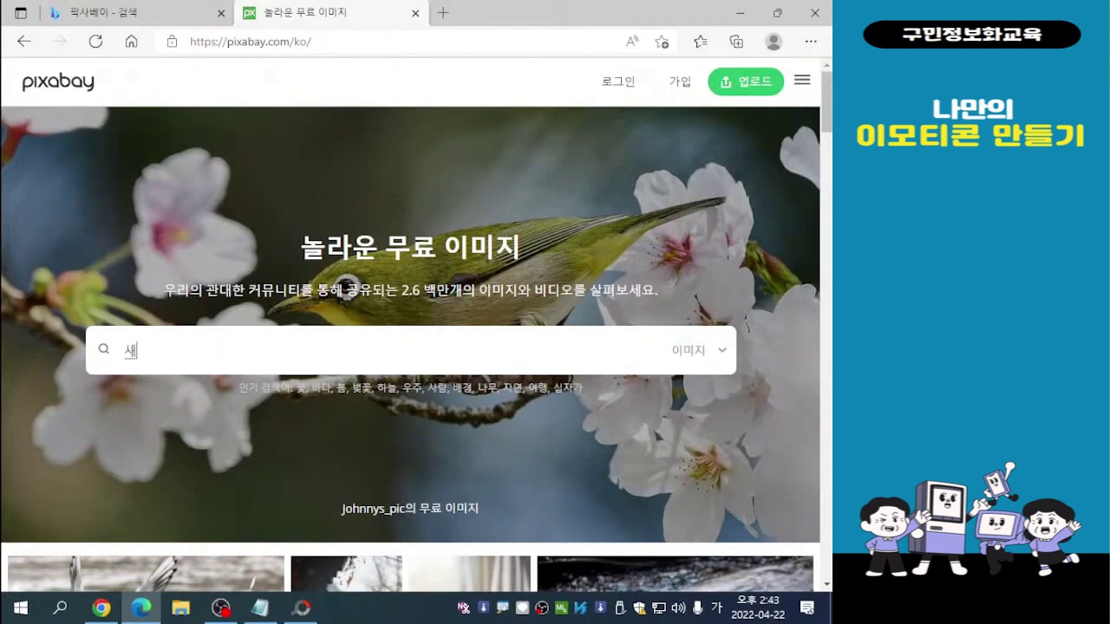
type("ㅔ잌")
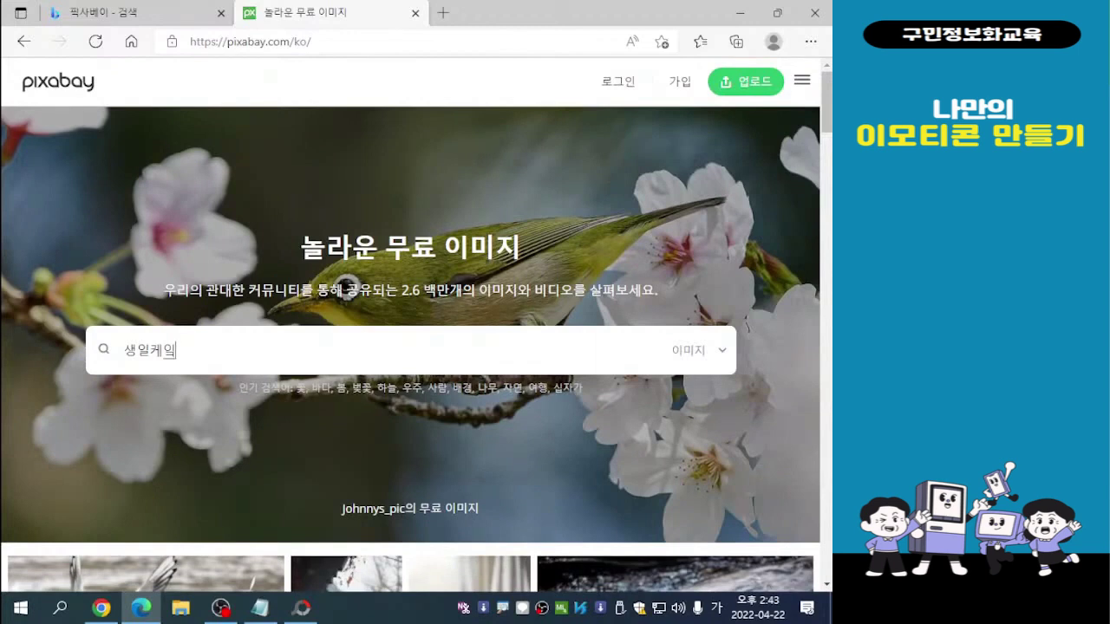
key("Return")
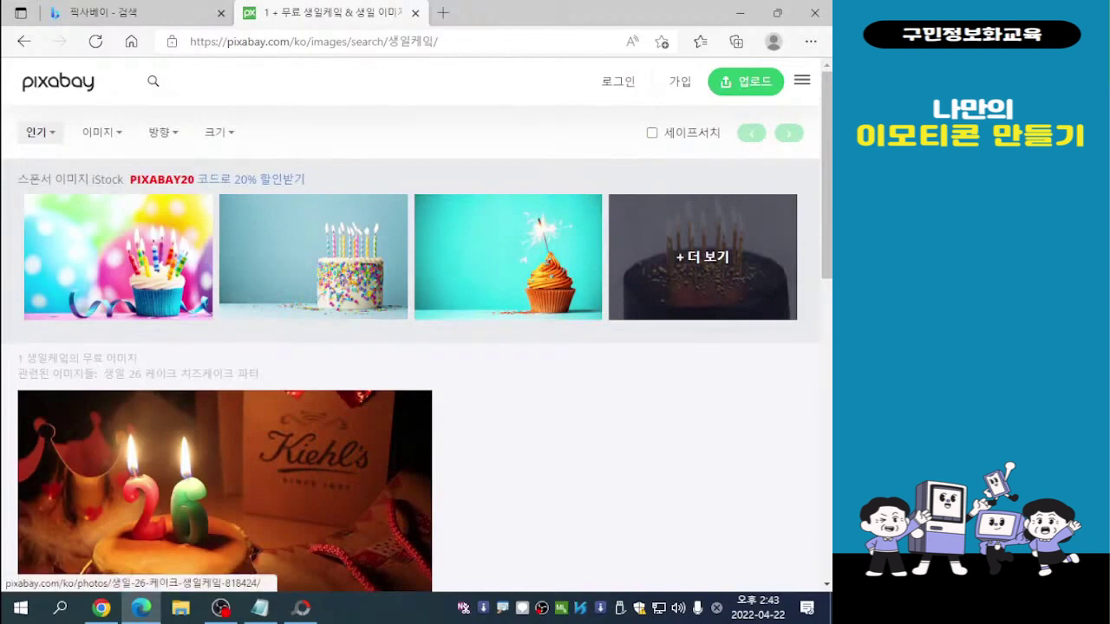
Look through the free and sponsored birthday cake images in the Pixabay results
scroll(225, 485, "down", 4)
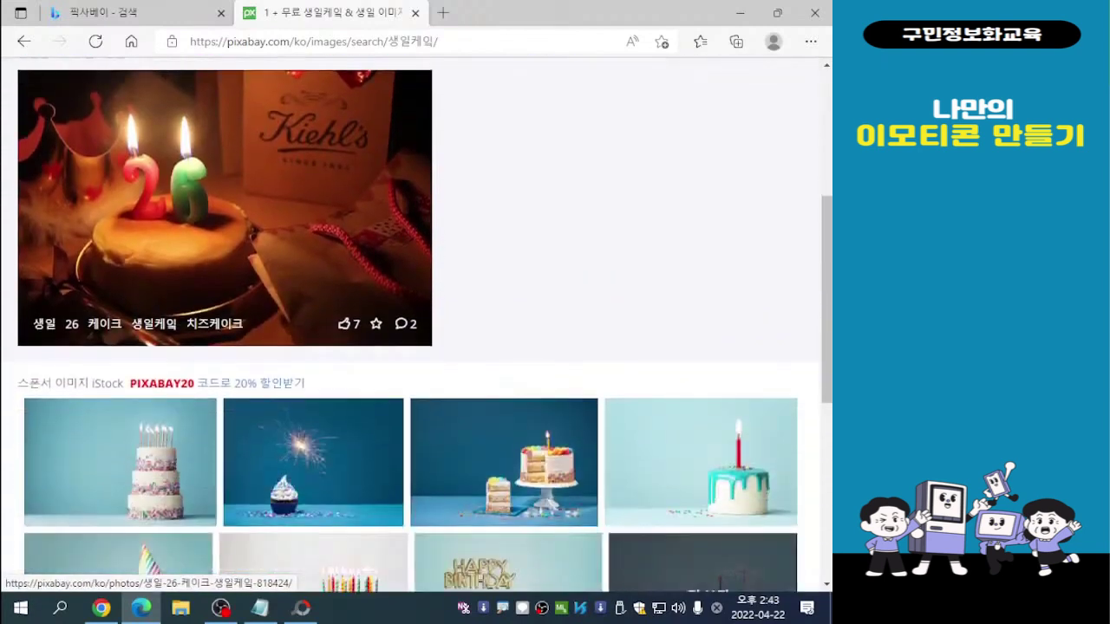
scroll(411, 316, "down", 2)
scroll(411, 316, "down", 4)
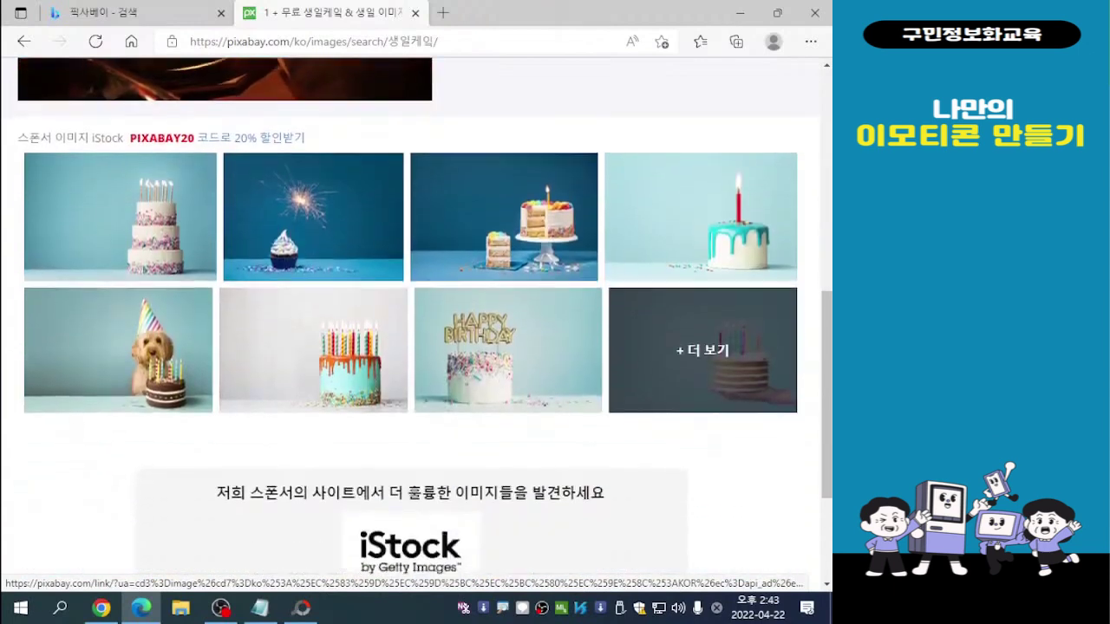
scroll(411, 316, "up", 3)
scroll(411, 316, "down", 3)
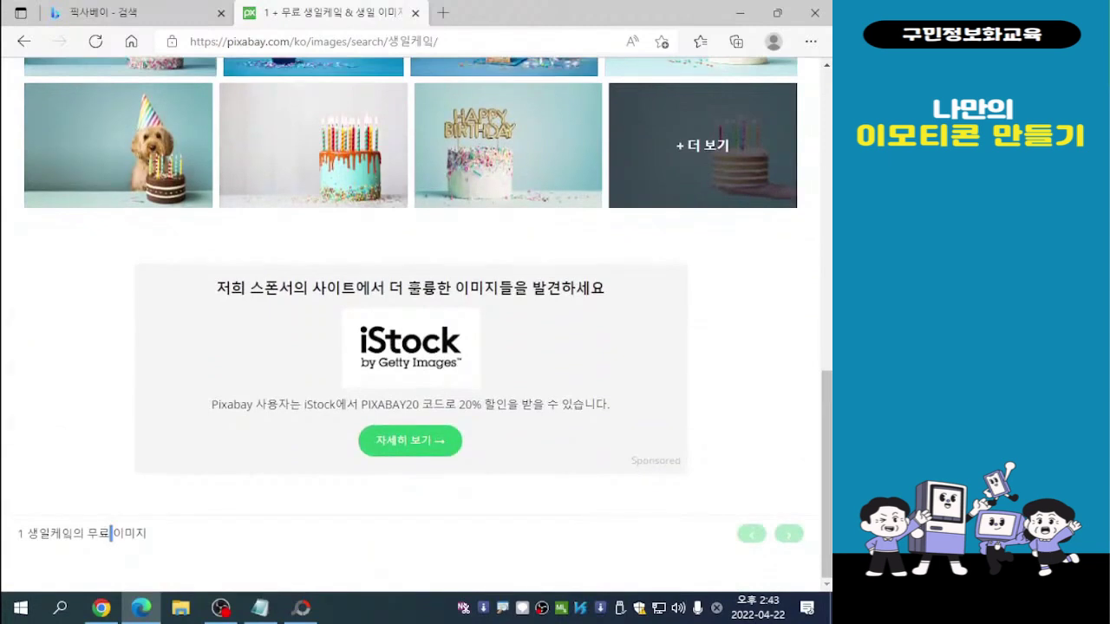
scroll(111, 533, "up", 5)
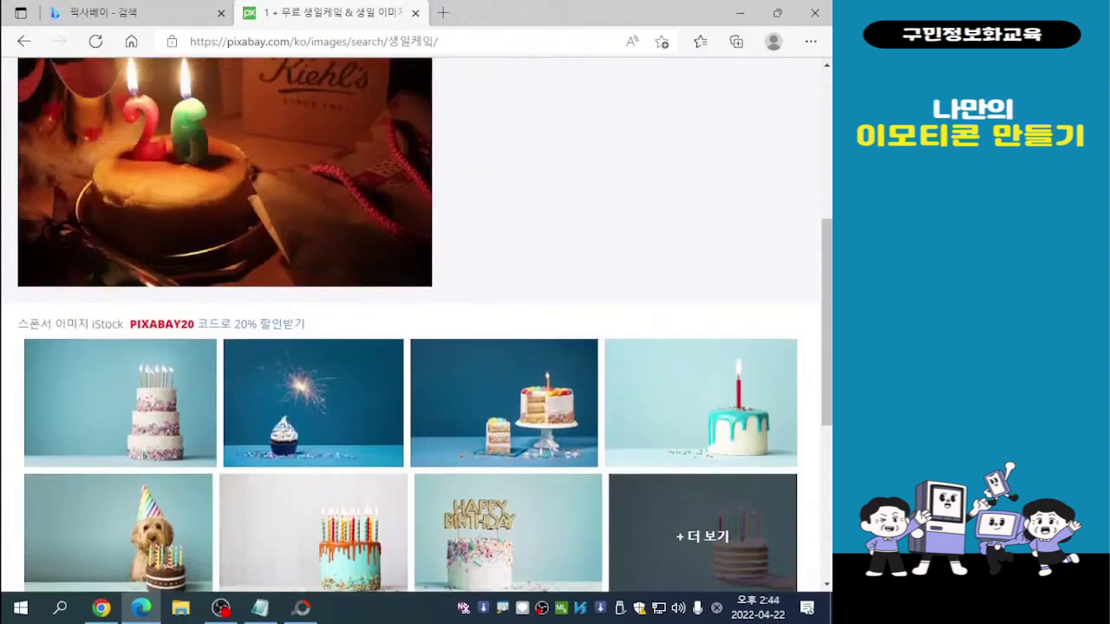
scroll(111, 533, "up", 2)
scroll(111, 533, "up", 3)
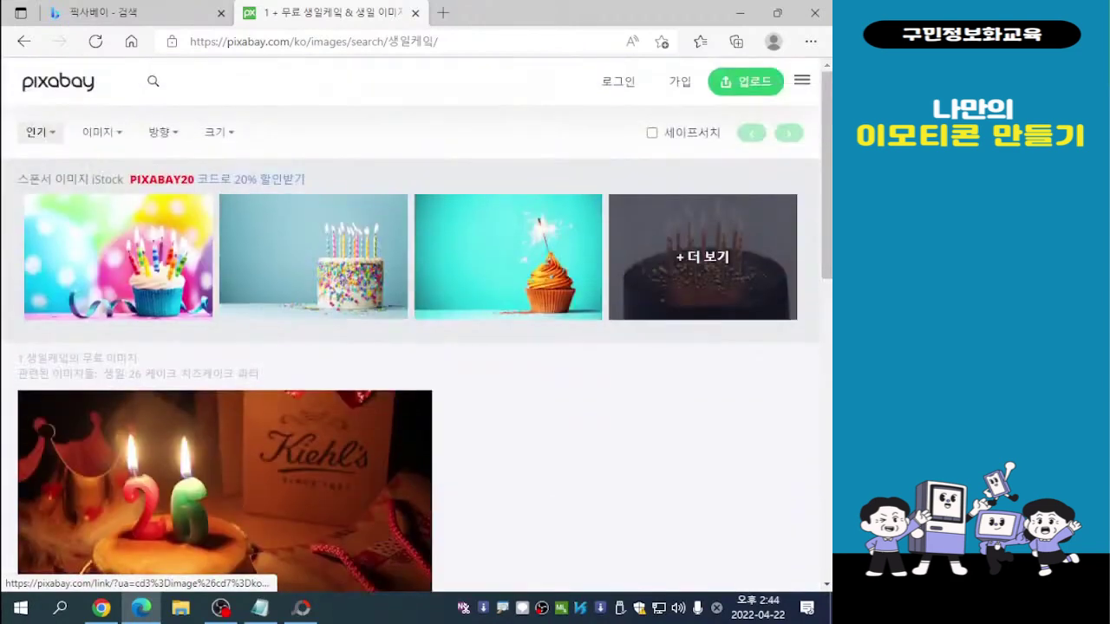
scroll(416, 325, "down", 7)
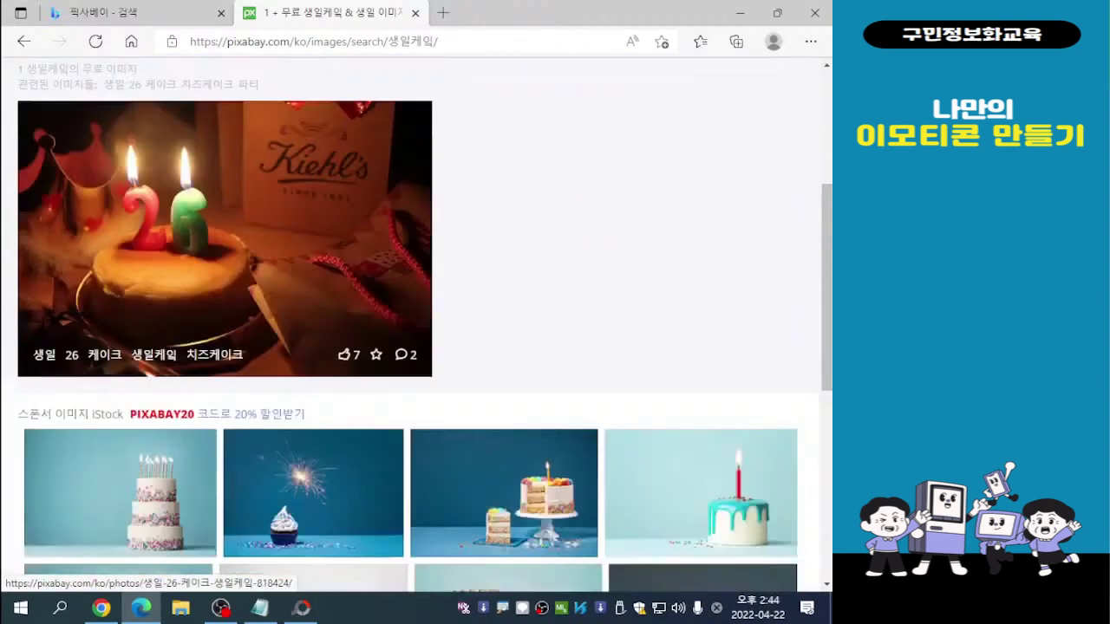
scroll(416, 325, "up", 3)
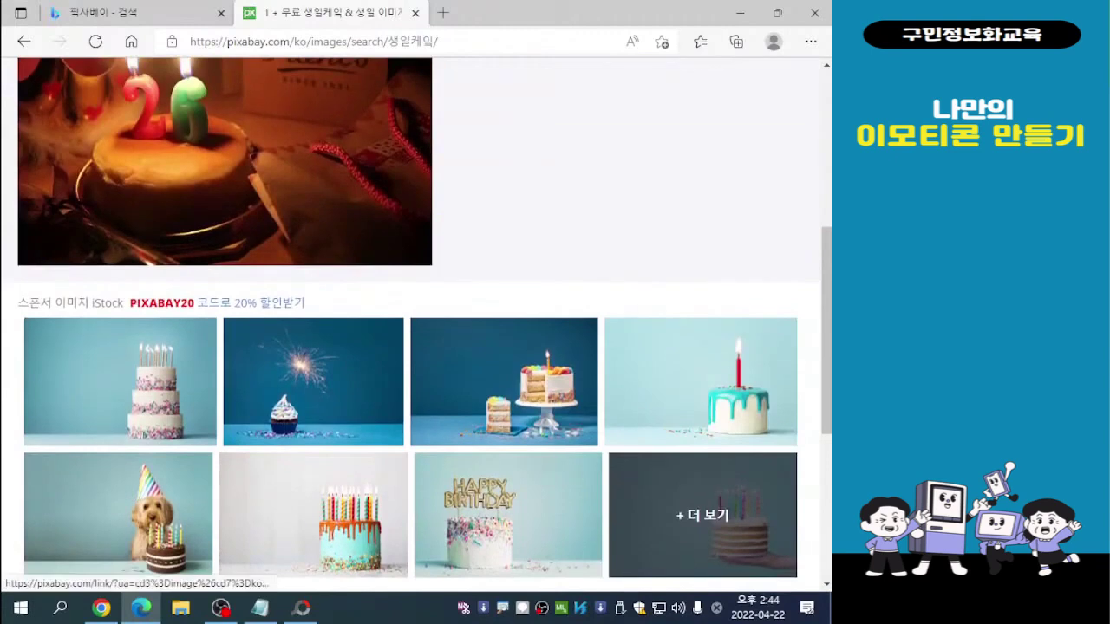
View more of the sponsored birthday cake images on iStock, dismiss the green promotional banner, and close the iStock page
left_click(702, 515)
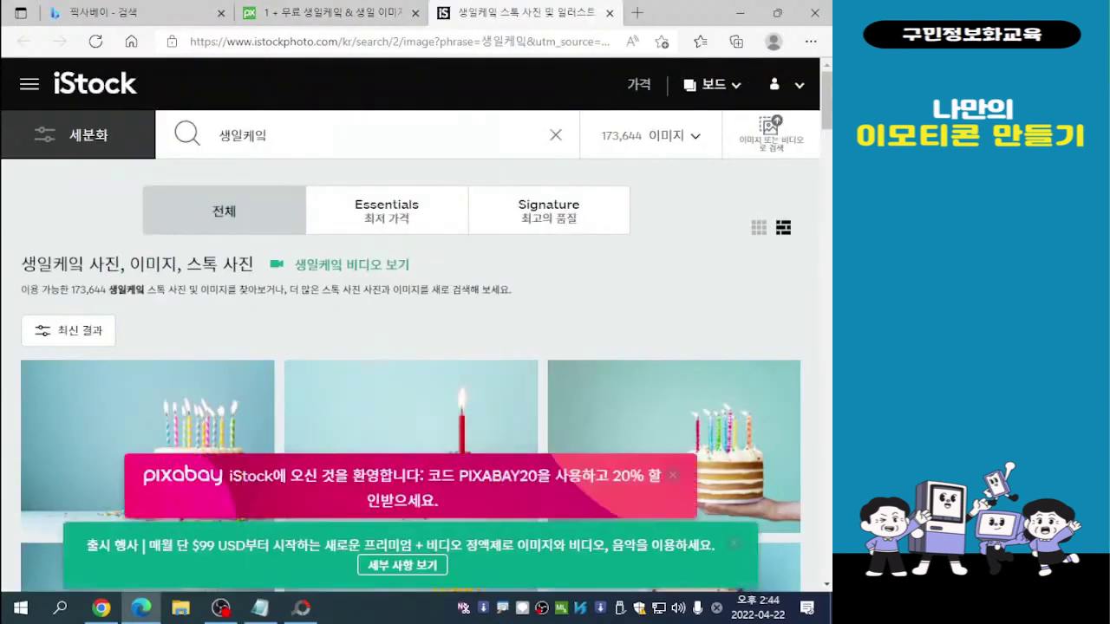
scroll(411, 408, "down", 4)
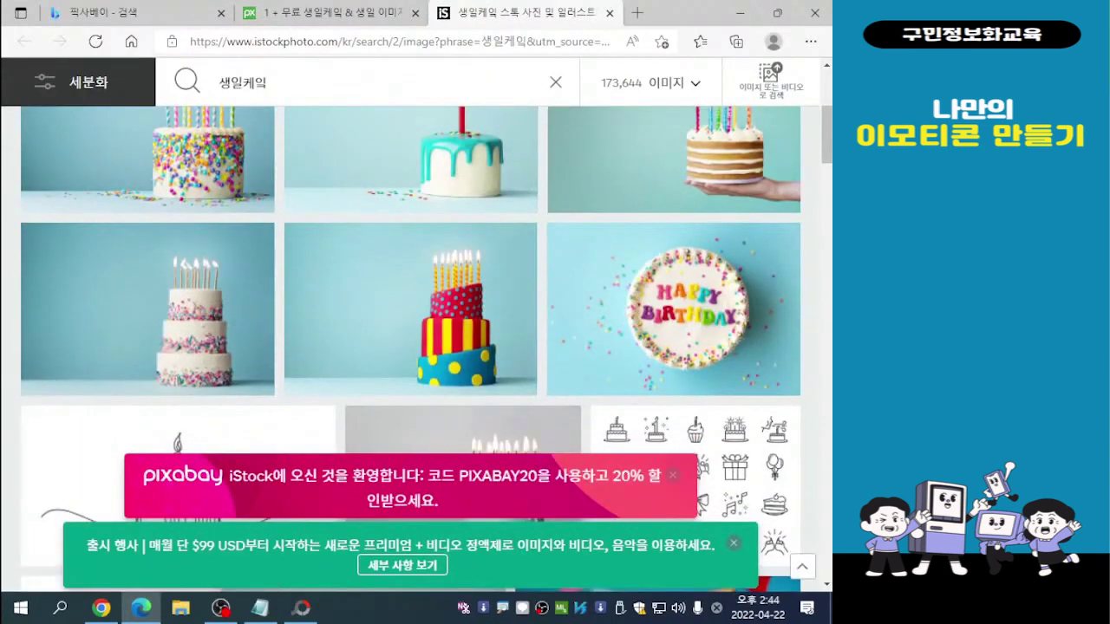
left_click(734, 543)
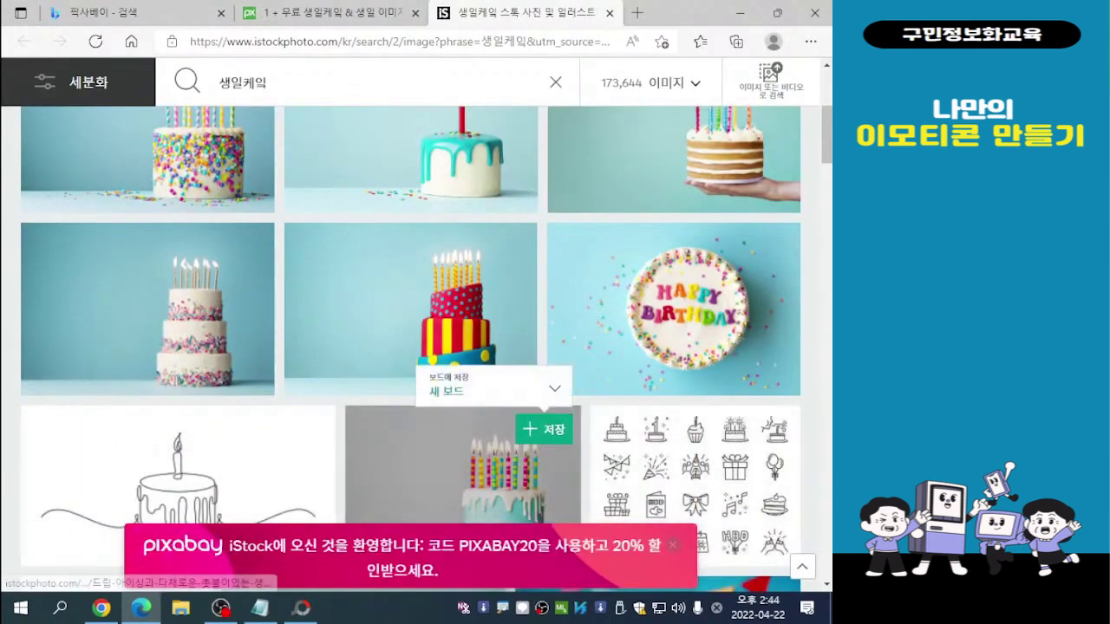
scroll(411, 407, "up", 5)
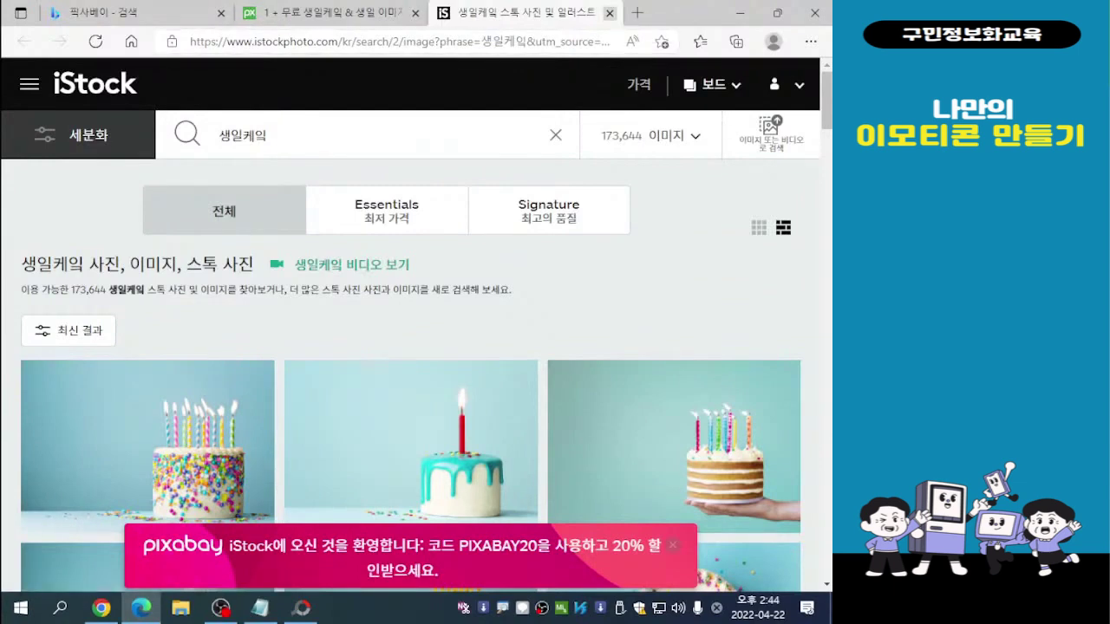
left_click(609, 12)
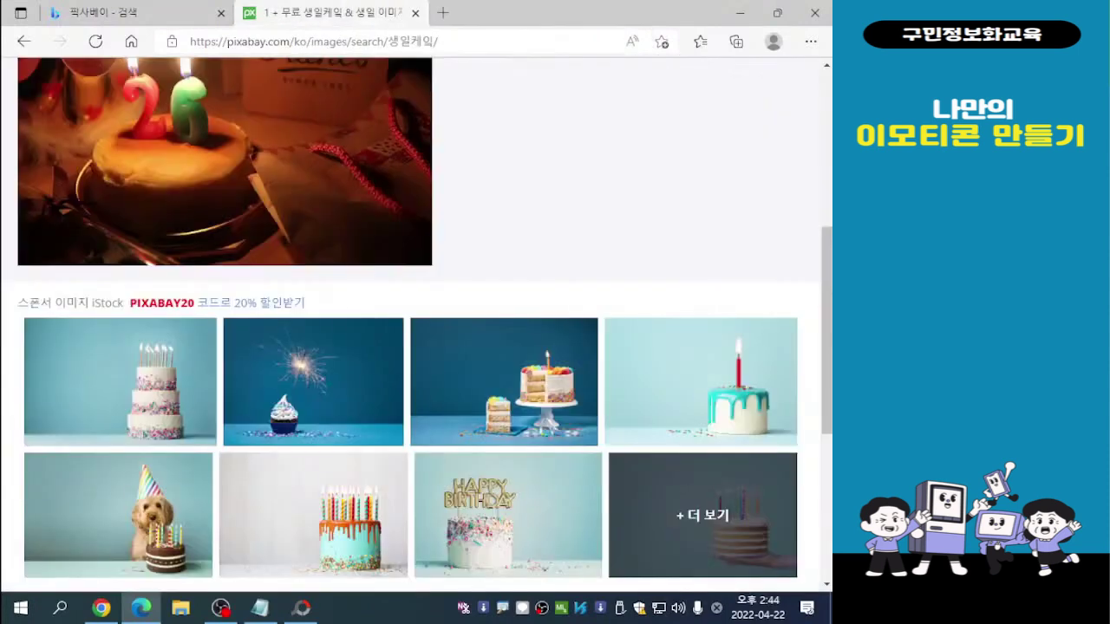
Return to the Pixabay home page and search its images for 케잌
scroll(110, 534, "up", 3)
scroll(110, 533, "down", 7)
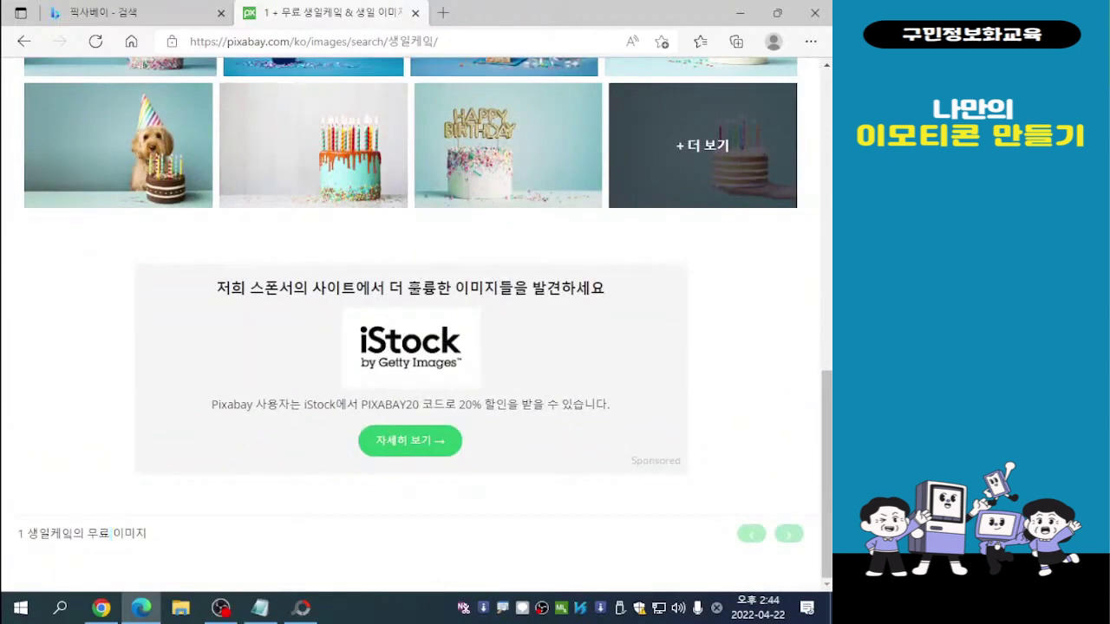
scroll(110, 533, "up", 8)
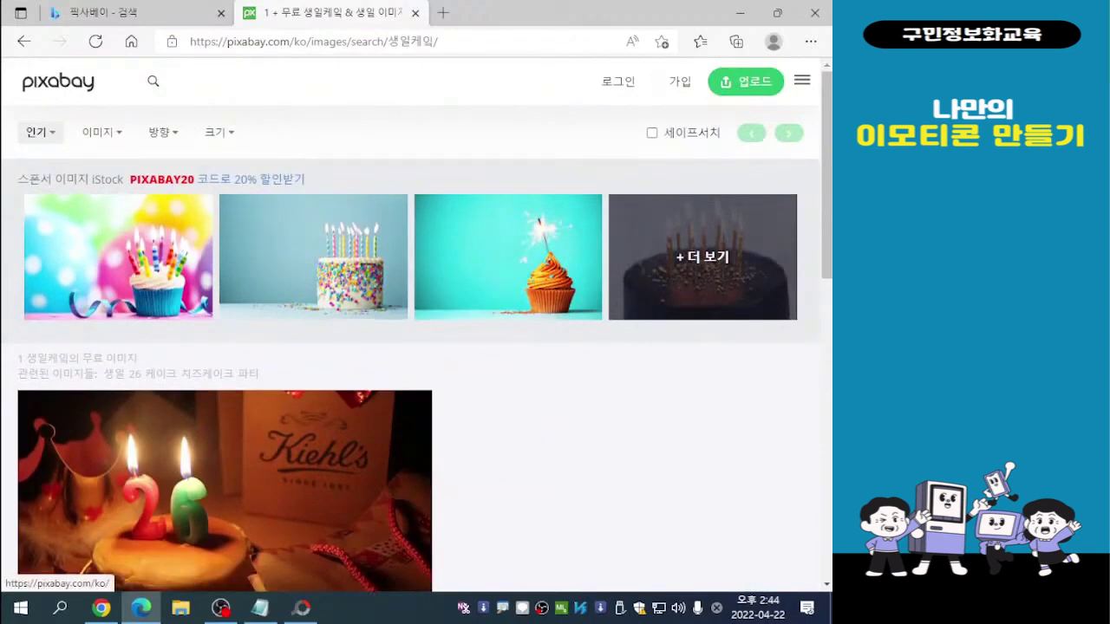
left_click(58, 82)
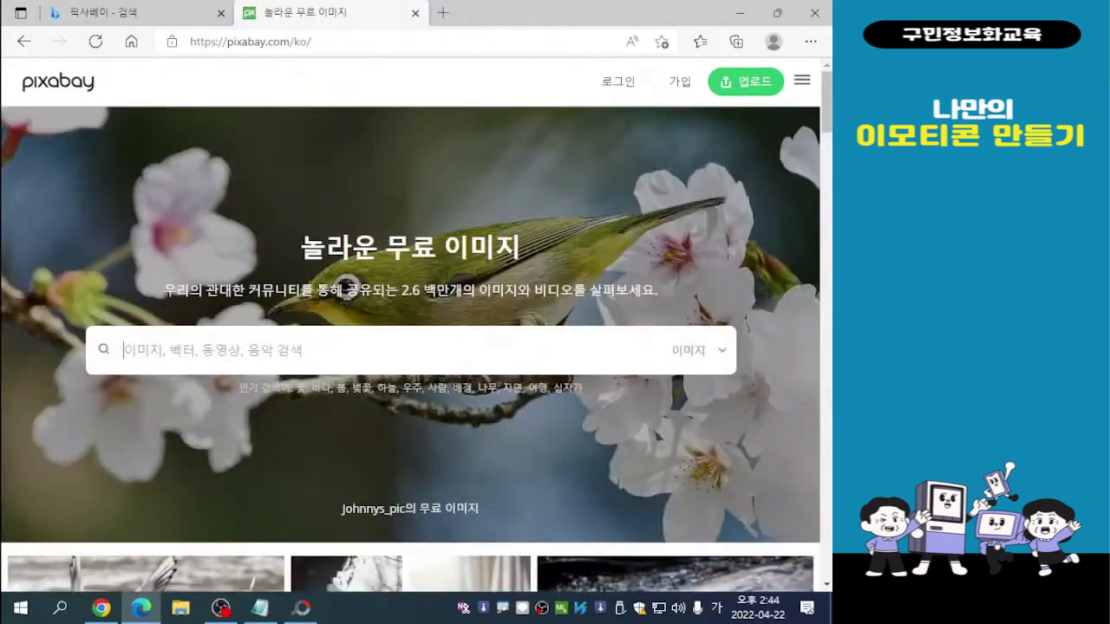
type("켐잌")
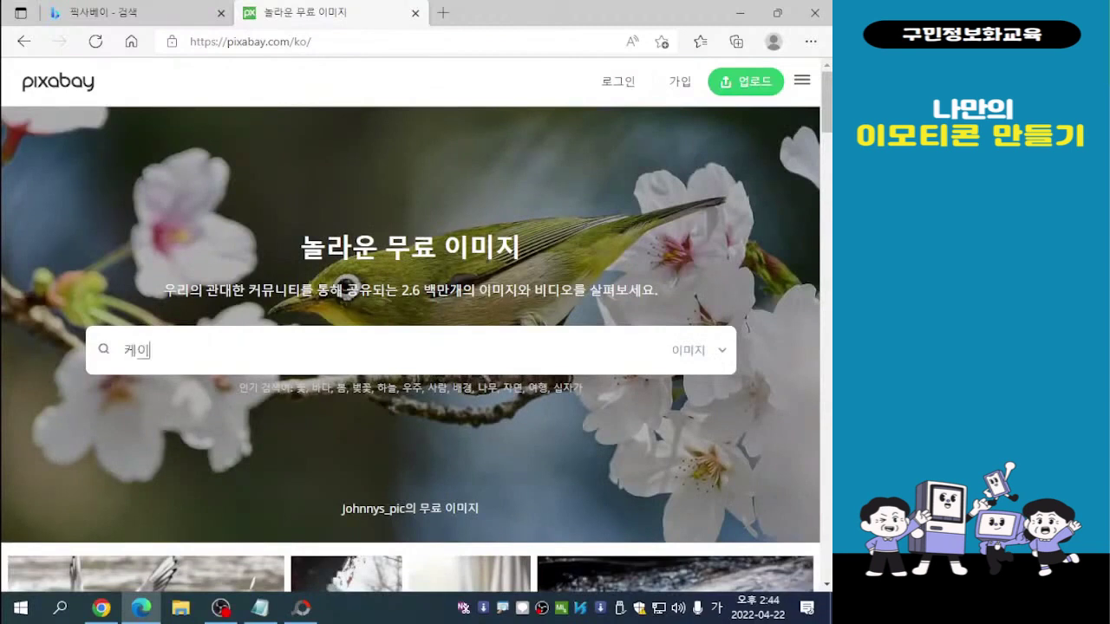
key("Return")
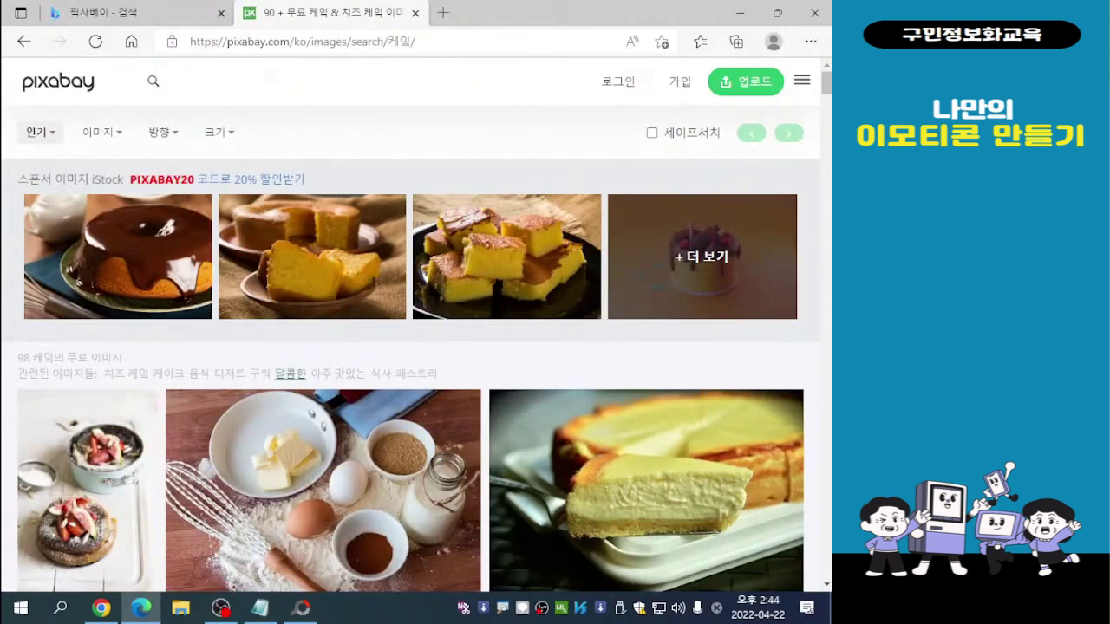
Browse the free cake images and open the photo of the cream birthday cake with yellow and green heart toppings
scroll(290, 375, "down", 4)
scroll(291, 374, "up", 2)
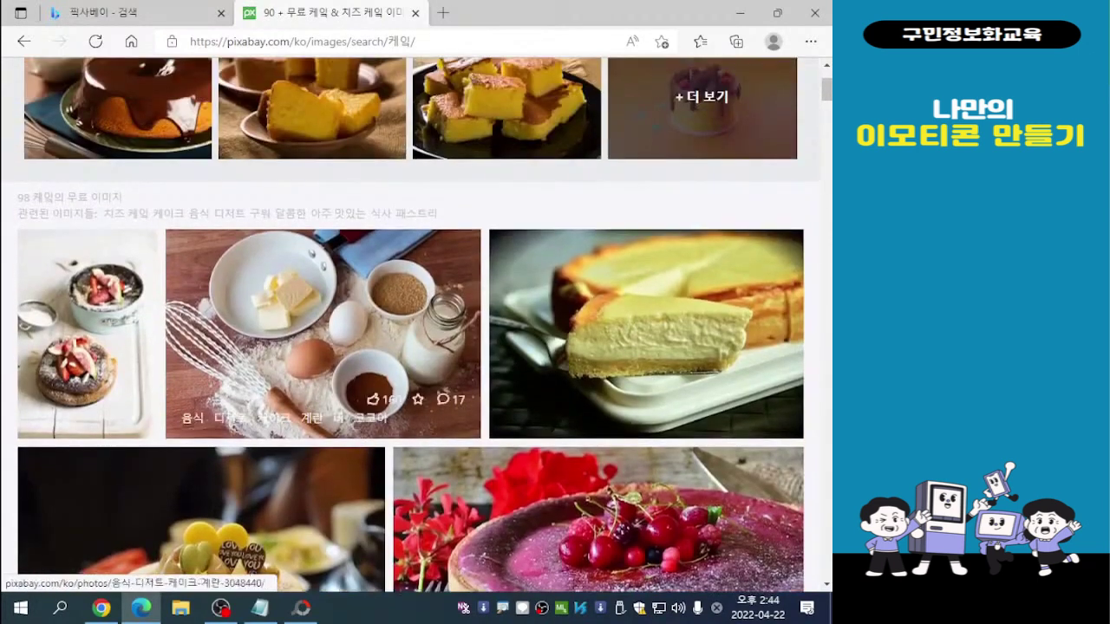
scroll(290, 375, "down", 6)
scroll(291, 374, "down", 7)
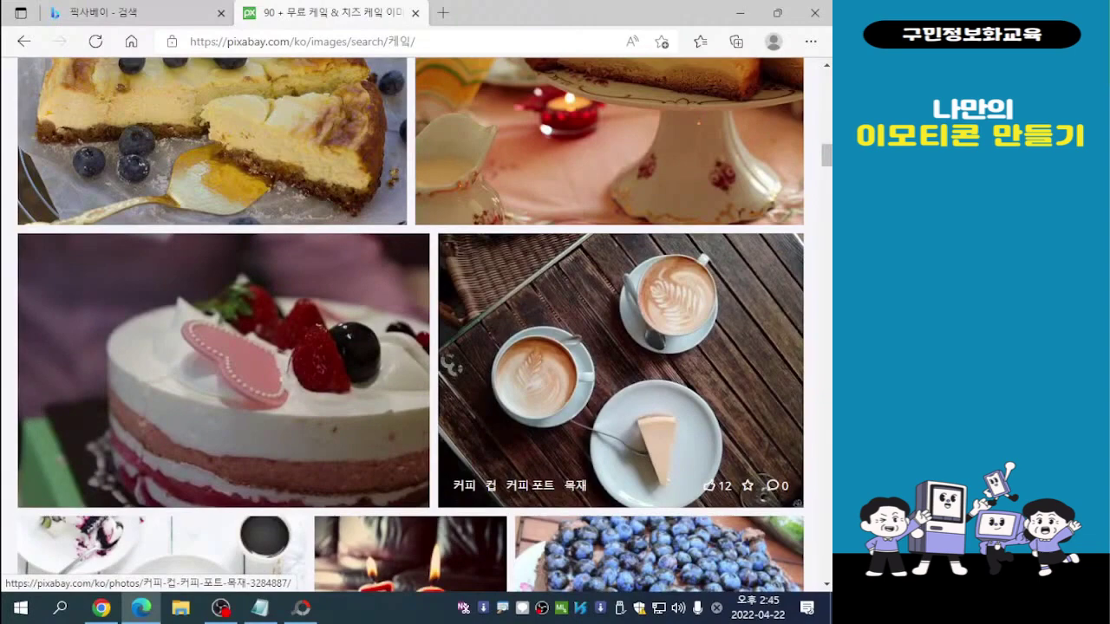
scroll(763, 494, "up", 10)
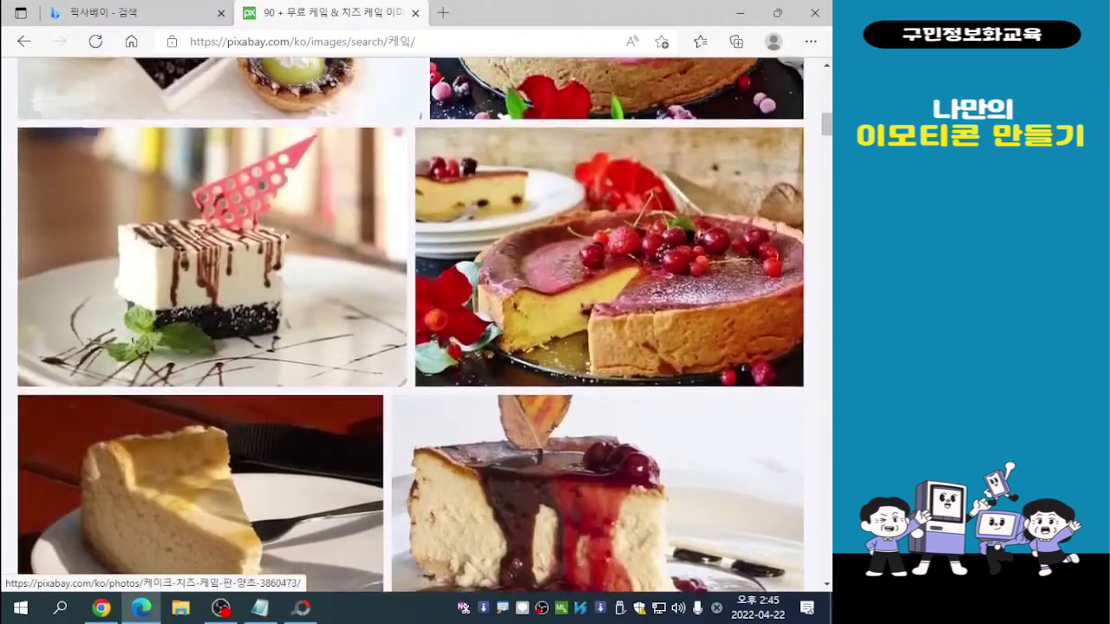
scroll(762, 399, "up", 1)
scroll(763, 382, "up", 5)
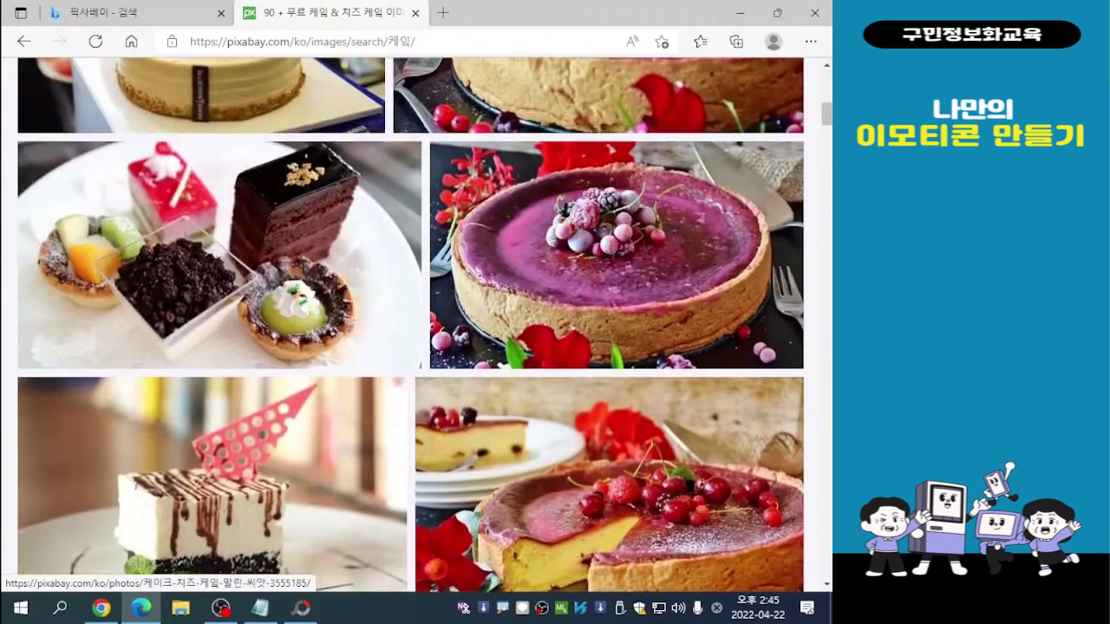
scroll(763, 381, "up", 4)
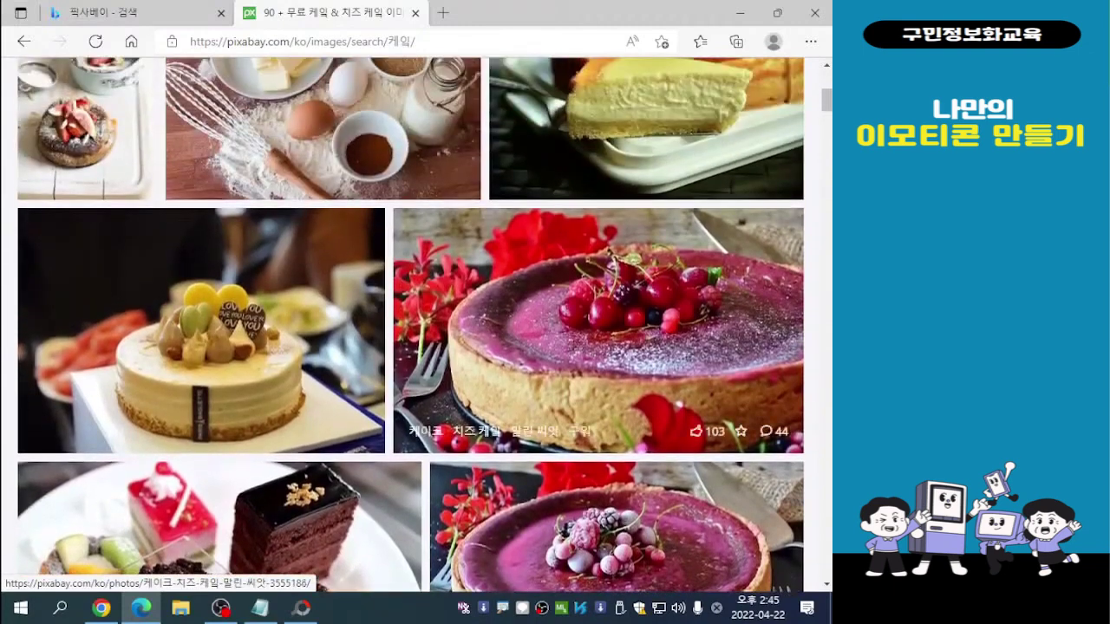
scroll(416, 326, "down", 1)
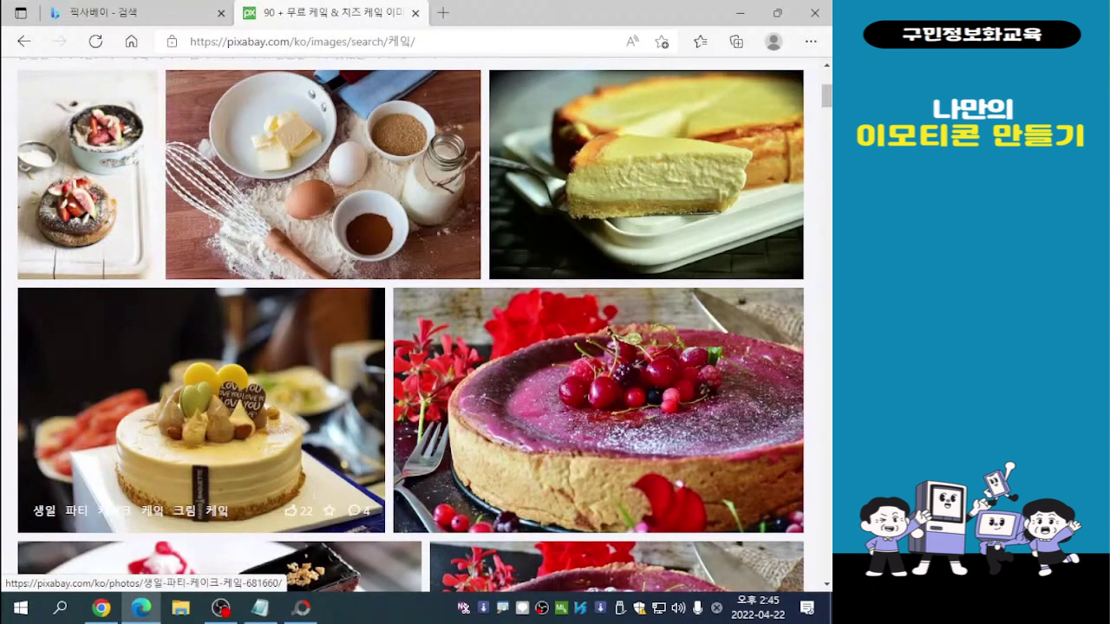
left_click(201, 408)
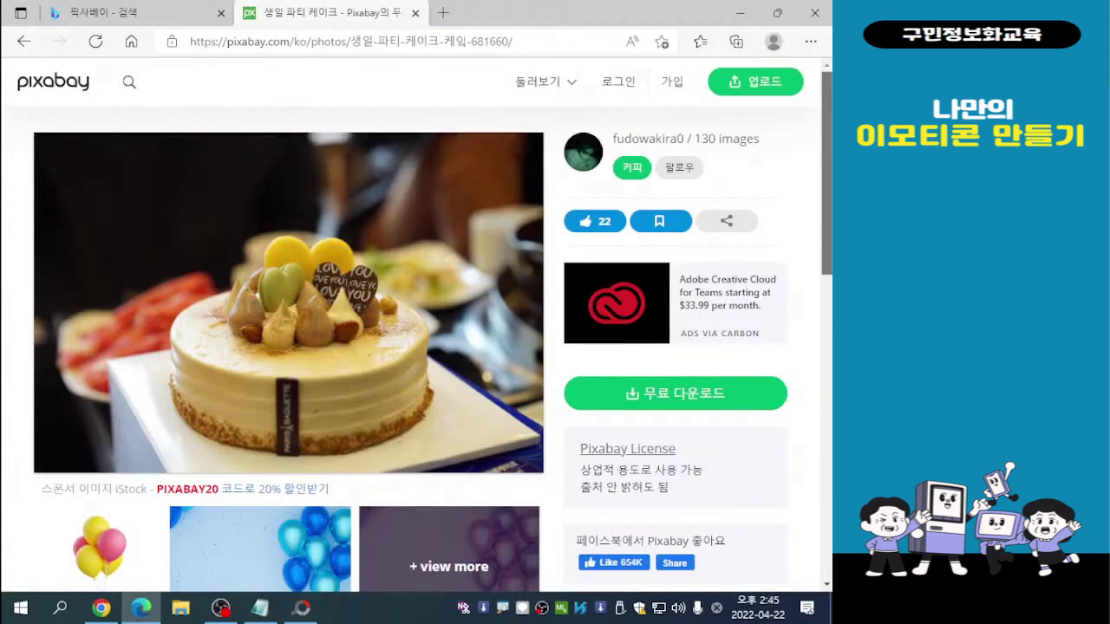
Download the cream birthday cake photo as the 1920×1282 JPG, completing the robot check
scroll(416, 324, "down", 1)
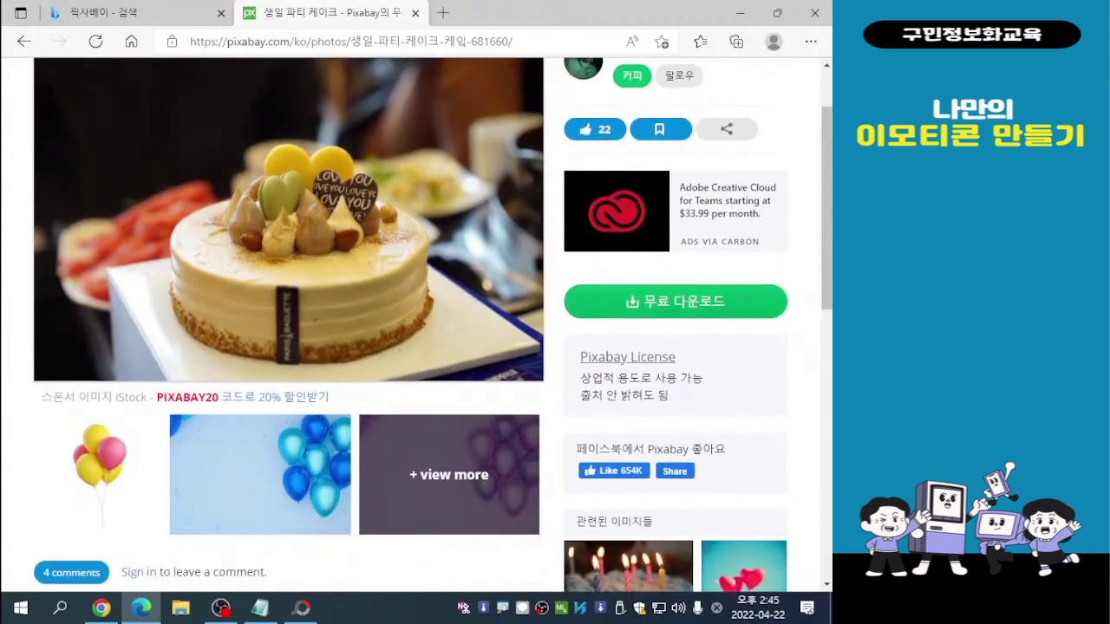
scroll(416, 325, "down", 1)
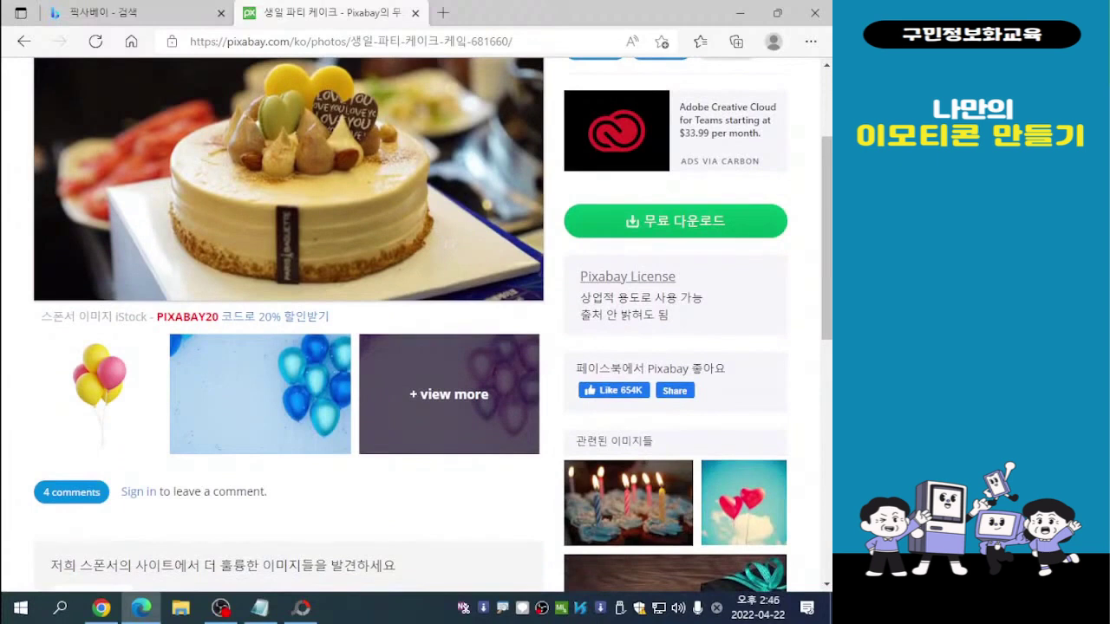
key("ctrl")
key("ctrl")
key("ctrl")
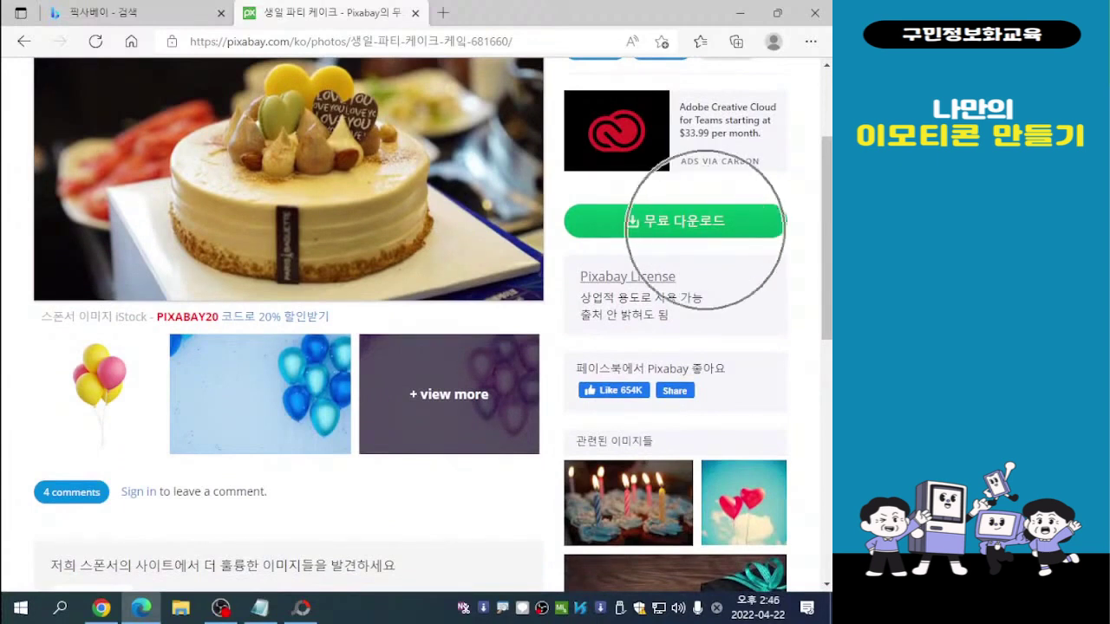
key("ctrl")
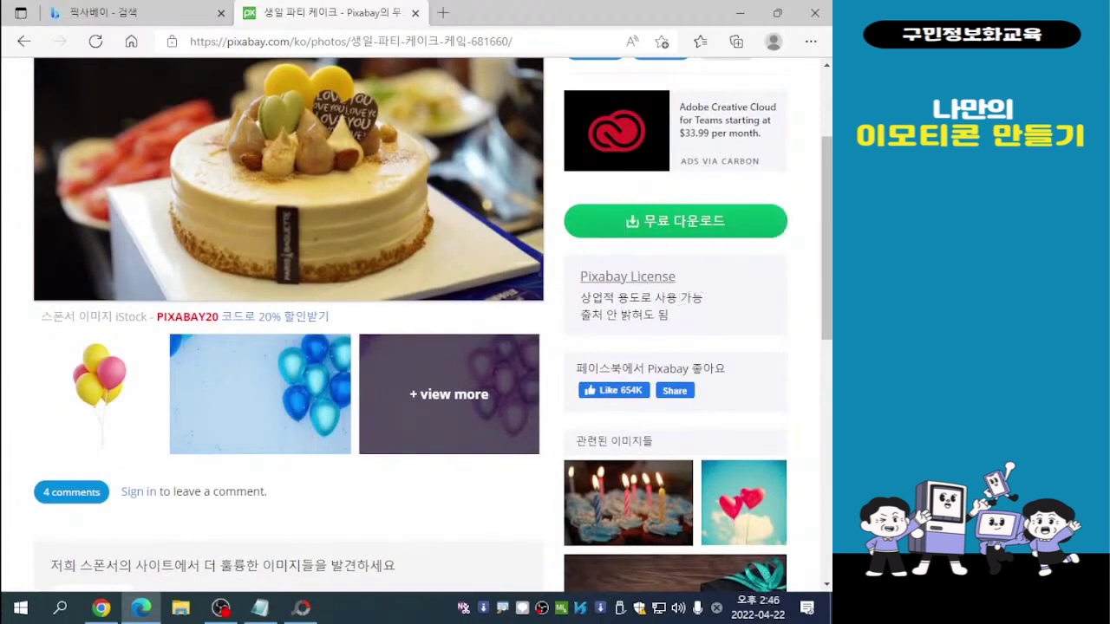
left_click(706, 227)
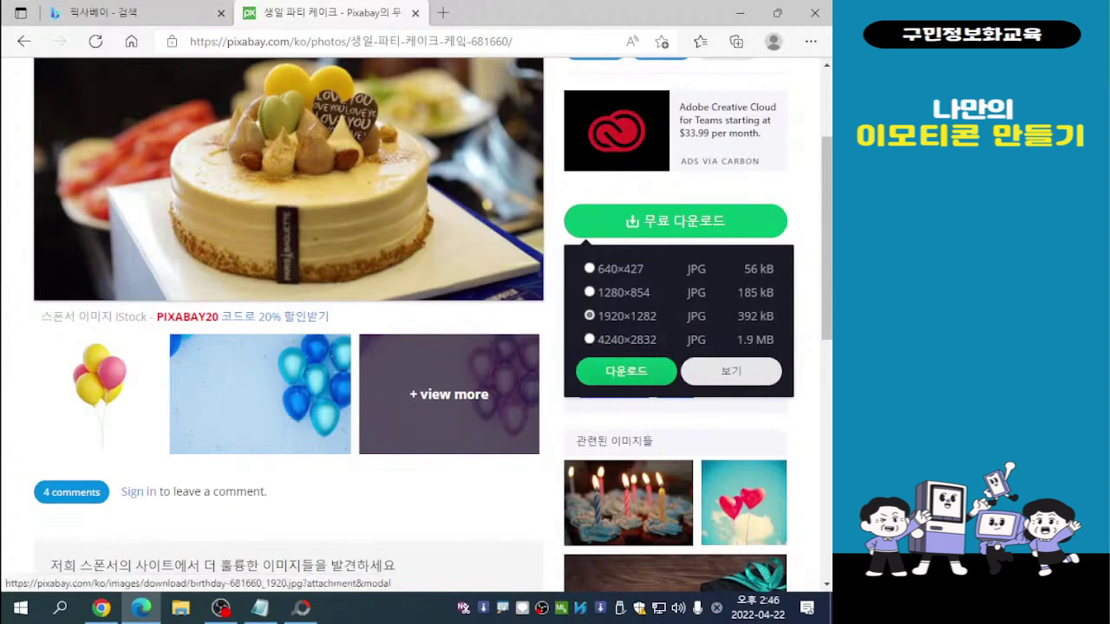
left_click(626, 371)
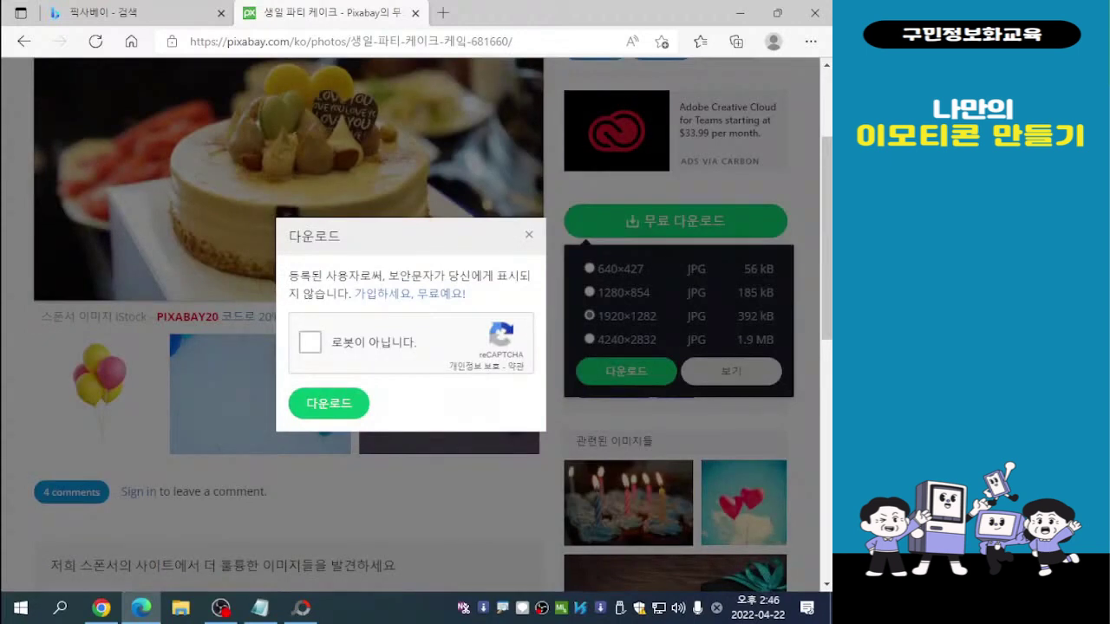
left_click(310, 342)
left_click(329, 403)
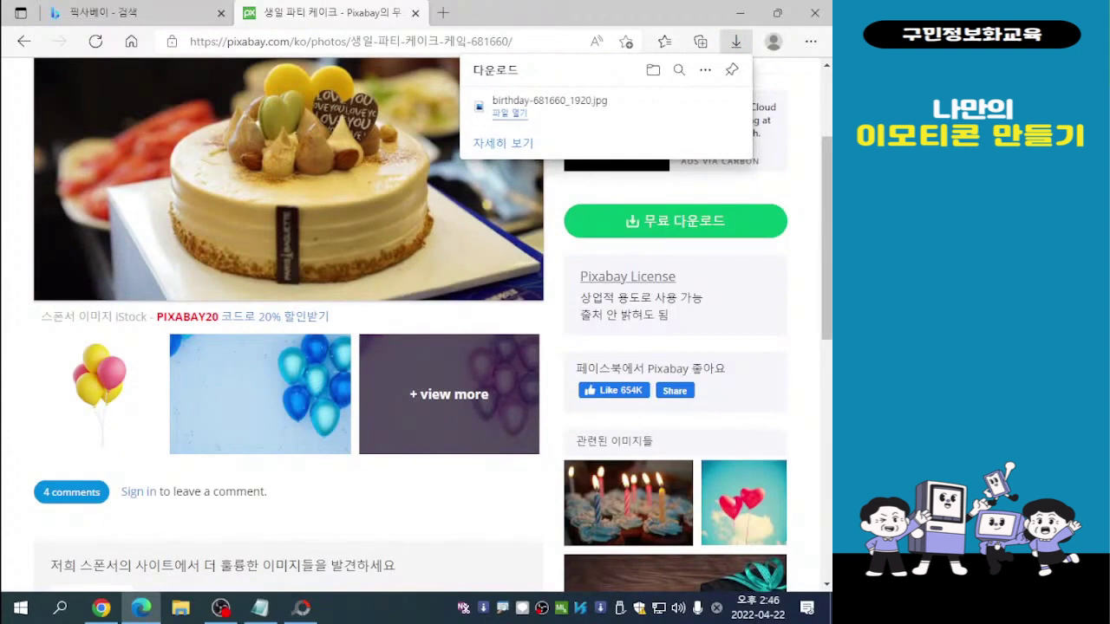
Return to the Pixabay home page and search its images for 고양이
scroll(286, 321, "up", 2)
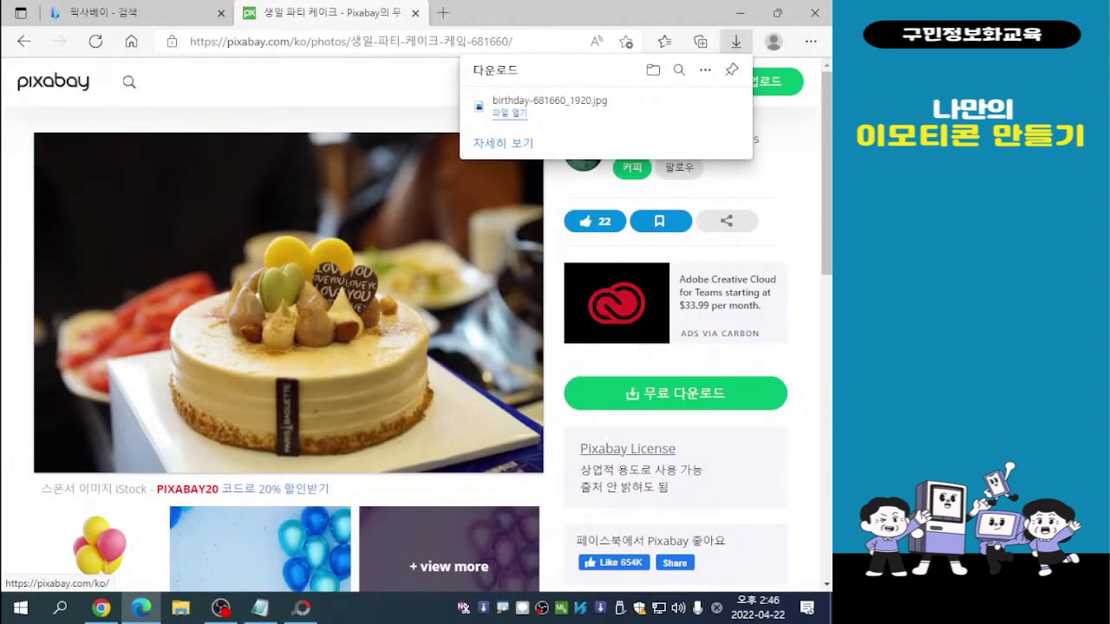
left_click(53, 82)
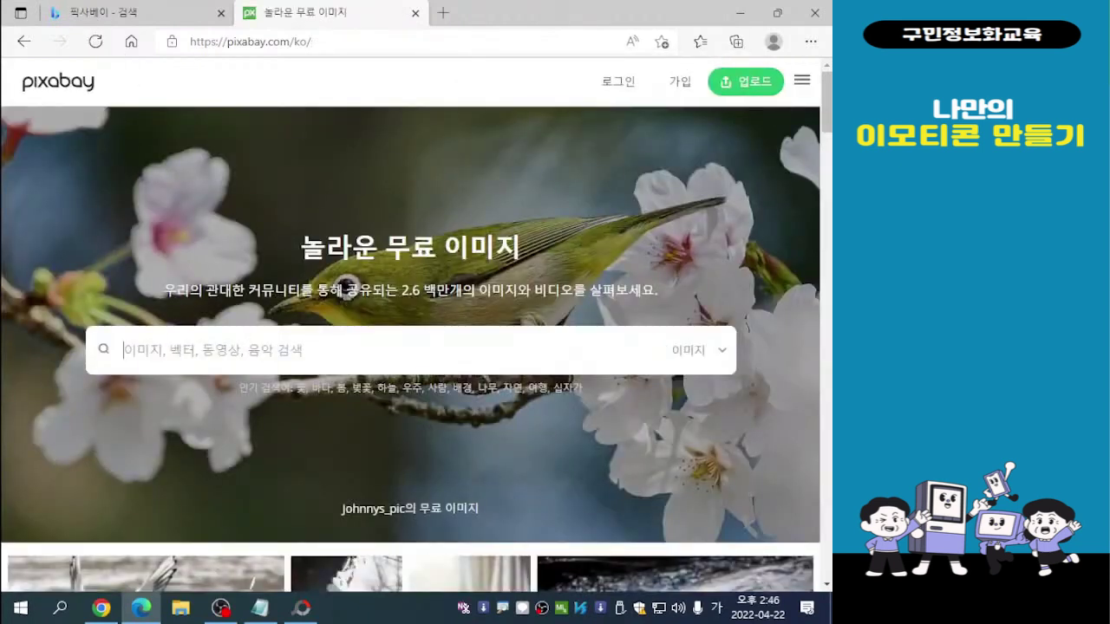
key("alt+Tab")
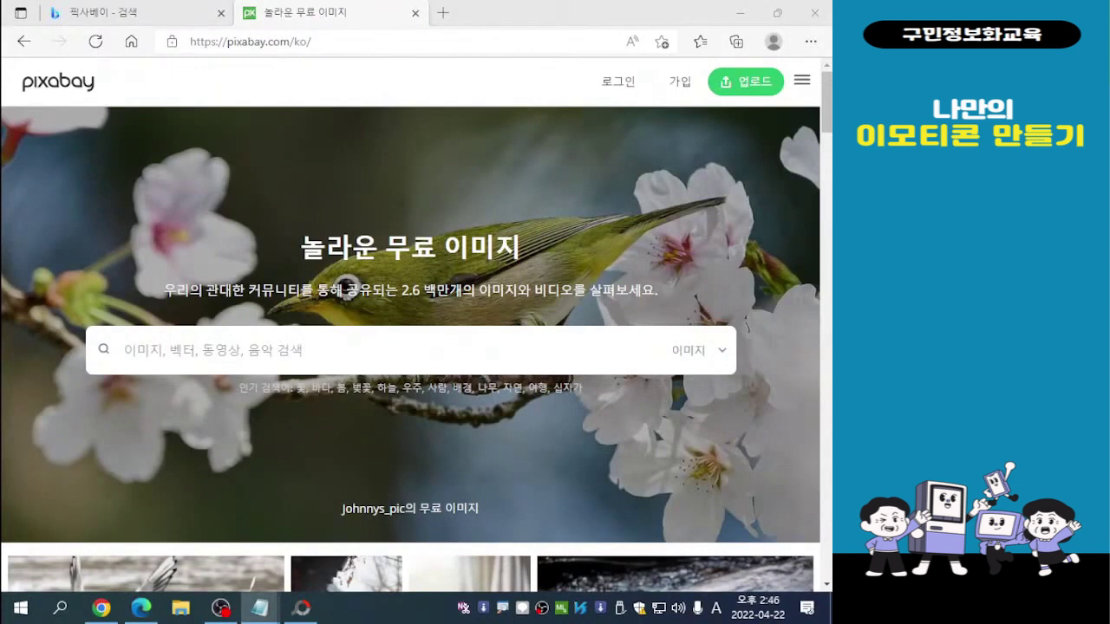
key("alt+Tab")
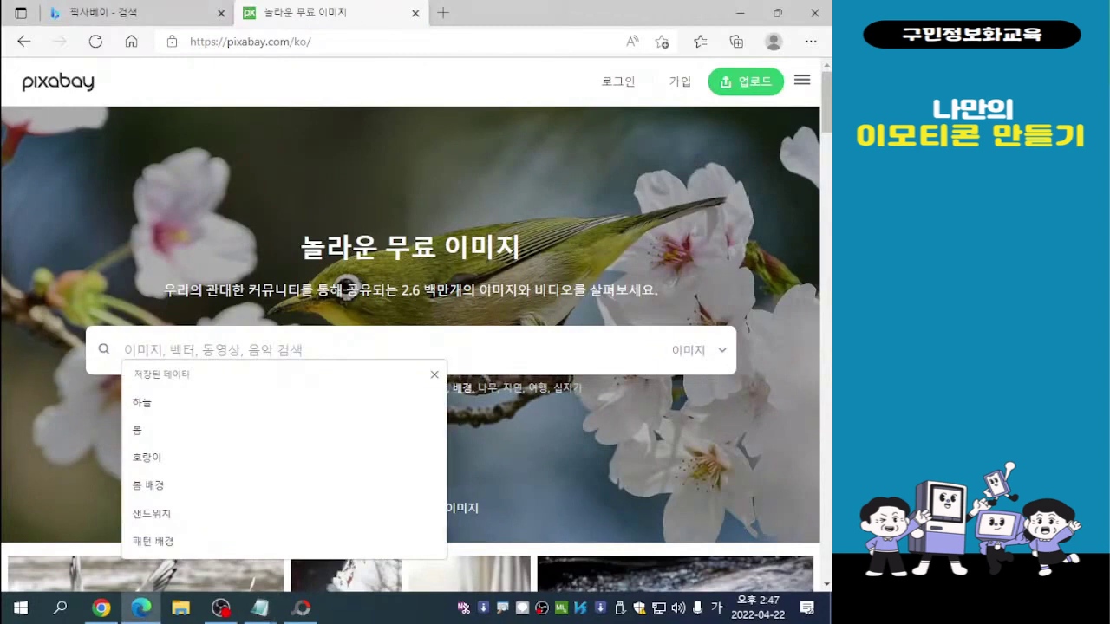
left_click(434, 375)
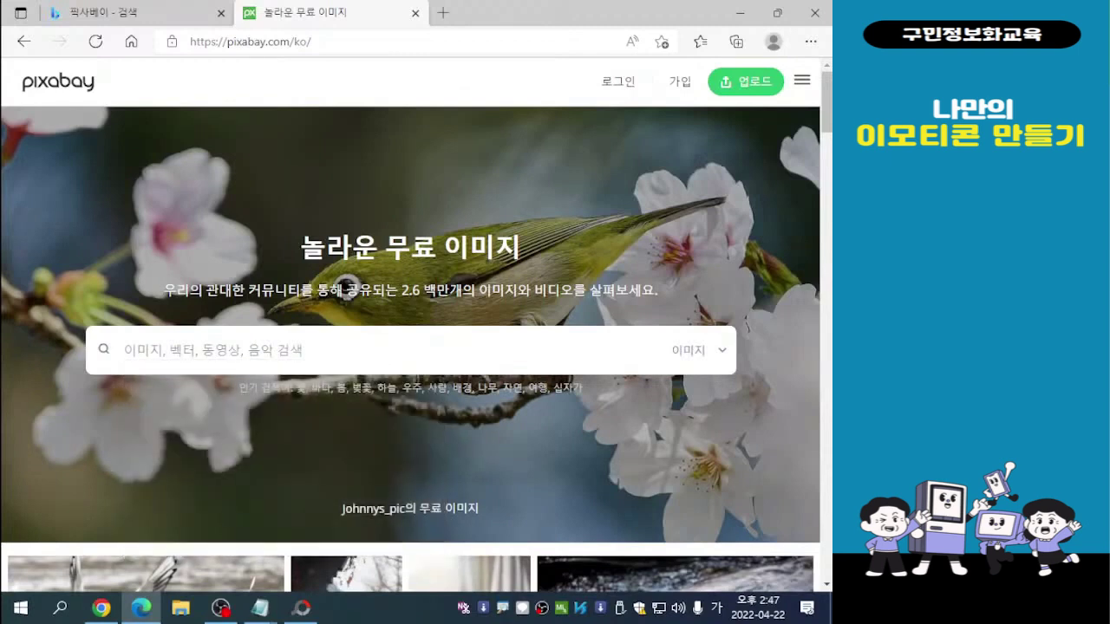
key("ctrl")
key("ctrl")
key("ctrl")
type("고양")
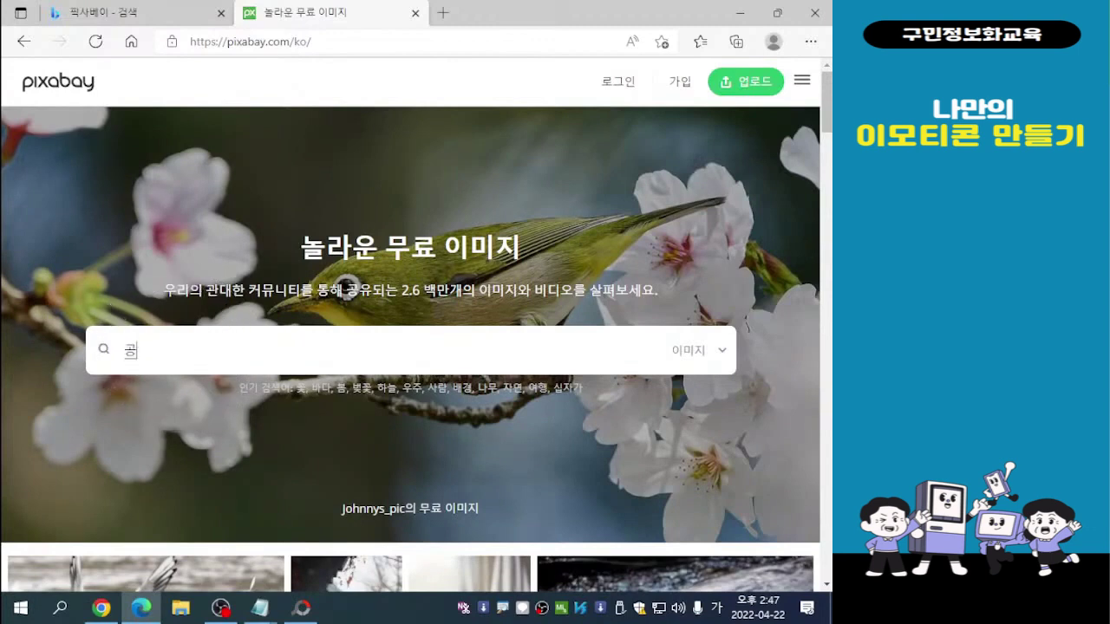
type("이")
key("Return")
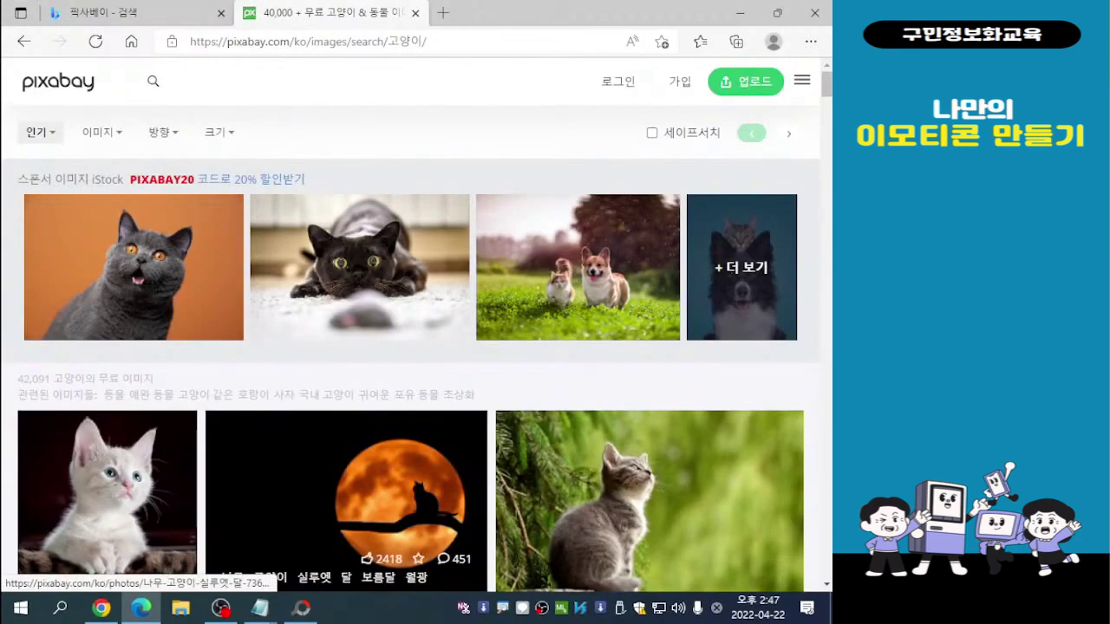
Browse the free cat images and open the illustration of the white cat painting a green banner
scroll(451, 260, "down", 7)
scroll(607, 260, "down", 3)
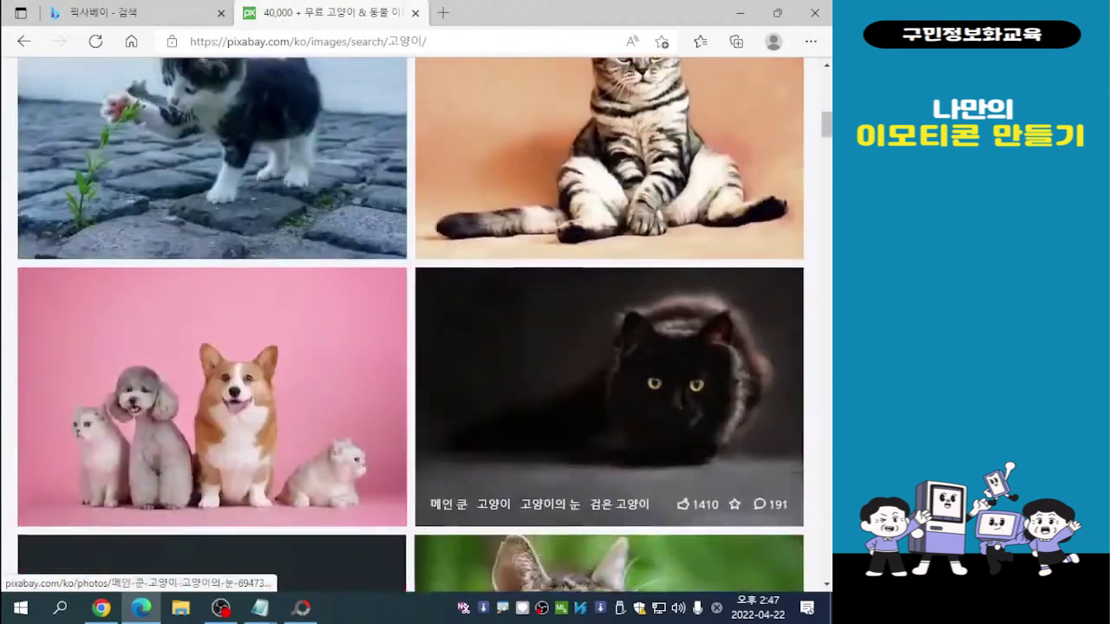
scroll(607, 260, "up", 1)
scroll(607, 260, "down", 2)
scroll(607, 347, "down", 10)
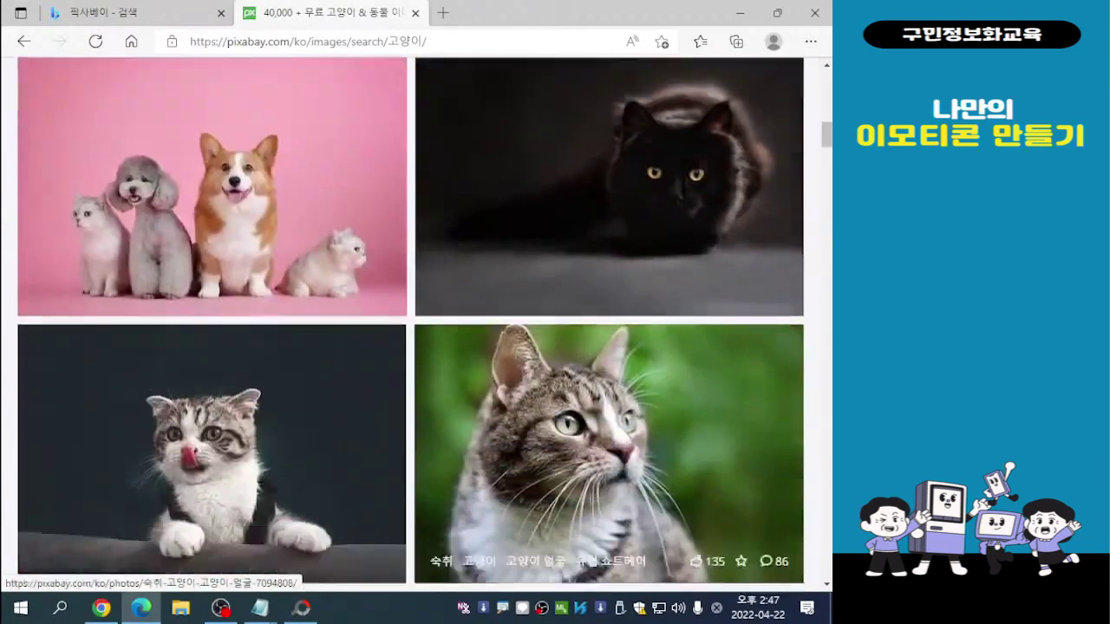
scroll(607, 312, "down", 9)
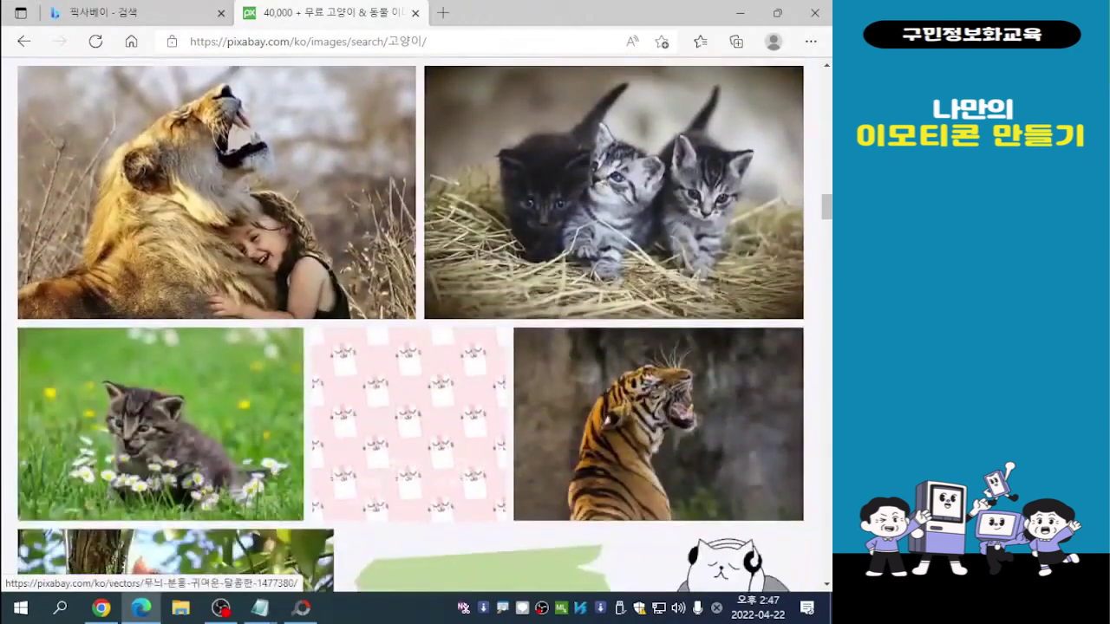
scroll(607, 346, "down", 2)
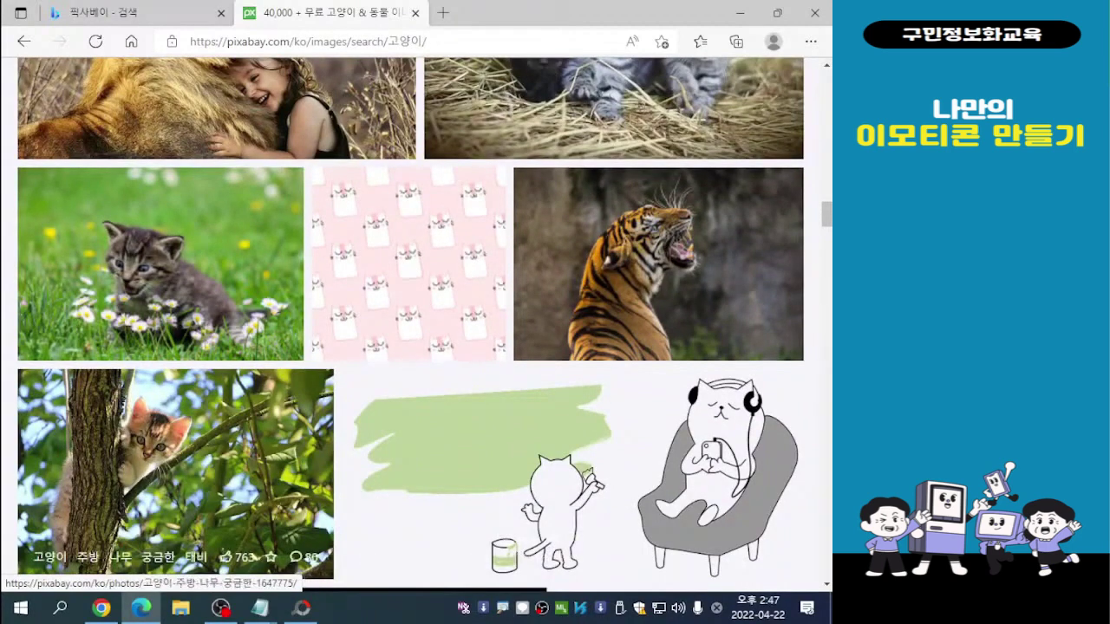
scroll(174, 477, "up", 8)
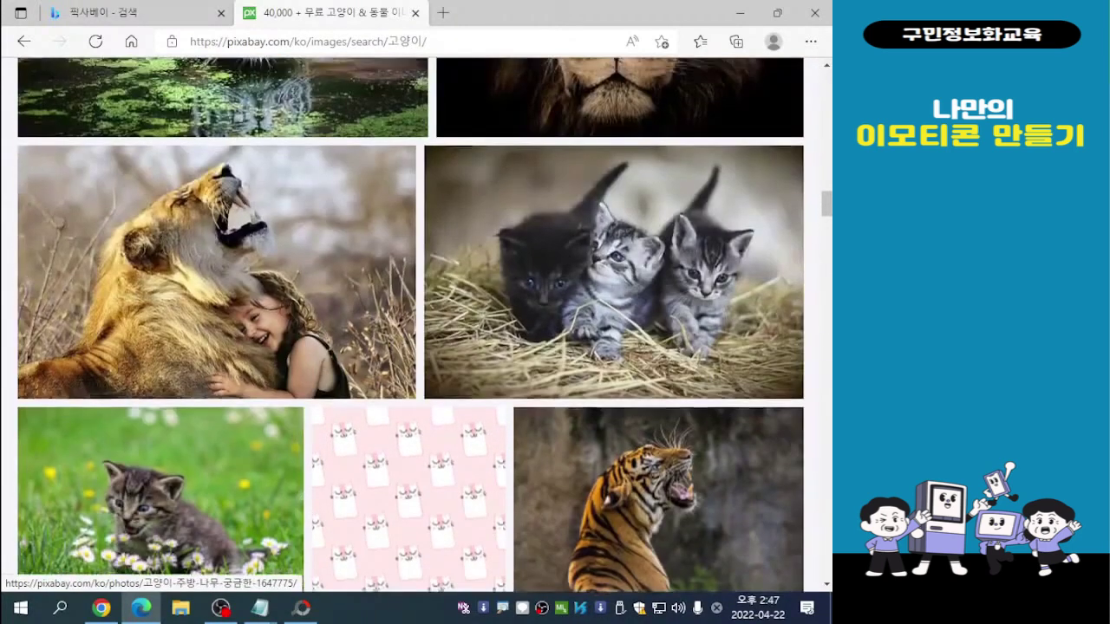
scroll(411, 325, "up", 5)
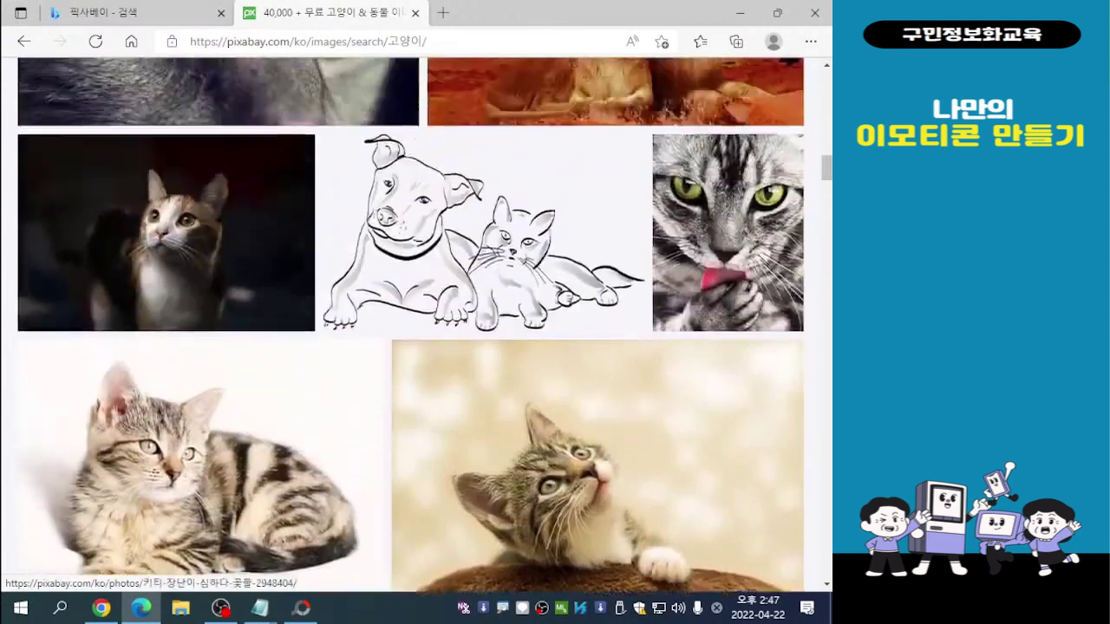
scroll(411, 325, "down", 4)
scroll(217, 261, "down", 6)
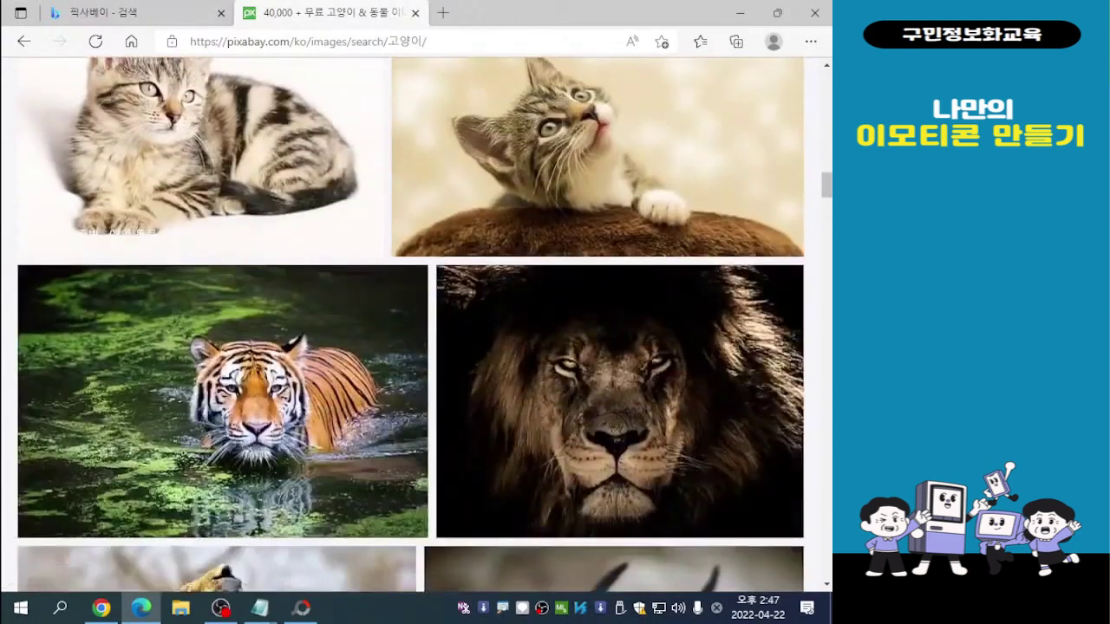
scroll(216, 312, "down", 4)
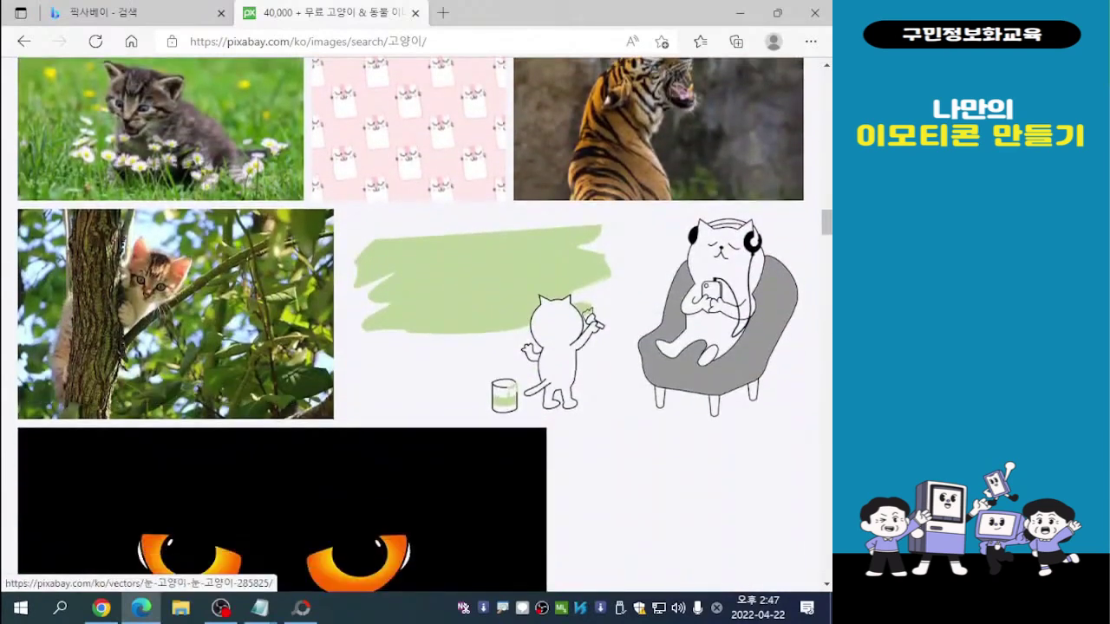
scroll(411, 325, "down", 1)
scroll(411, 325, "up", 1)
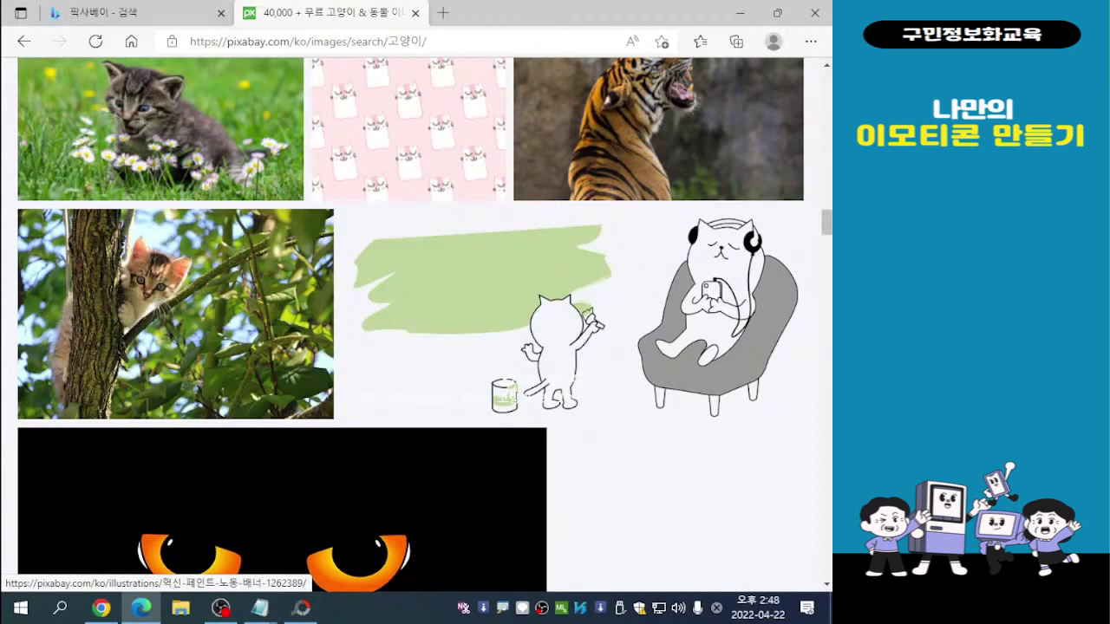
left_click(485, 312)
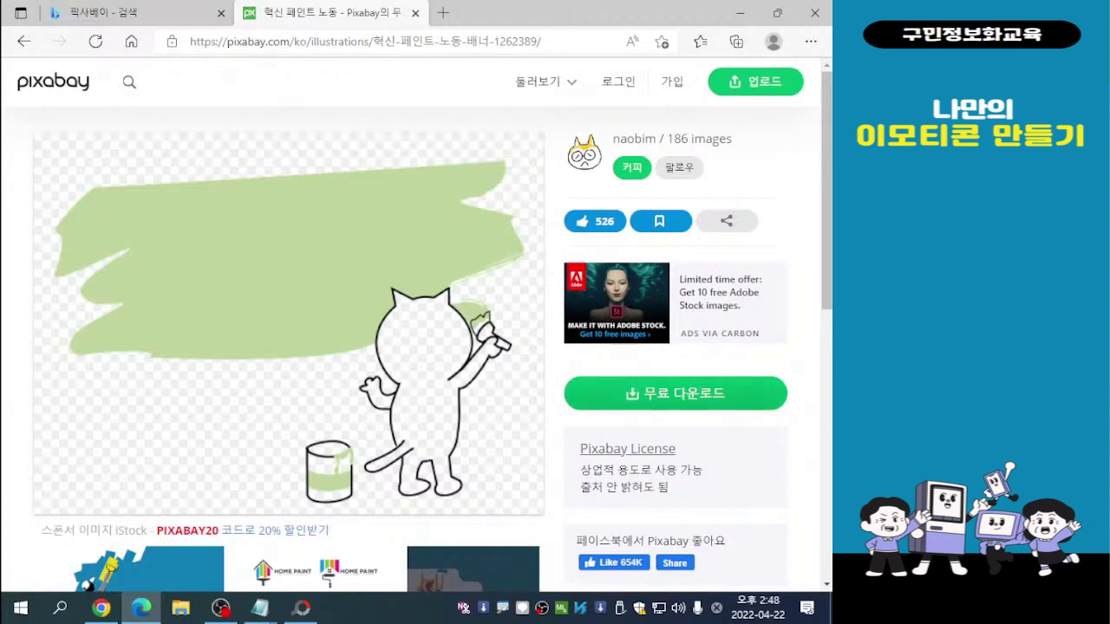
Download the painting cat illustration as the 1280×960 PNG, completing the robot check
left_click(663, 395)
key("ctrl")
key("ctrl")
key("ctrl")
key("ctrl")
key("ctrl")
key("ctrl")
left_click(665, 395)
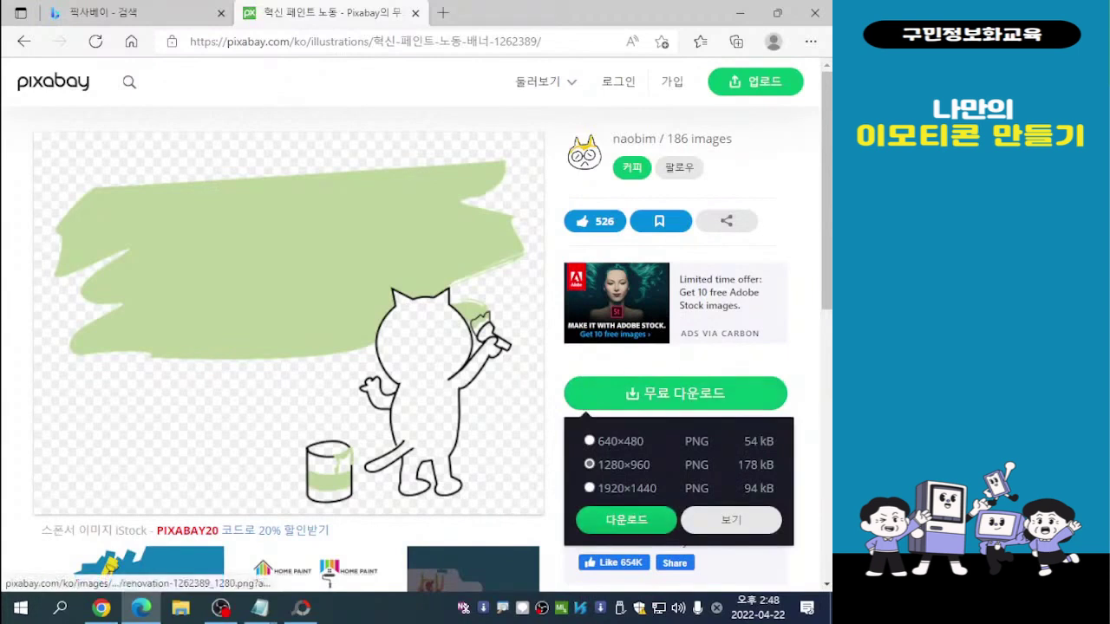
left_click(626, 519)
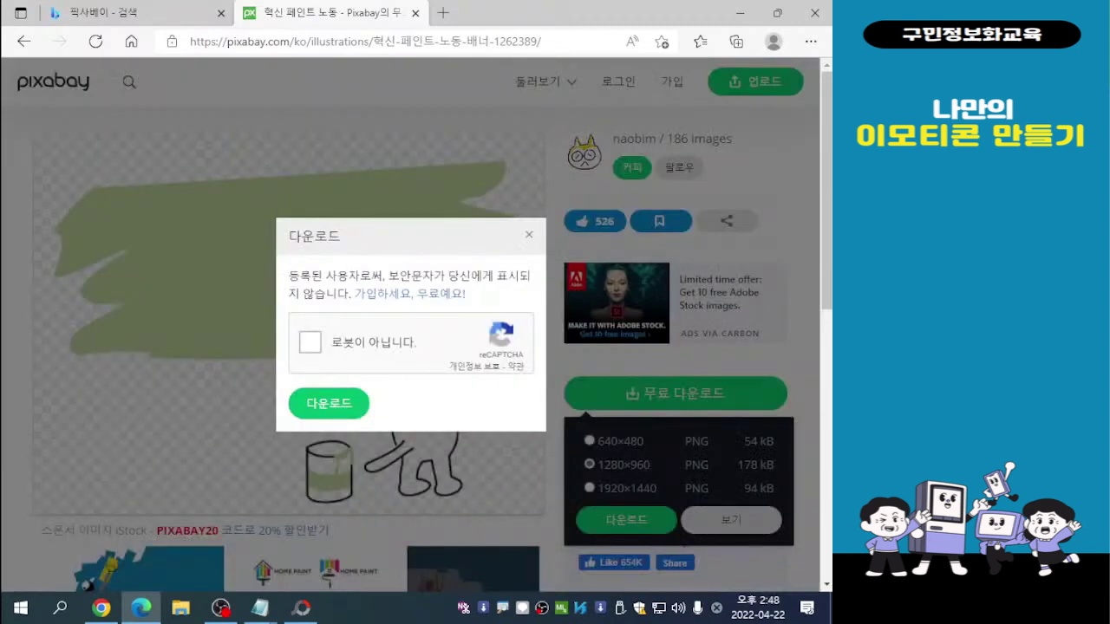
left_click(310, 342)
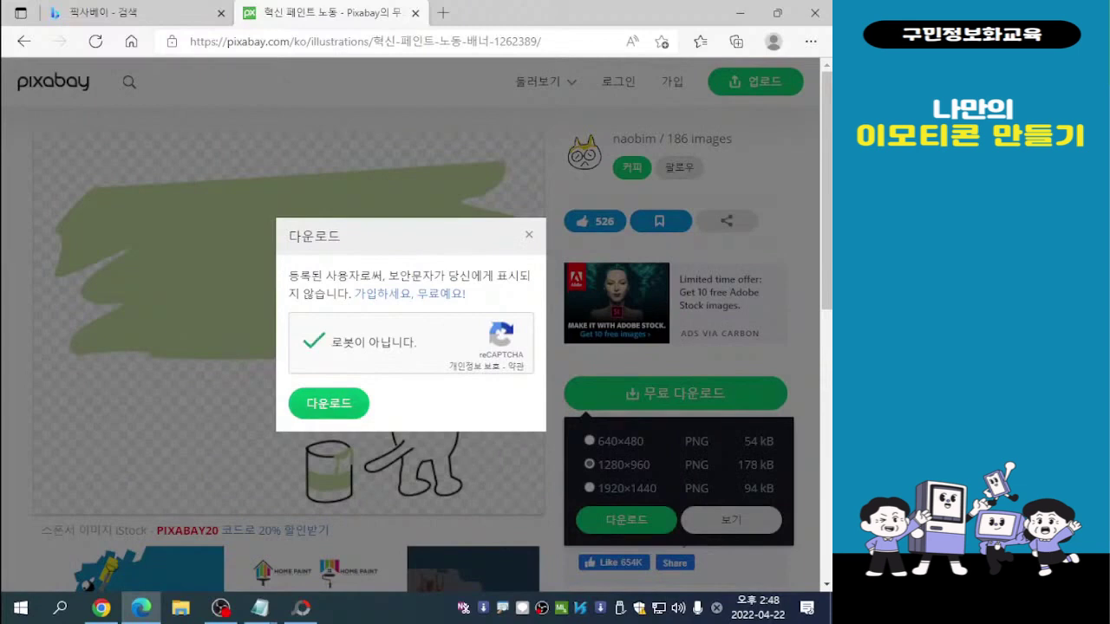
left_click(328, 403)
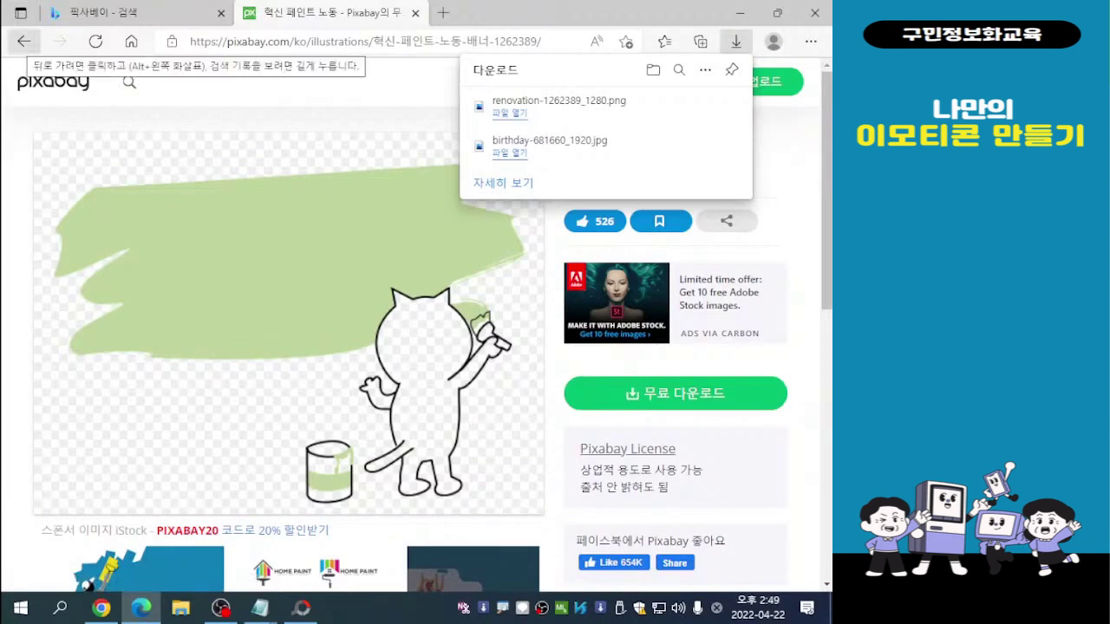
Go back to the 고양이 results and open the illustration of the cat with headphones in an armchair
left_click(23, 41)
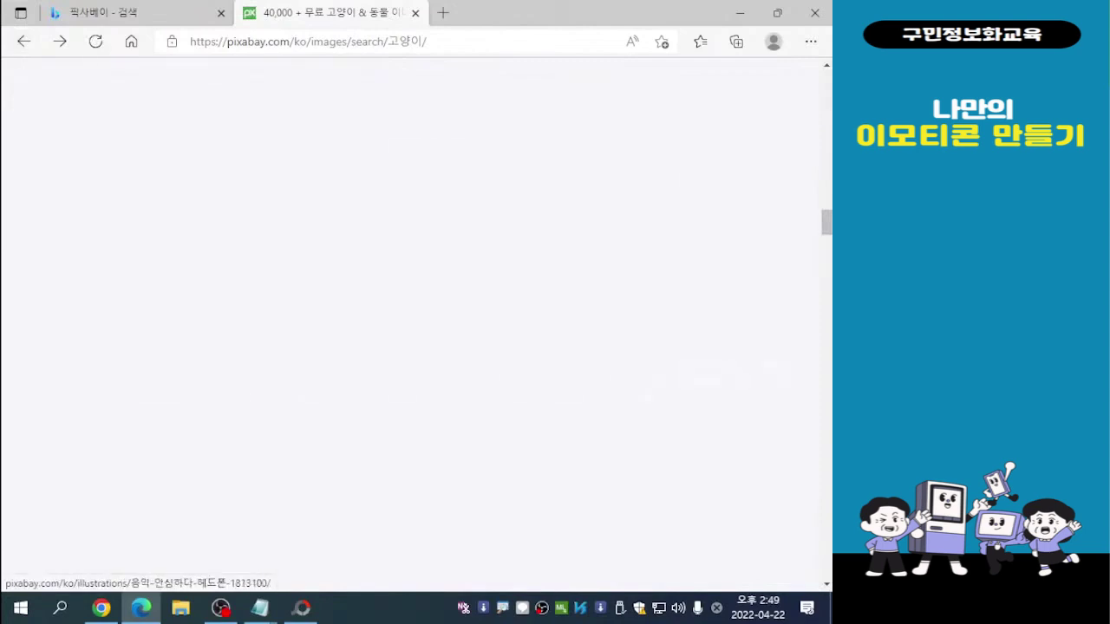
scroll(411, 326, "down", 15)
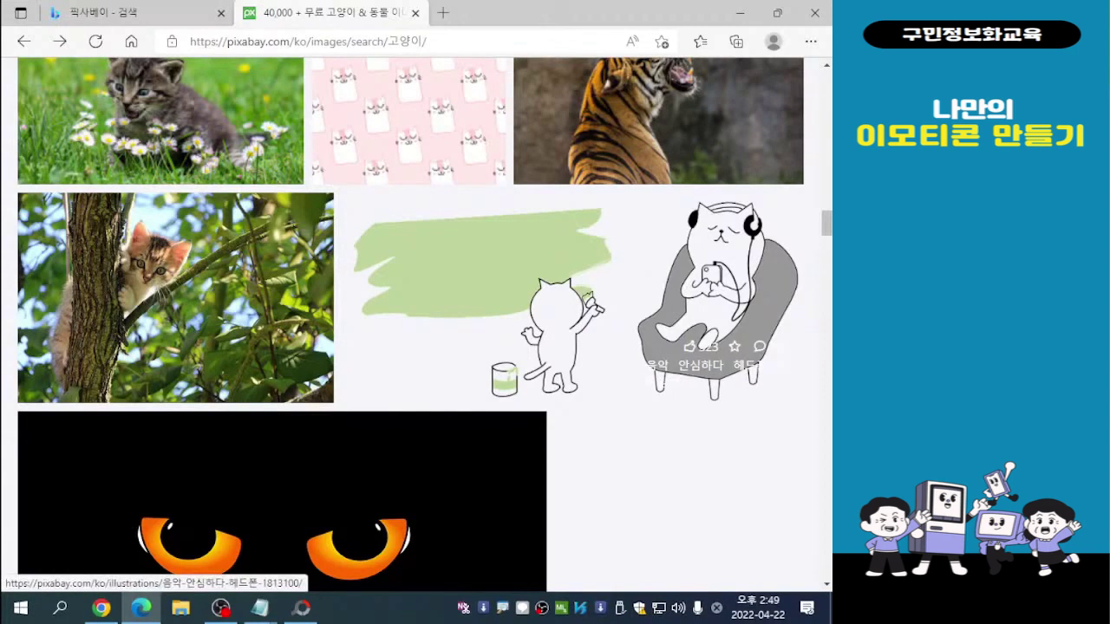
left_click(718, 294)
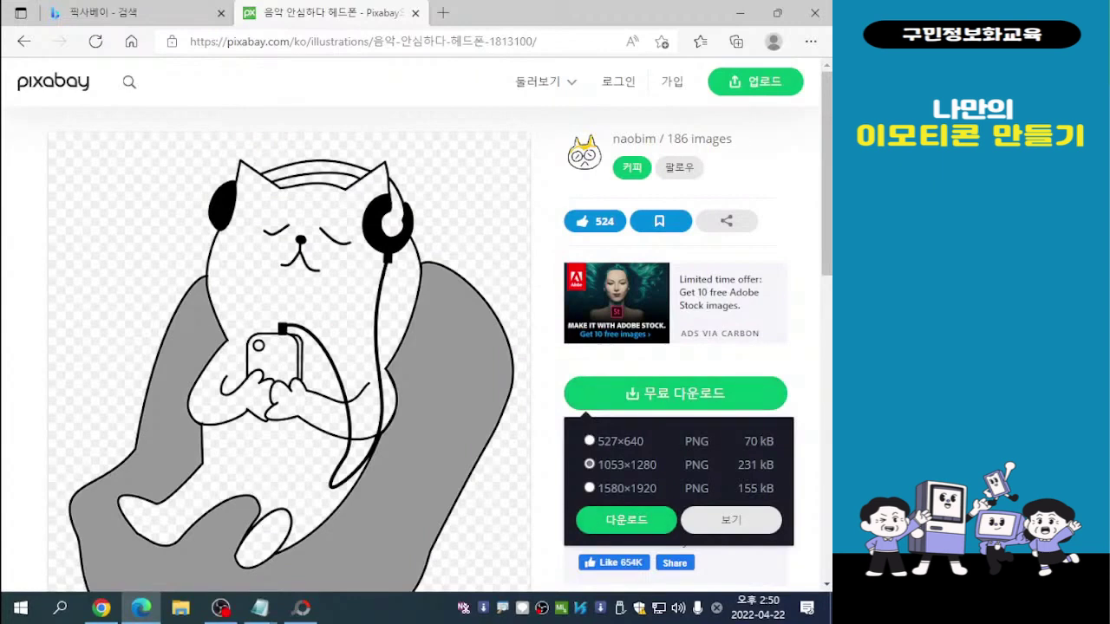
Download the headphone cat illustration as the 1053×1280 PNG, completing the robot check
left_click(626, 520)
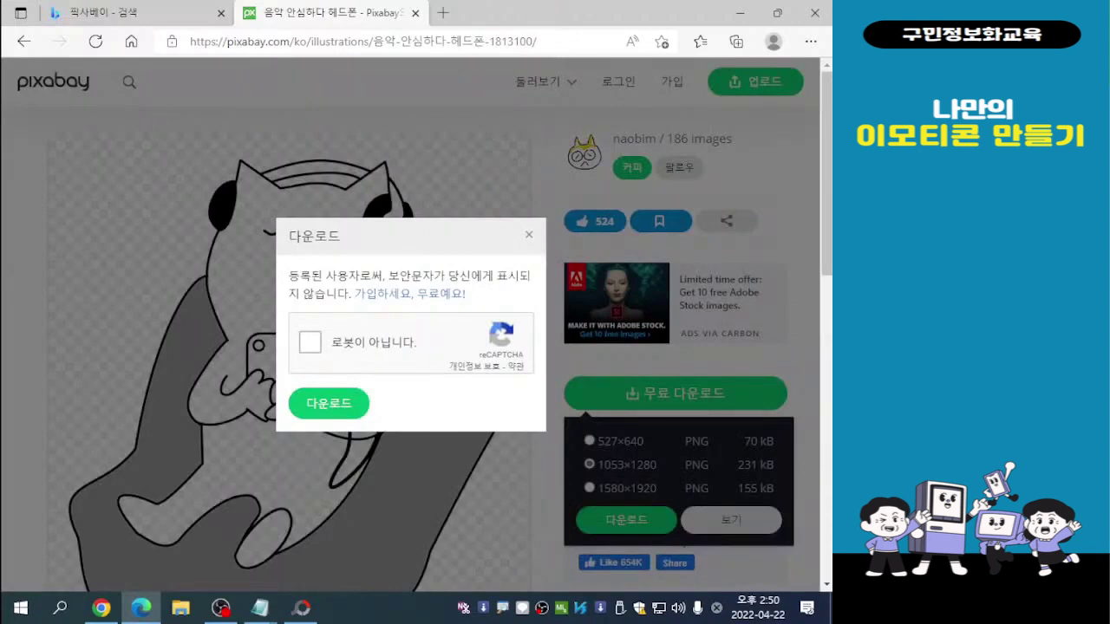
left_click(310, 342)
left_click(328, 403)
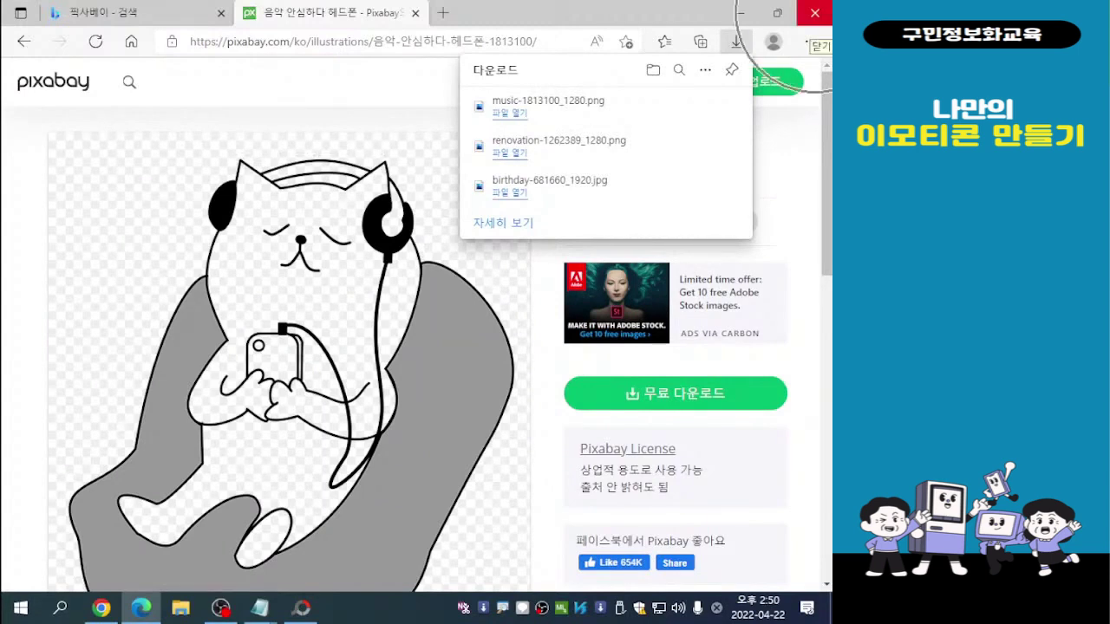
Close the browser and open the 다운로드 folder in File Explorer
left_click(814, 12)
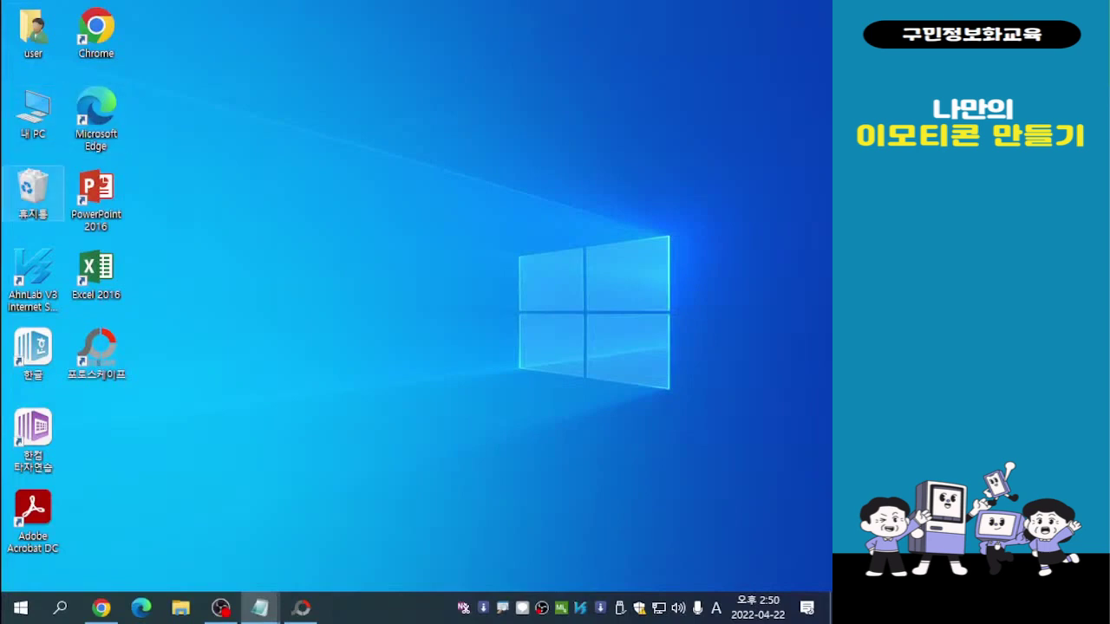
double_click(33, 111)
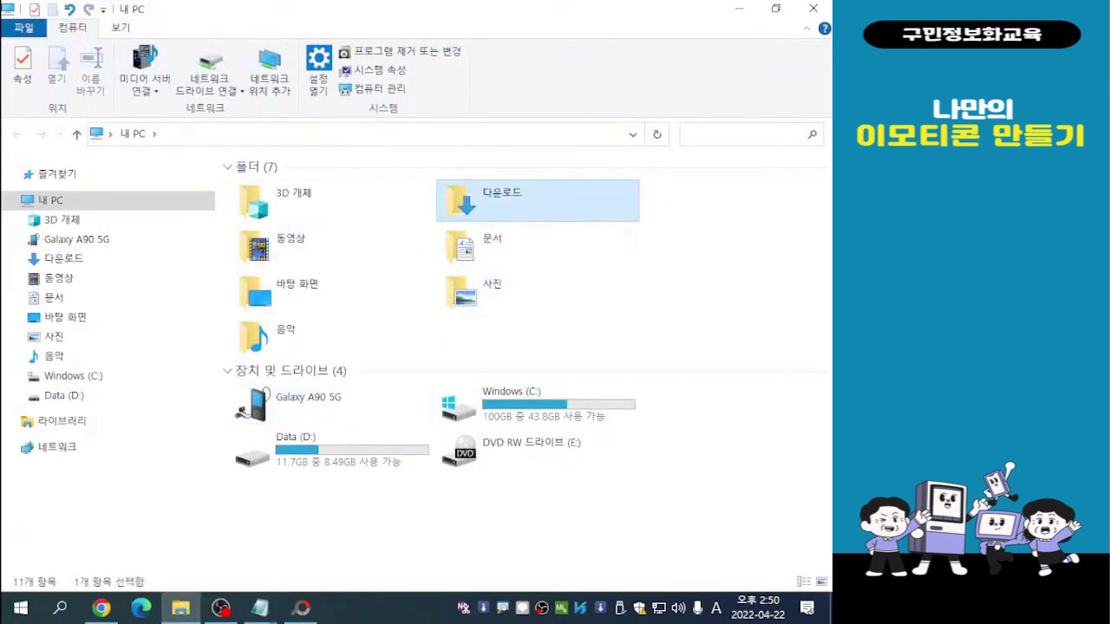
double_click(486, 199)
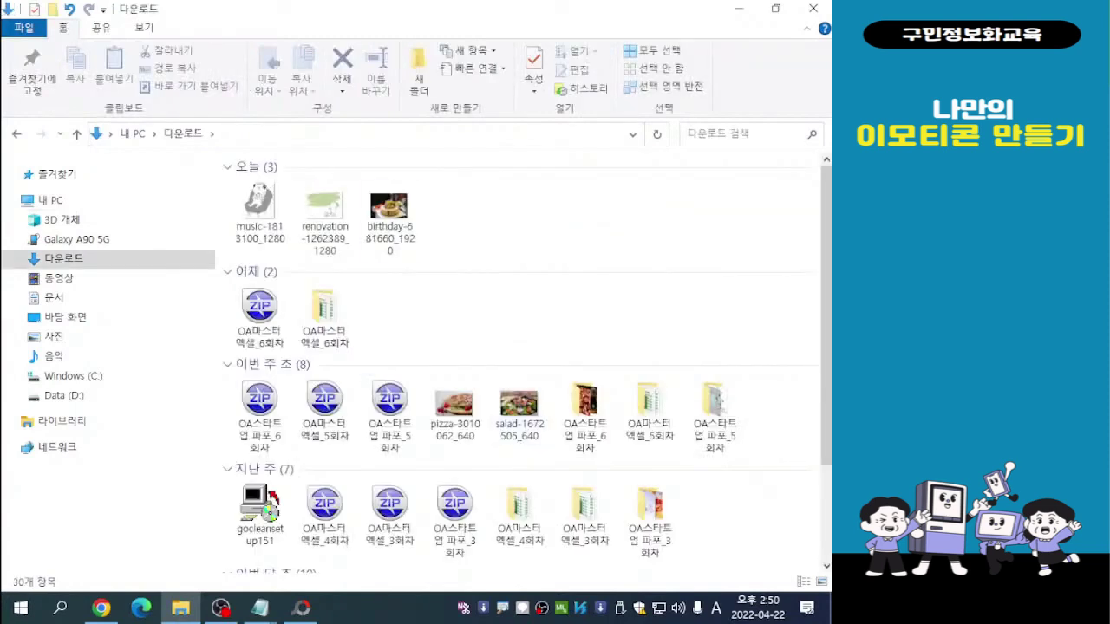
View the three downloaded images full size, from the headphone cat through to the birthday cake photo
double_click(258, 201)
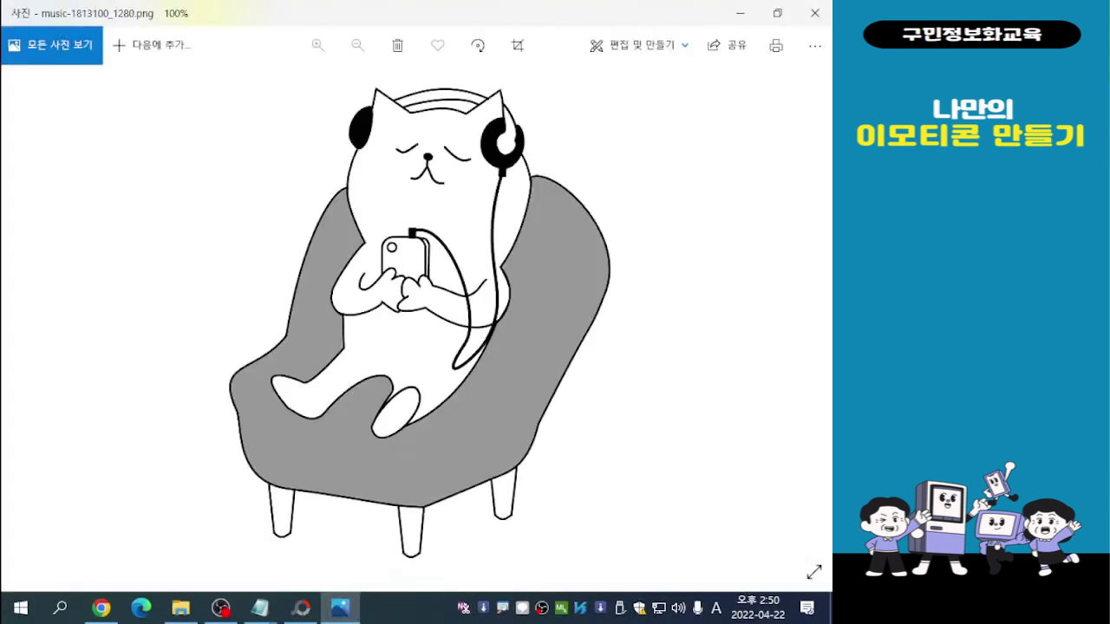
key("Right")
key("Right")
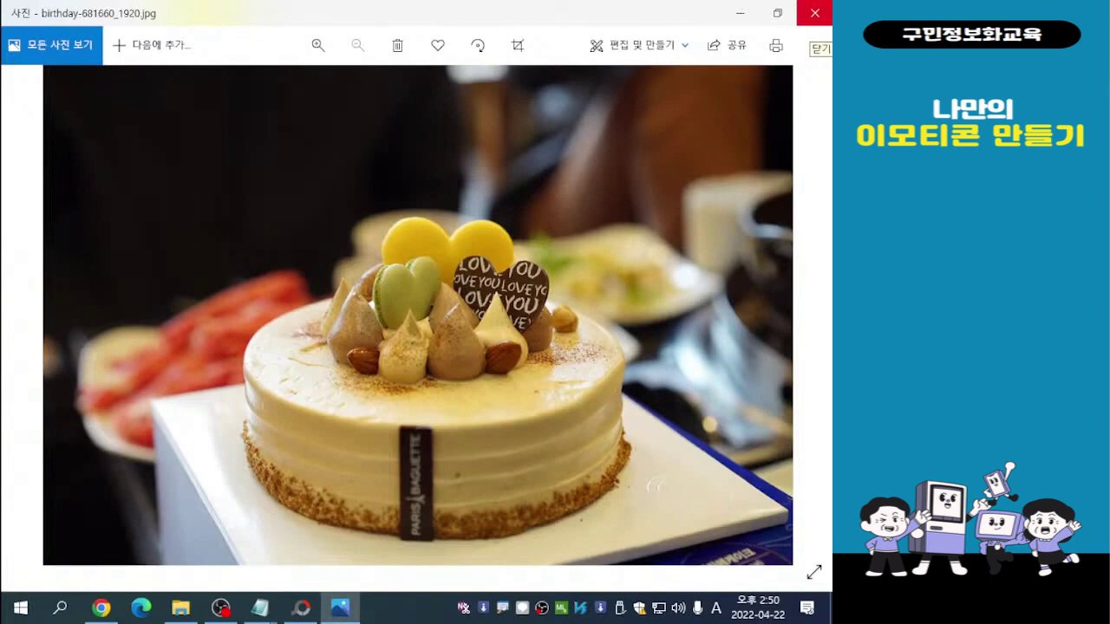
left_click(814, 13)
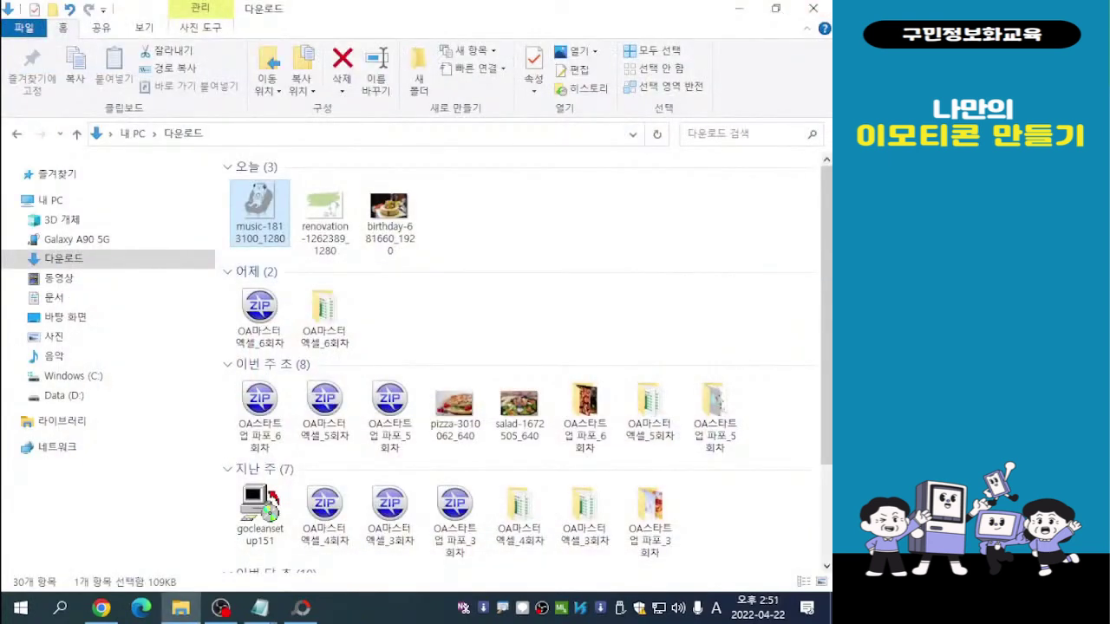
key("Escape")
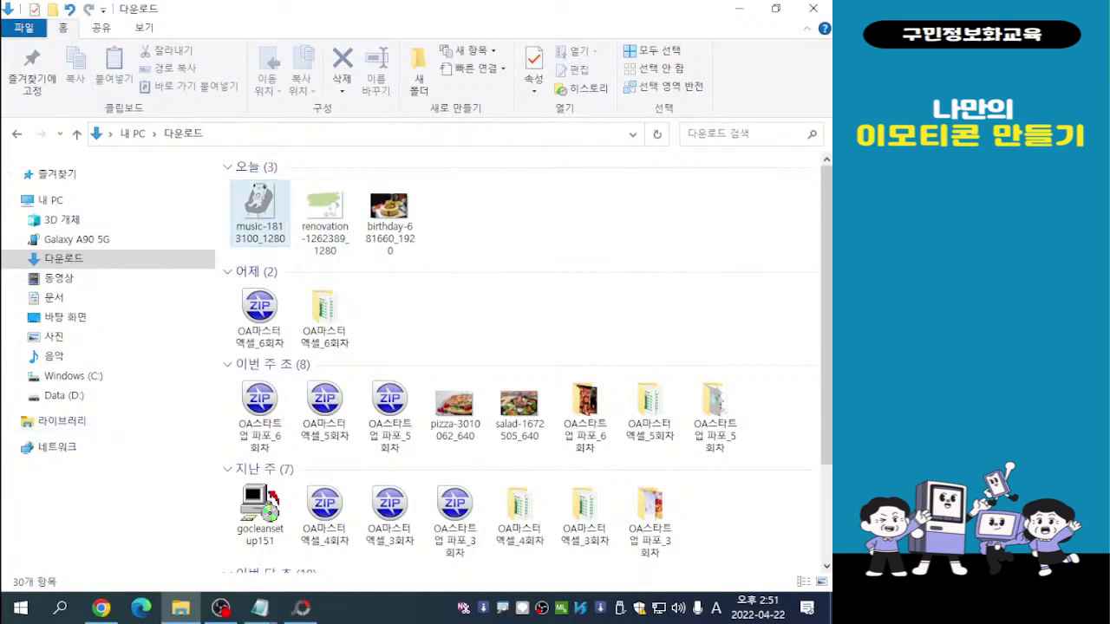
Move today's three downloaded images from 다운로드 into the 나만의 이모티콘 folder inside 사진
left_click(260, 208)
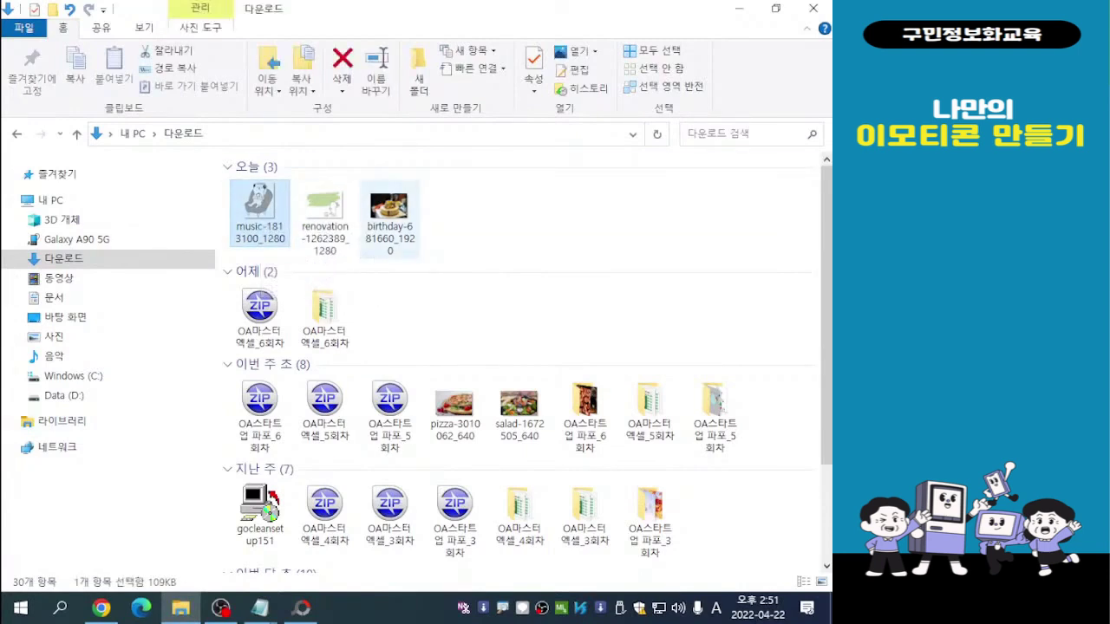
left_click(389, 217, "shift")
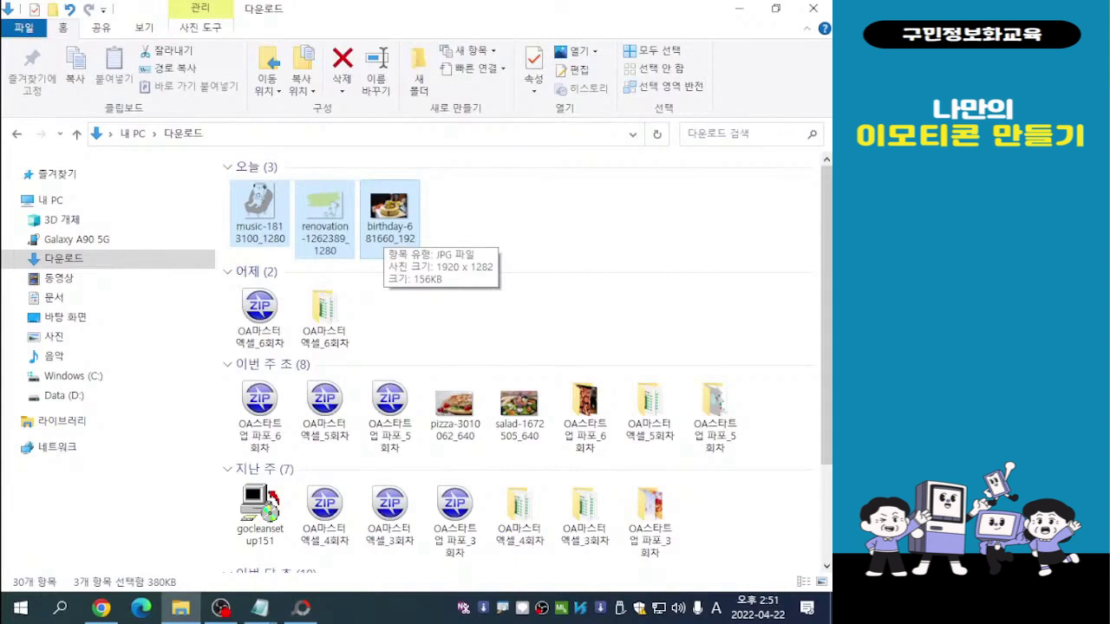
right_click(384, 210)
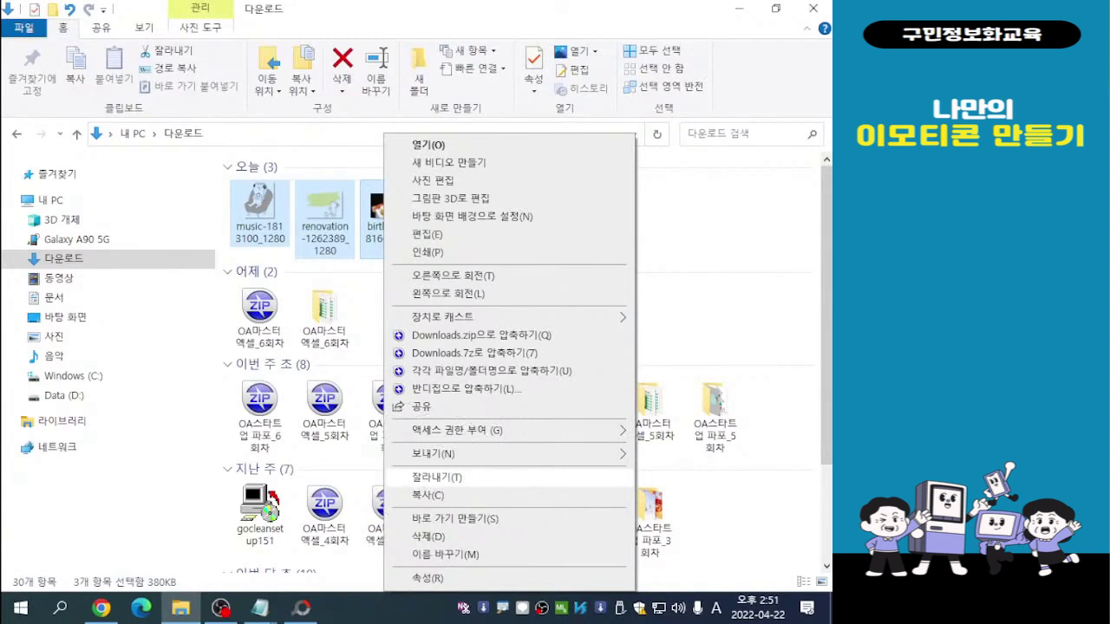
left_click(436, 476)
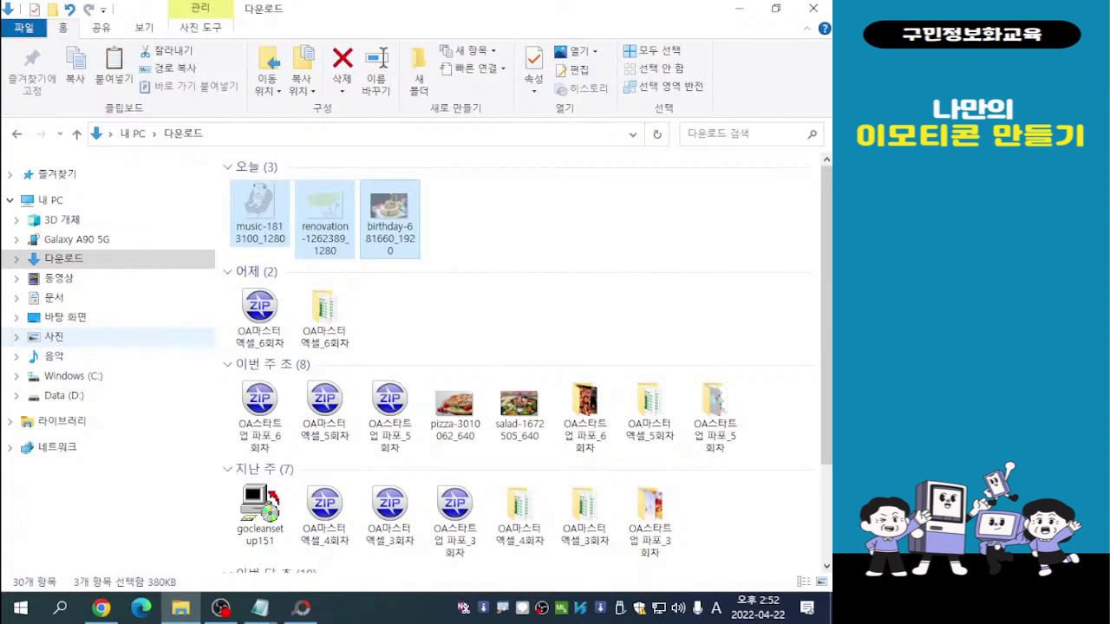
left_click(55, 340)
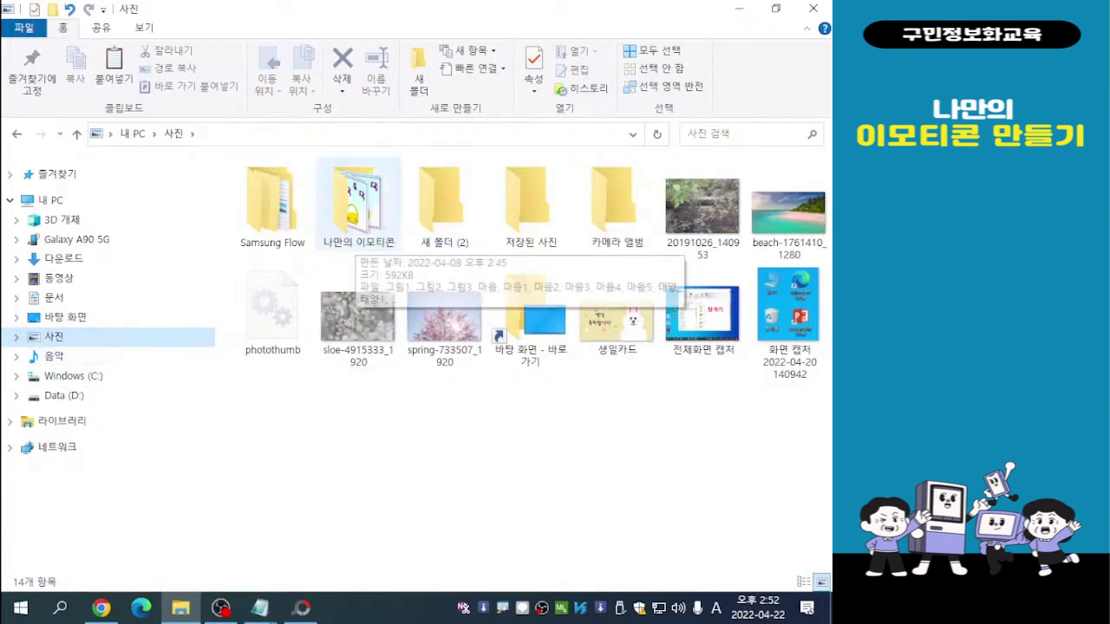
double_click(358, 203)
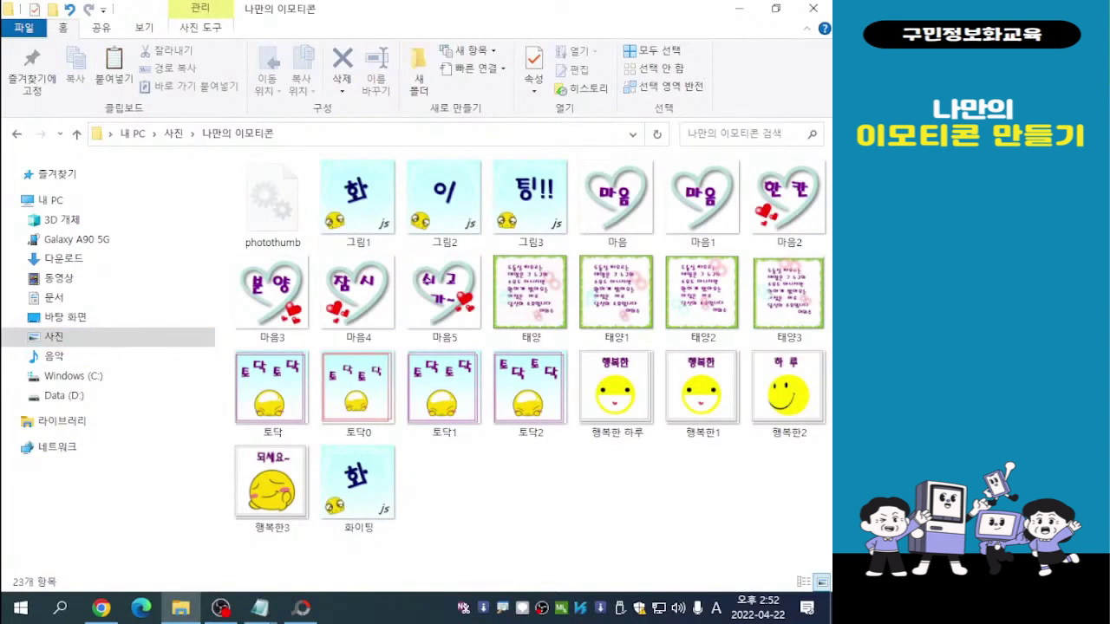
right_click(491, 244)
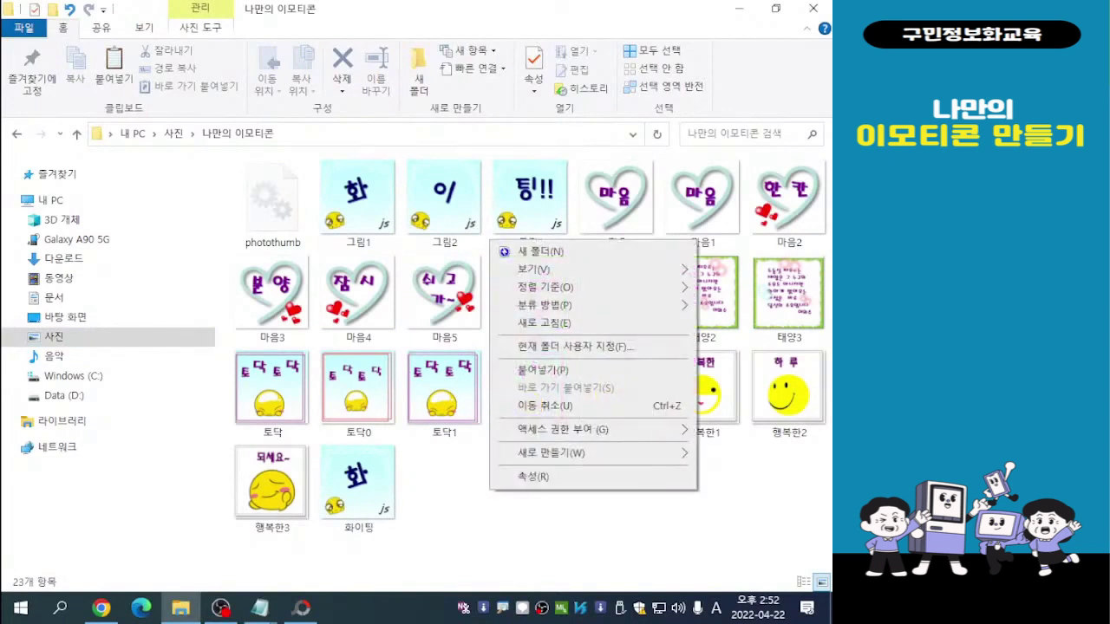
left_click(537, 371)
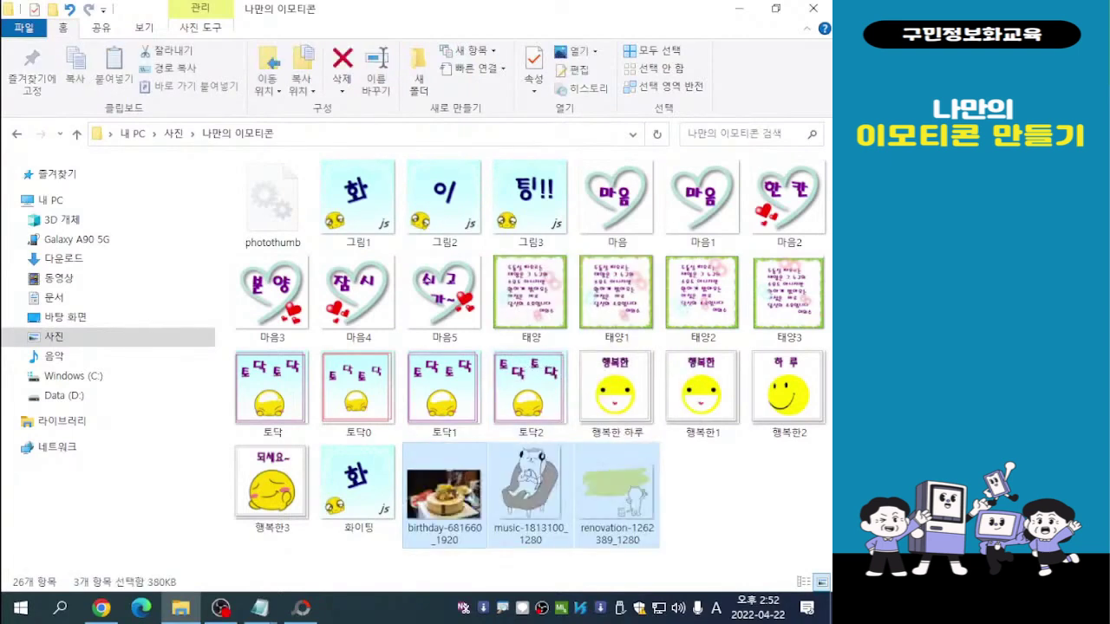
key("Escape")
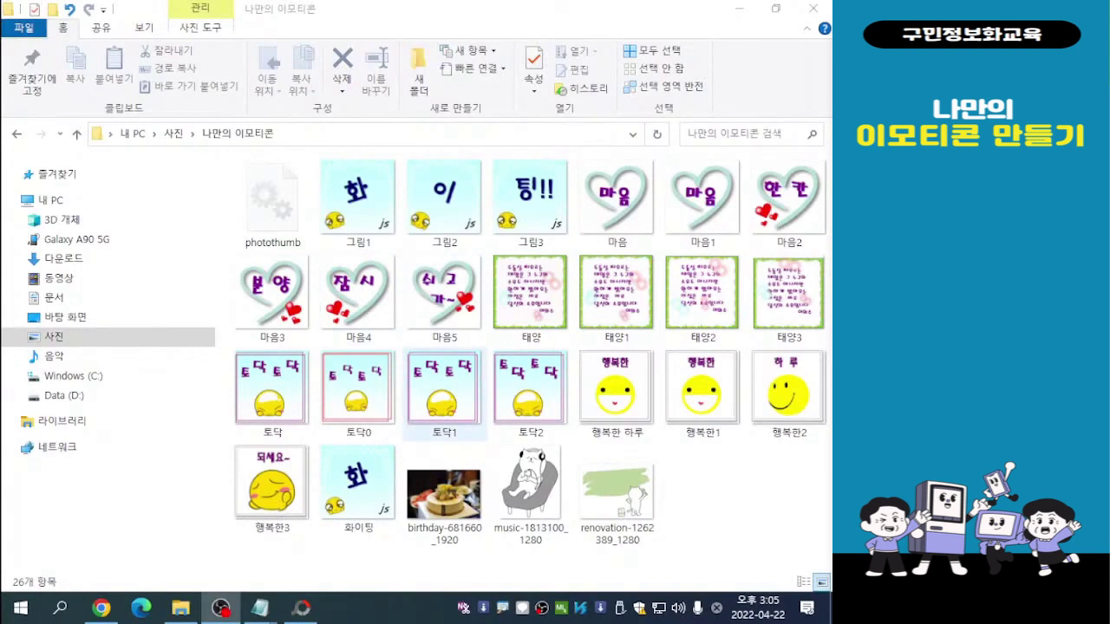
Close the folder window and reopen the 나만의 이모티콘 folder inside 사진 from 내 PC
left_click(812, 9)
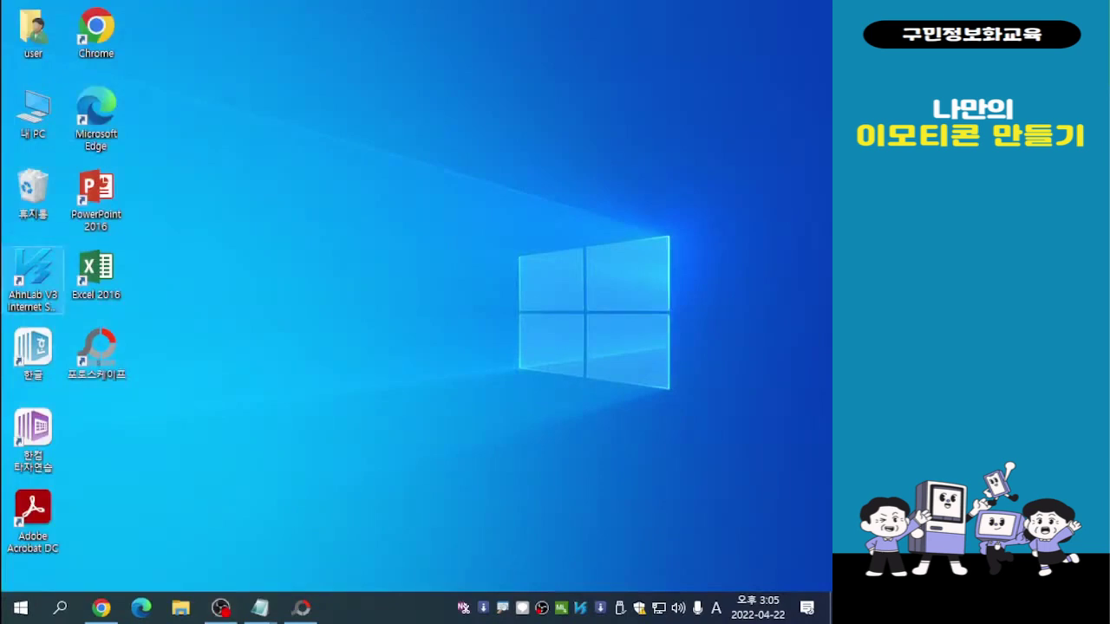
double_click(33, 111)
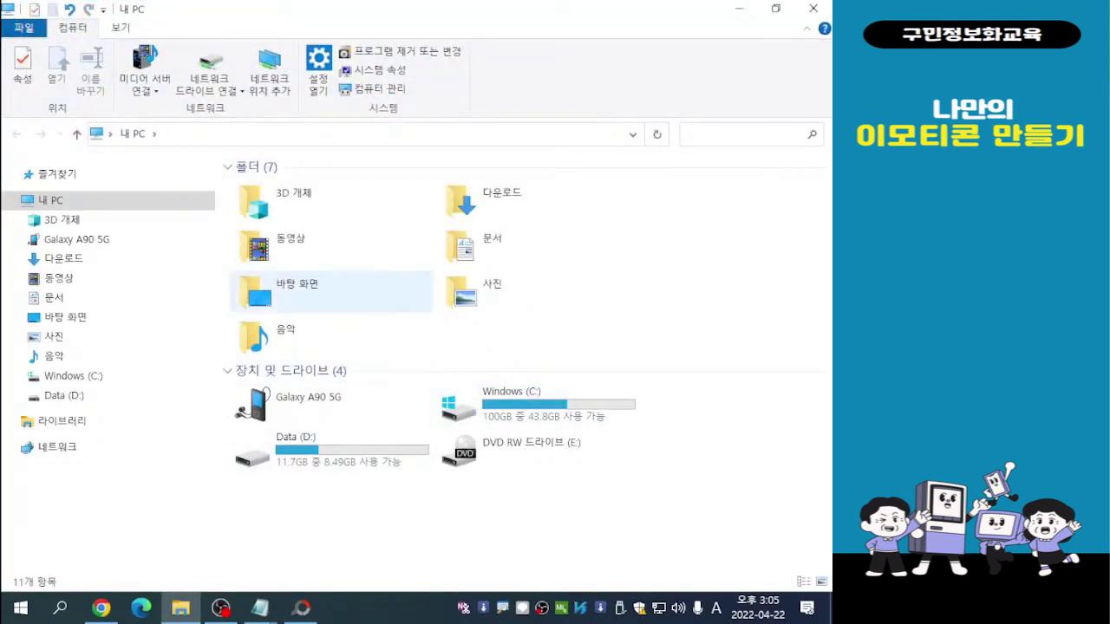
double_click(485, 290)
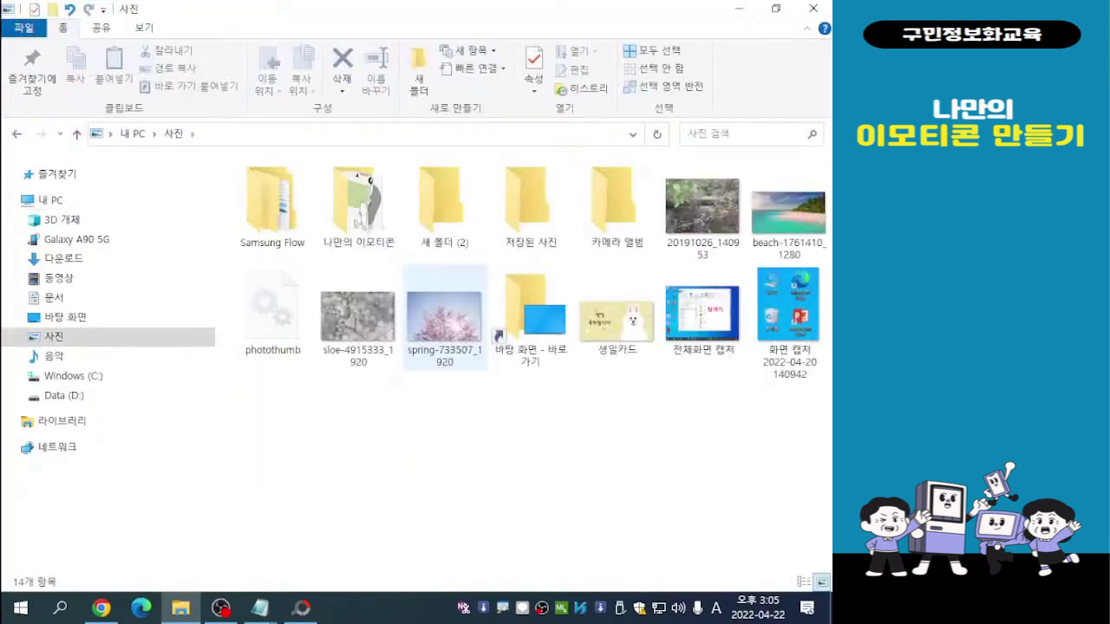
double_click(358, 204)
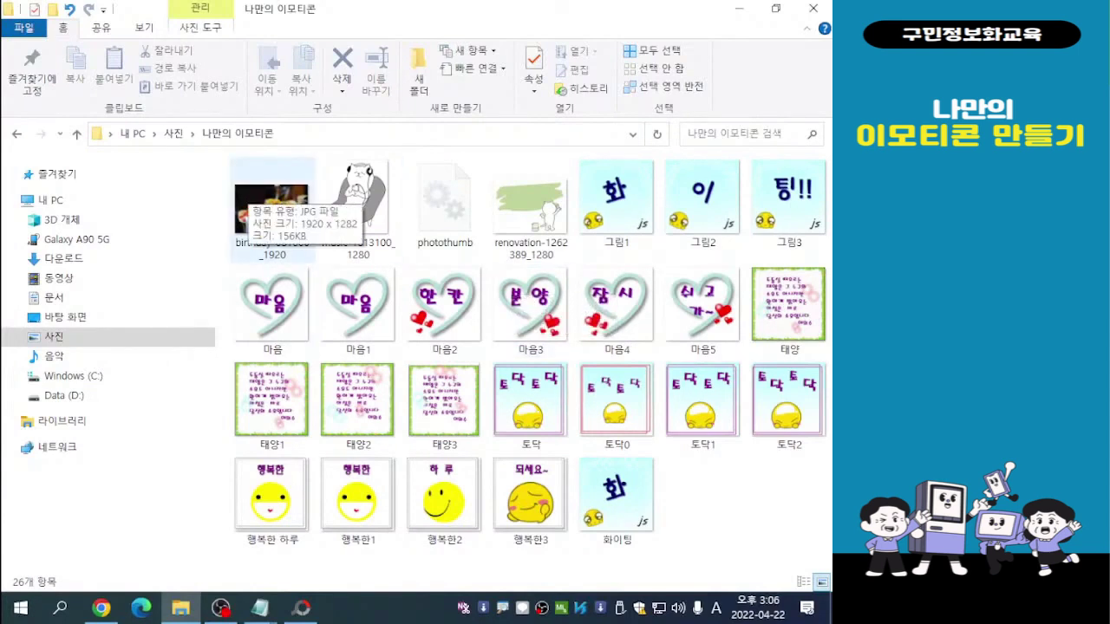
Rename the birthday cake photo as 케잌
left_click(251, 196)
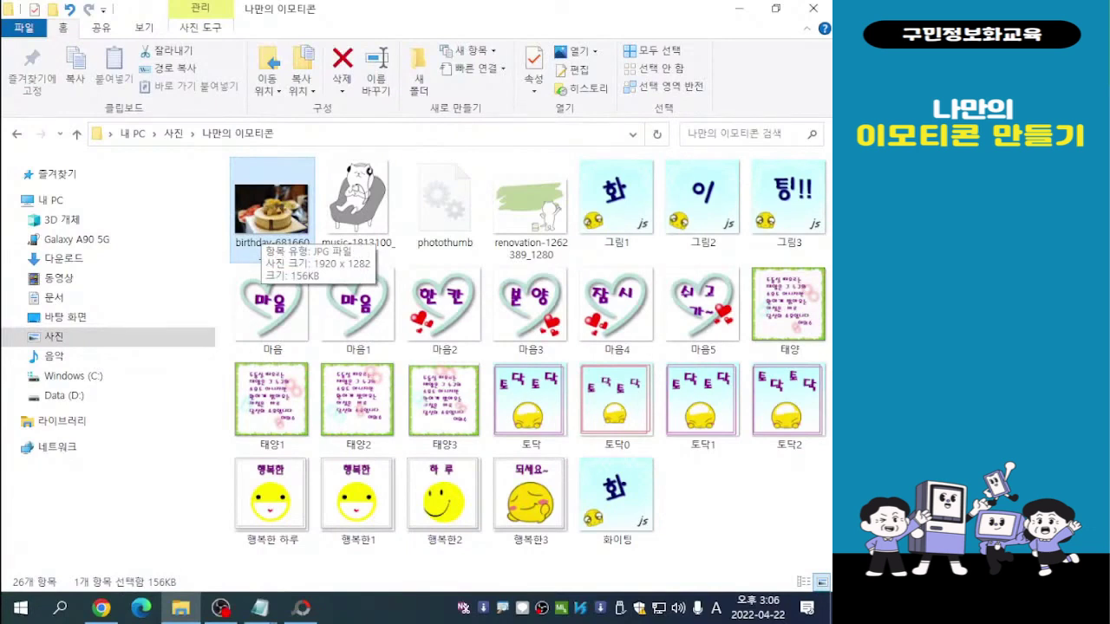
key("F2")
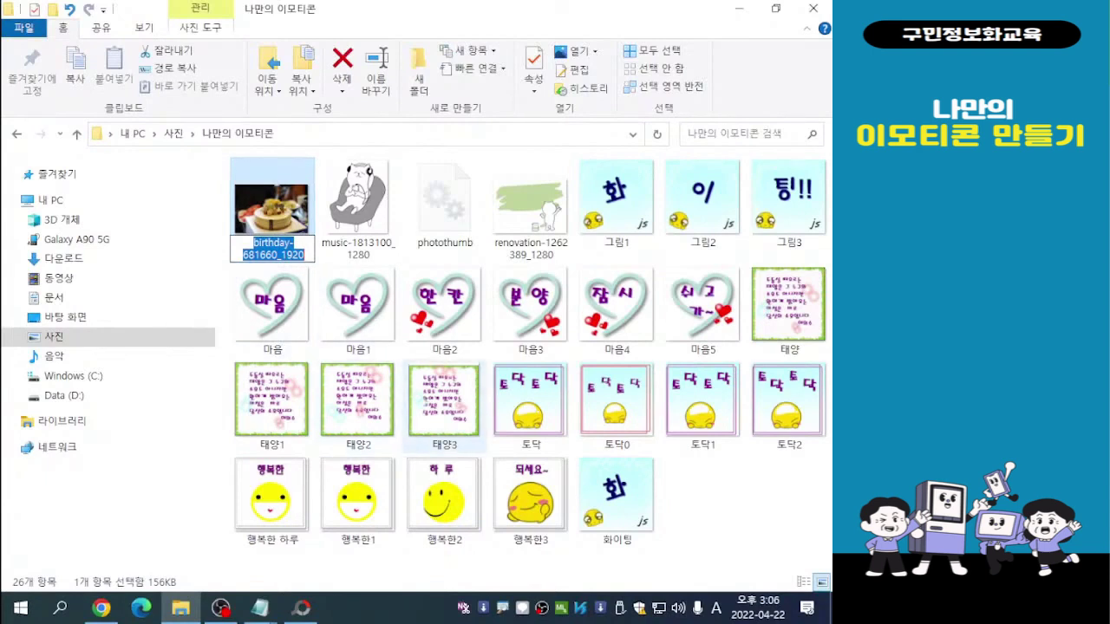
type("zp")
key("BackSpace")
key("BackSpace")
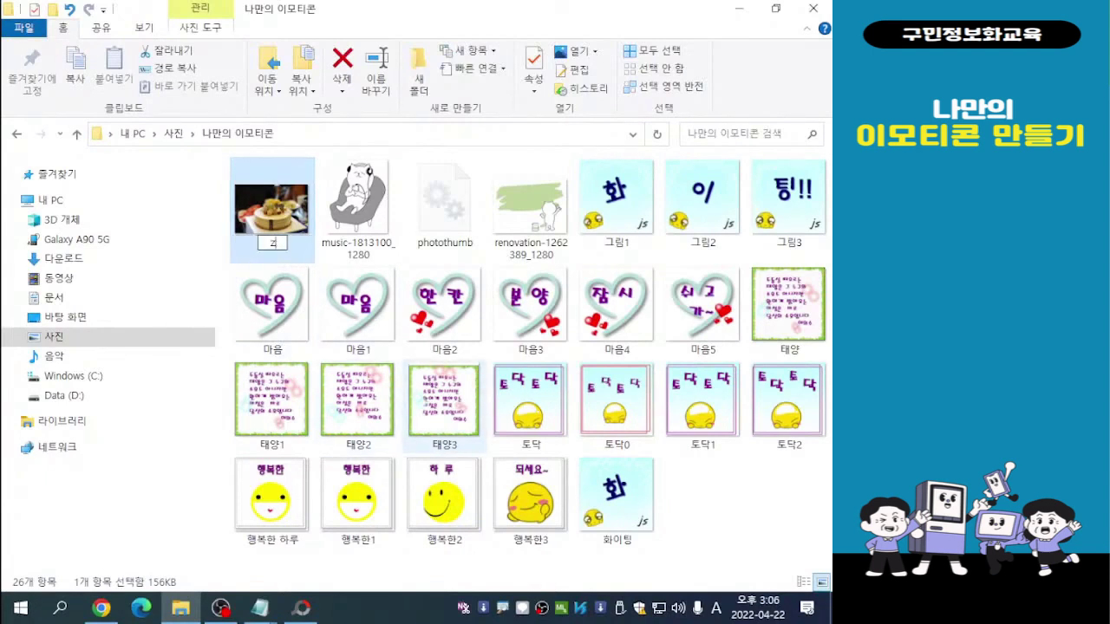
key("Hangul")
type("케잌")
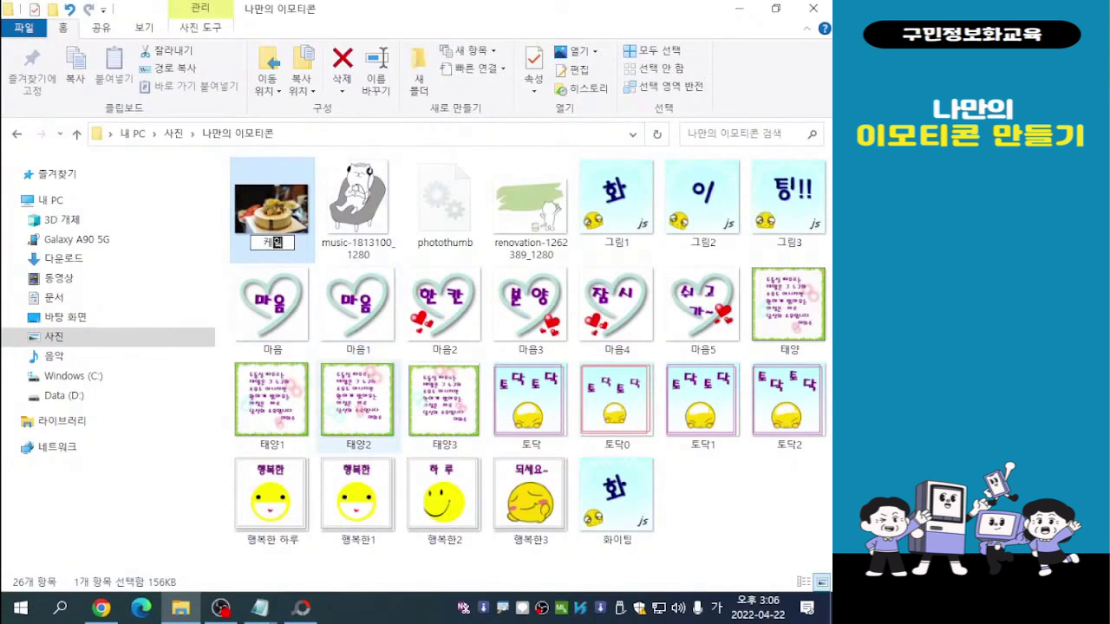
key("Return")
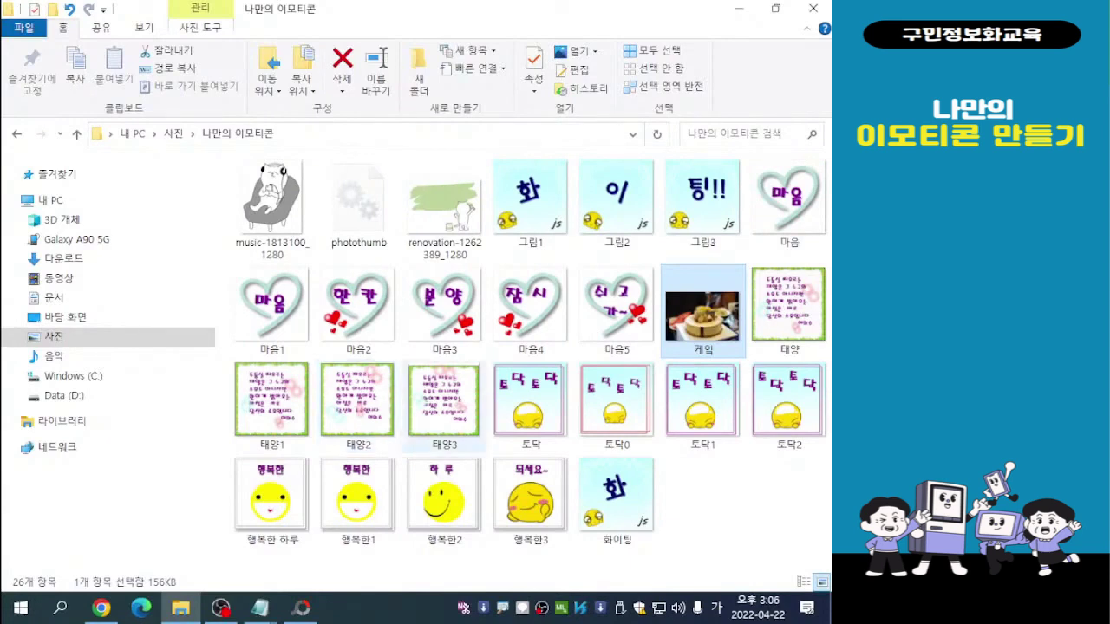
key("Escape")
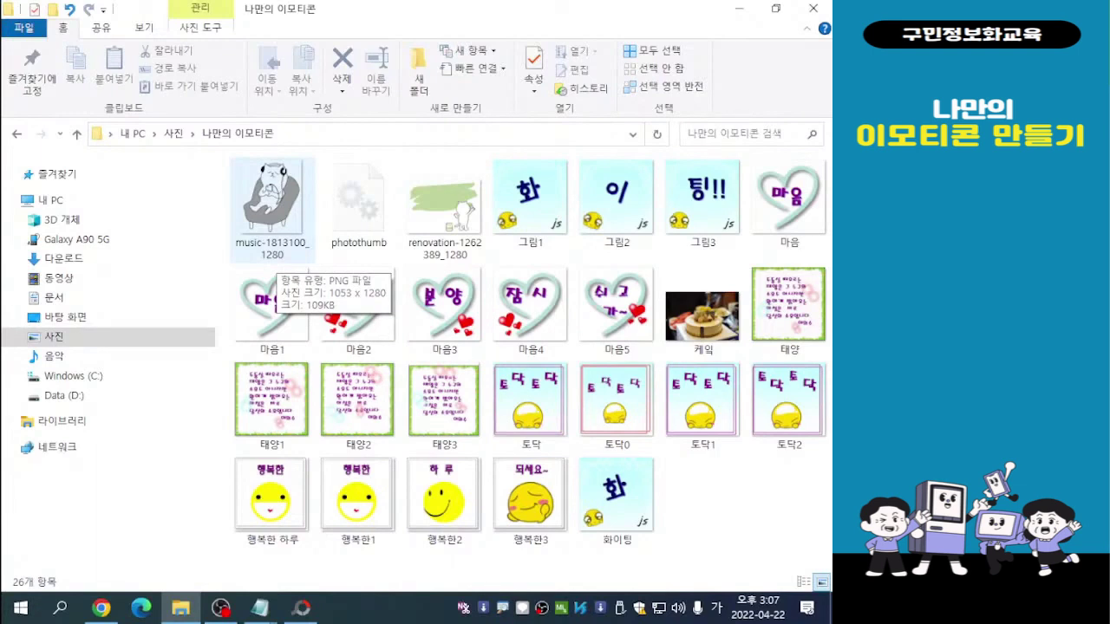
Rename the headphone cat image as 고양이
left_click(272, 210)
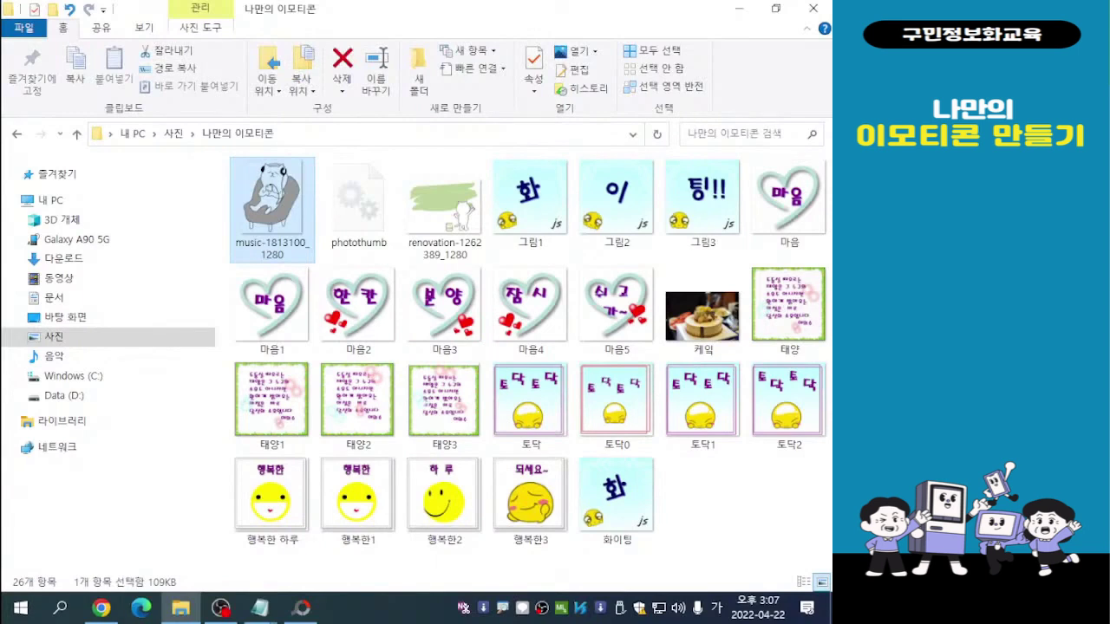
key("F2")
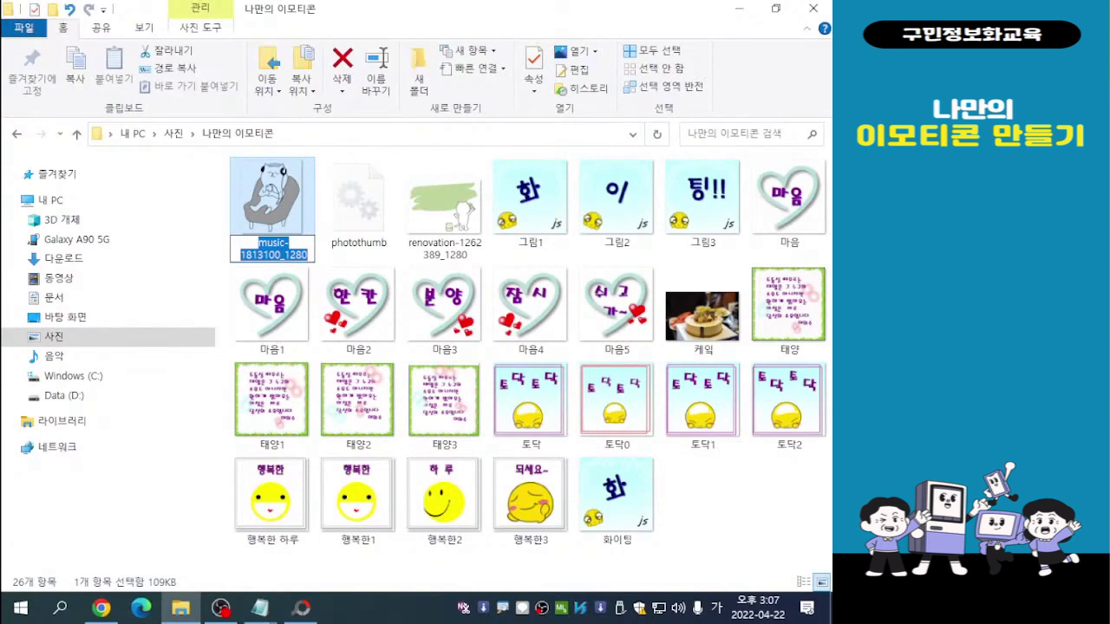
type("고양이")
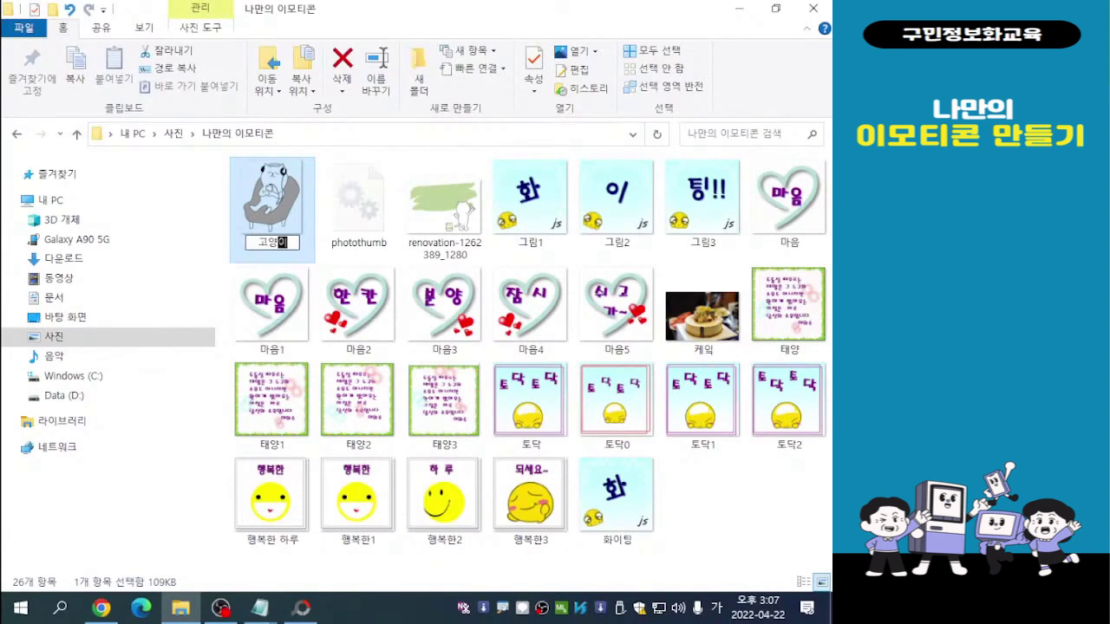
key("Return")
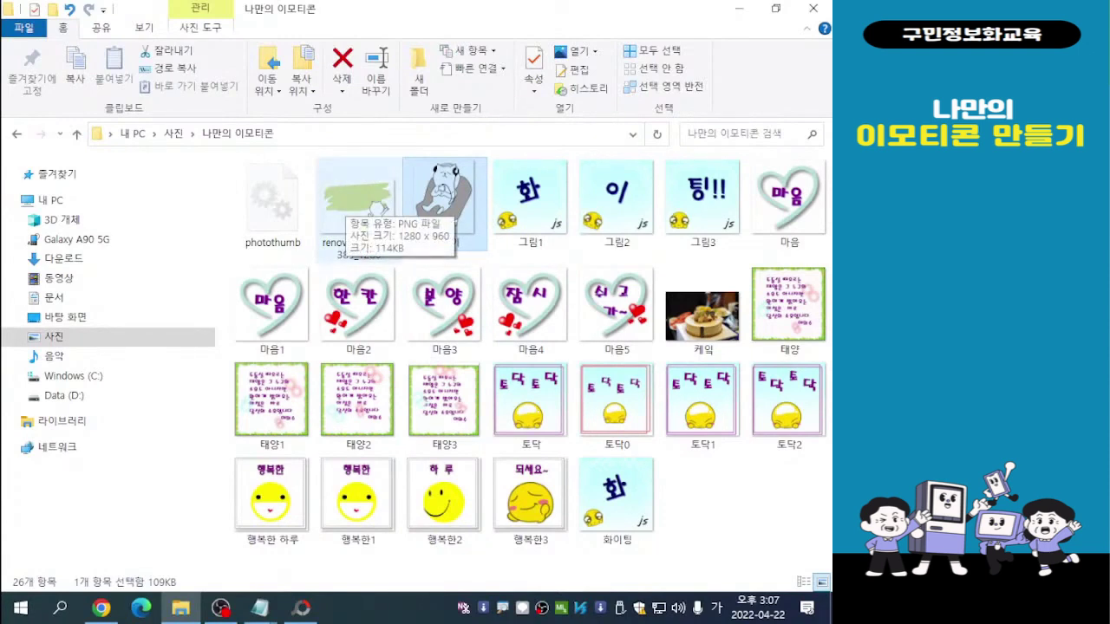
Rename the image of the cat painting a green banner as 고양이1
left_click(347, 201)
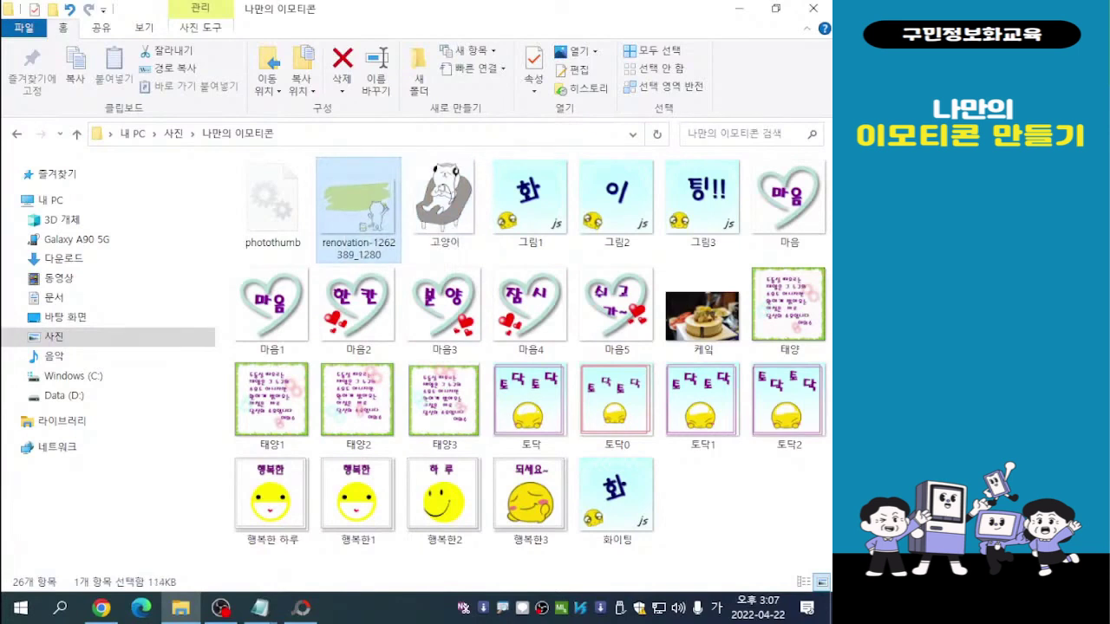
key("F2")
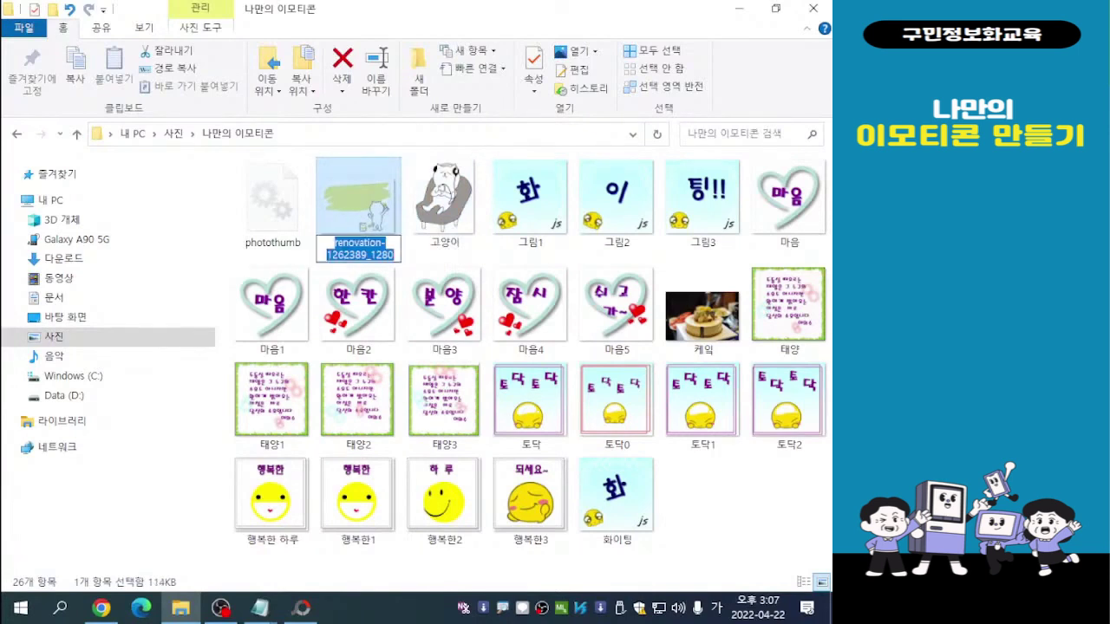
type("고양이")
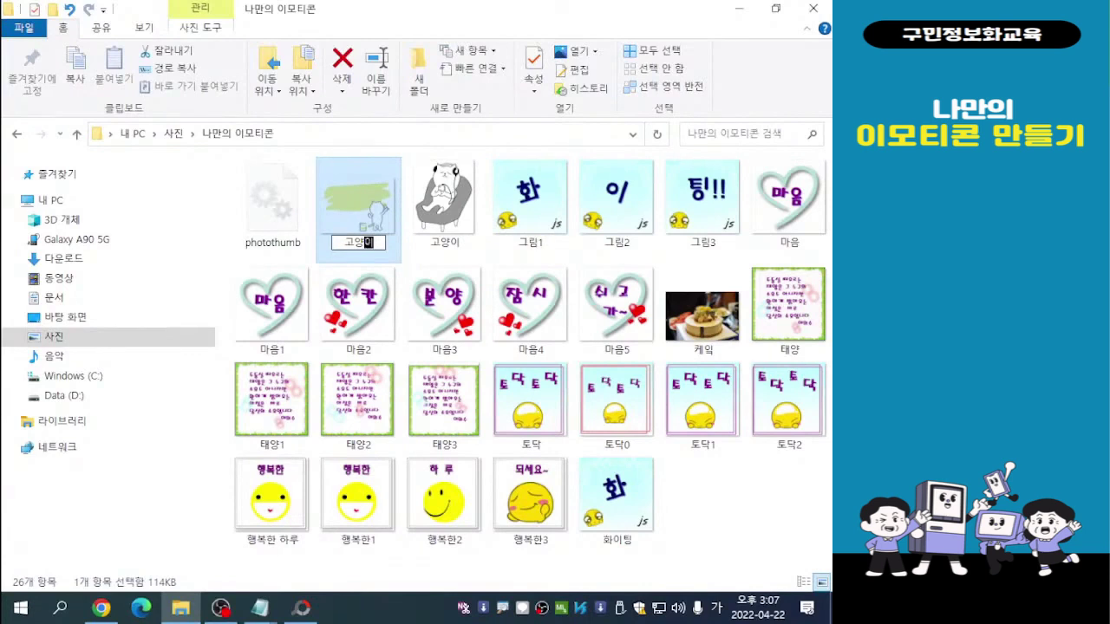
type("1")
key("Return")
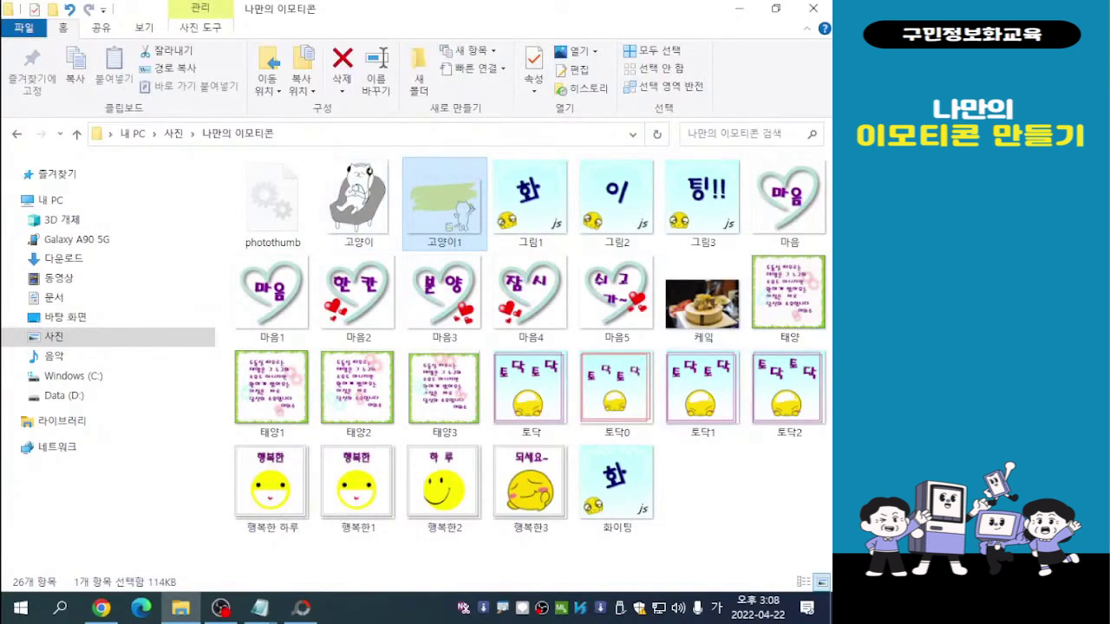
key("Escape")
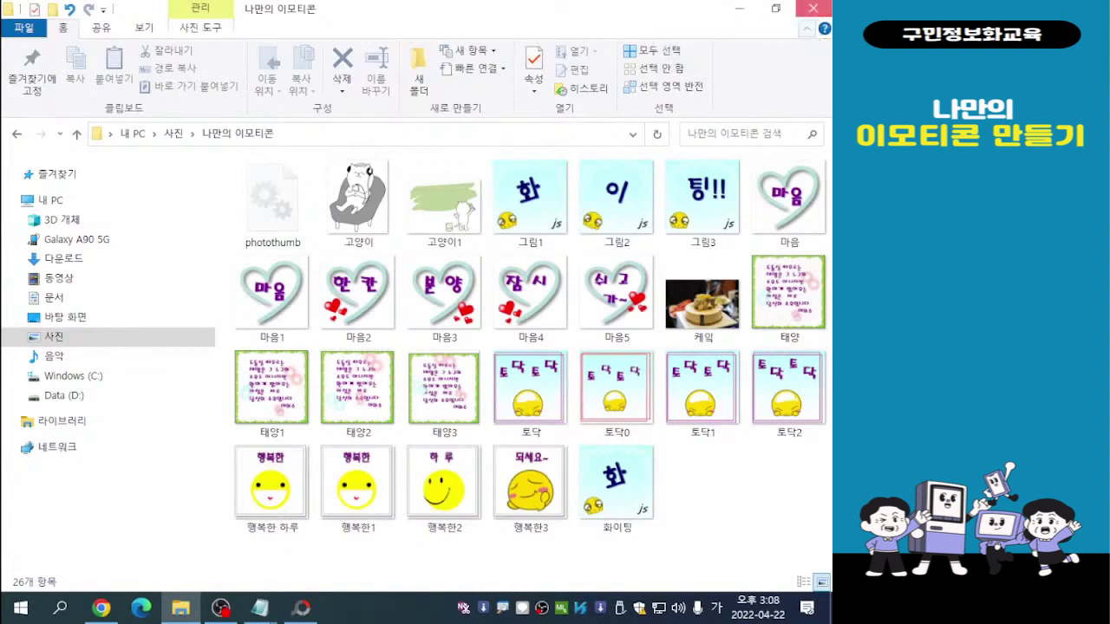
Close the picture folder window and switch to PhotoScape's photo editor (사진편집)
left_click(813, 9)
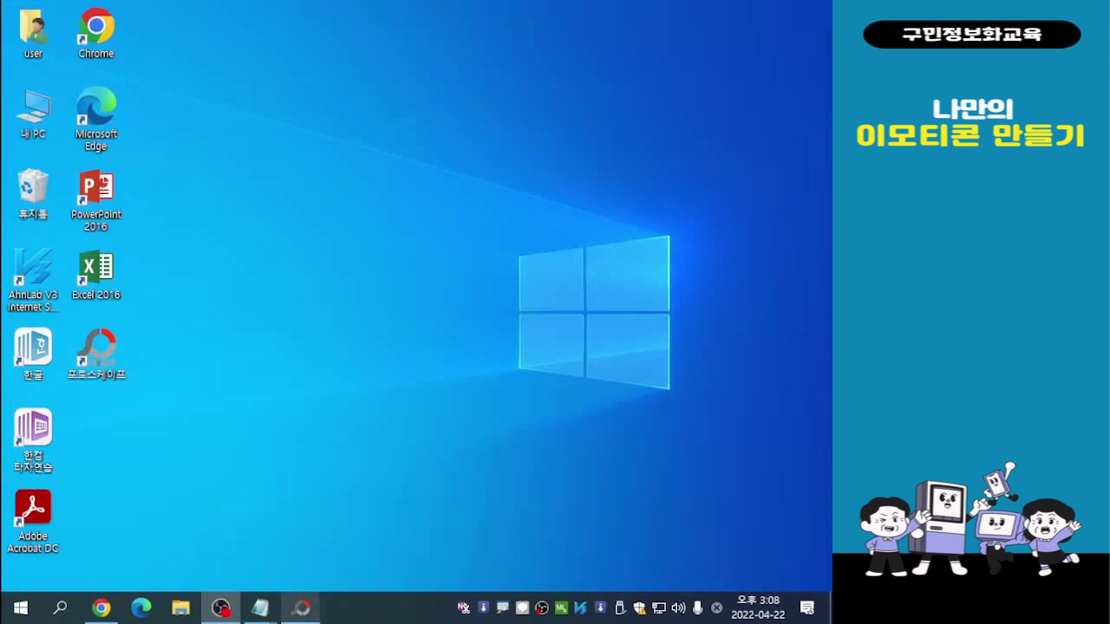
mouse_move(300, 607)
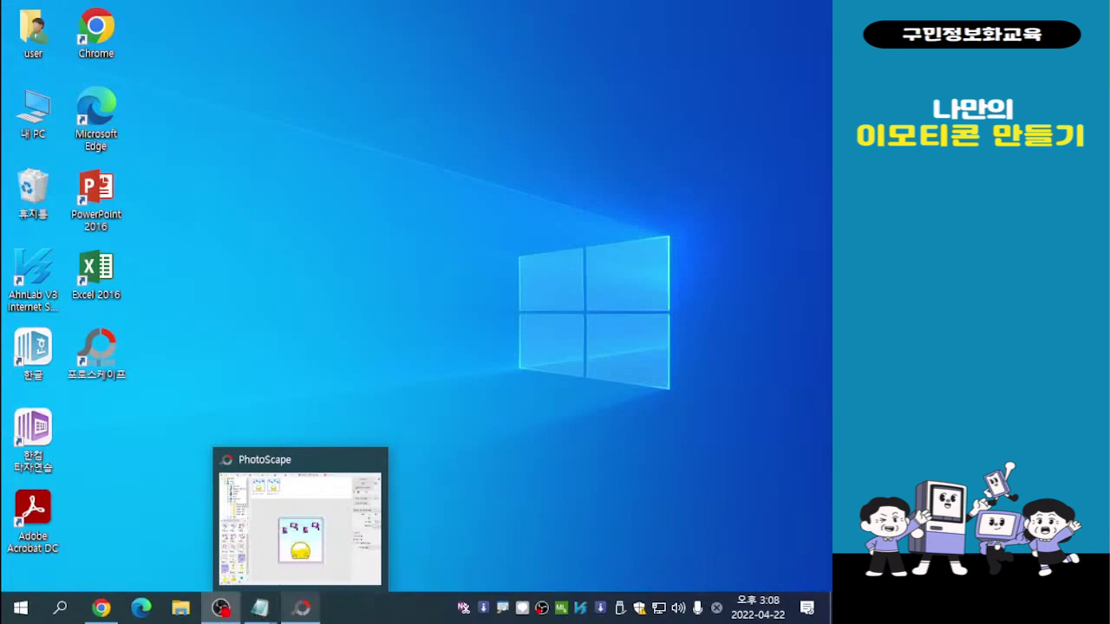
left_click(302, 607)
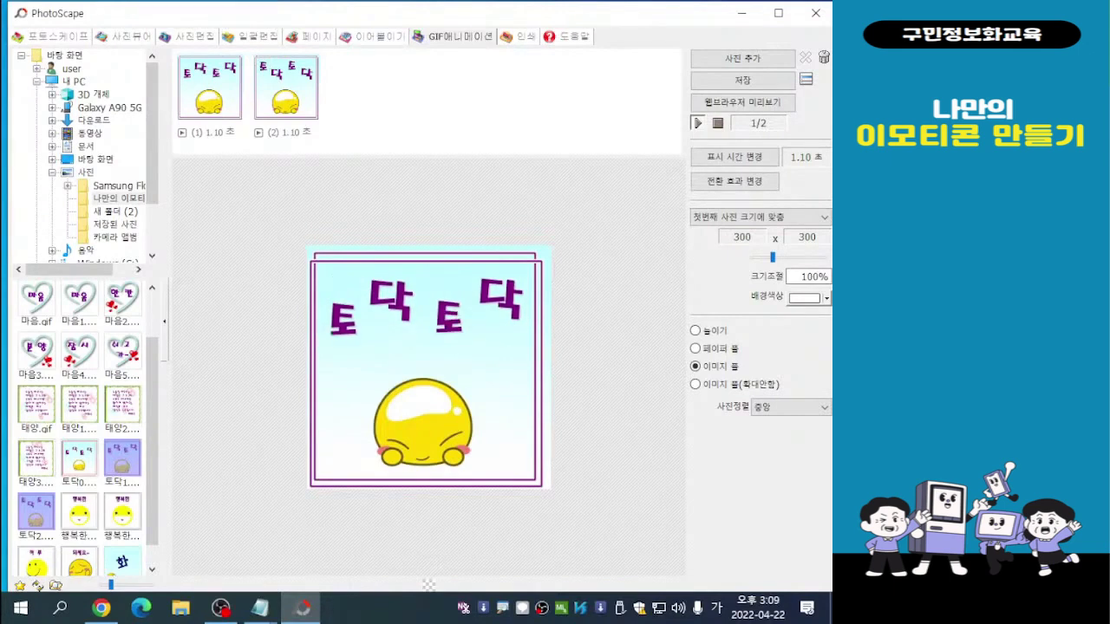
left_click(187, 37)
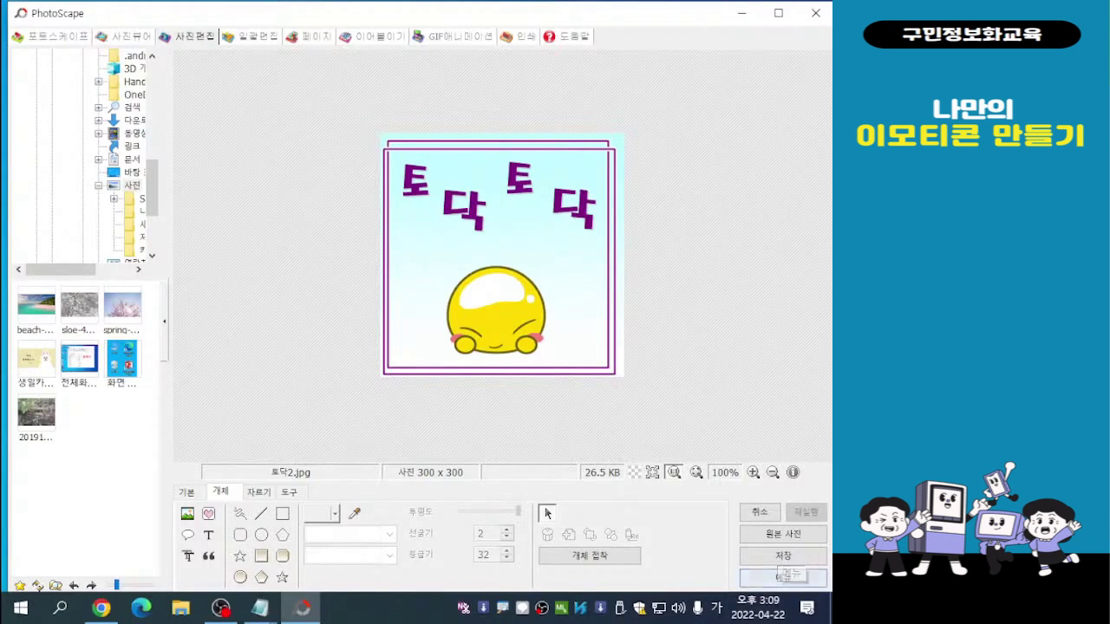
left_click(783, 577)
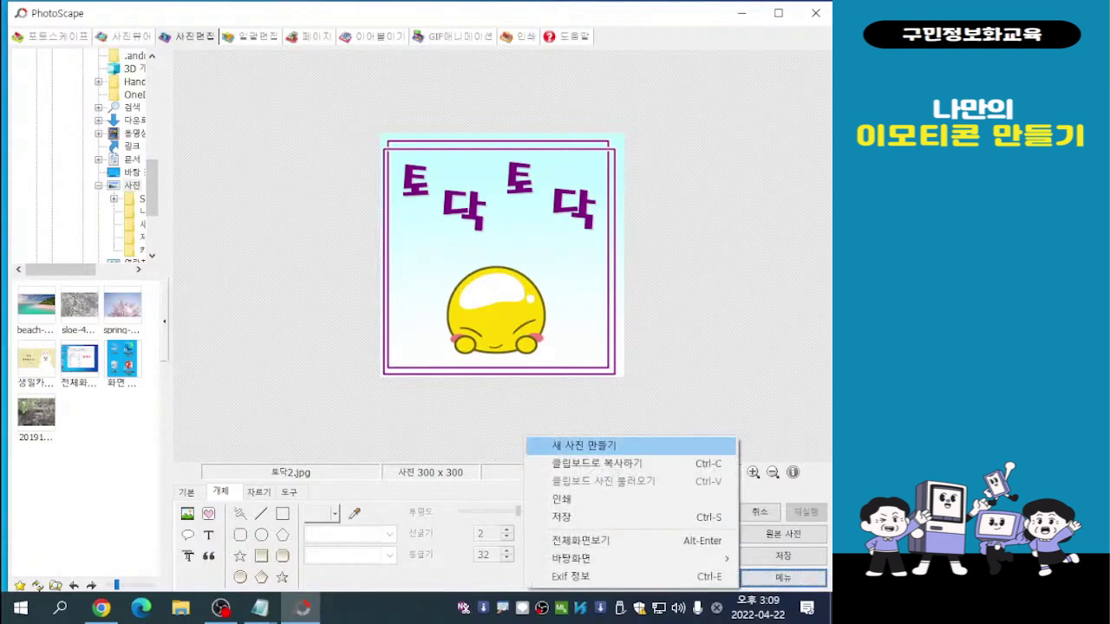
key("Return")
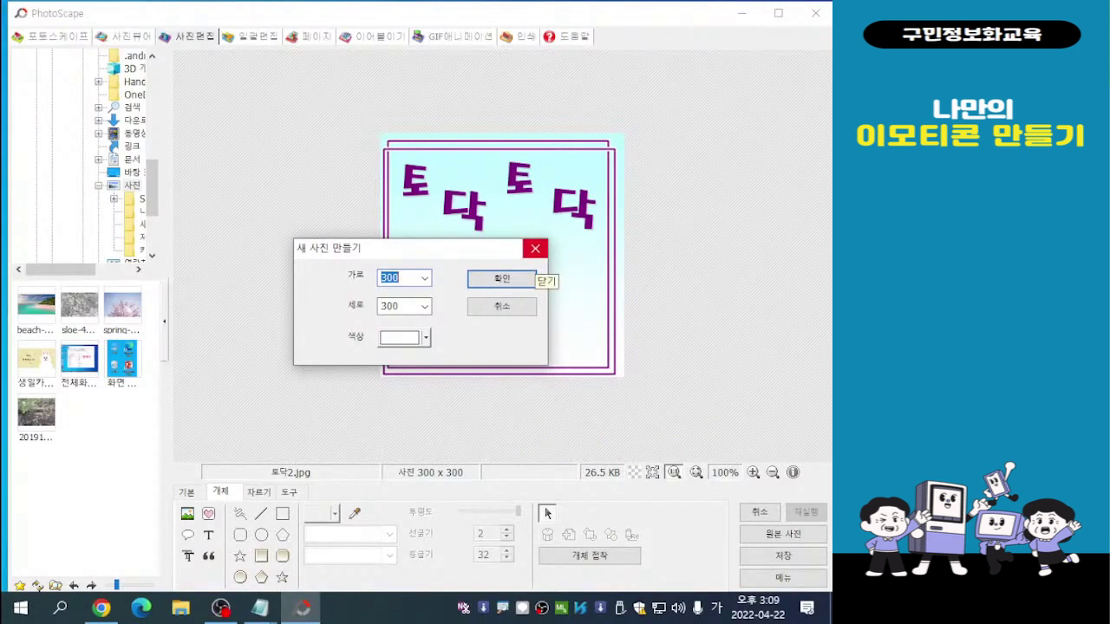
left_click(535, 250)
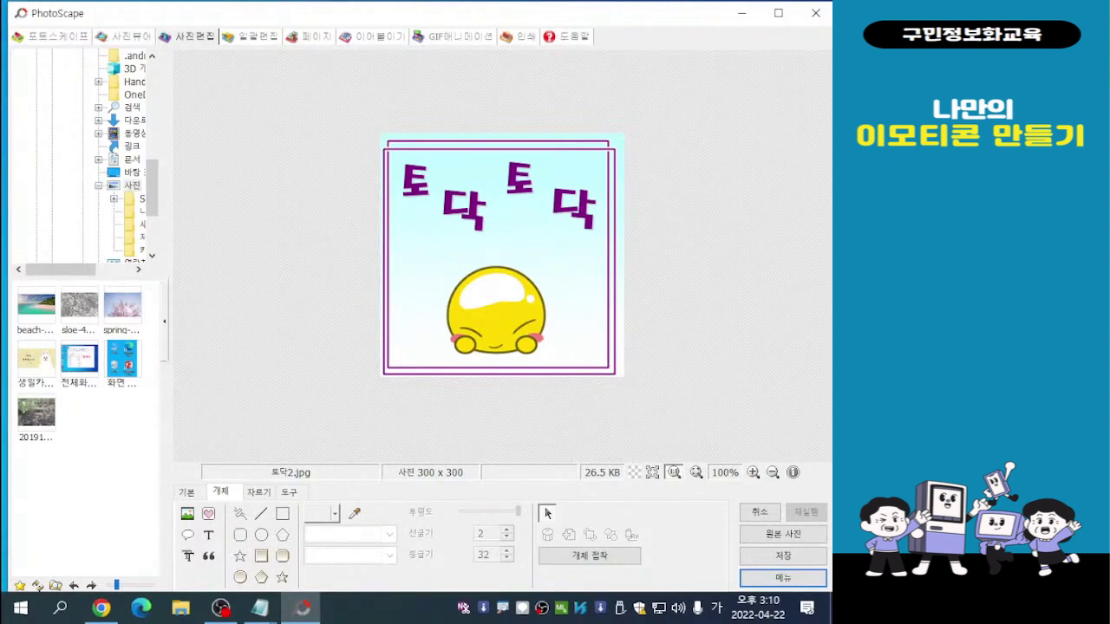
Open the cake photo 케잌.jpg from the 나만의 이모티콘 folder for editing
left_click_drag(61, 269, 94, 269)
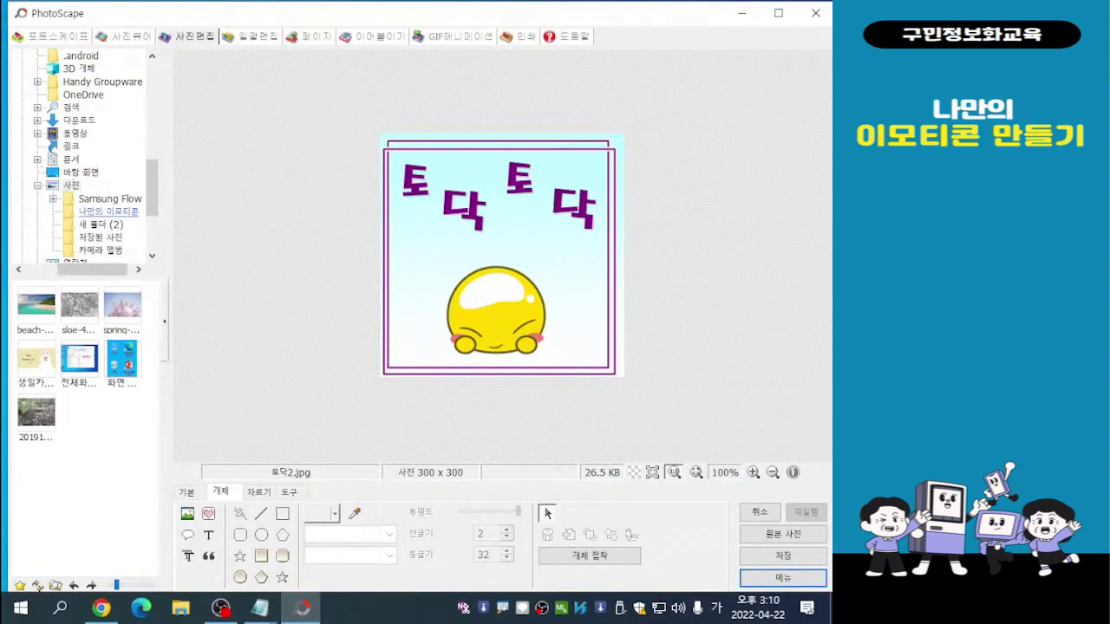
left_click(108, 212)
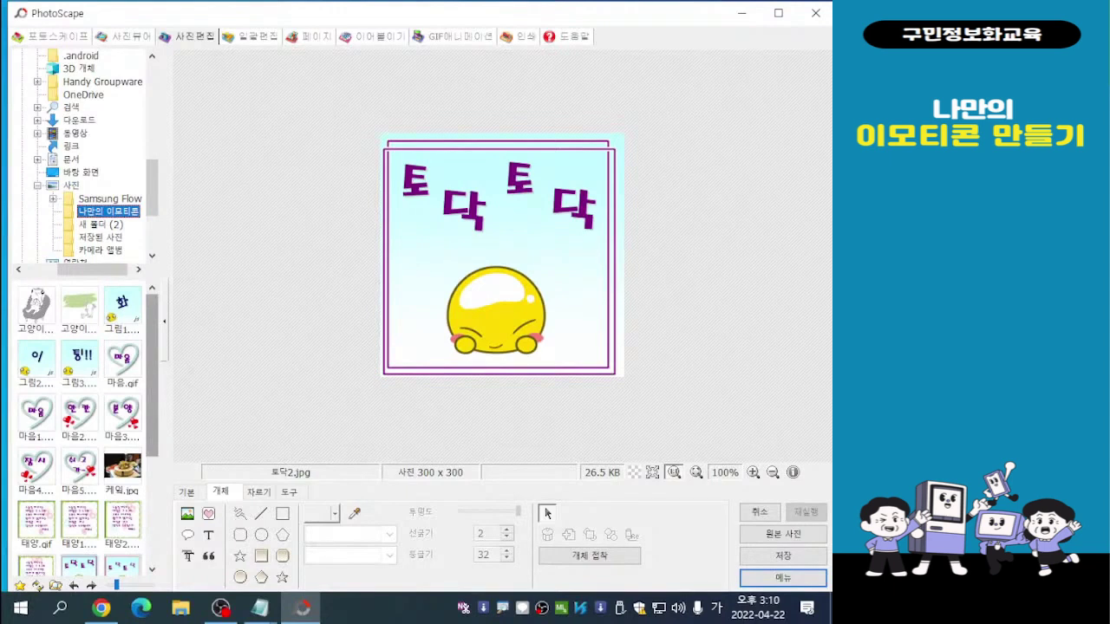
scroll(87, 429, "down", 1)
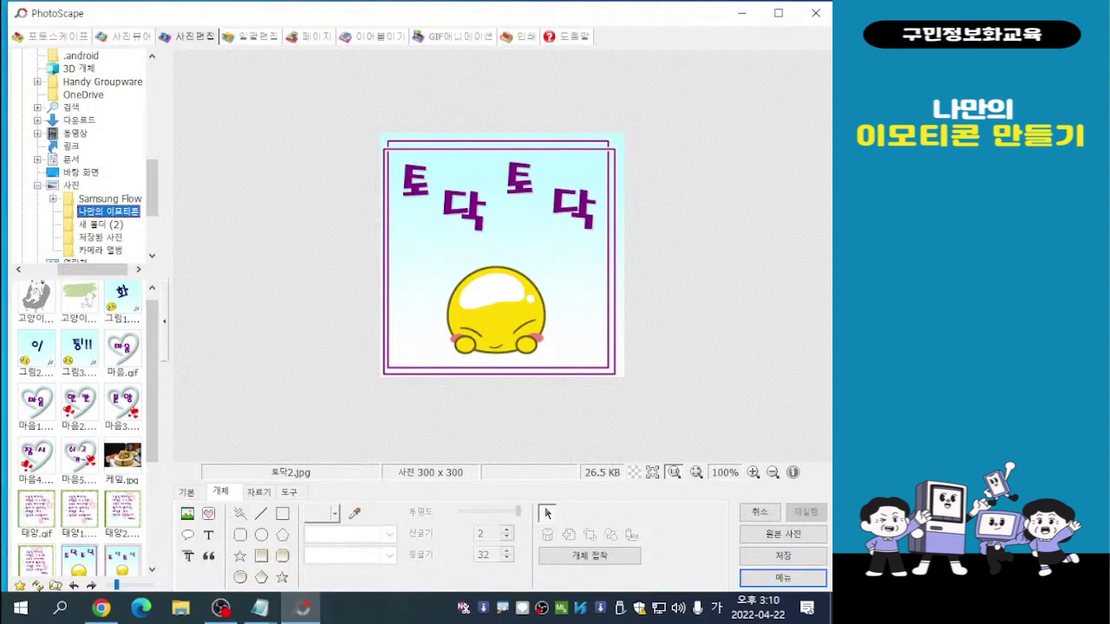
left_click(122, 456)
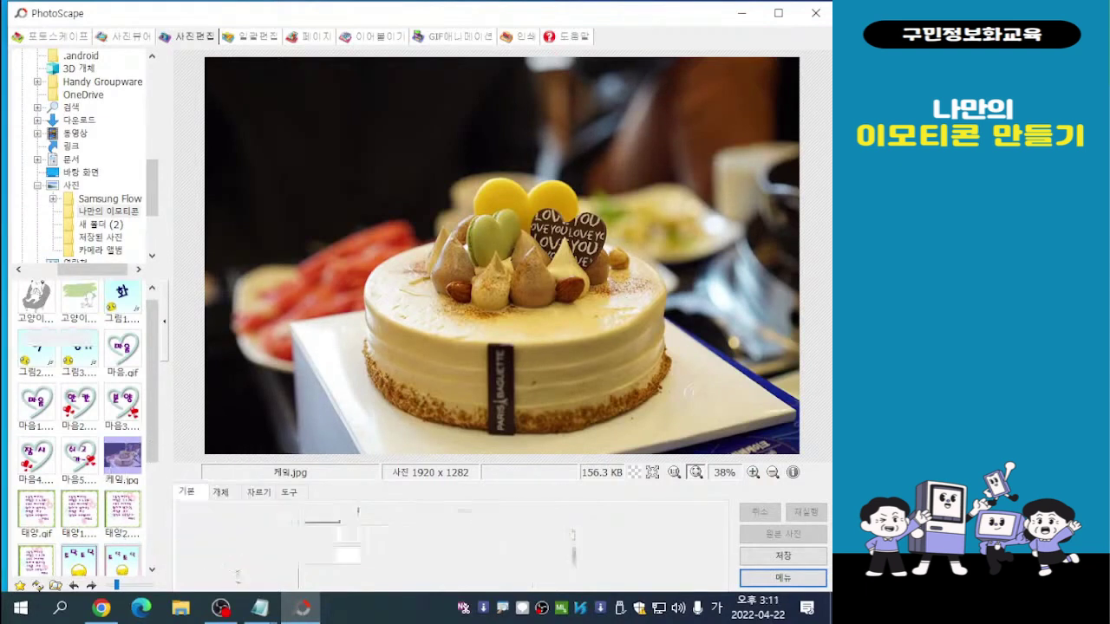
Resize the cake photo to a width of 800 pixels with the aspect ratio kept
left_click(186, 491)
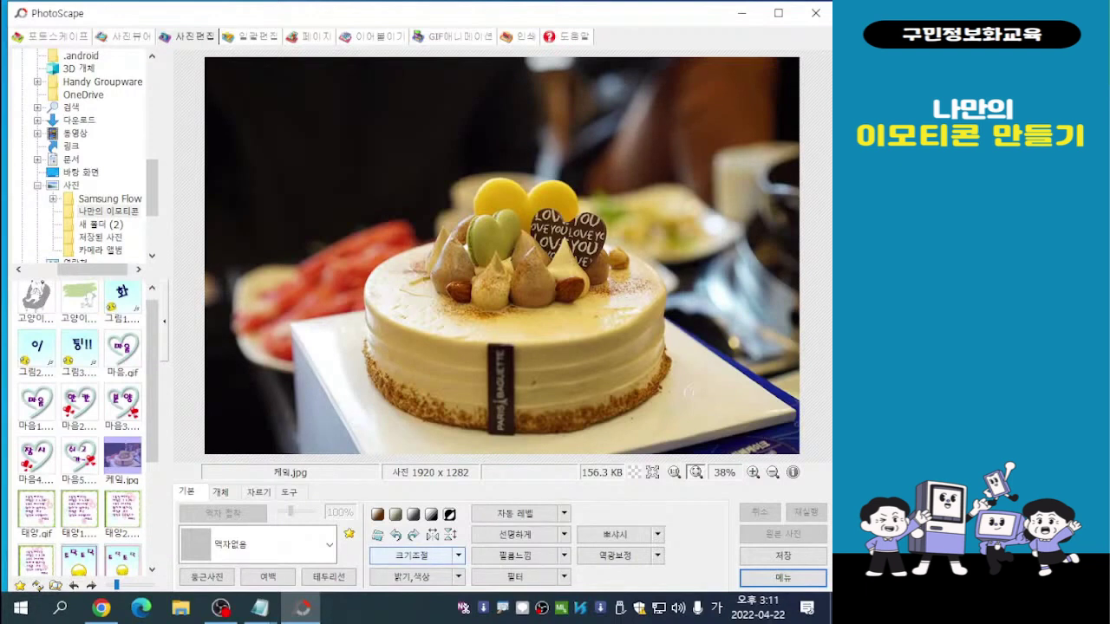
key("ctrl")
left_click(411, 555)
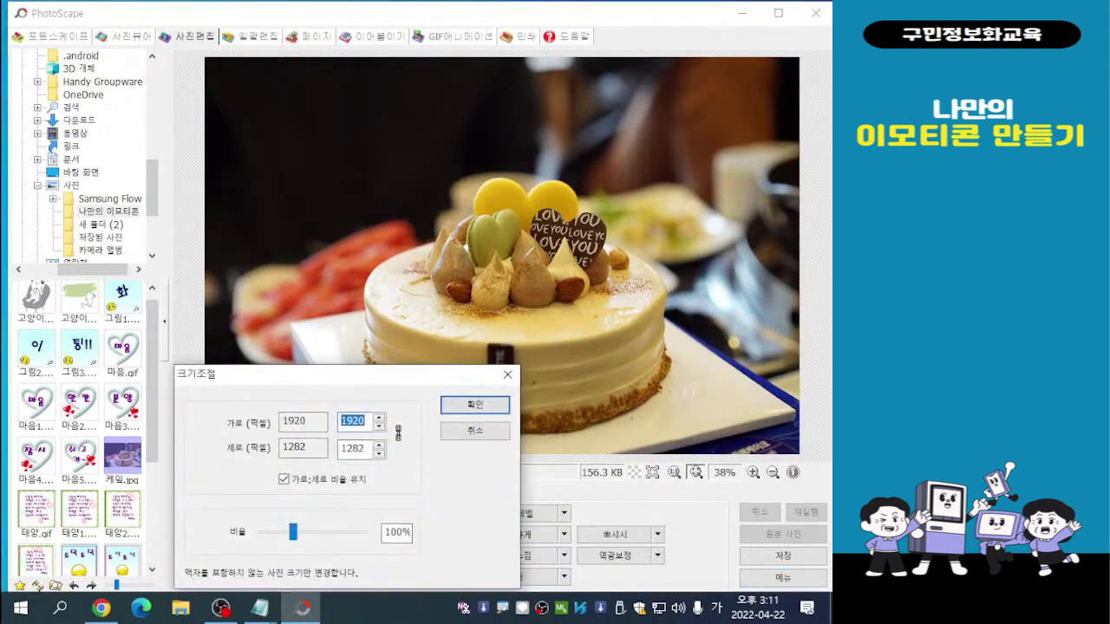
left_click_drag(368, 374, 277, 127)
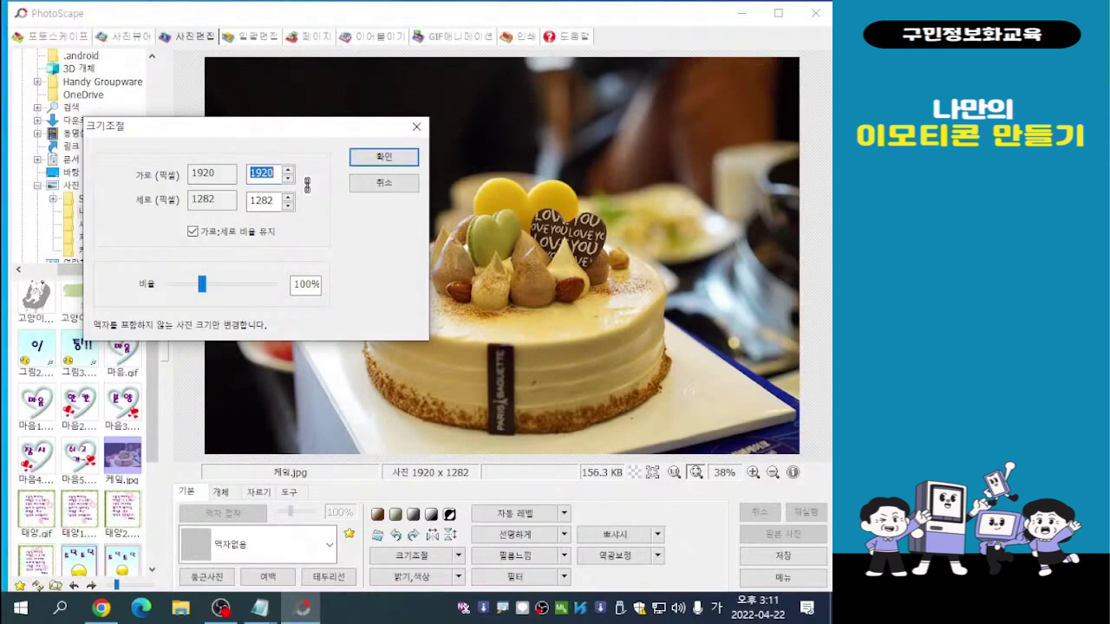
left_click(192, 231)
left_click(192, 232)
left_click_drag(275, 174, 249, 174)
type("800")
left_click(383, 156)
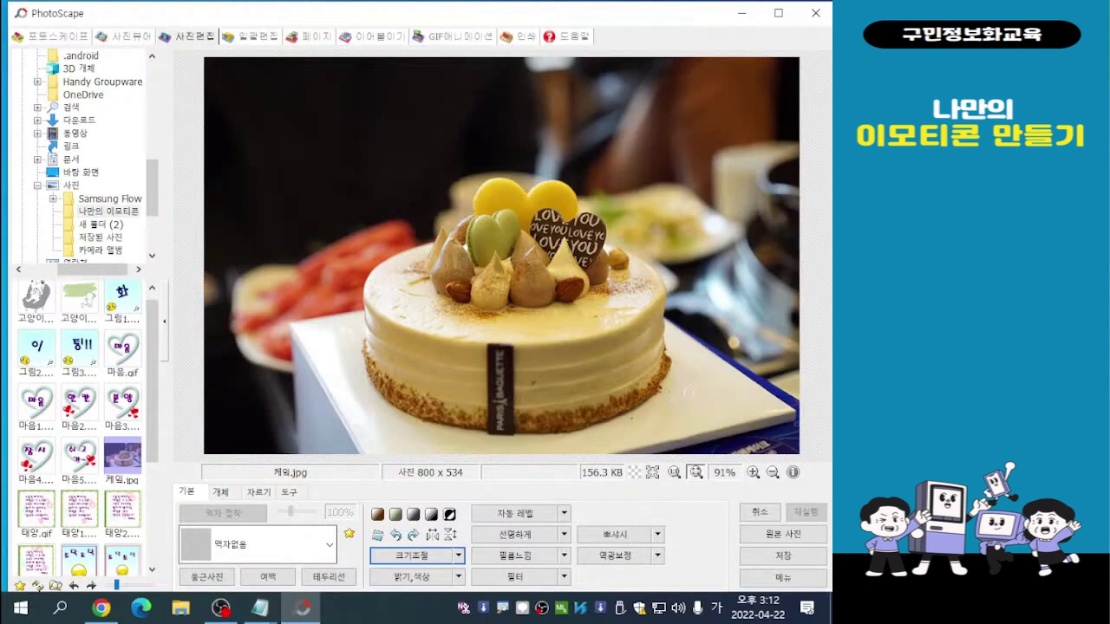
Try the 노트 03 frame on the cake photo
left_click(329, 545)
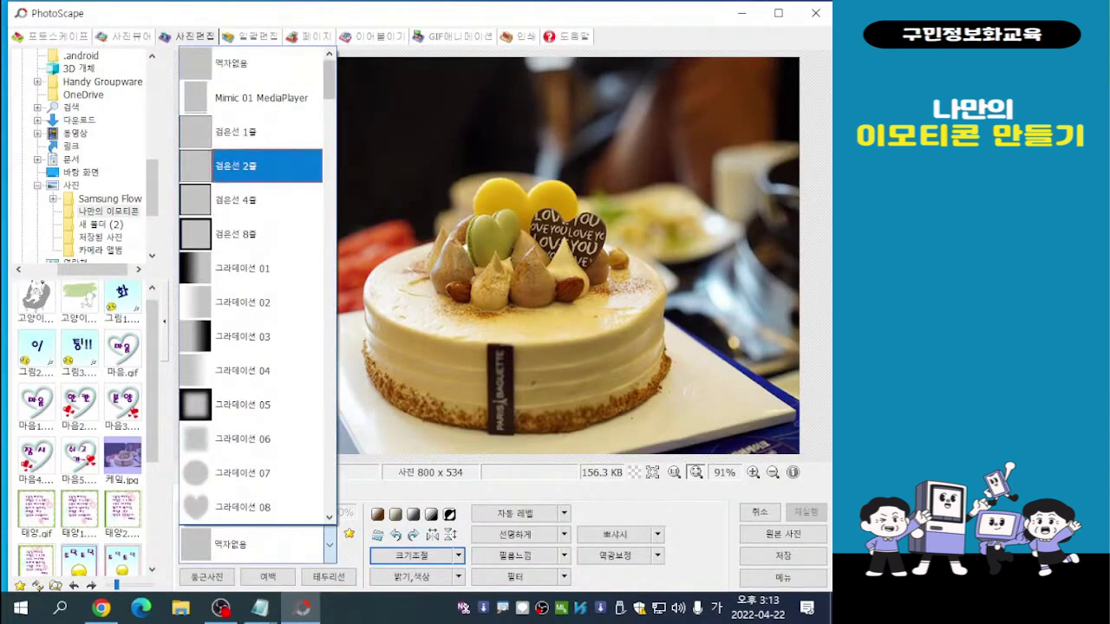
scroll(252, 234, "down", 3)
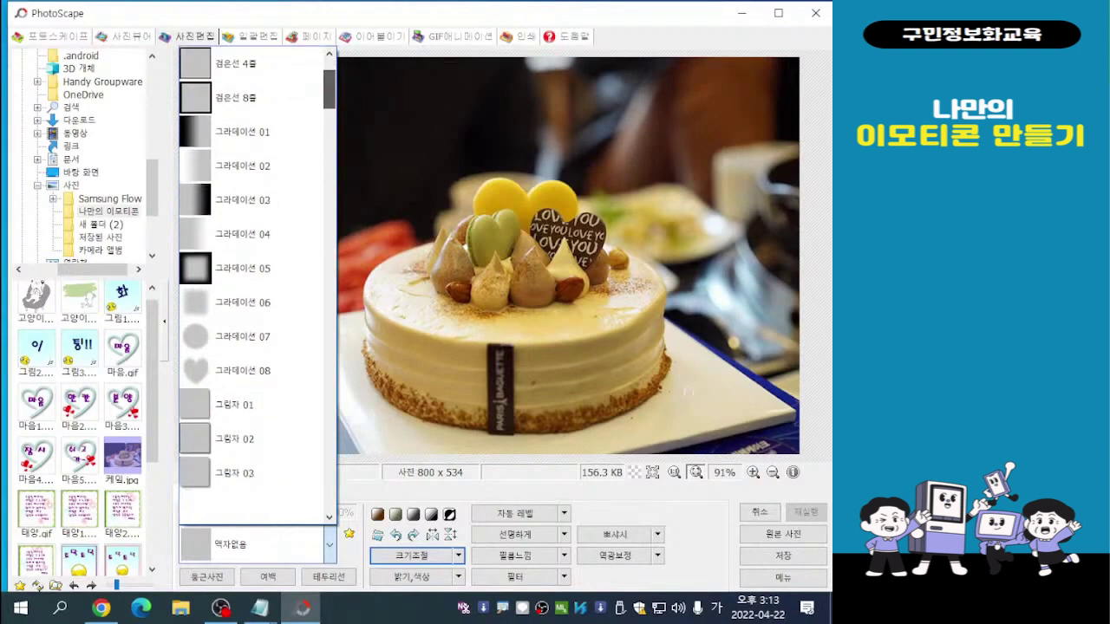
scroll(251, 346, "down", 3)
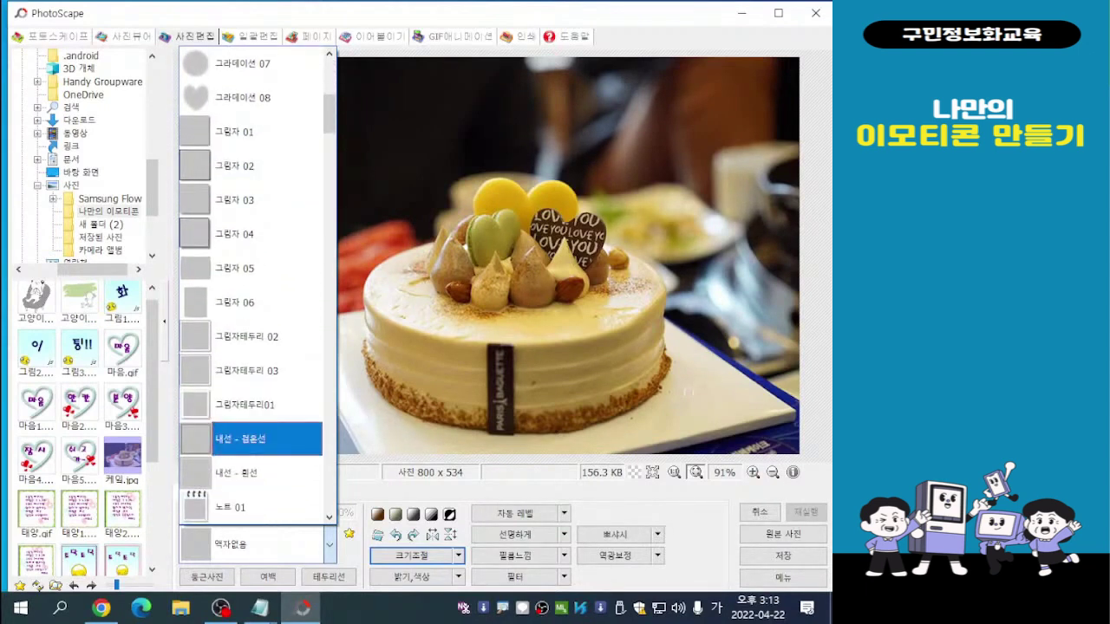
scroll(252, 346, "down", 2)
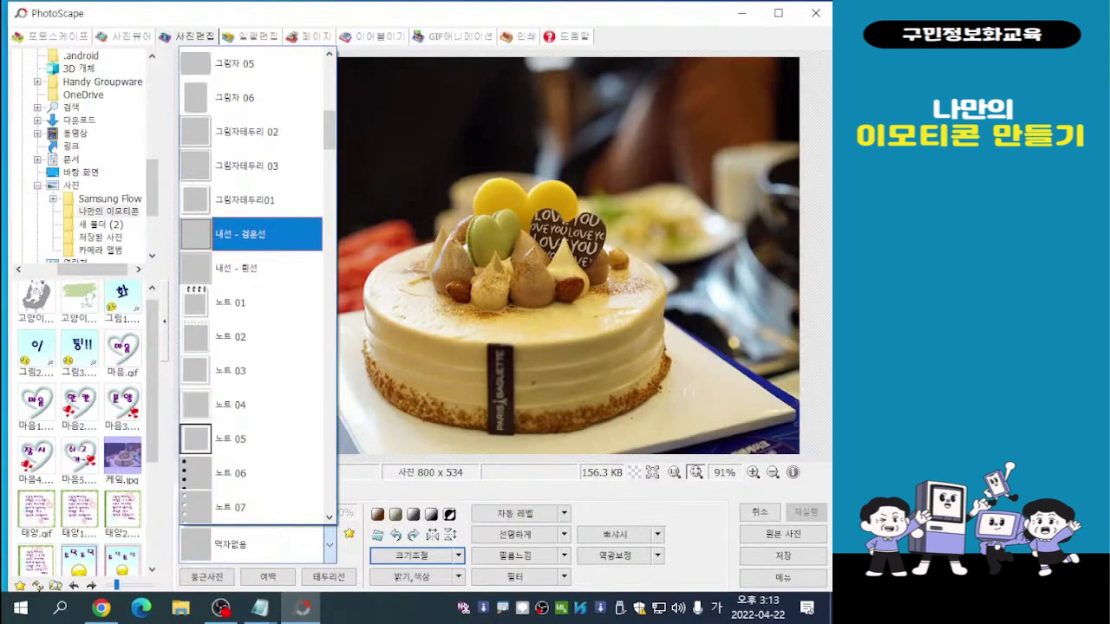
left_click(252, 370)
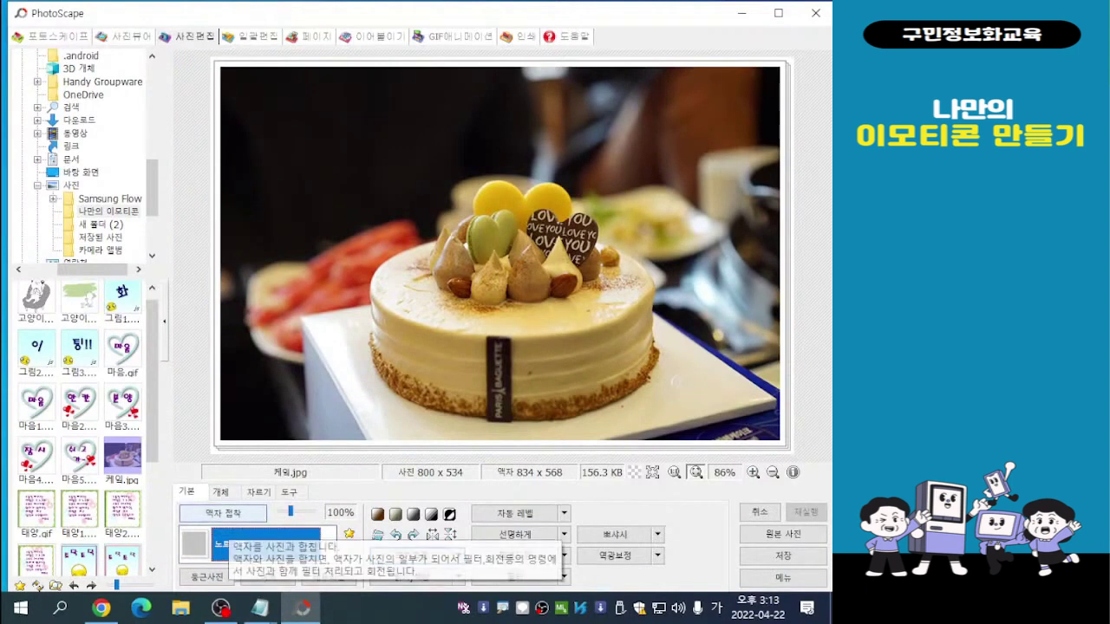
left_click(265, 544)
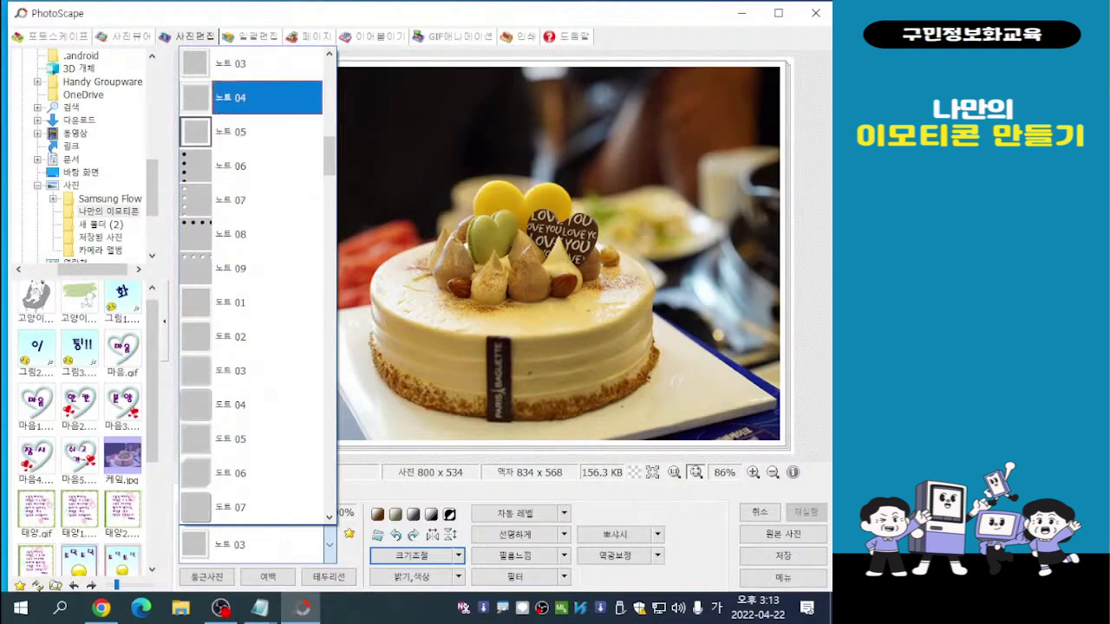
left_click(266, 63)
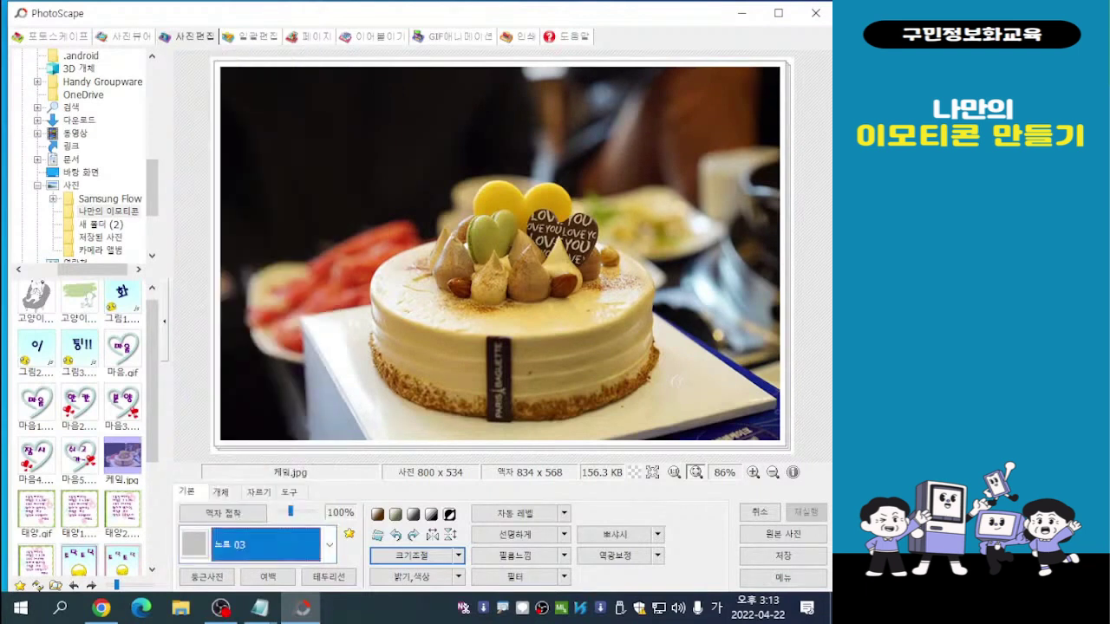
Try the stacked-photos frame 여러장 01 on the cake photo
left_click(267, 544)
scroll(267, 399, "down", 3)
scroll(251, 286, "down", 3)
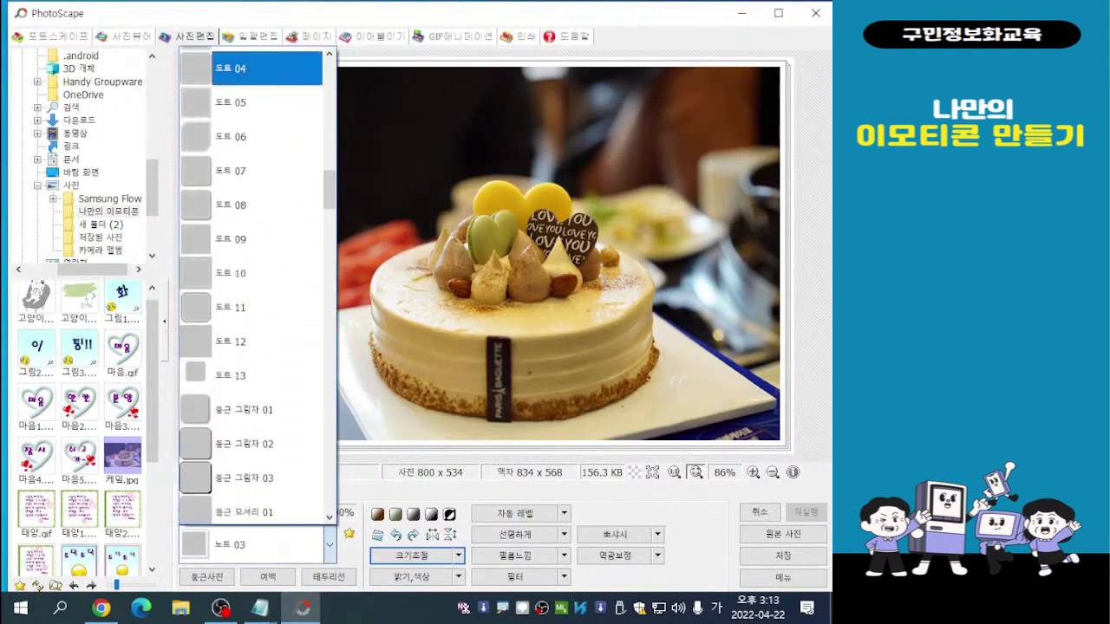
scroll(251, 286, "down", 4)
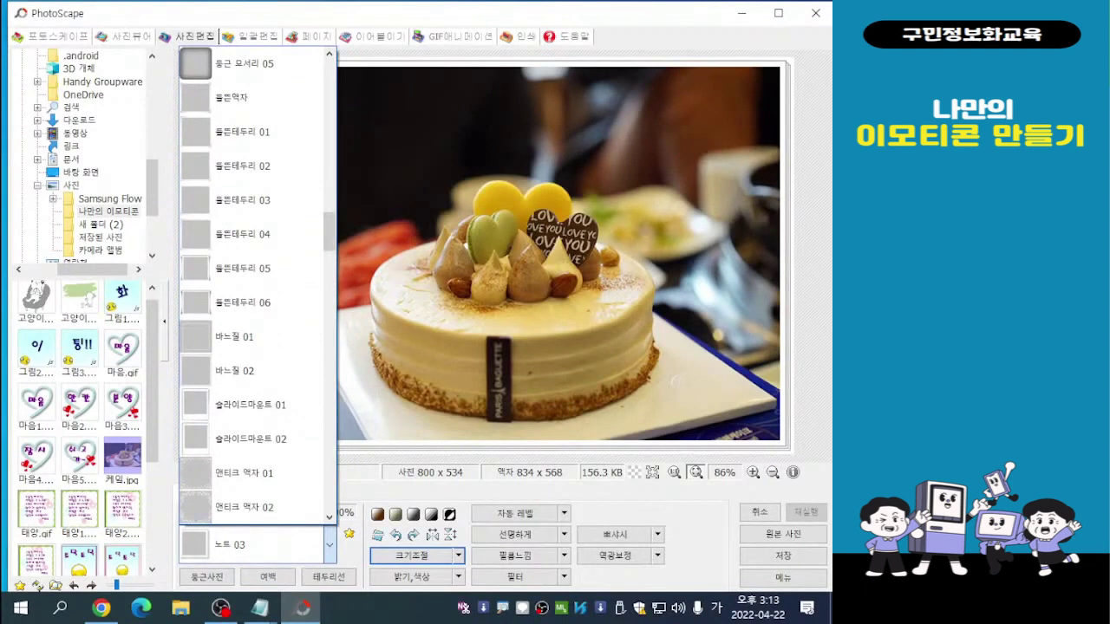
scroll(256, 287, "down", 2)
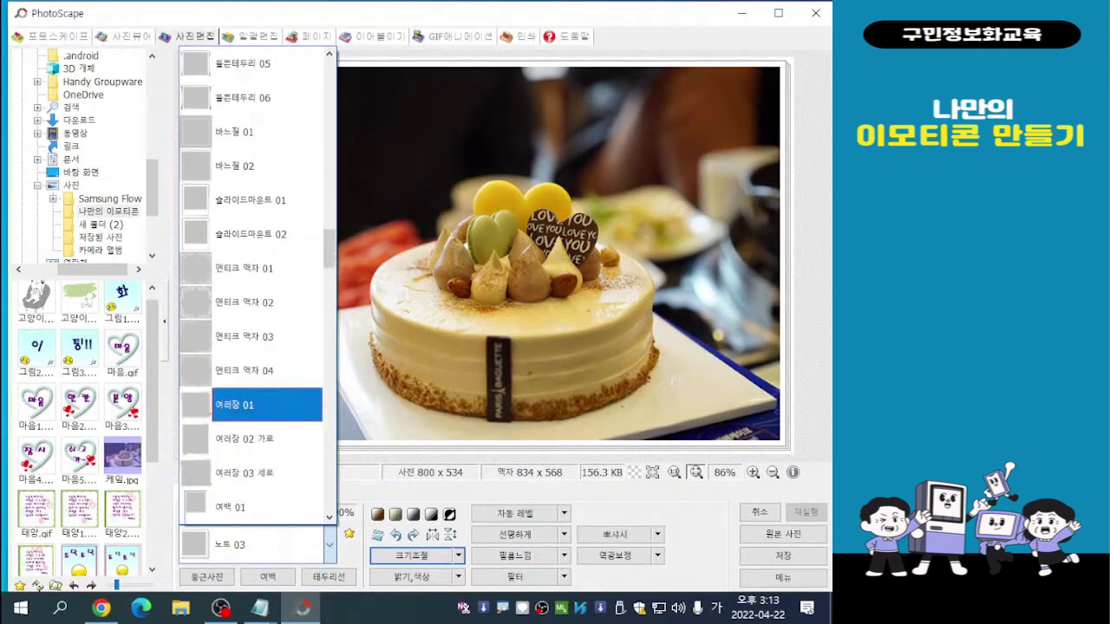
left_click(267, 405)
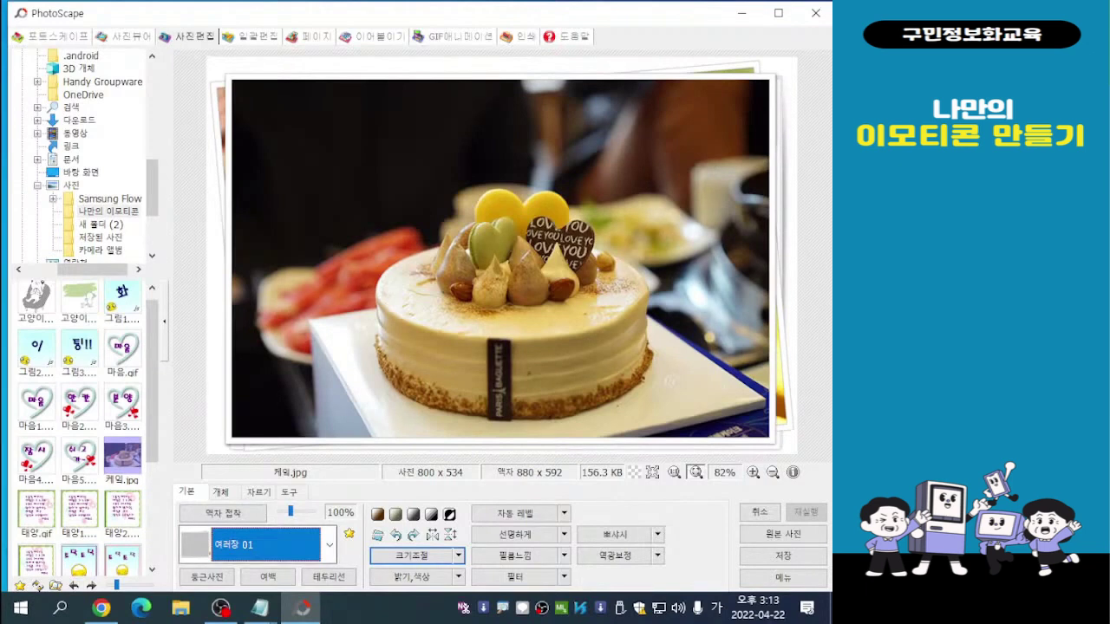
Try the 여백 03 frame and switch the cake photo's frame to 여백 05
left_click(330, 545)
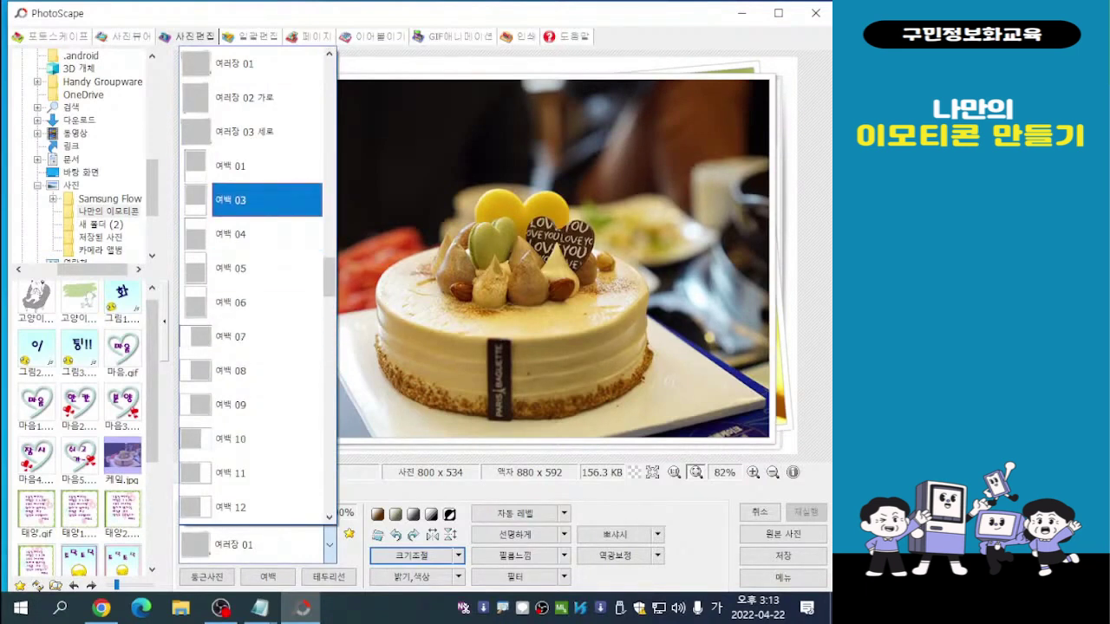
left_click(260, 200)
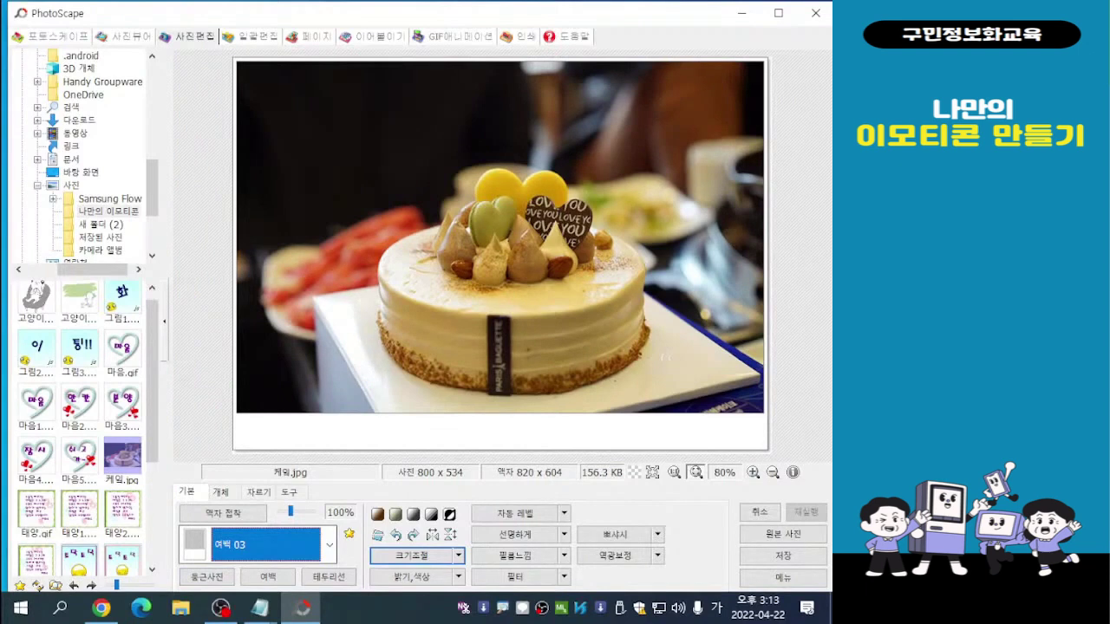
left_click(330, 544)
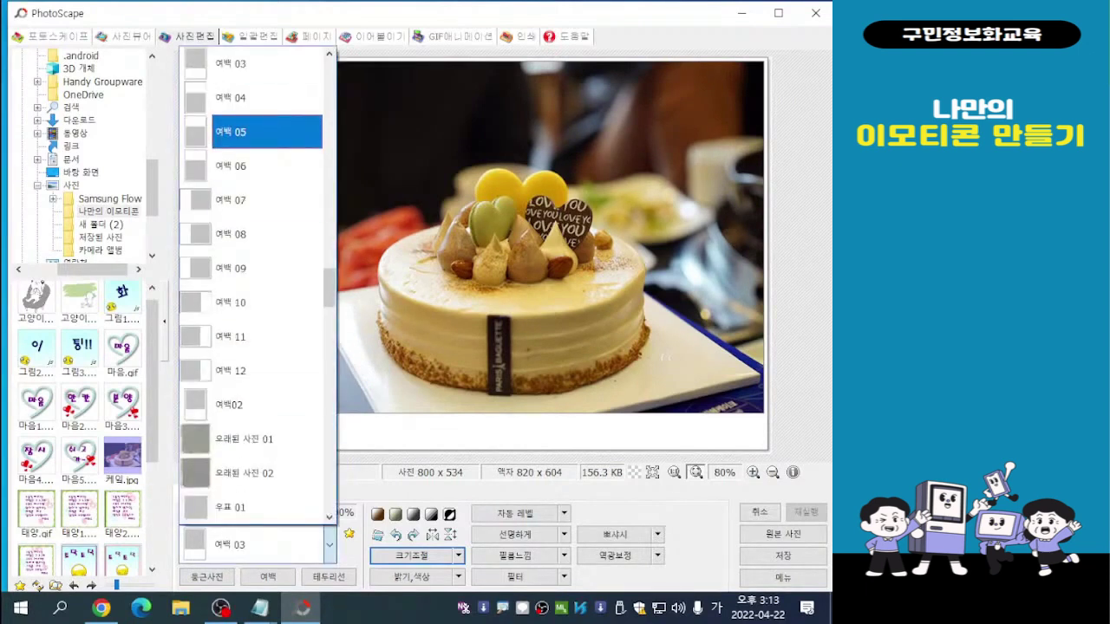
left_click(260, 132)
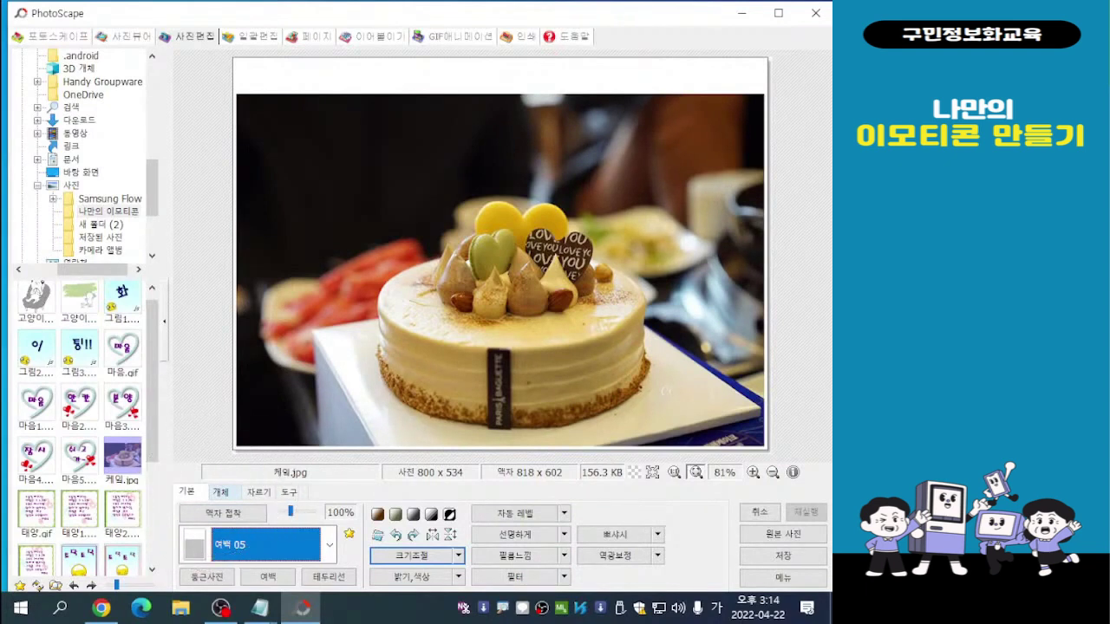
Add a text object reading 생 to the cake photo
left_click(220, 491)
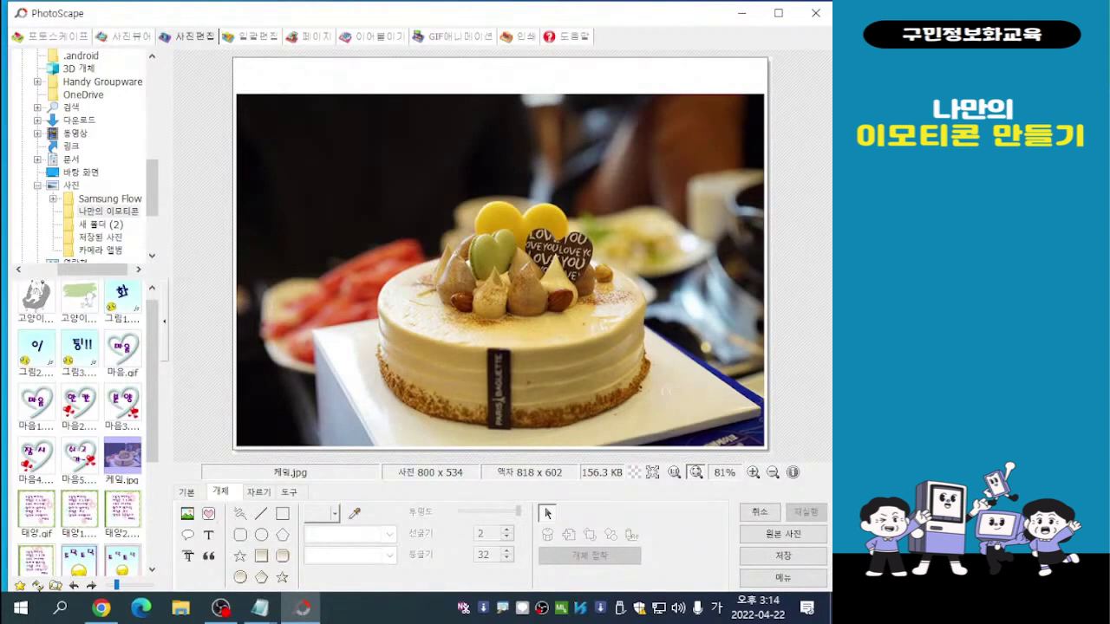
left_click(208, 535)
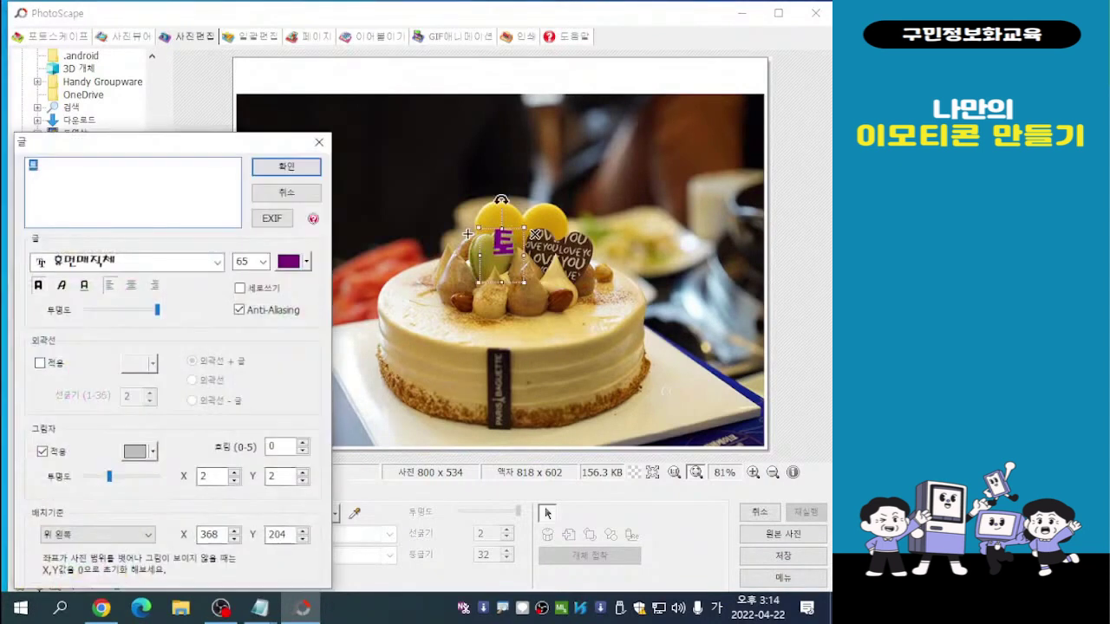
left_click_drag(159, 142, 244, 79)
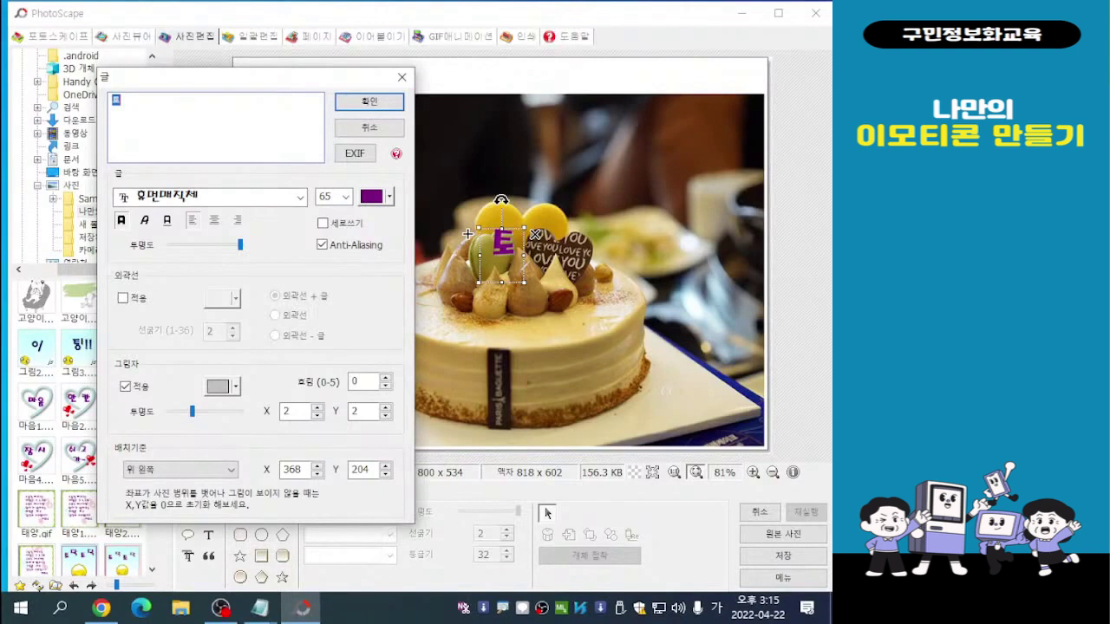
type("생")
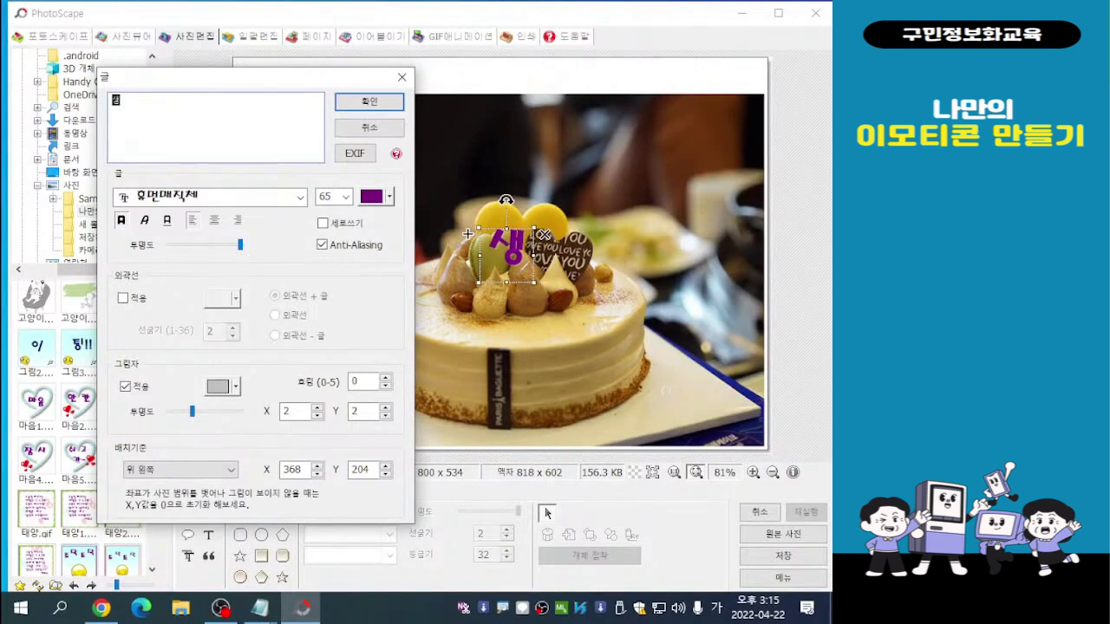
left_click_drag(203, 78, 170, 44)
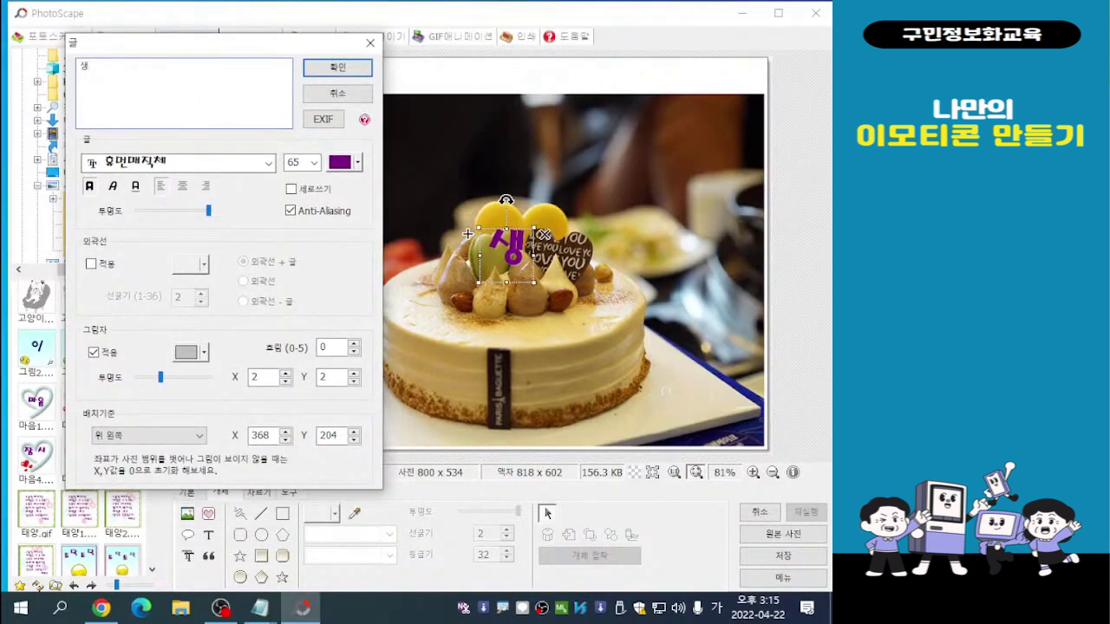
Give the 생 text a black outline 2 thick, keep its shadow enabled, and apply the text settings
key("ctrl")
left_click(92, 264)
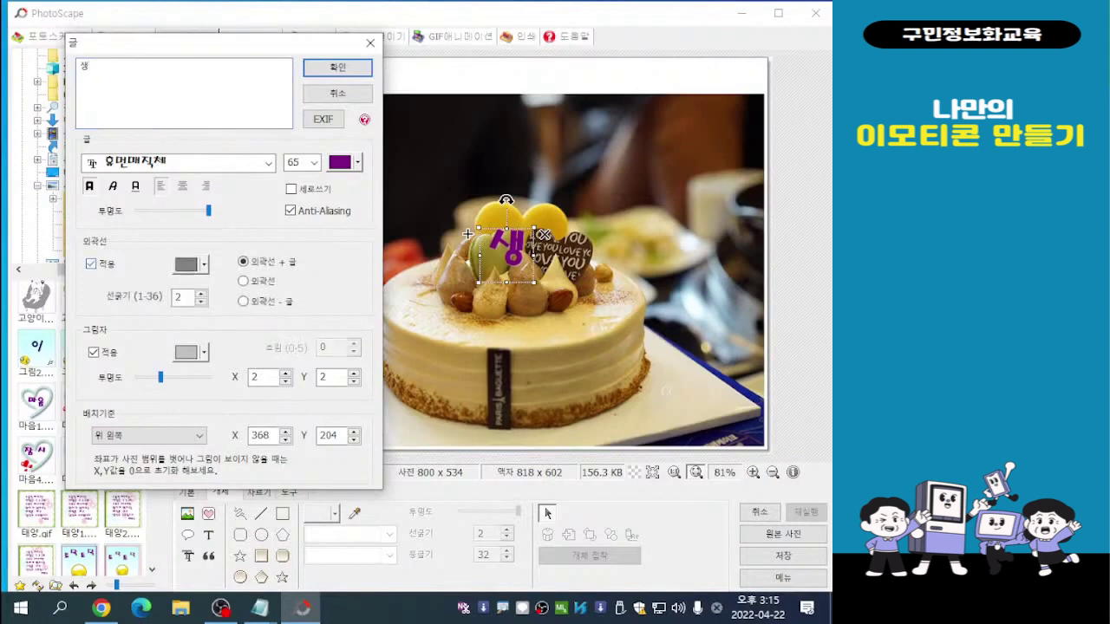
left_click(203, 265)
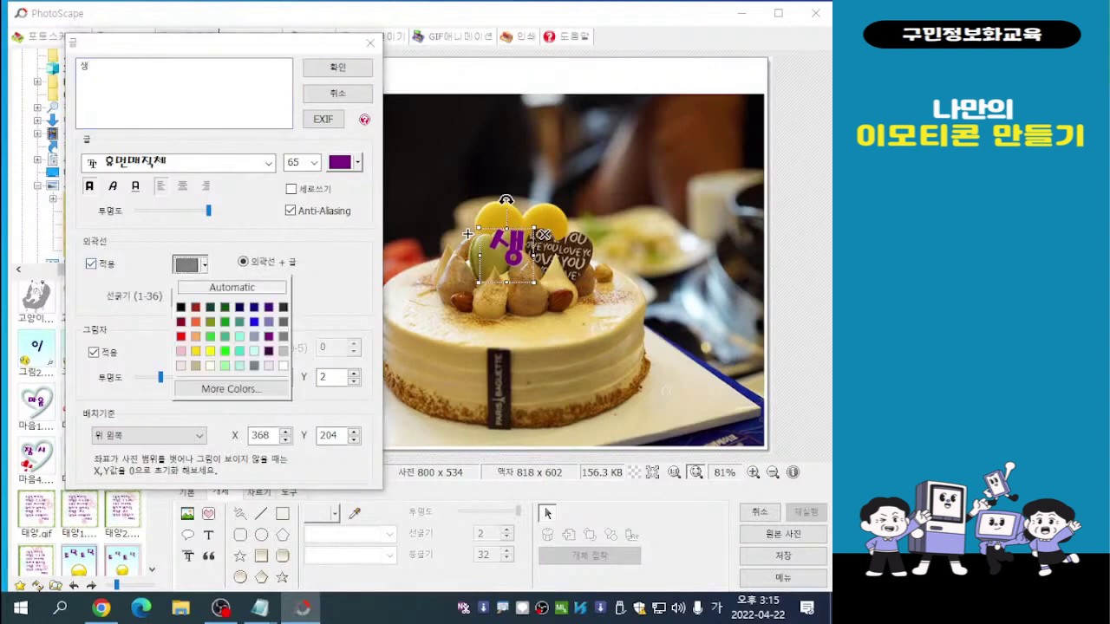
left_click(182, 287)
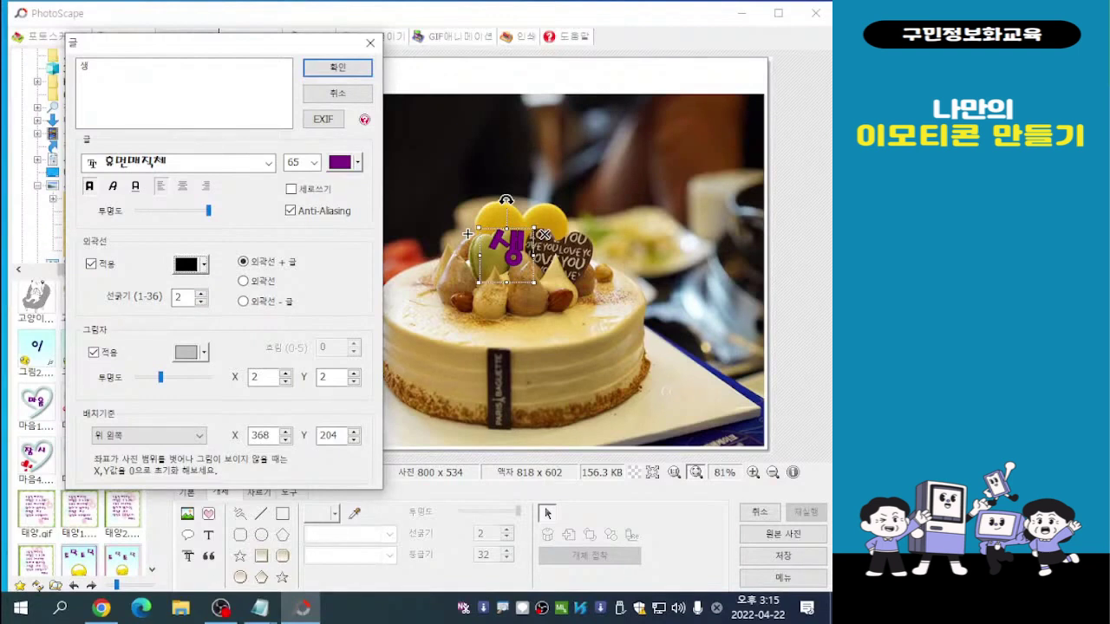
left_click(94, 352)
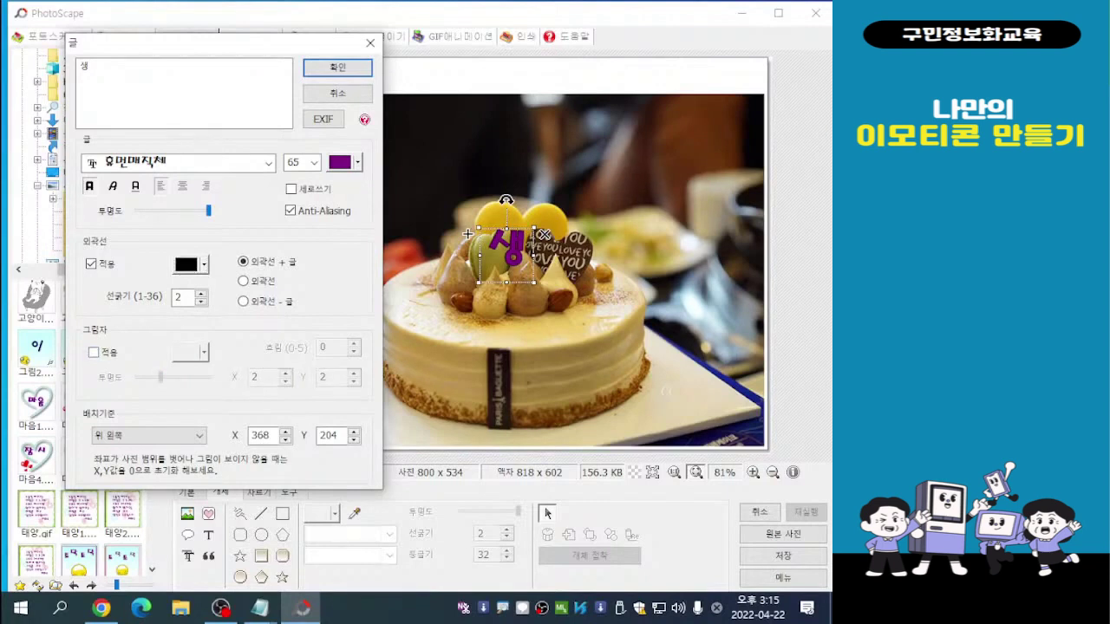
left_click(93, 352)
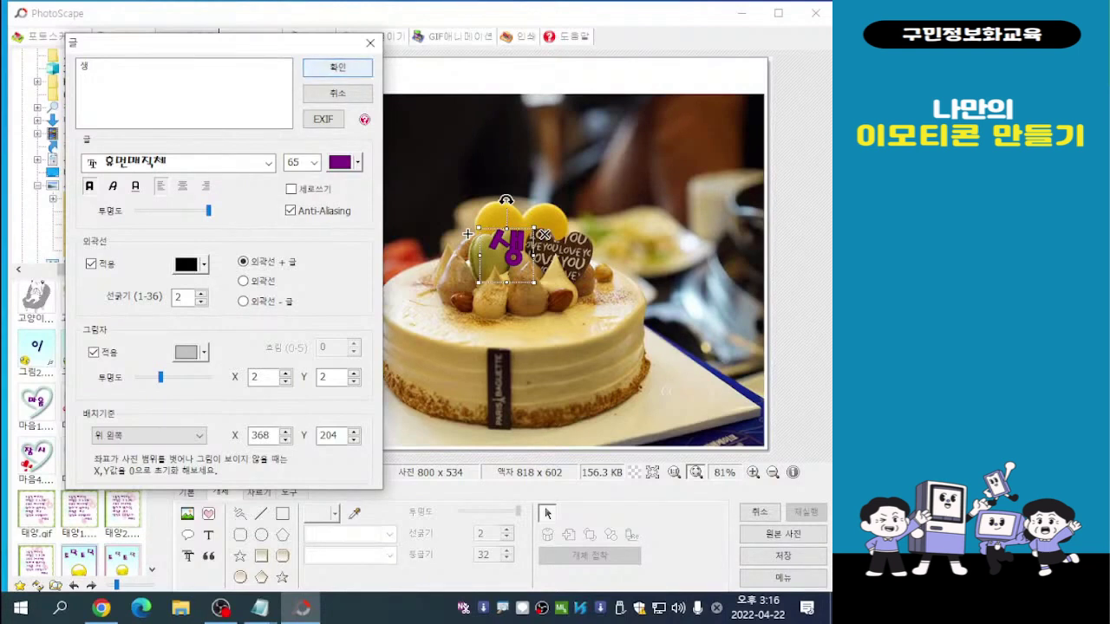
left_click(337, 67)
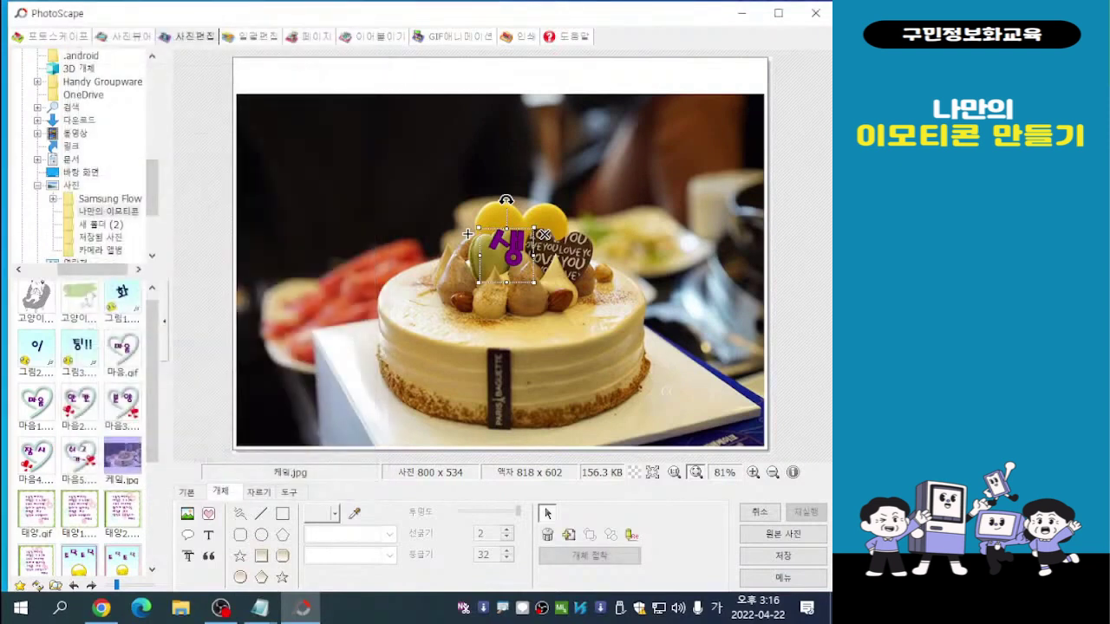
Place 생, slightly enlarged, at the photo's upper-left corner and add a copy beside it reading 일
left_click_drag(506, 256, 285, 113)
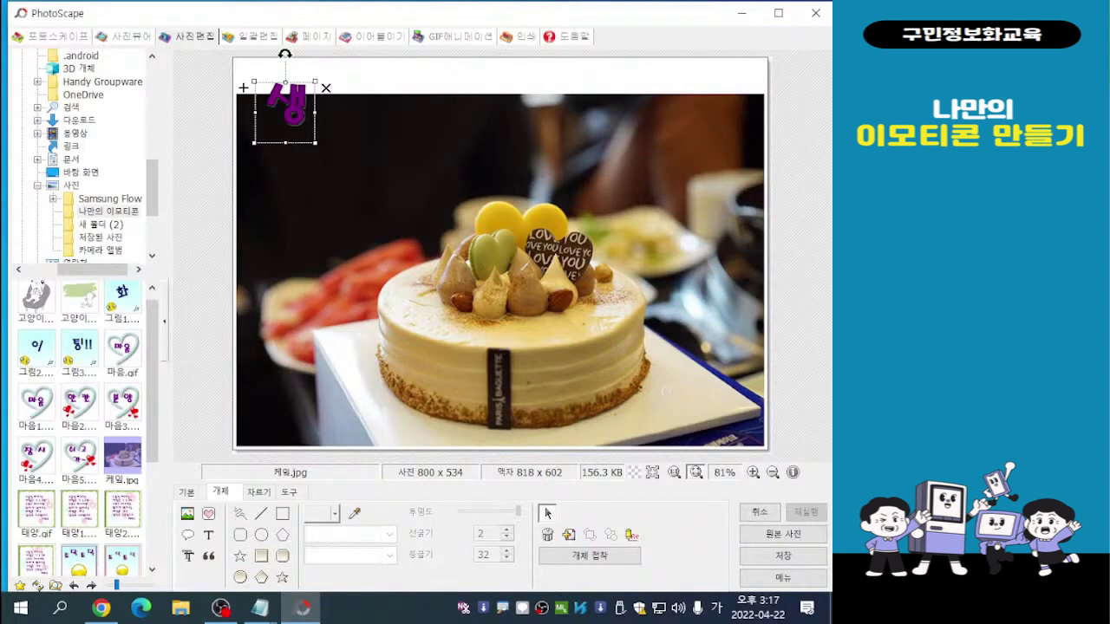
left_click_drag(284, 112, 286, 125)
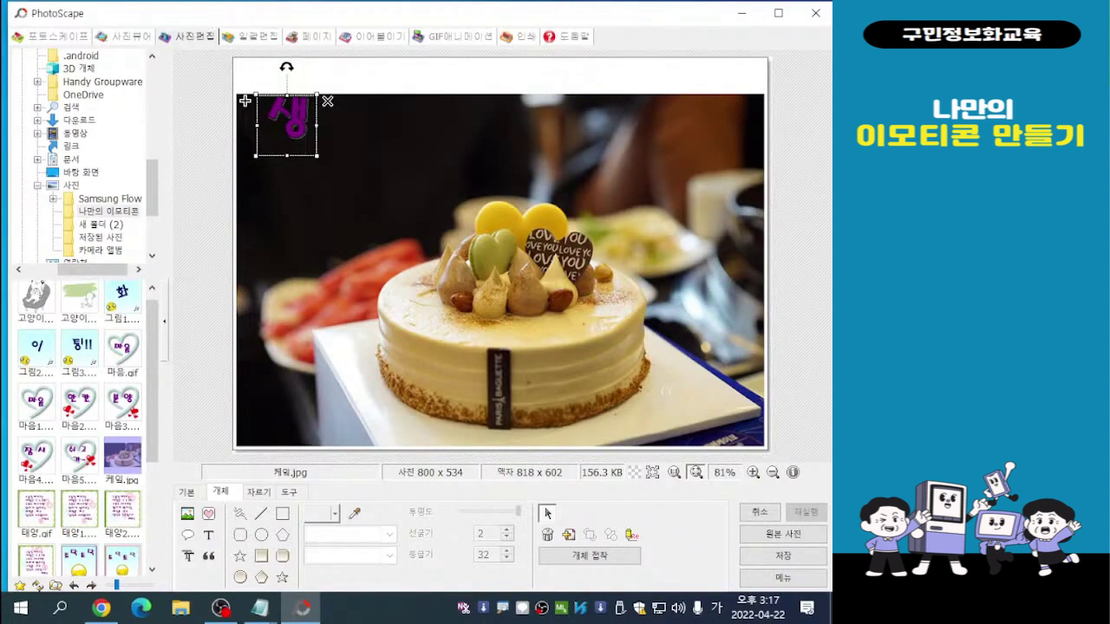
mouse_move(245, 101)
left_mouse_down()
mouse_move(288, 107)
mouse_move(312, 87)
left_mouse_up()
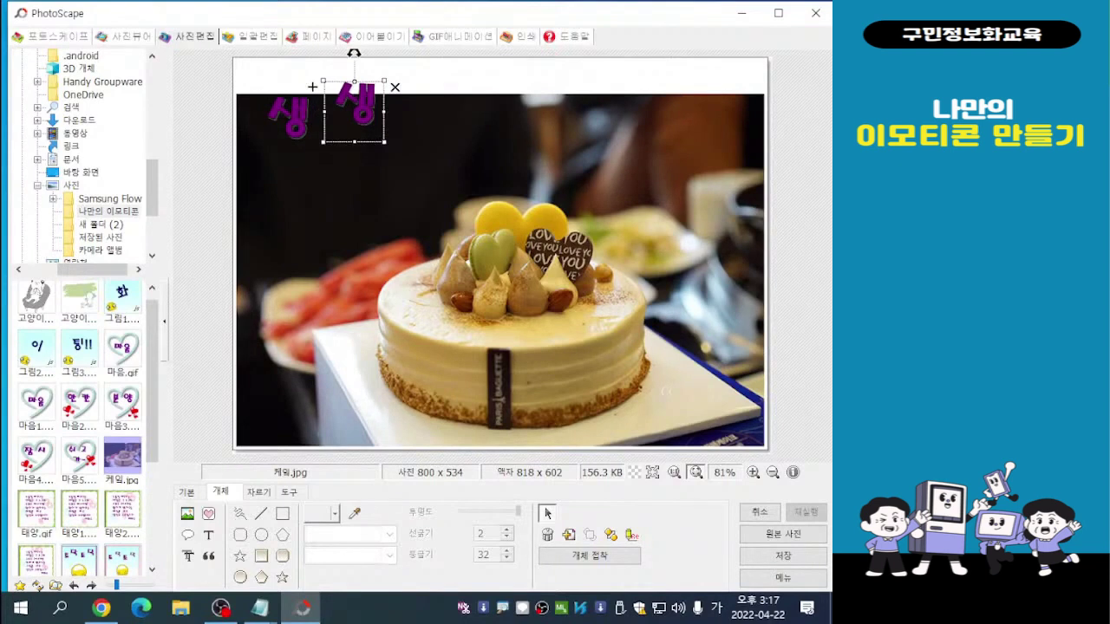
double_click(313, 86)
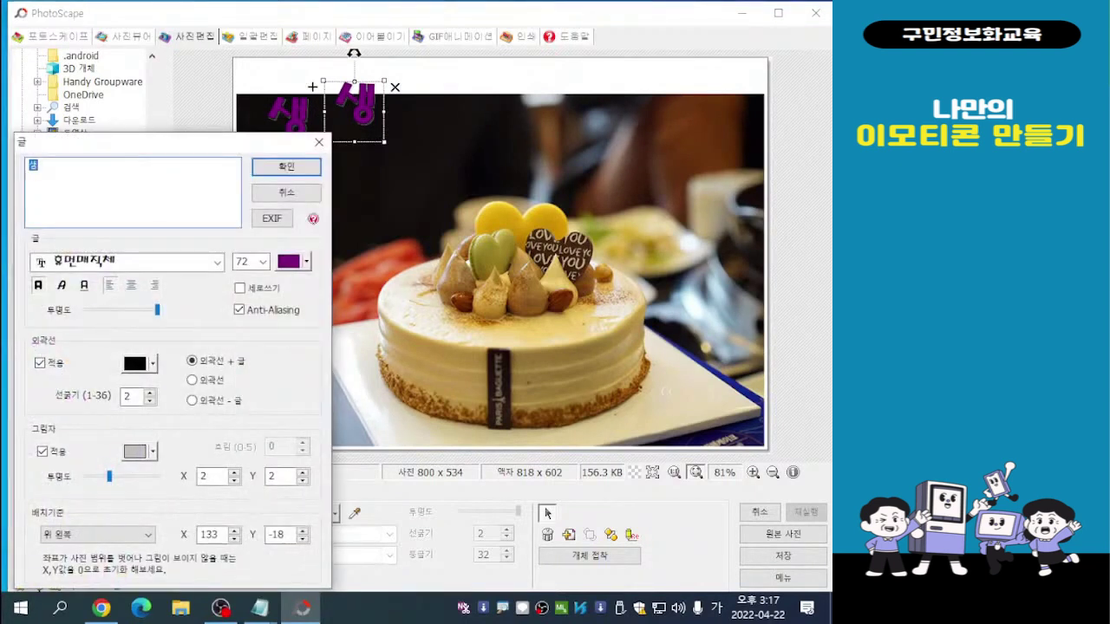
type("일")
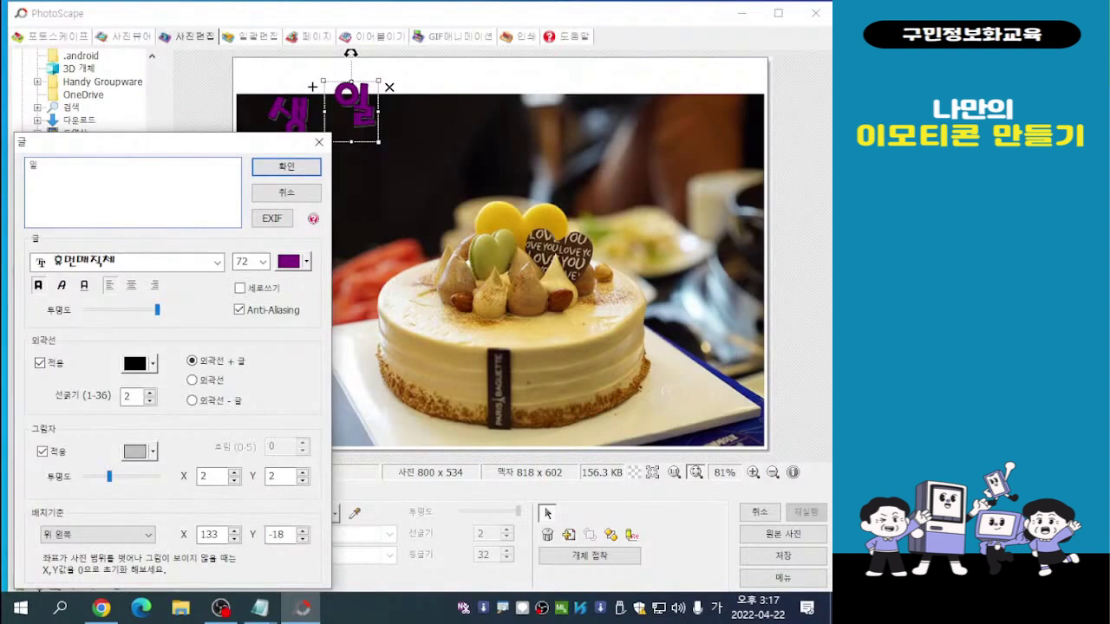
key("Return")
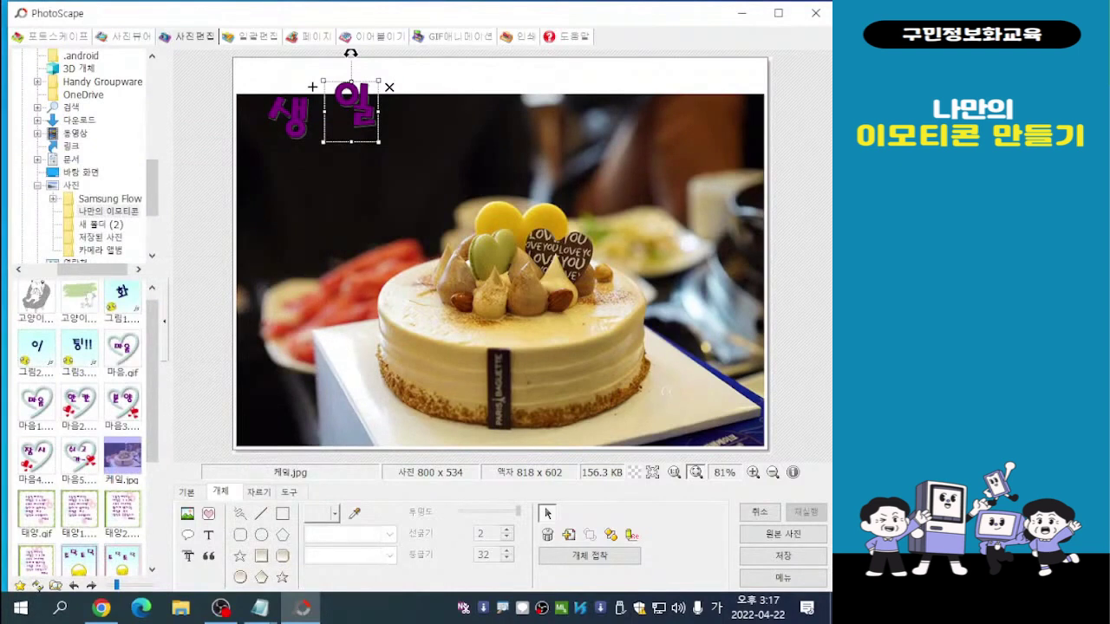
Duplicate 일 to its right along the photo's upper edge and change the copy's text to 추
left_click_drag(352, 111, 436, 108)
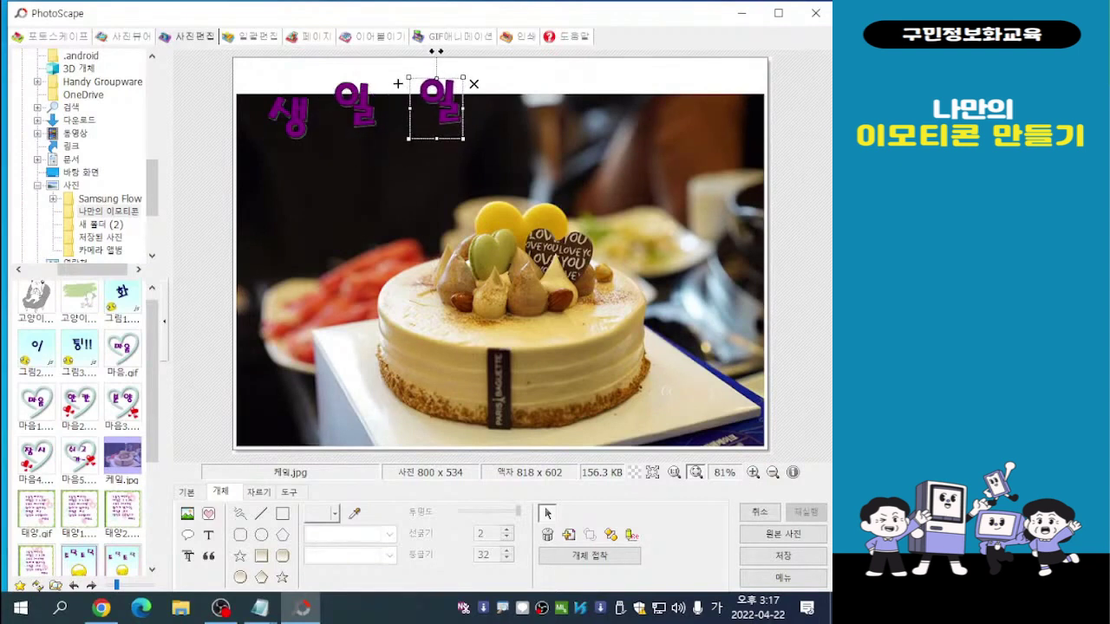
double_click(436, 108)
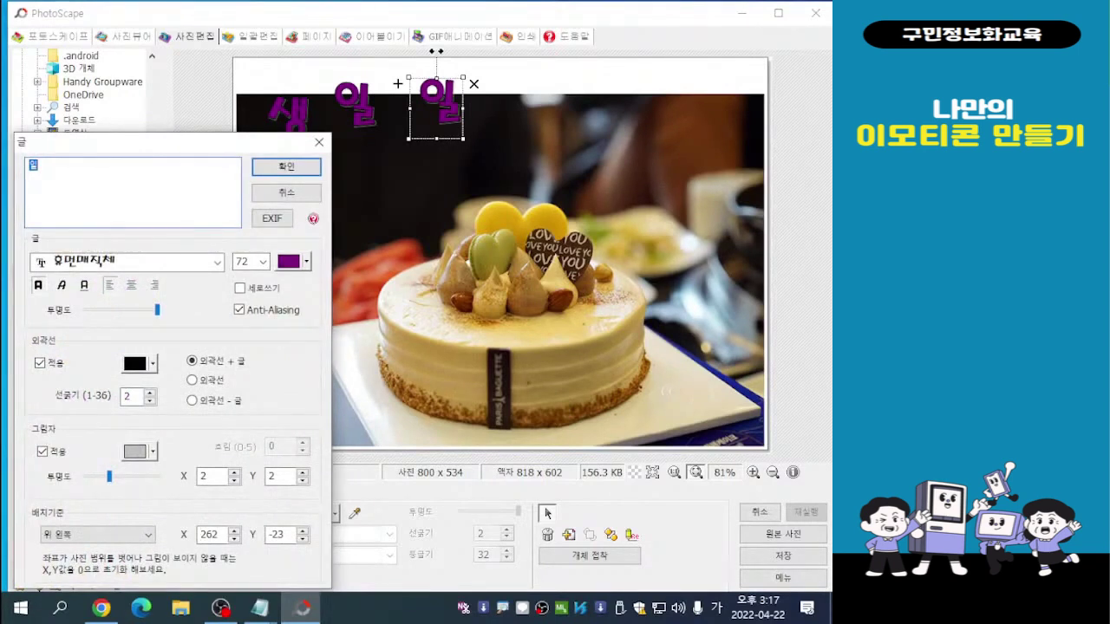
type("추")
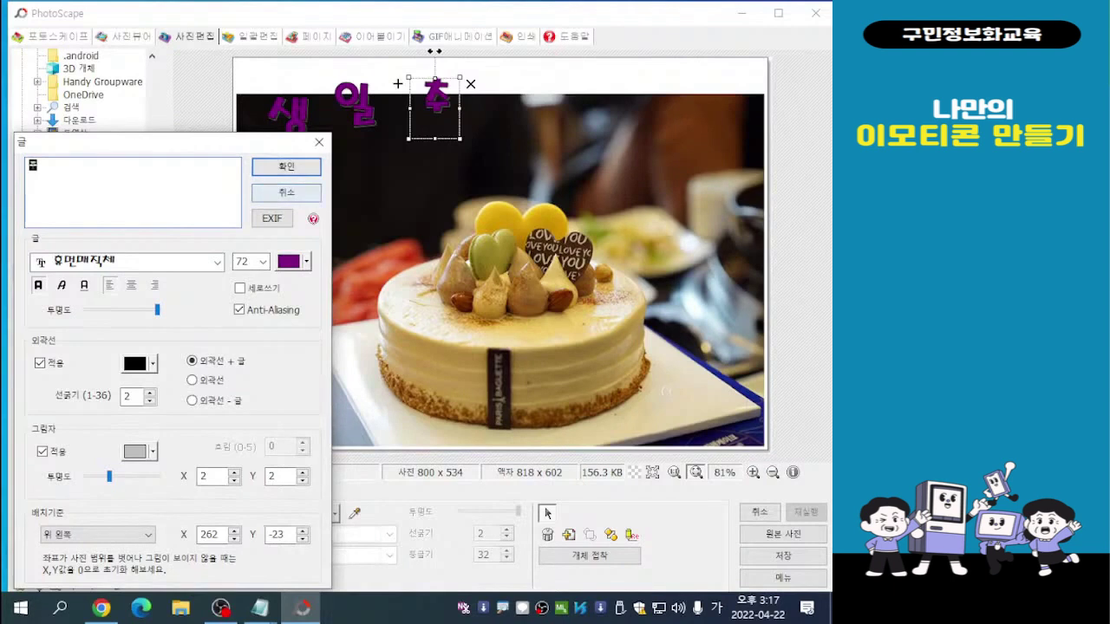
key("Return")
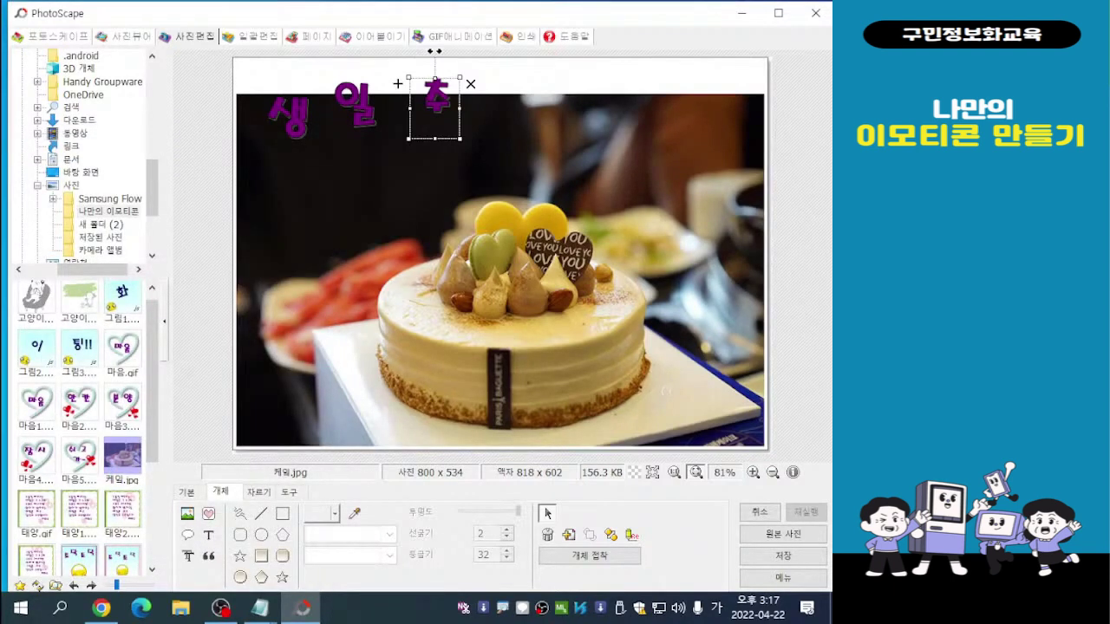
Duplicate 추 to its right along the photo's upper edge and change the copy's text to 카
key("ctrl+v")
left_click_drag(408, 94, 473, 87)
double_click(473, 87)
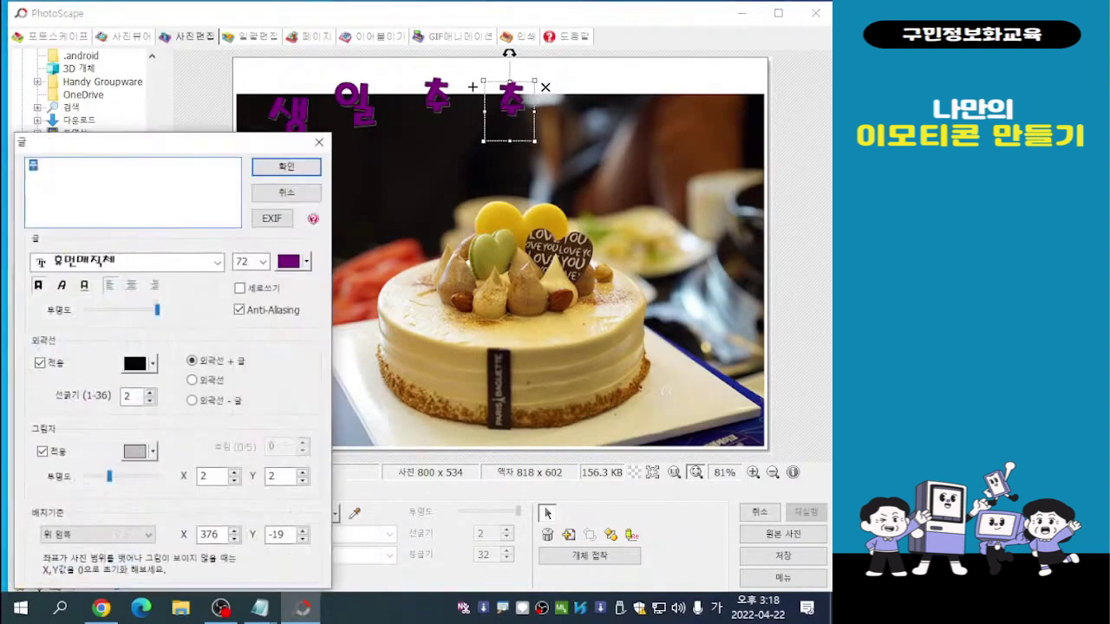
type("카")
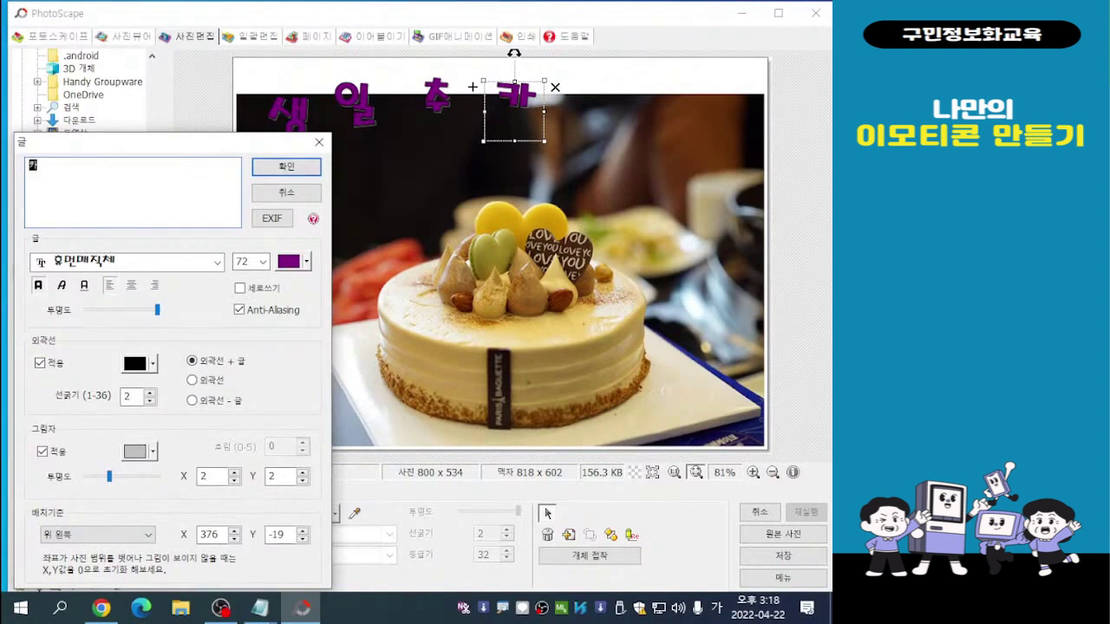
left_click(286, 166)
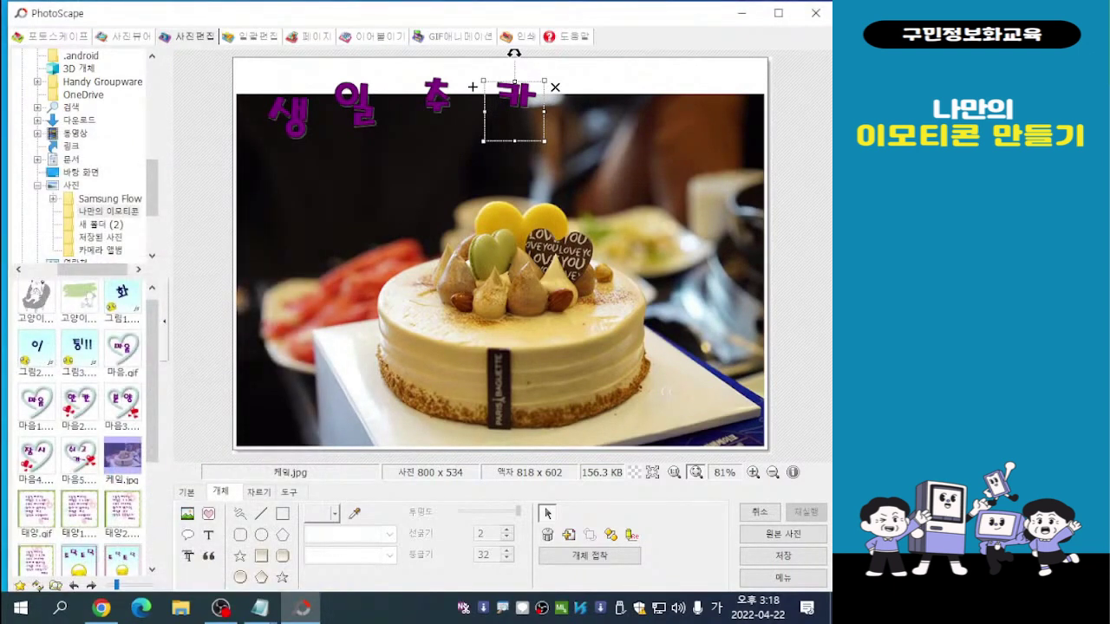
Copy 카 to the far right end of the row and add a second 추 between the two 카 letters
left_click(473, 87)
left_click_drag(524, 104, 700, 95)
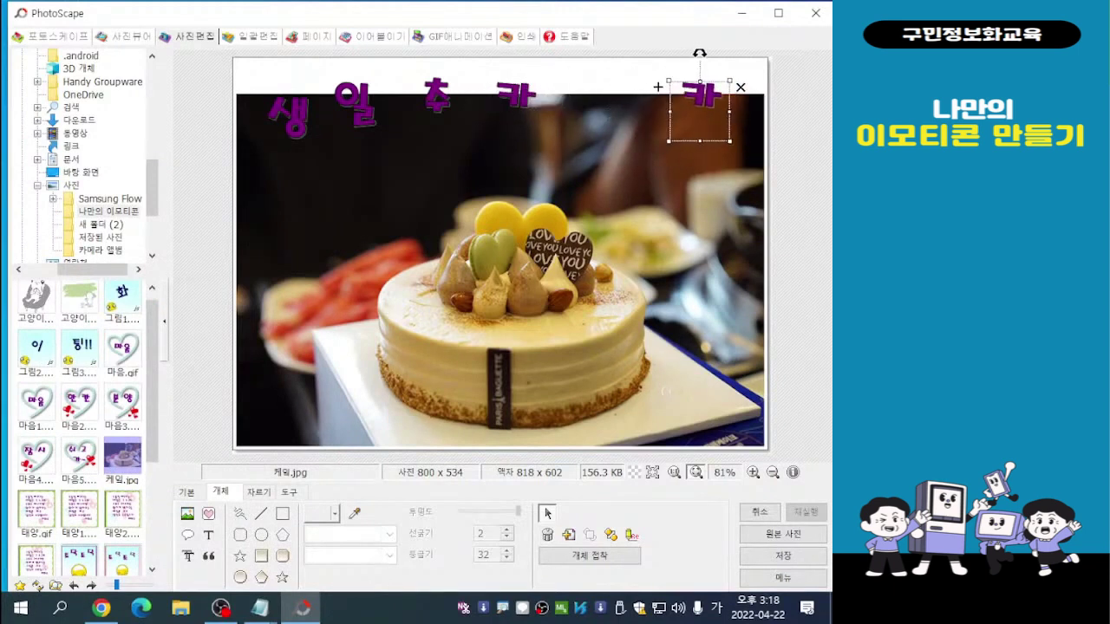
left_click(436, 99)
left_click(398, 84)
left_click_drag(450, 108, 599, 94)
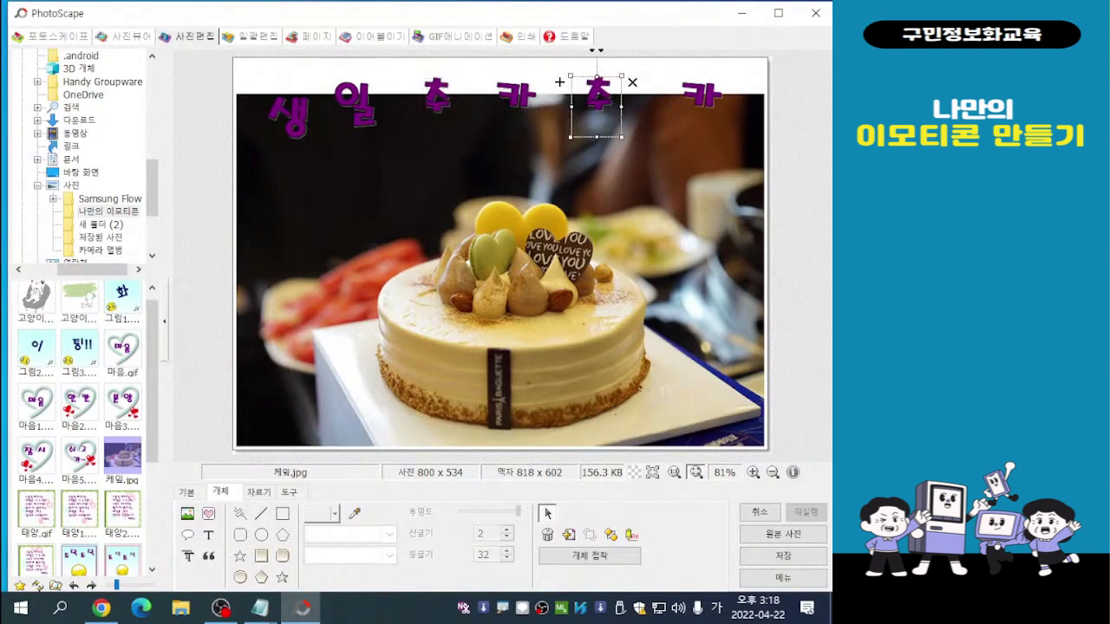
Nudge the last 카, the first 추 and 일 slightly to the right to even out the letter spacing
double_click(700, 95)
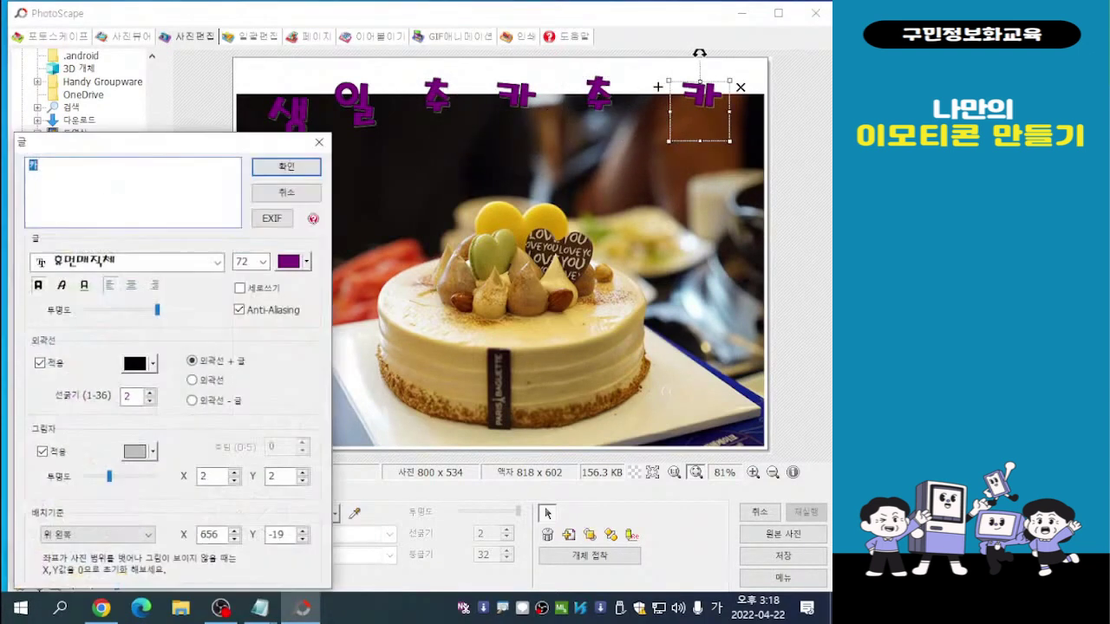
left_click(286, 167)
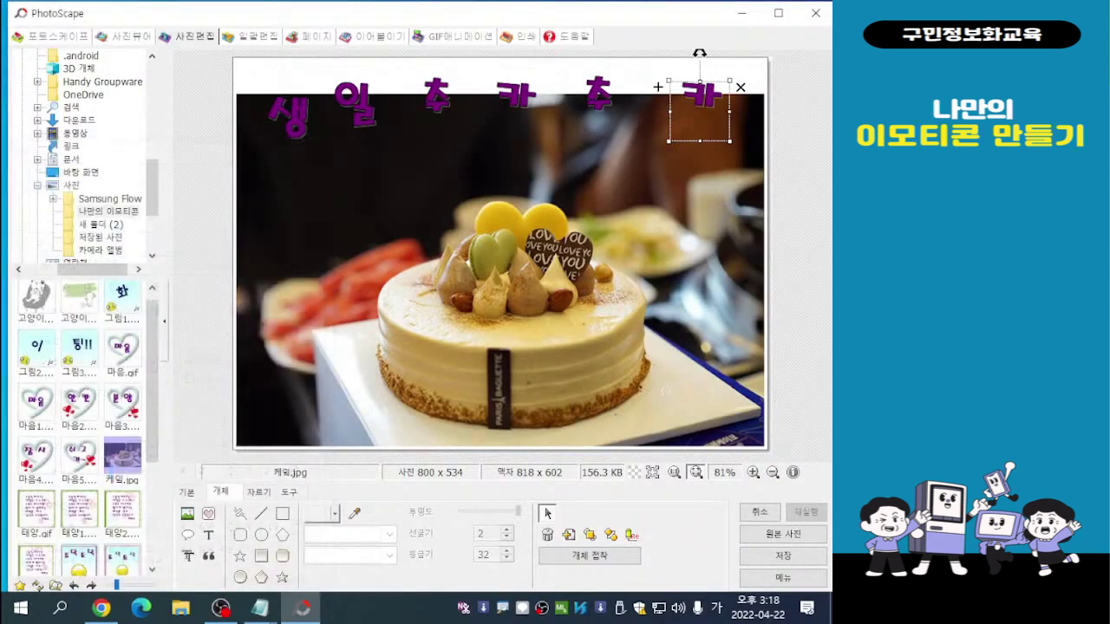
mouse_move(700, 110)
left_mouse_down()
mouse_move(694, 121)
mouse_move(704, 114)
left_mouse_up()
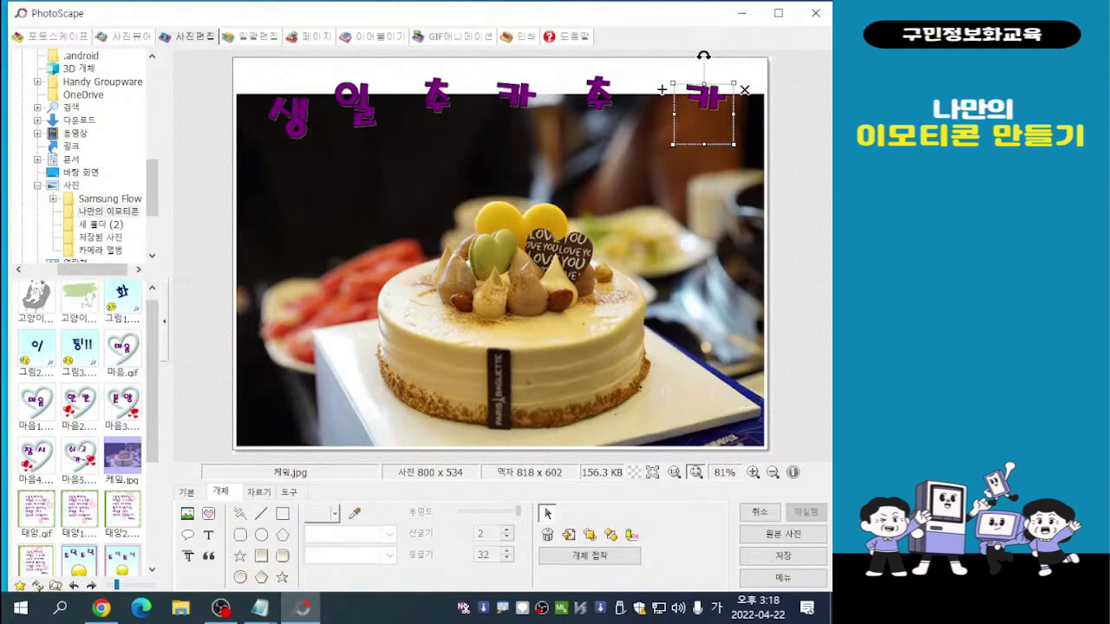
left_click(436, 97)
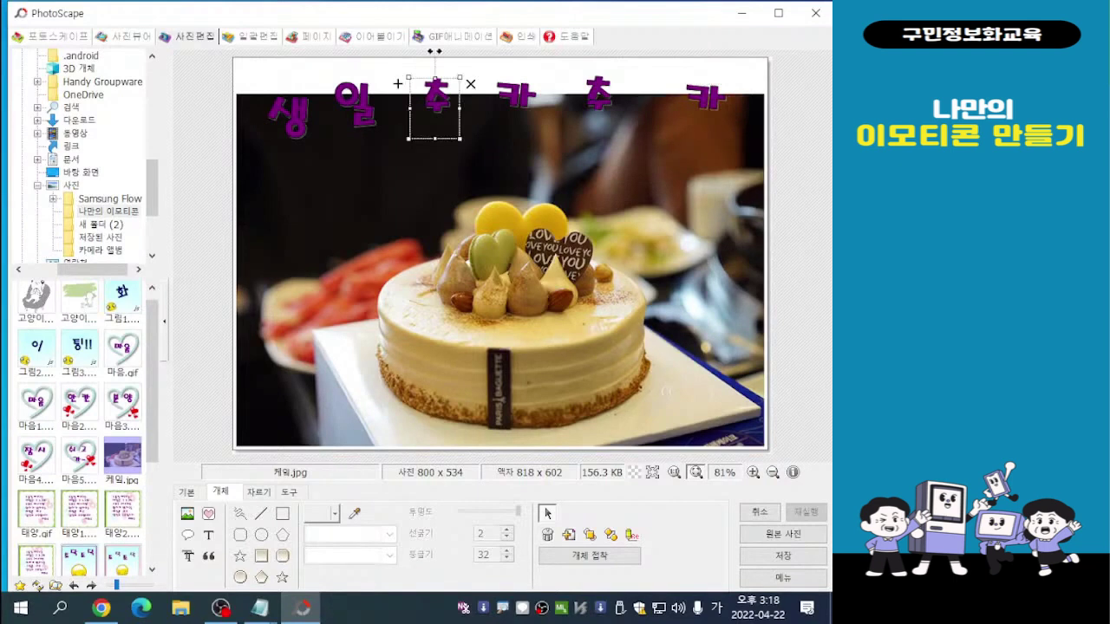
left_click_drag(433, 51, 441, 52)
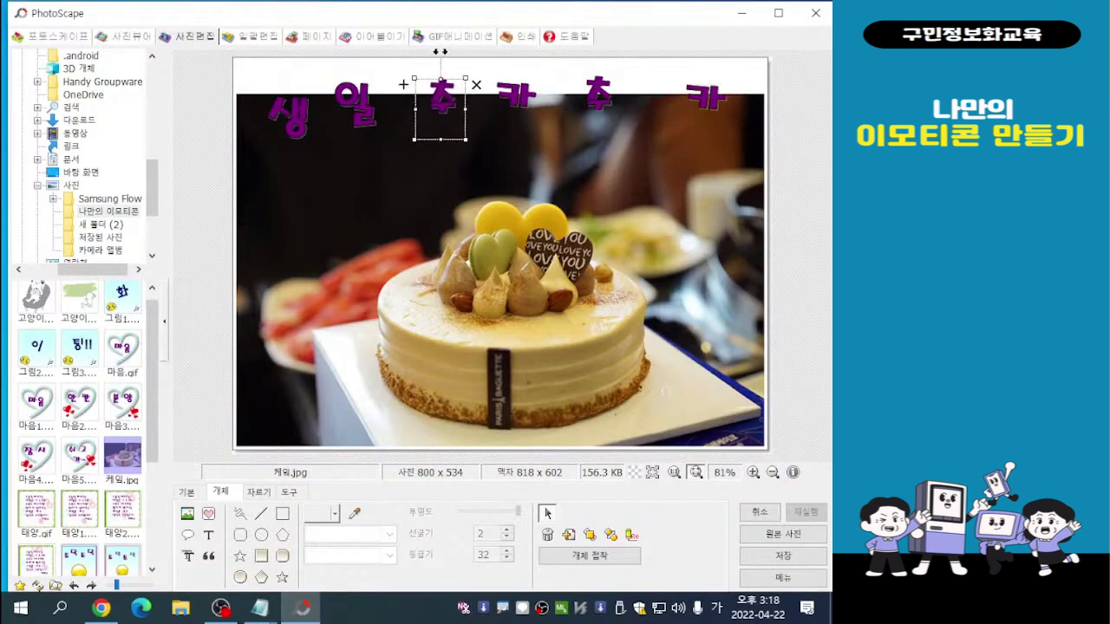
left_click(358, 104)
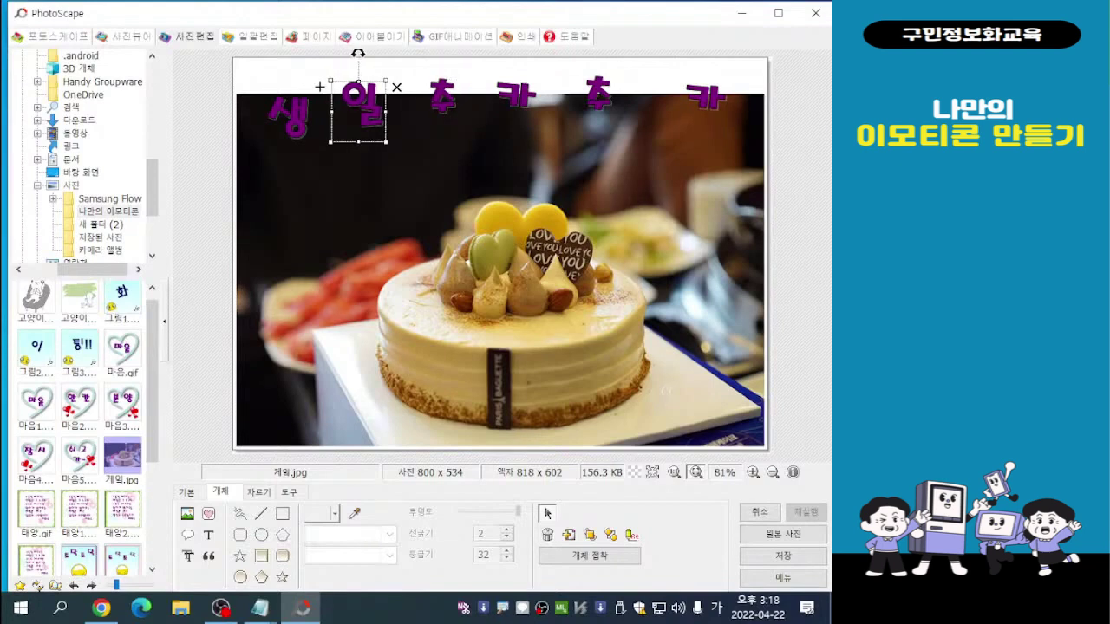
Try arranging the letters 생일추카추카 in a curve over the dark upper area of the cake photo
left_click_drag(289, 116, 292, 166)
left_click_drag(361, 99, 358, 121)
left_click_drag(443, 97, 450, 116)
left_click_drag(516, 94, 536, 120)
left_click_drag(598, 92, 617, 88)
left_click_drag(706, 97, 691, 130)
left_click_drag(617, 87, 611, 109)
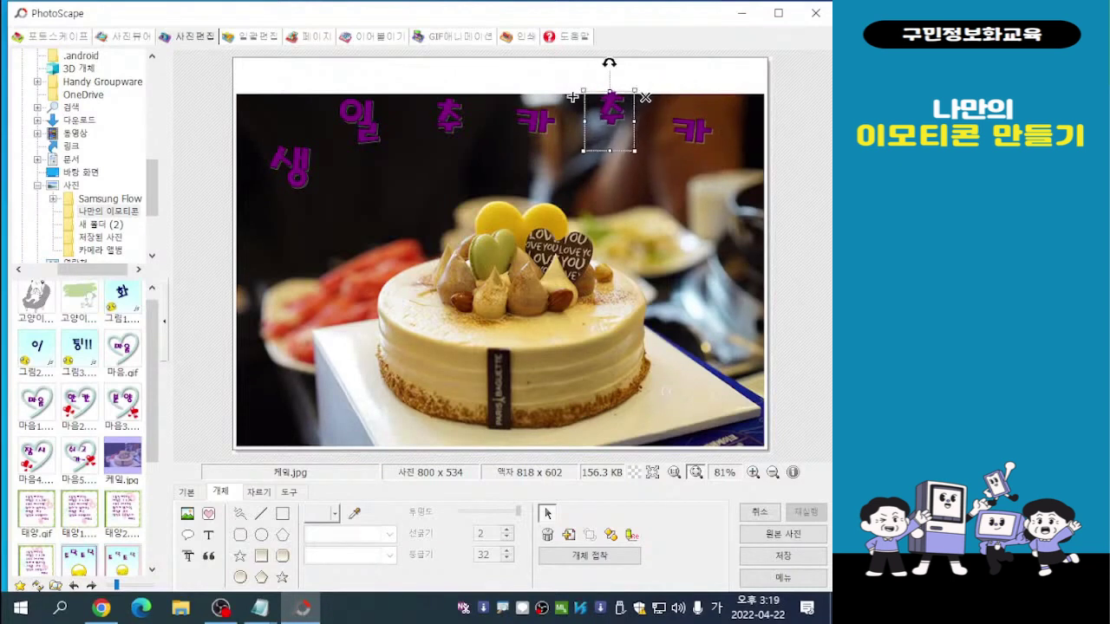
left_click_drag(319, 99, 315, 109)
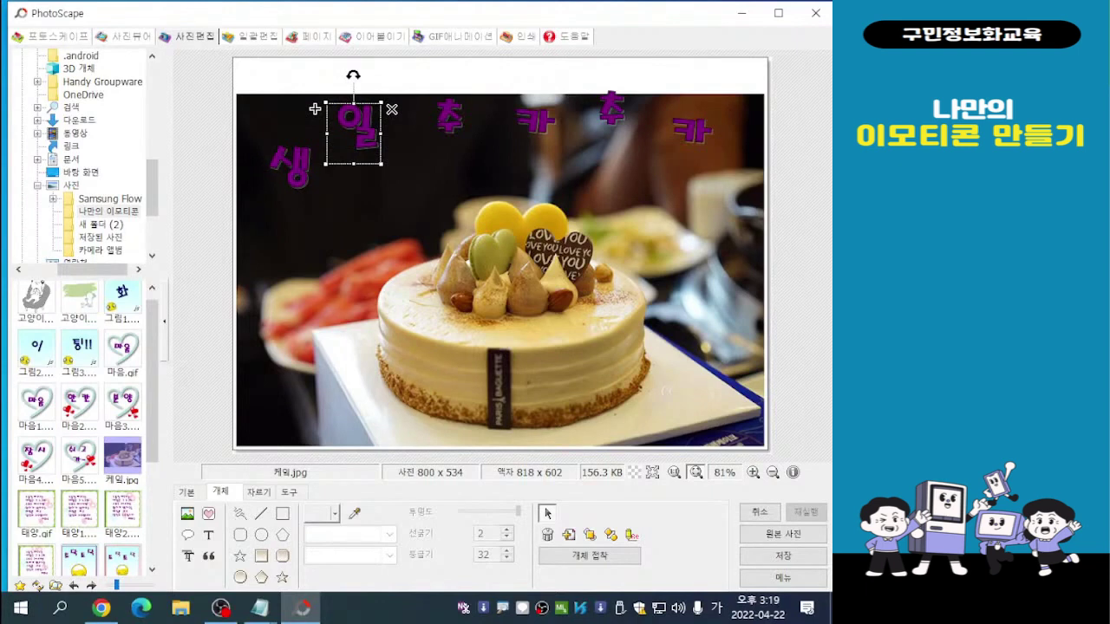
Line up the letters 생일추카추카 in a row over the frame's white margin above the photo
left_click_drag(286, 164, 266, 90)
left_click_drag(356, 126, 353, 106)
left_click_drag(449, 117, 449, 88)
left_click_drag(536, 119, 526, 95)
left_click_drag(612, 111, 605, 86)
left_click_drag(691, 130, 694, 90)
left_click_drag(527, 97, 527, 85)
left_click_drag(358, 108, 361, 98)
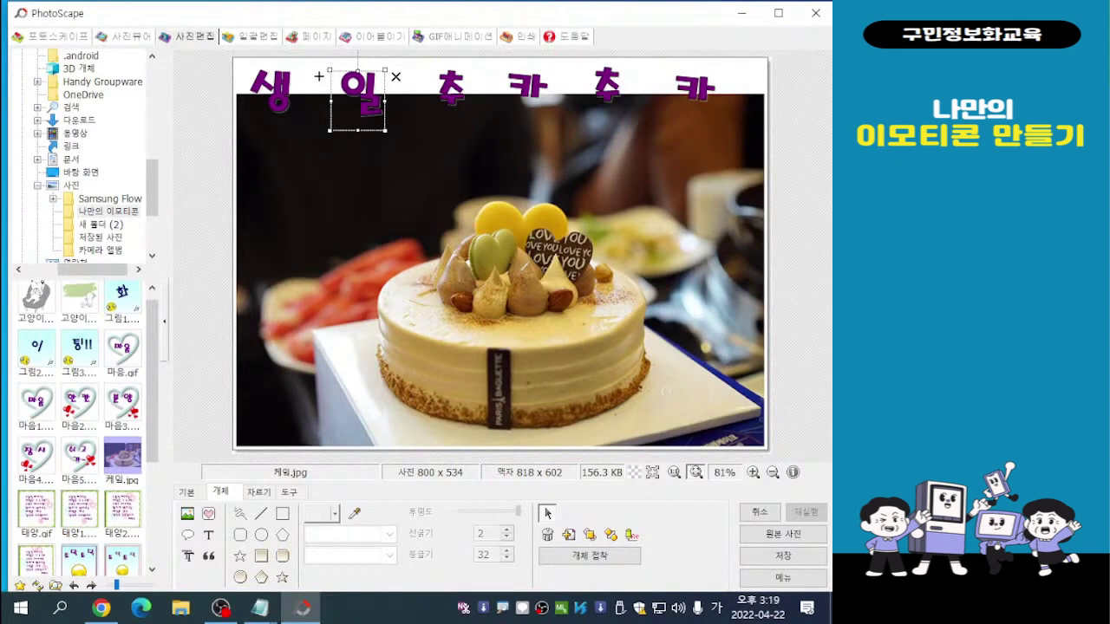
Recolour the letter 생 light yellow and lower it onto the dark upper edge of the cake photo
key("Escape")
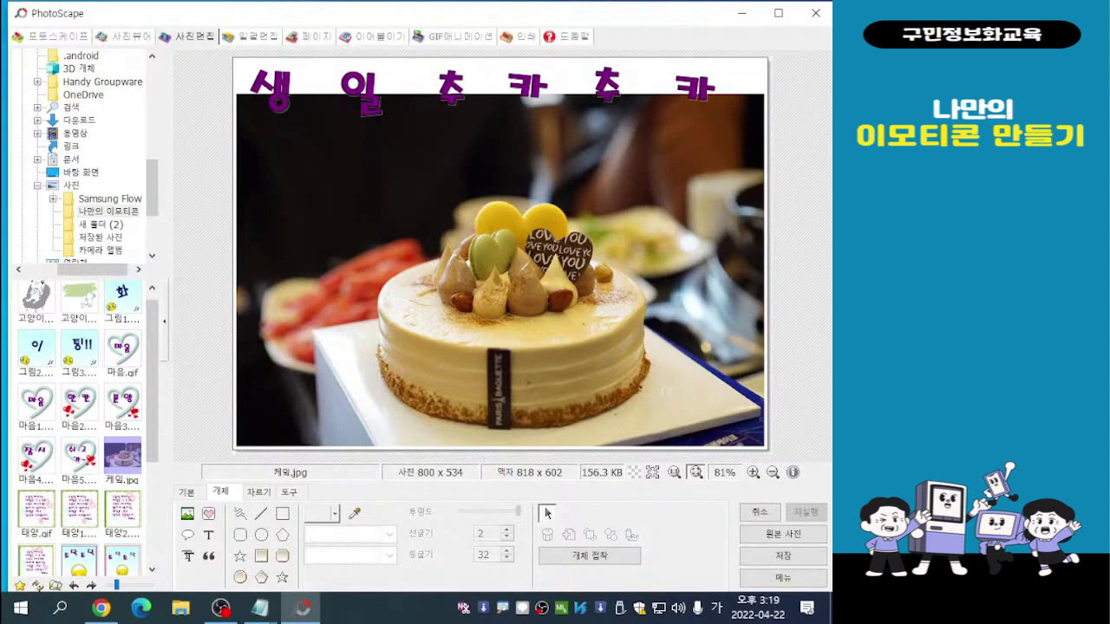
double_click(270, 86)
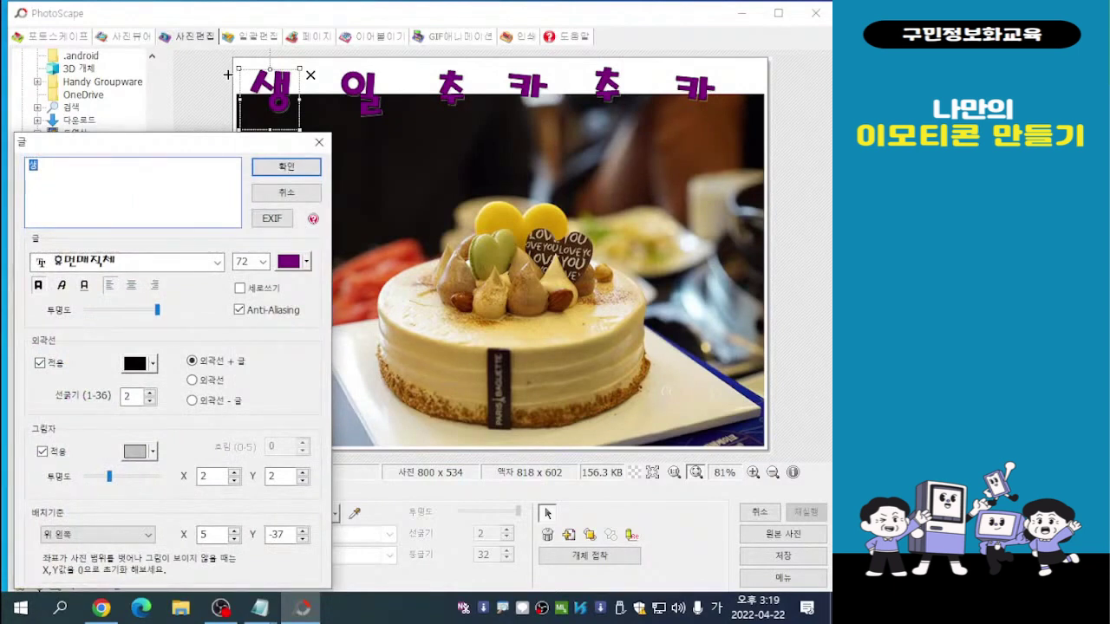
left_click(293, 261)
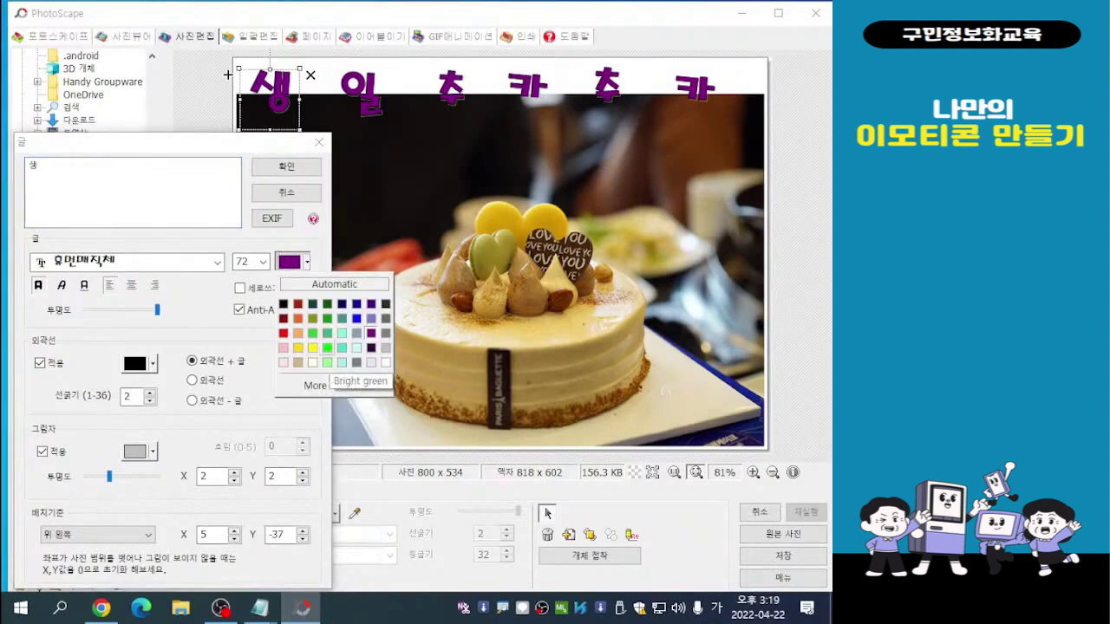
left_click(313, 362)
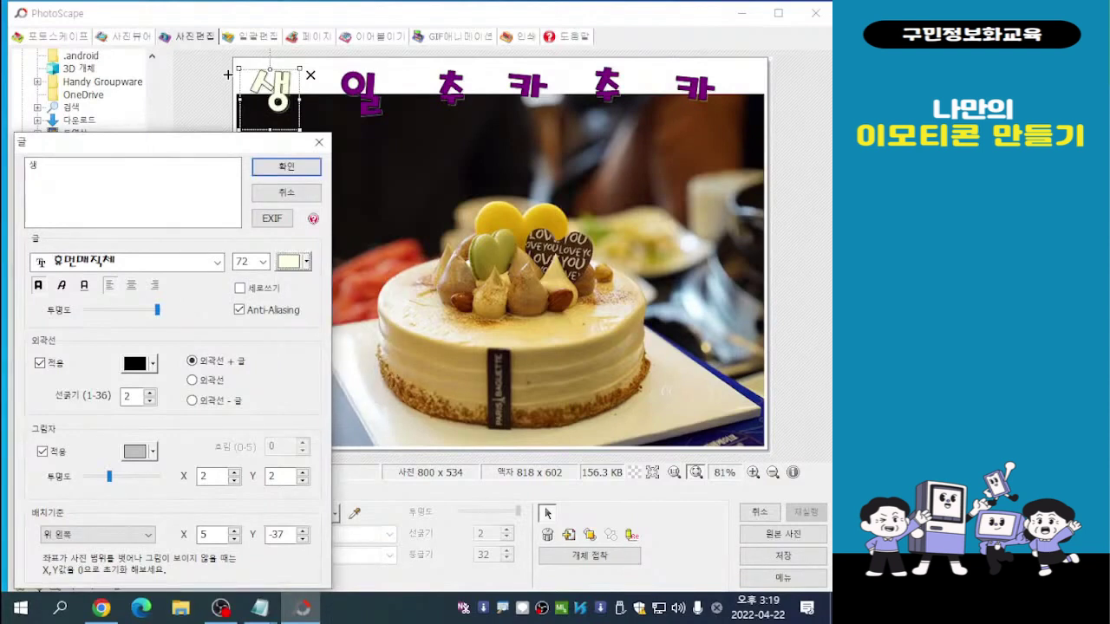
left_click(293, 261)
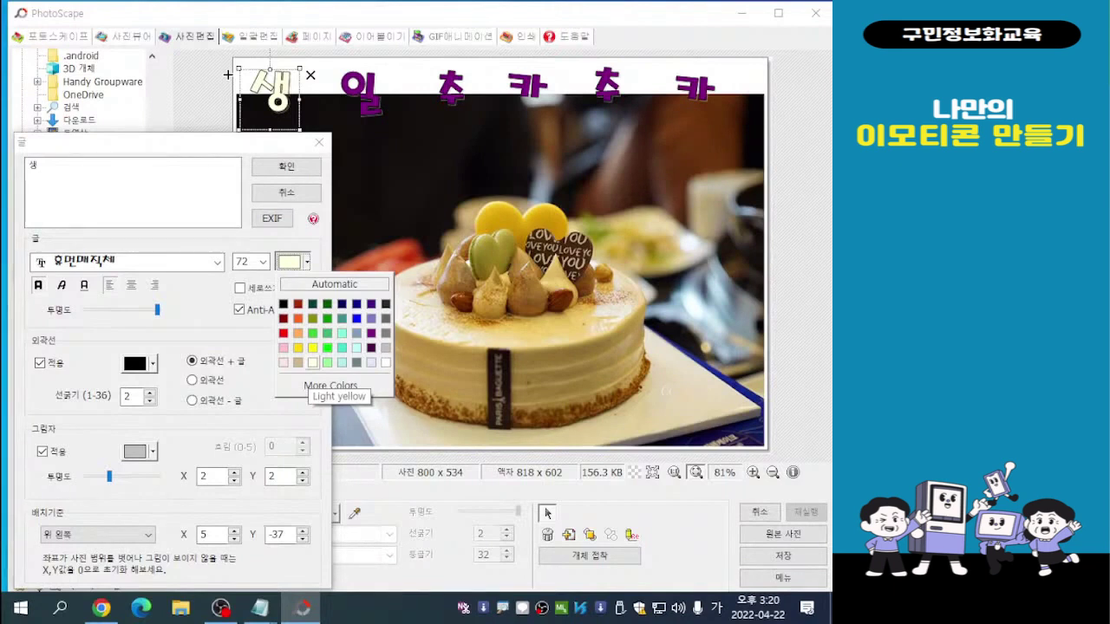
left_click(312, 363)
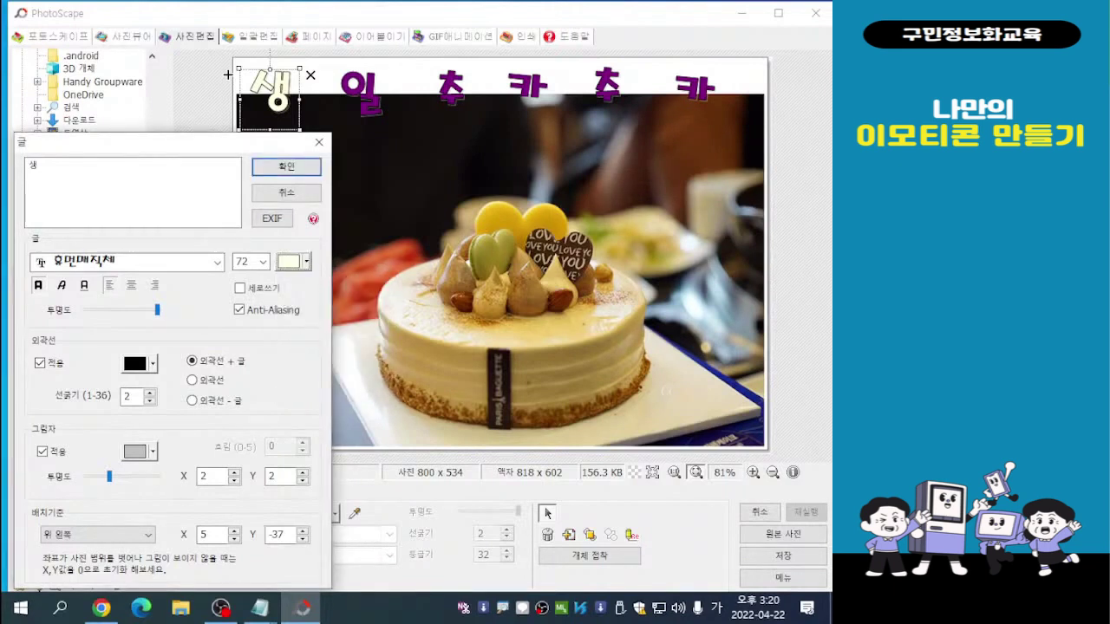
left_click(286, 166)
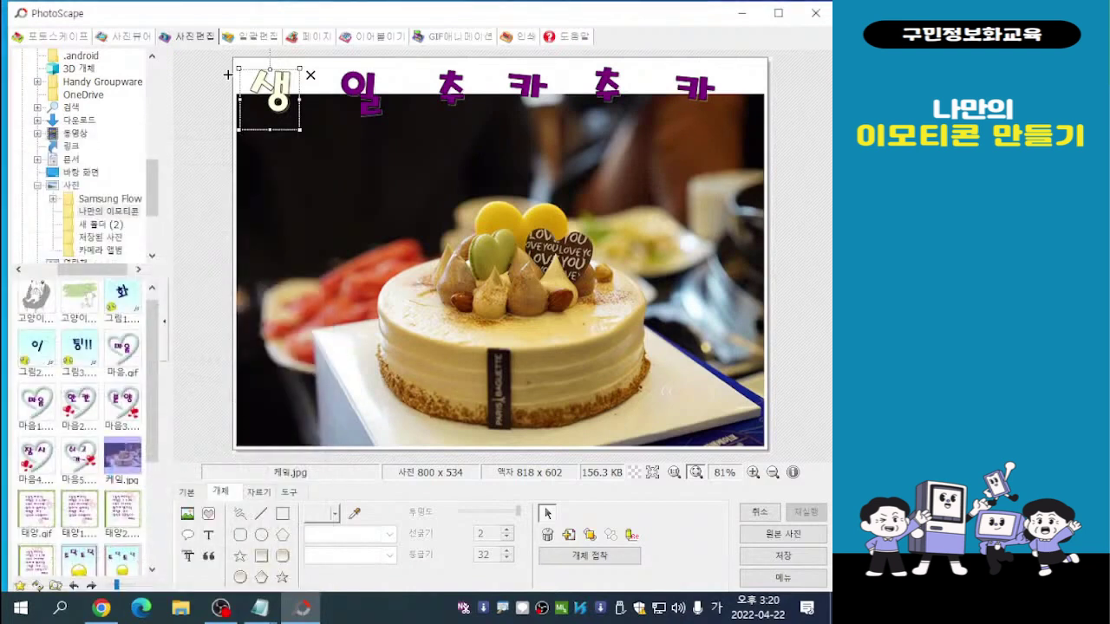
key("Escape")
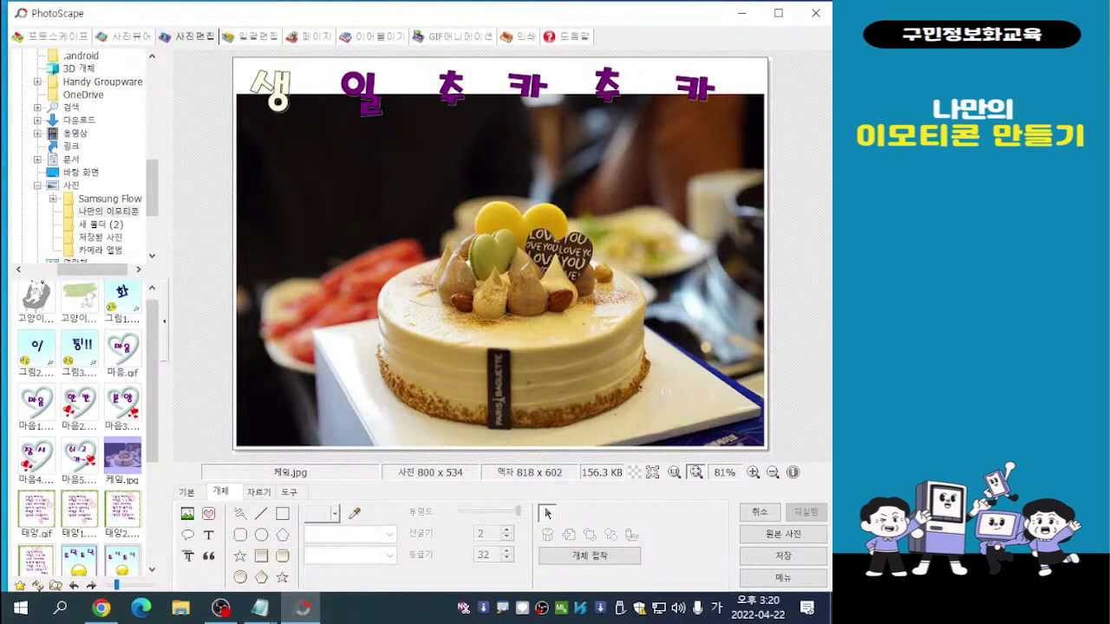
left_click(271, 94)
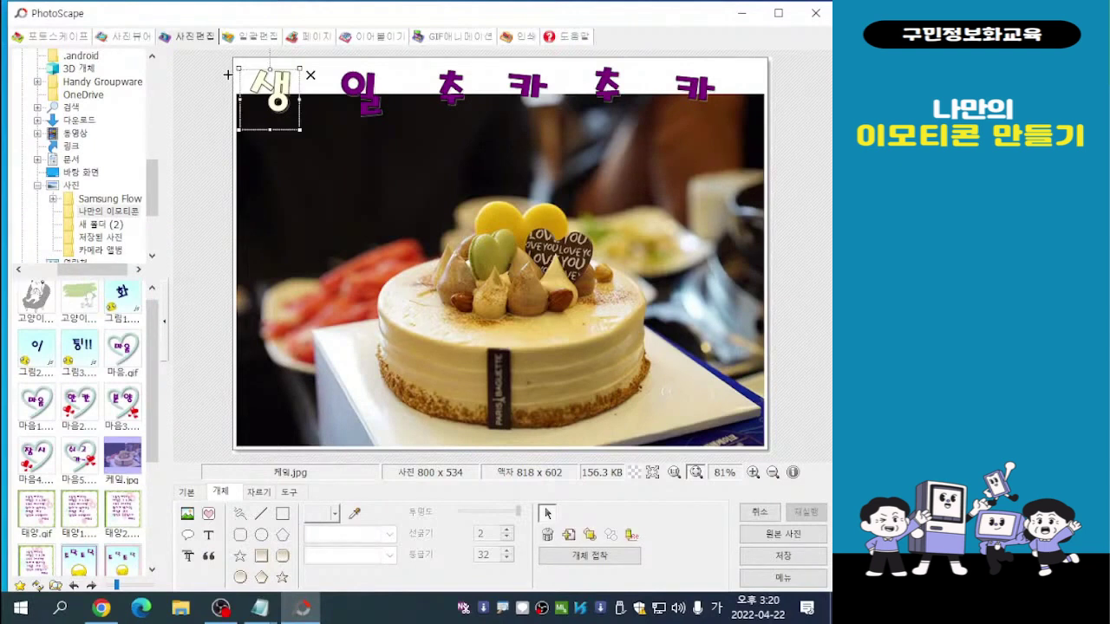
left_click_drag(228, 75, 232, 91)
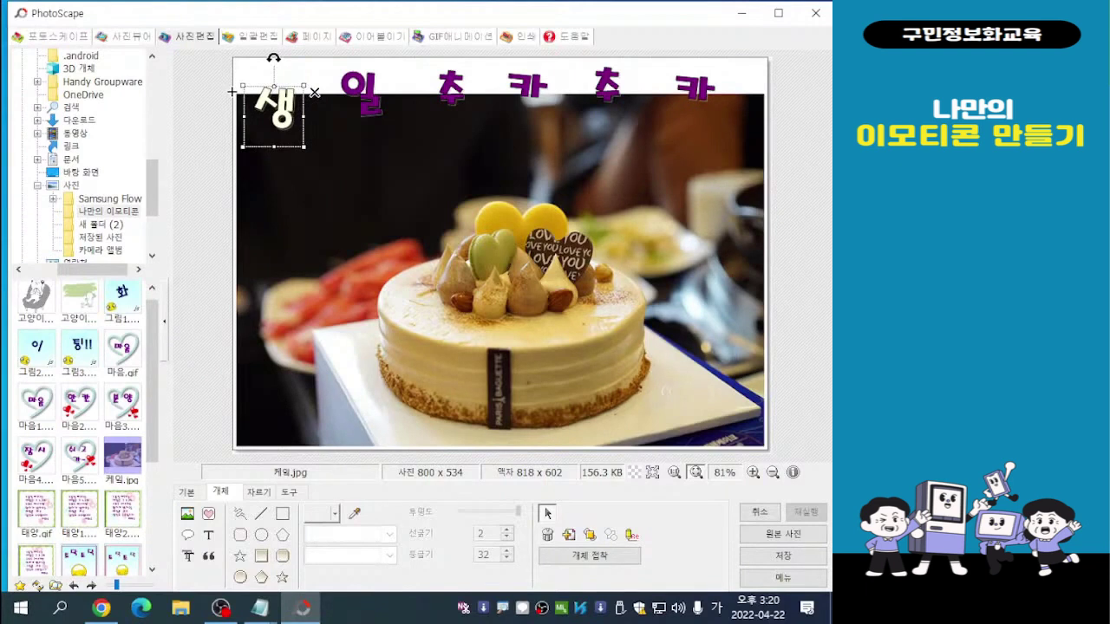
Change the text colour of the letter 일 and the first 추 to light yellow
left_click(360, 97)
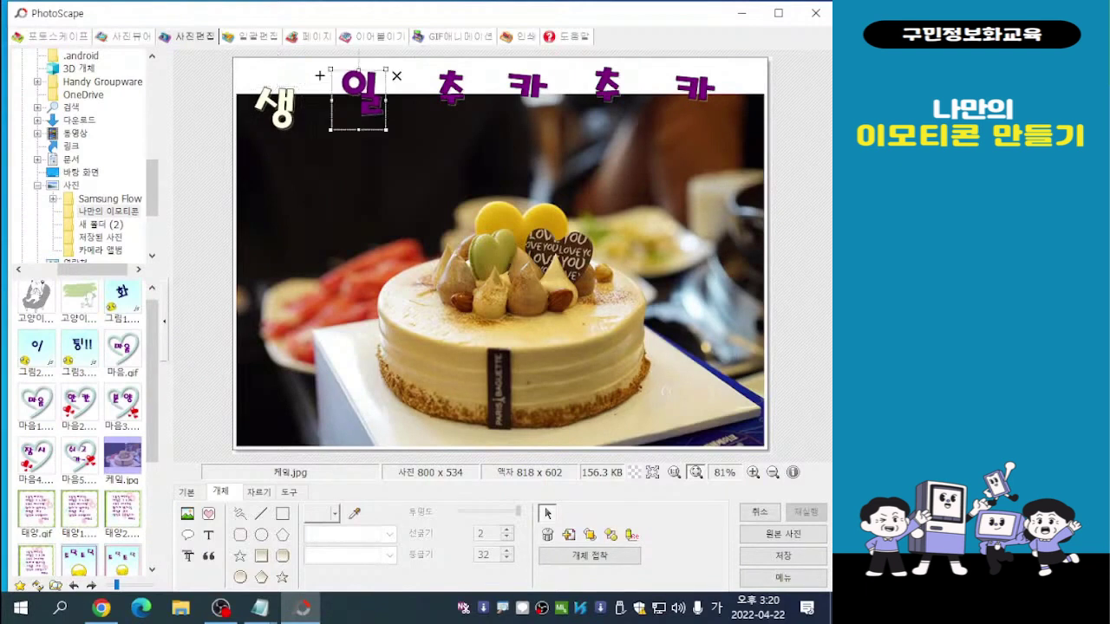
double_click(360, 97)
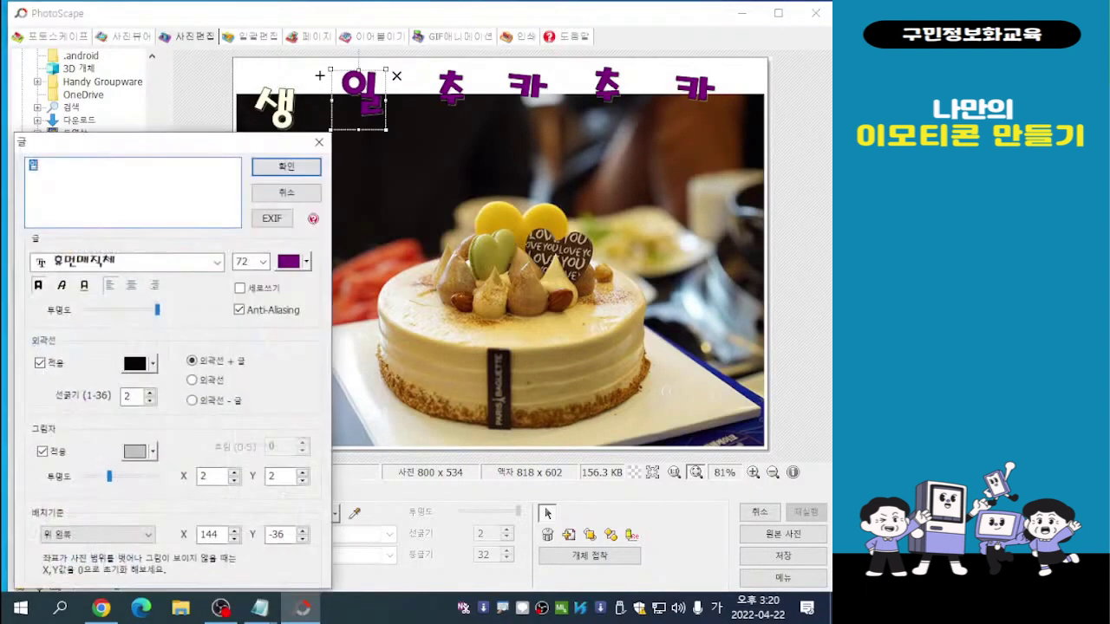
left_click(306, 261)
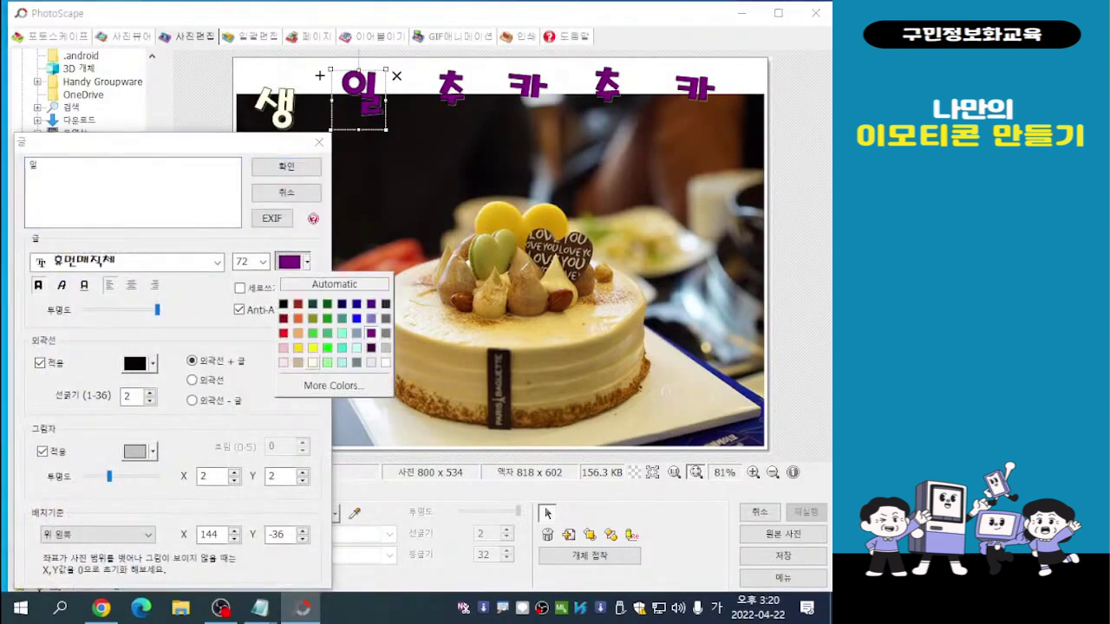
left_click(313, 362)
left_click(286, 165)
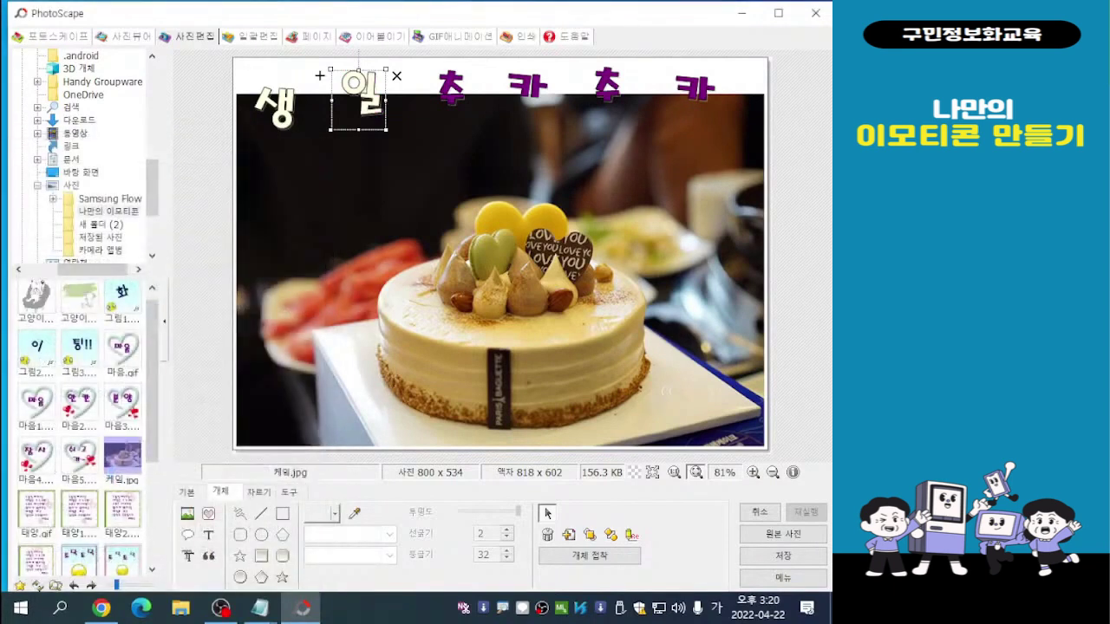
double_click(449, 94)
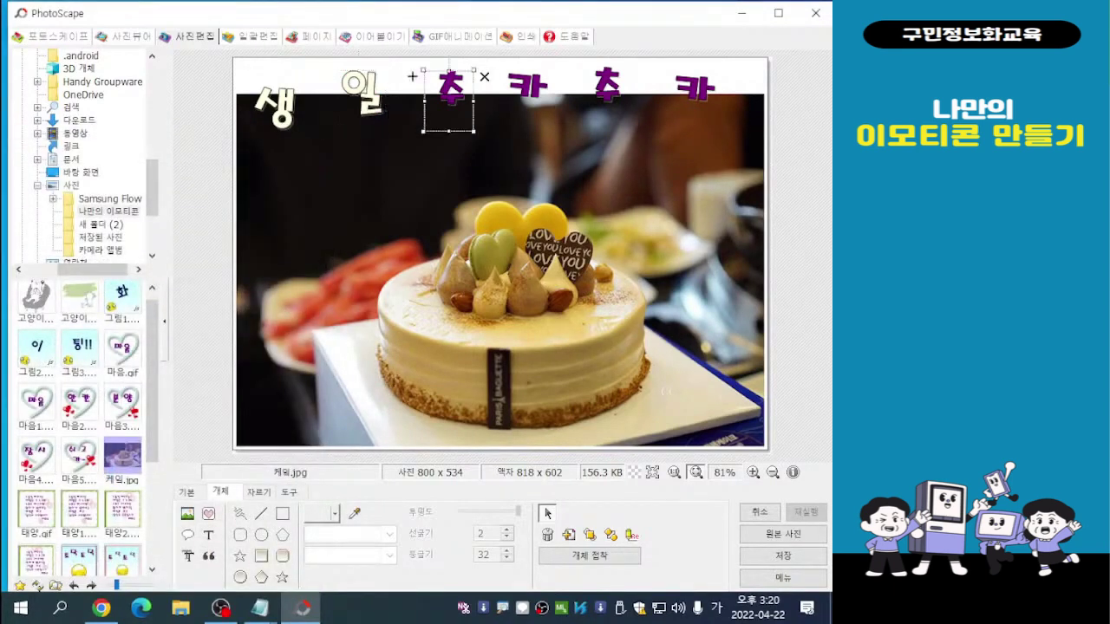
left_click(306, 261)
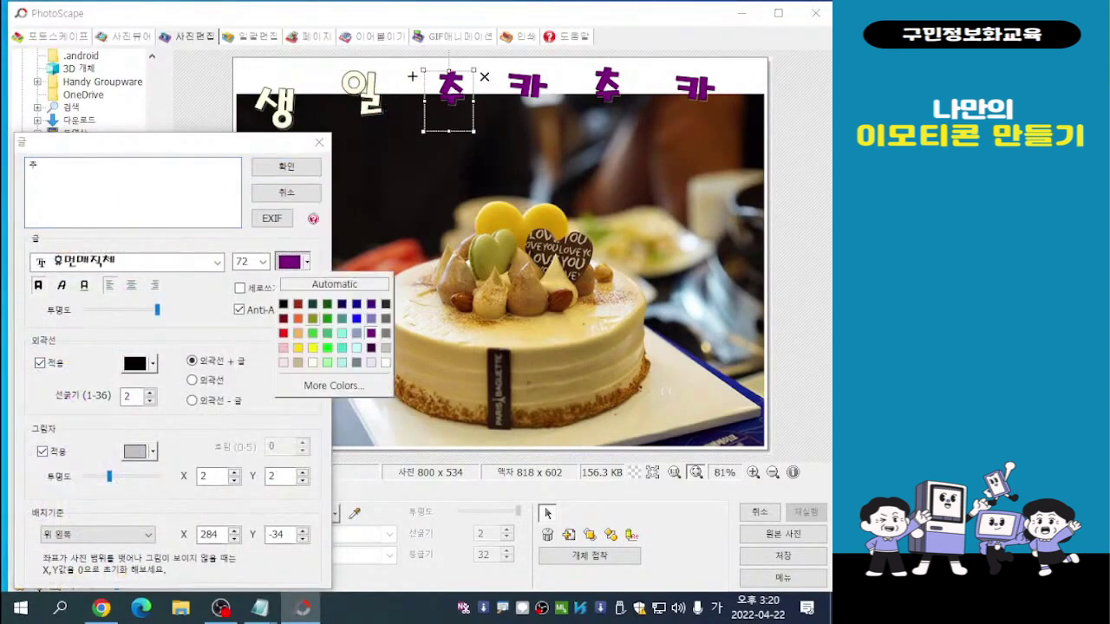
left_click(313, 362)
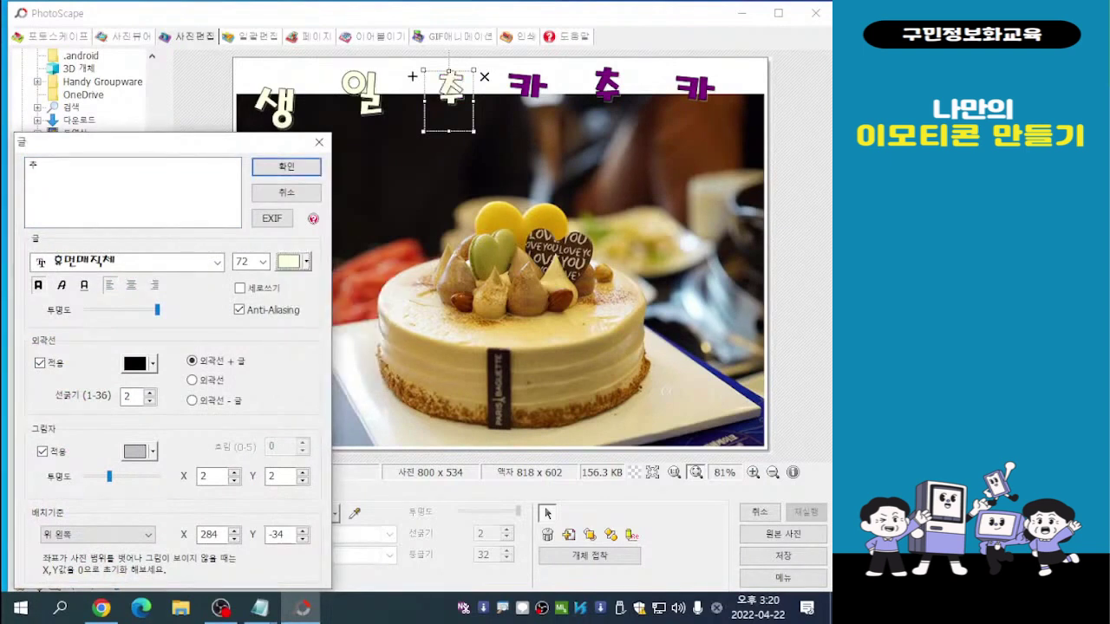
left_click(286, 166)
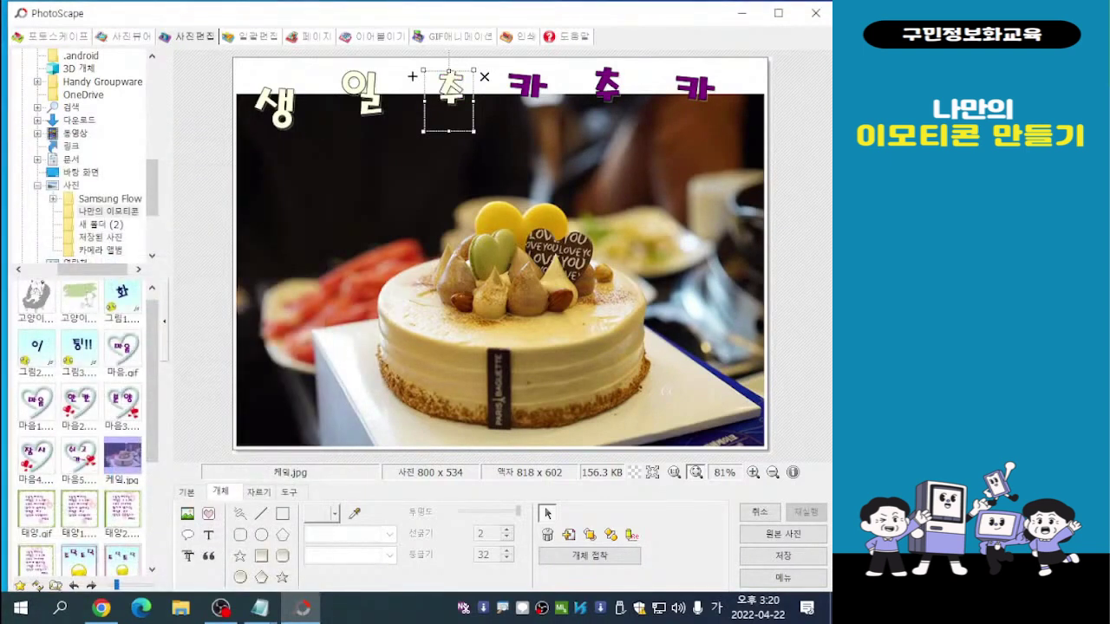
Change the text colour of the first 카 and the second 추 to light yellow
double_click(526, 86)
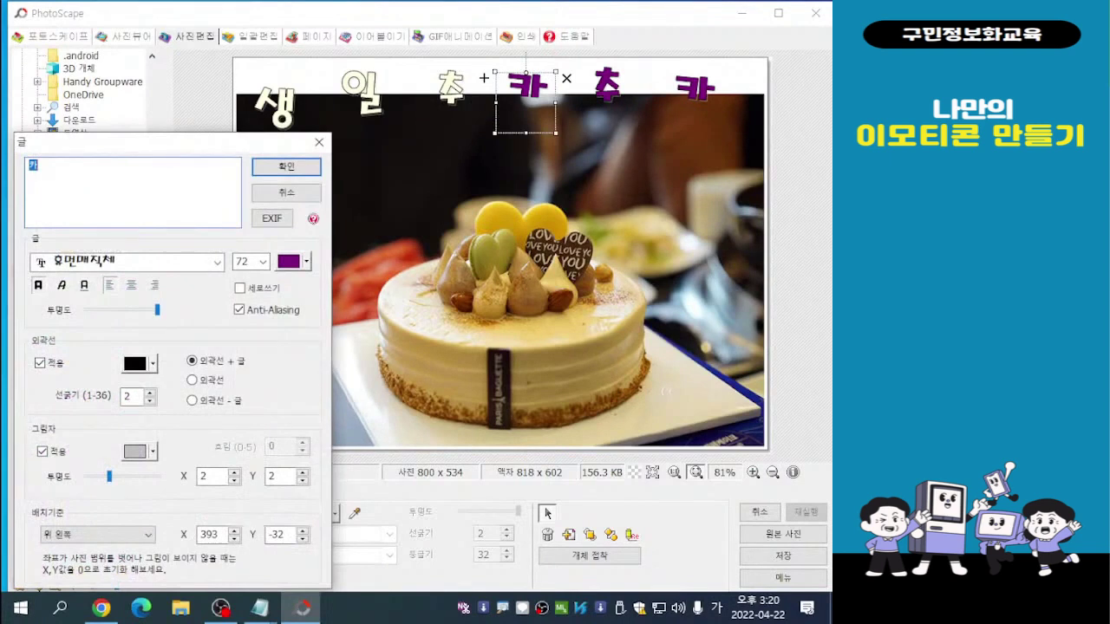
left_click(306, 261)
left_click(313, 364)
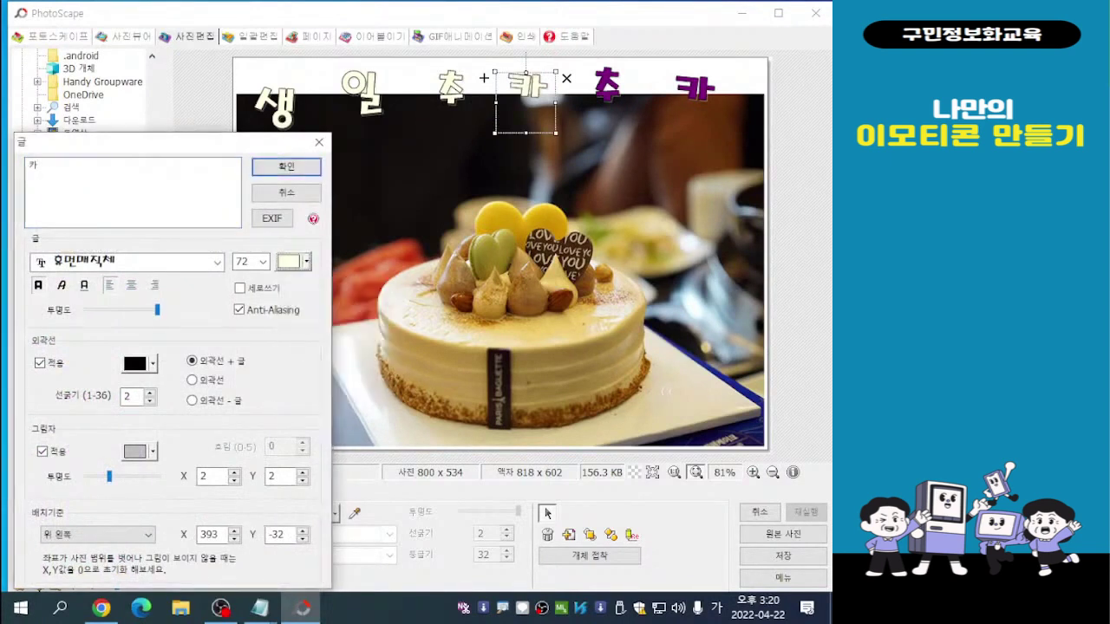
left_click(286, 166)
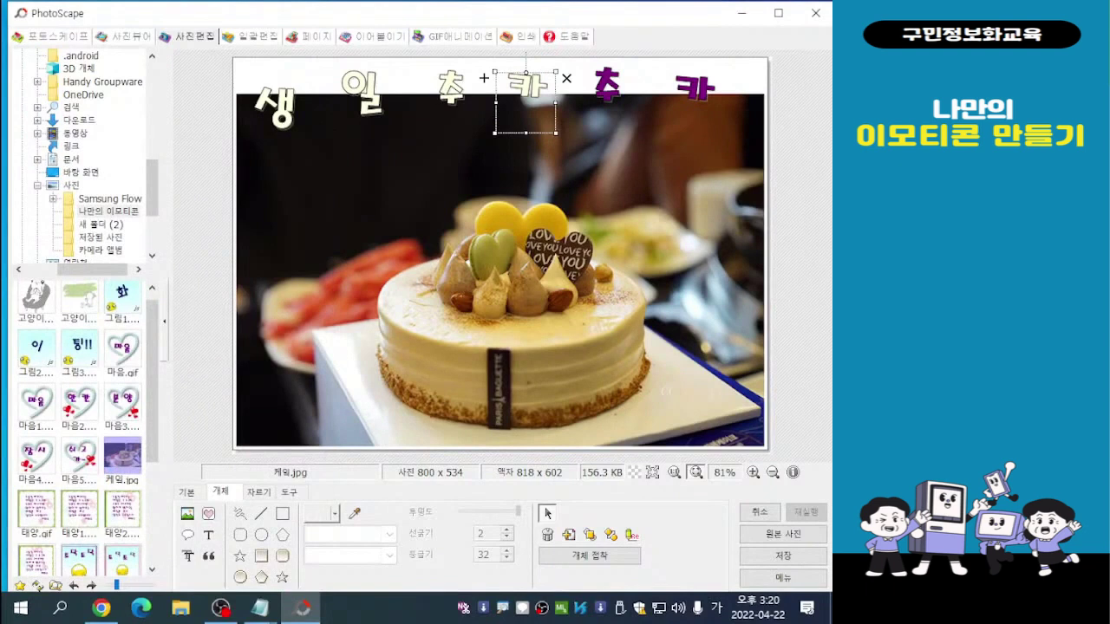
double_click(606, 85)
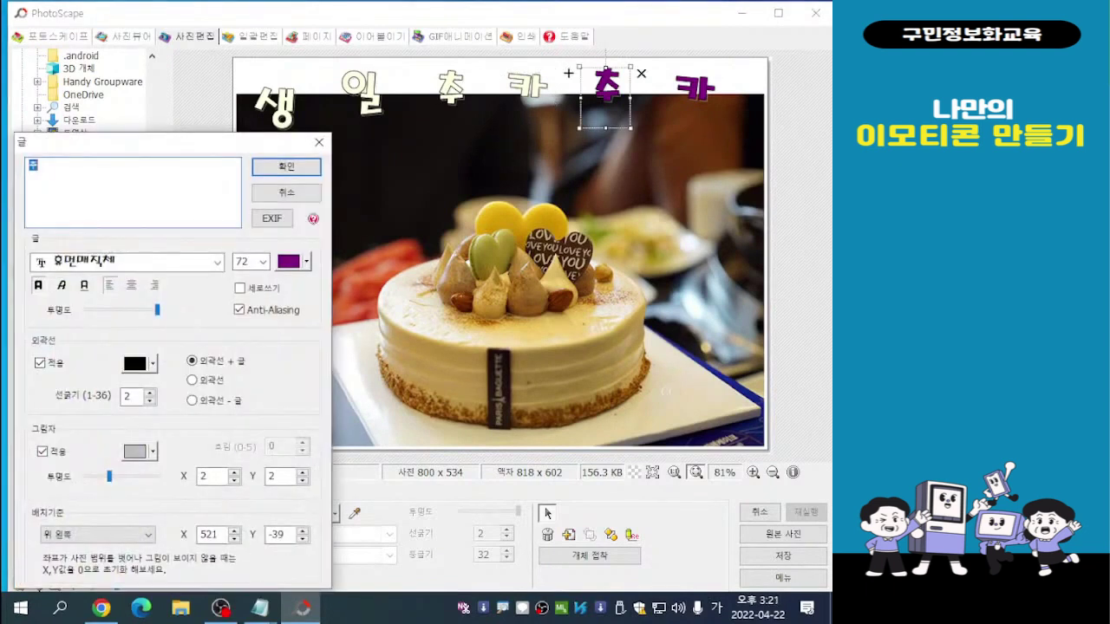
left_click(306, 261)
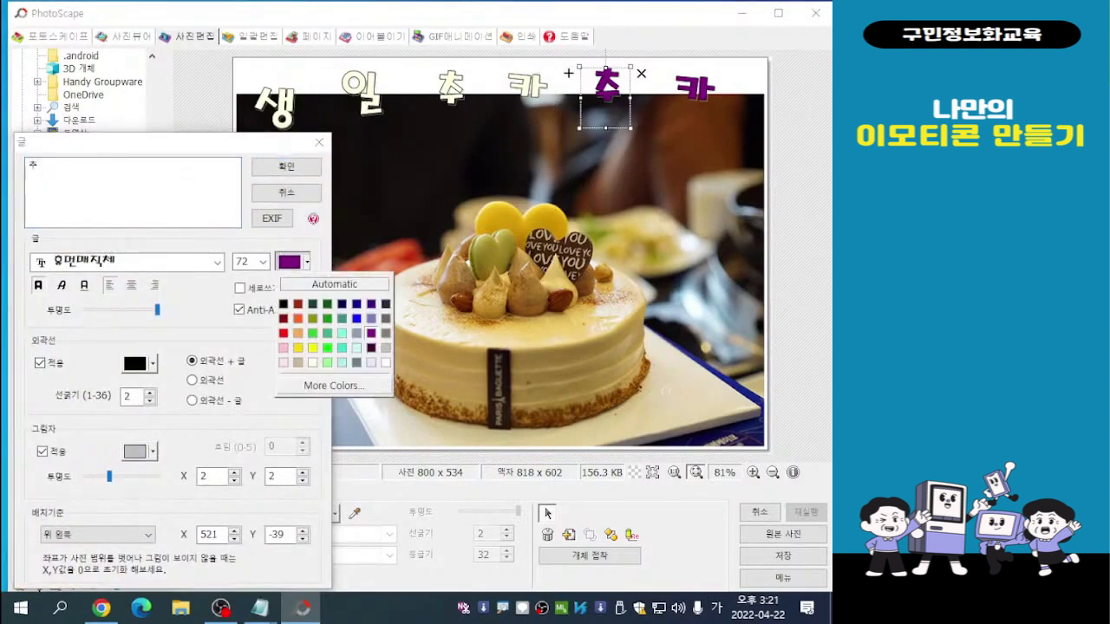
left_click(313, 362)
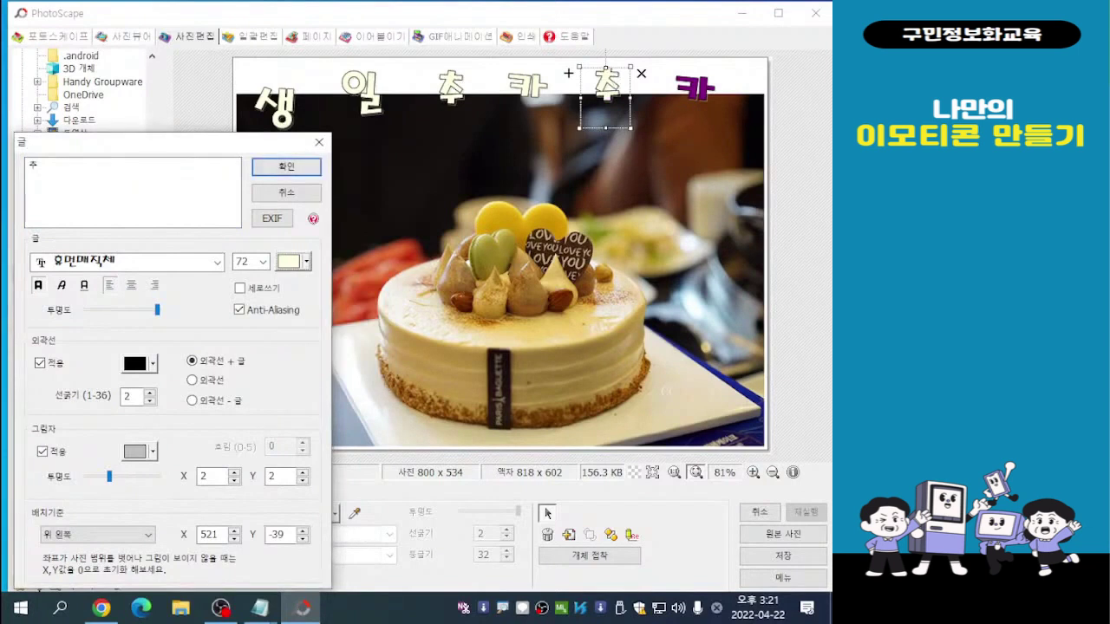
key("Return")
Recolour the last letter 카 at the end of the row light yellow
double_click(694, 88)
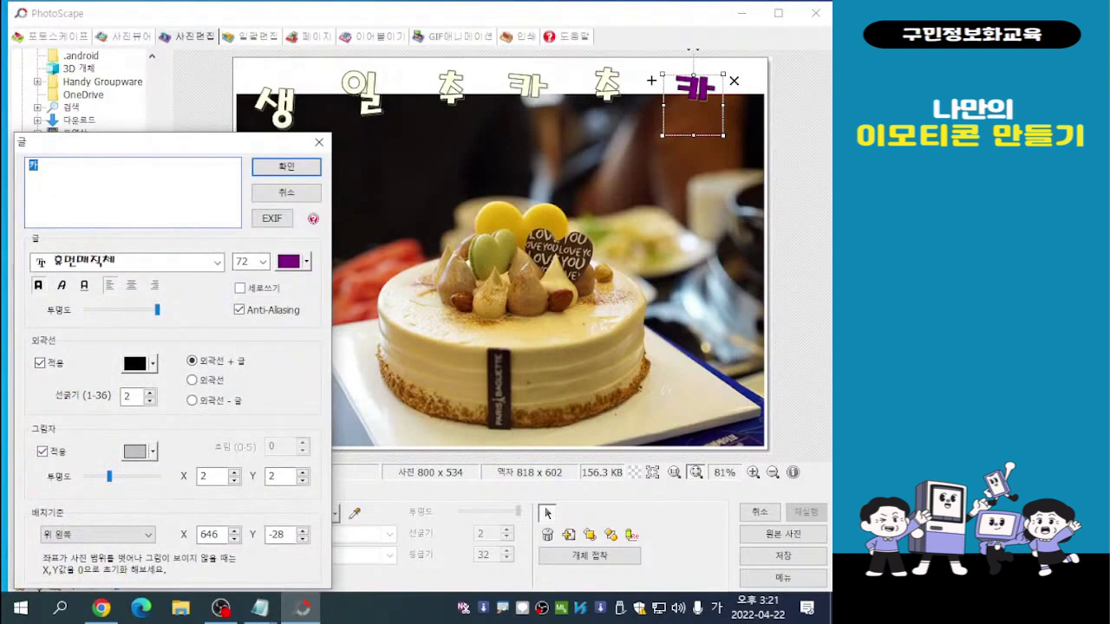
left_click(292, 261)
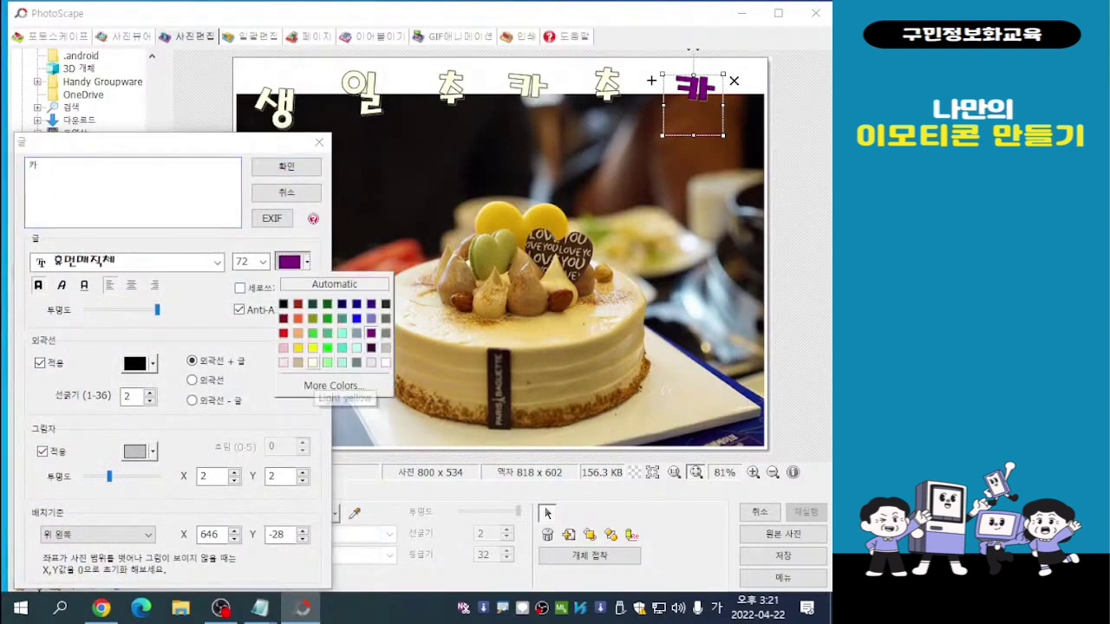
left_click(312, 363)
key("Return")
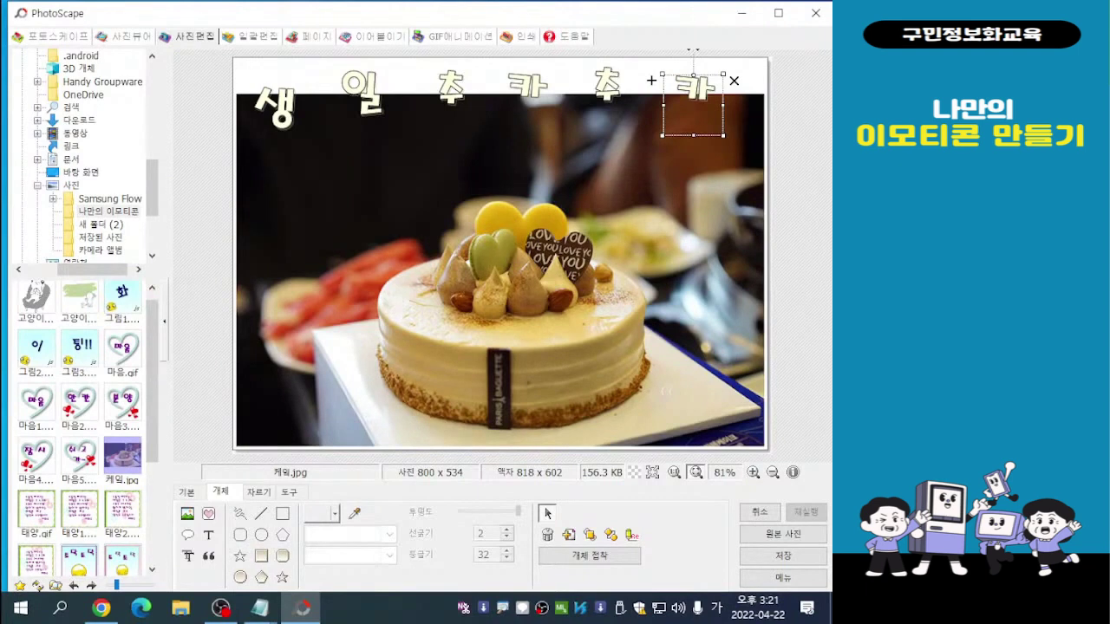
key("Escape")
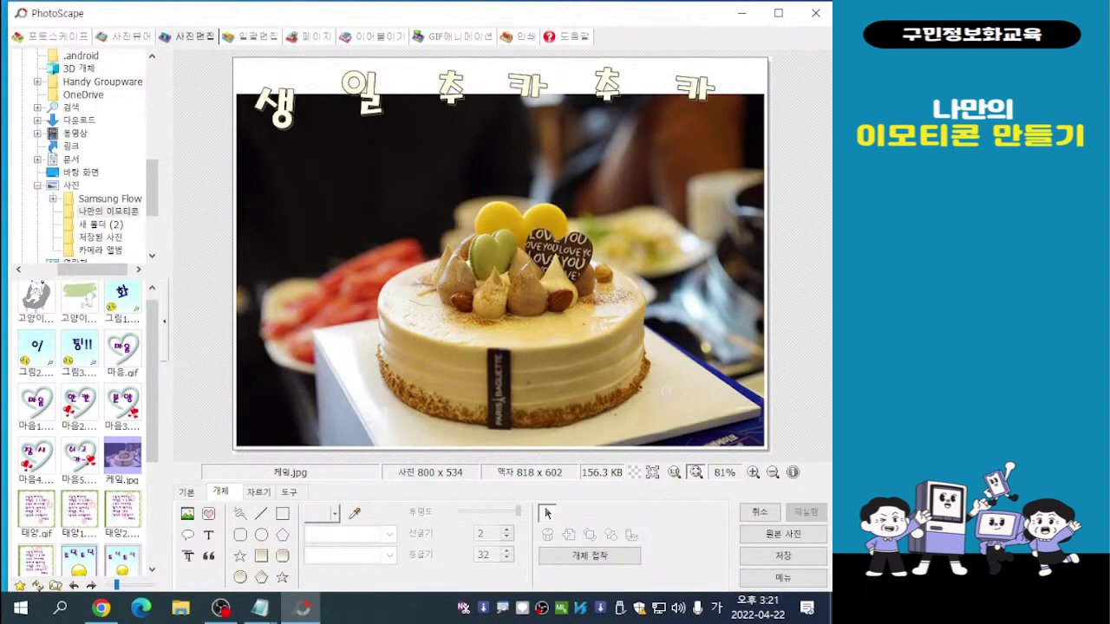
Shift all six letters 생일추카추카 slightly down and right so they overlap the dark upper edge of the photo
left_click(274, 109)
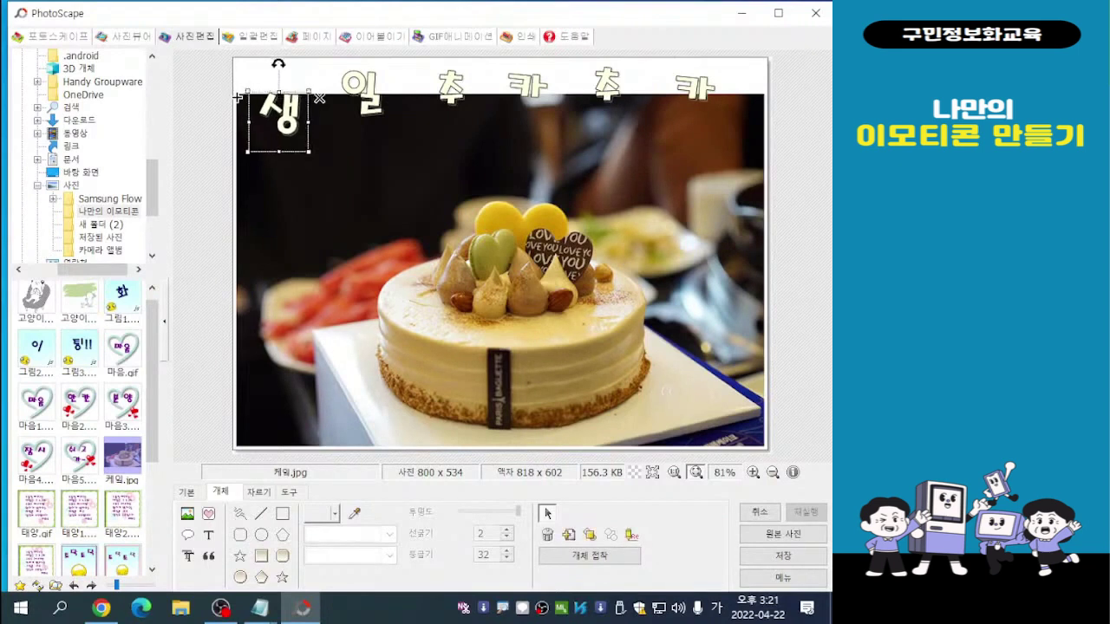
left_click_drag(362, 92, 367, 96)
left_click_drag(450, 87, 458, 95)
left_click_drag(527, 86, 537, 95)
left_click_drag(607, 84, 614, 93)
left_click(694, 86)
left_click_drag(694, 87, 700, 93)
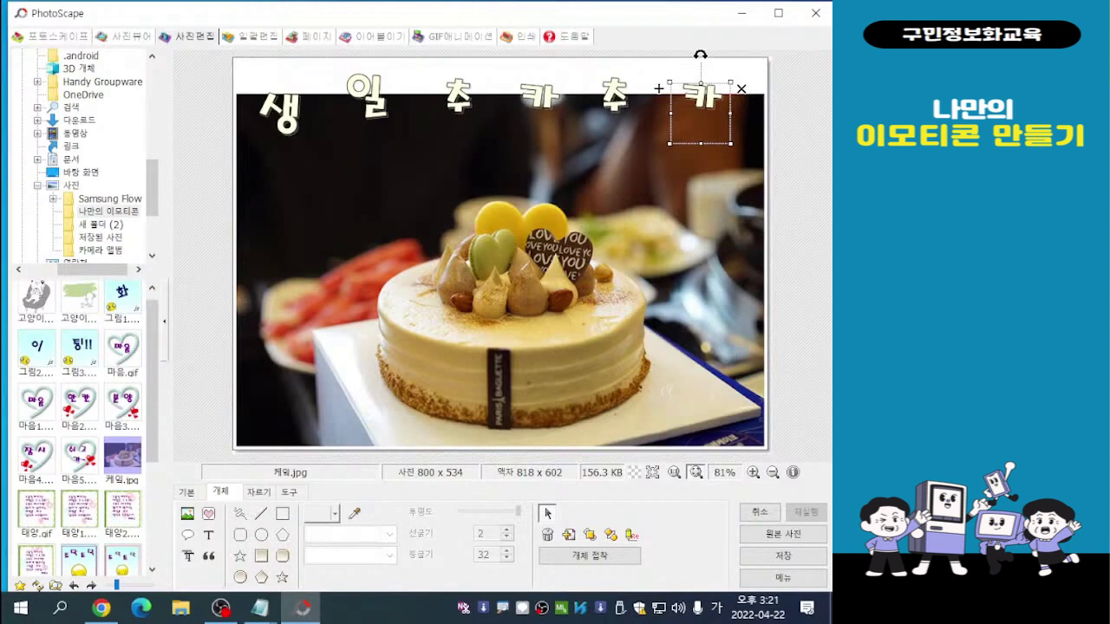
left_click(659, 88)
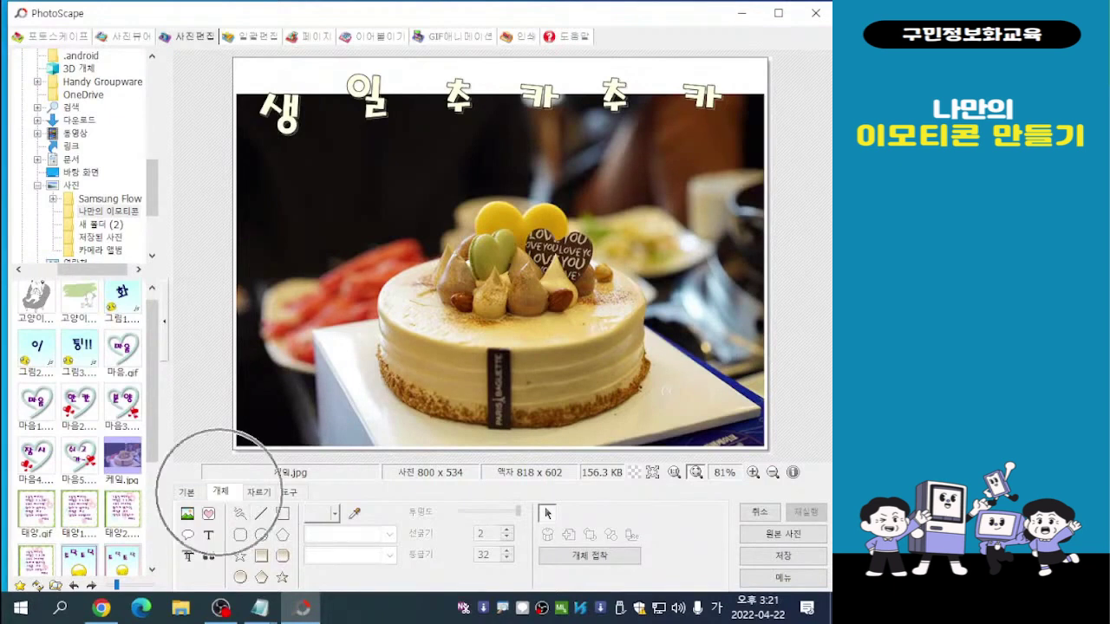
Insert the crossed-rays sparkle icon effect011.png from the 특수효과 icon category onto the cake photo
left_click(208, 513)
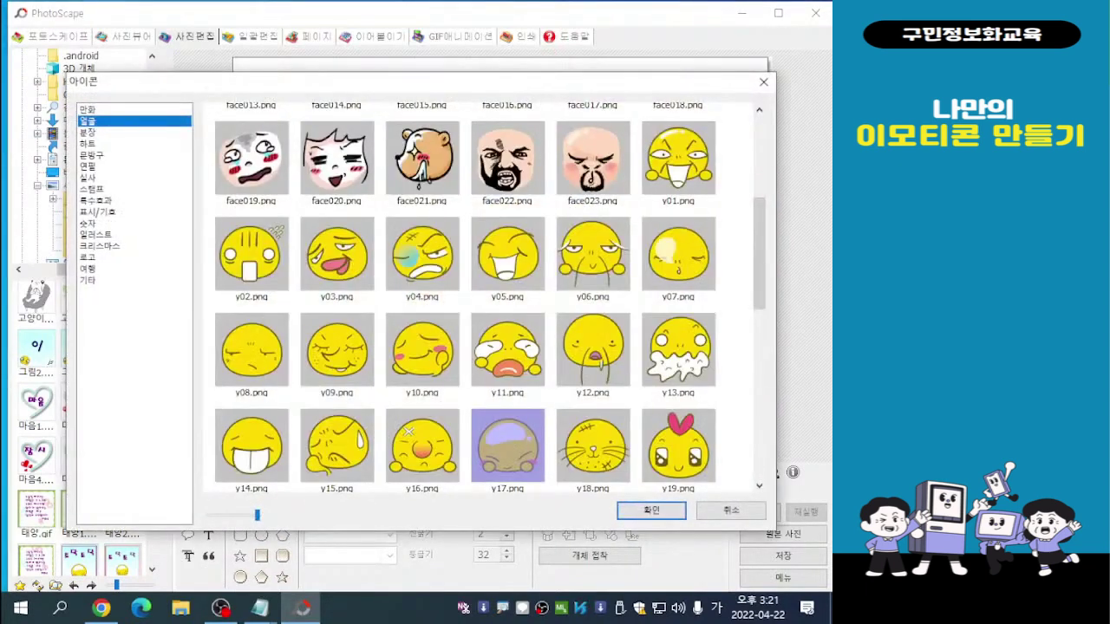
left_click_drag(394, 90, 356, 90)
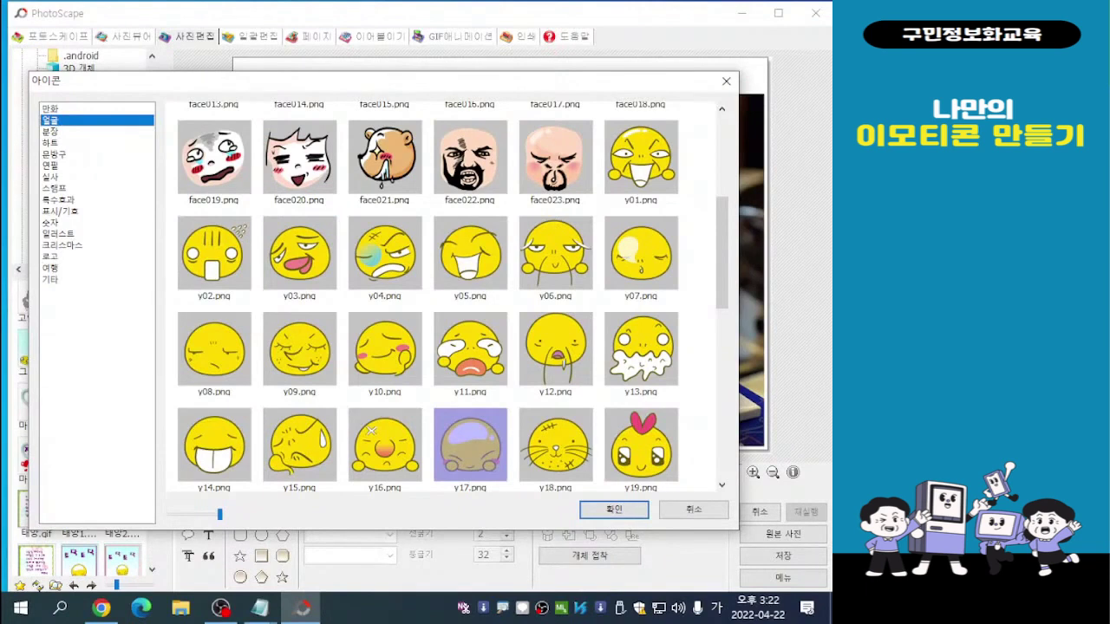
left_click(58, 199)
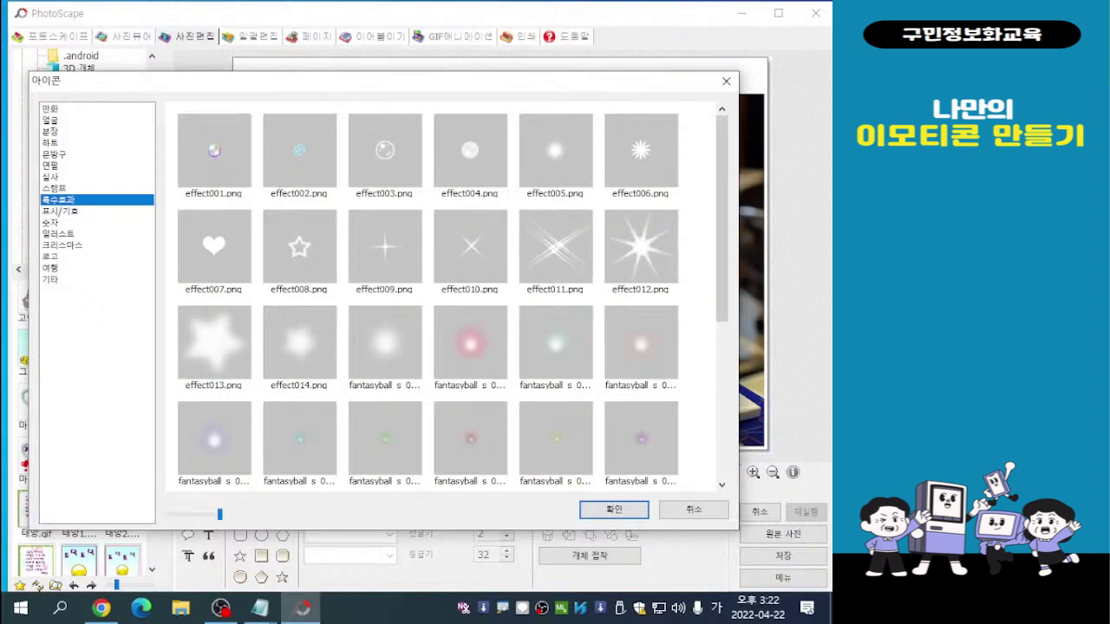
scroll(450, 298, "down", 3)
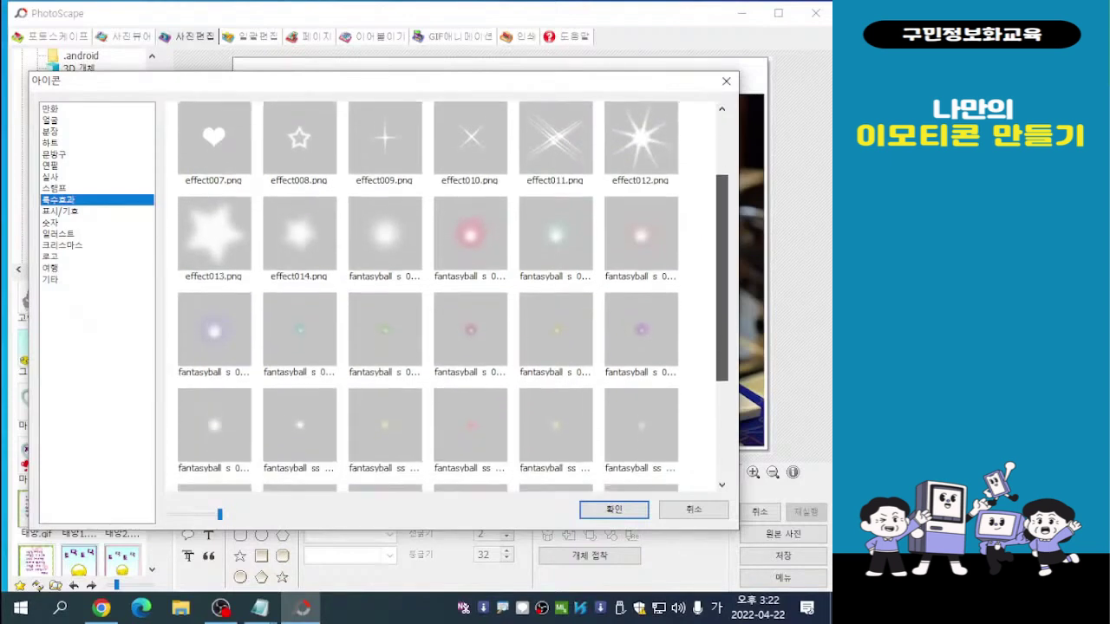
scroll(451, 298, "up", 3)
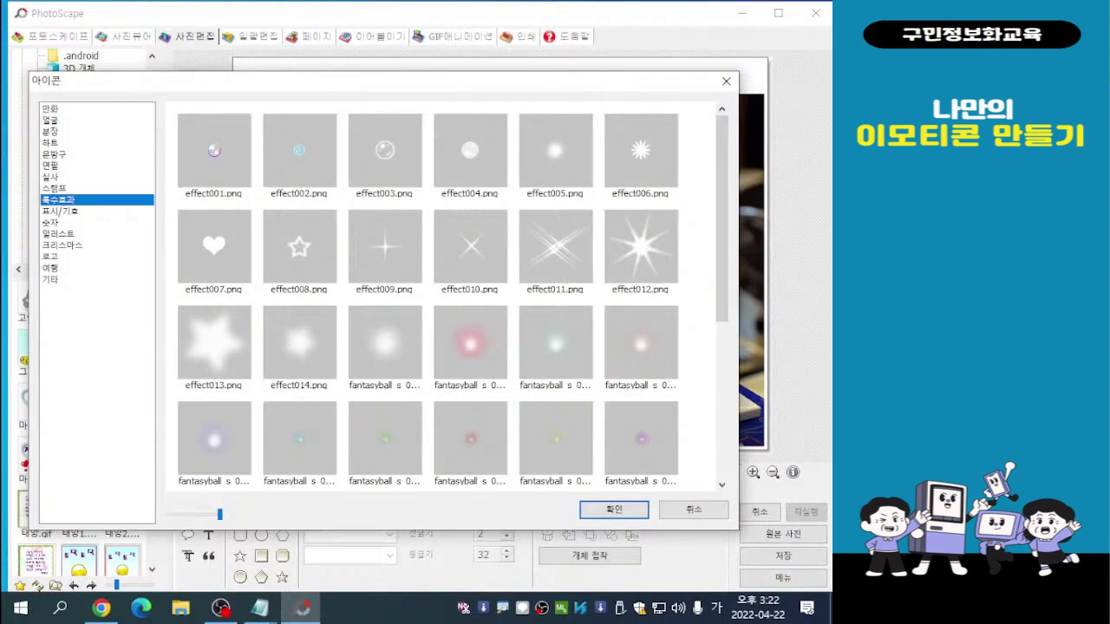
double_click(554, 247)
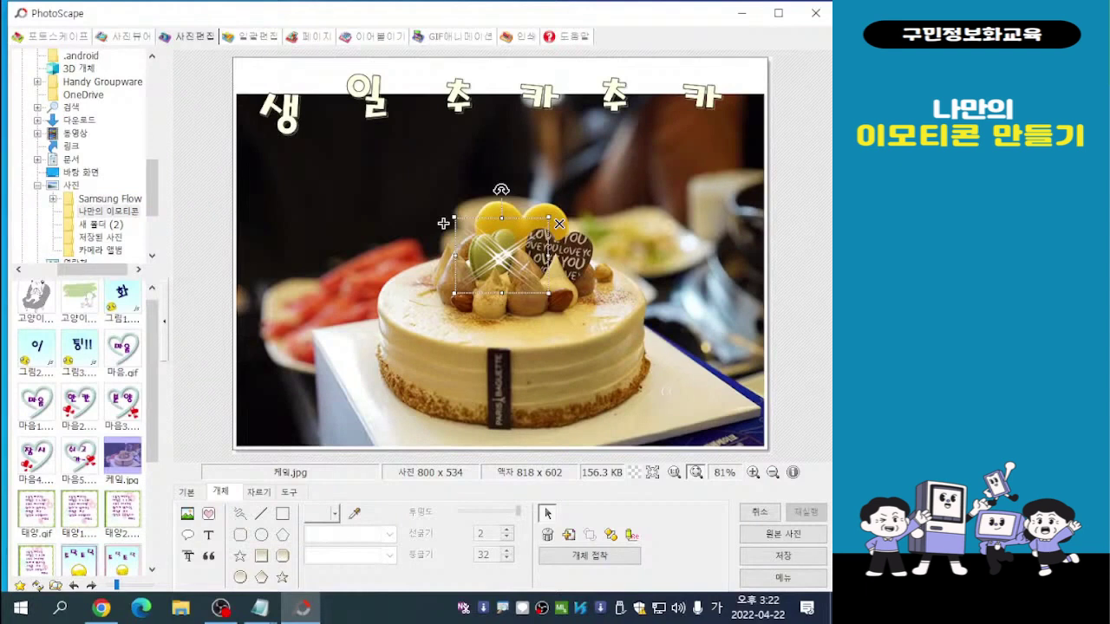
Enlarge the sparkle icon to about one and a half times its size and position it over the cream decorations beside the green macaron
left_click_drag(443, 223, 388, 241)
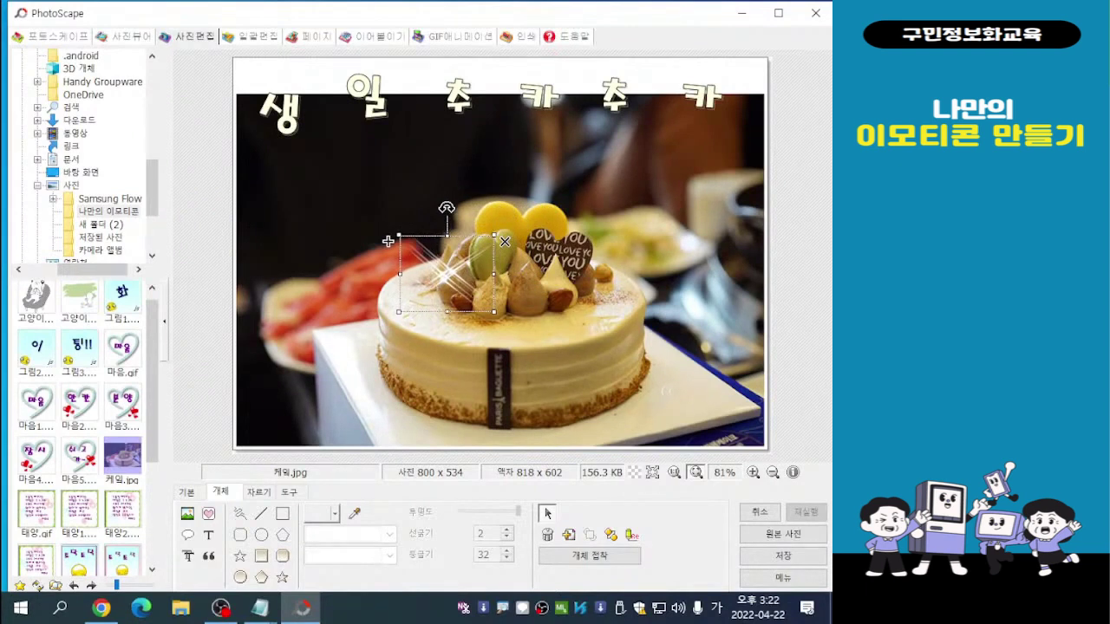
left_click_drag(387, 241, 381, 246)
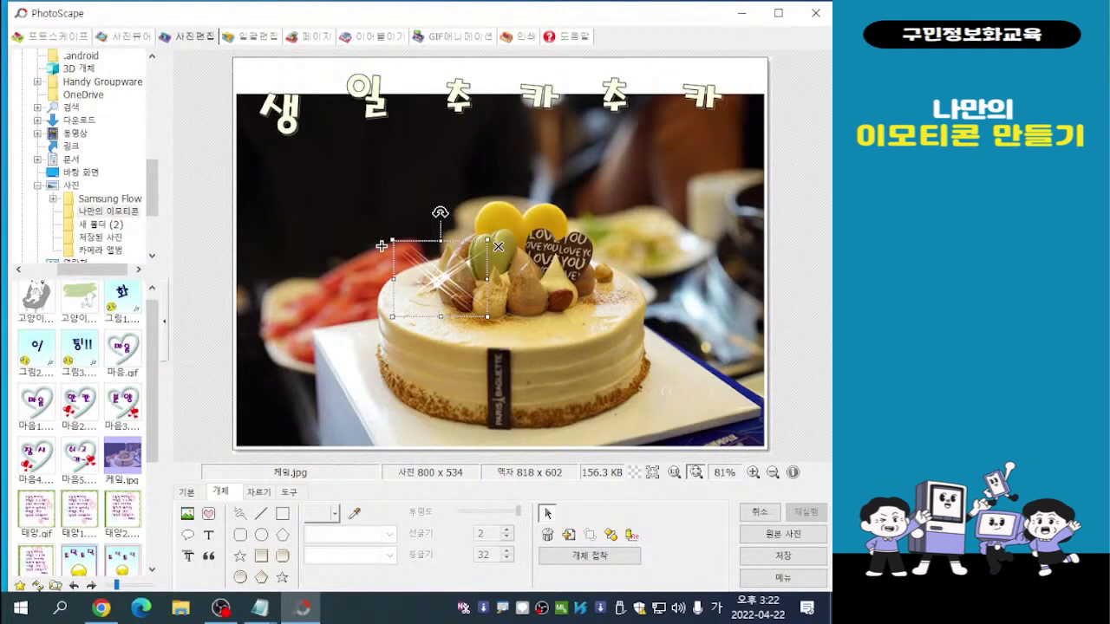
left_click_drag(487, 317, 535, 354)
left_click_drag(381, 246, 382, 218)
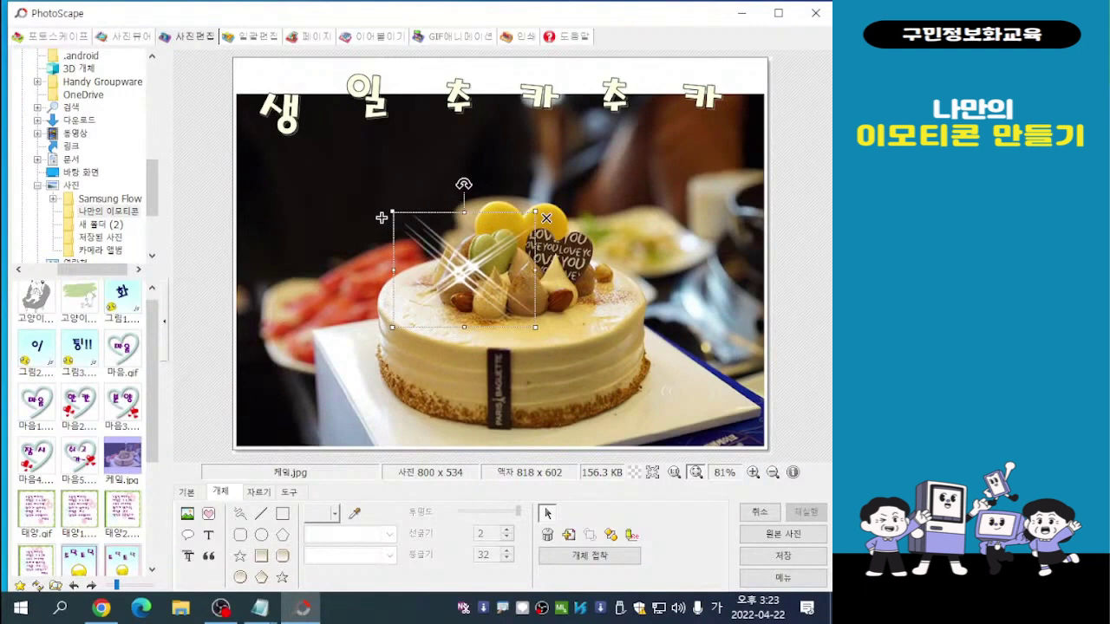
key("Escape")
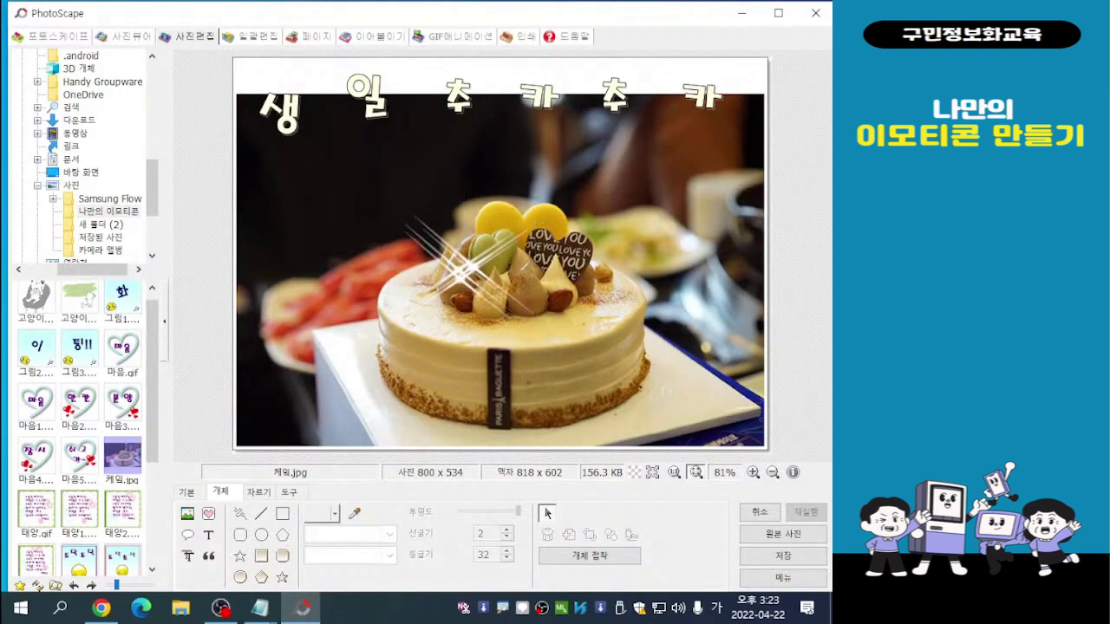
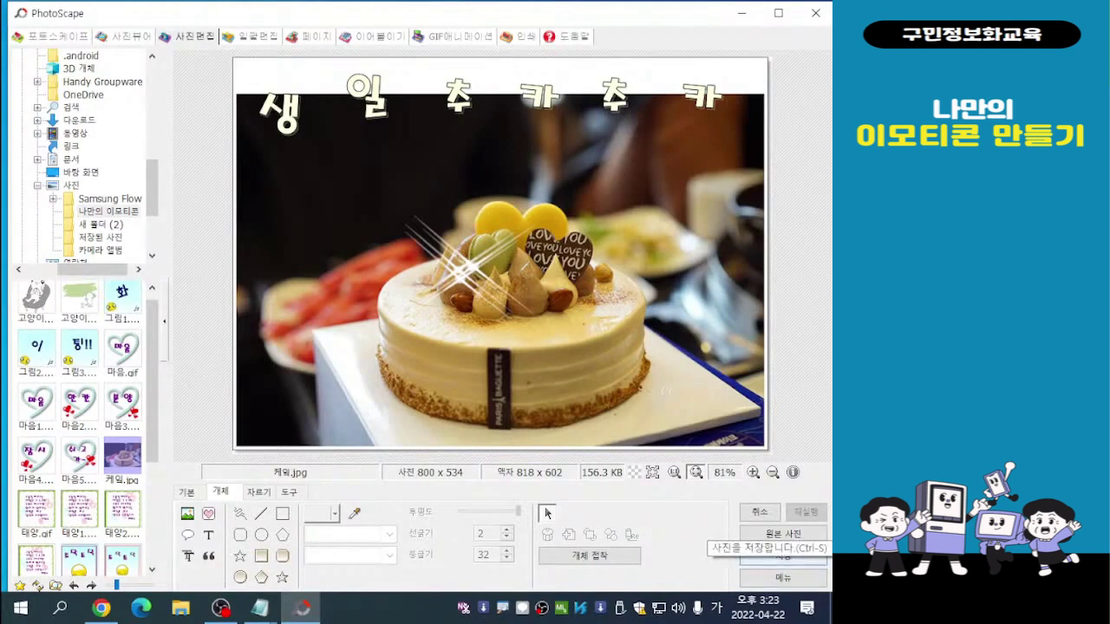
Save the decorated photo under a different name as the JPEG file 케잌1 in the 나만의 이모티콘 folder
key("ctrl")
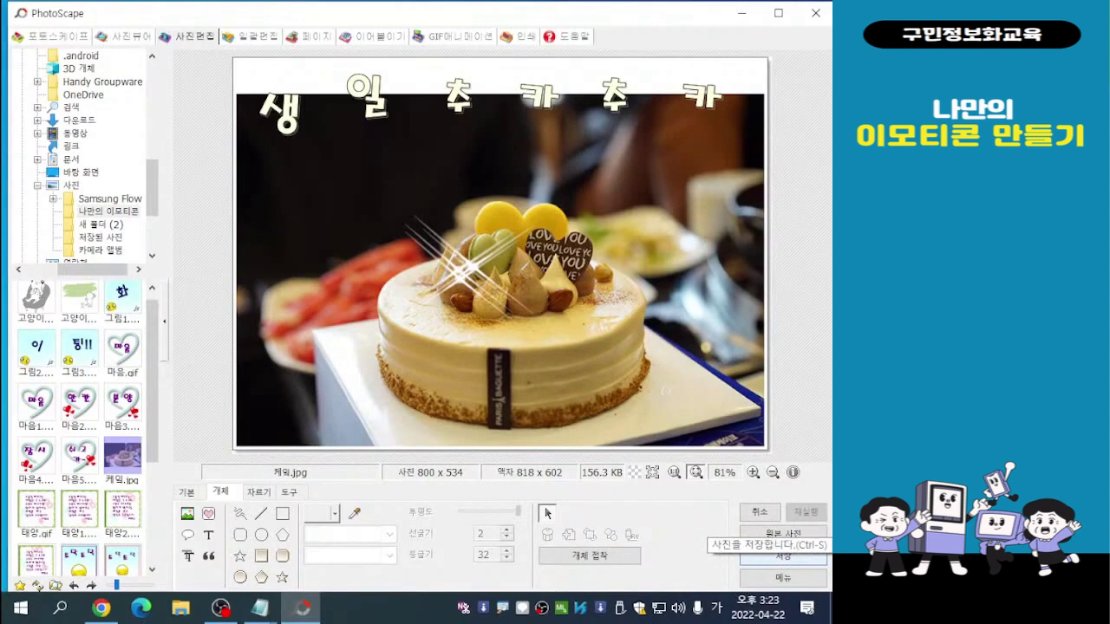
left_click(783, 555)
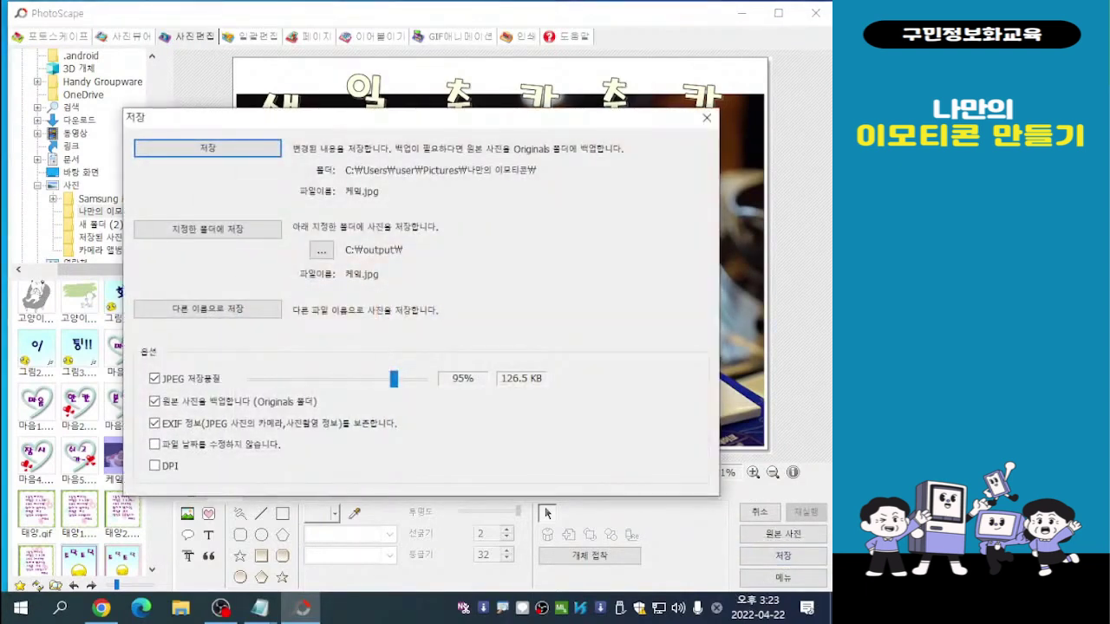
left_click_drag(420, 118, 544, 210)
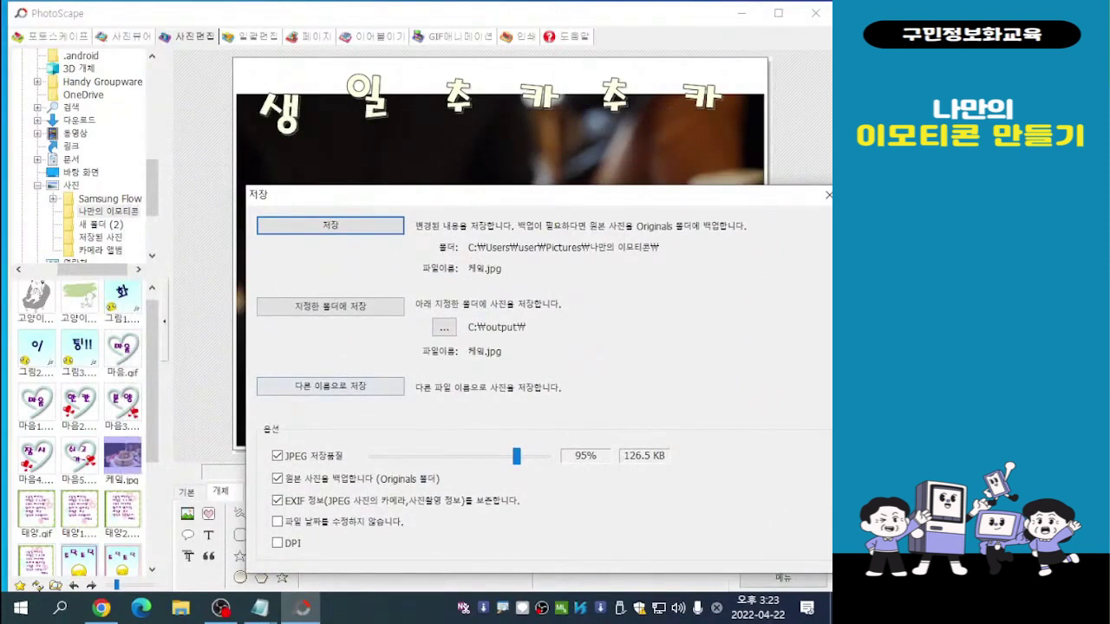
left_click(269, 386)
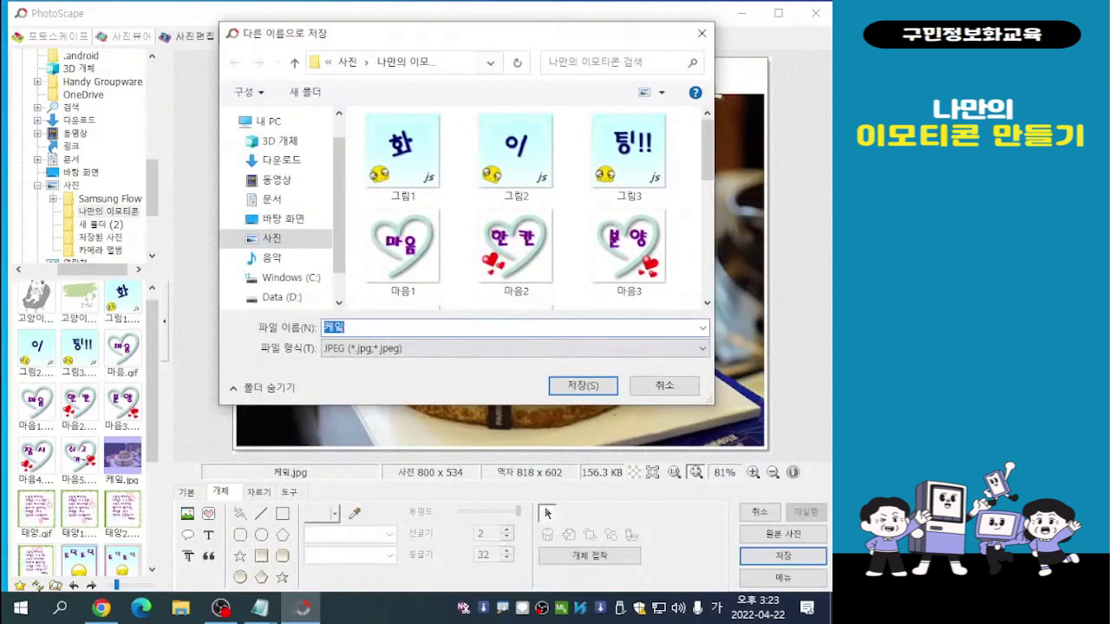
left_click_drag(477, 37, 336, 43)
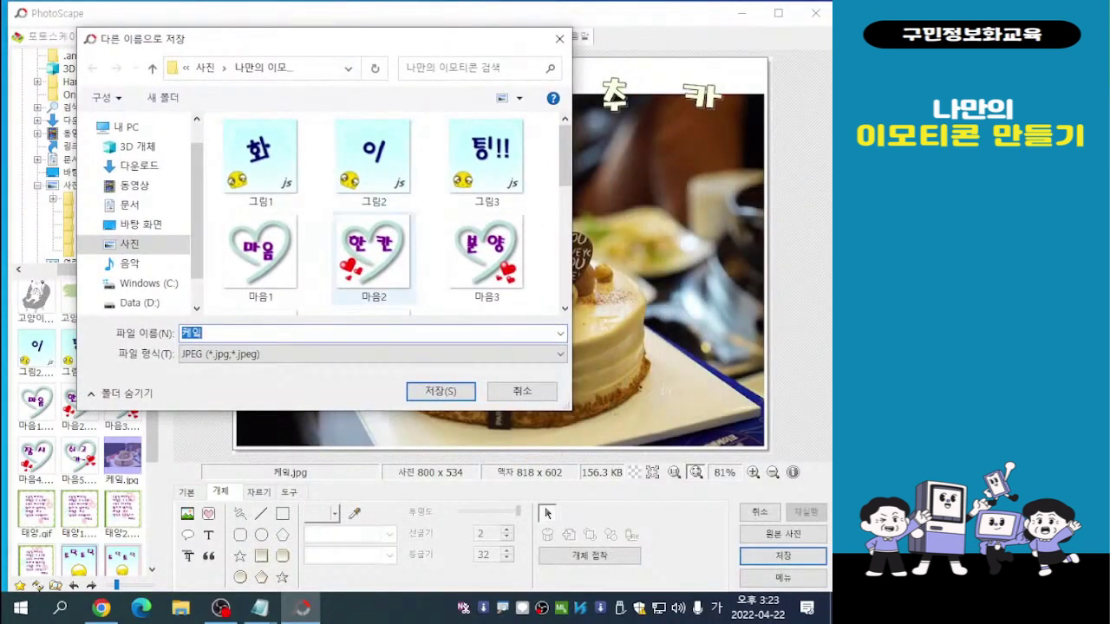
key("End")
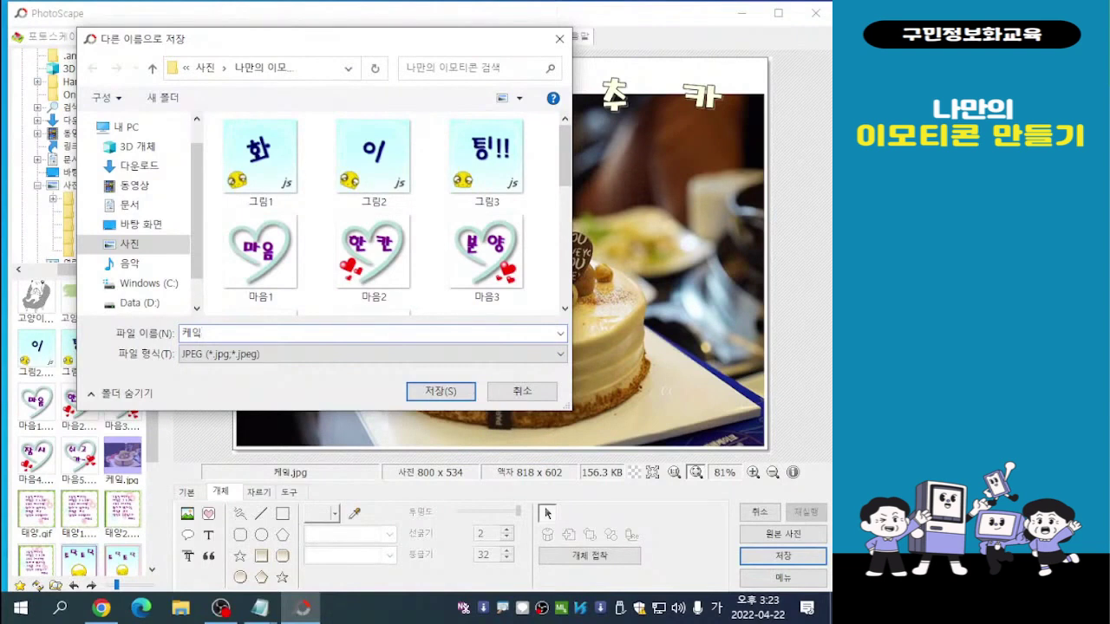
left_click(220, 334)
type("1")
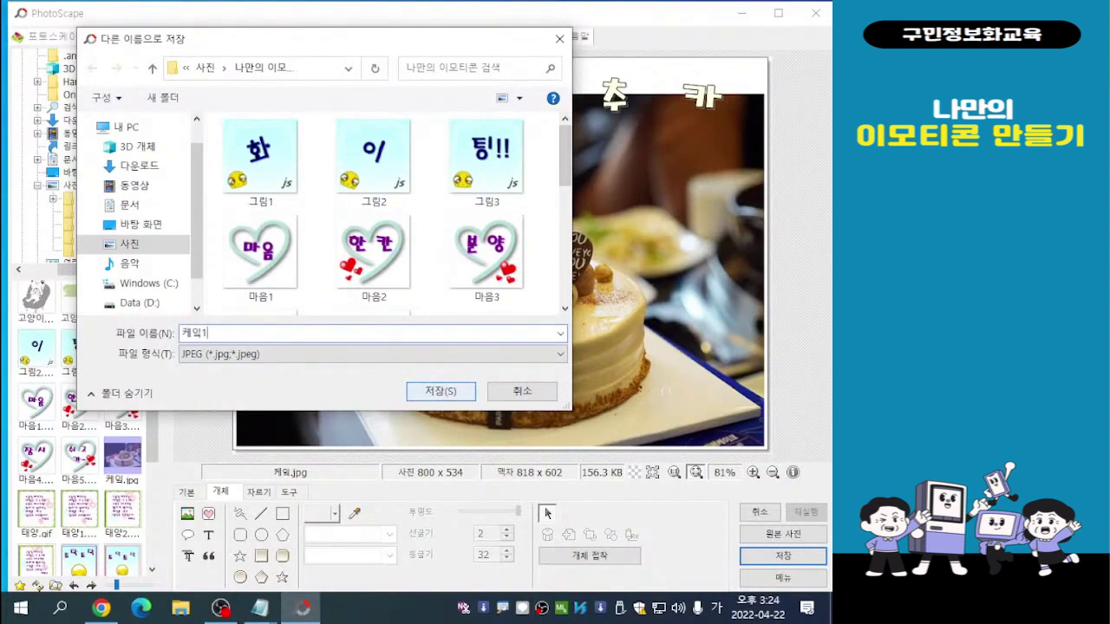
left_click(440, 391)
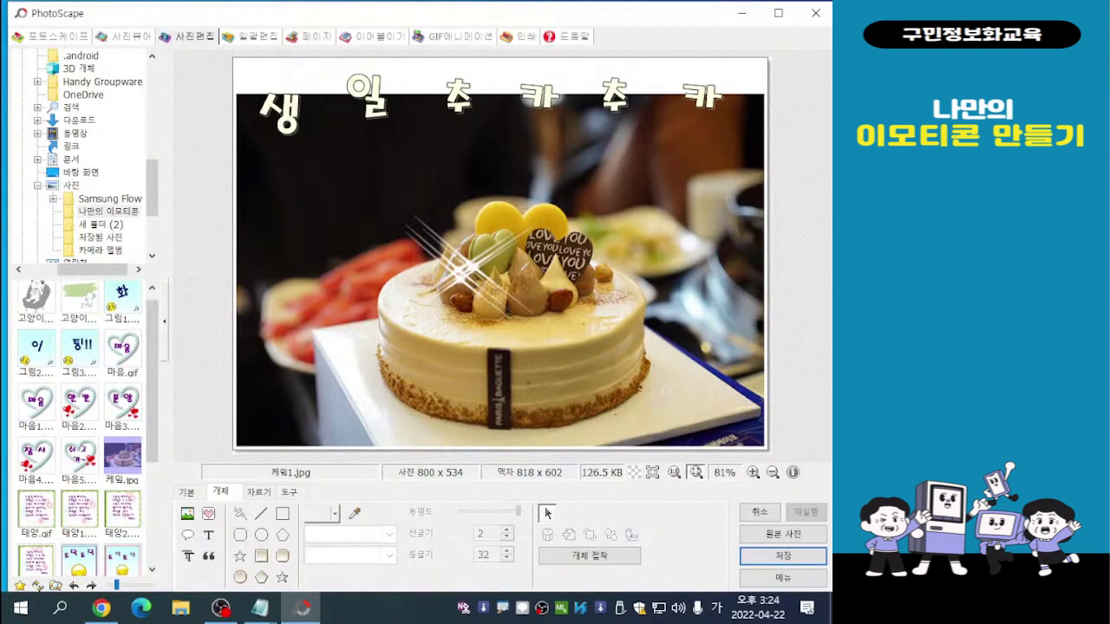
Tilt the letter 생 slightly counterclockwise and the letter 일 slightly clockwise, nudging 일 a little down
left_click(278, 117)
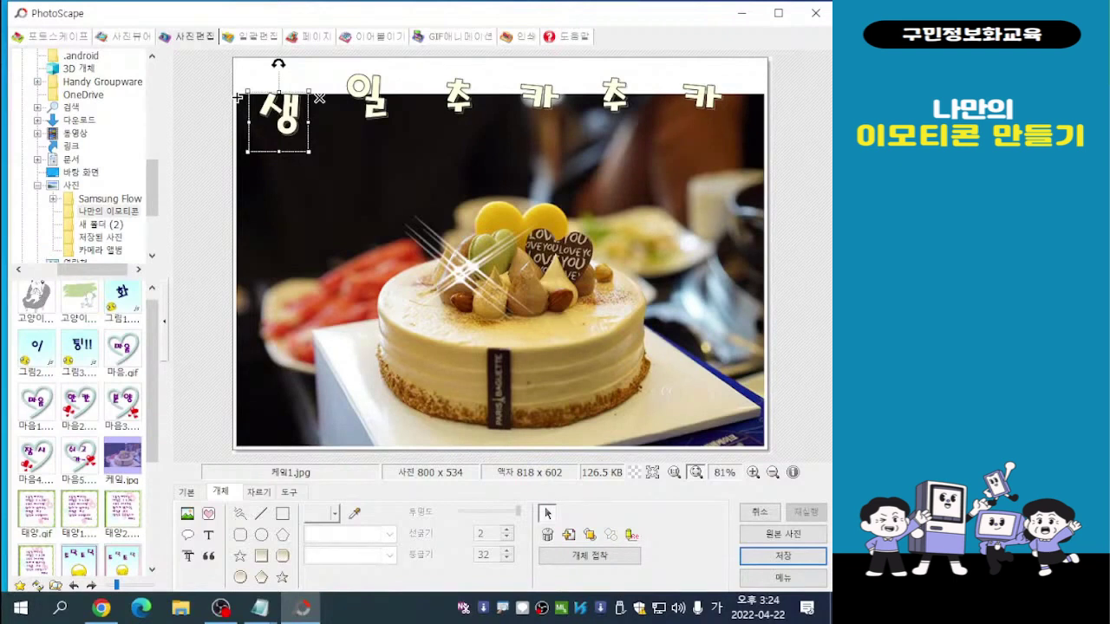
left_click_drag(237, 98, 231, 110)
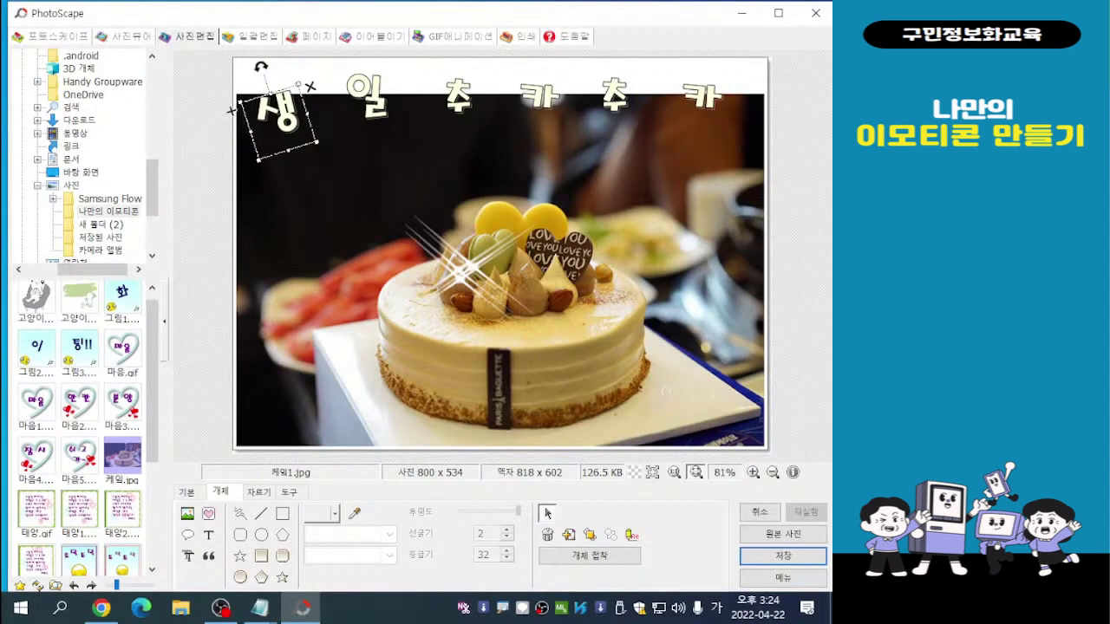
left_click(367, 97)
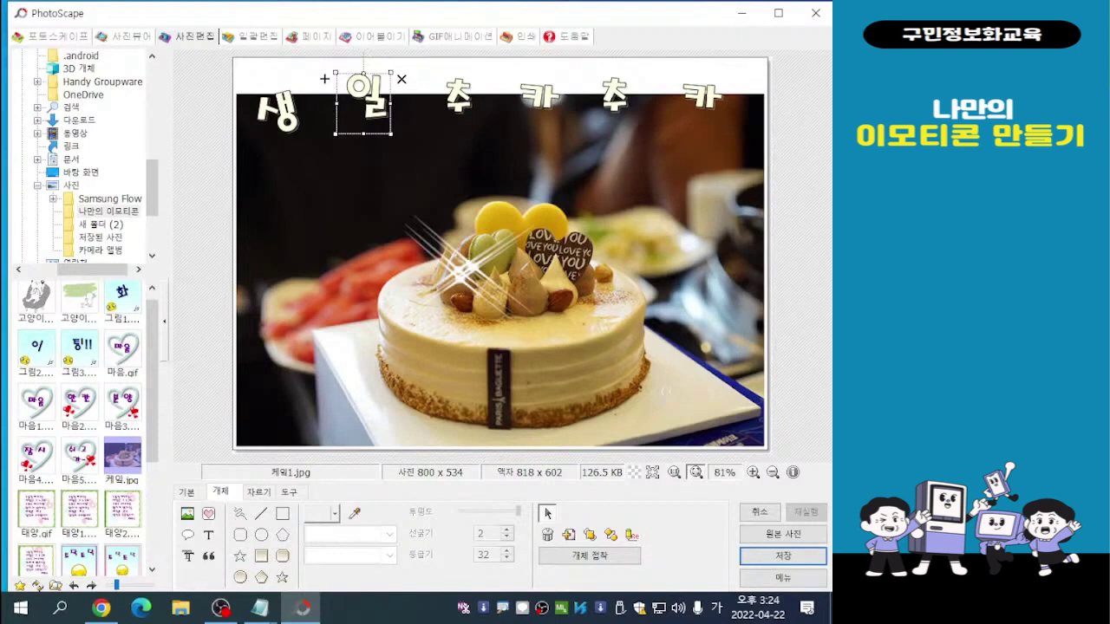
left_click_drag(363, 103, 365, 110)
left_click_drag(364, 52, 378, 54)
mouse_move(371, 109)
left_mouse_down()
mouse_move(358, 102)
mouse_move(370, 110)
left_mouse_up()
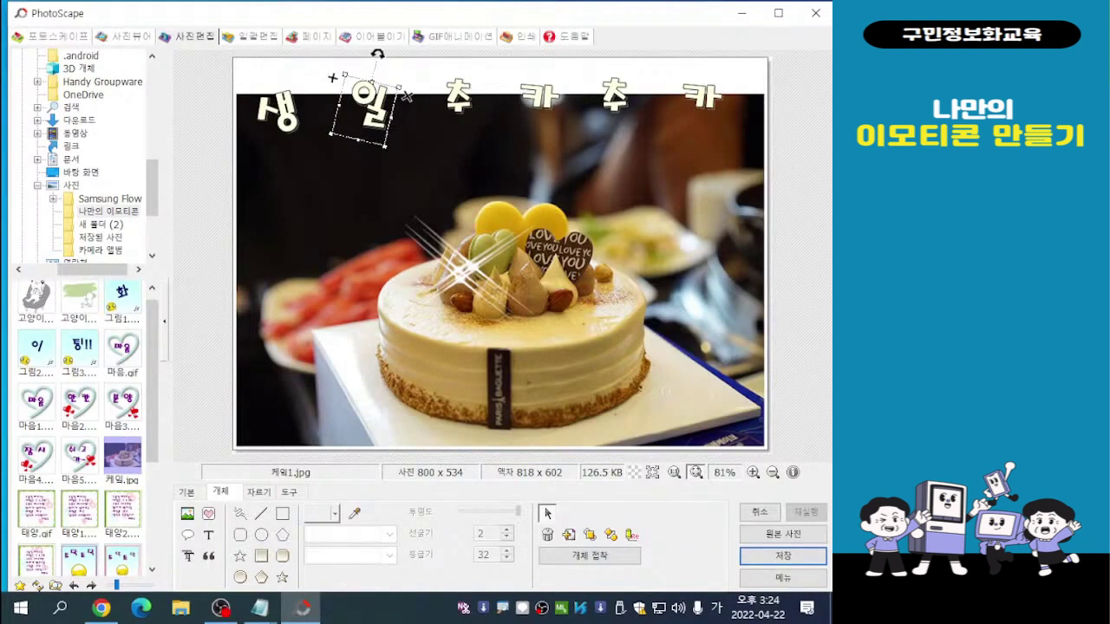
Enlarge the first 추 to nearly double its size and shift it slightly up and left between 일 and 카
left_click(457, 97)
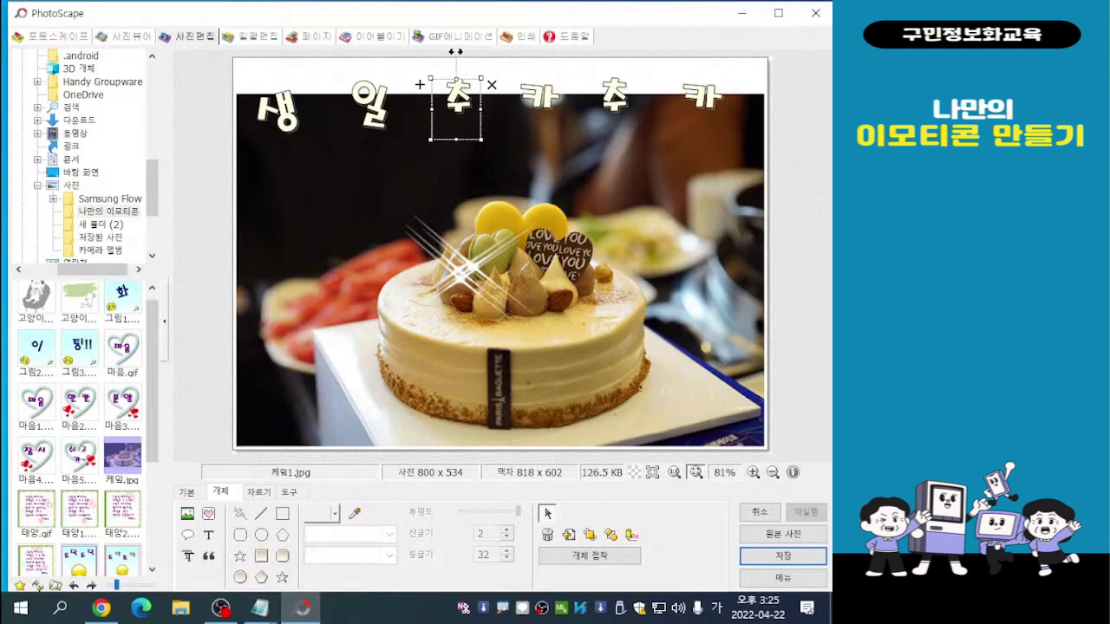
left_click_drag(479, 138, 523, 189)
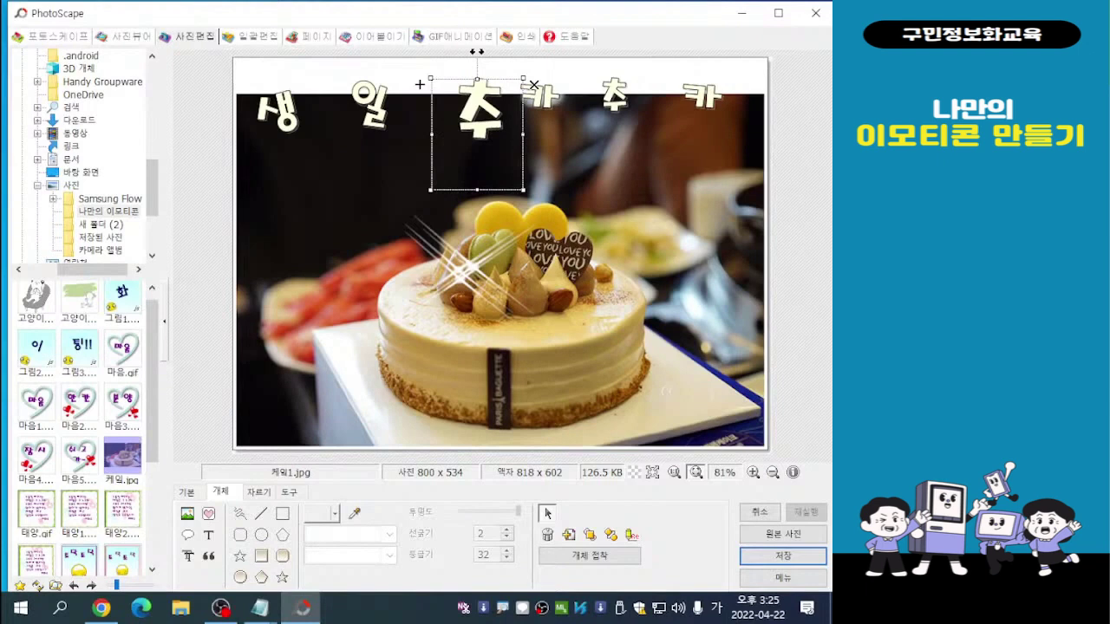
left_click_drag(476, 52, 462, 44)
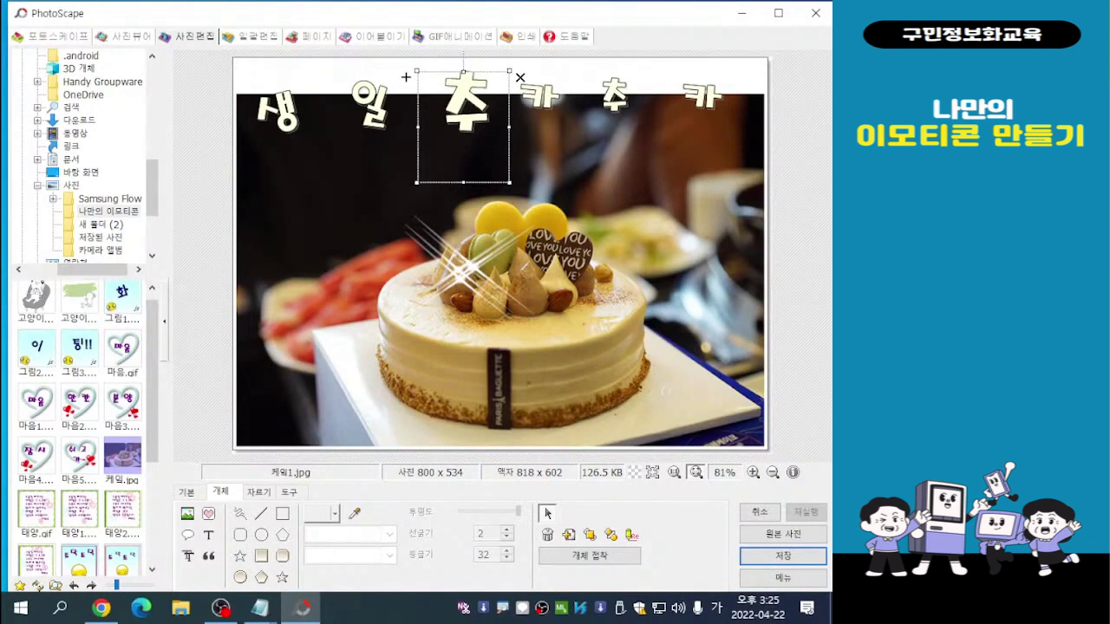
left_click(406, 77)
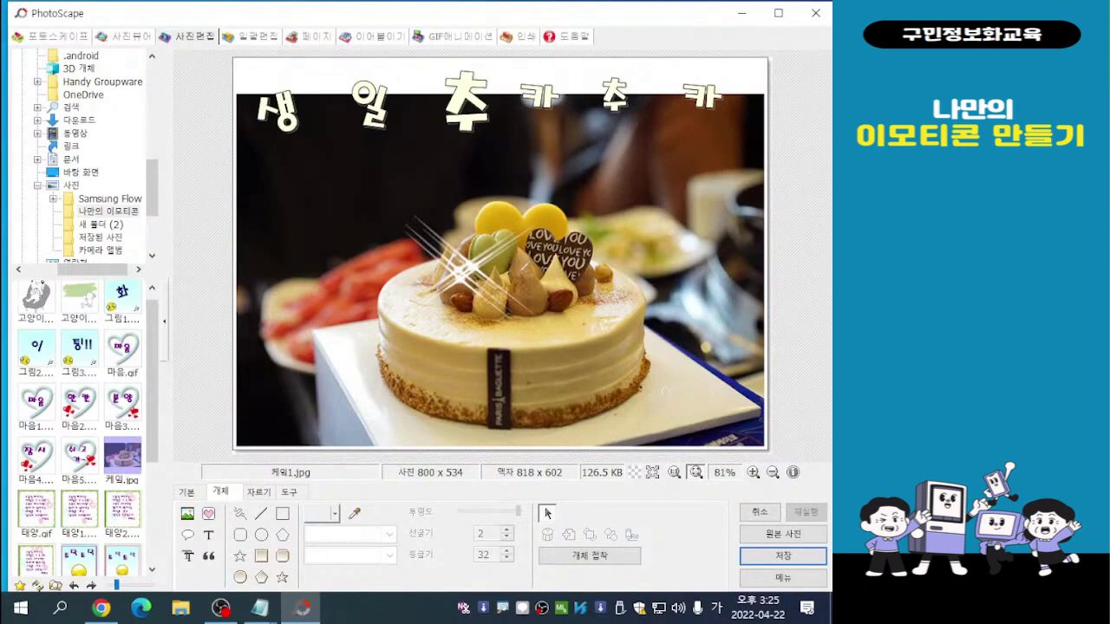
Enlarge the second 추 to about double its size and centre it between the two 카 letters
left_click(613, 102)
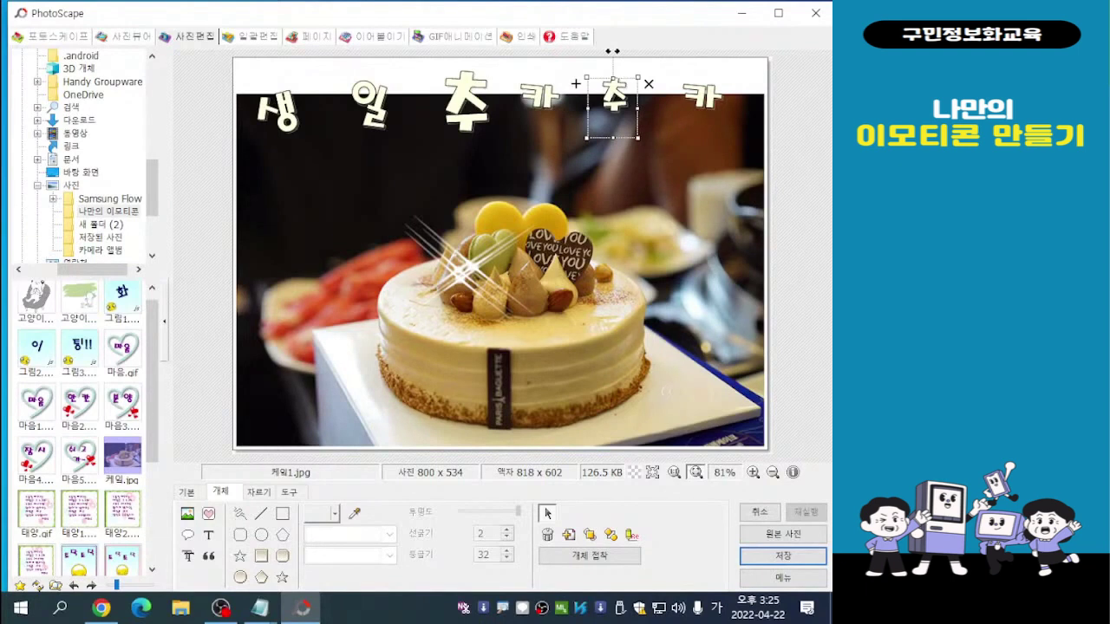
left_click_drag(638, 137, 687, 197)
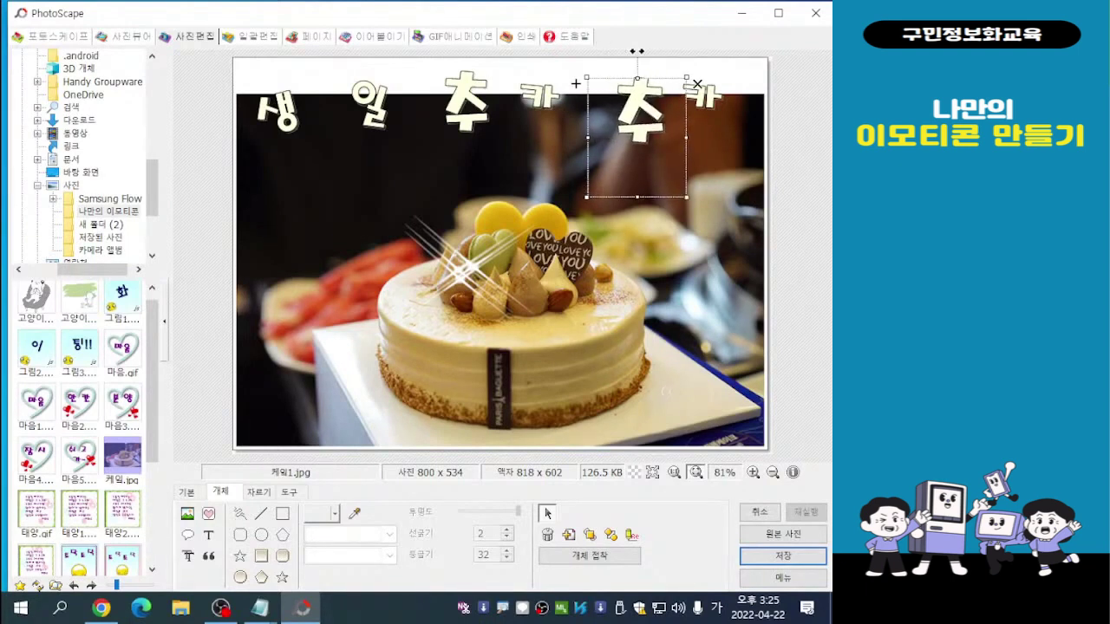
mouse_move(576, 84)
left_mouse_down()
mouse_move(552, 83)
mouse_move(558, 75)
left_mouse_up()
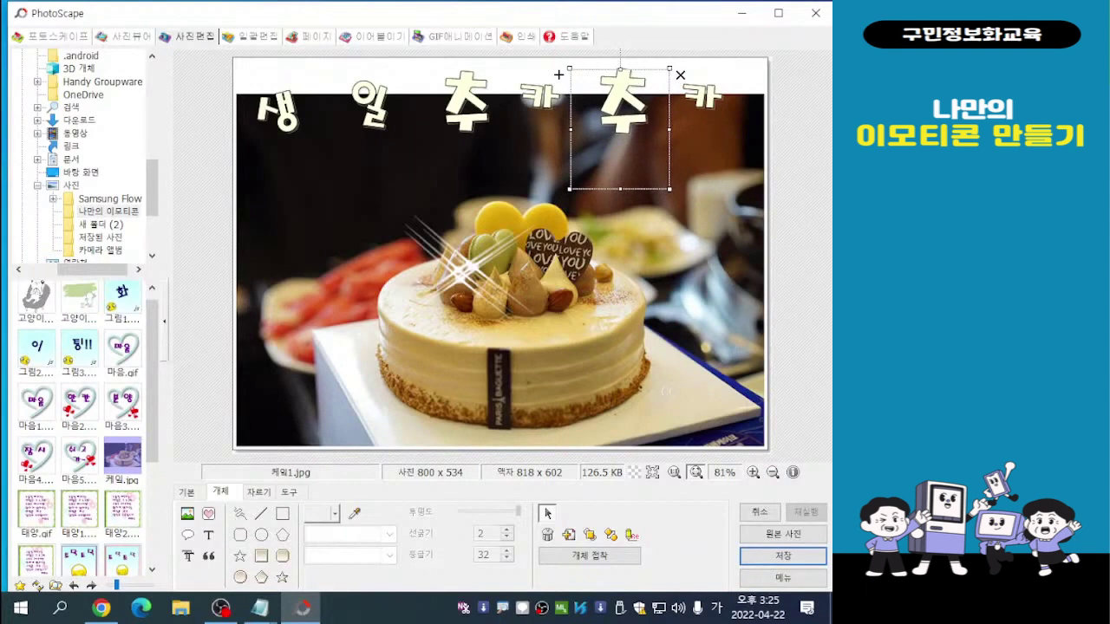
key("Escape")
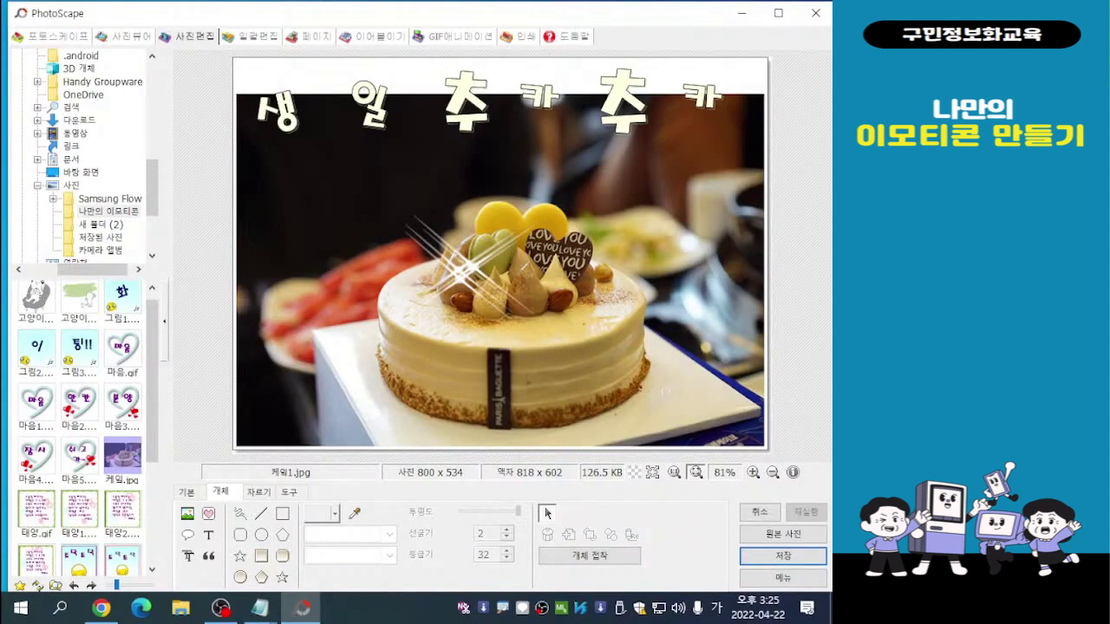
Duplicate the sparkle icon on the cake, offsetting the copy slightly down and right of the original
left_click(381, 218)
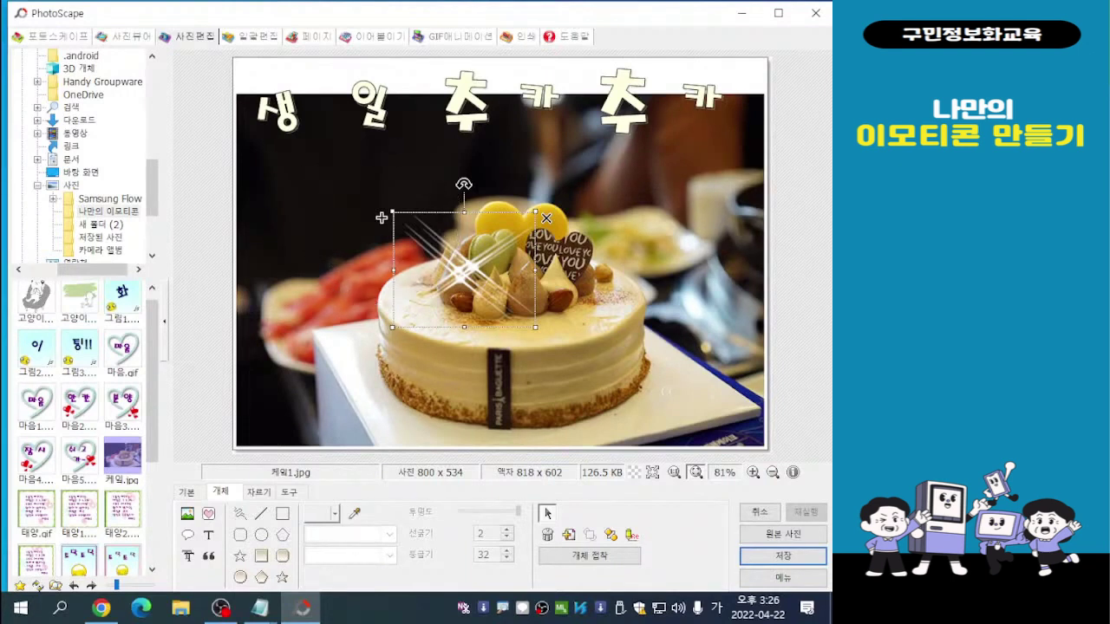
left_click_drag(382, 217, 392, 228)
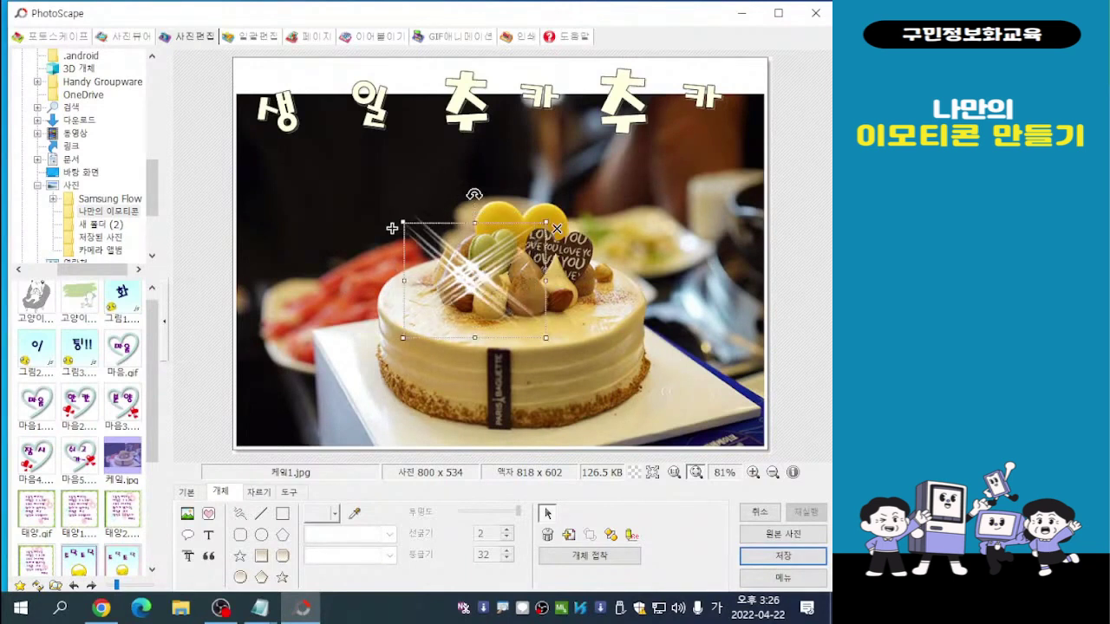
key("alt+Tab")
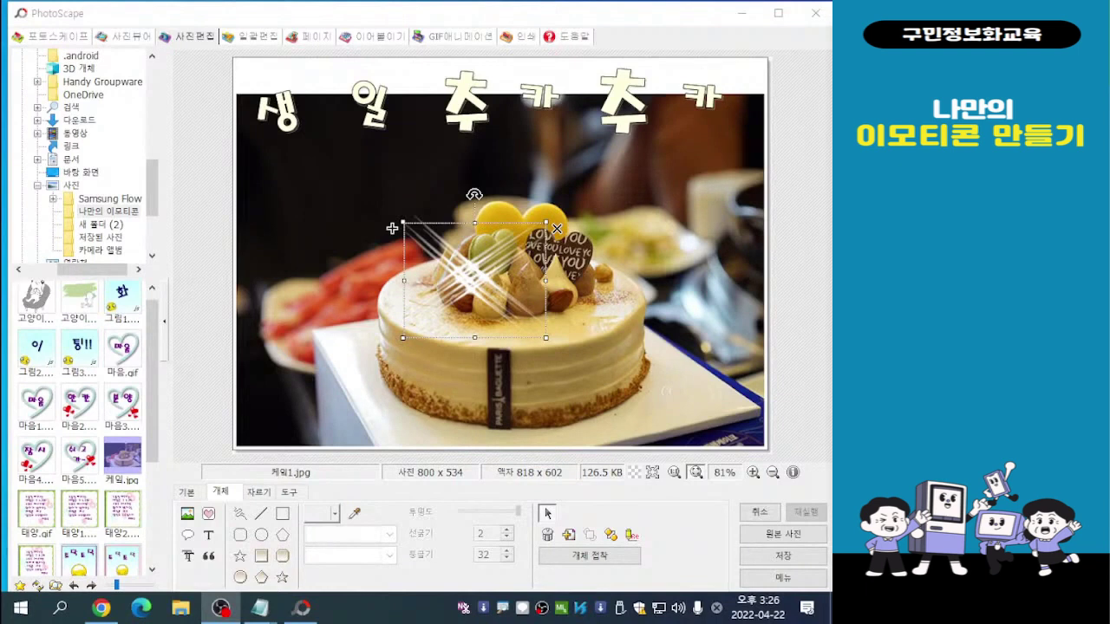
Move the copied sparkle down and right onto the front of the cake's top, clear of the original sparkle
left_click_drag(392, 228, 441, 258)
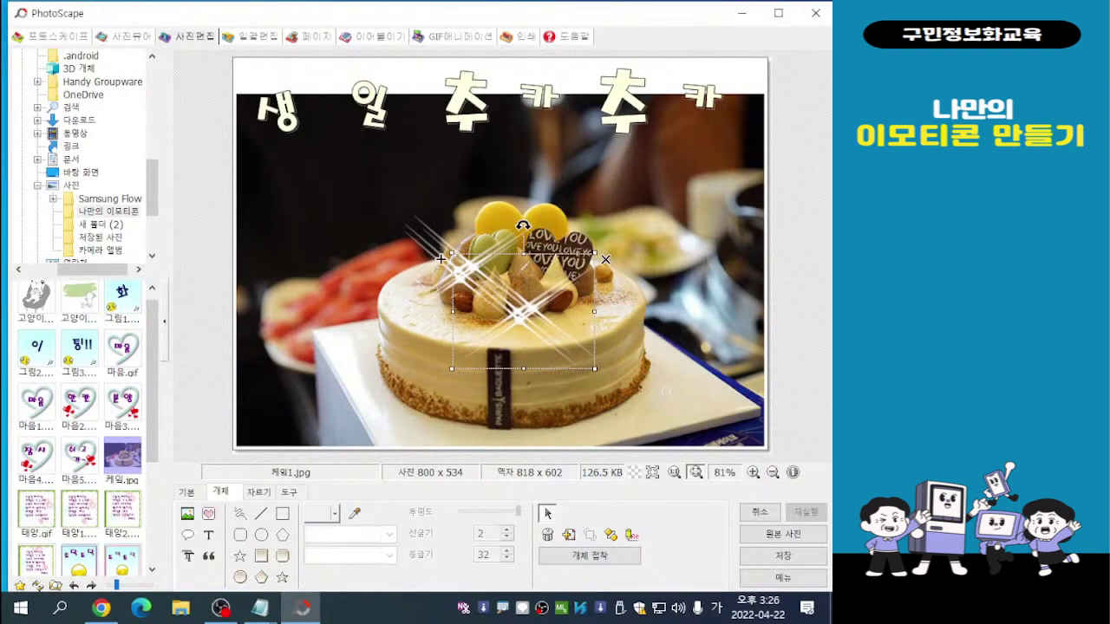
key("Escape")
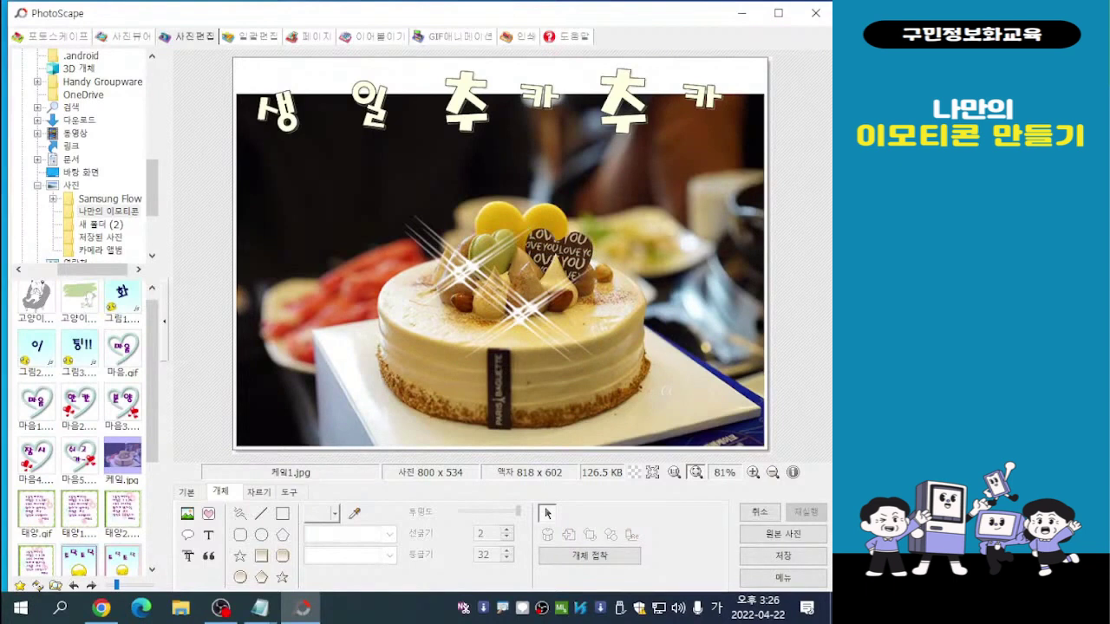
left_click_drag(520, 312, 537, 327)
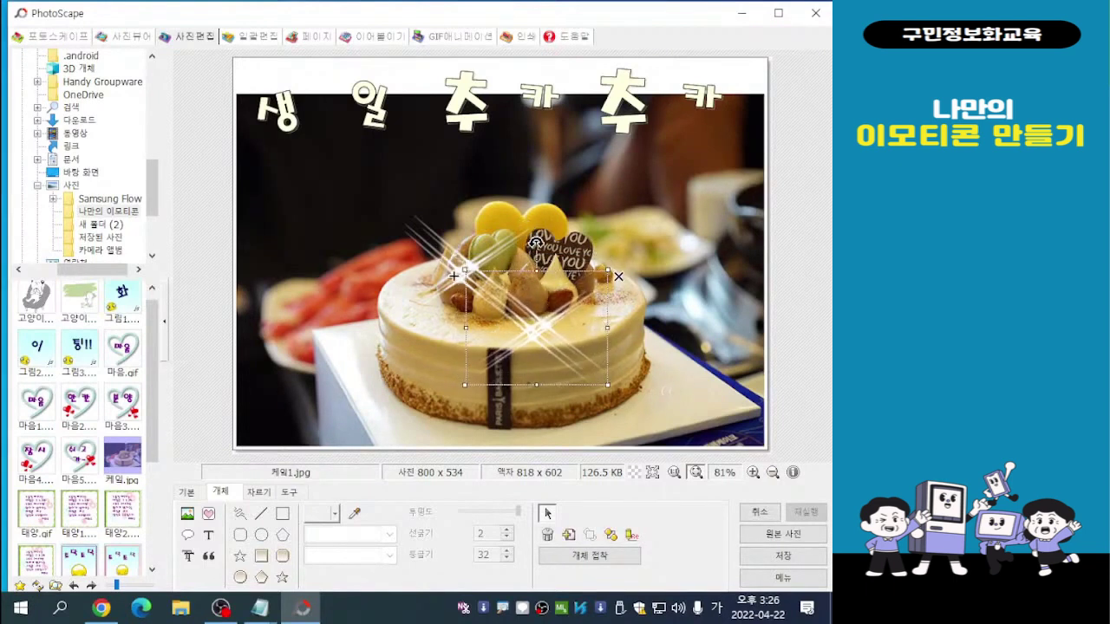
key("Escape")
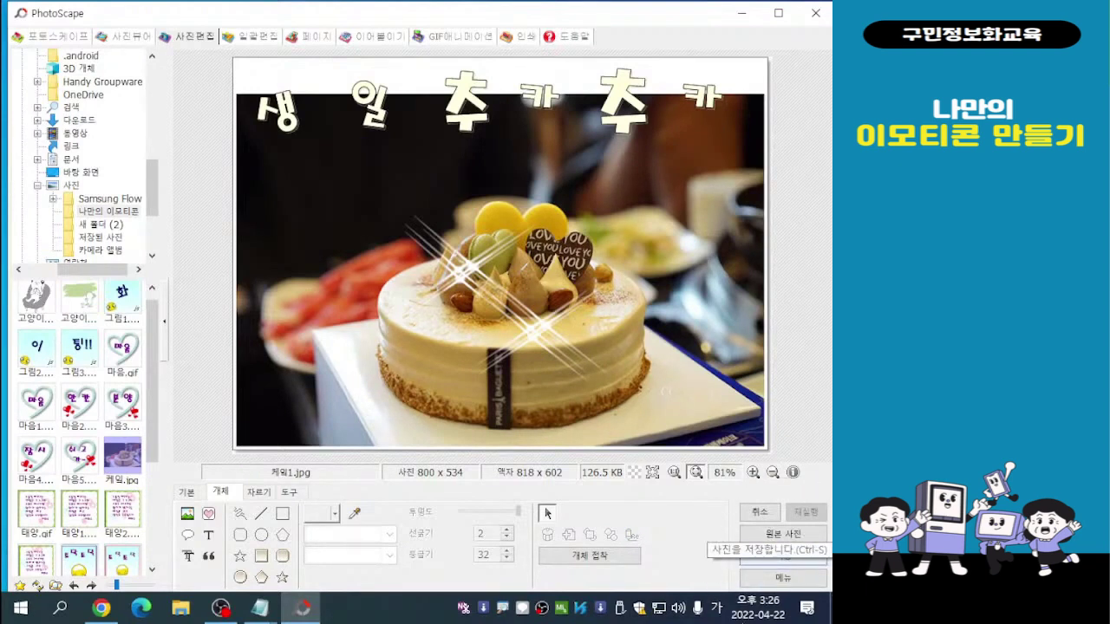
Save the edited picture under the new name 케익2 as a JPEG in the 나만의 이모티콘 folder
left_click(783, 555)
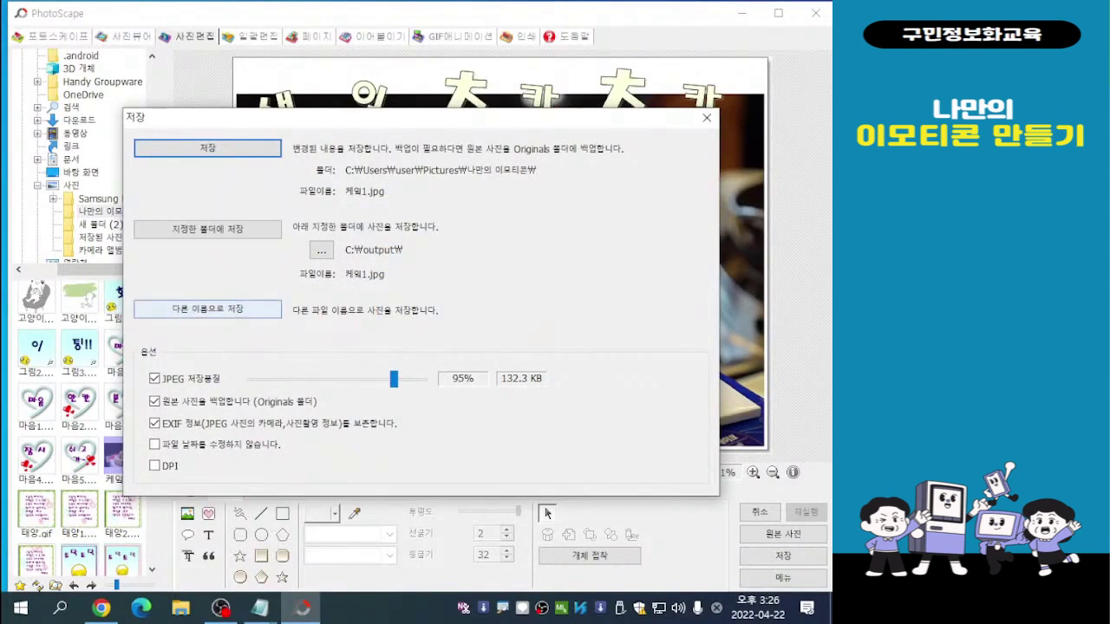
left_click(217, 309)
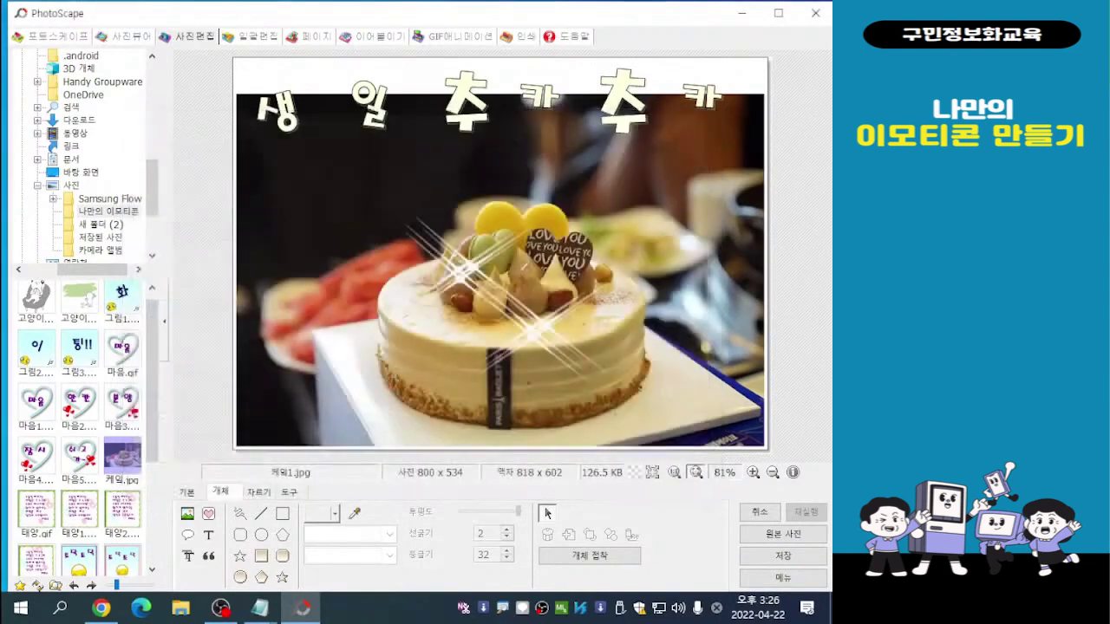
key("End")
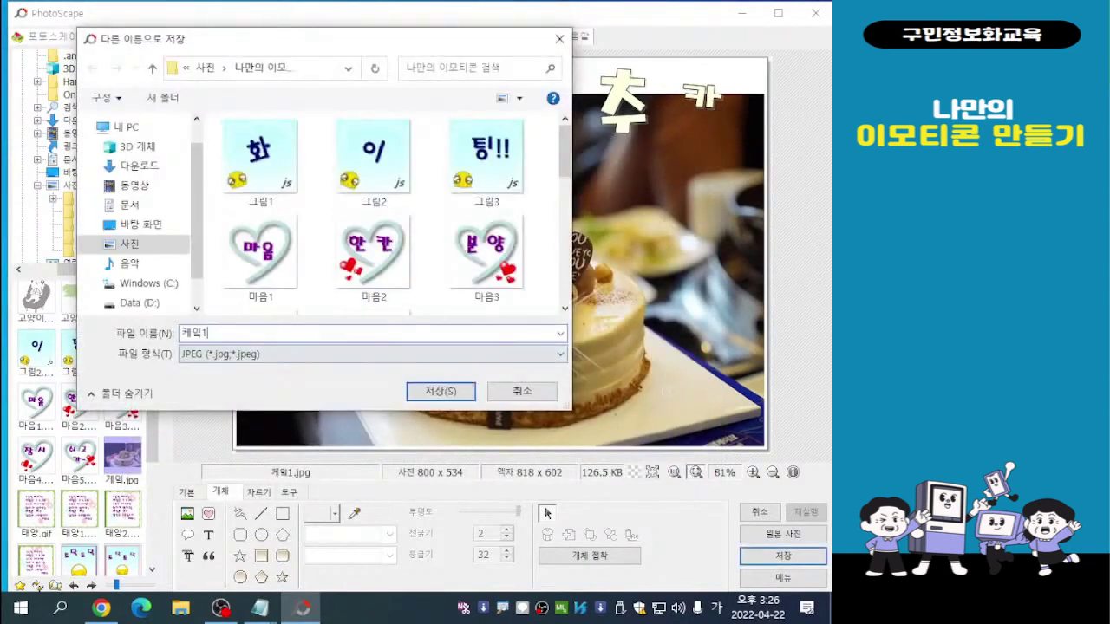
key("BackSpace")
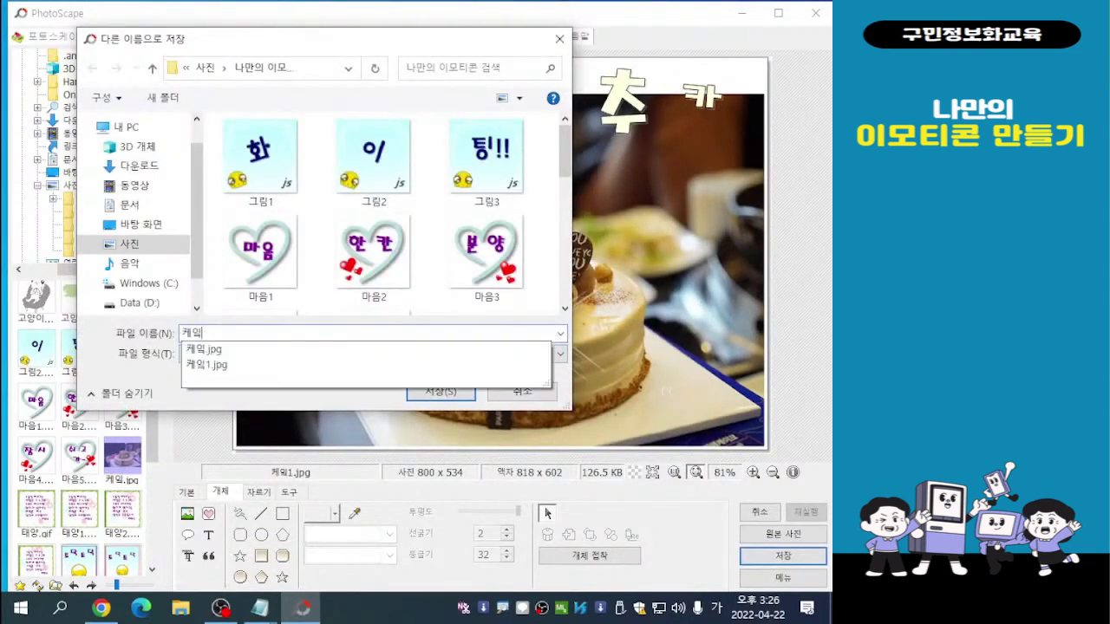
type("2")
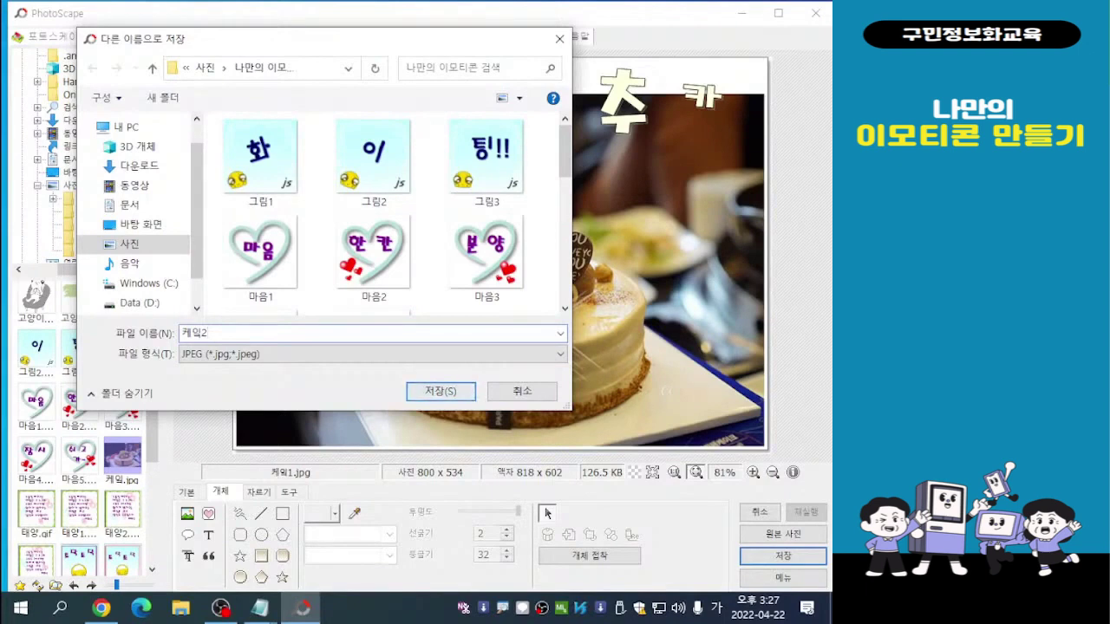
key("Return")
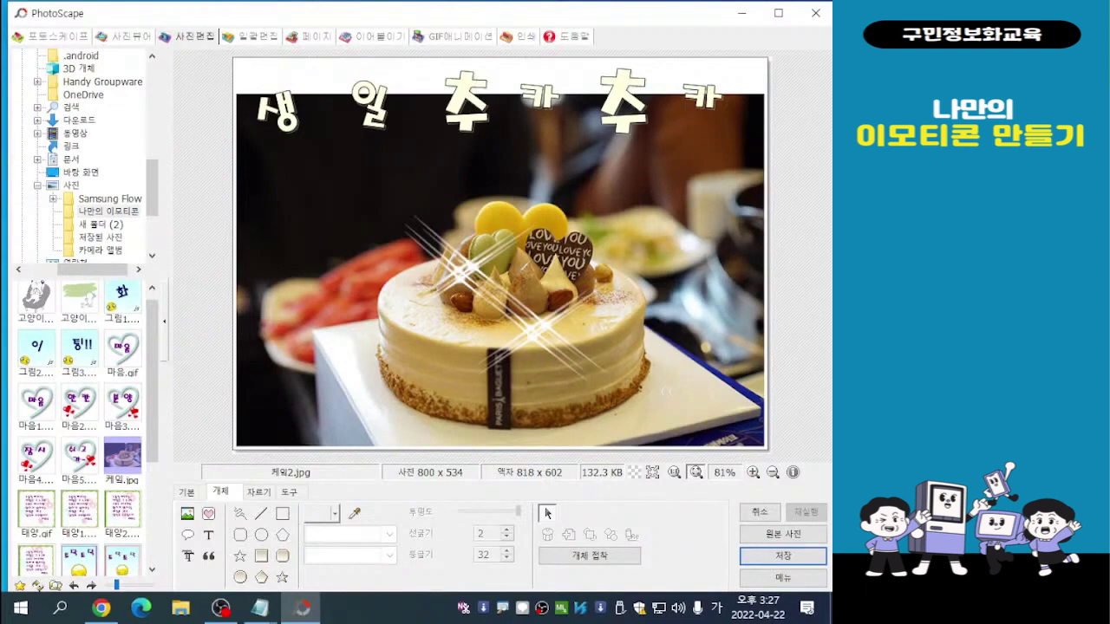
Tilt the letter 생 clockwise and the letter 일 counterclockwise in the birthday heading
left_click(253, 112)
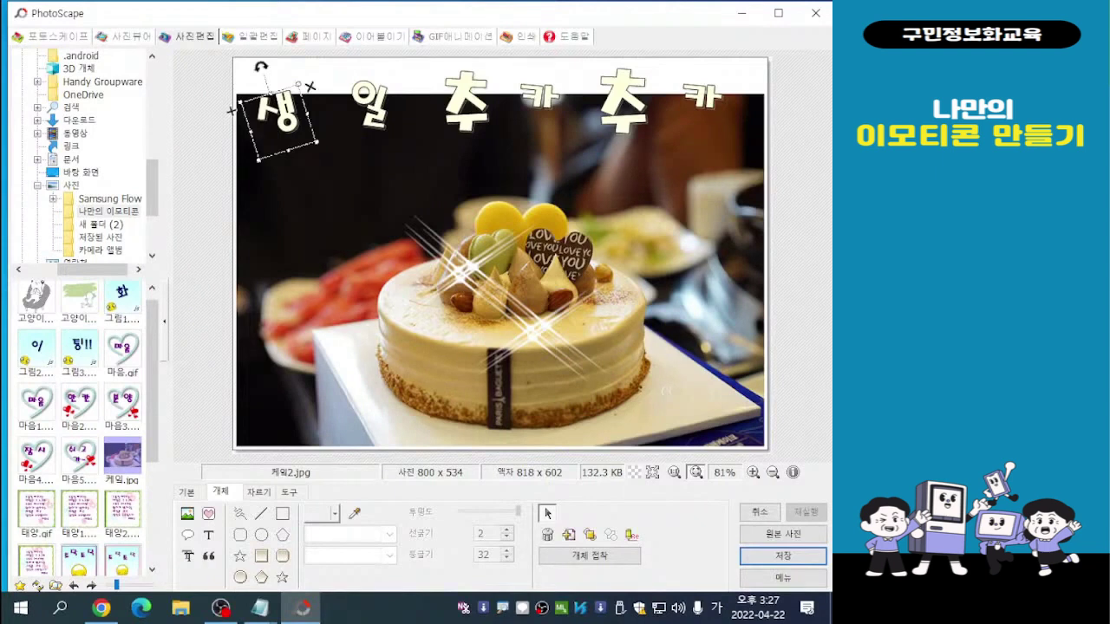
left_click_drag(260, 66, 293, 65)
left_click(369, 106)
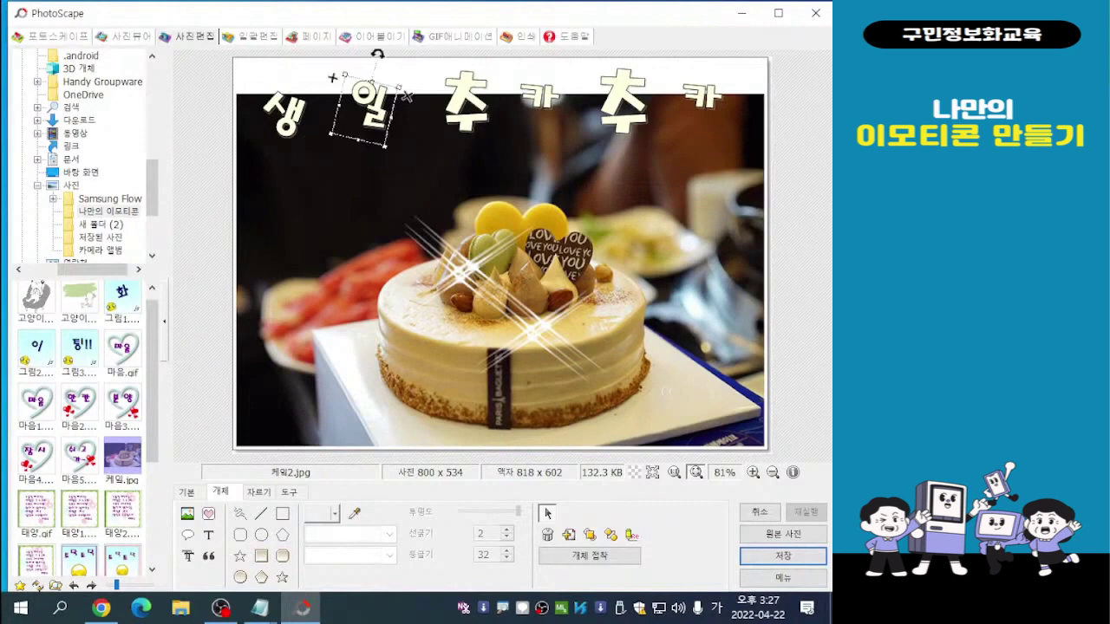
left_click_drag(377, 53, 341, 57)
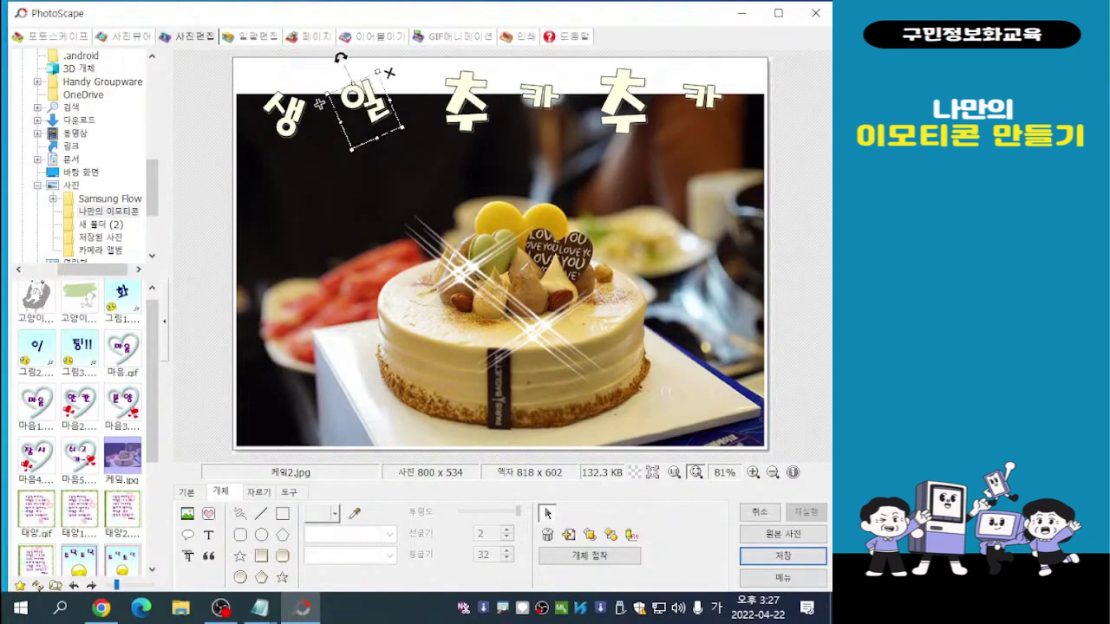
Shrink the first 추 and enlarge the first 카, placing it between the two 추 letters
left_click(465, 104)
left_click_drag(509, 182, 492, 161)
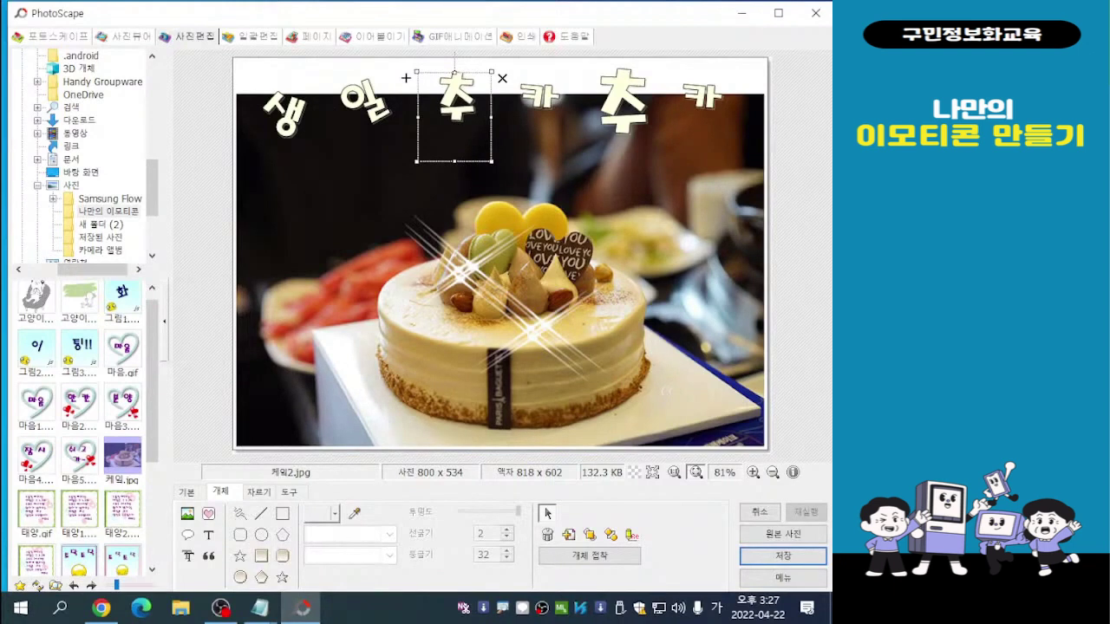
left_click(538, 97)
left_click_drag(567, 144, 622, 197)
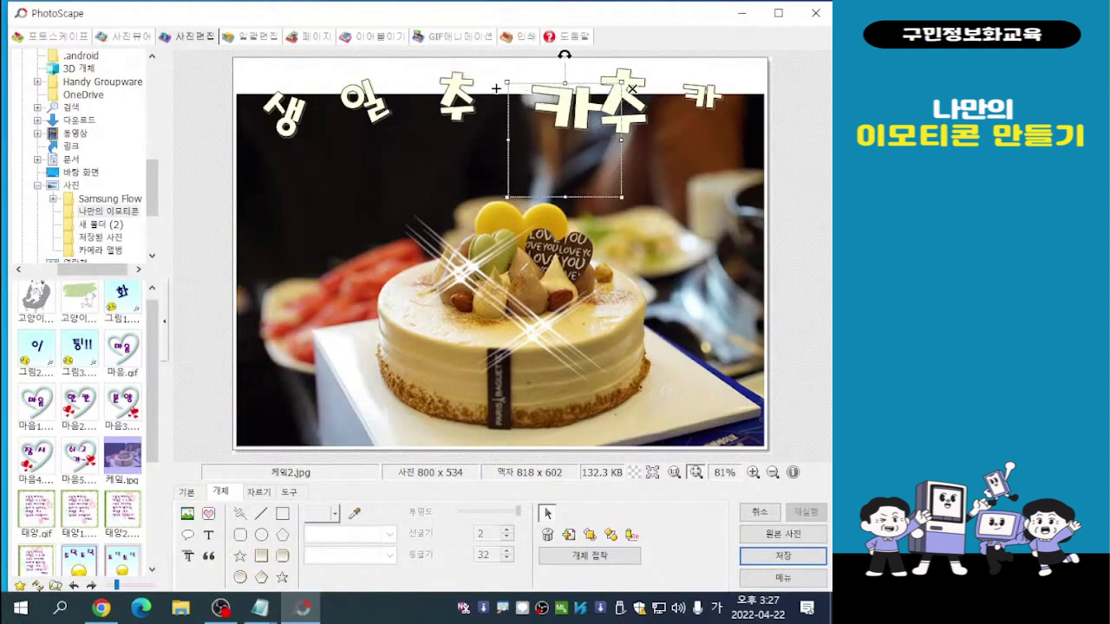
left_click_drag(496, 88, 469, 92)
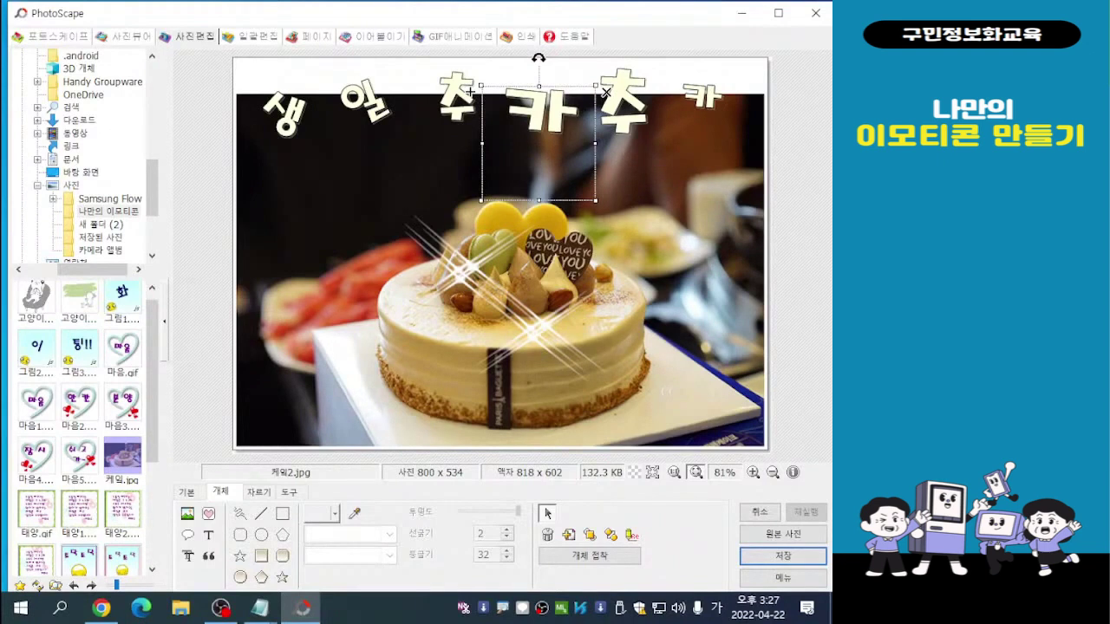
Shrink the second 추, then enlarge the last 카, tilt it slightly clockwise and fit it inside the frame
left_click(574, 83)
mouse_move(558, 76)
left_mouse_down()
mouse_move(578, 98)
mouse_move(577, 87)
left_mouse_up()
left_click(700, 97)
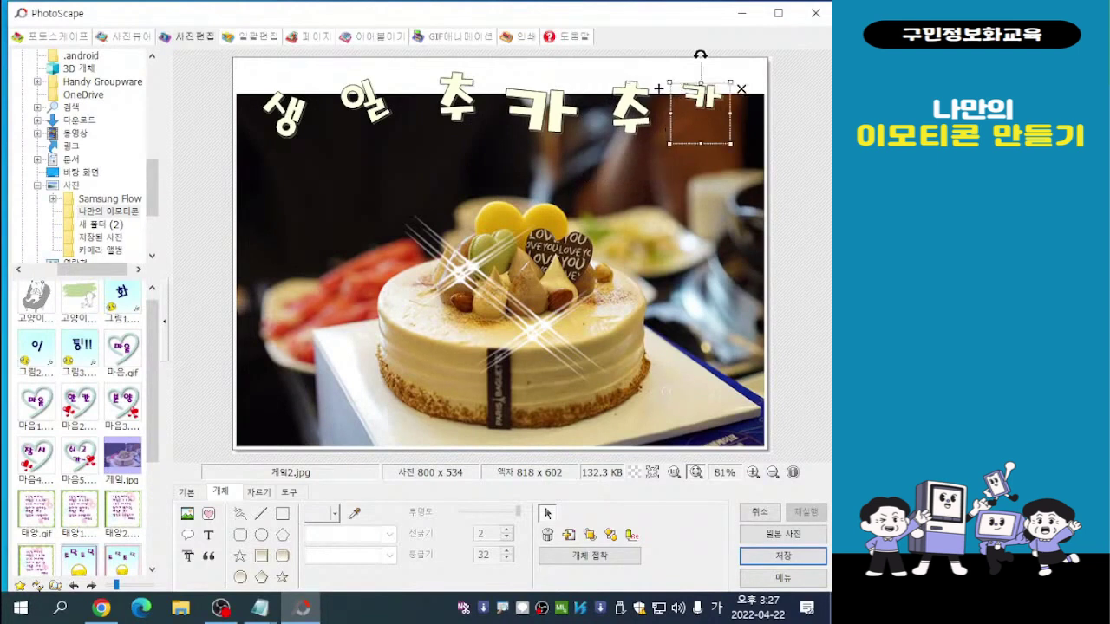
left_click_drag(731, 143, 794, 208)
left_click_drag(659, 89, 629, 84)
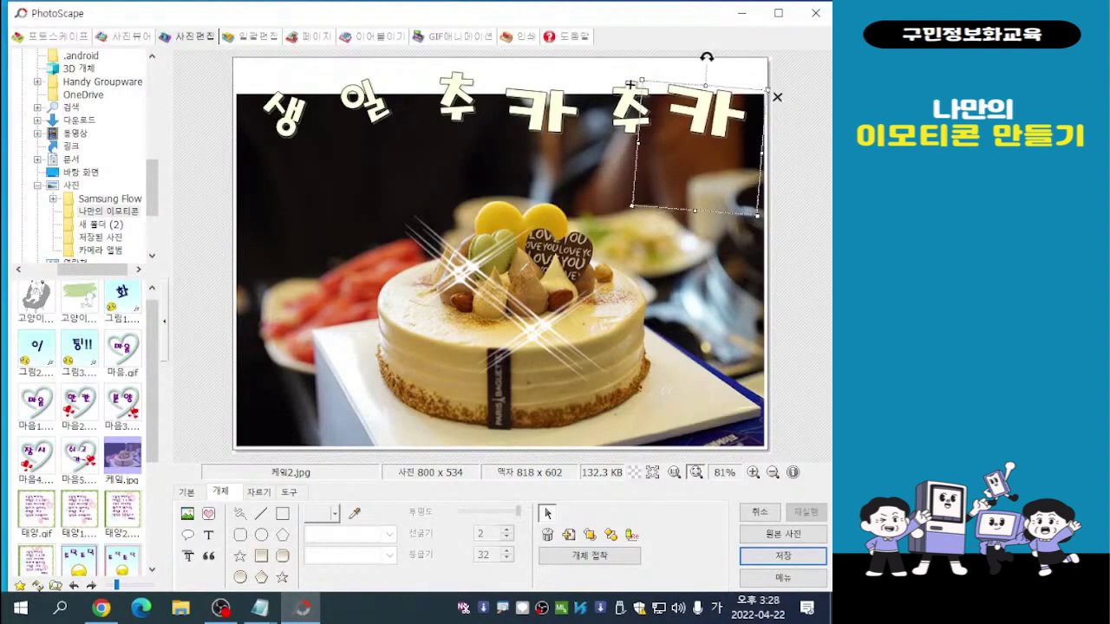
key("Escape")
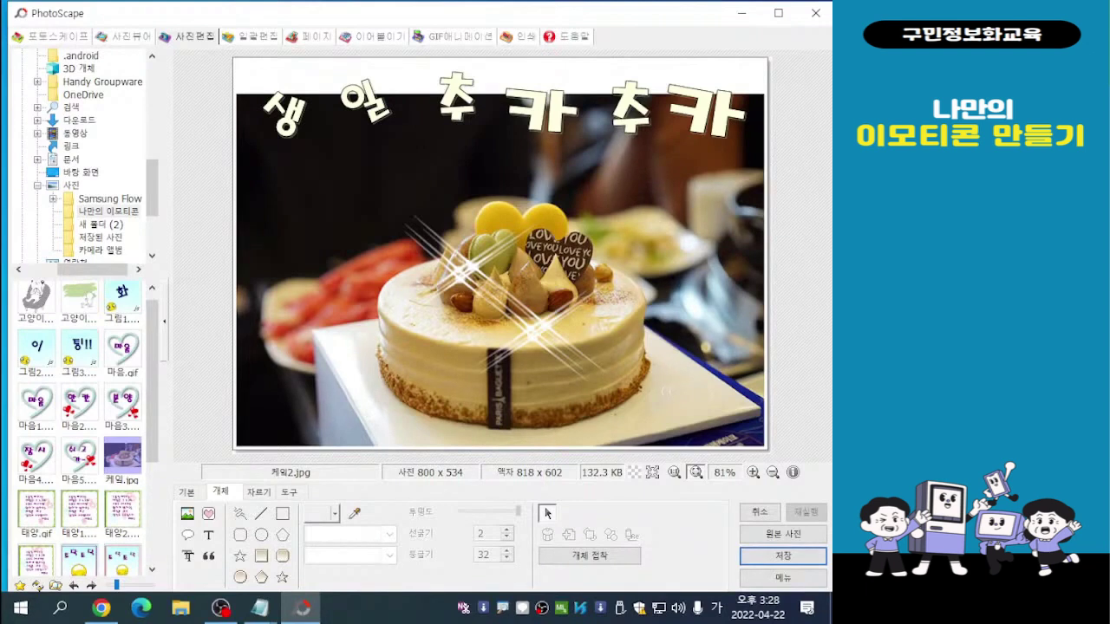
Duplicate the lower sparkle and place the copy at the right edge of the cake
left_click(535, 244)
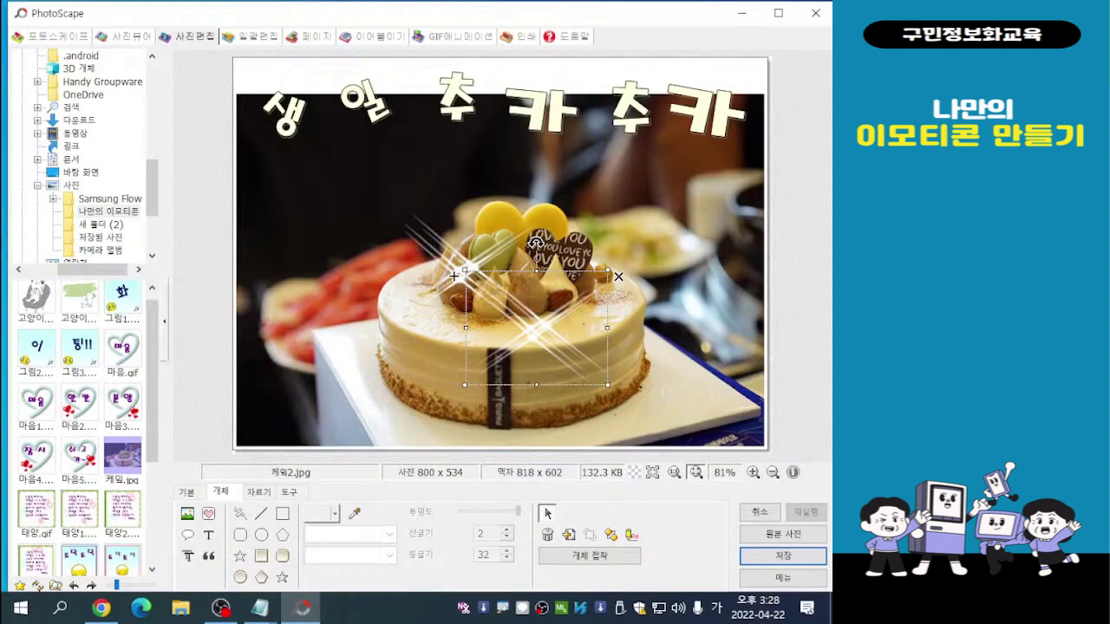
left_click_drag(537, 242, 547, 253)
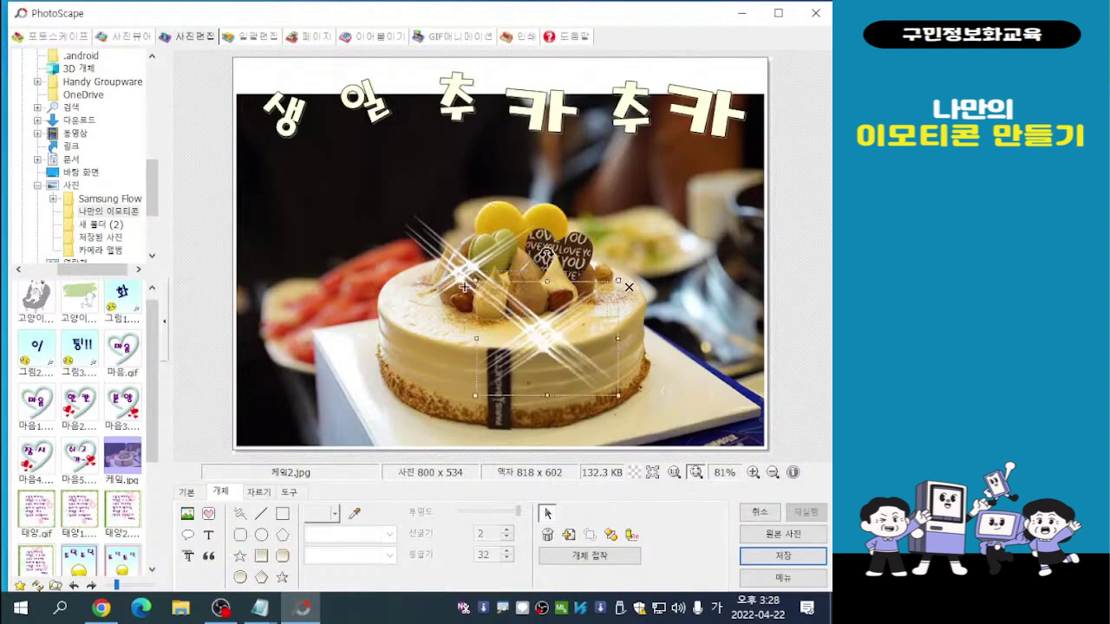
left_click_drag(465, 287, 583, 277)
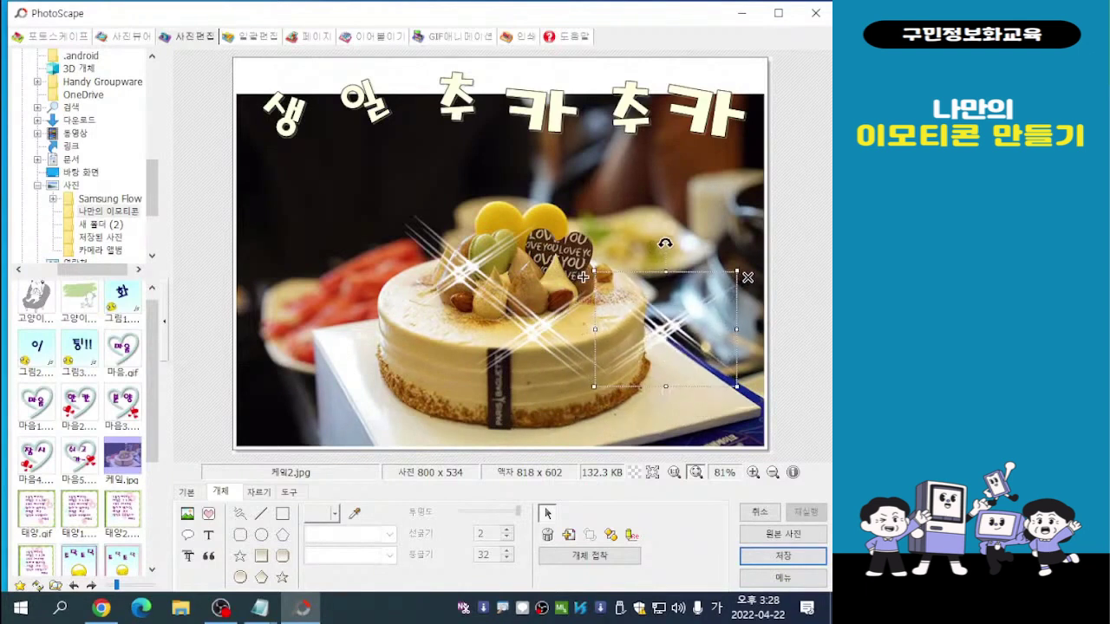
mouse_move(259, 607)
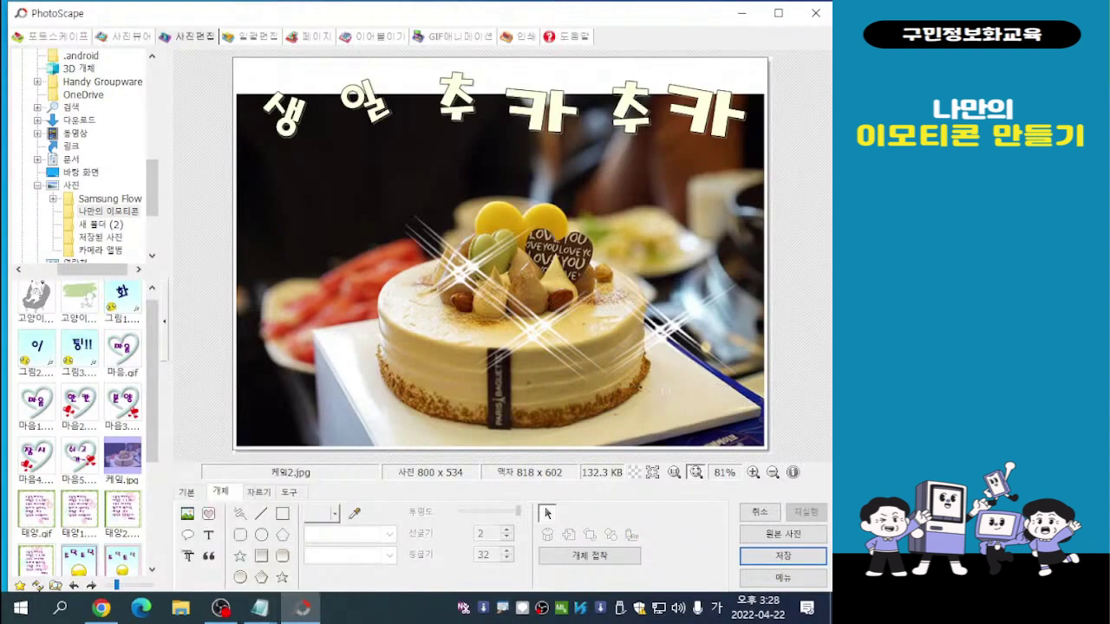
left_click_drag(664, 328, 657, 313)
mouse_move(576, 261)
left_mouse_down()
mouse_move(571, 249)
mouse_move(584, 263)
left_mouse_up()
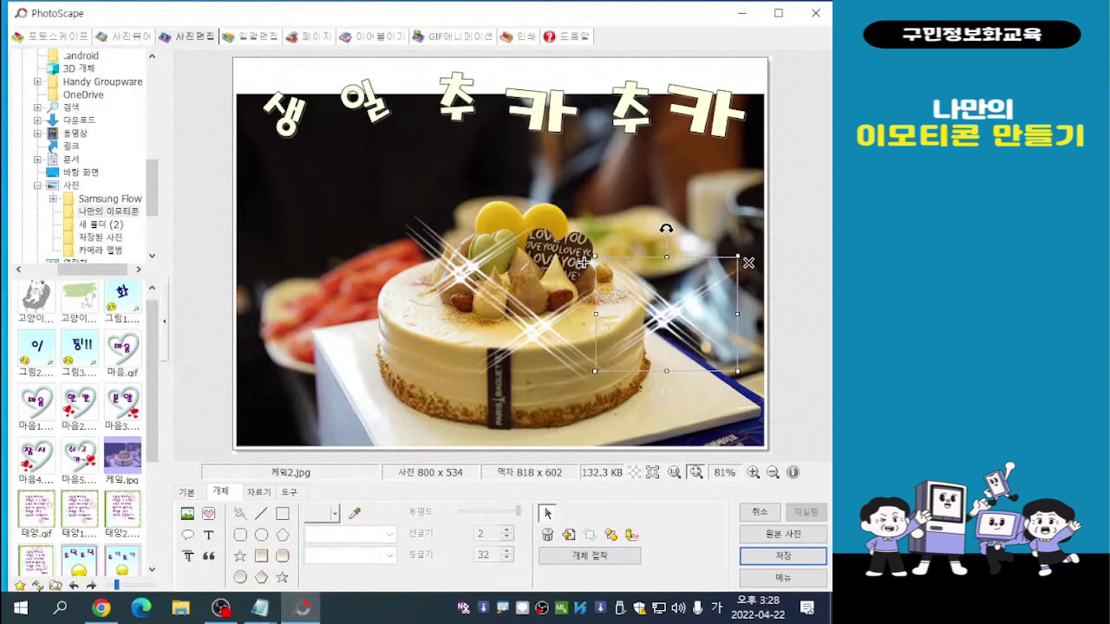
key("Escape")
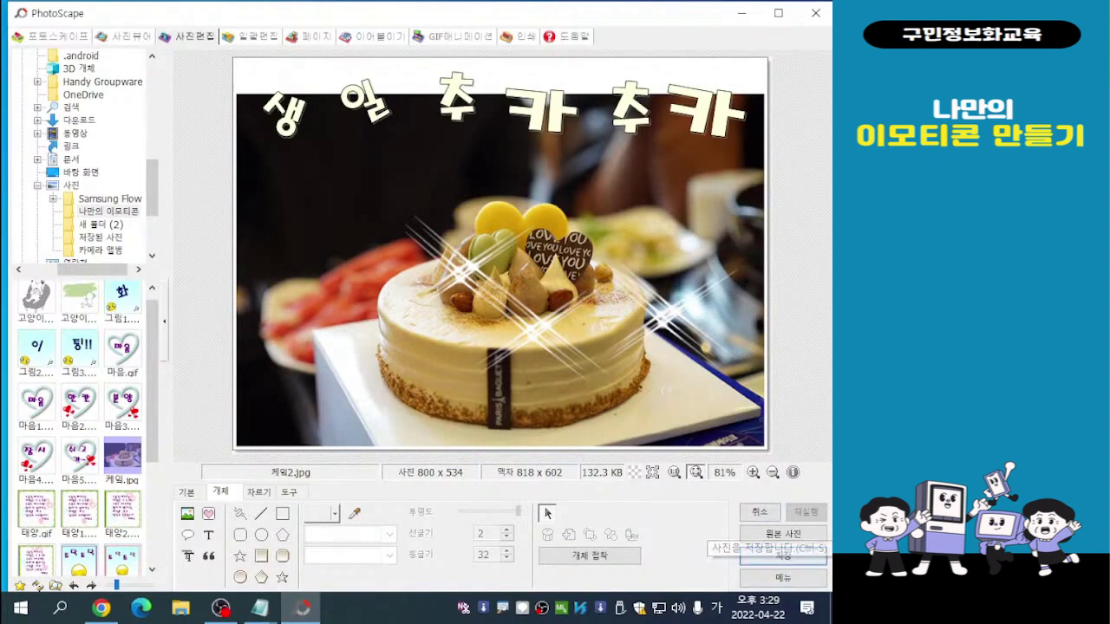
Save the rearranged picture under the new name 케익3 as a JPEG in the same folder
left_click(783, 556)
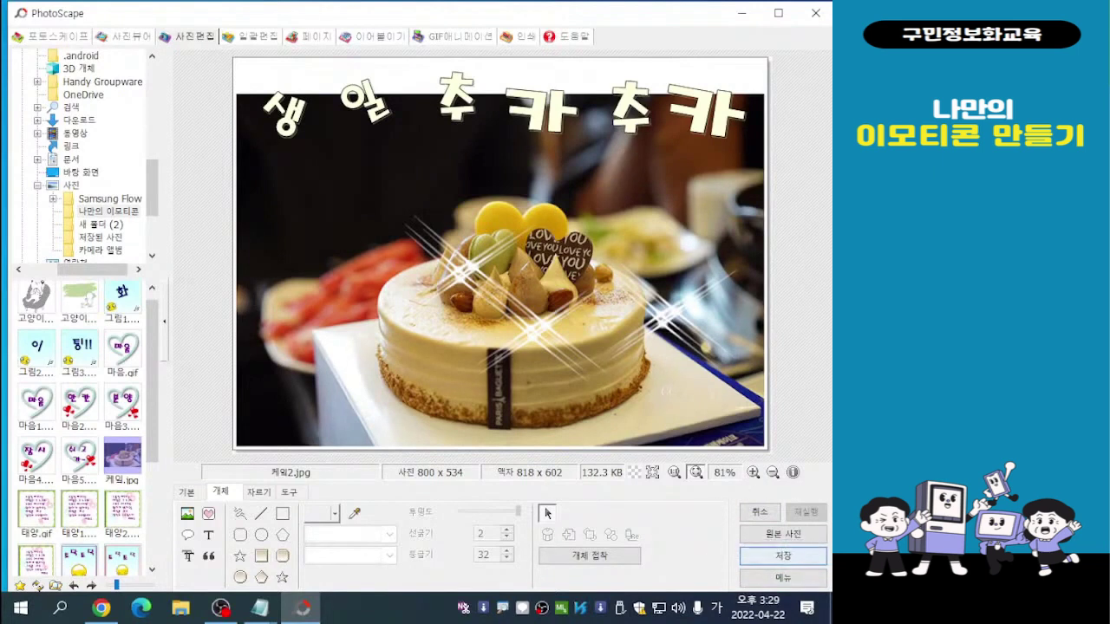
left_click(783, 555)
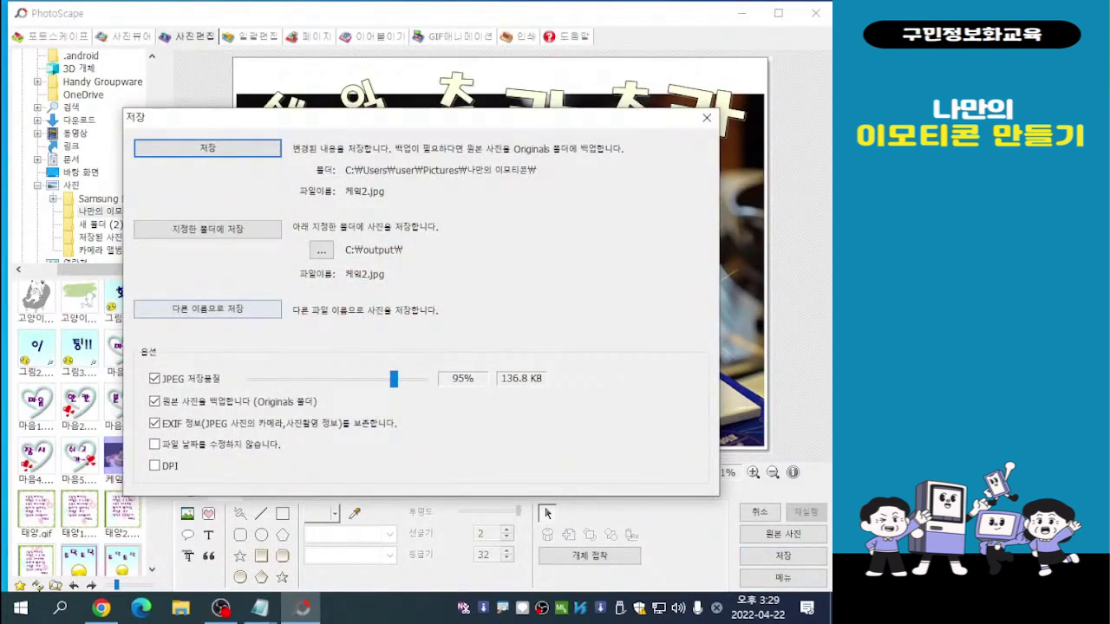
left_click(207, 309)
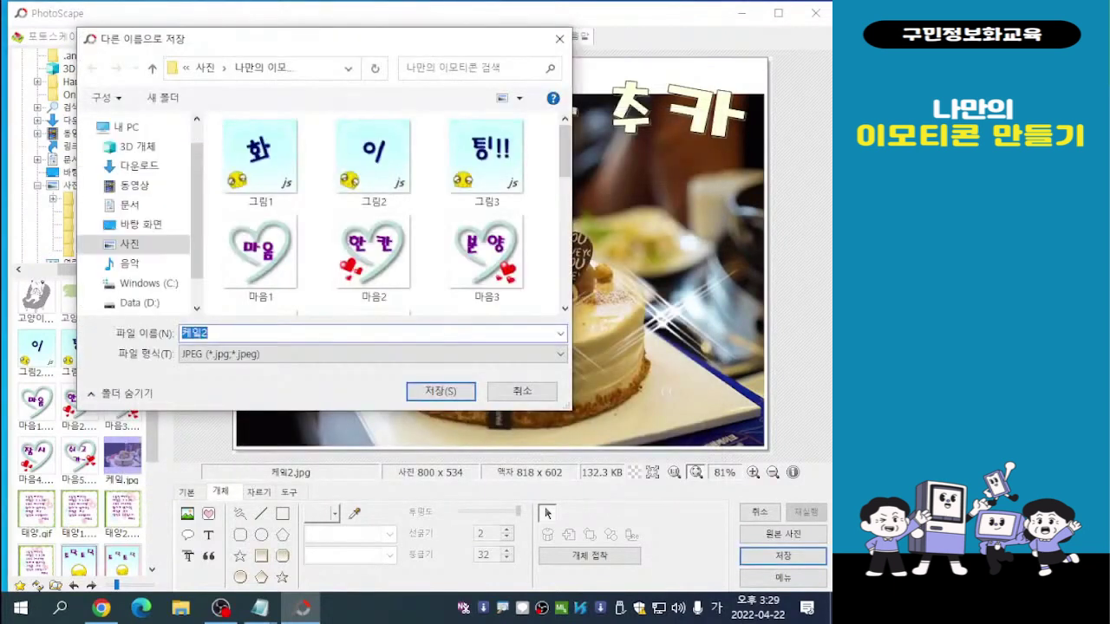
key("End")
key("BackSpace")
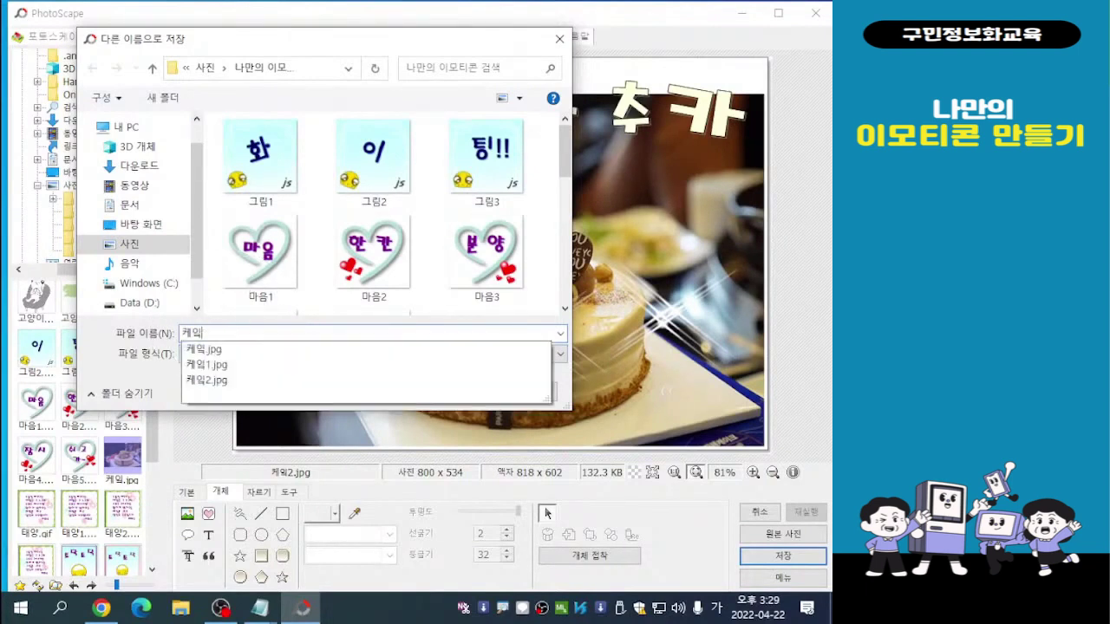
type("3")
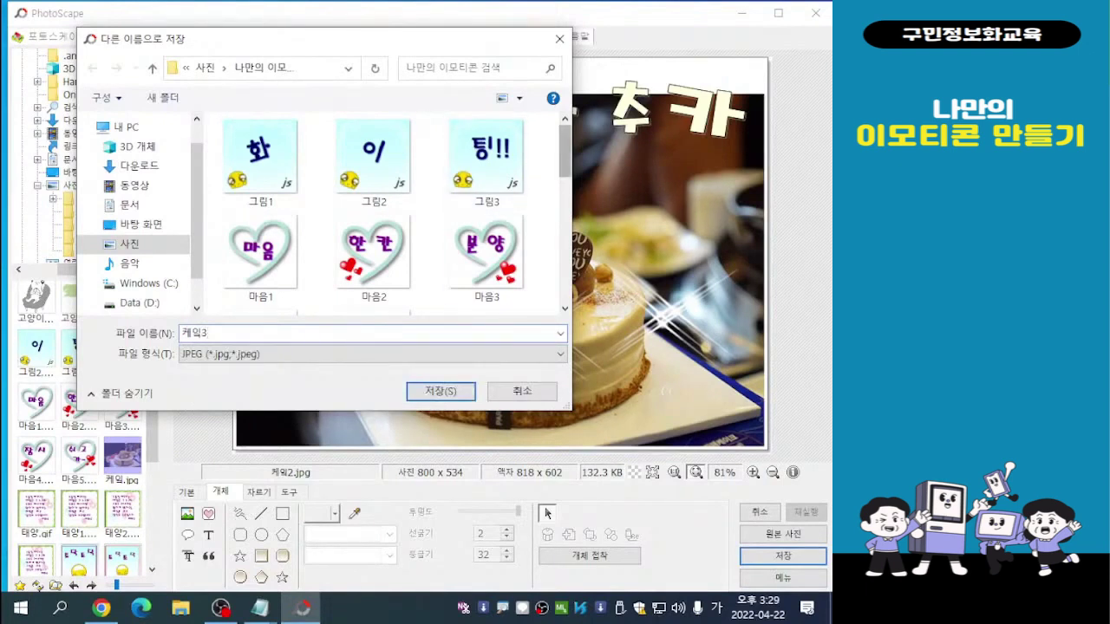
scroll(397, 215, "down", 1)
scroll(403, 157, "down", 1)
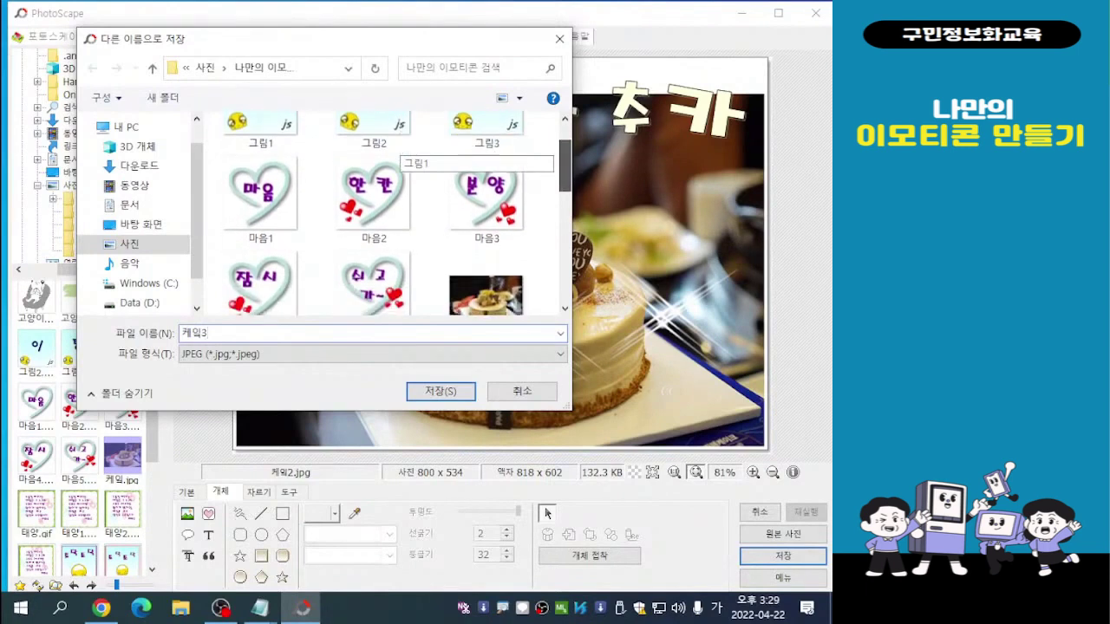
scroll(403, 161, "up", 1)
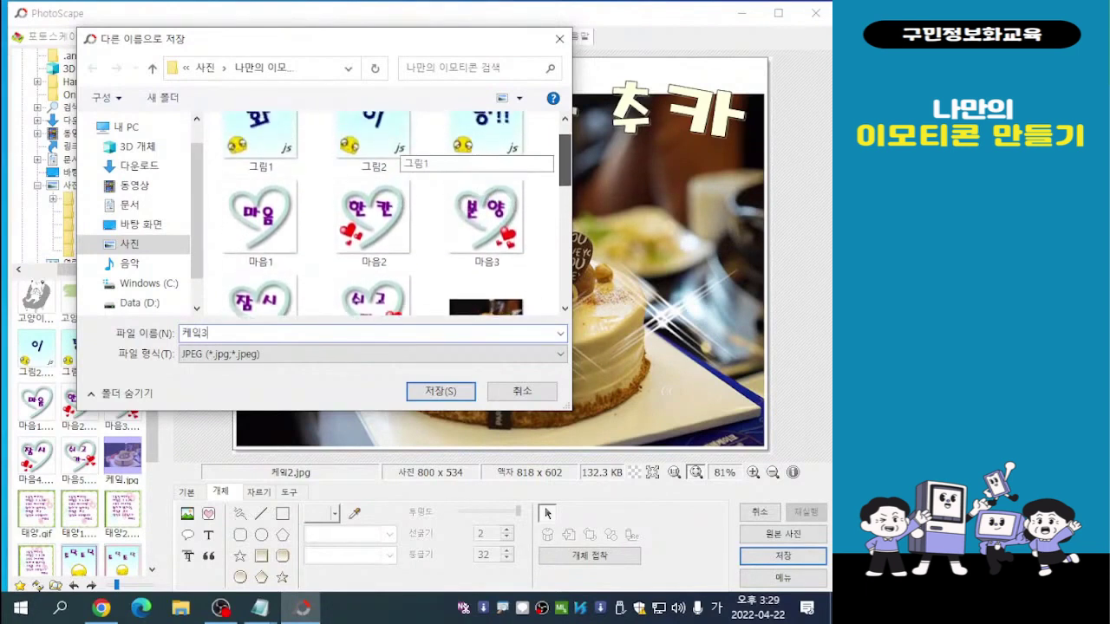
left_click(440, 391)
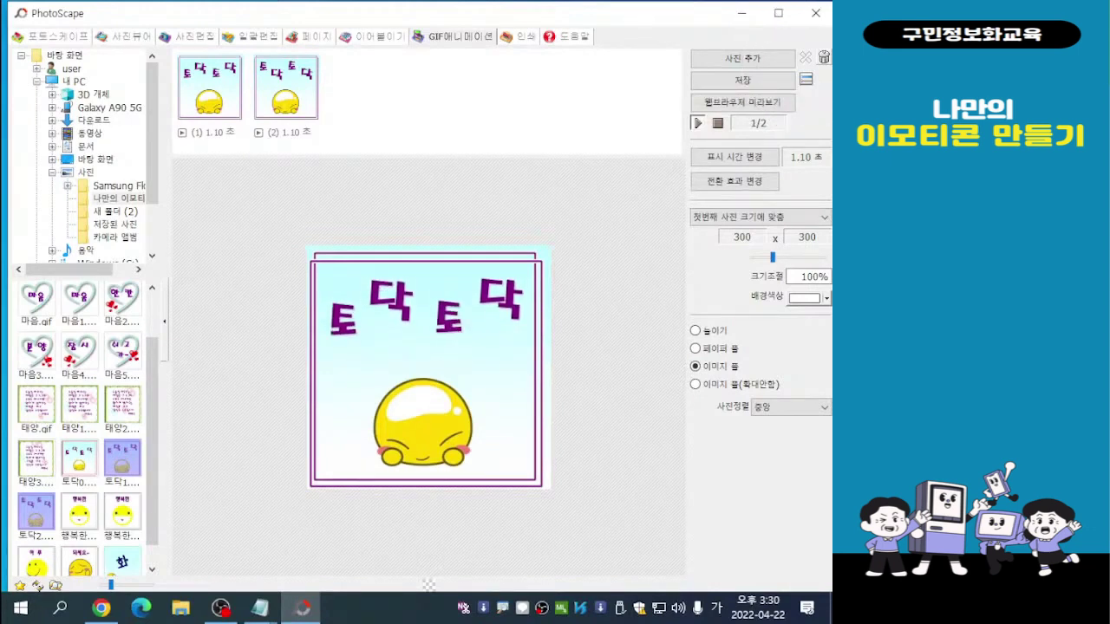
Clear all the old frames from the GIF animation list
left_click(824, 58)
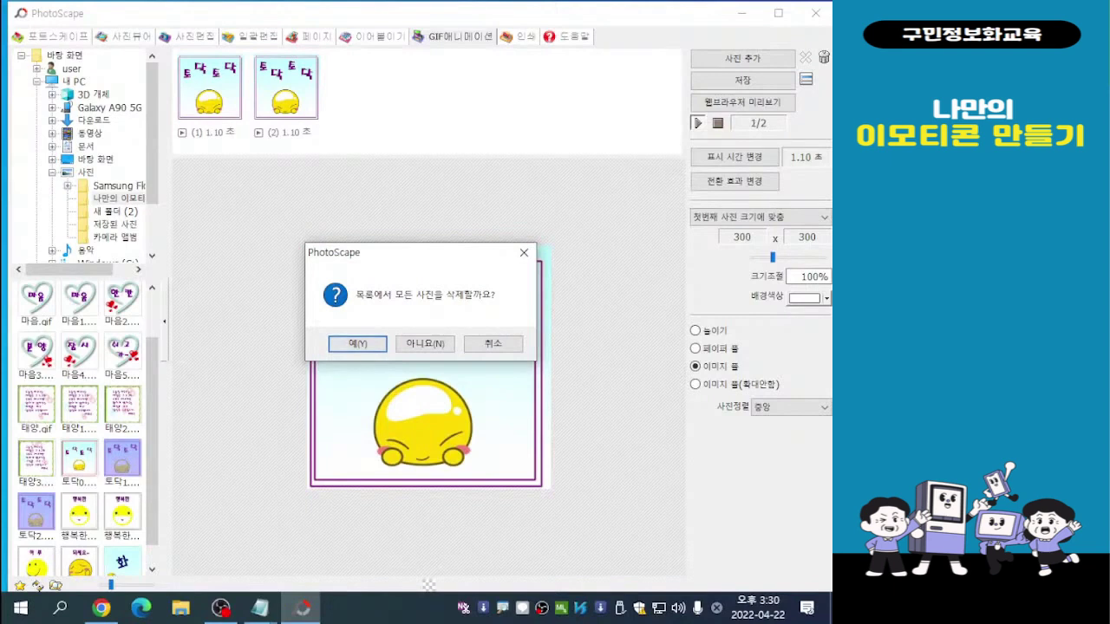
key("Return")
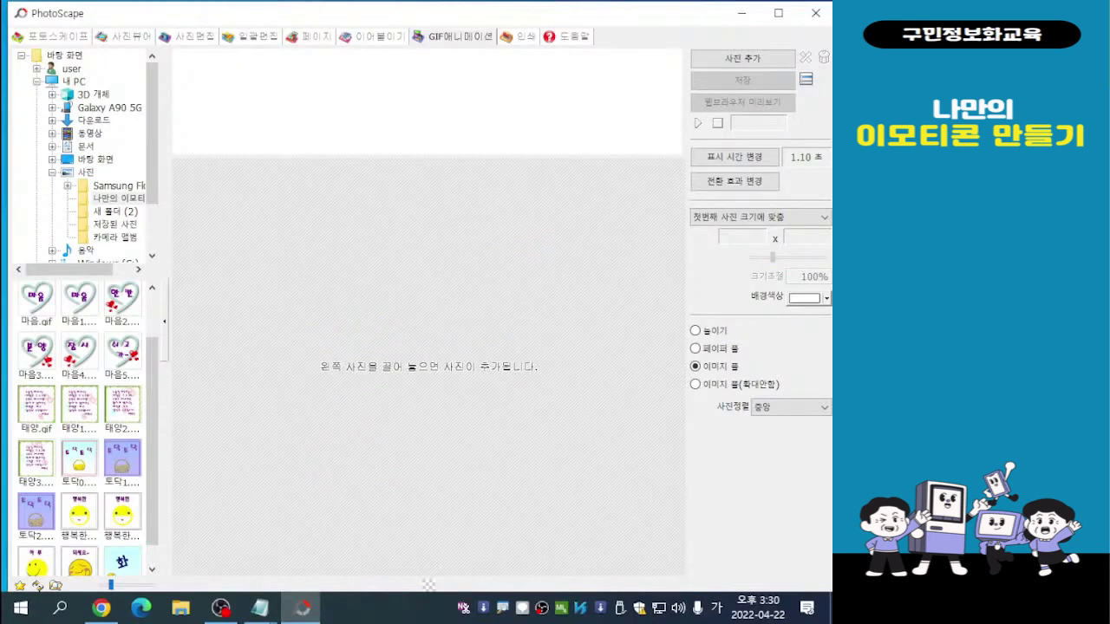
Reload the 나만의 이모티콘 folder and add 케익1, 케익2 and 케익3 as frames of the GIF animation
left_click_drag(151, 354, 152, 371)
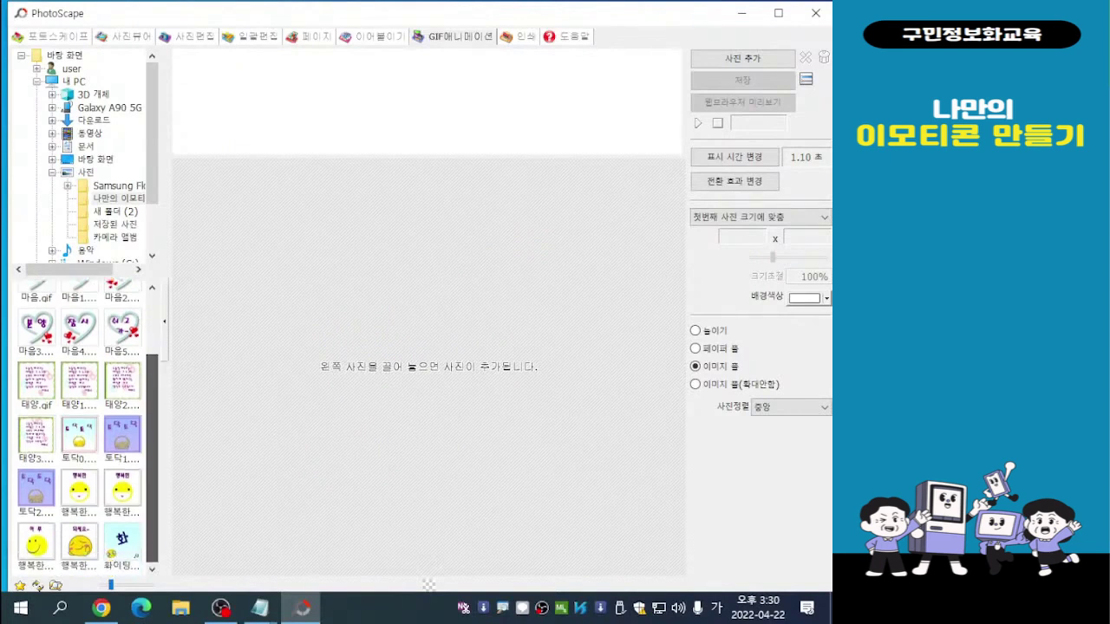
scroll(87, 424, "up", 3)
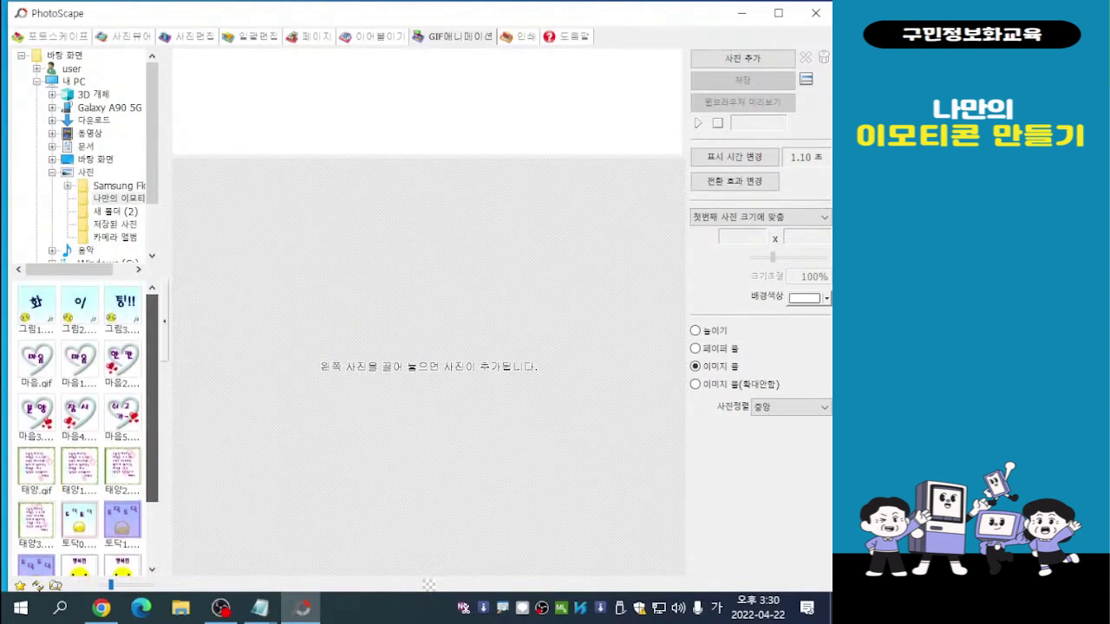
scroll(87, 425, "down", 3)
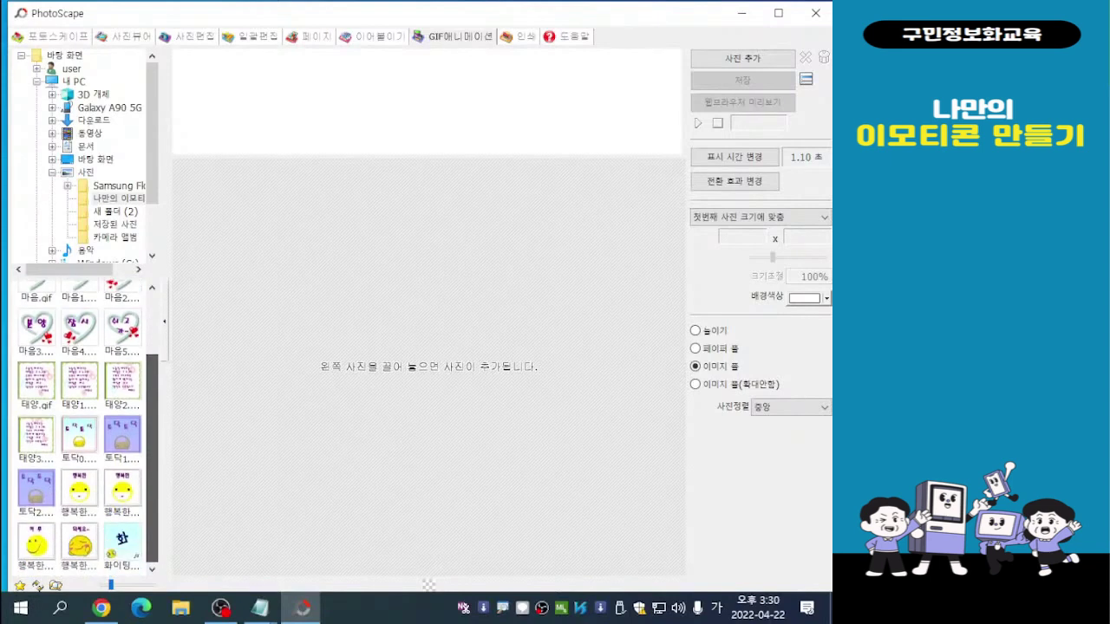
scroll(87, 425, "up", 3)
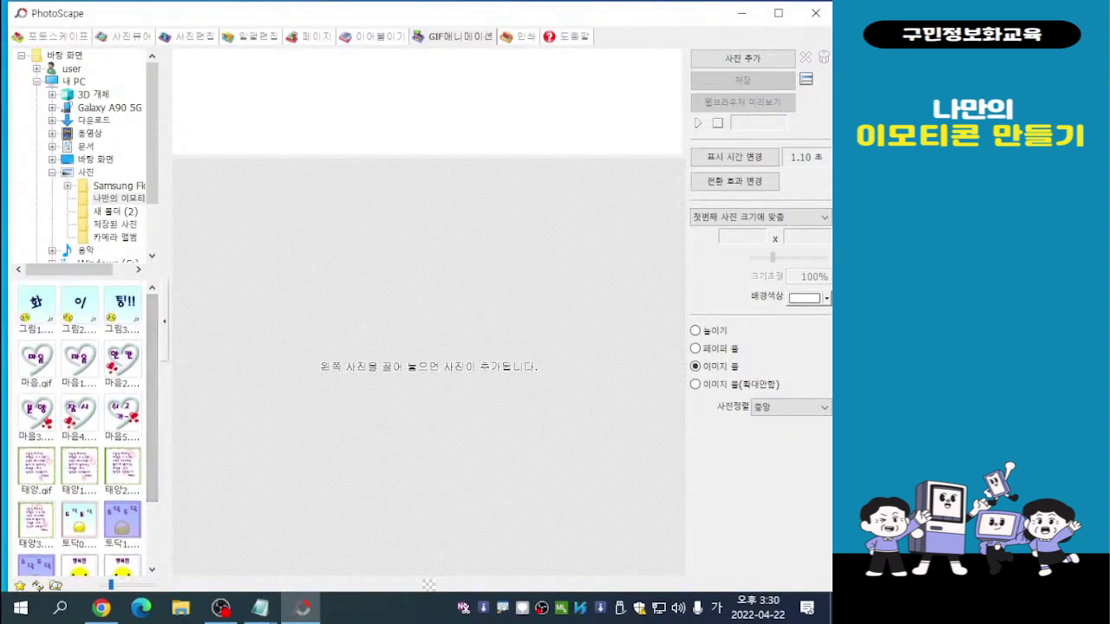
left_click(118, 199)
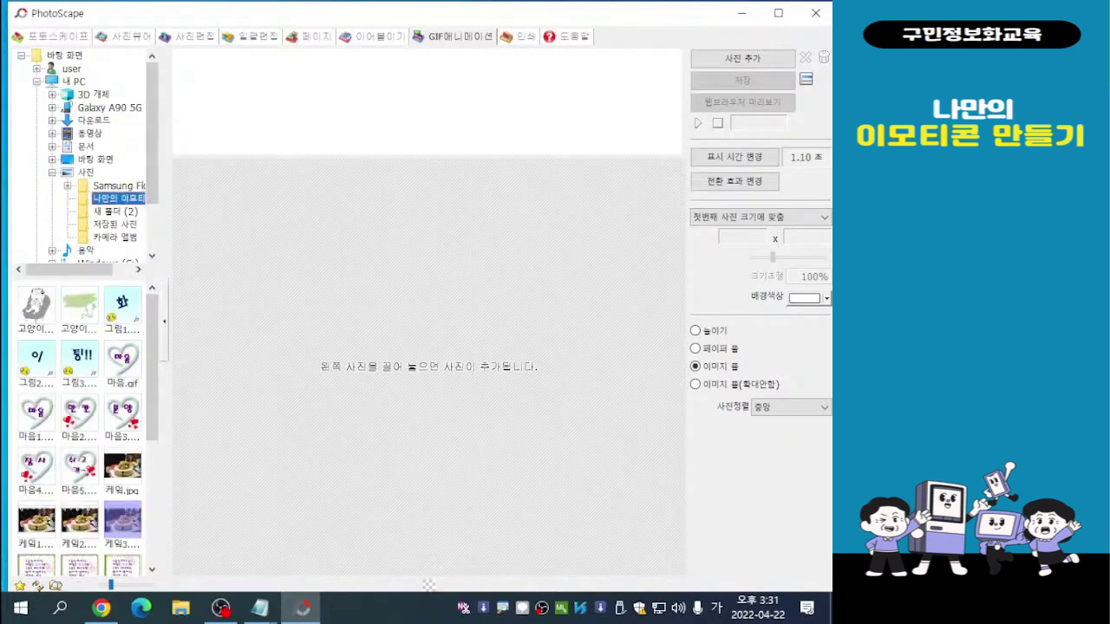
scroll(86, 425, "down", 1)
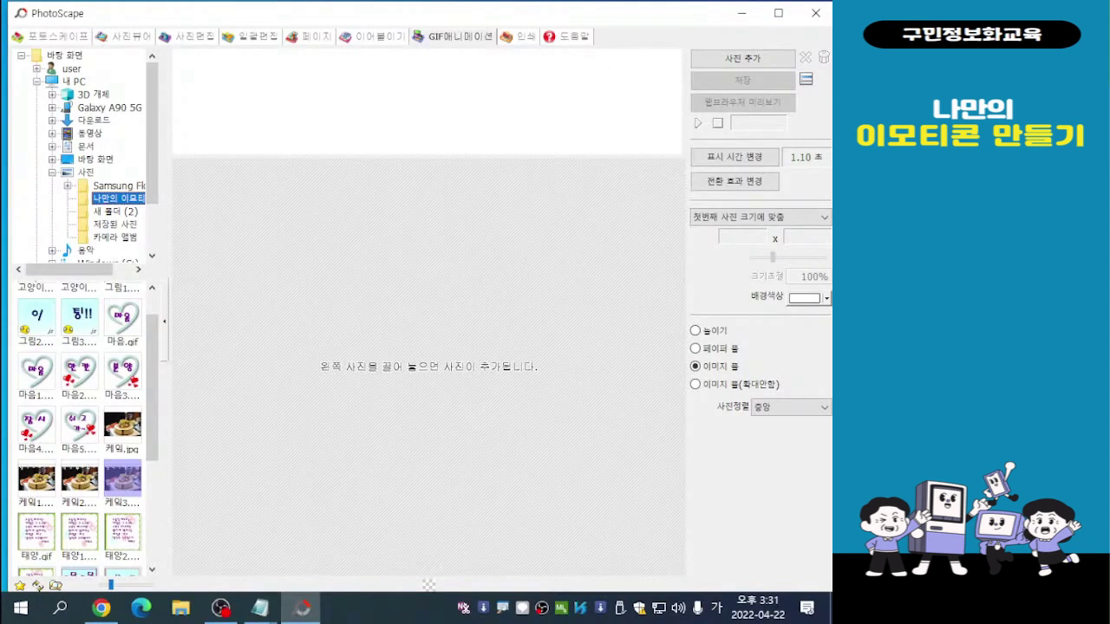
left_click(36, 478)
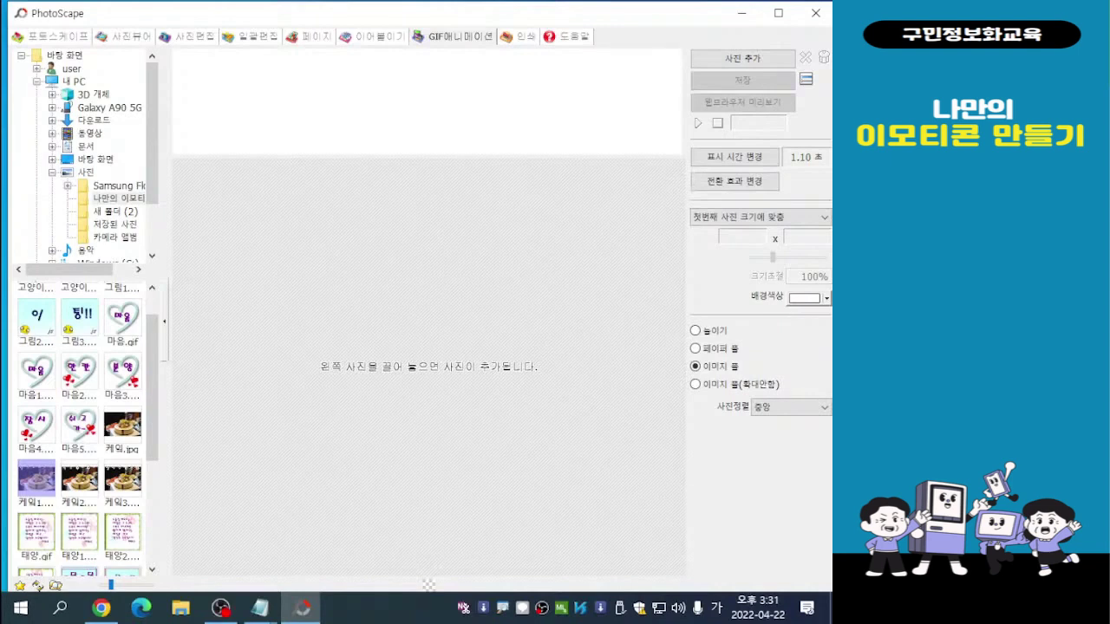
left_click(122, 479, "shift")
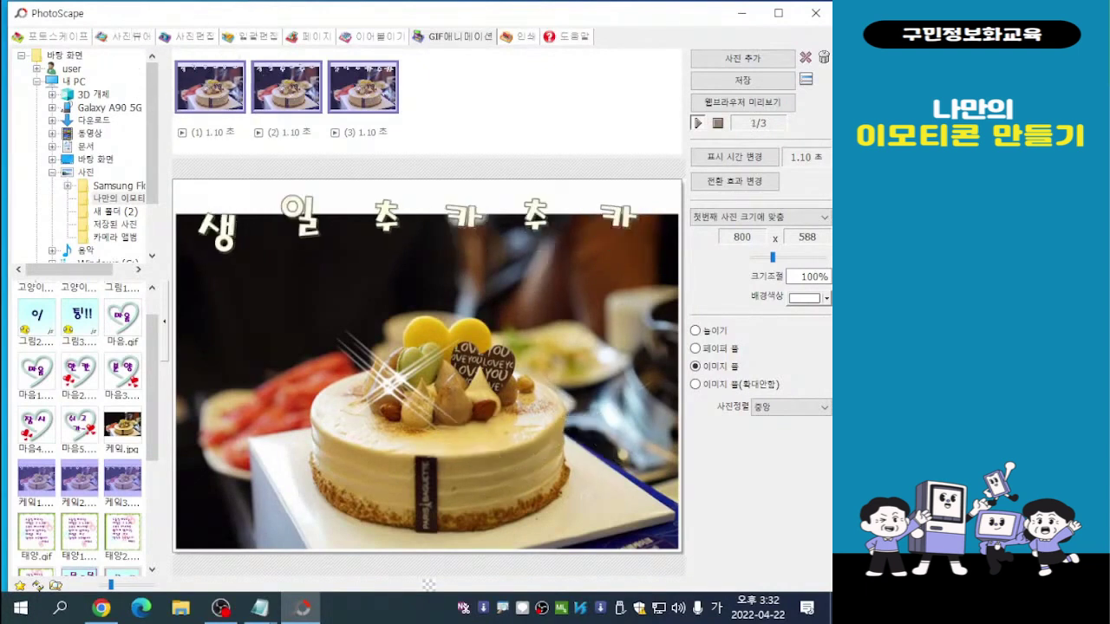
Return to the photo editor and delete all three sparkles from the cake picture
left_click(186, 36)
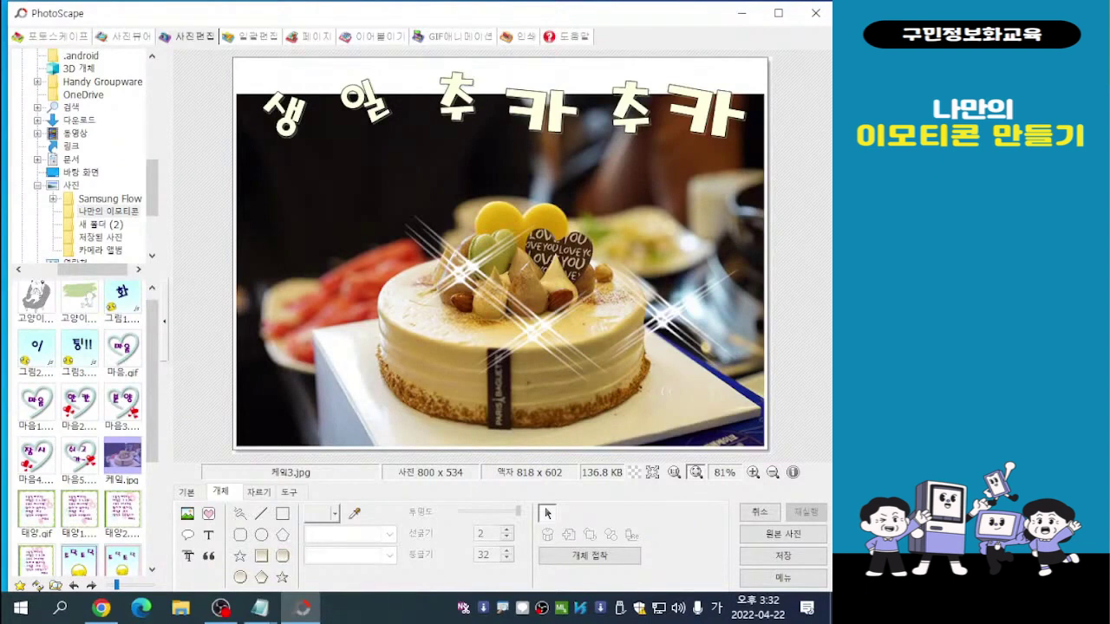
left_click(537, 245)
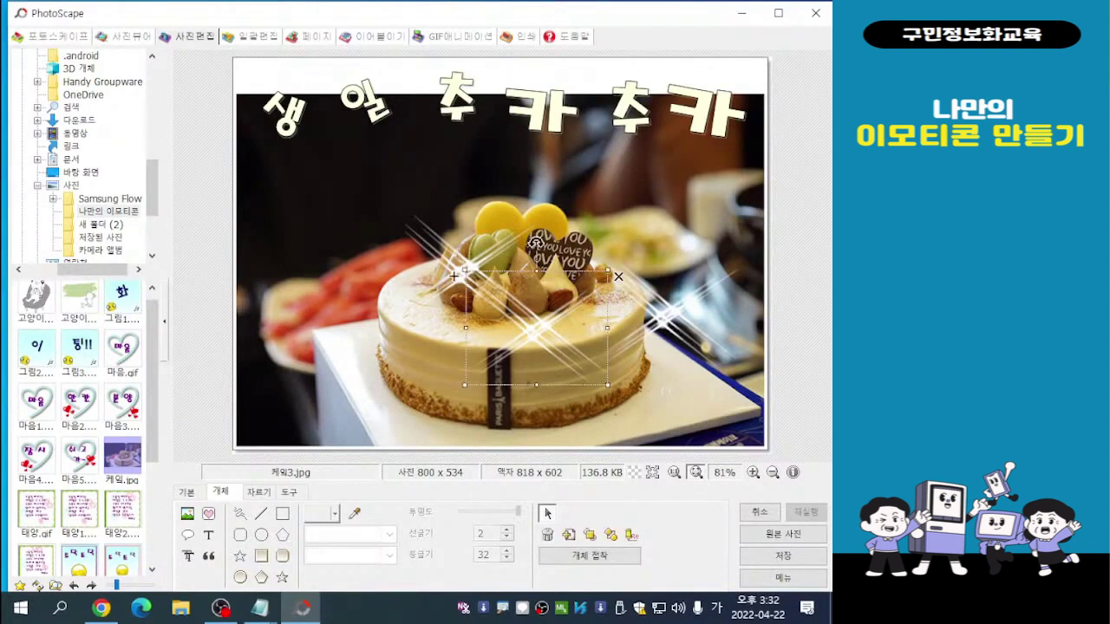
left_click_drag(454, 275, 381, 218)
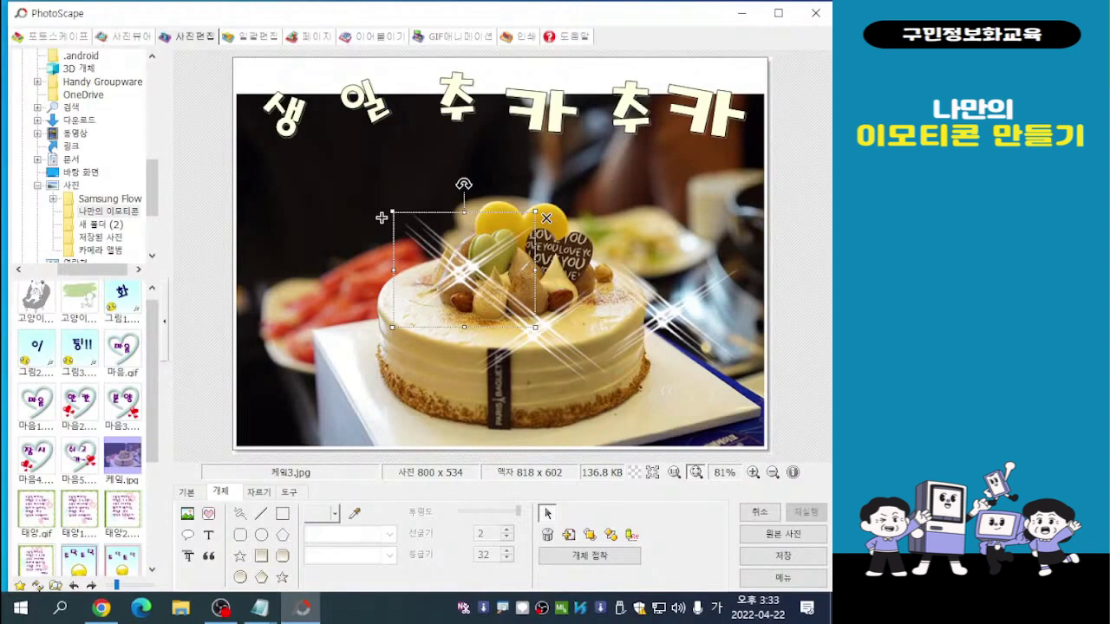
key("Delete")
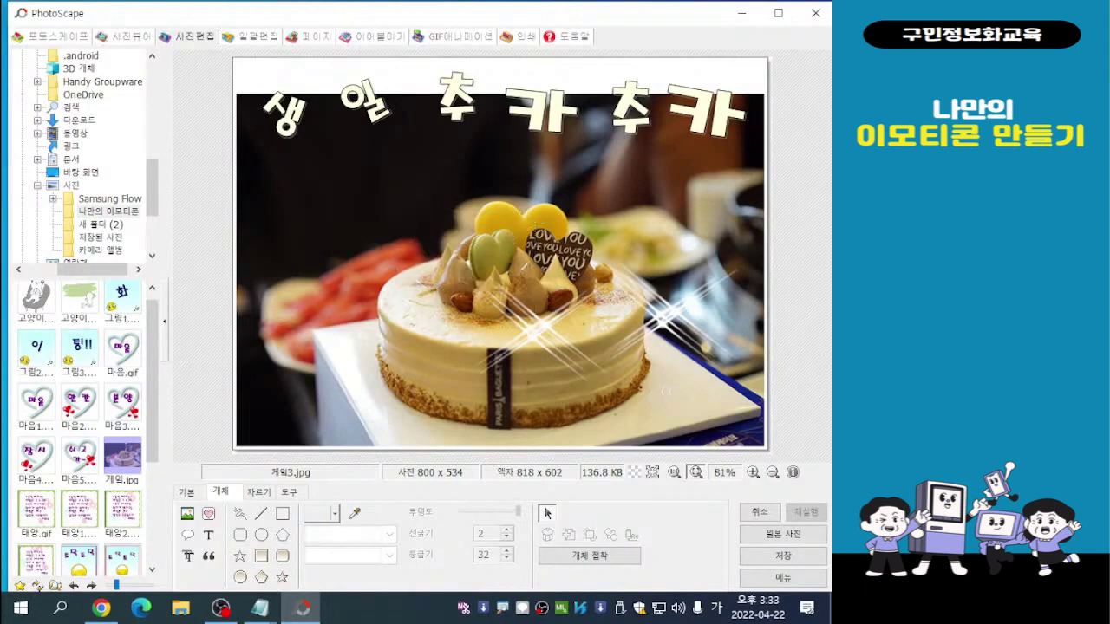
key("ctrl+z")
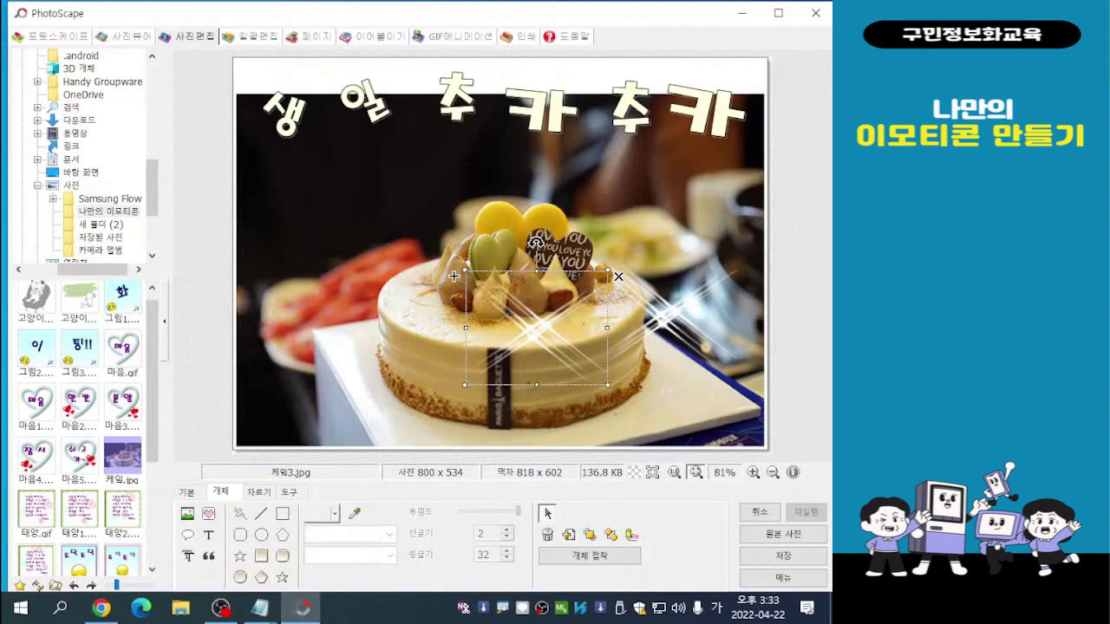
key("Delete")
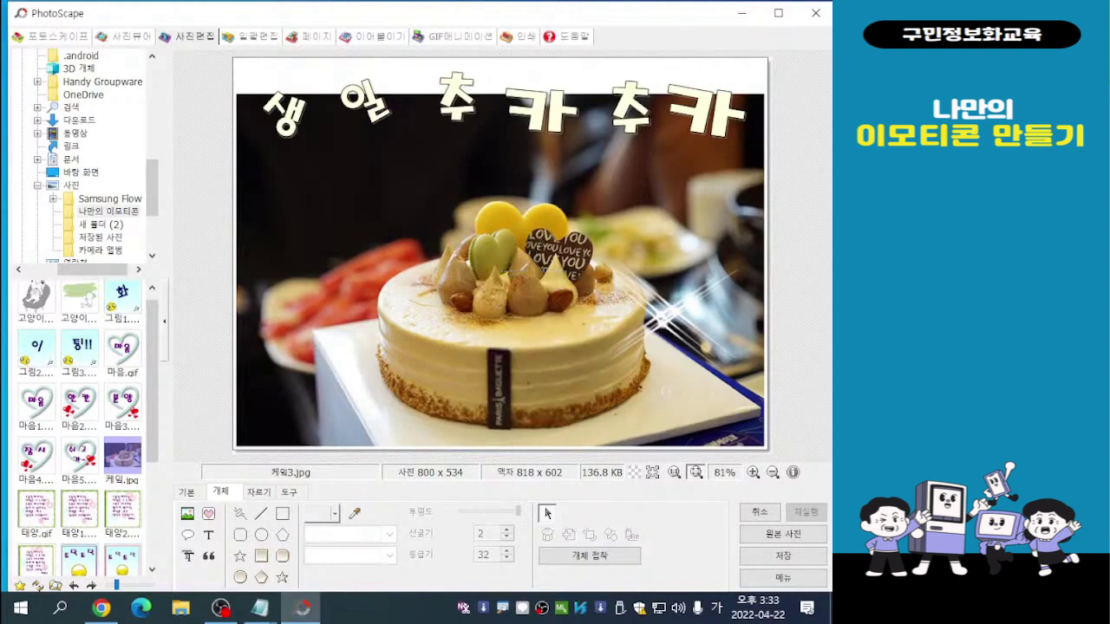
left_click(589, 262)
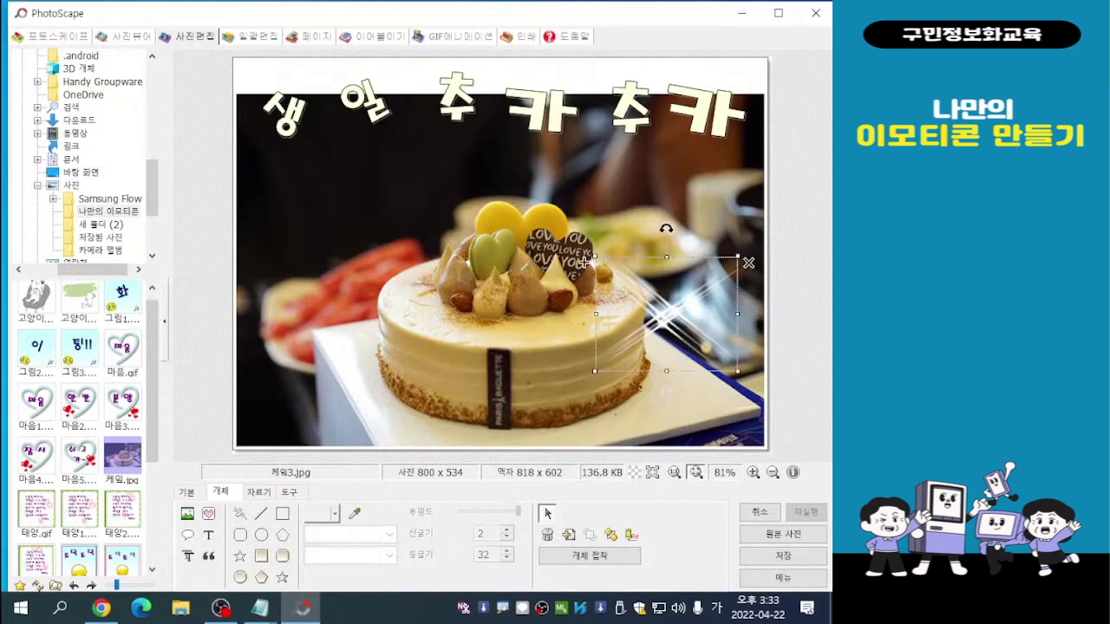
key("Delete")
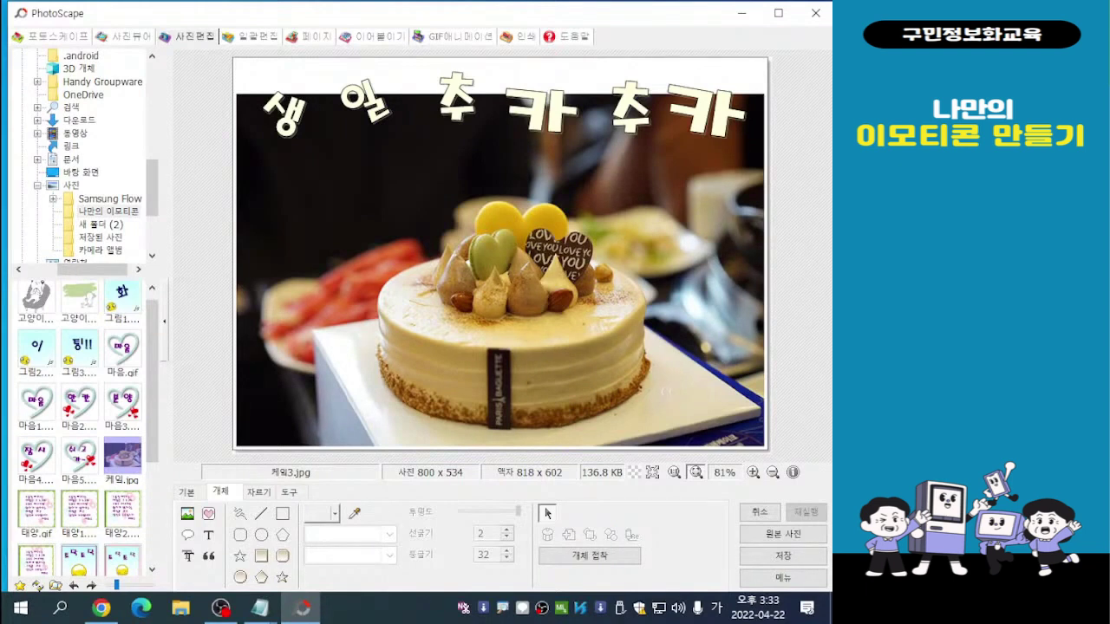
Enlarge the letters 생 and 일 above the cake, keeping them side by side
left_click(285, 116)
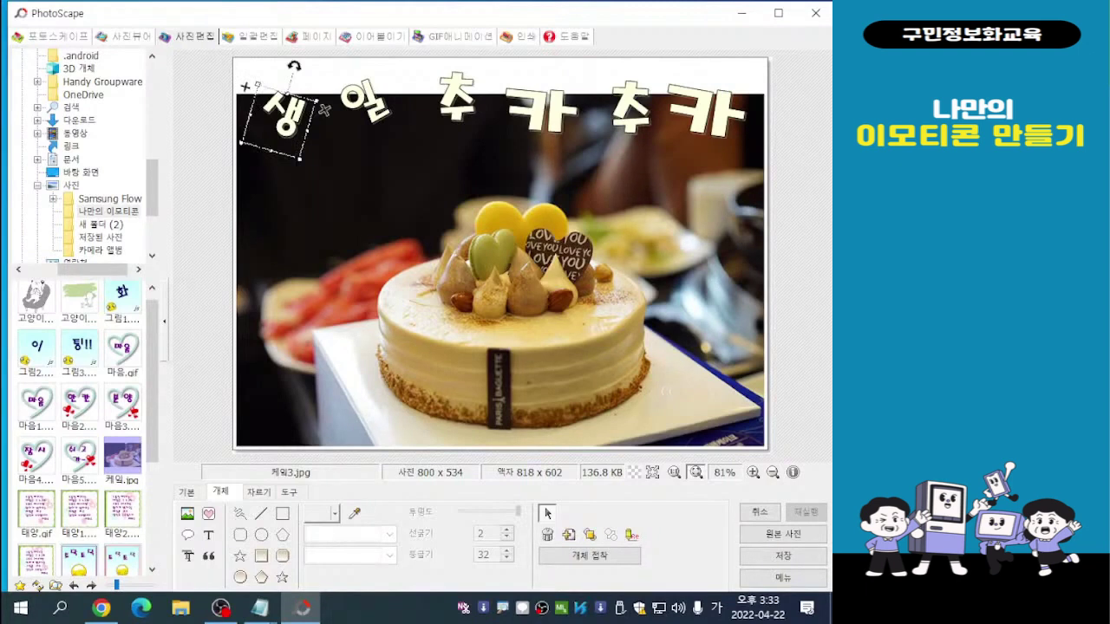
left_click_drag(324, 109, 360, 111)
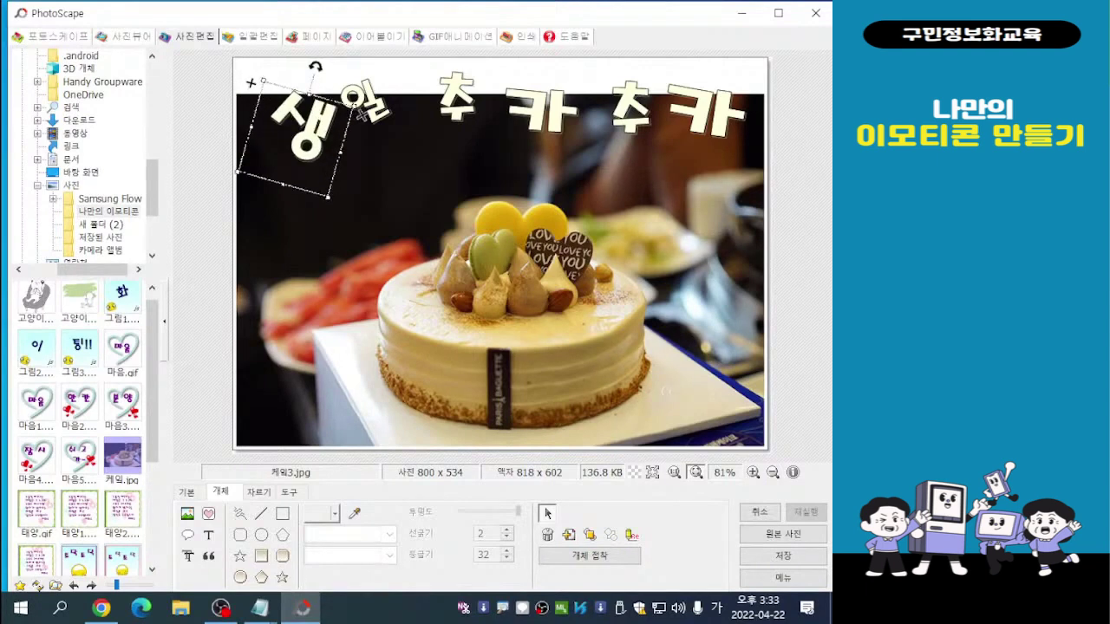
left_click(360, 112)
left_click_drag(319, 102, 365, 115)
left_click(312, 111)
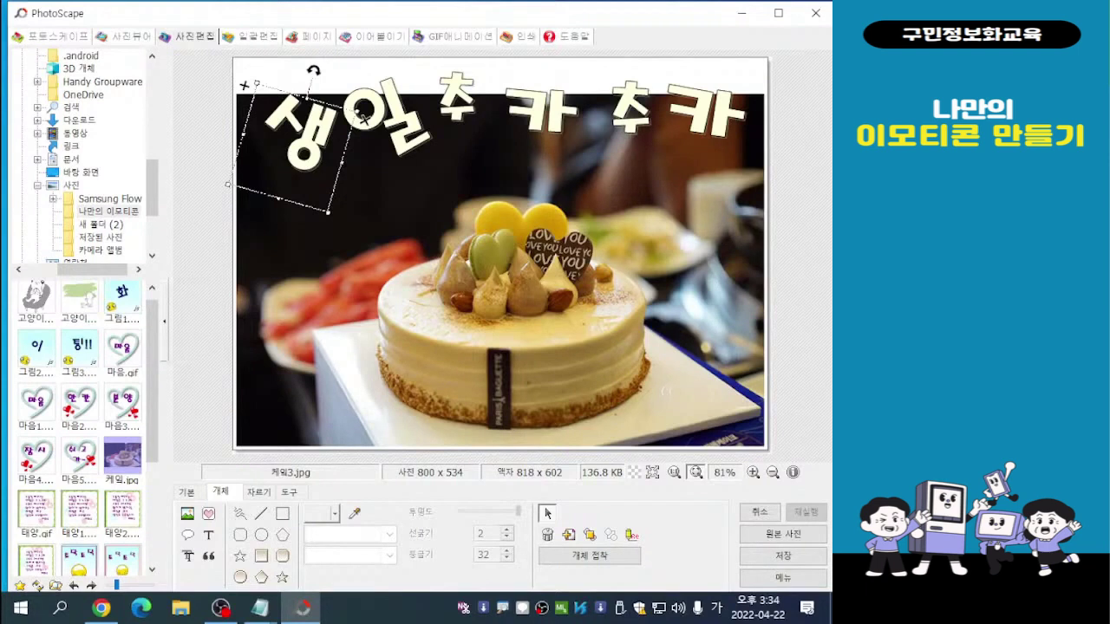
Tilt the first 추 clockwise and the first 카 counterclockwise, shifting both slightly to the right
left_click(454, 104)
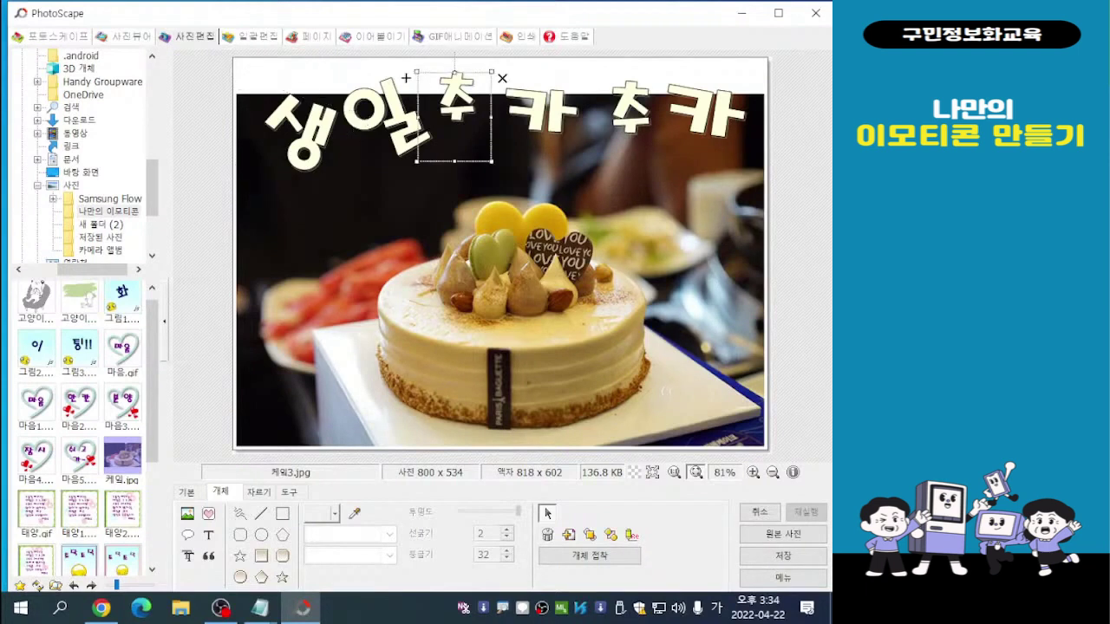
left_click(538, 113)
left_click_drag(469, 89, 460, 118)
left_click_drag(456, 60, 481, 65)
left_click_drag(466, 118, 549, 108)
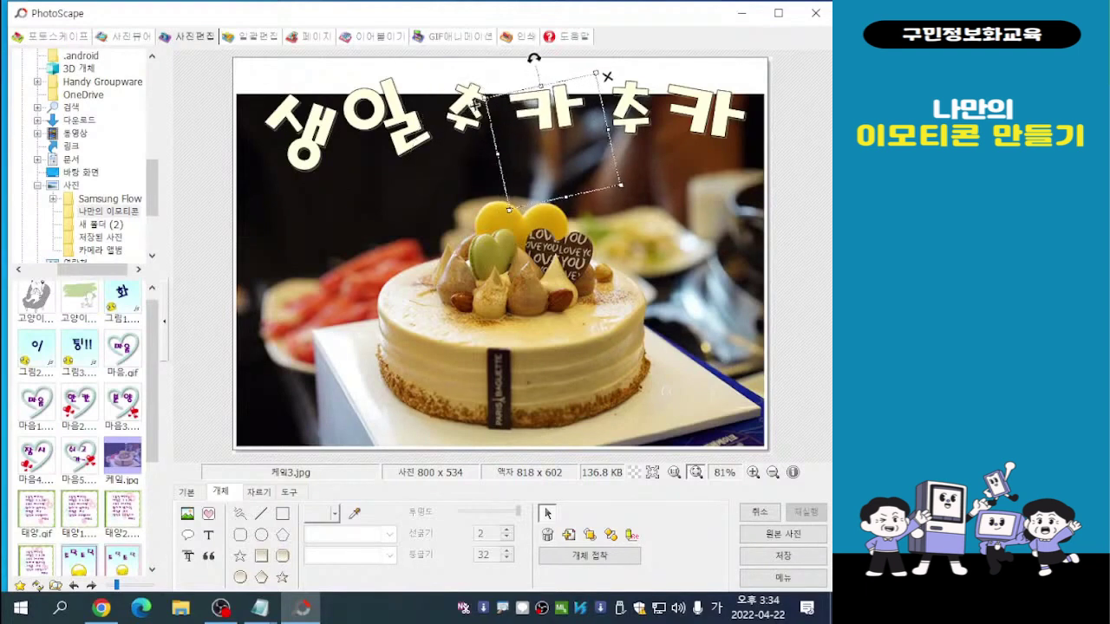
left_click_drag(476, 105, 486, 105)
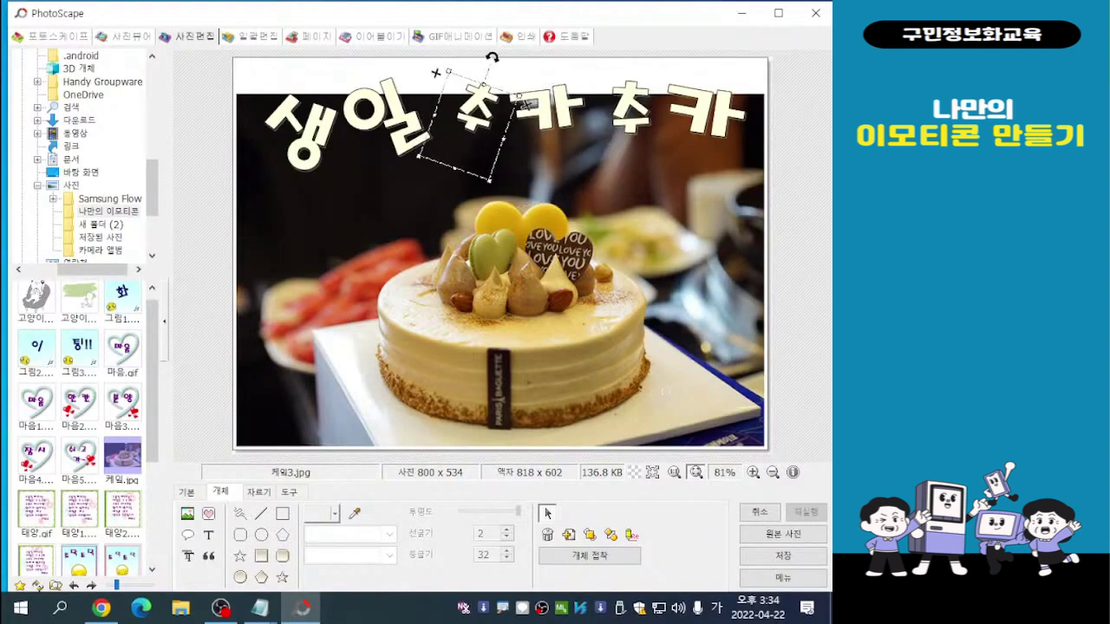
Shrink the last 카 a little, then shift the second 추 slightly left and tilt it counterclockwise
left_click(607, 102)
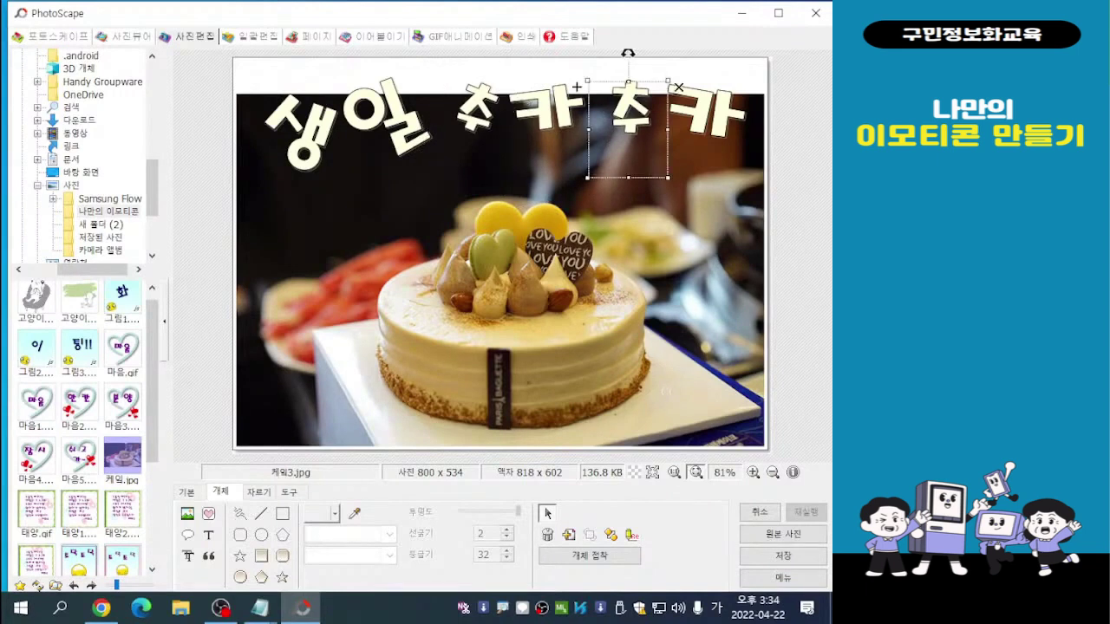
left_click(630, 84)
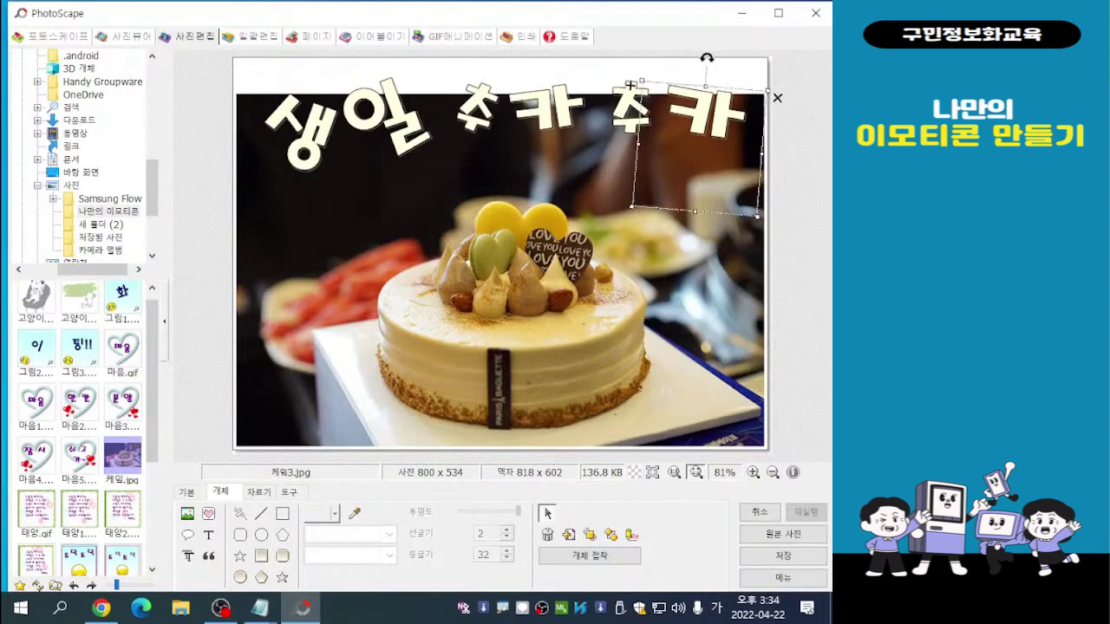
left_click_drag(757, 217, 740, 198)
left_click(630, 117)
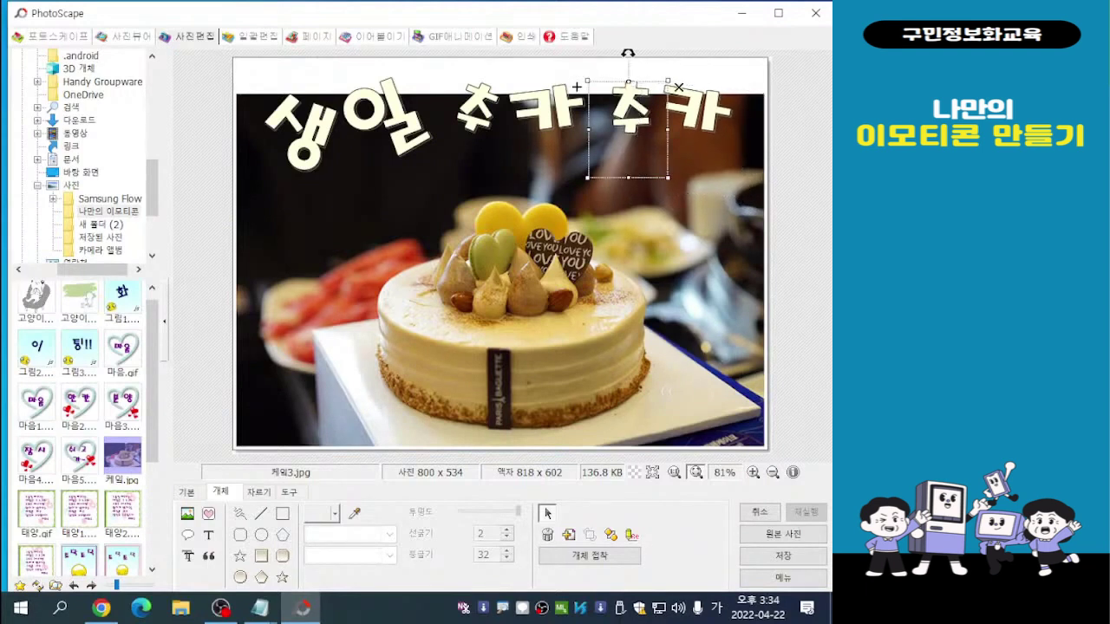
left_click_drag(630, 117, 623, 117)
left_click_drag(620, 53, 612, 54)
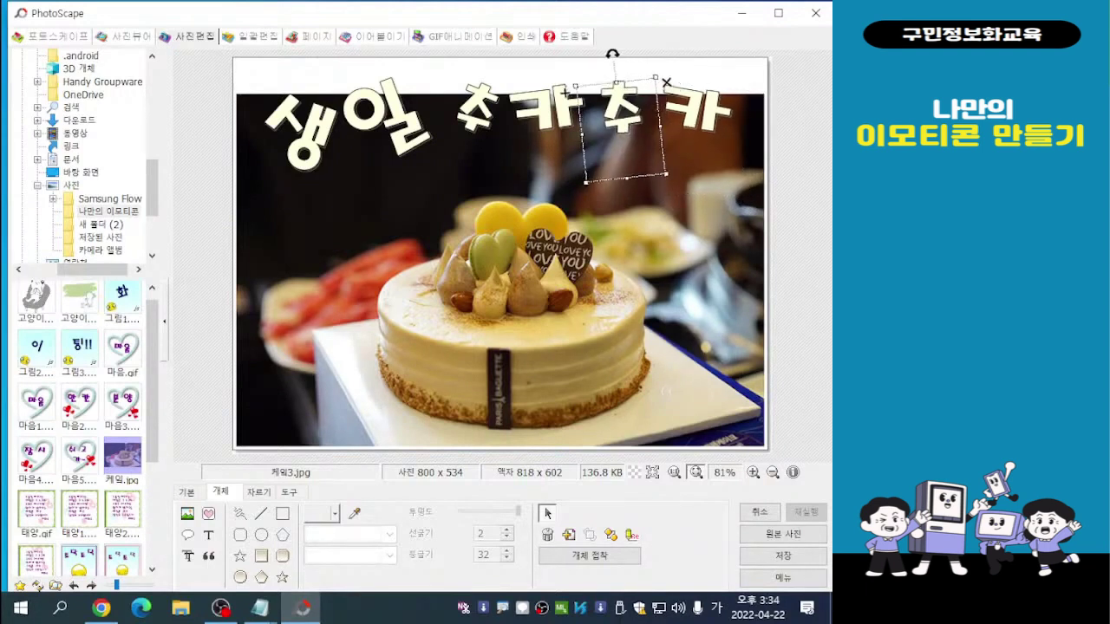
left_click(630, 84)
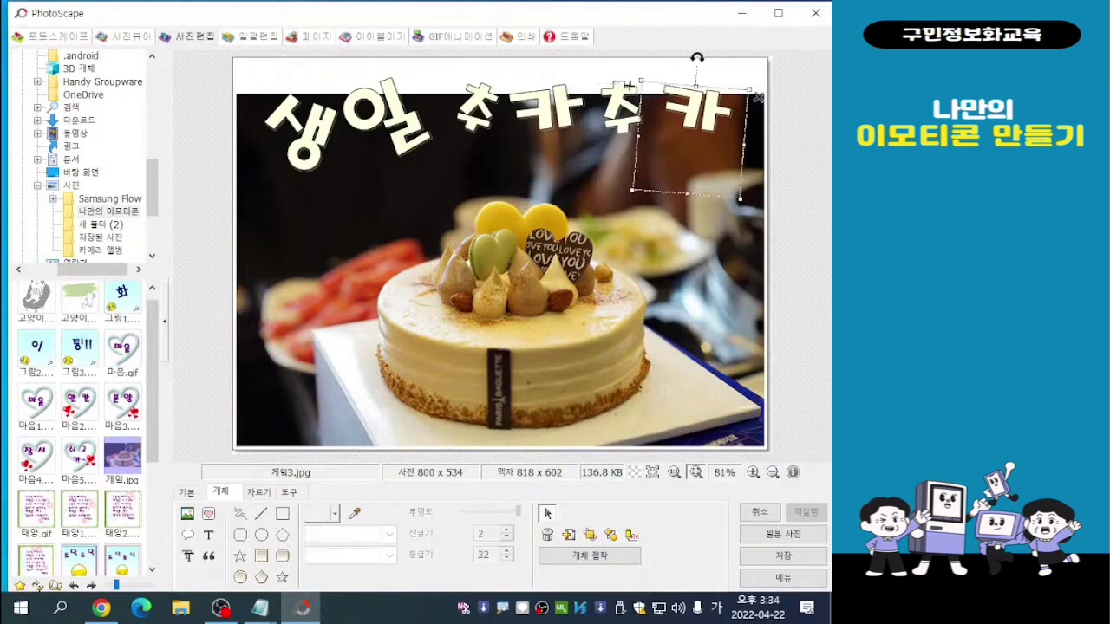
left_click(629, 85)
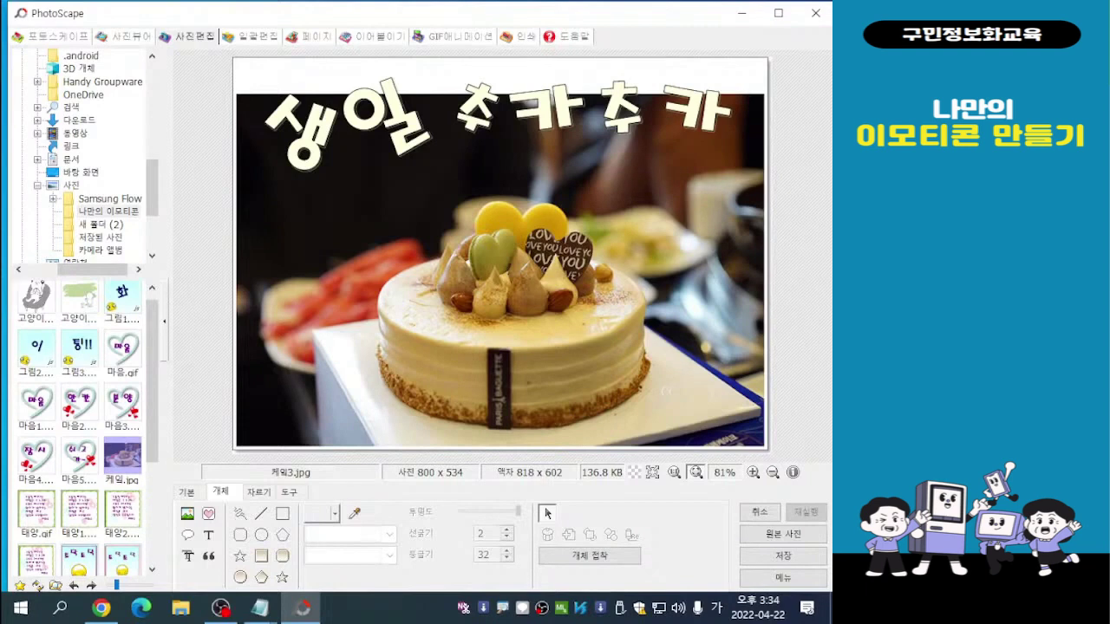
Enlarge 생 and 일 further and move them apart so they no longer overlap
left_click(364, 117)
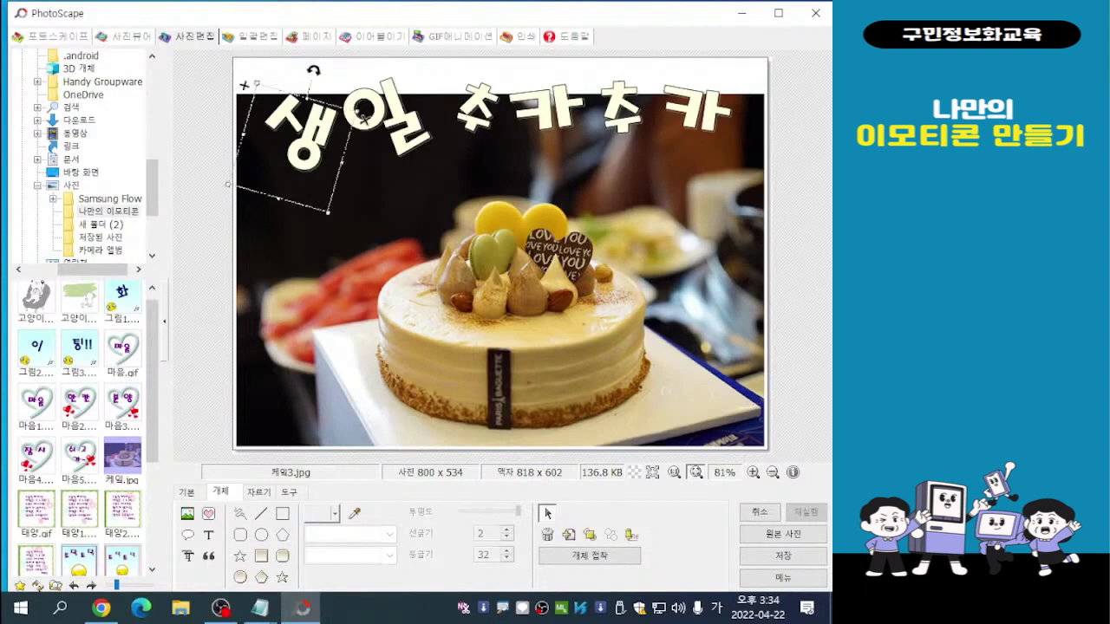
left_click_drag(364, 116, 382, 117)
left_click(379, 122)
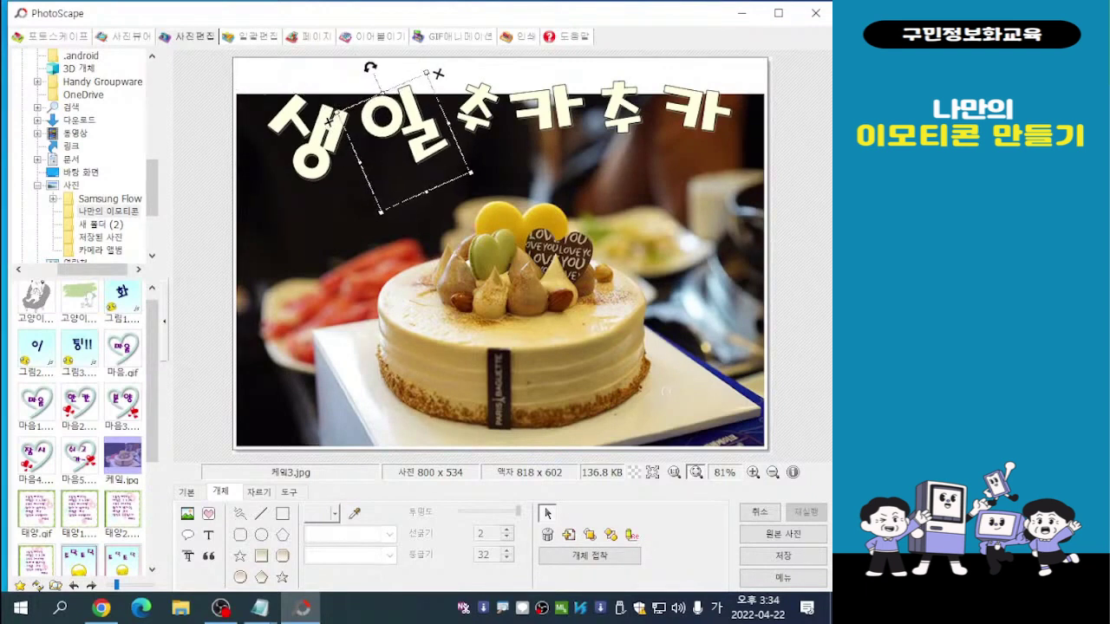
left_click_drag(471, 172, 484, 183)
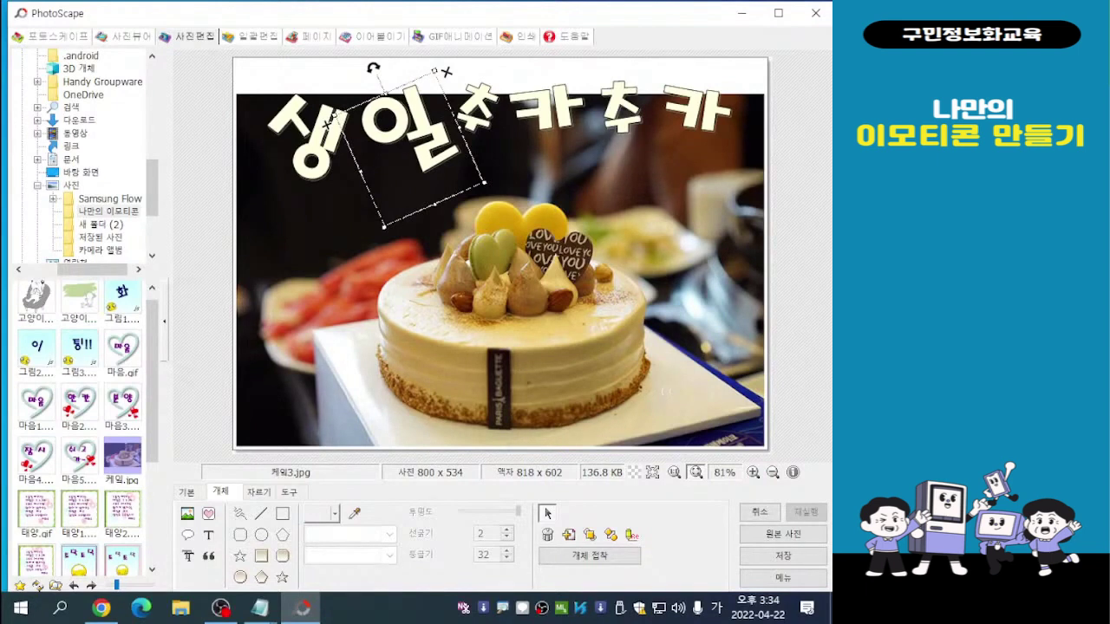
left_click_drag(408, 130, 411, 127)
left_click_drag(308, 139, 299, 143)
left_click(411, 127)
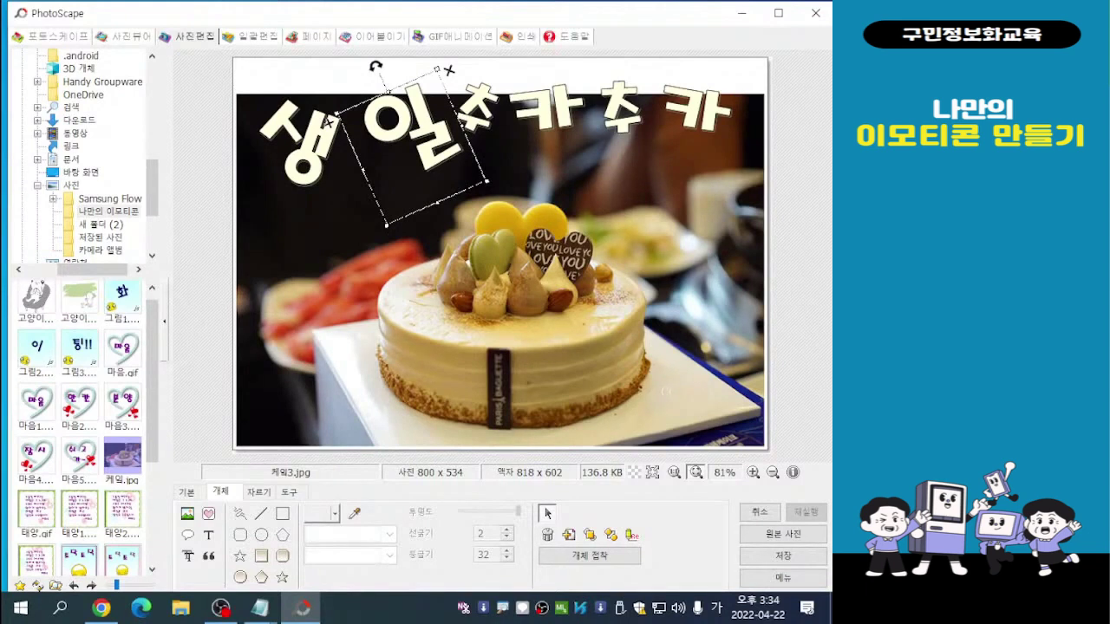
left_click(666, 392)
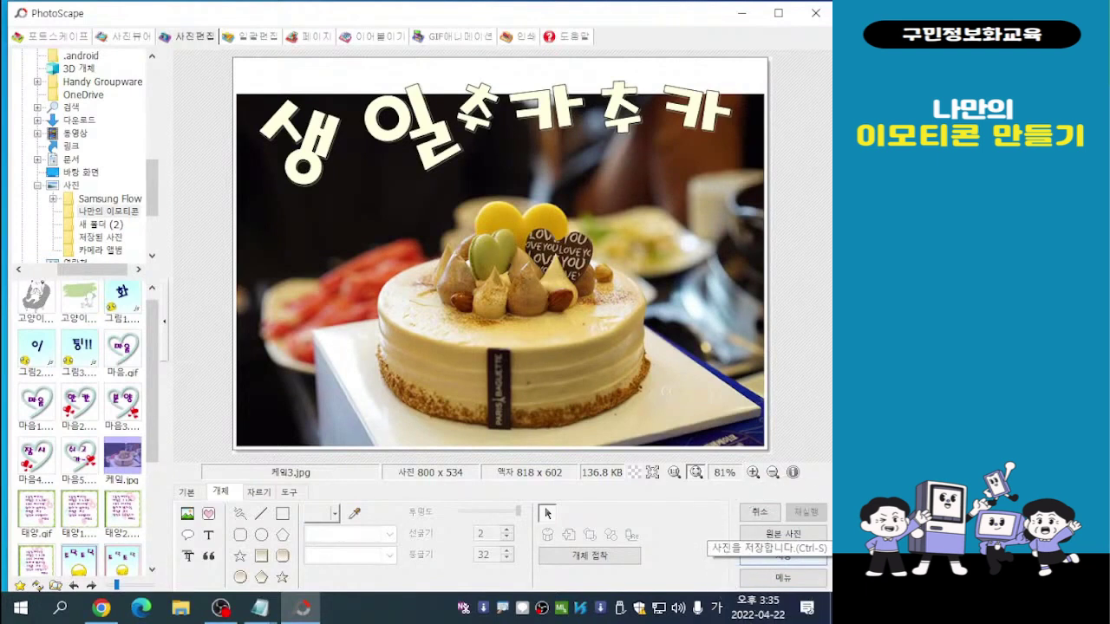
Save the edited birthday cake picture as a new JPEG file named 케잌4
left_click(782, 556)
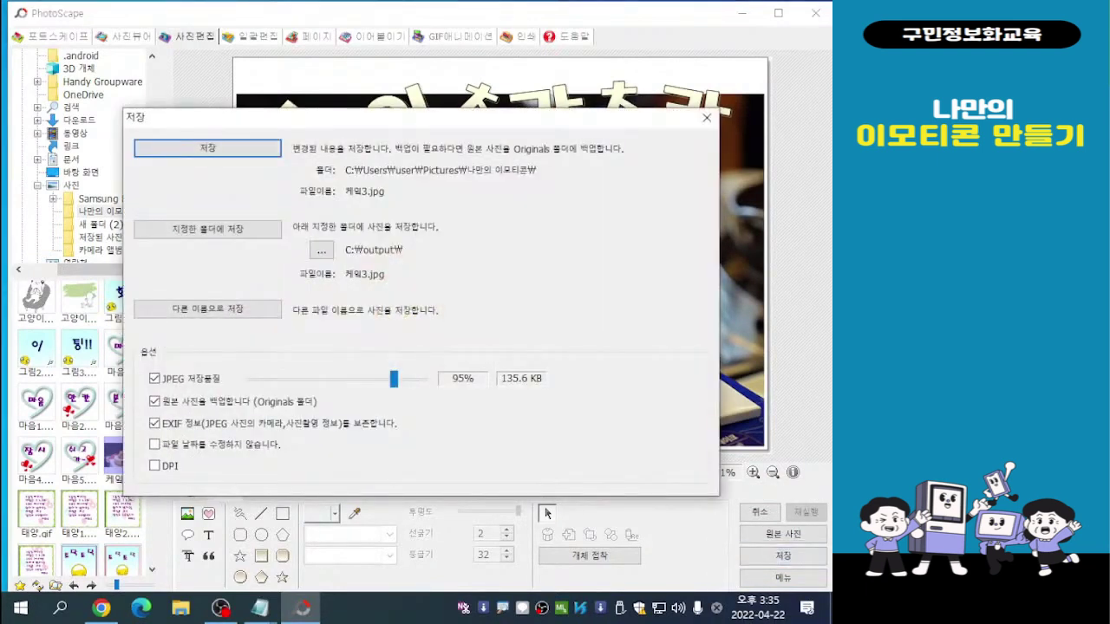
left_click(207, 309)
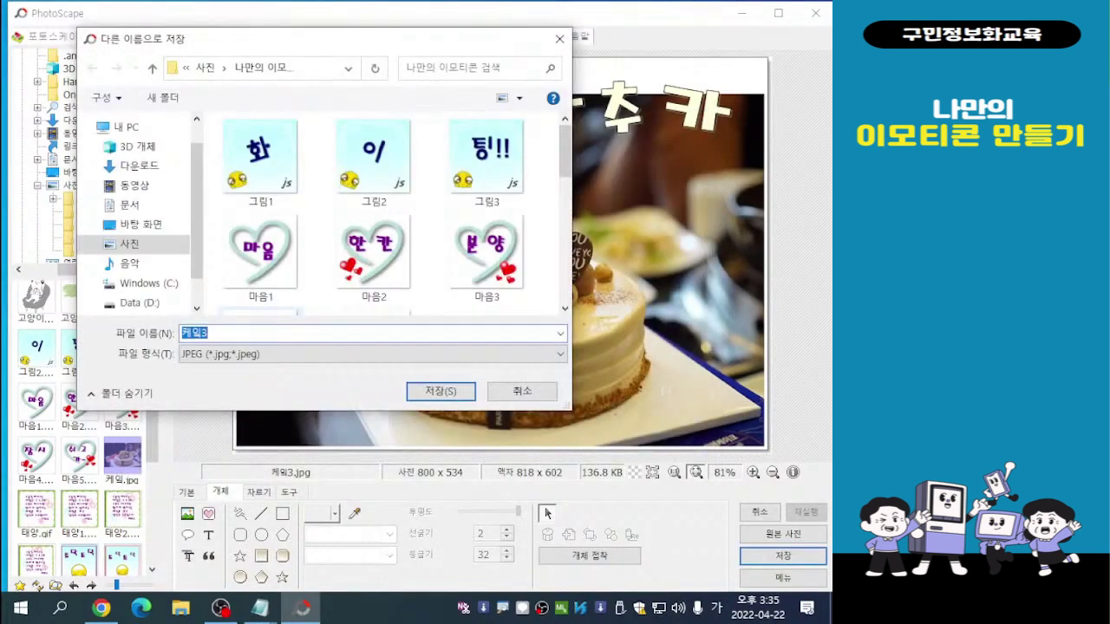
left_click(208, 333)
key("BackSpace")
type("4")
key("Return")
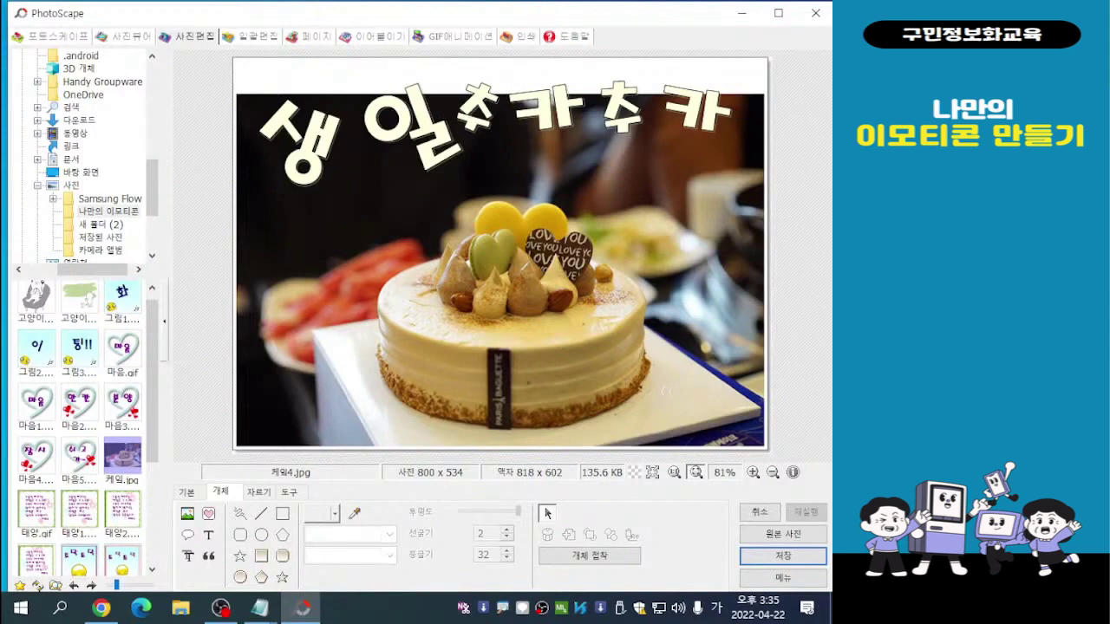
Switch to the GIF animation editor and refresh the file list of the 나만의 이모티콘 folder
left_click(459, 37)
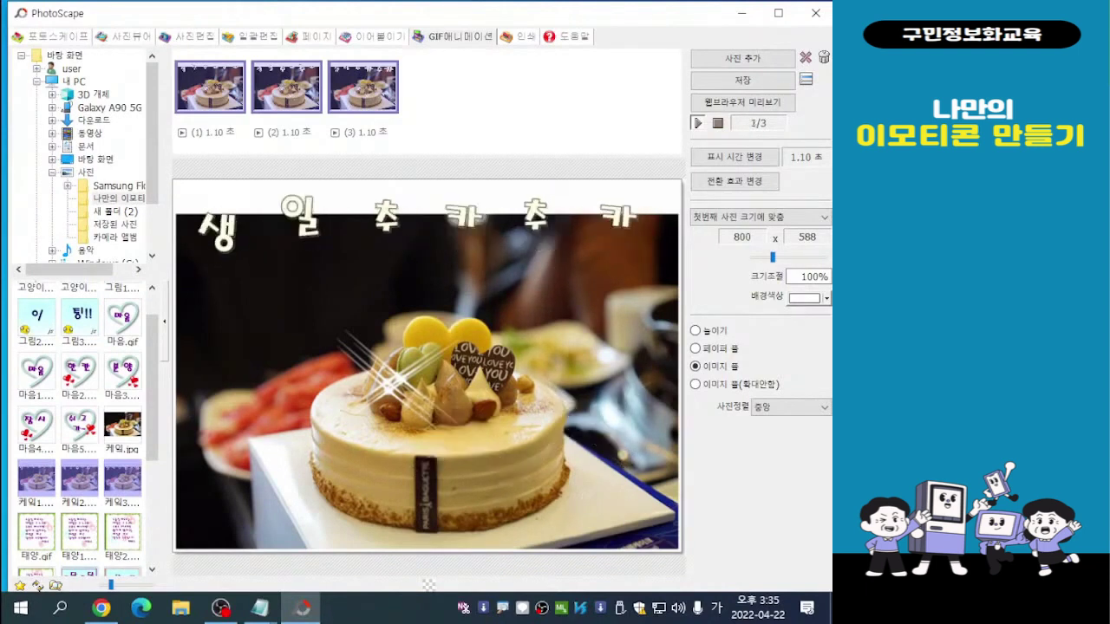
left_click_drag(152, 387, 151, 435)
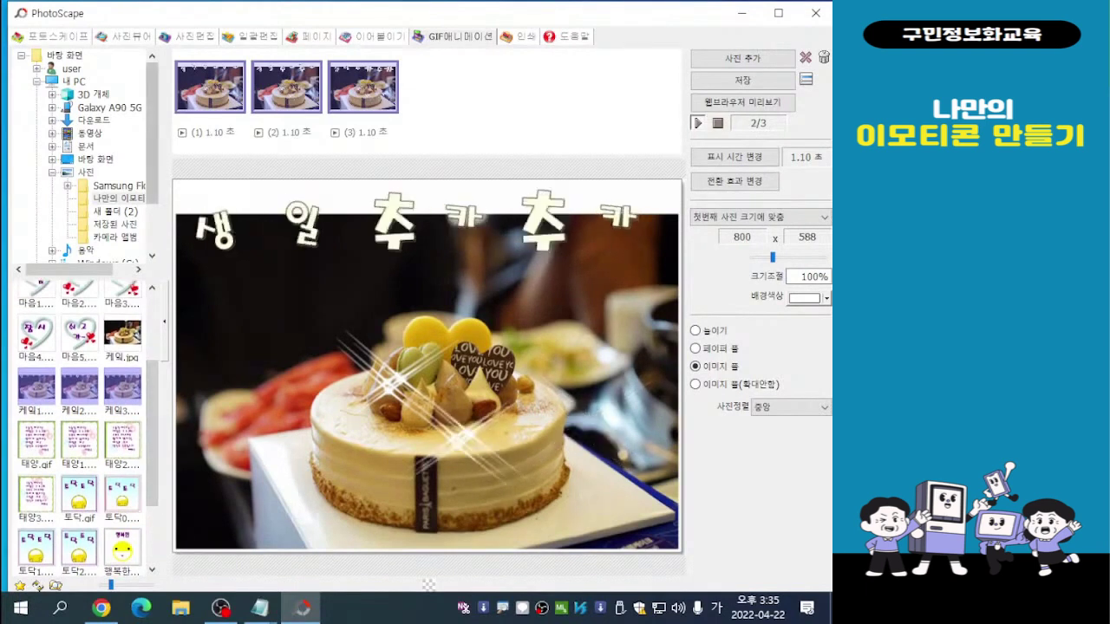
key("ctrl")
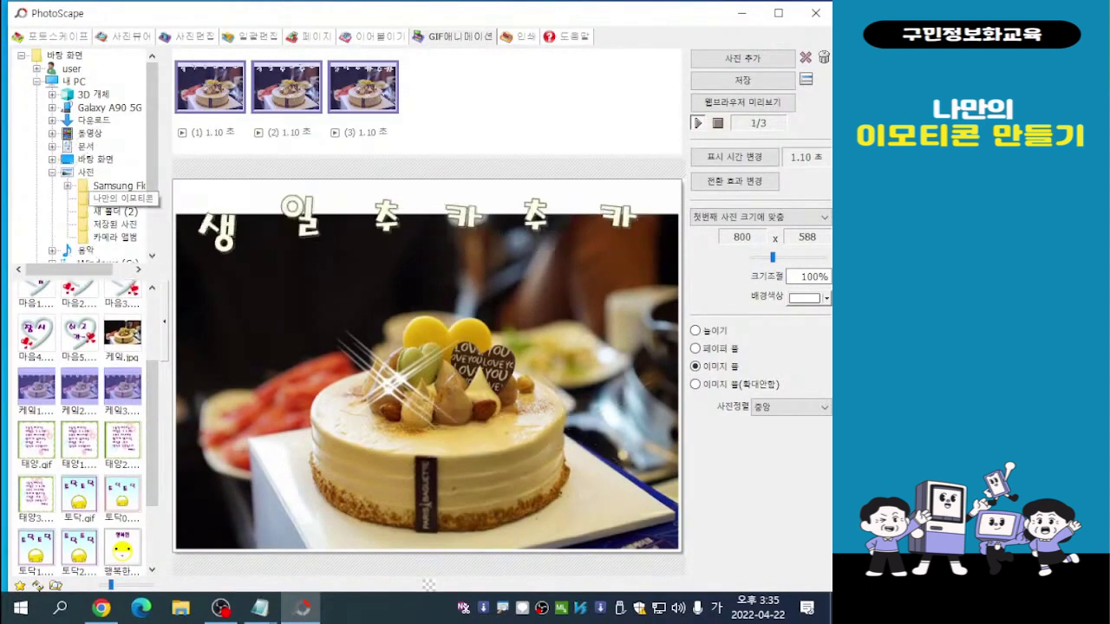
left_click(122, 198)
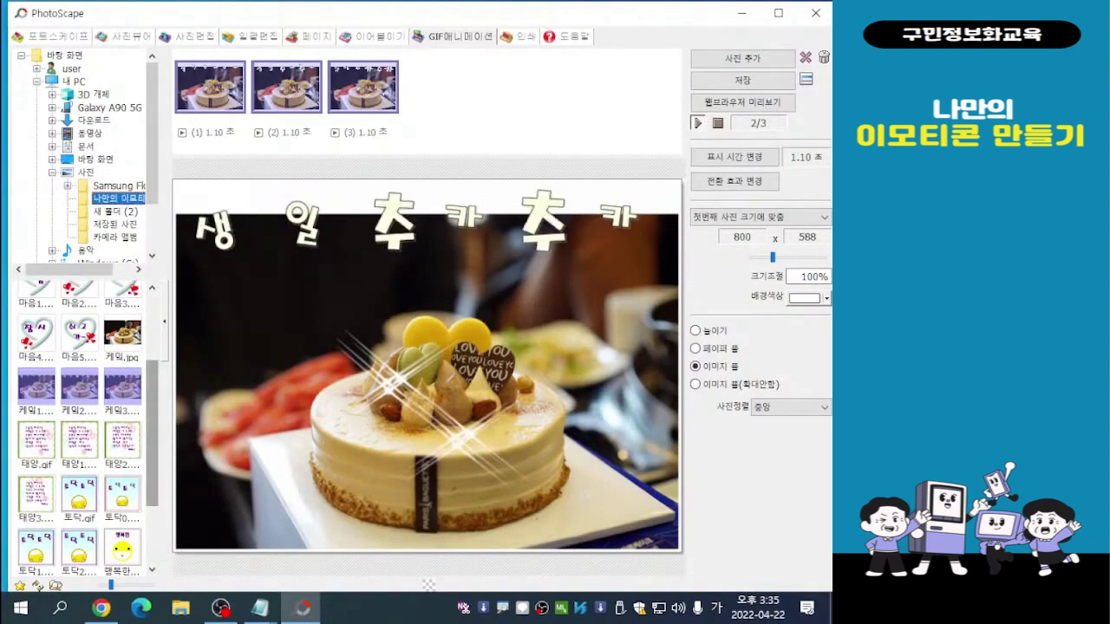
left_click_drag(152, 397, 152, 480)
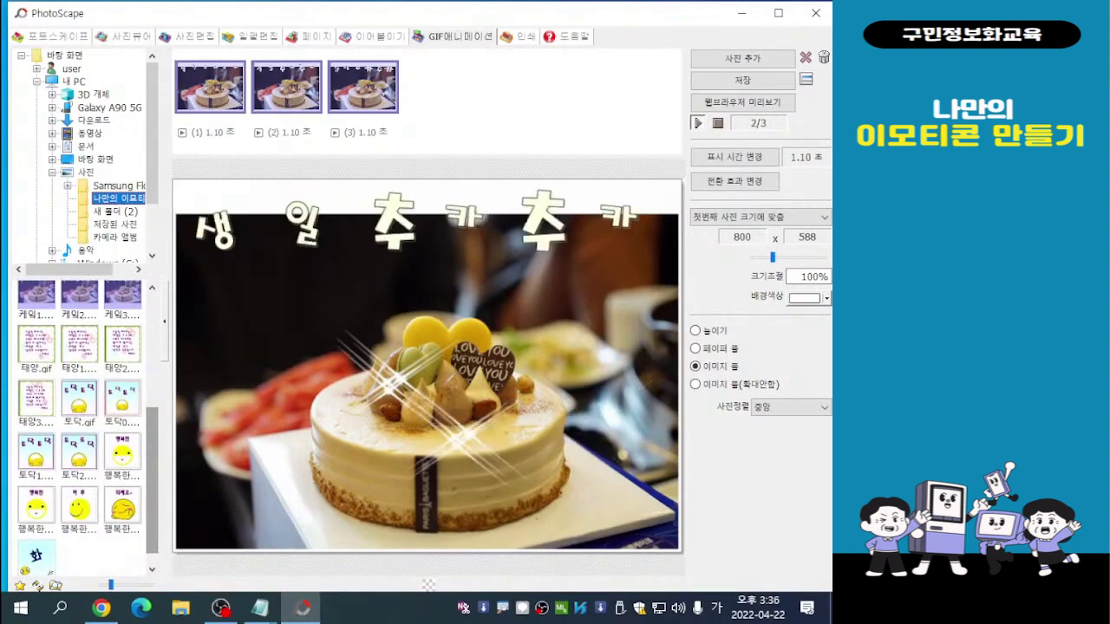
key("F5")
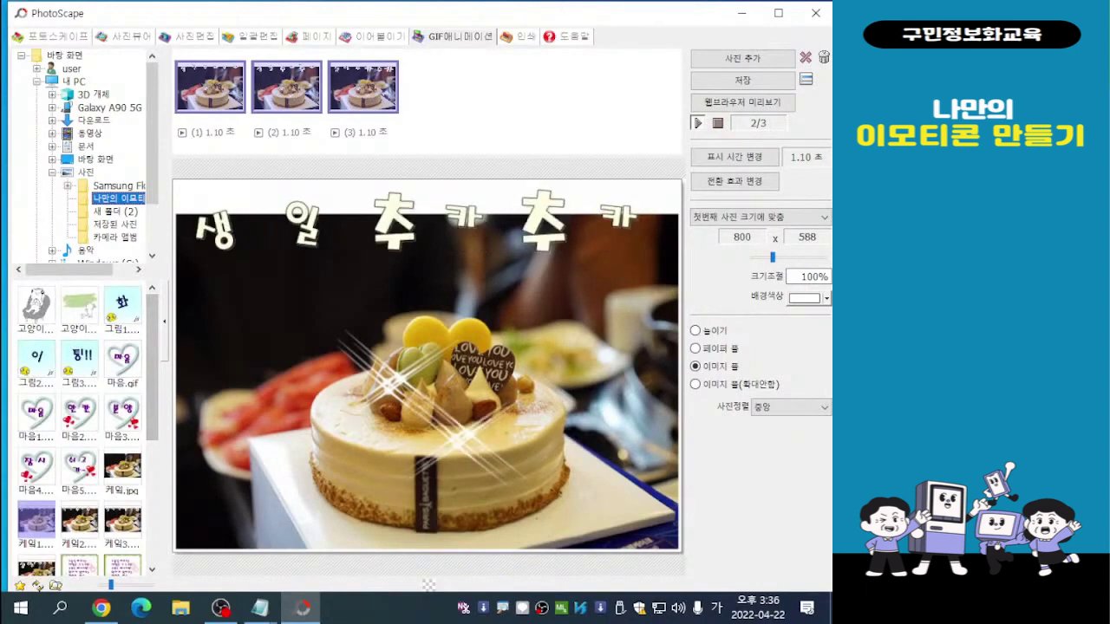
Add 케잌4.jpg as the fourth frame of the cake animation
left_click_drag(151, 367, 152, 410)
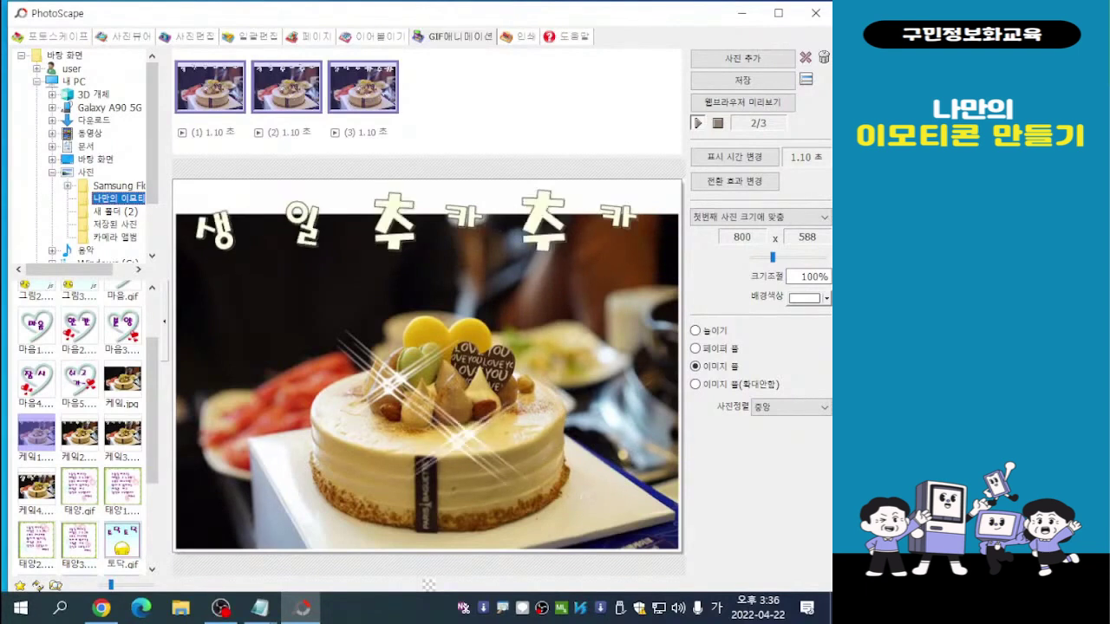
left_click(36, 488)
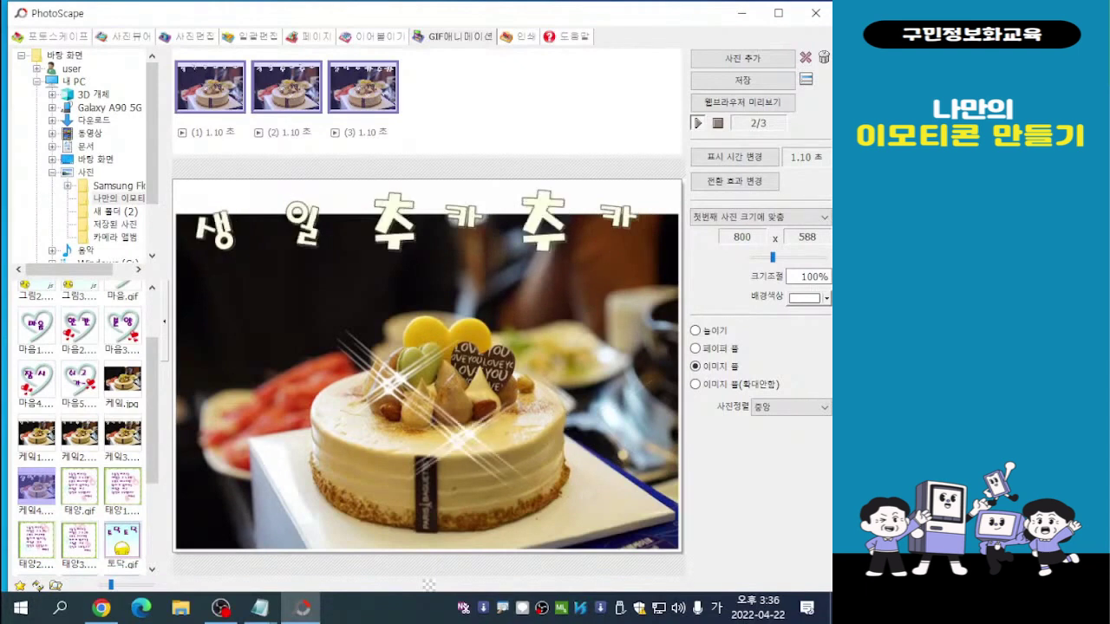
left_click_drag(36, 487, 439, 86)
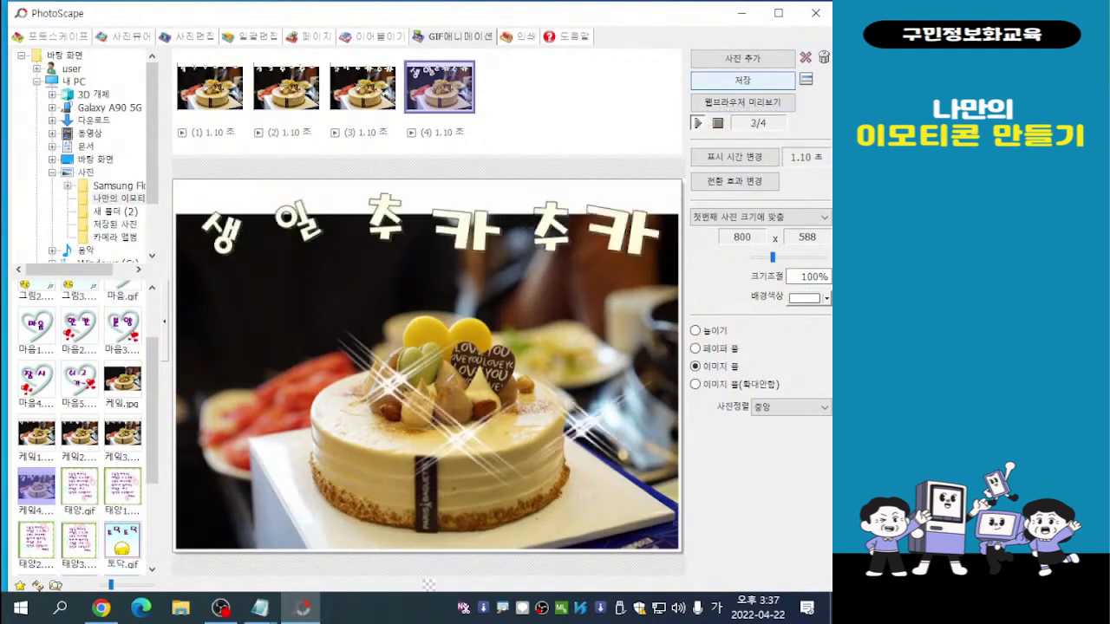
Save the four-frame cake animation as a GIF named 생일, keeping the 800x588 canvas, and deselect the frame
key("ctrl")
key("ctrl")
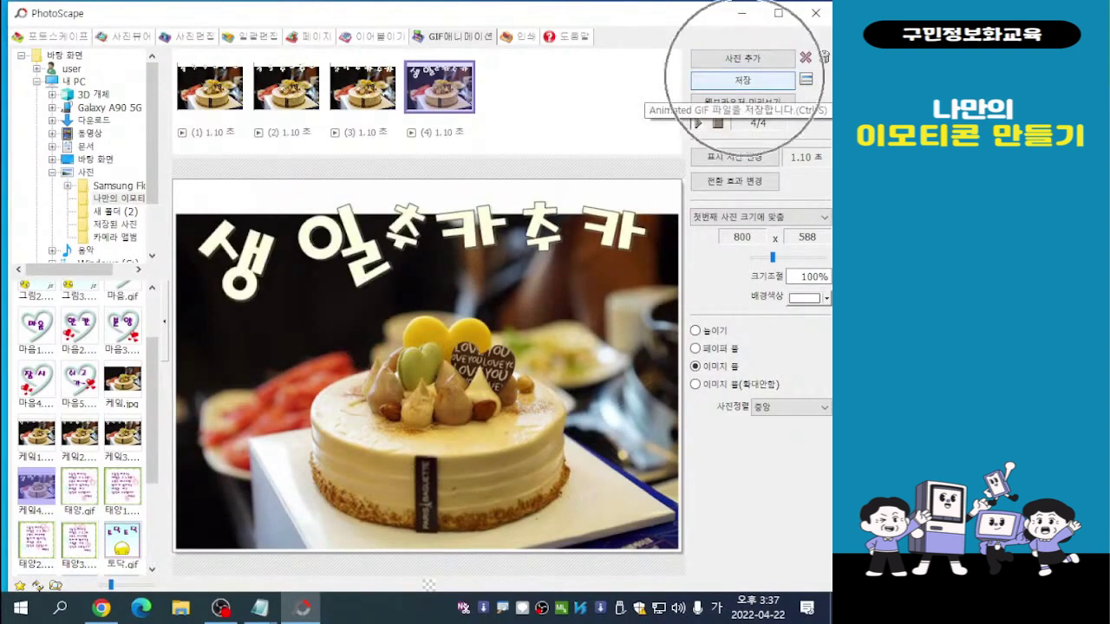
left_click(742, 79)
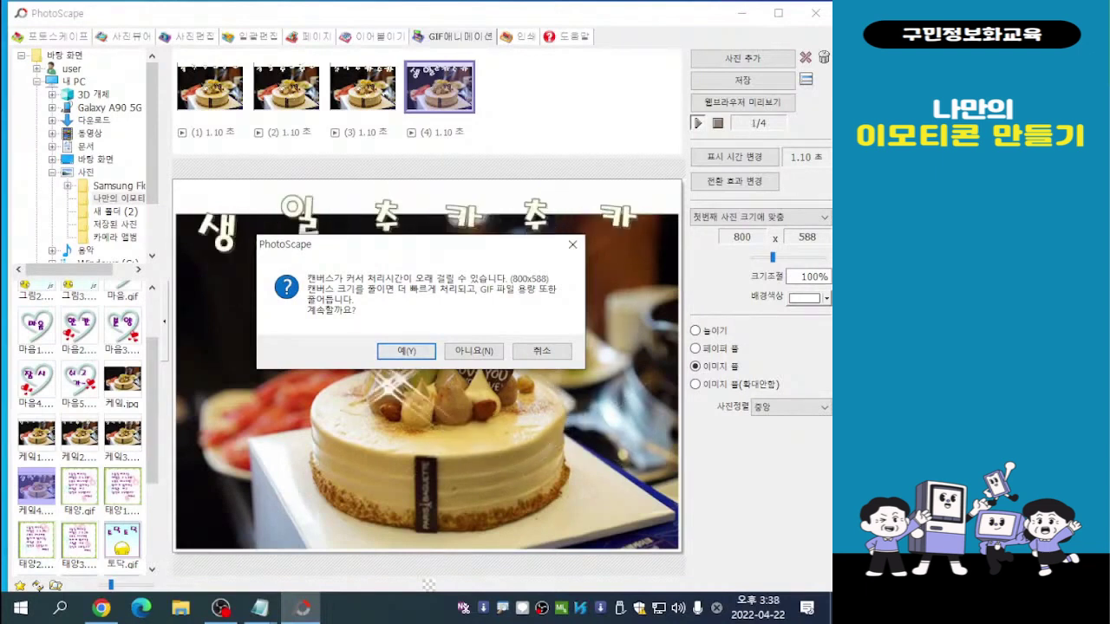
key("Return")
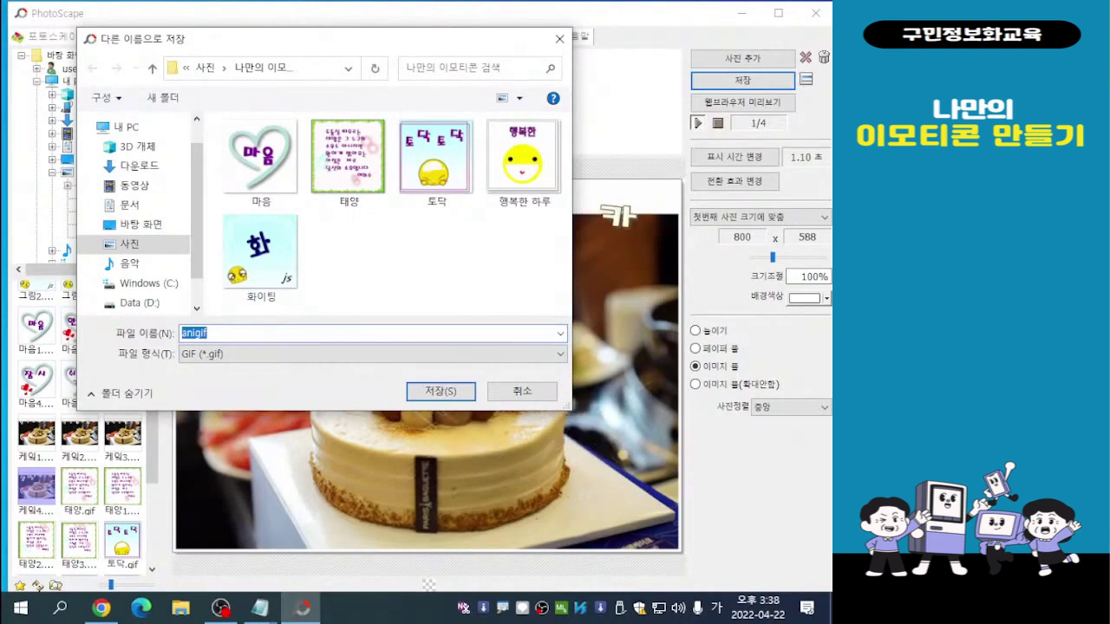
type("사")
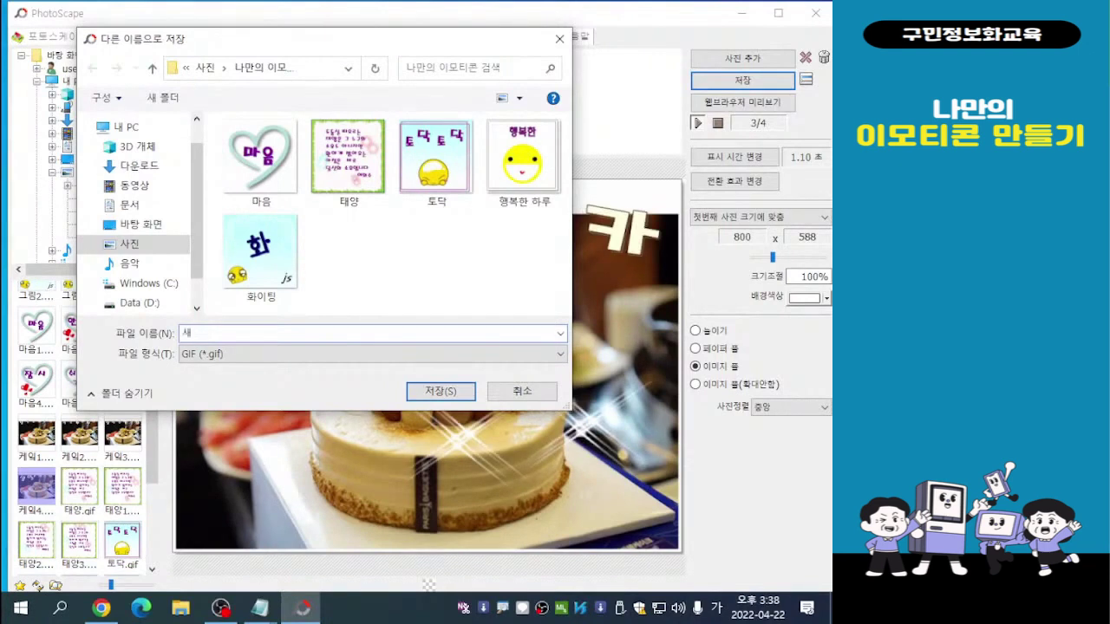
type("ㅇ")
type("일")
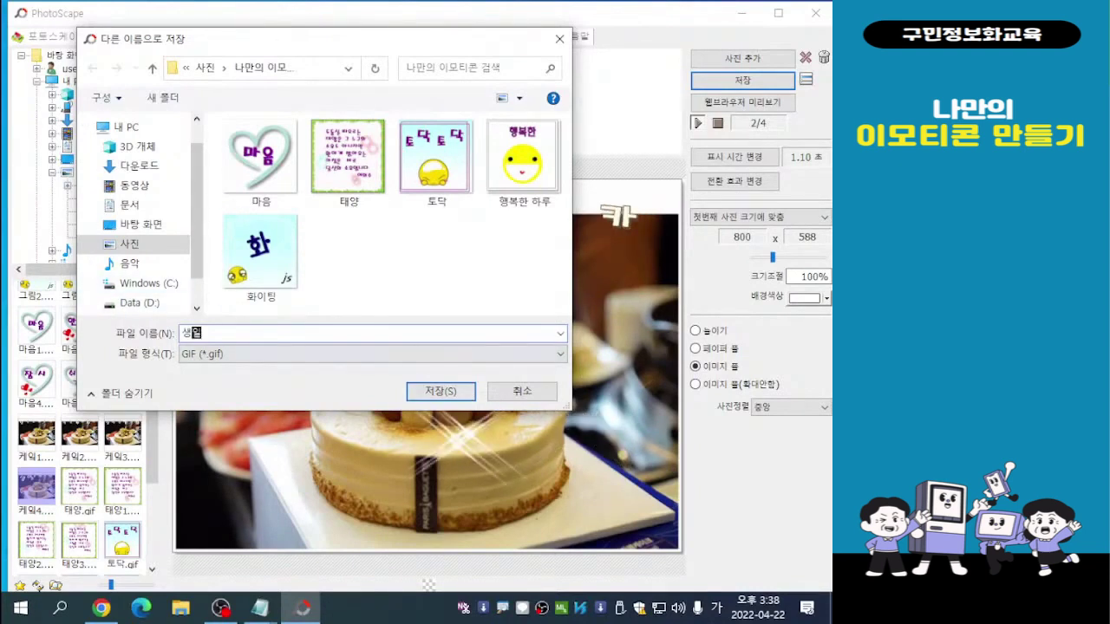
key("Return")
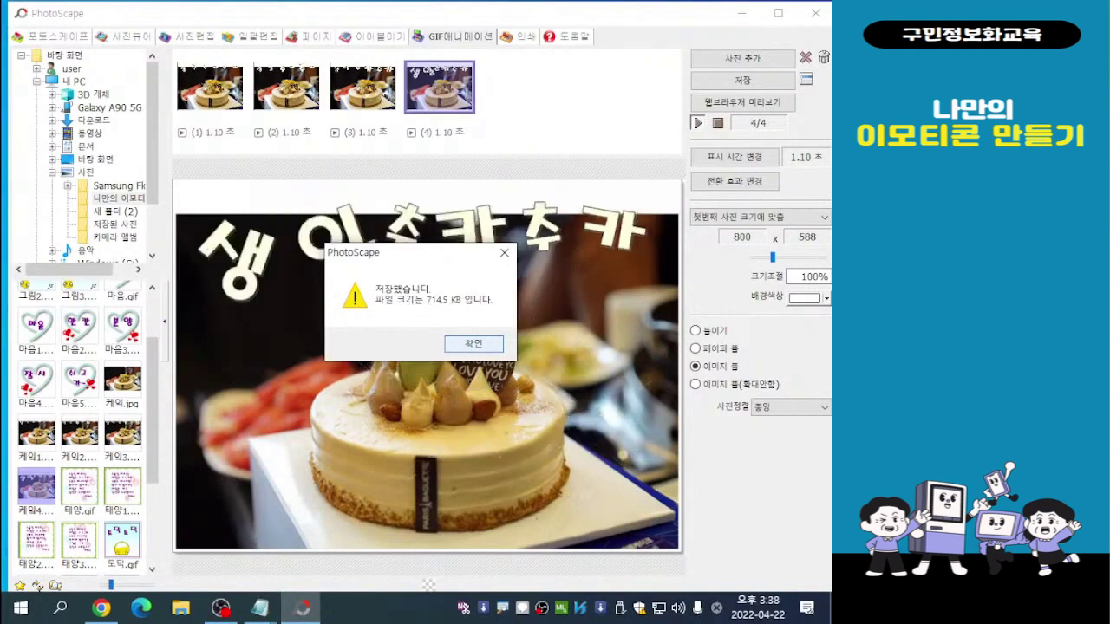
key("Return")
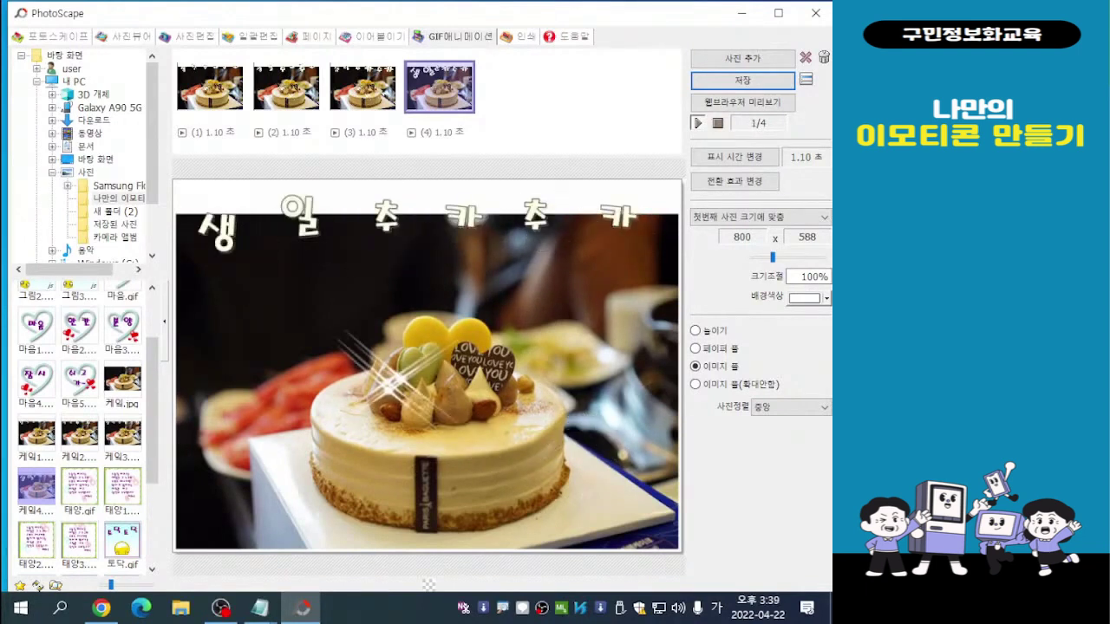
key("Escape")
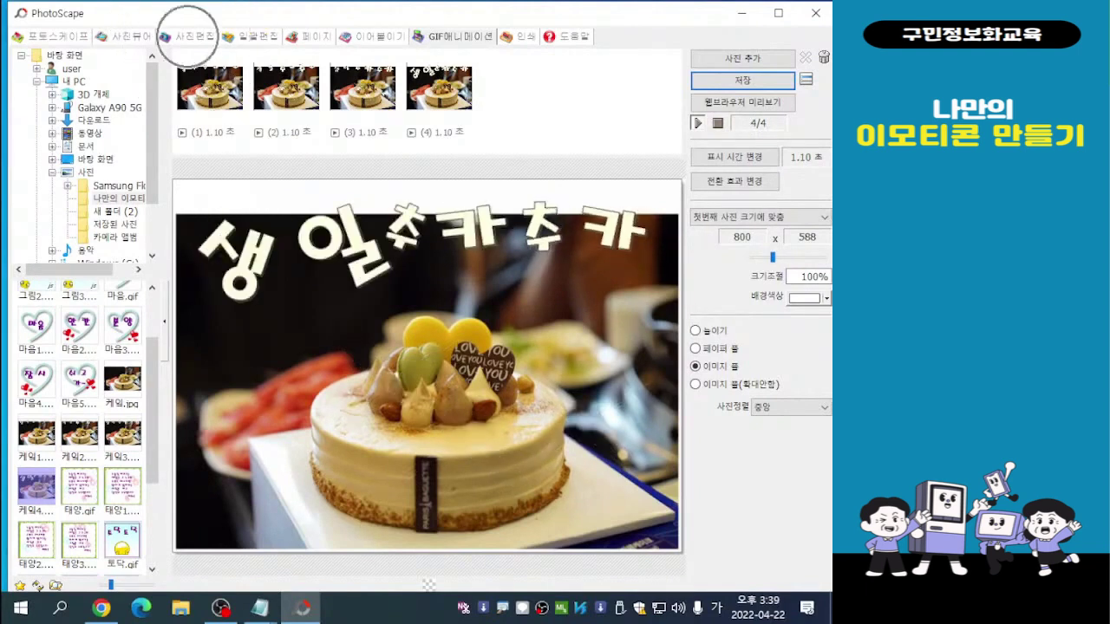
Open 고양이1.png in the photo editor and apply the 들뜬액자 frame around it
left_click(195, 37)
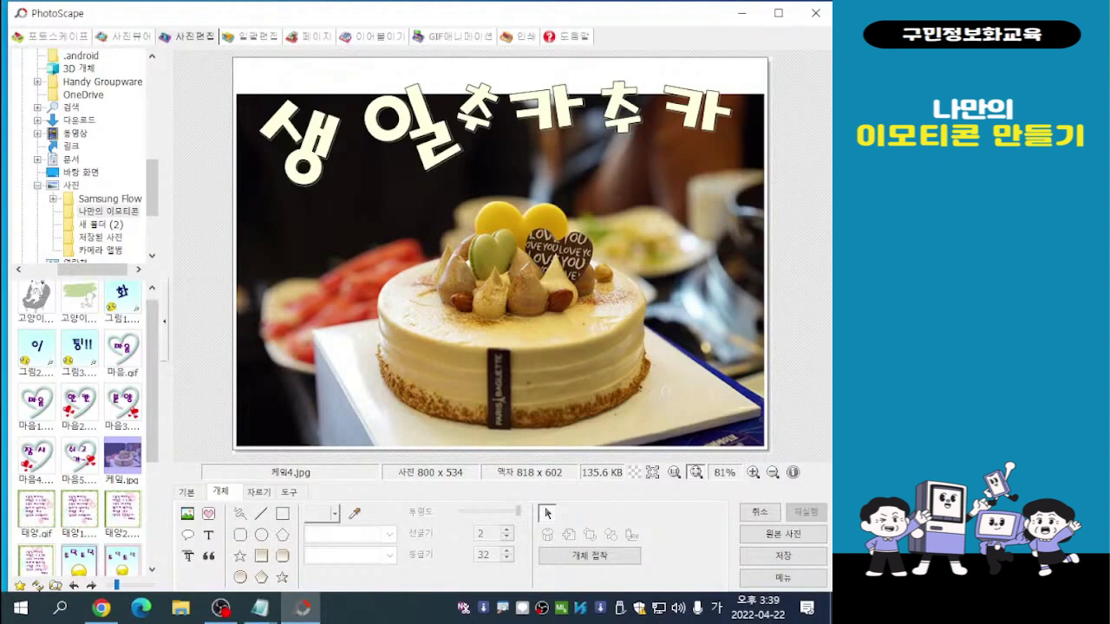
left_click(79, 295)
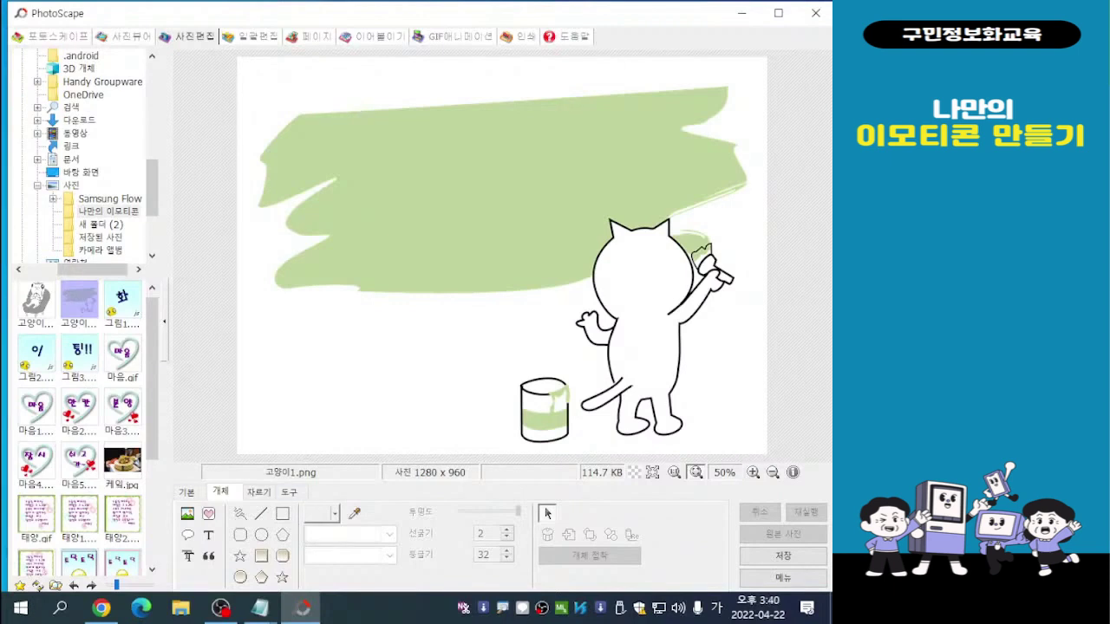
left_click(187, 491)
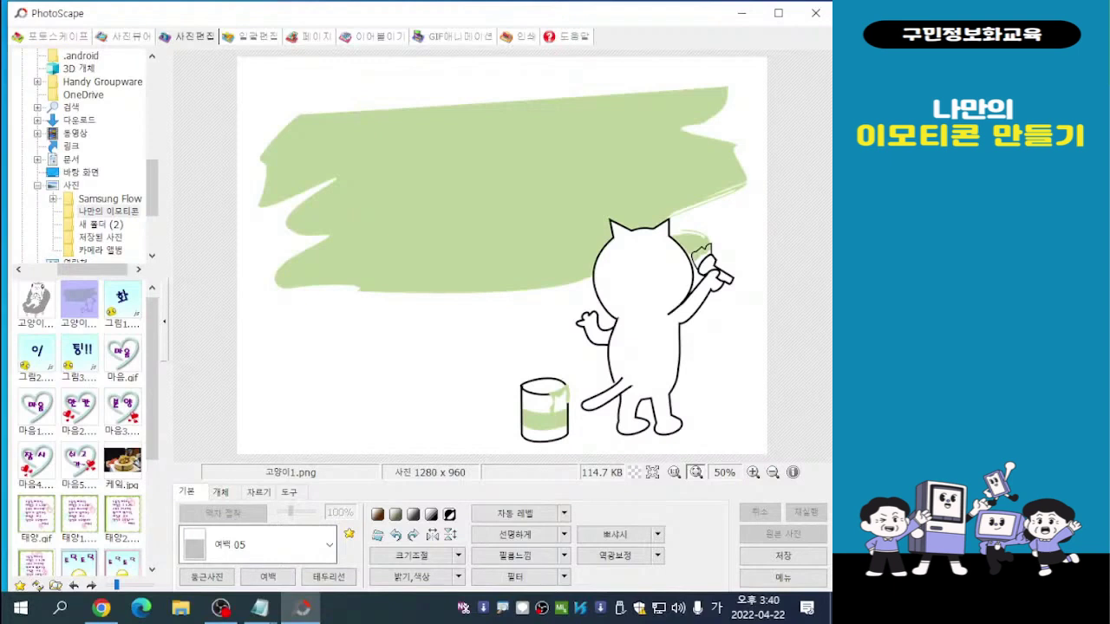
left_click(329, 545)
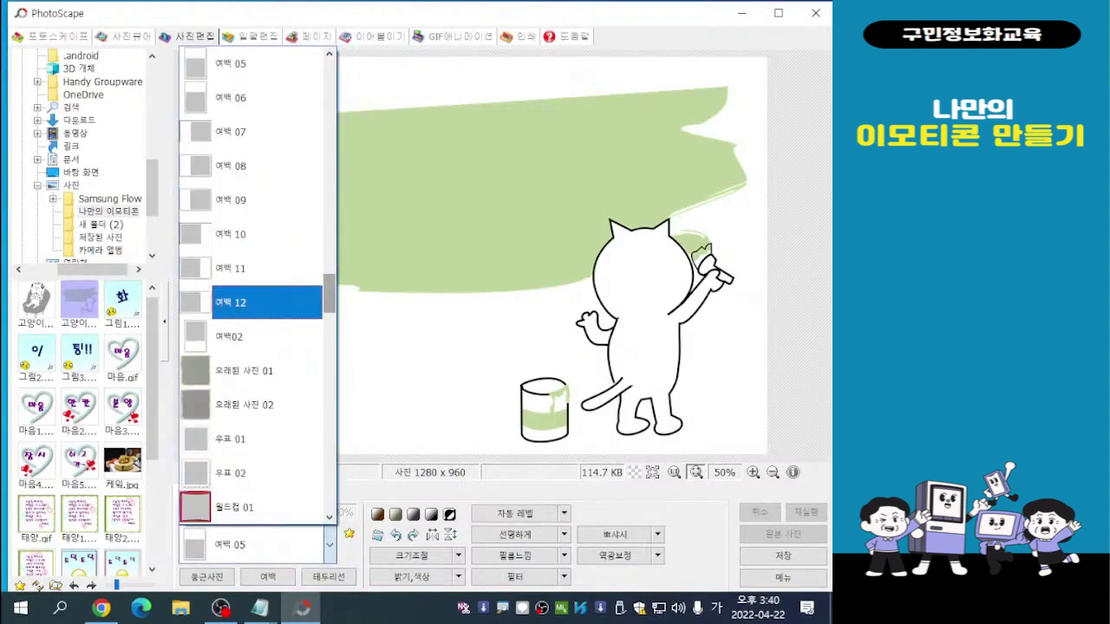
scroll(252, 286, "up", 6)
scroll(257, 286, "up", 2)
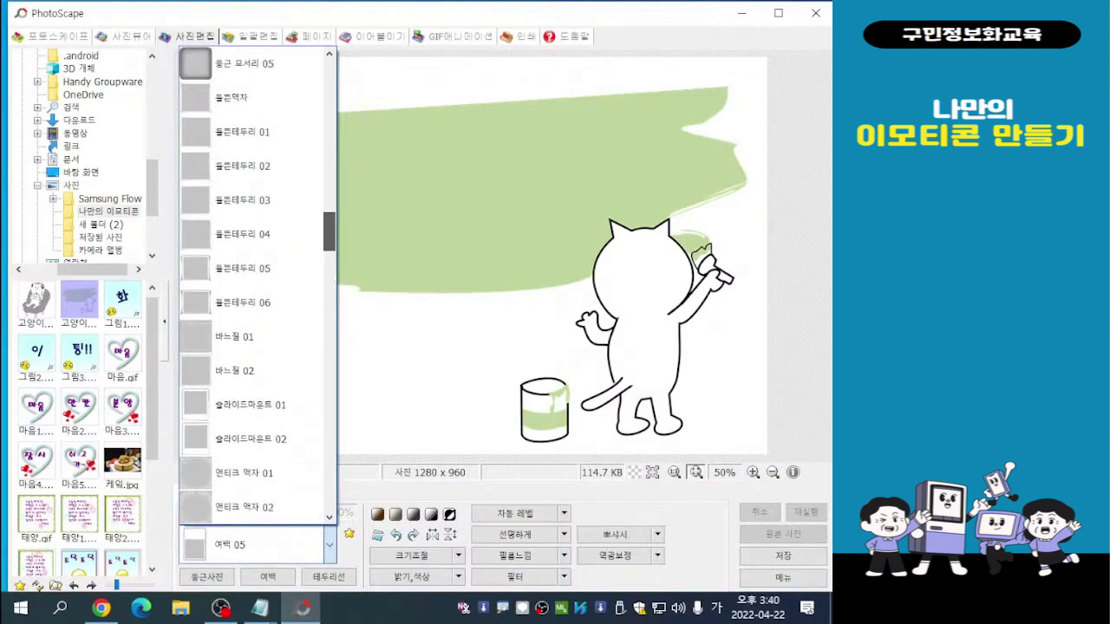
left_click(243, 97)
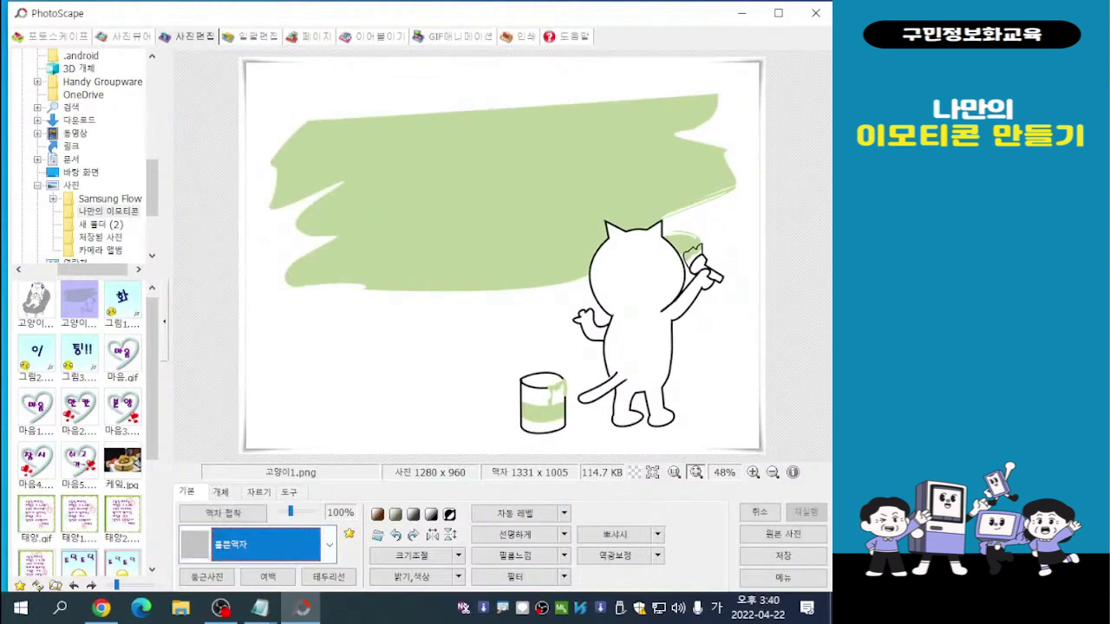
Try the 들뜬테두리 01 frame on the cat picture and switch back to 들뜬액자
left_click(330, 545)
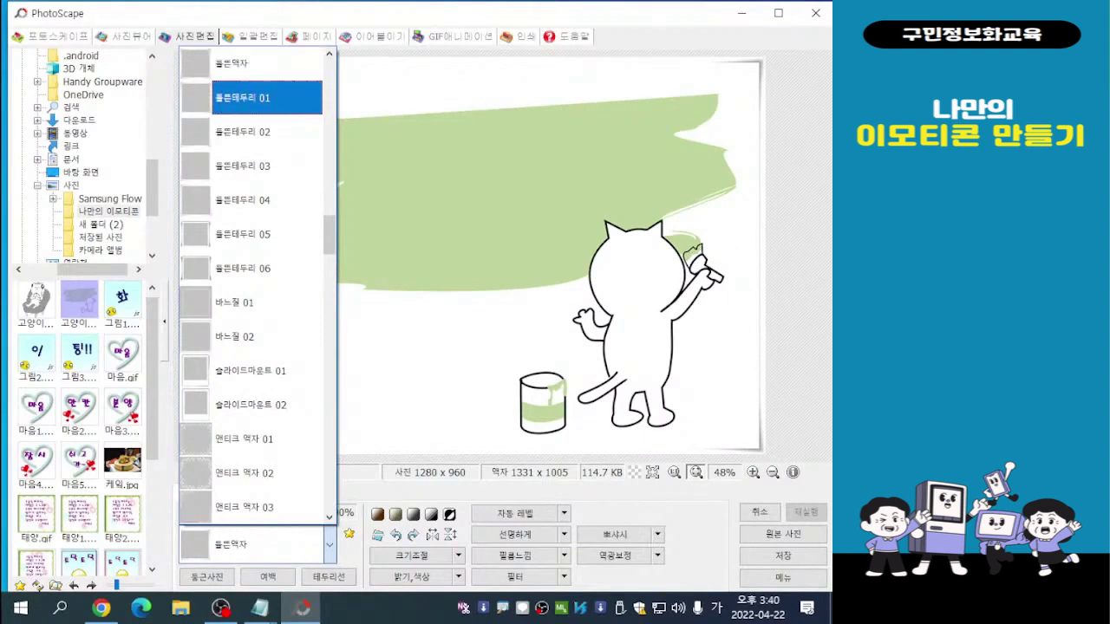
left_click(266, 97)
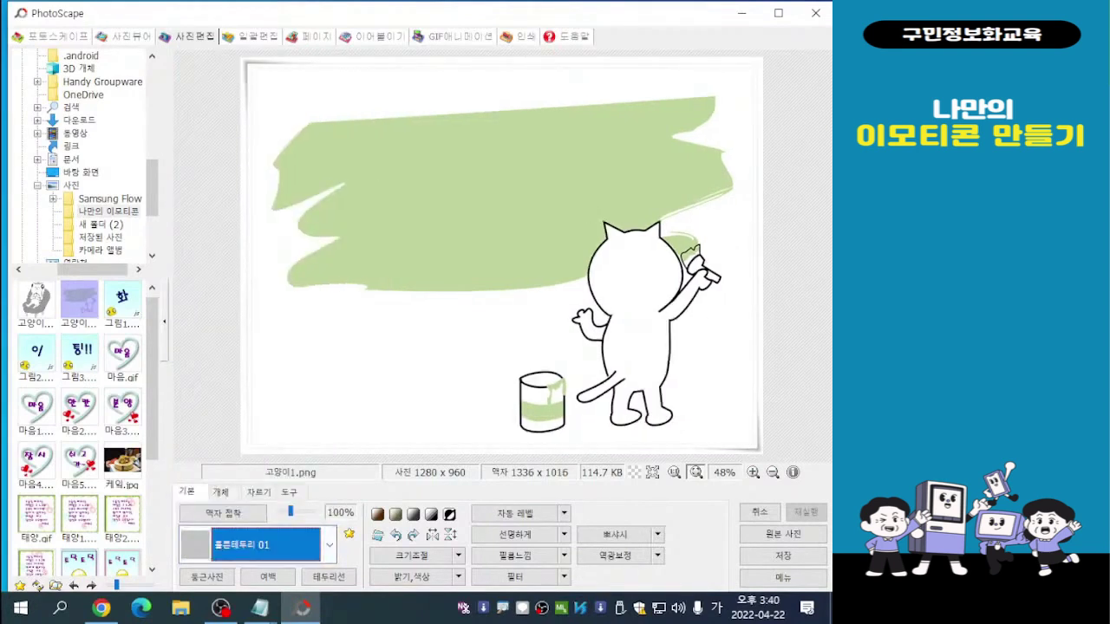
left_click(329, 545)
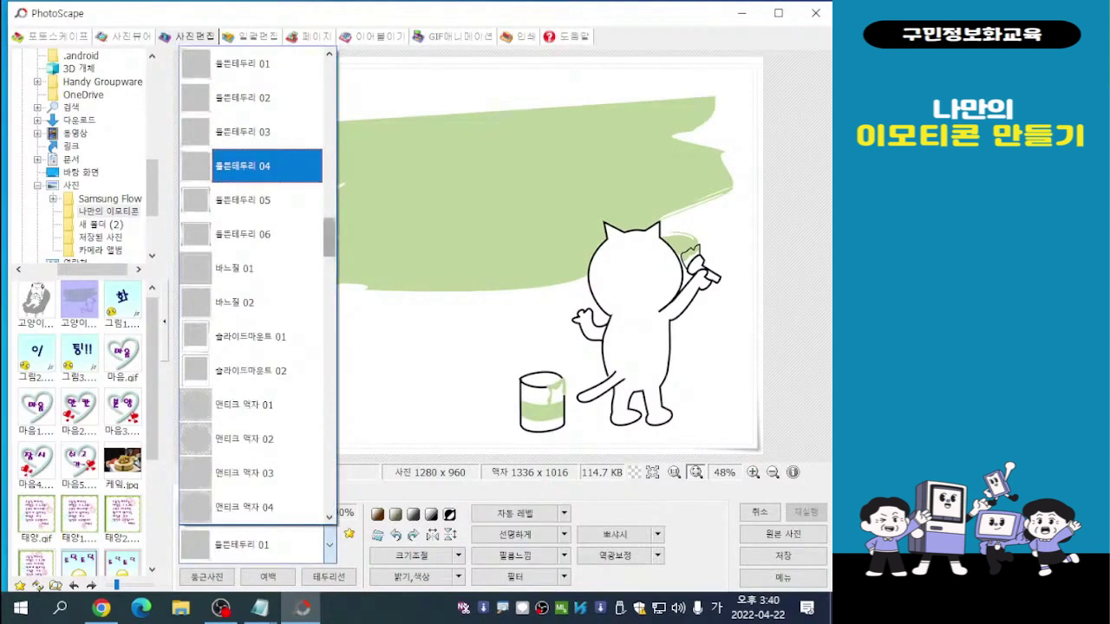
scroll(258, 286, "up", 1)
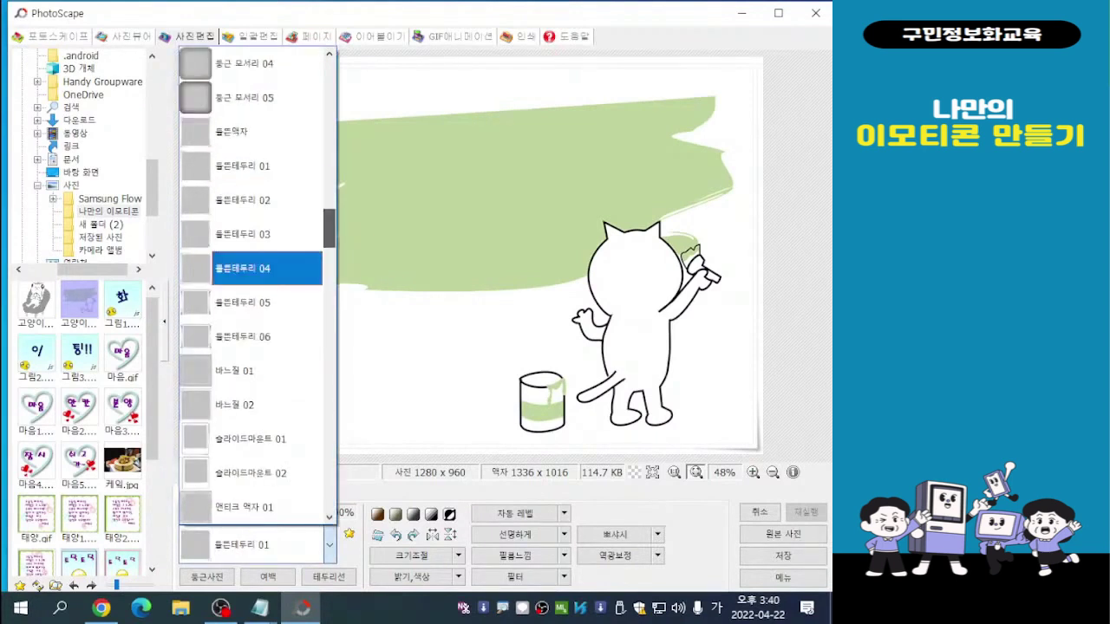
left_click(243, 131)
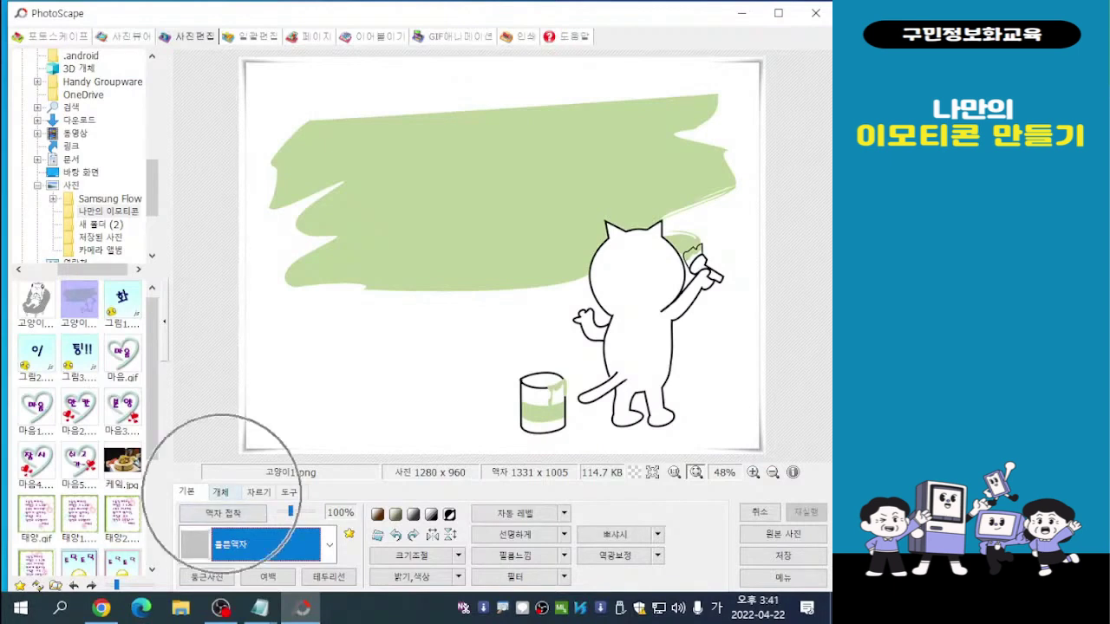
Add a text object reading "행복해져라~" to the cat picture in the 휴먼매직체 font
left_click(221, 491)
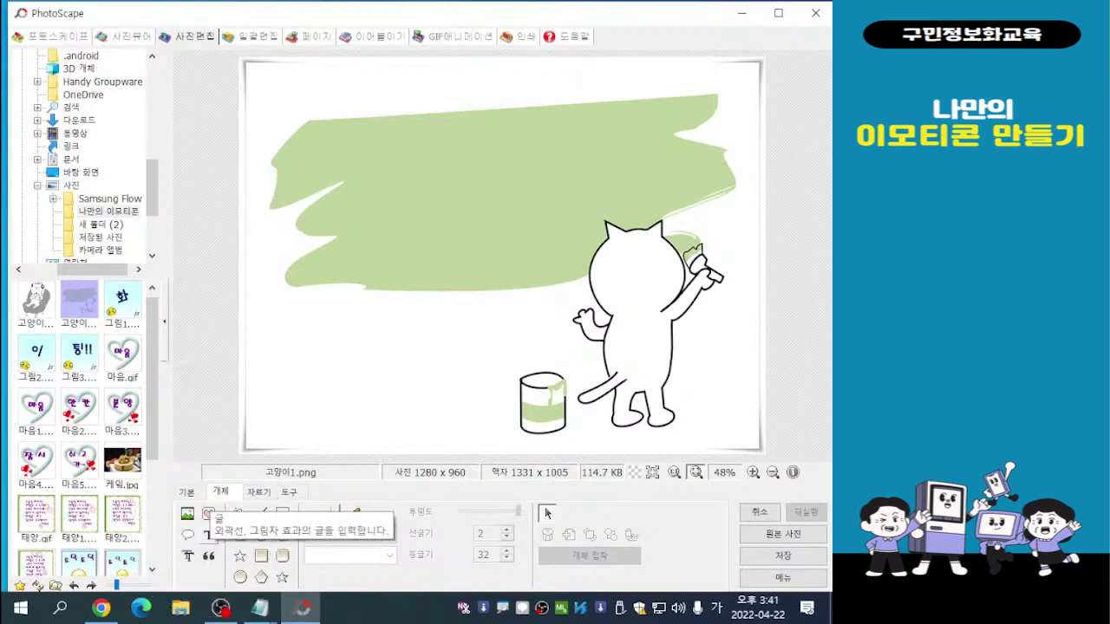
left_click(208, 514)
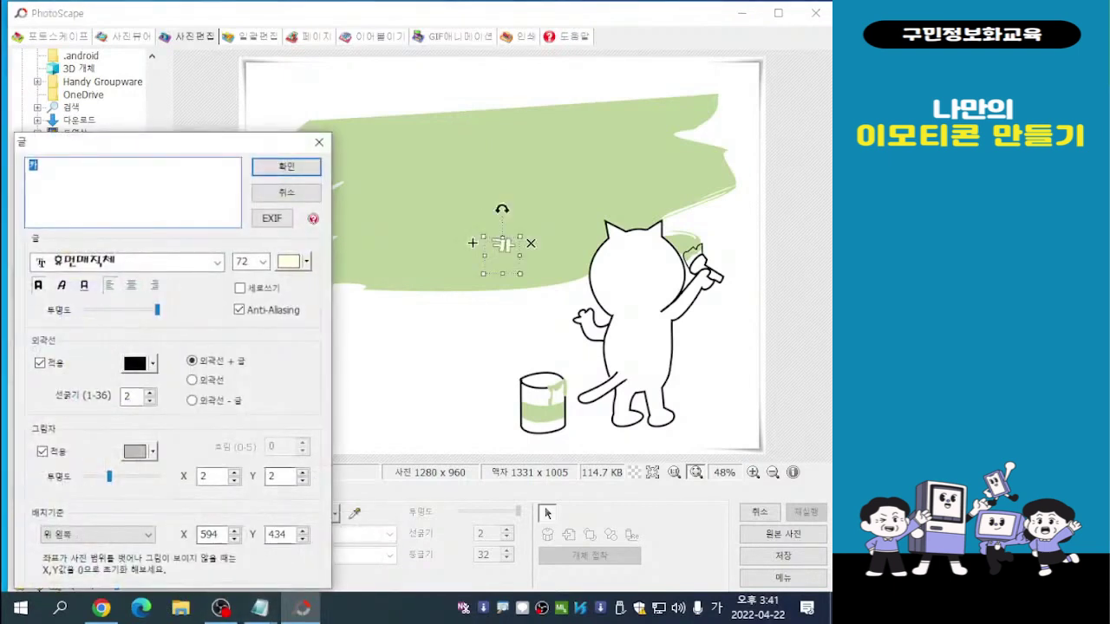
left_click_drag(173, 145, 208, 108)
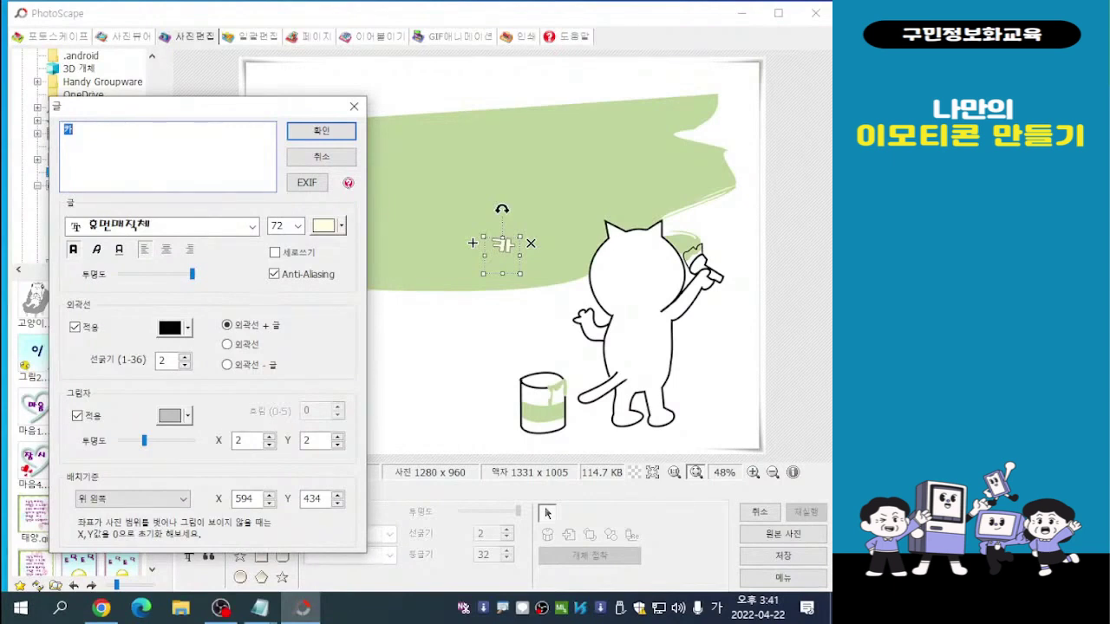
left_click_drag(210, 106, 156, 218)
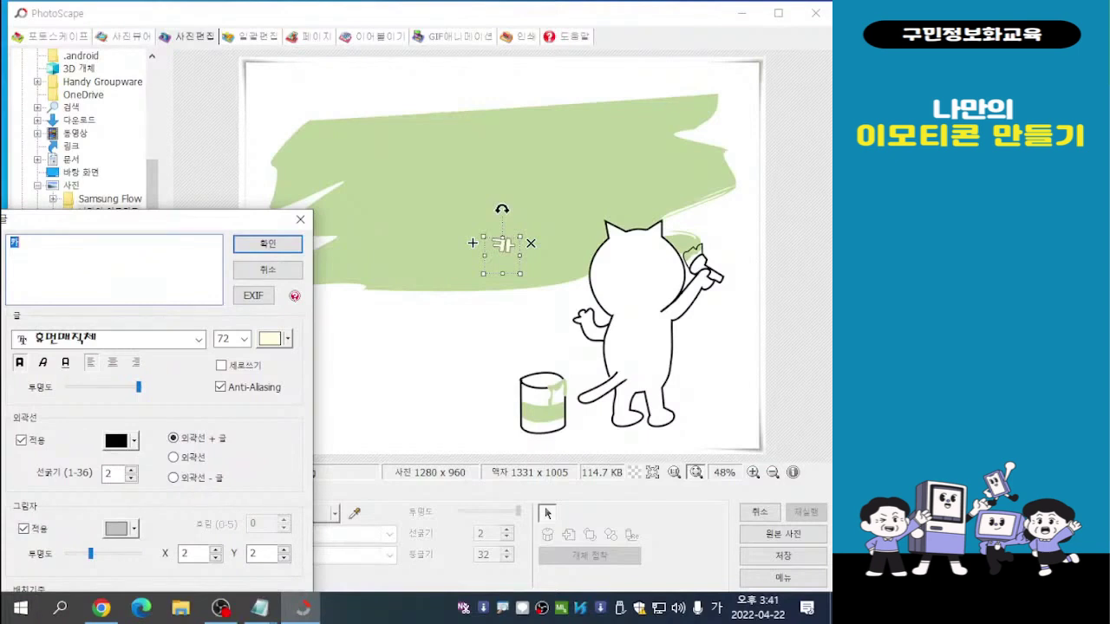
left_click_drag(169, 220, 286, 101)
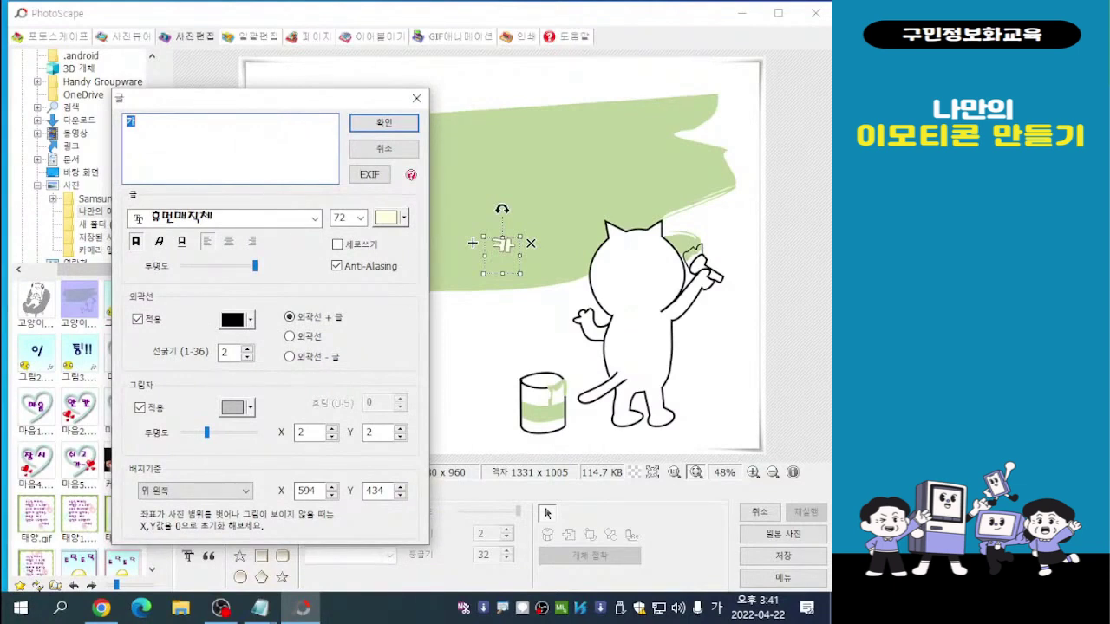
type("행")
type("복해져라")
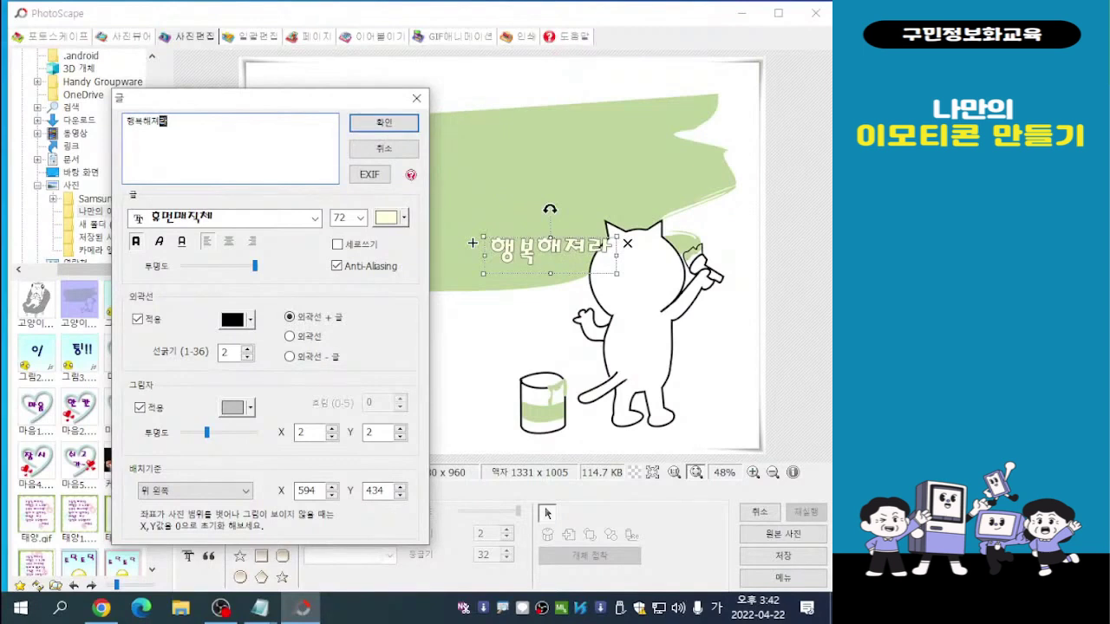
type("~")
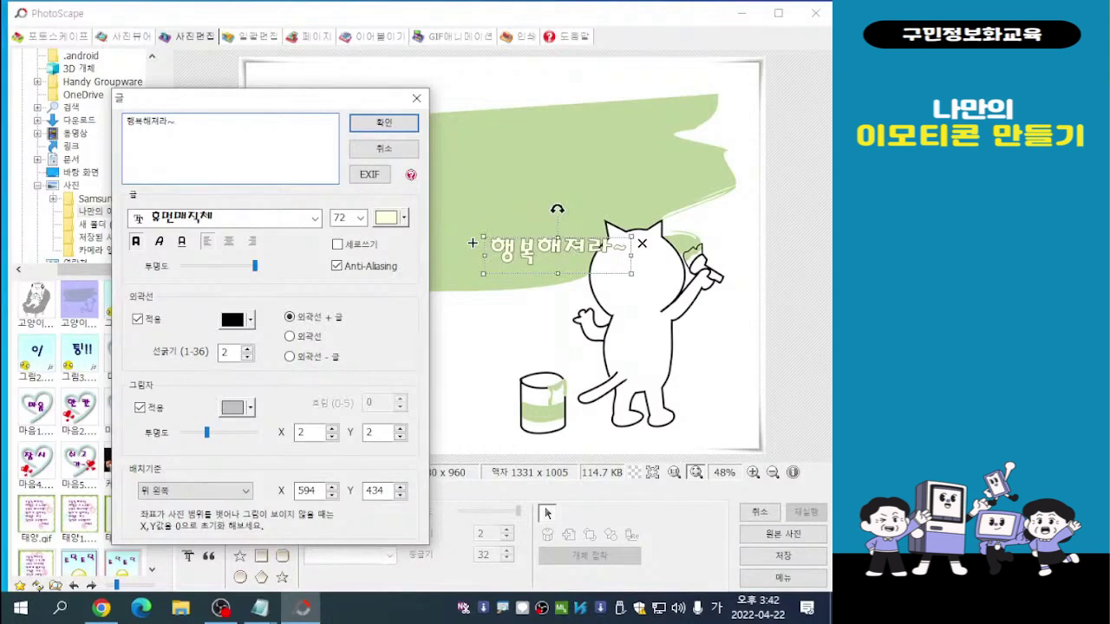
left_click_drag(241, 98, 187, 80)
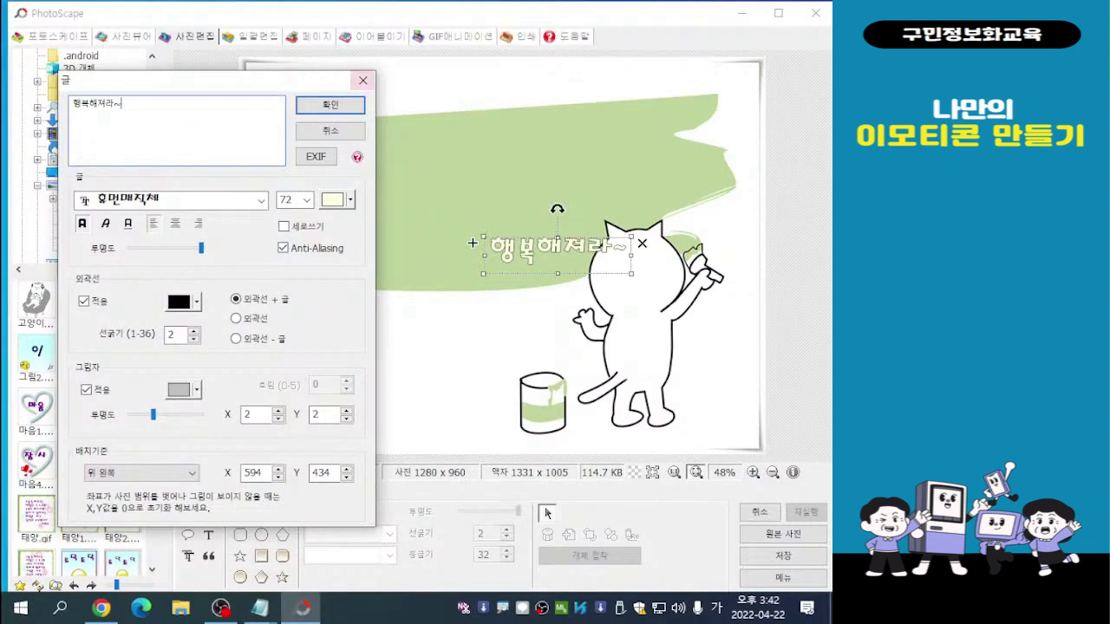
left_click_drag(212, 82, 190, 60)
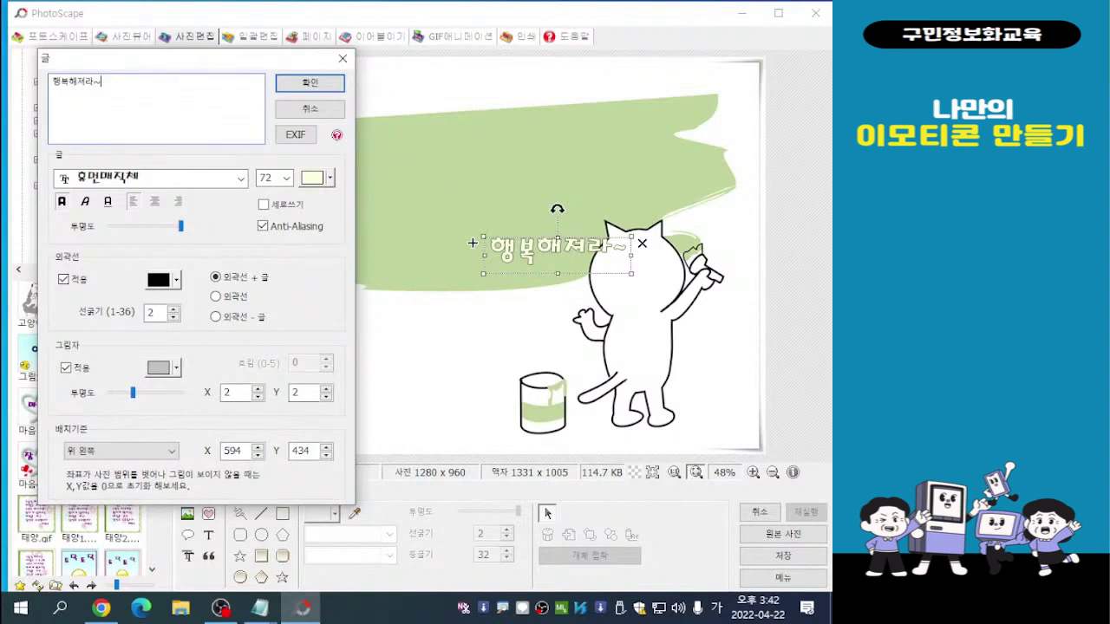
left_click_drag(221, 63, 203, 61)
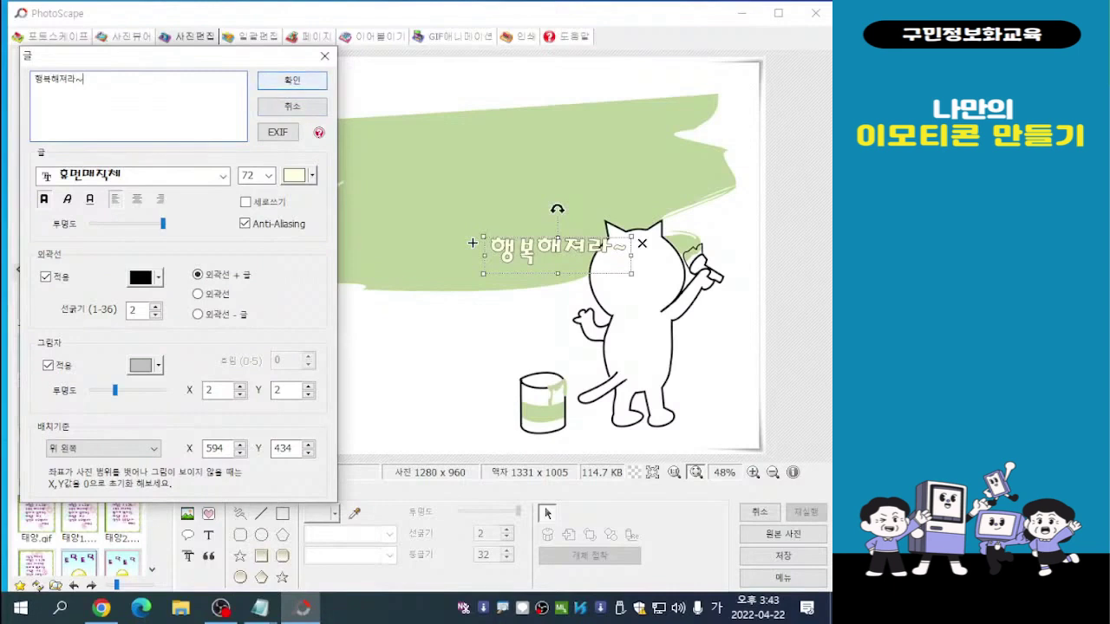
key("Return")
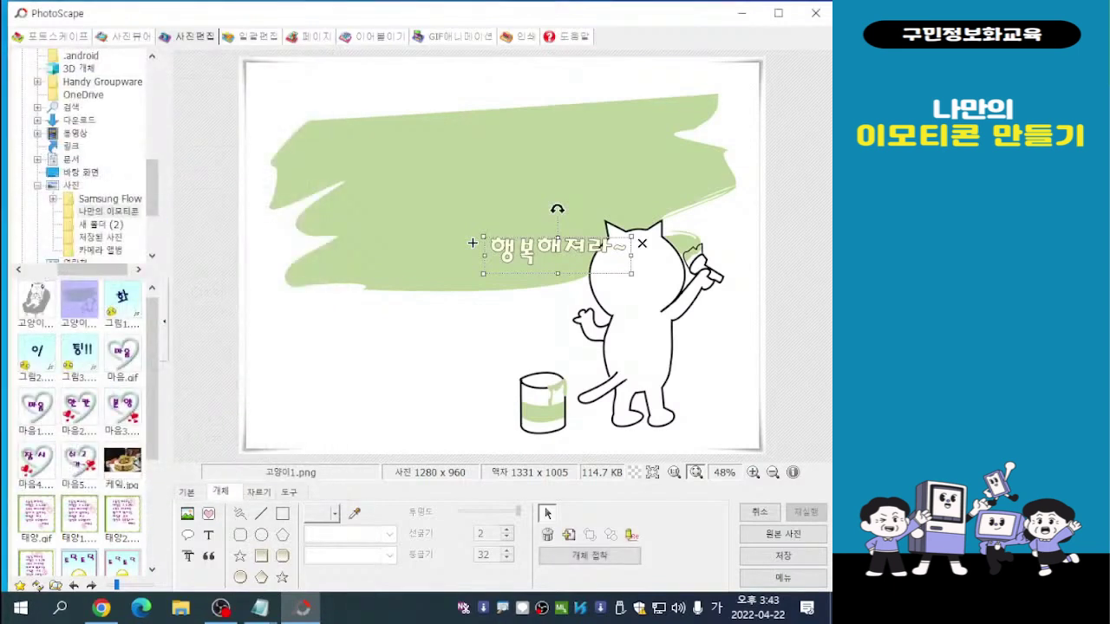
Move the 행복해져라~ text onto the green paint area and enlarge it to about size 182
left_click_drag(557, 247, 492, 152)
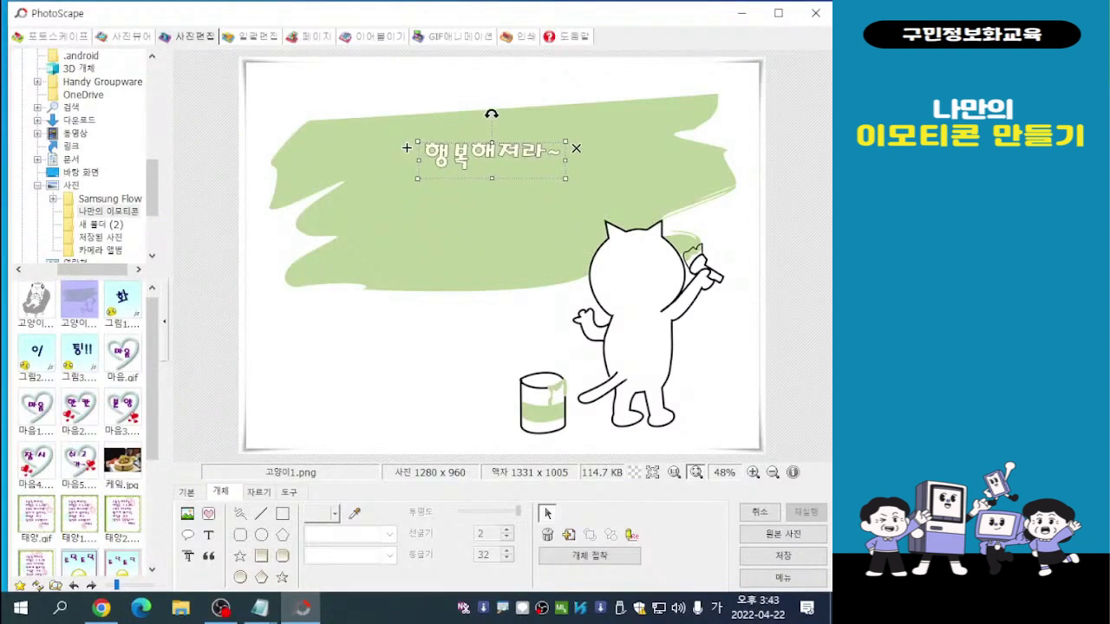
left_click_drag(417, 179, 250, 218)
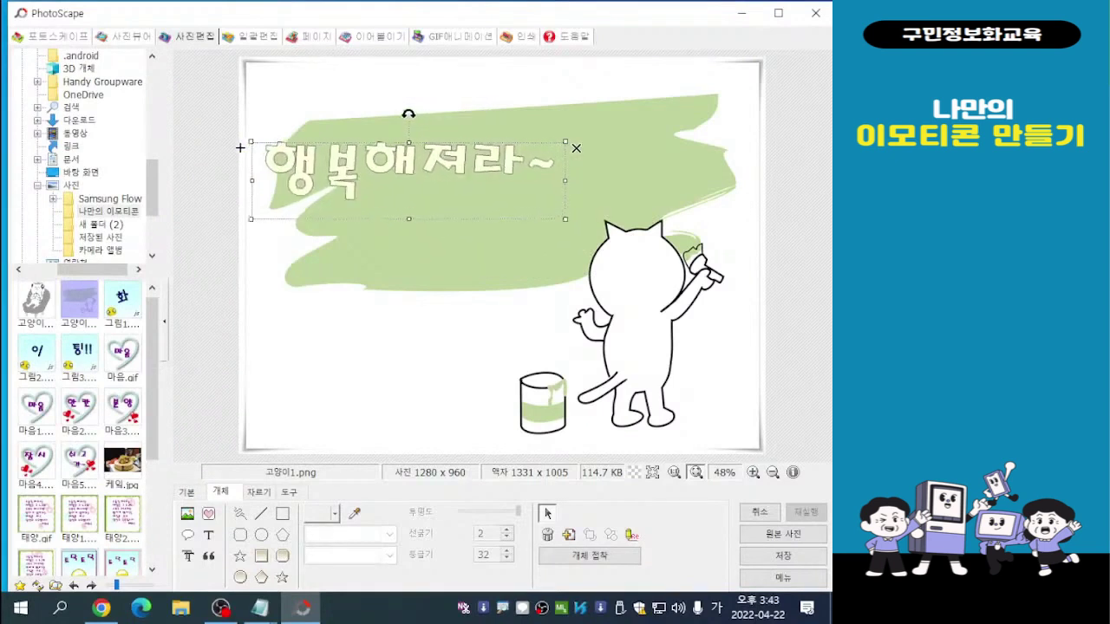
left_click_drag(408, 181, 499, 184)
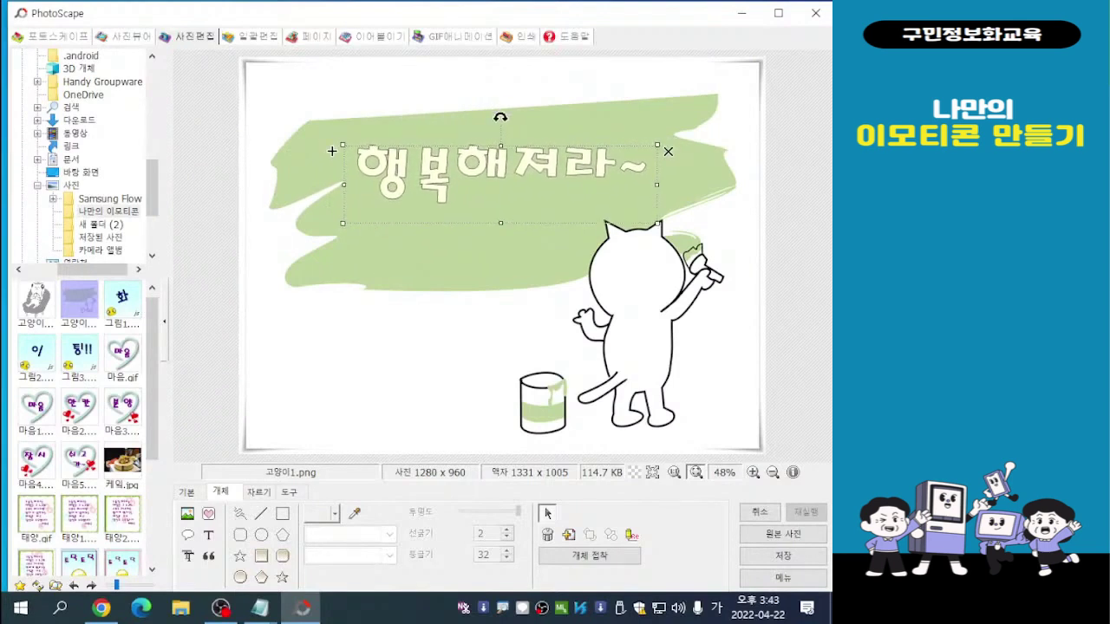
left_click_drag(657, 223, 715, 238)
Rotate the text slightly counter-clockwise so it slopes upward across the green paint, and deselect it
mouse_move(331, 151)
left_mouse_down()
mouse_move(318, 140)
mouse_move(323, 168)
mouse_move(319, 157)
left_mouse_up()
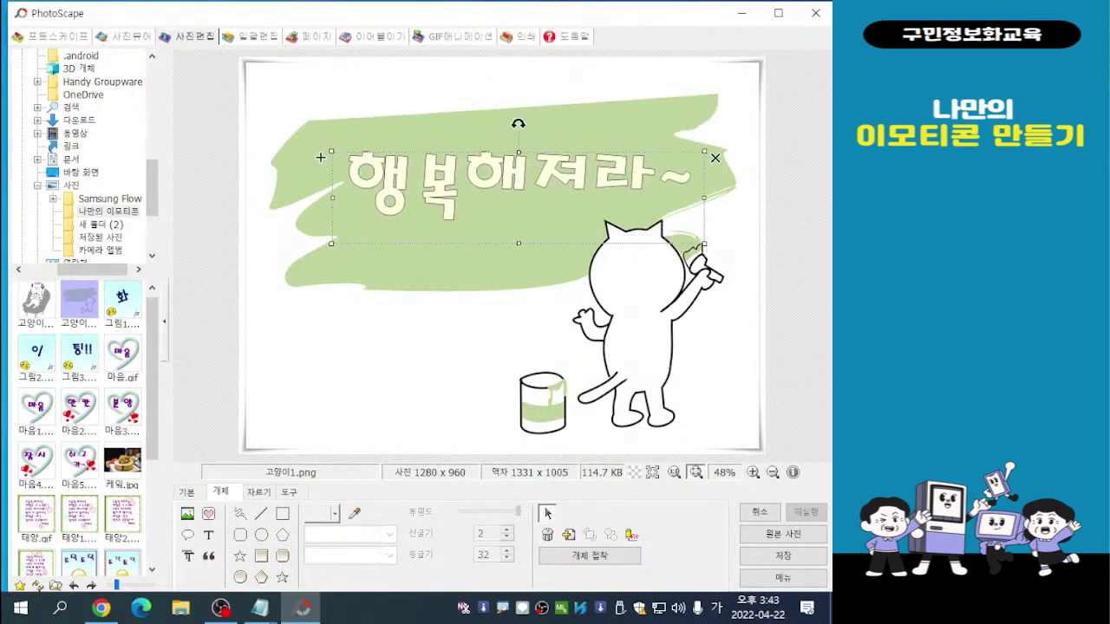
left_click_drag(319, 157, 318, 172)
mouse_move(316, 183)
left_mouse_down()
mouse_move(318, 203)
mouse_move(305, 200)
left_mouse_up()
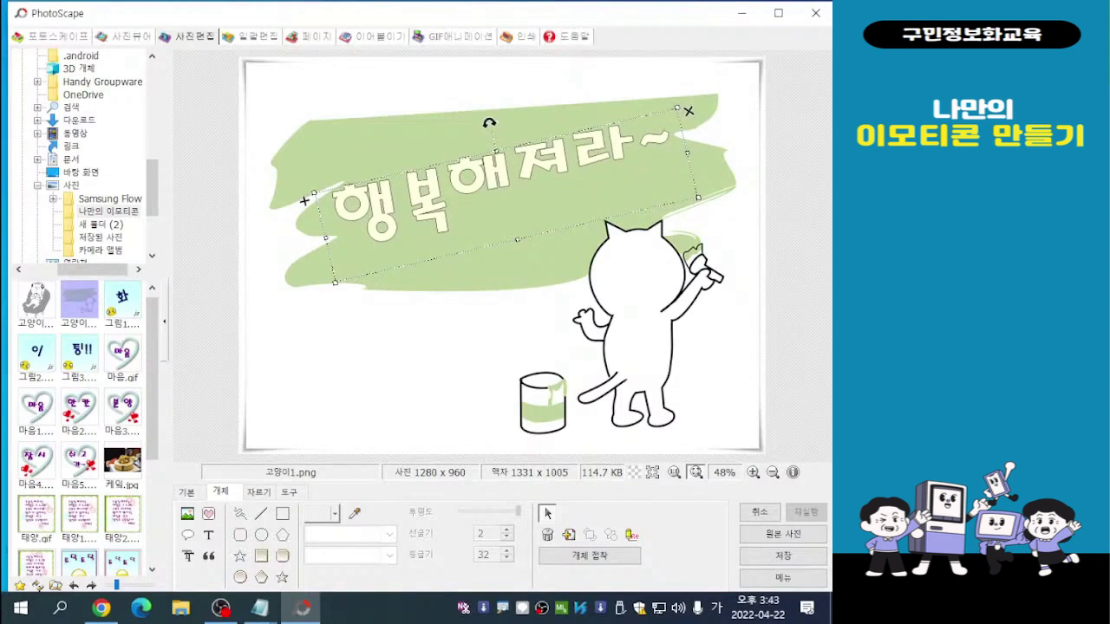
key("Escape")
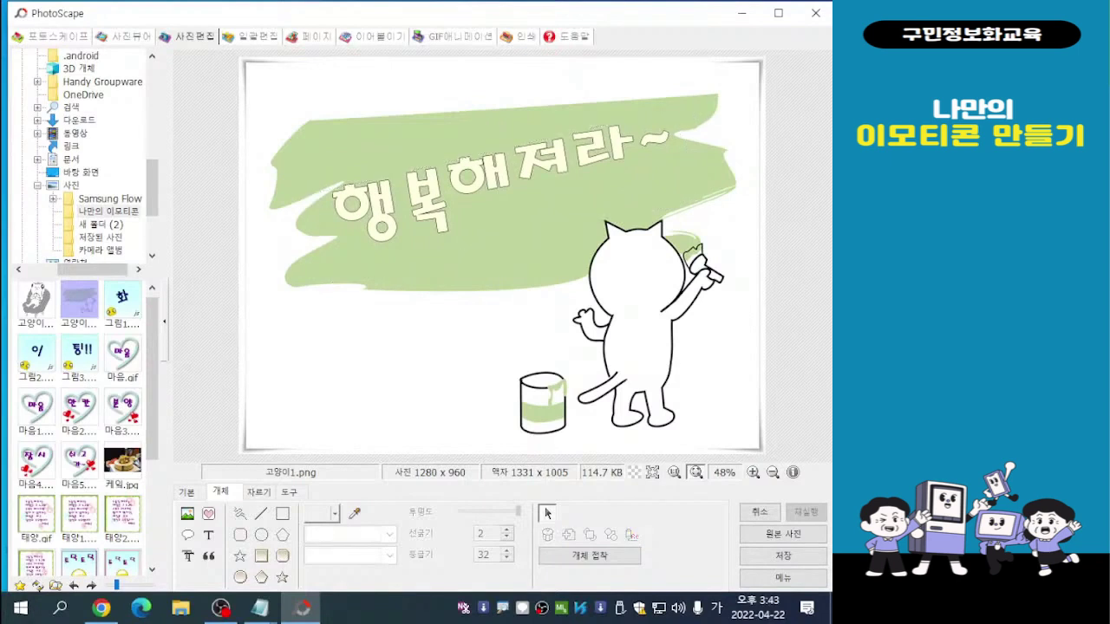
Reopen the 행복해져라~ text for editing and set its fill colour to white
double_click(369, 208)
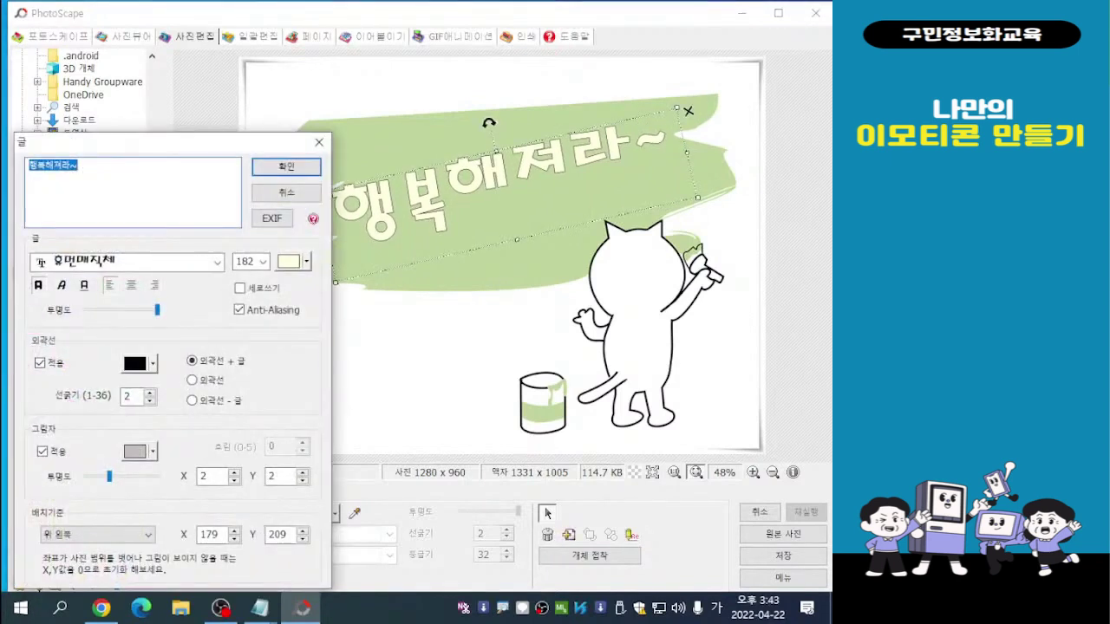
left_click_drag(225, 141, 229, 57)
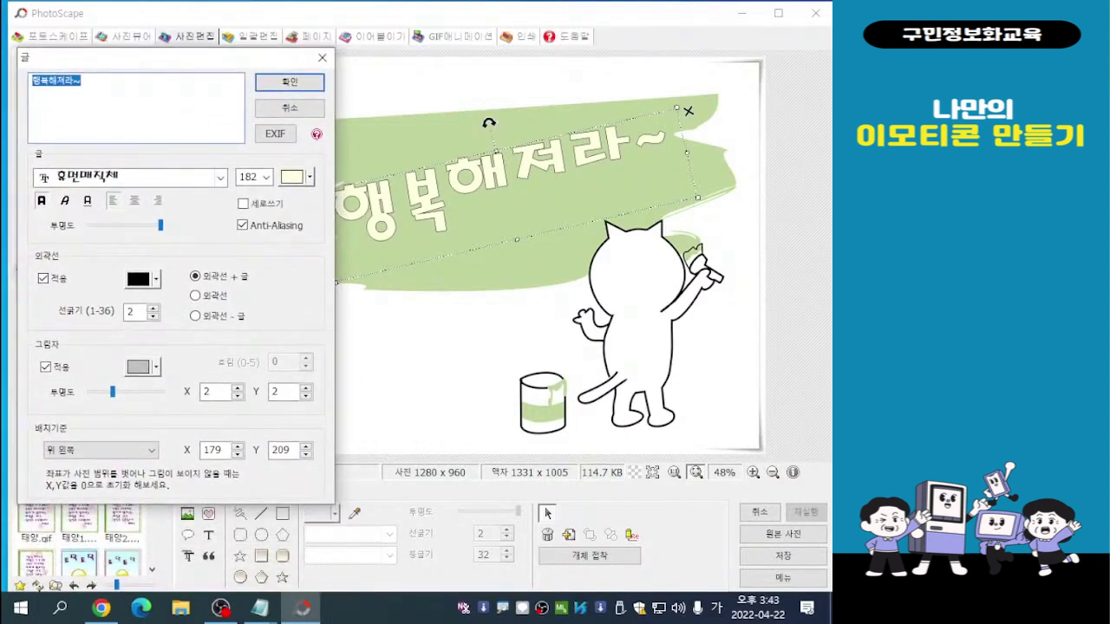
left_click(309, 177)
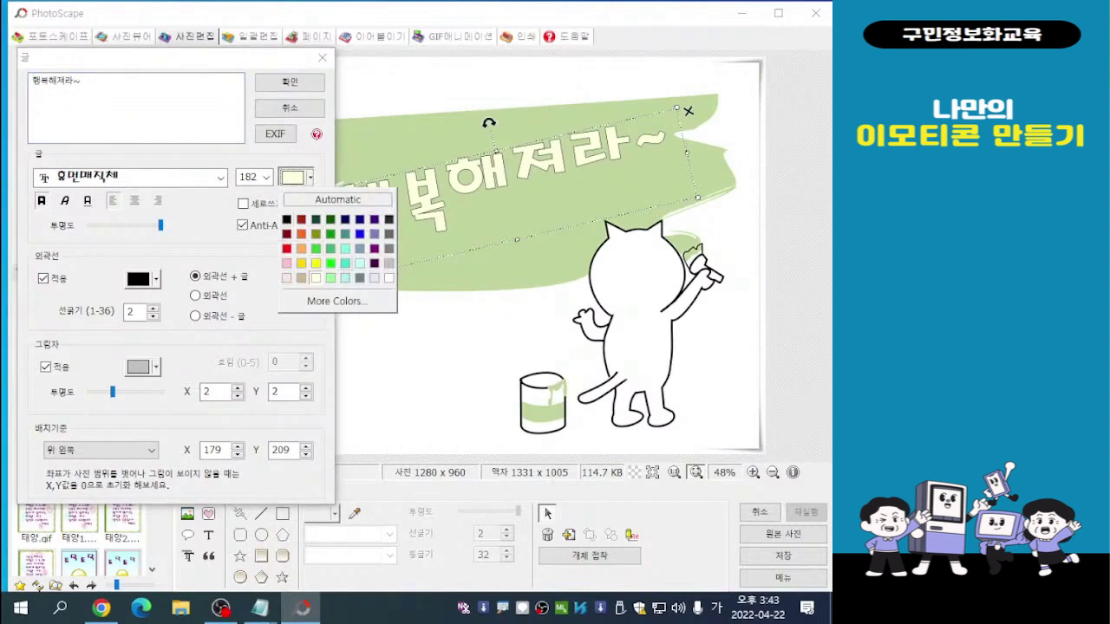
left_click(388, 277)
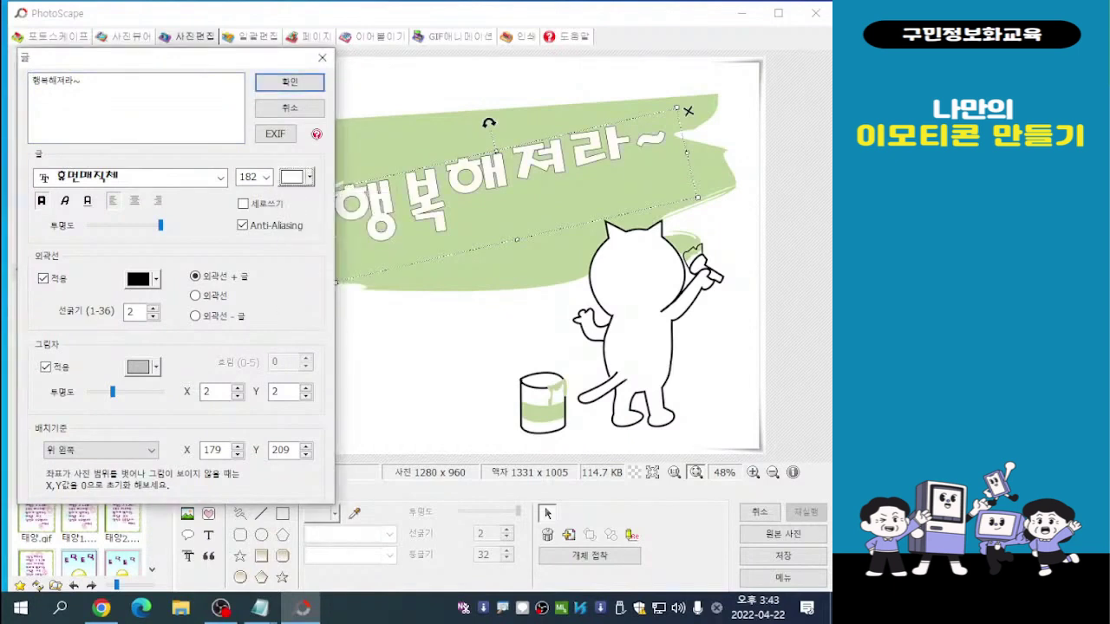
Try pale pink, red, orange and purple as the text's fill colour
left_click(309, 177)
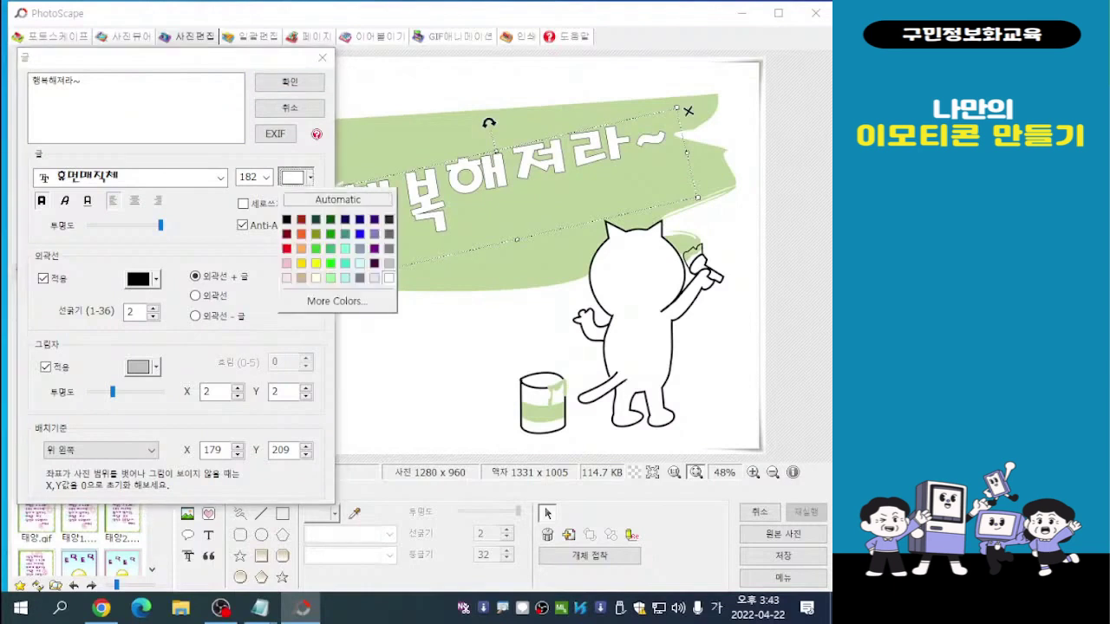
left_click(286, 278)
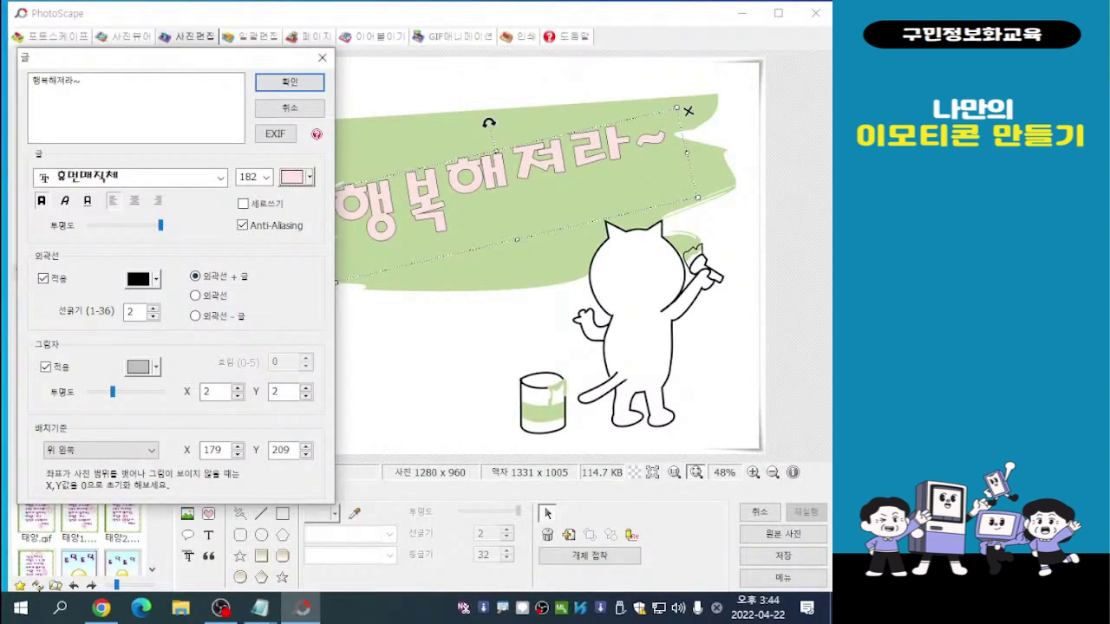
left_click(309, 177)
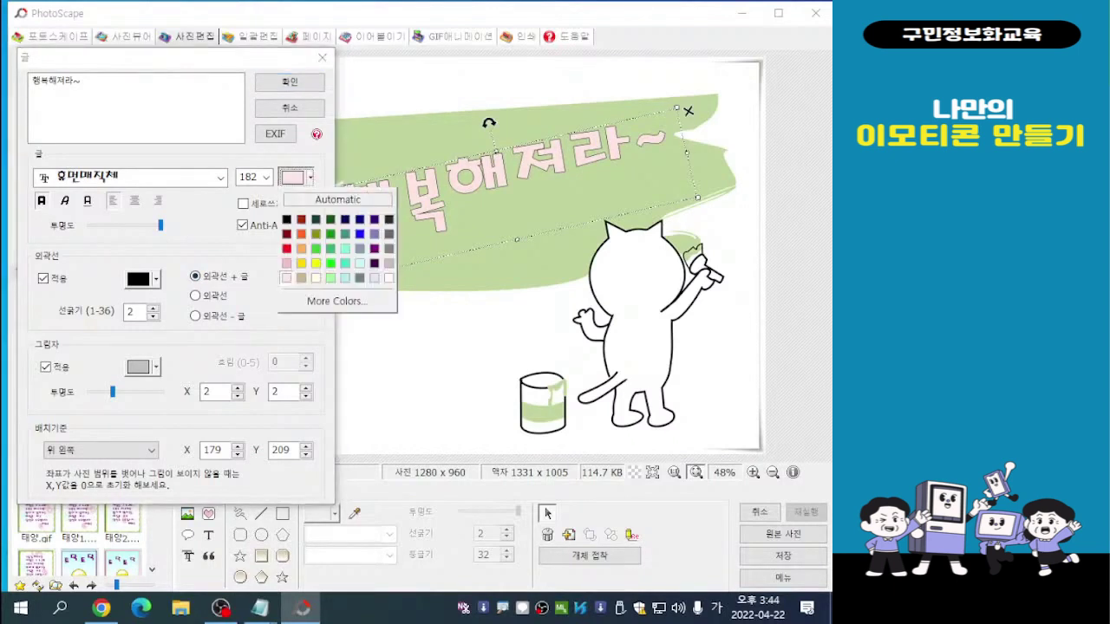
left_click(286, 249)
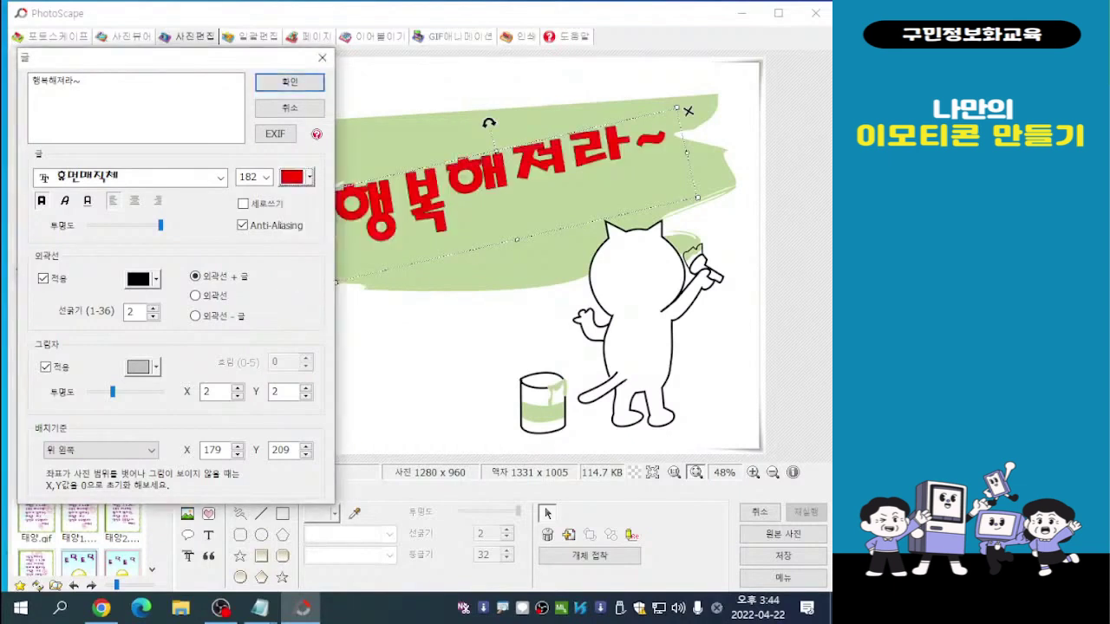
left_click(310, 177)
left_click(300, 234)
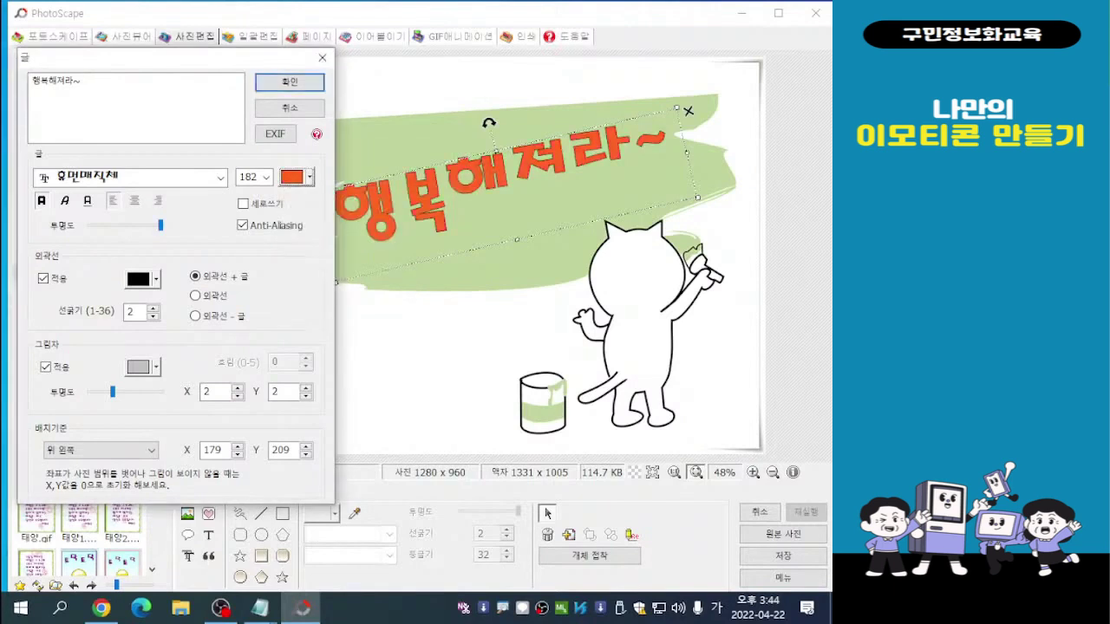
left_click(309, 177)
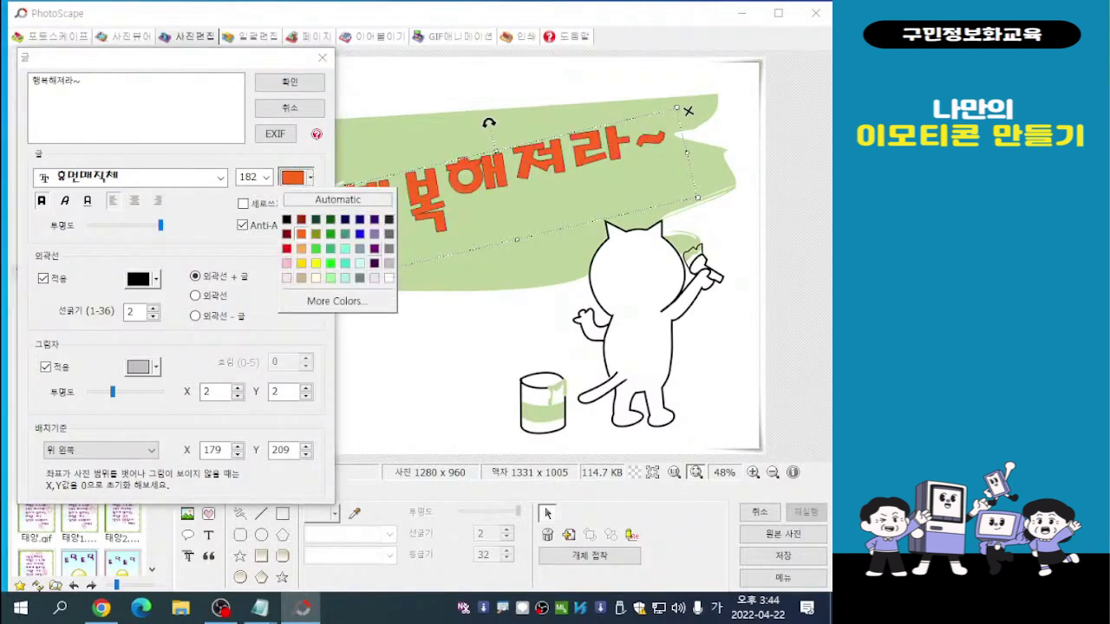
left_click(374, 263)
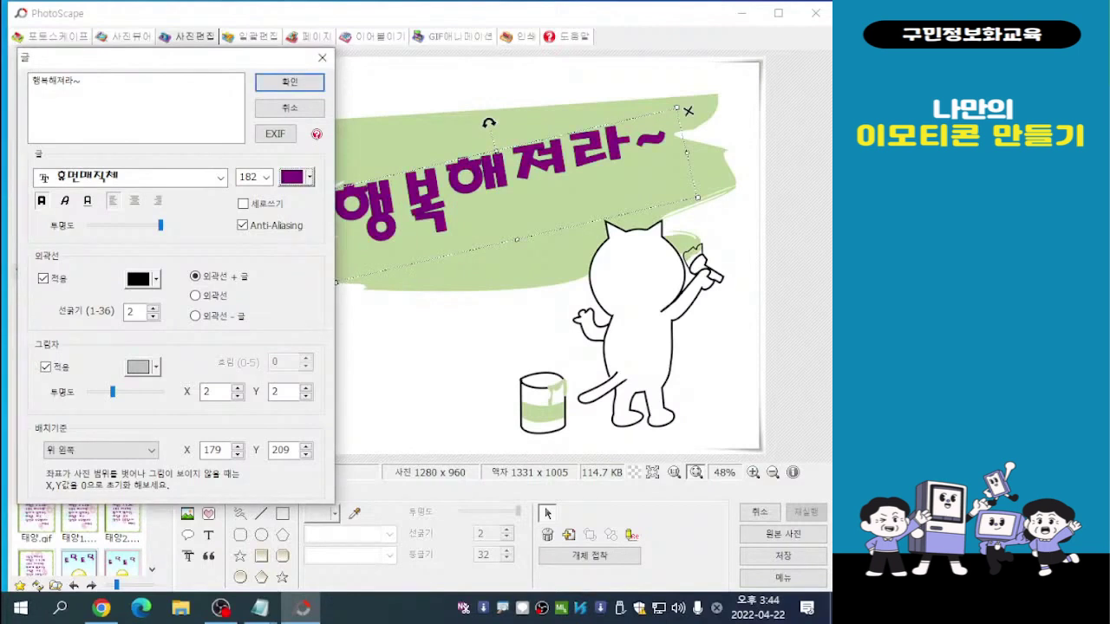
Set the text's fill colour to tan
left_click(310, 177)
left_click(301, 277)
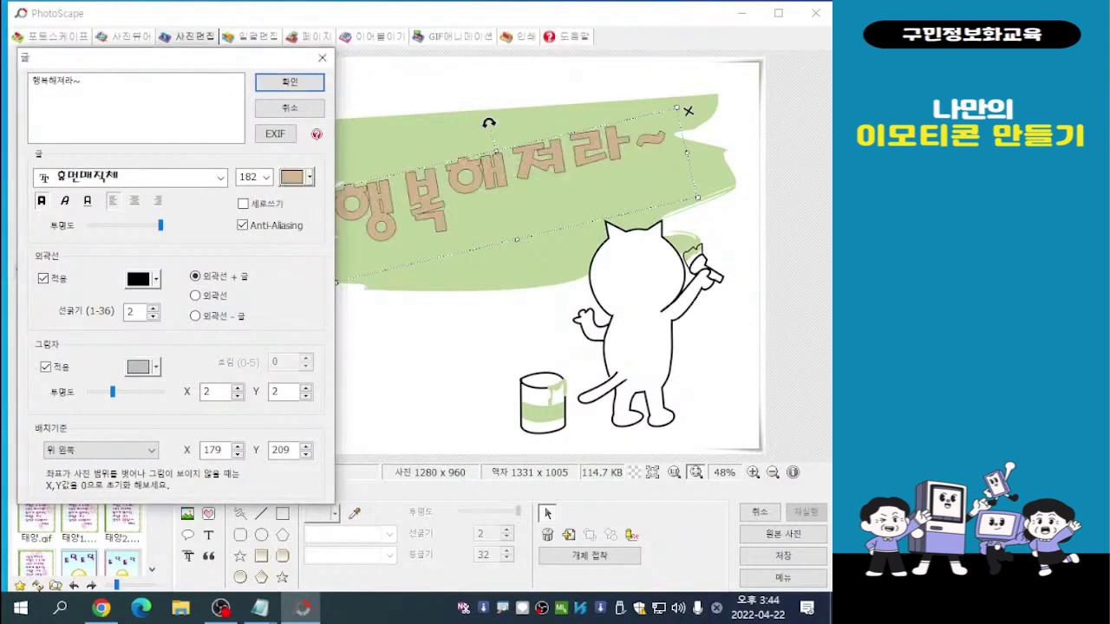
mouse_move(232, 57)
left_mouse_down()
mouse_move(217, 193)
mouse_move(232, 166)
mouse_move(226, 58)
left_mouse_up()
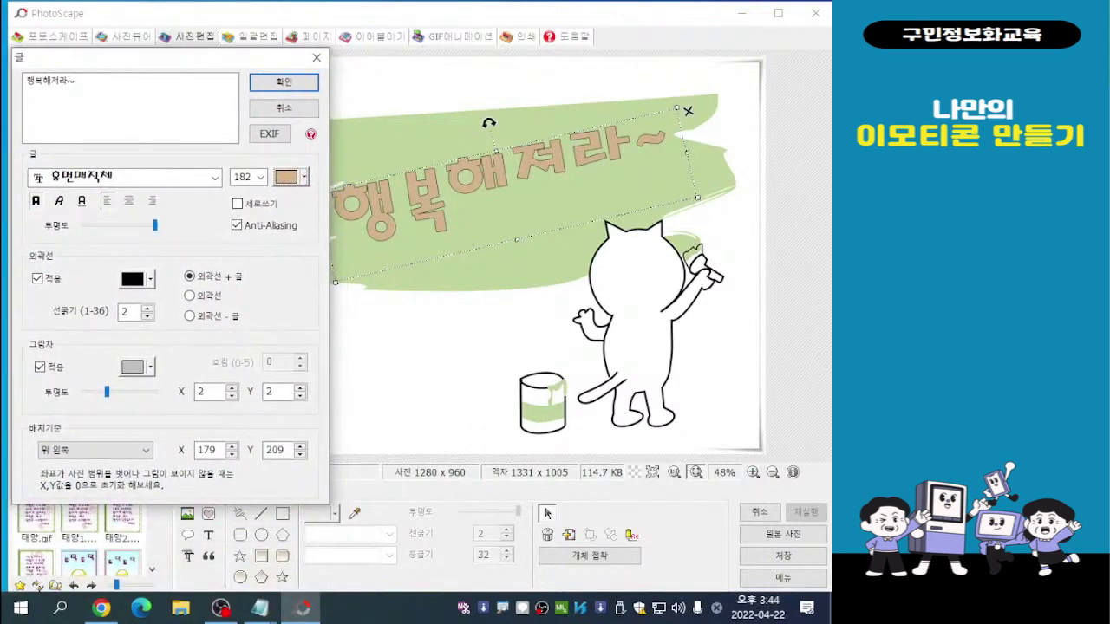
left_click(303, 176)
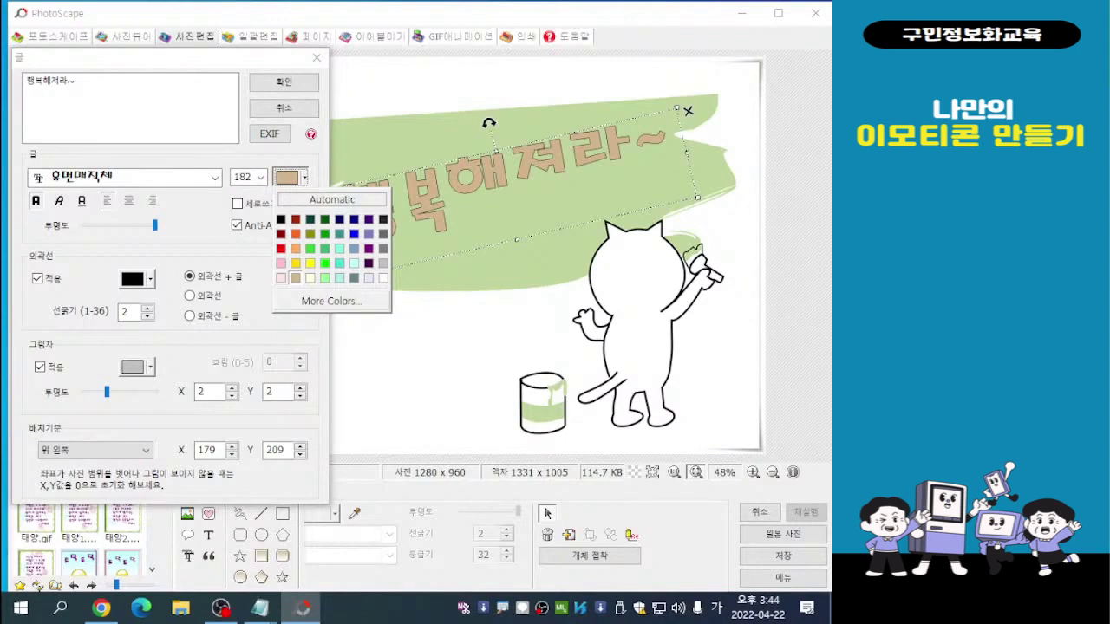
left_click(296, 277)
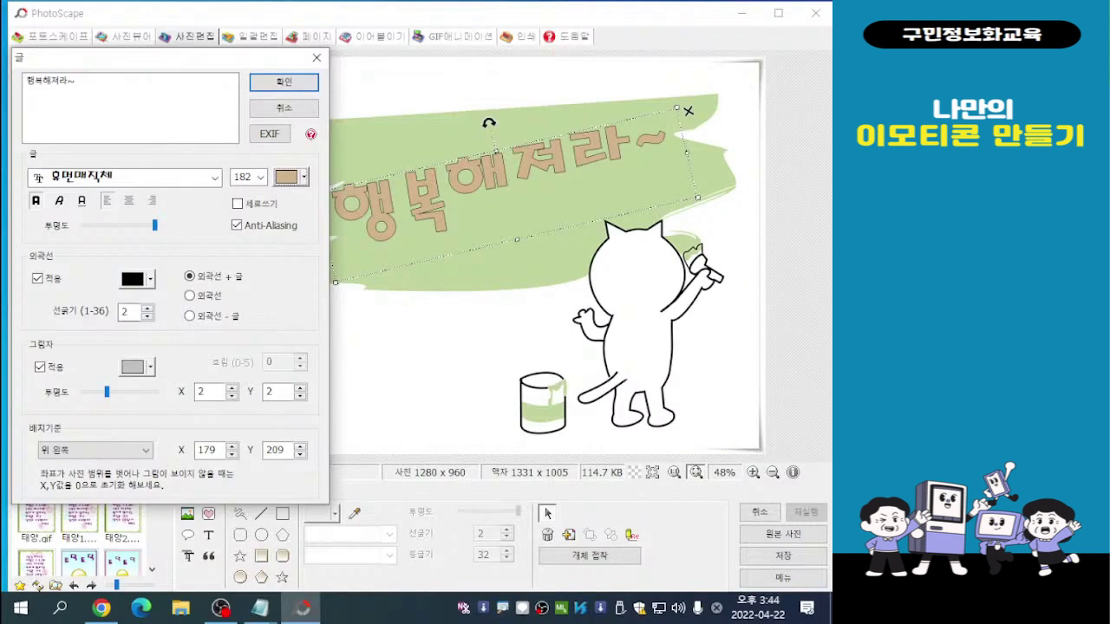
Set the text's outline thickness to 5 and turn off its shadow
left_click(148, 307)
left_click(147, 307)
left_click(148, 307)
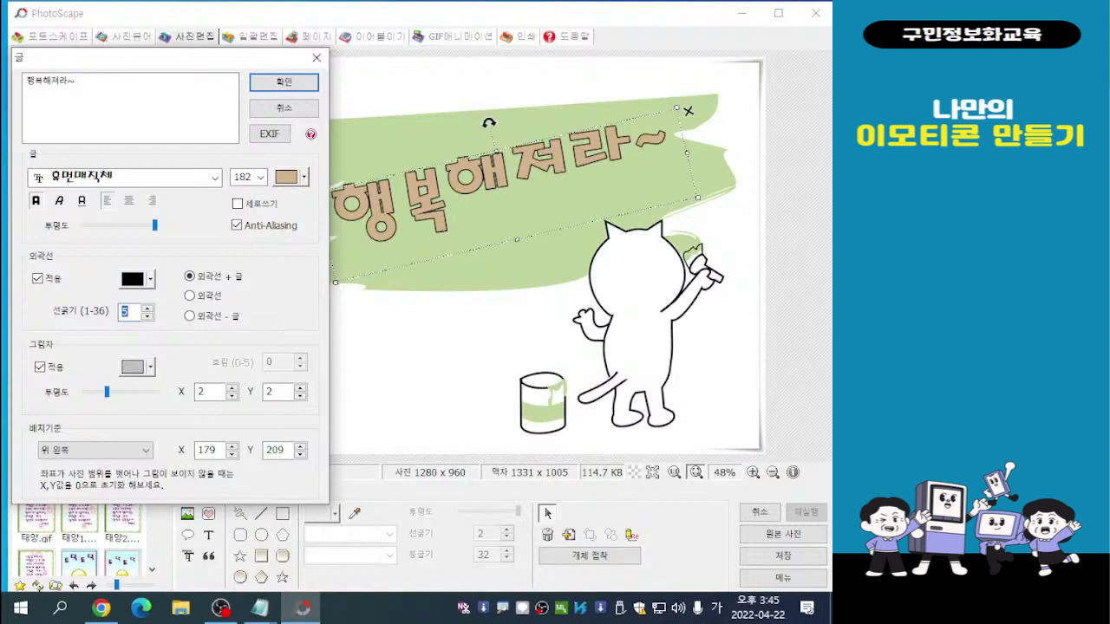
mouse_move(107, 392)
left_mouse_down()
mouse_move(135, 392)
mouse_move(92, 392)
left_mouse_up()
left_click(39, 367)
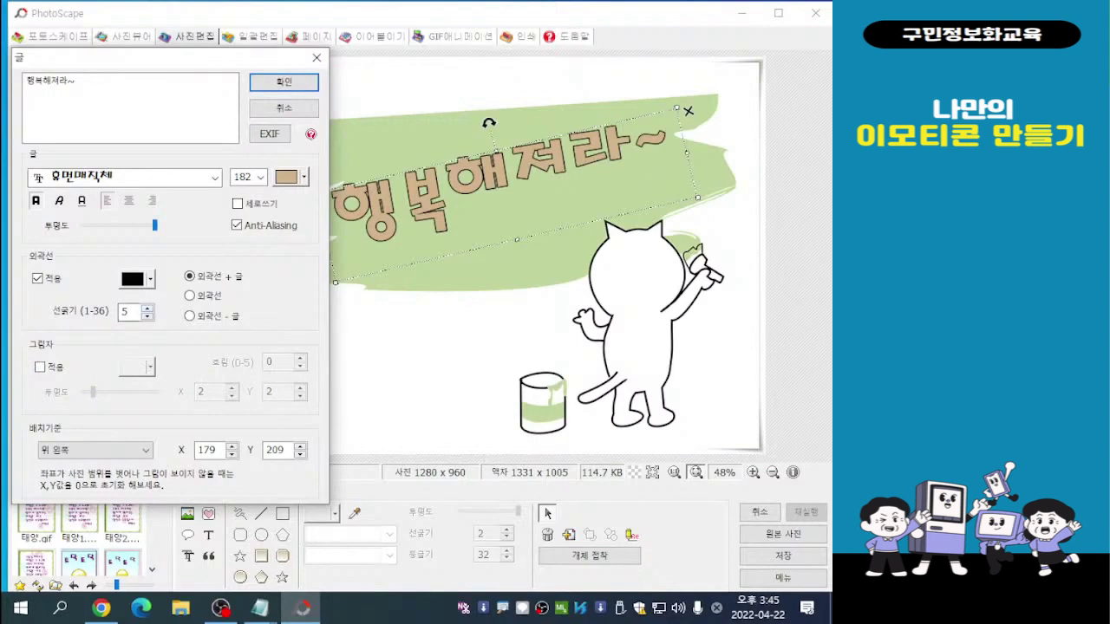
left_click_drag(151, 60, 151, 104)
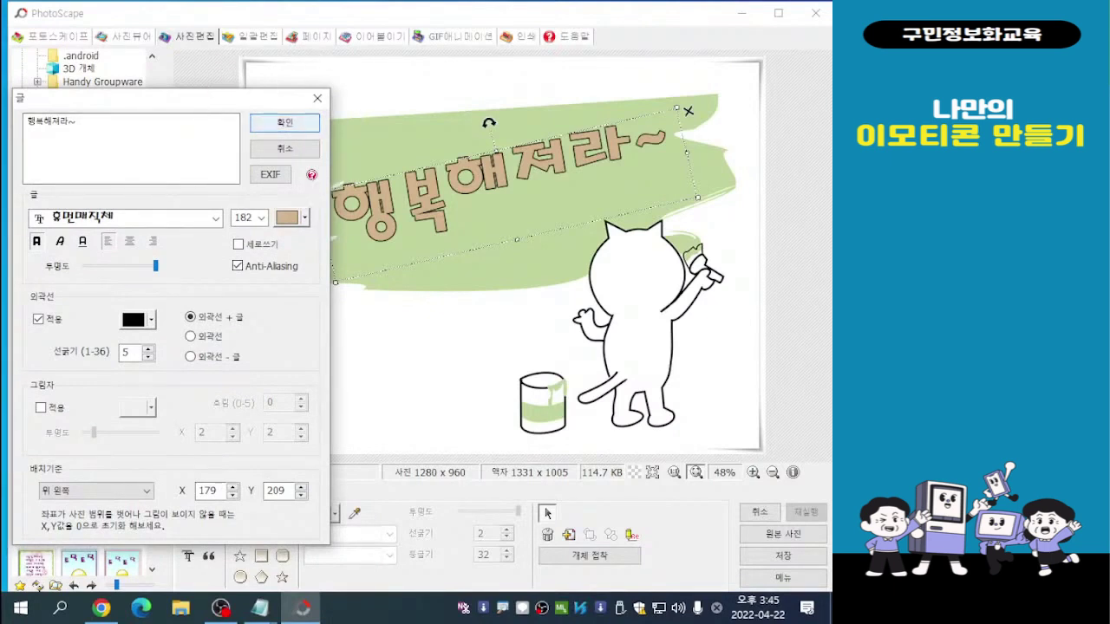
Apply the text settings and reduce the tilt of the 행복해져라~ text to a slight slope across the green paint
left_click(285, 122)
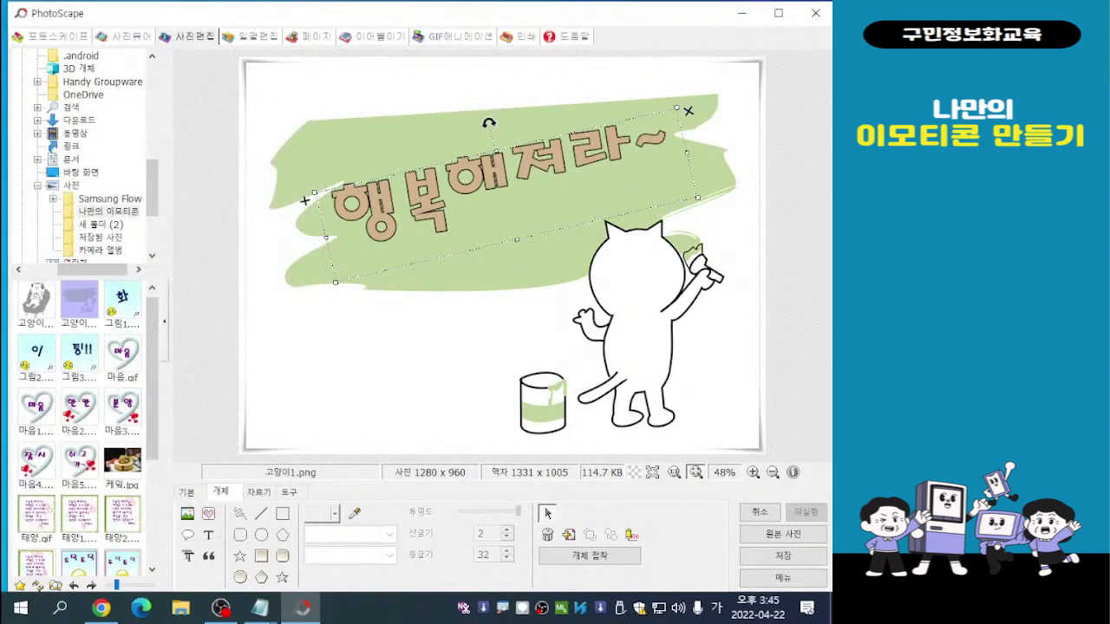
left_click_drag(305, 201, 307, 162)
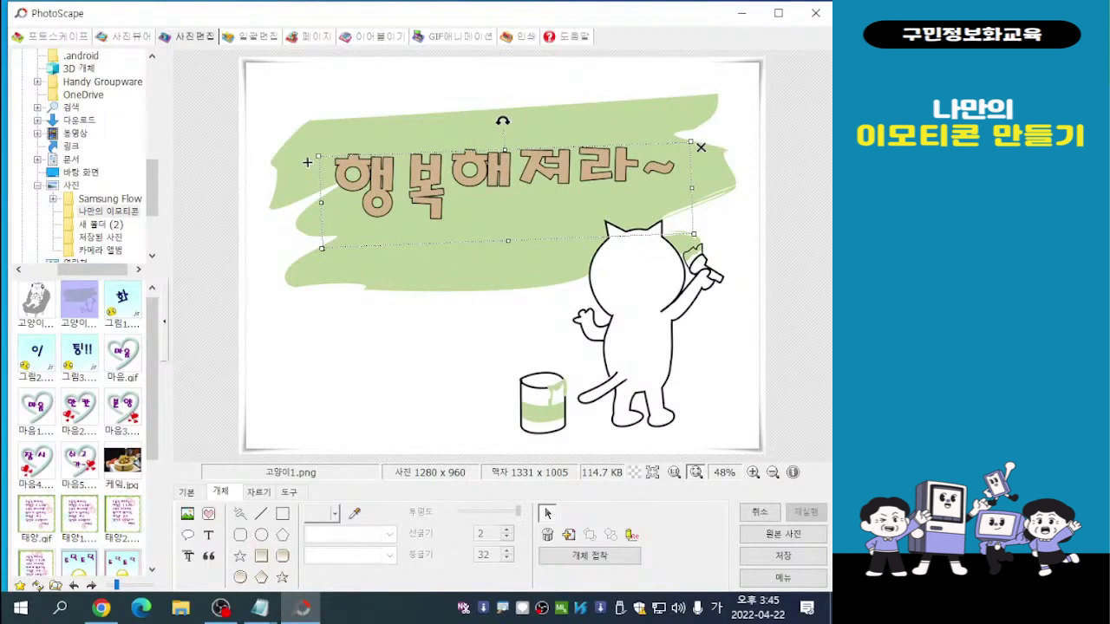
key("Escape")
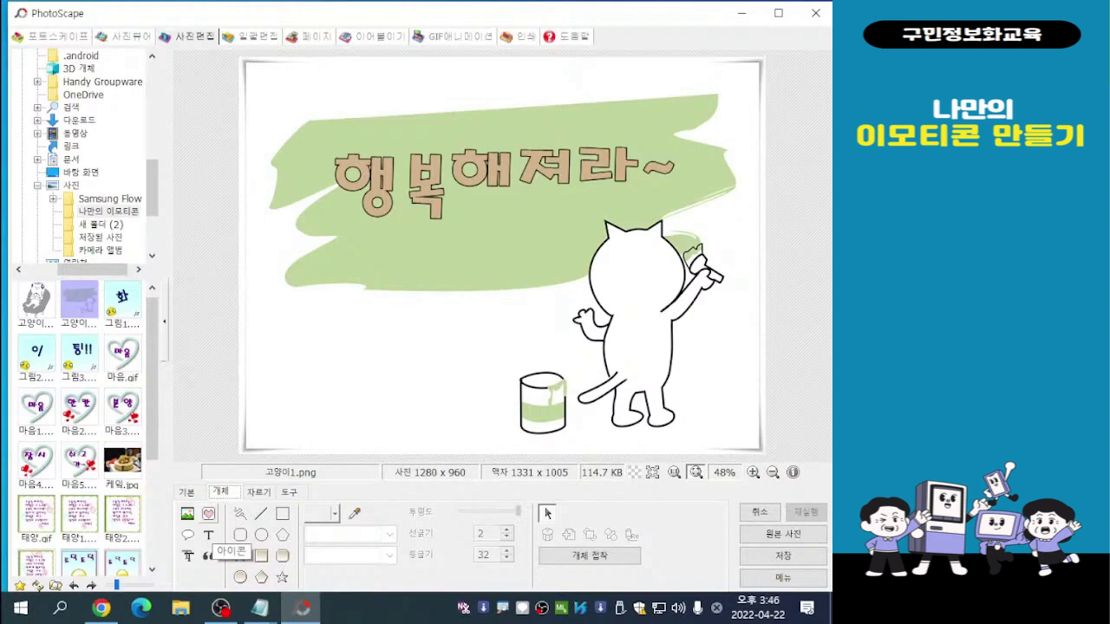
Insert the y10.png face icon from the 얼굴 category and place it just below the 행복해져라~ text
left_click(208, 513)
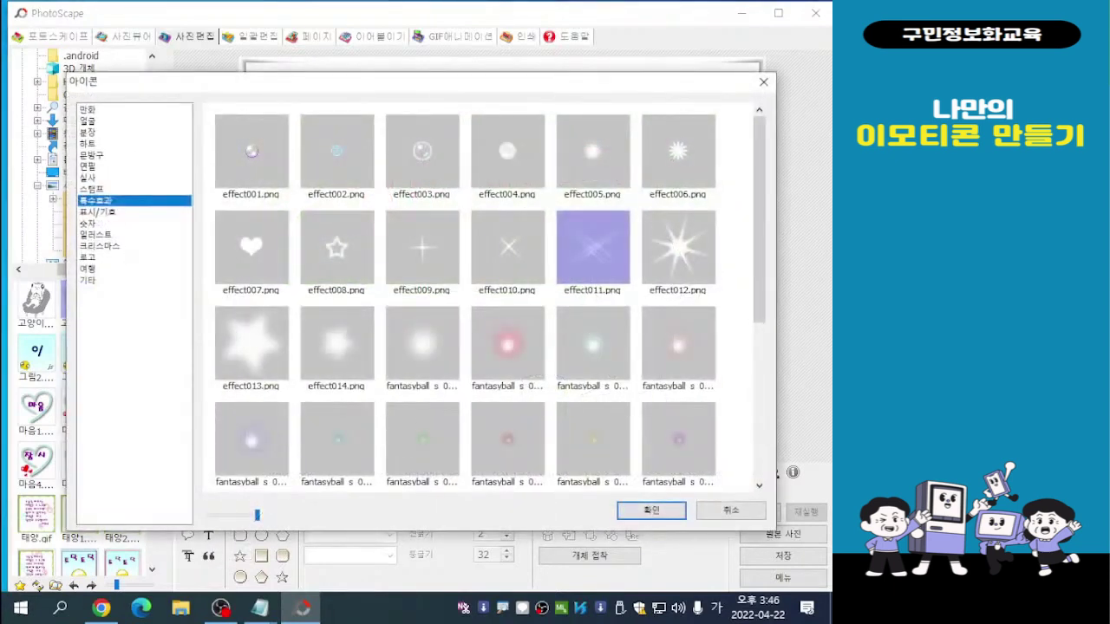
left_click_drag(492, 88, 448, 93)
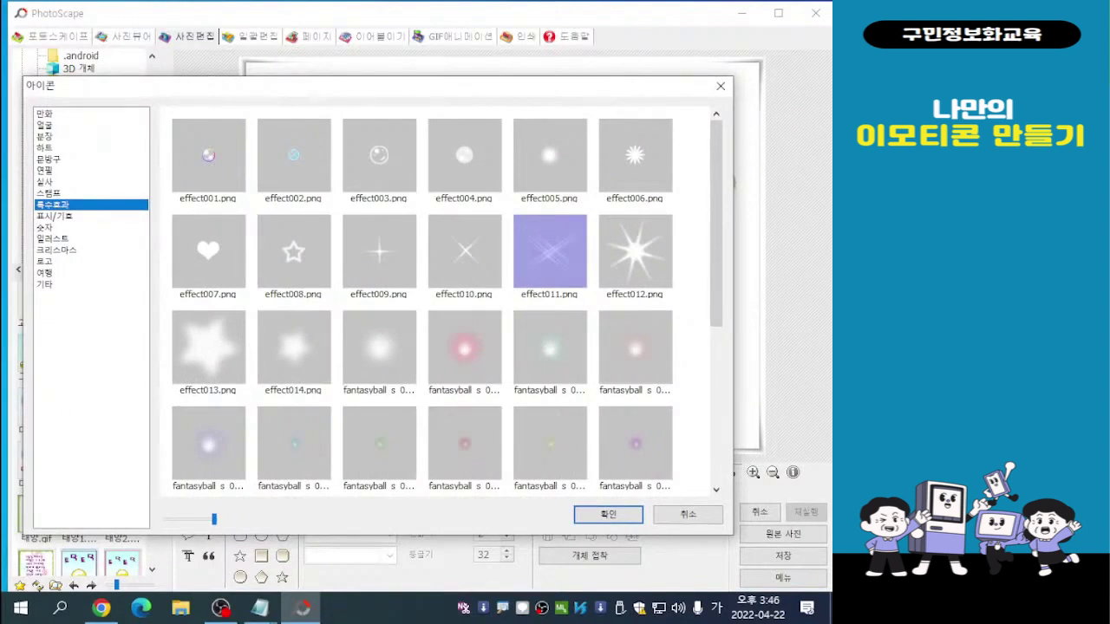
left_click(45, 124)
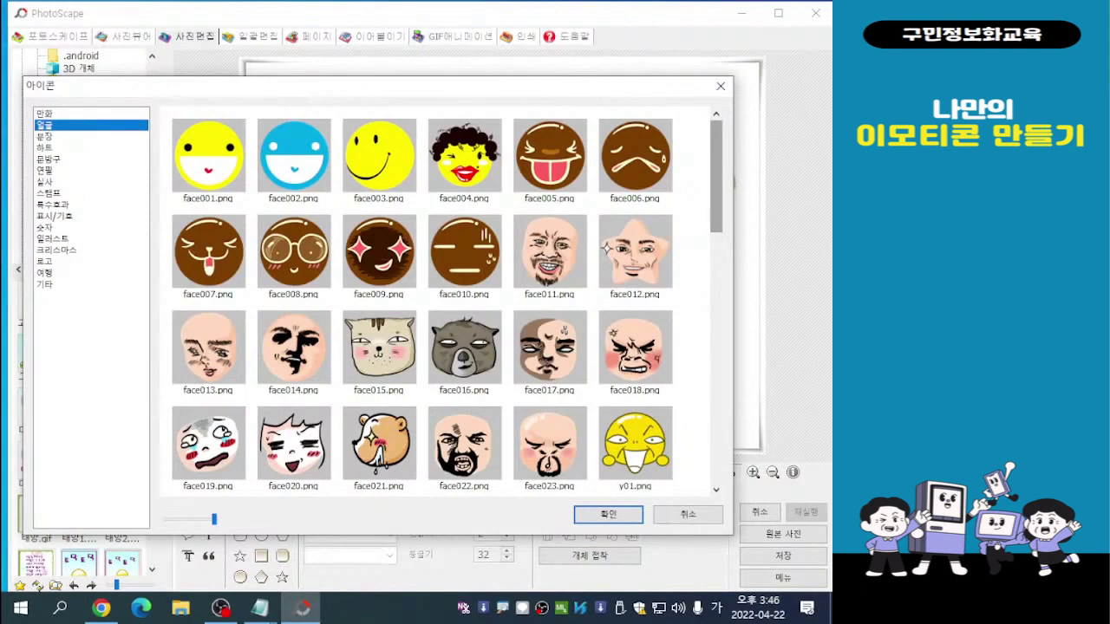
scroll(447, 303, "down", 5)
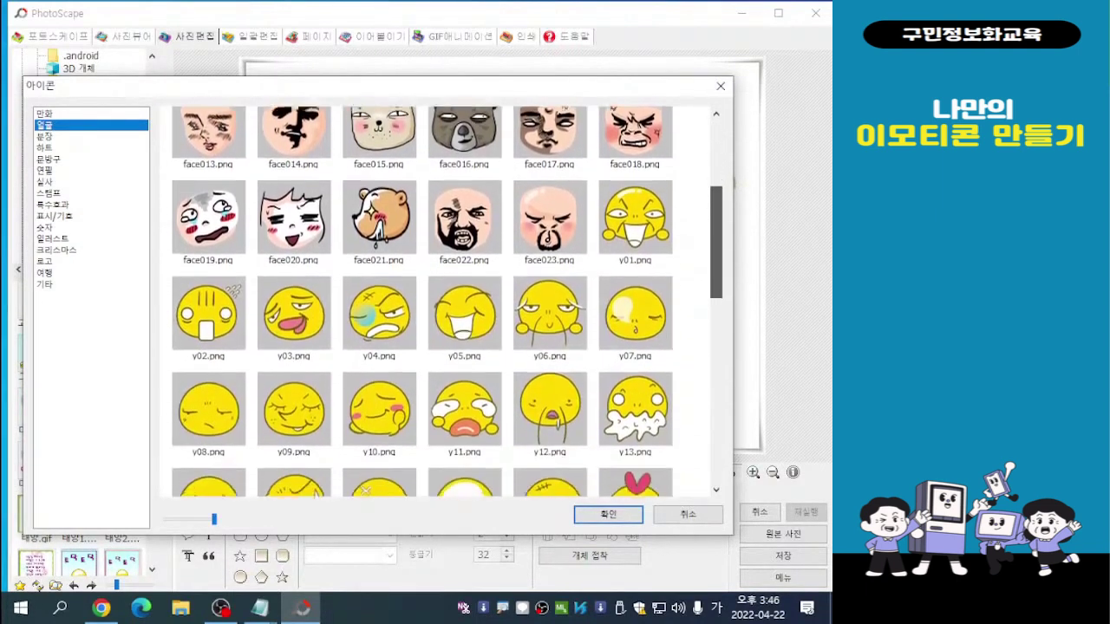
scroll(446, 303, "down", 1)
scroll(446, 303, "down", 2)
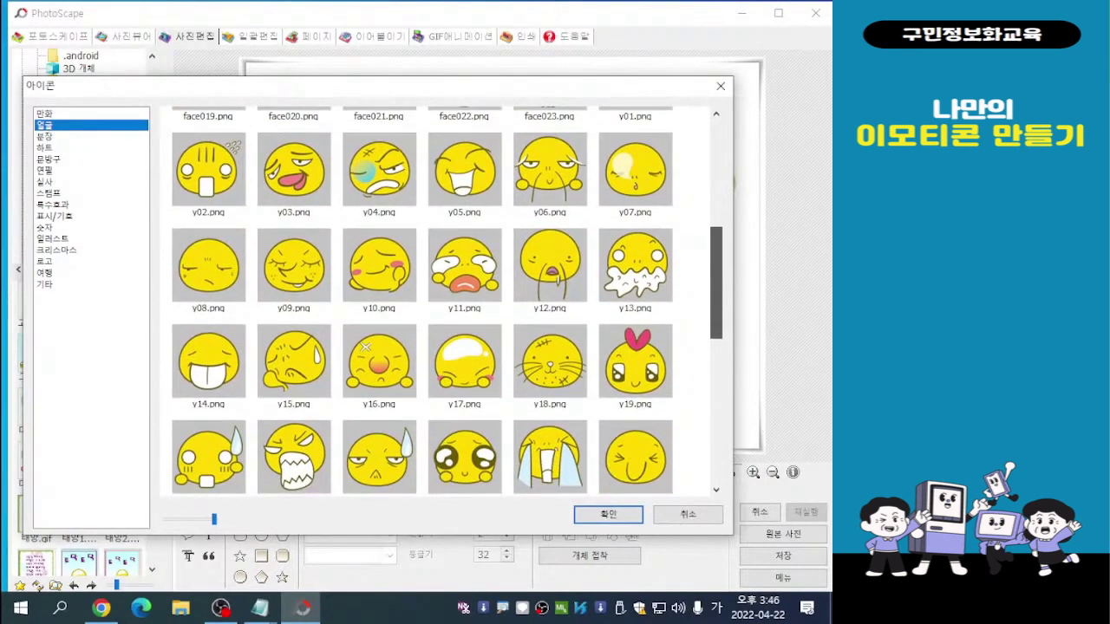
scroll(447, 299, "down", 1)
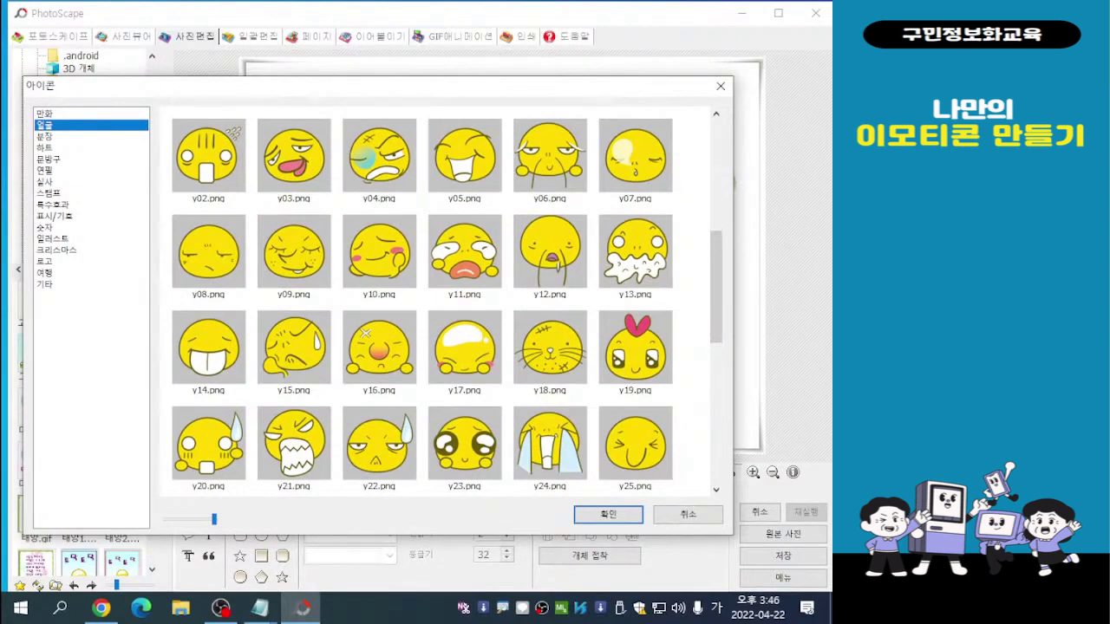
double_click(379, 256)
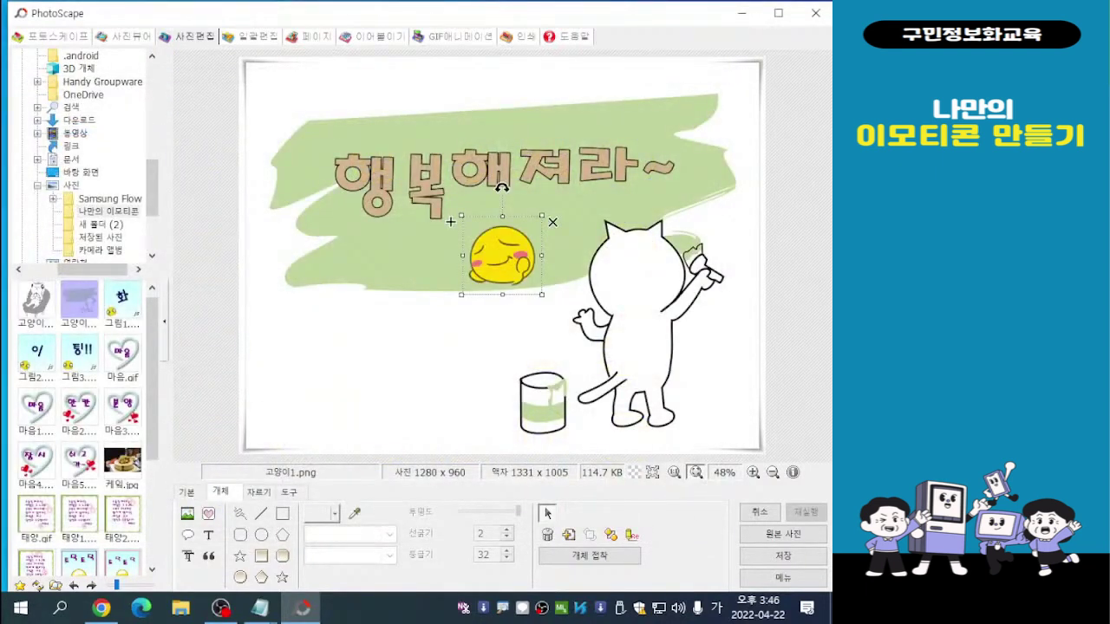
left_click_drag(502, 256, 528, 308)
left_click_drag(520, 260, 502, 236)
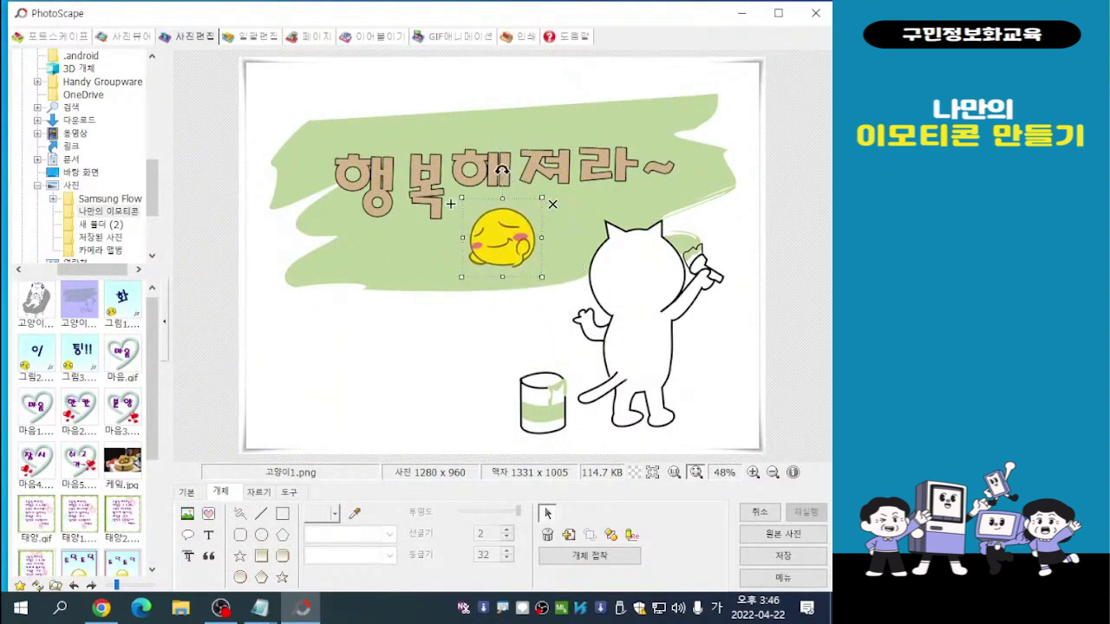
left_click(451, 204)
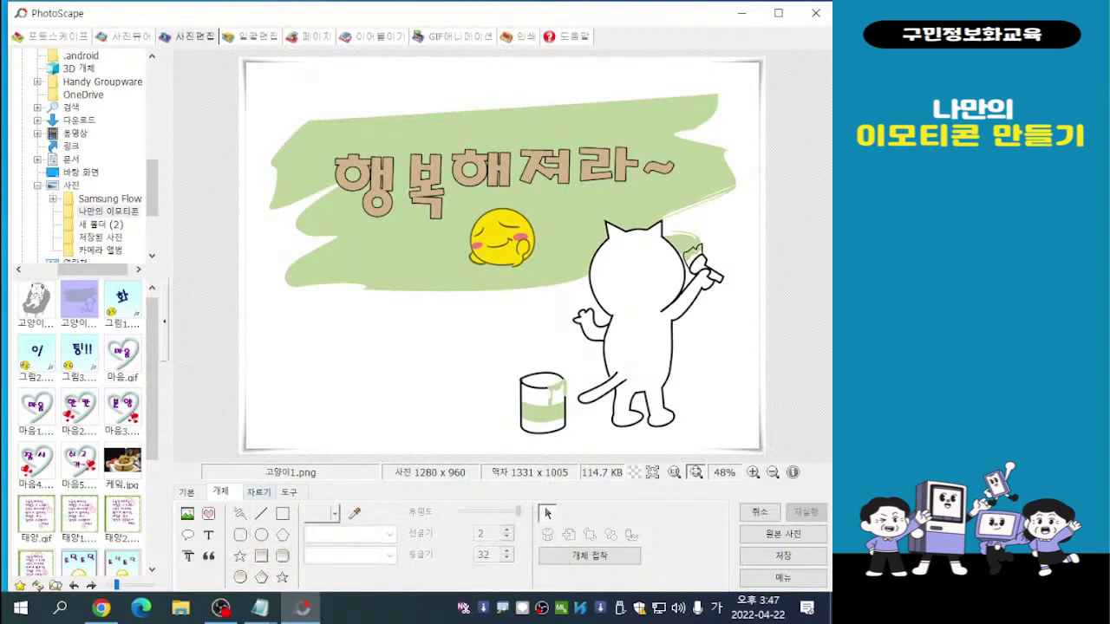
mouse_move(259, 608)
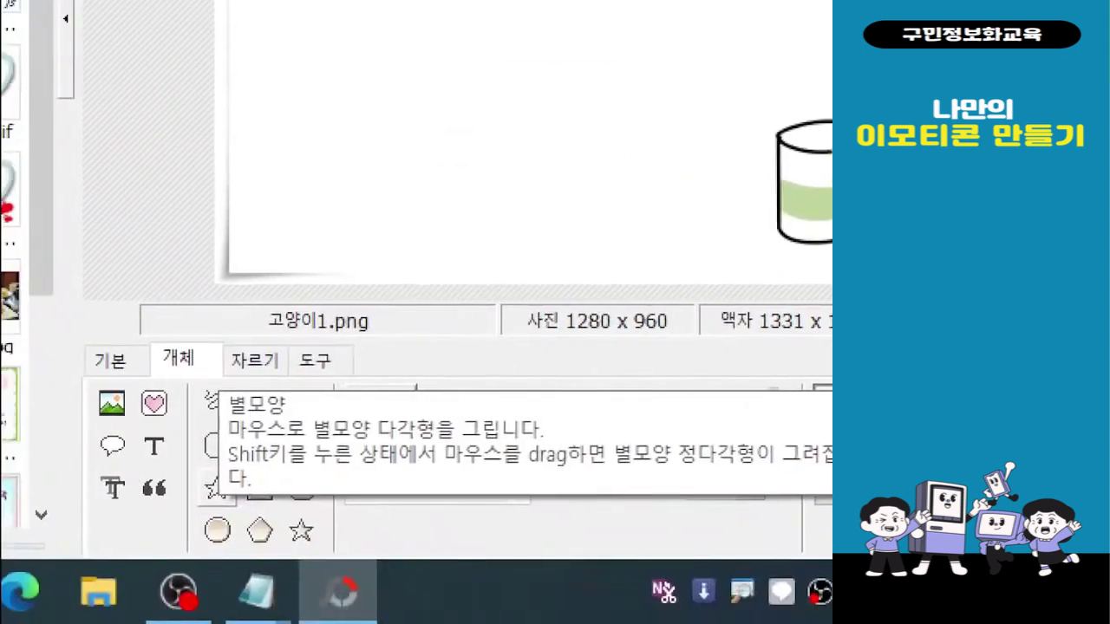
mouse_move(200, 467)
left_mouse_down()
mouse_move(227, 476)
mouse_move(242, 519)
mouse_move(332, 551)
left_mouse_up()
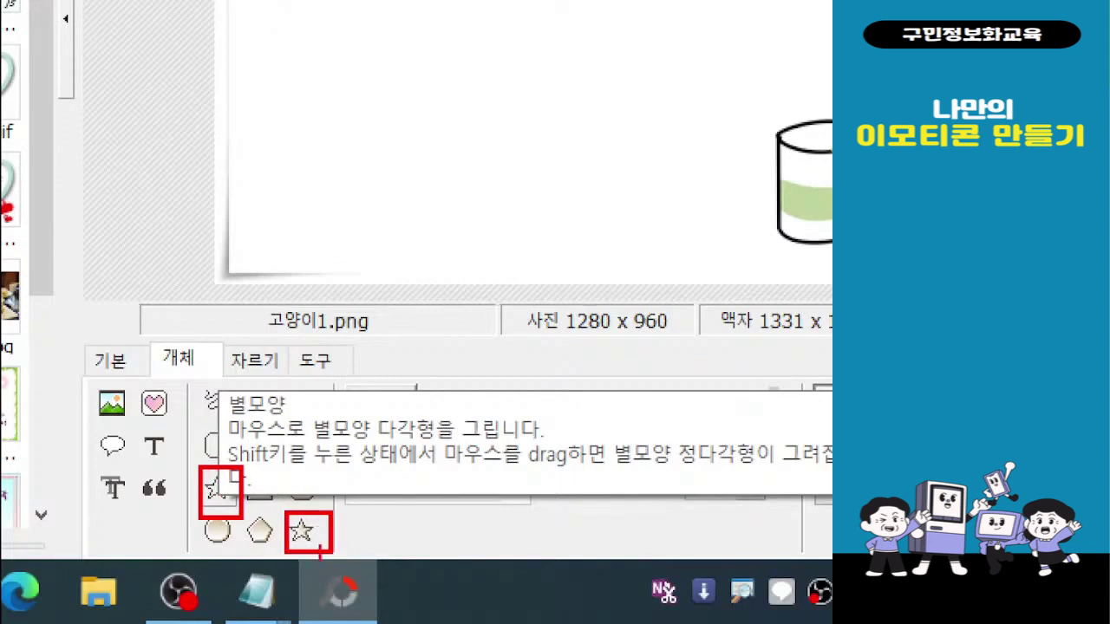
key("Escape")
mouse_move(338, 591)
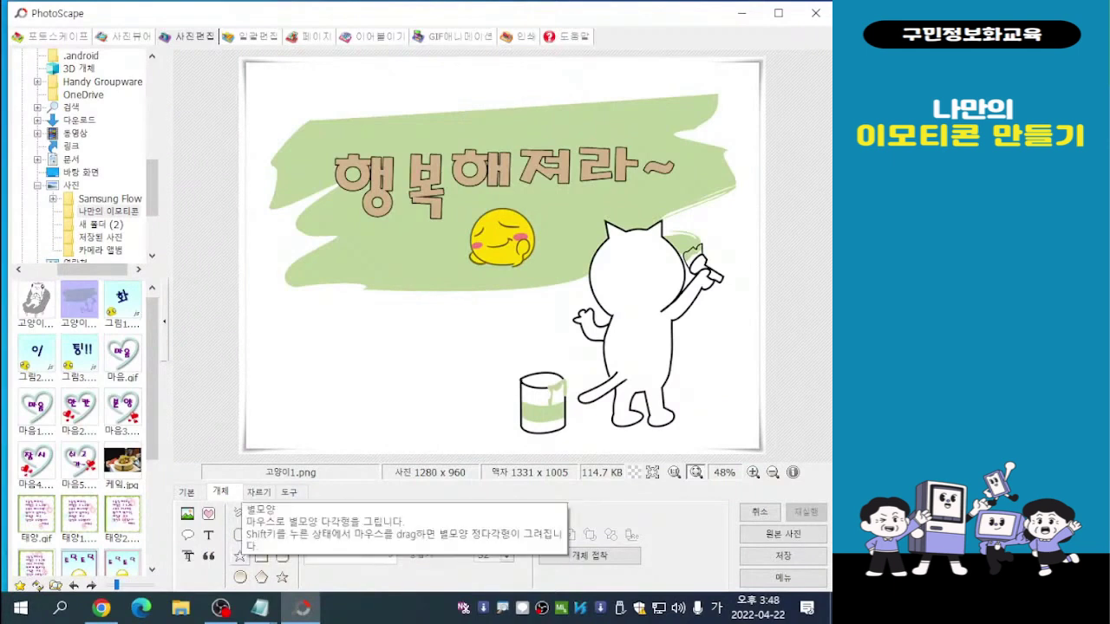
Choose the outlined star shape with the 10각형(별) option and set its line colour to purple
left_click(240, 555)
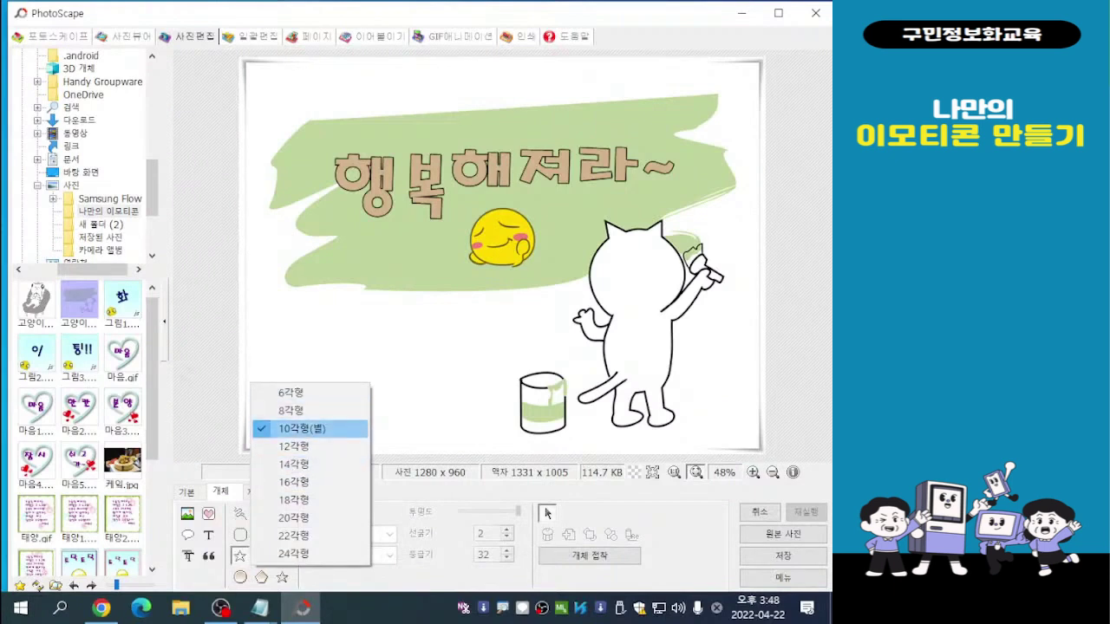
left_click(547, 514)
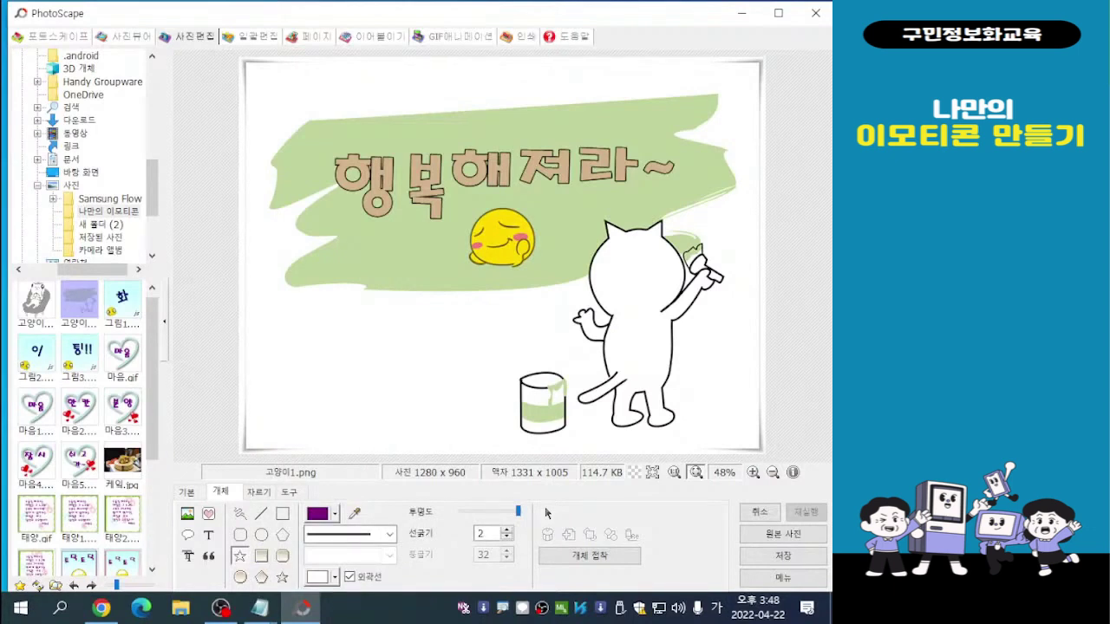
left_click(317, 514)
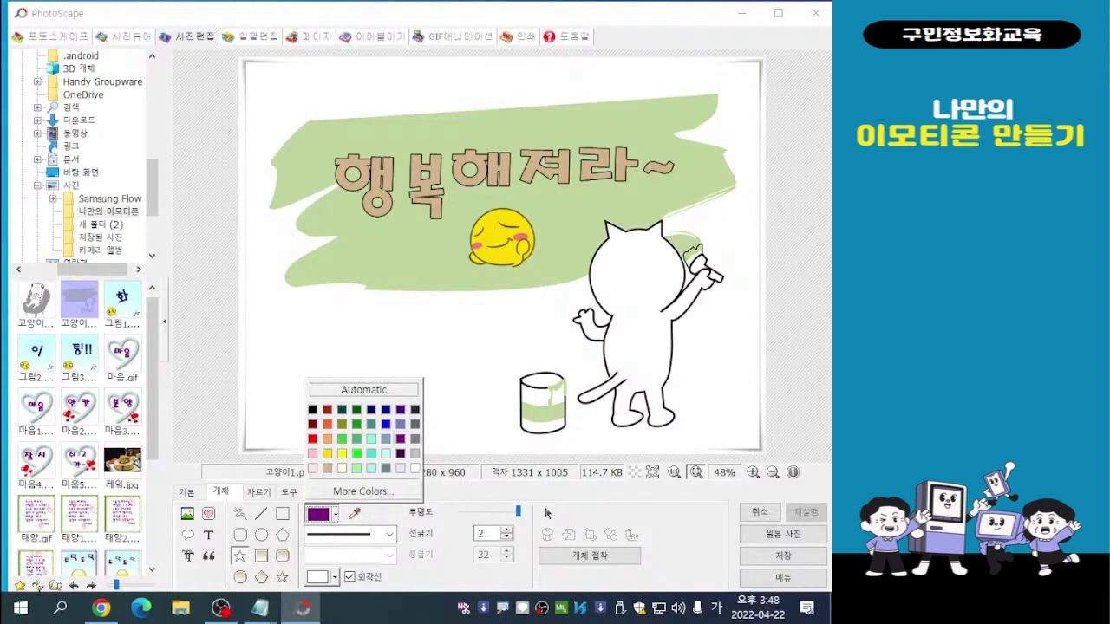
left_click(400, 439)
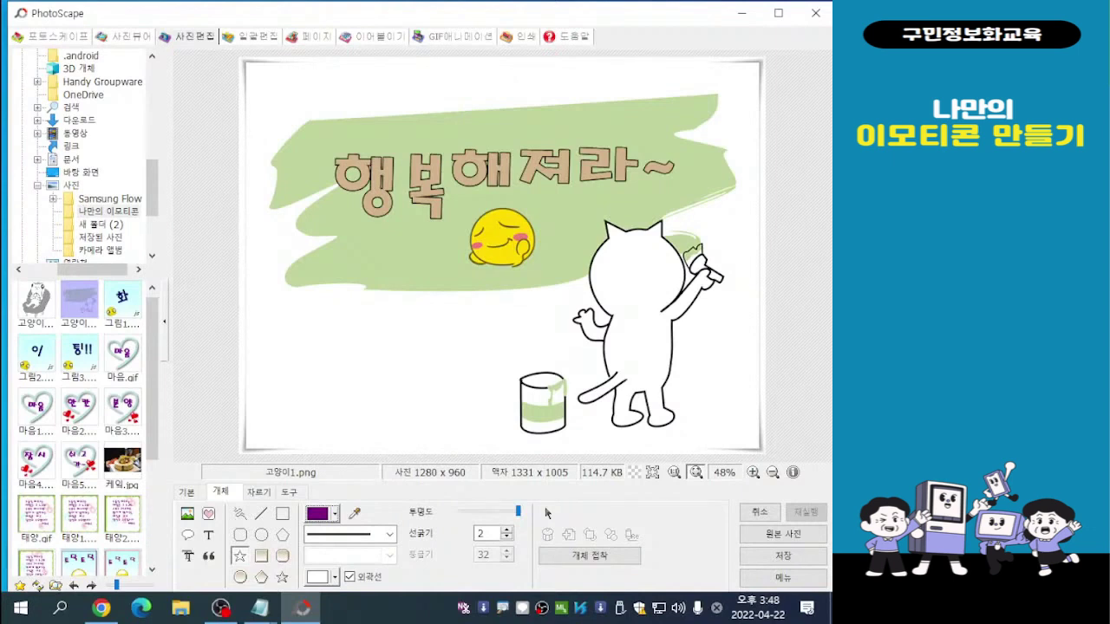
Try a star with line thickness 2 in the white area below the green paint, and undo it
key("ctrl")
left_click_drag(305, 329, 375, 383)
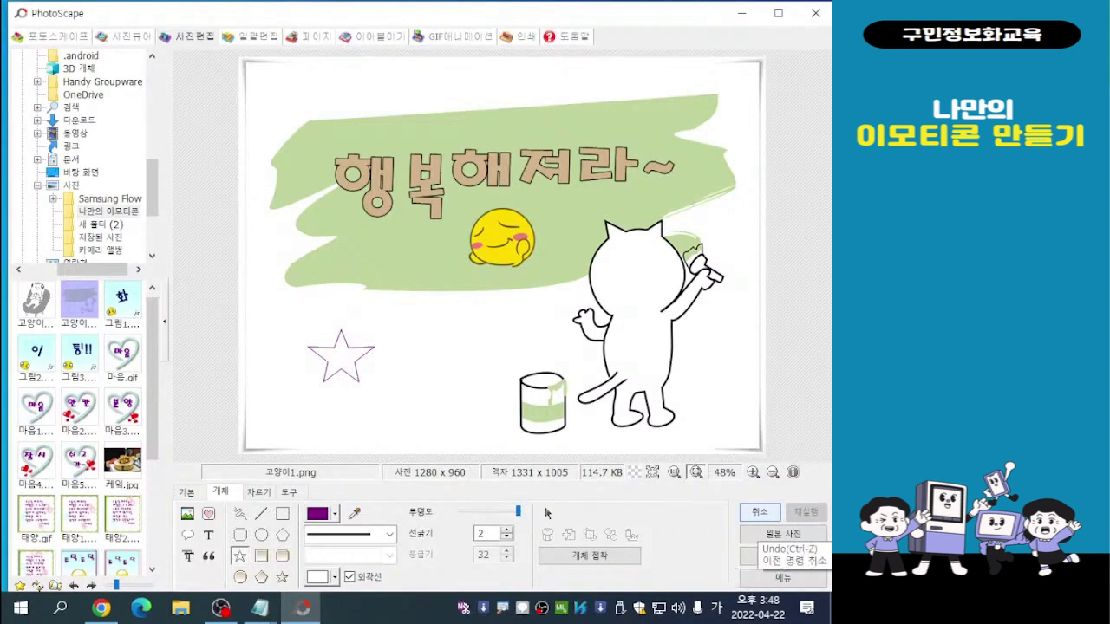
left_click(759, 511)
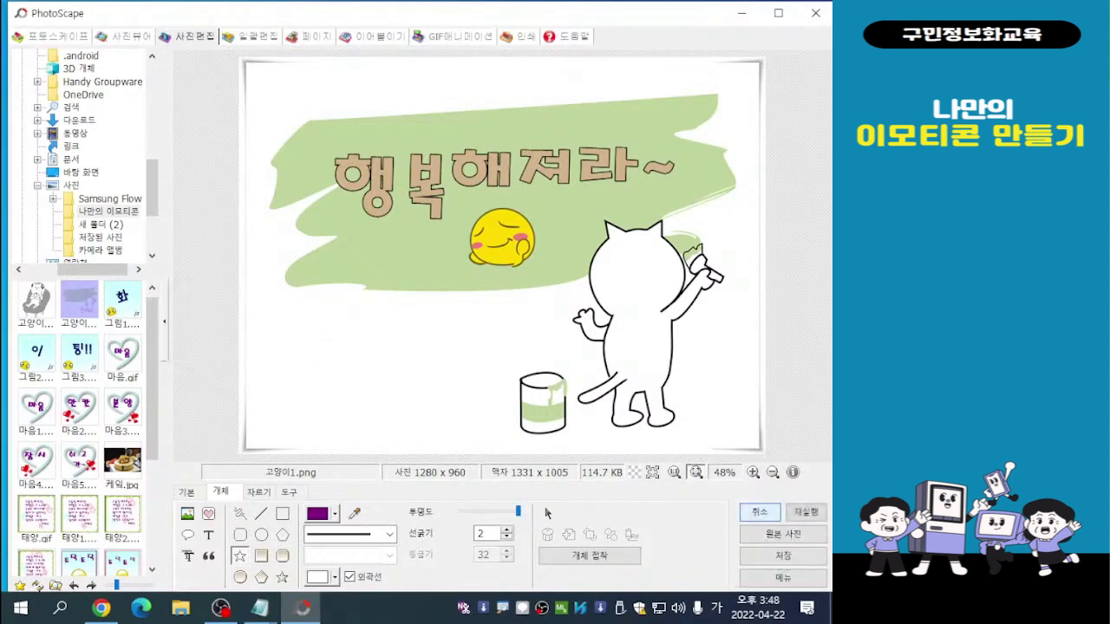
Set the line thickness to 5 and draw two purple star outlines side by side in the white area beside the paint can
left_click(507, 529)
left_click(506, 530)
left_click(507, 530)
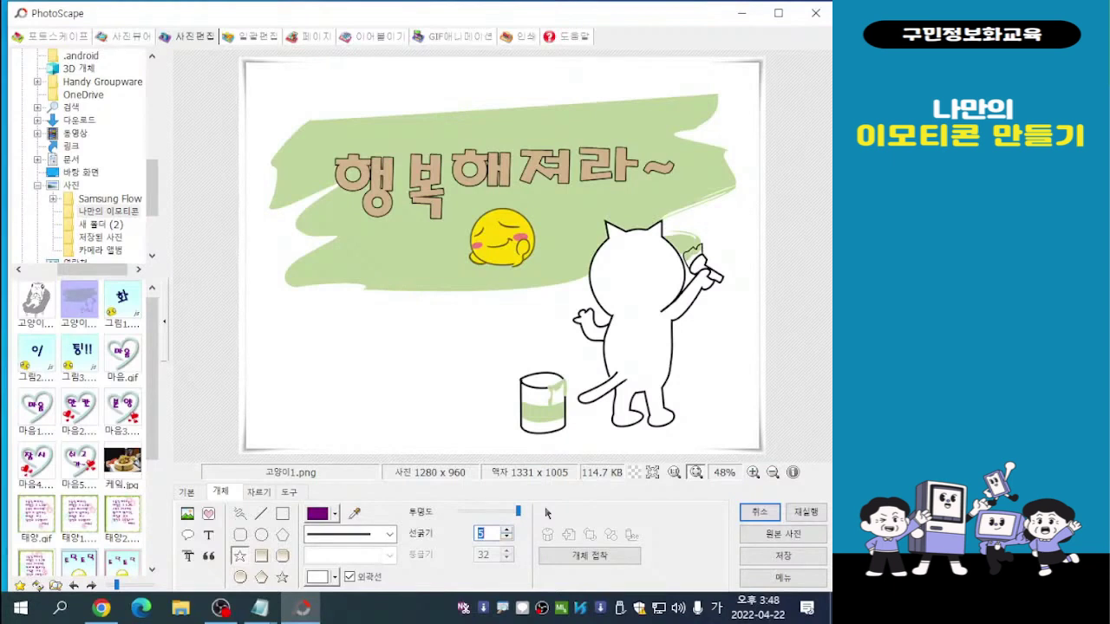
left_click_drag(300, 319, 376, 387)
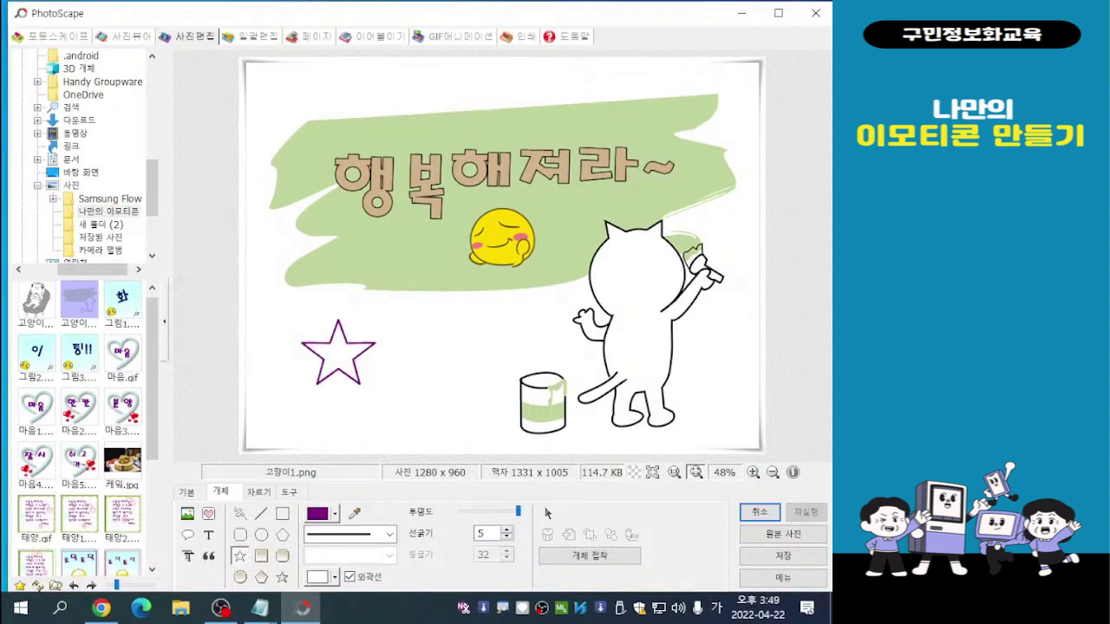
left_click_drag(389, 360, 482, 430)
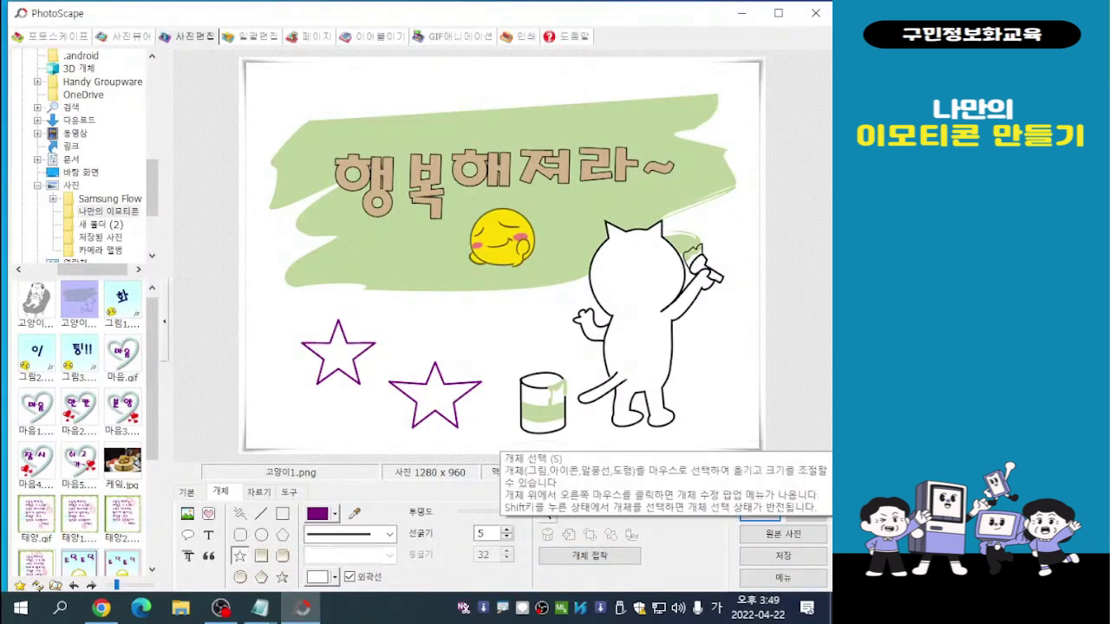
Rotate the larger star and move both stars together so that they overlap below the green paint
left_click(546, 514)
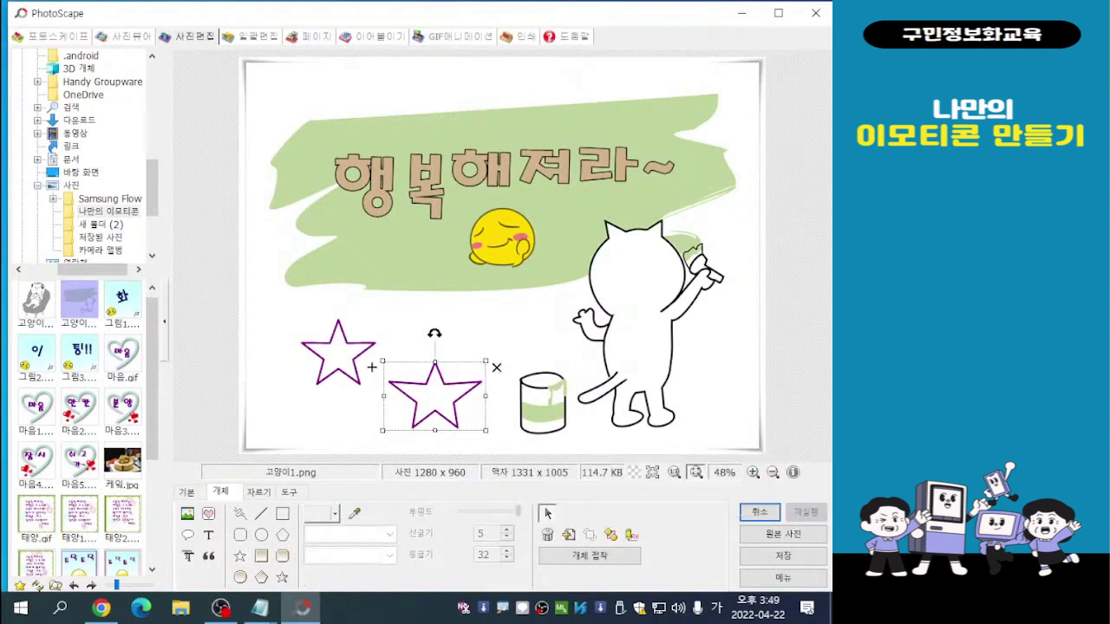
mouse_move(371, 367)
left_mouse_down()
mouse_move(375, 349)
mouse_move(370, 380)
mouse_move(338, 354)
mouse_move(367, 354)
mouse_move(356, 360)
left_mouse_up()
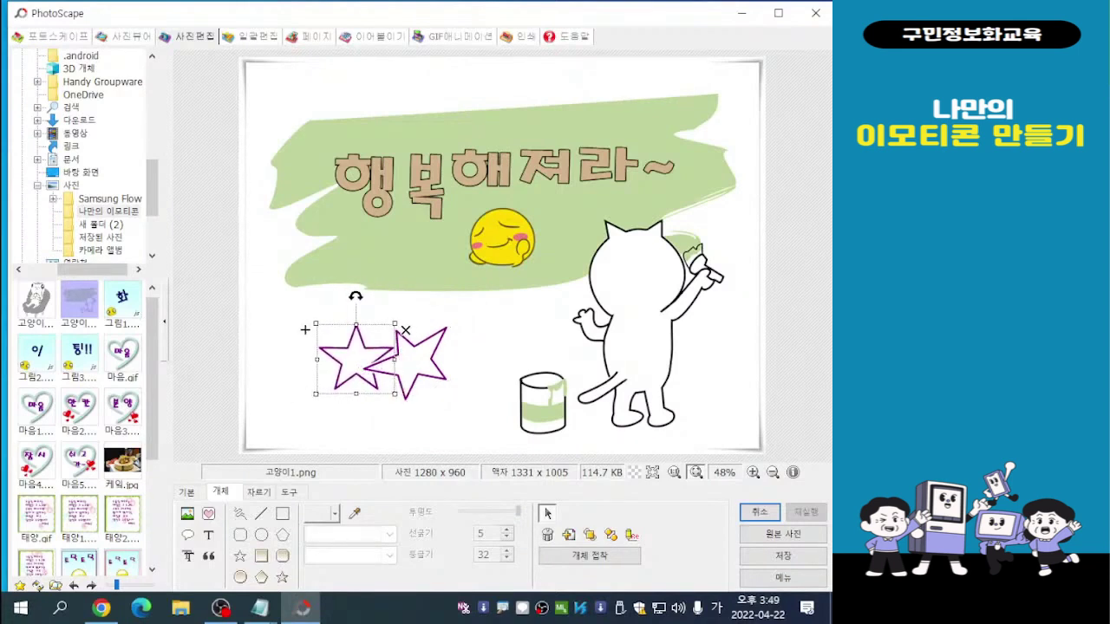
left_click(374, 422)
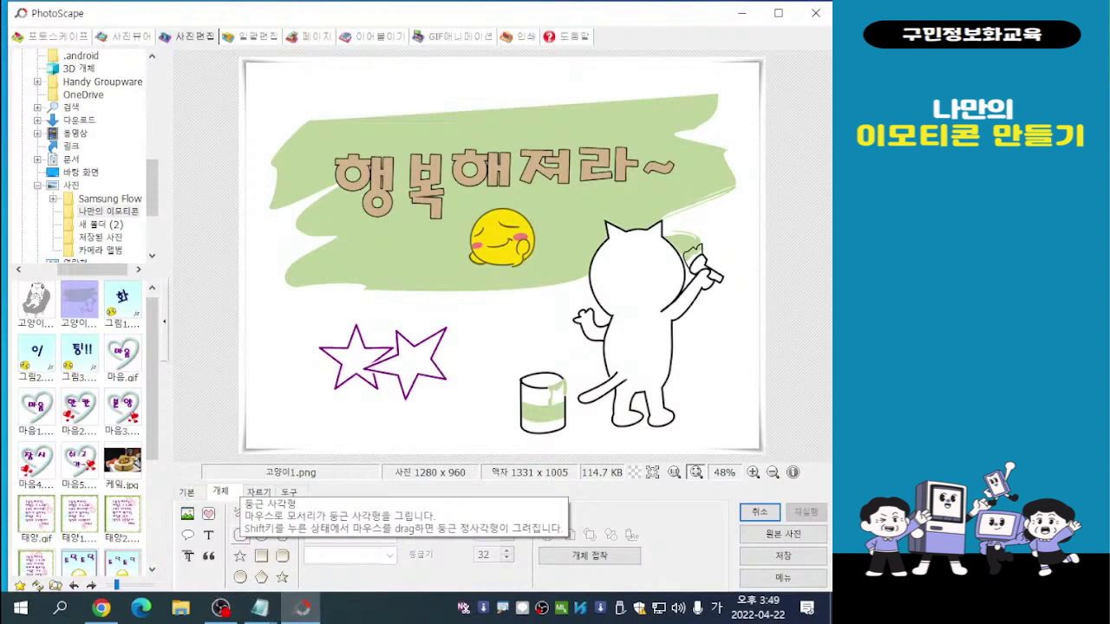
Draw a purple rounded rectangle around the whole picture, just inside the frame
left_click(241, 534)
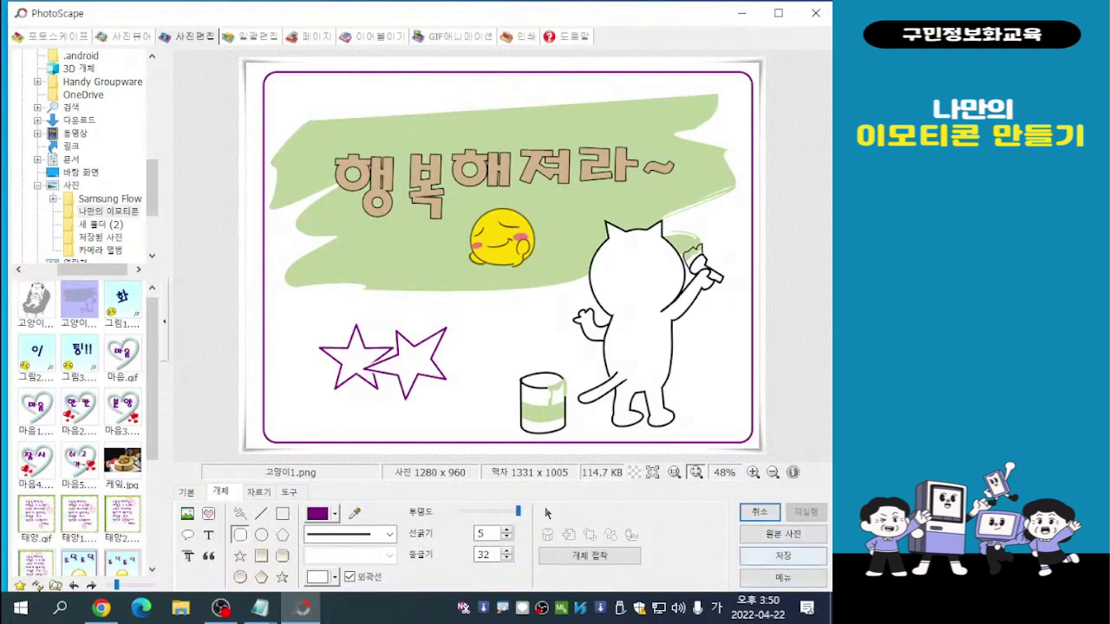
Save the picture under the new name 행복1 as a PNG in the 나만의 이모티콘 folder
key("ctrl+s")
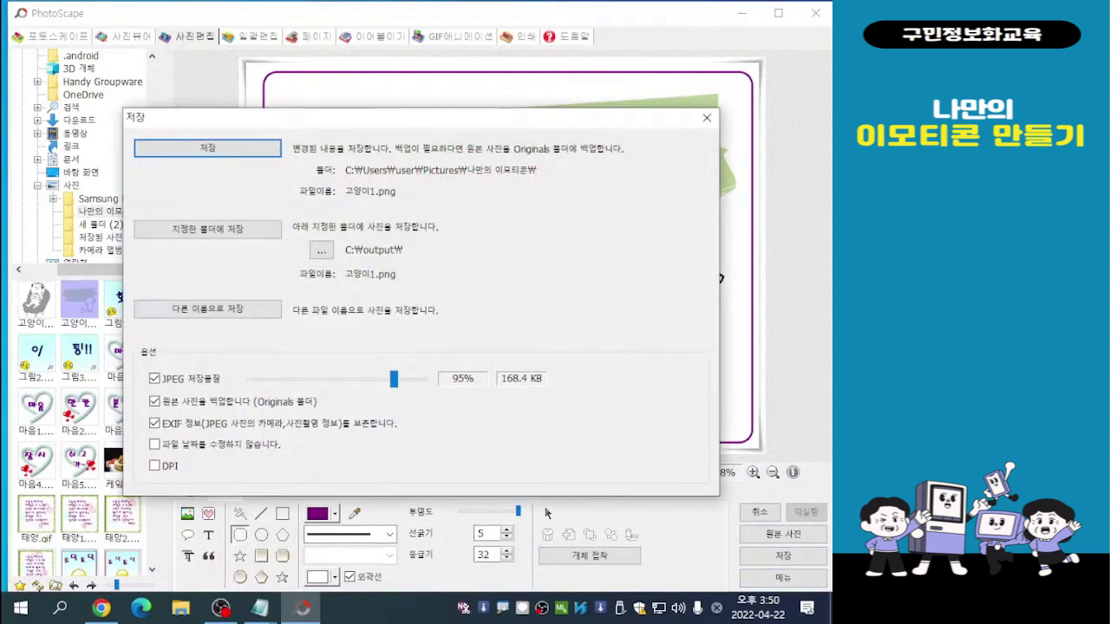
left_click(208, 309)
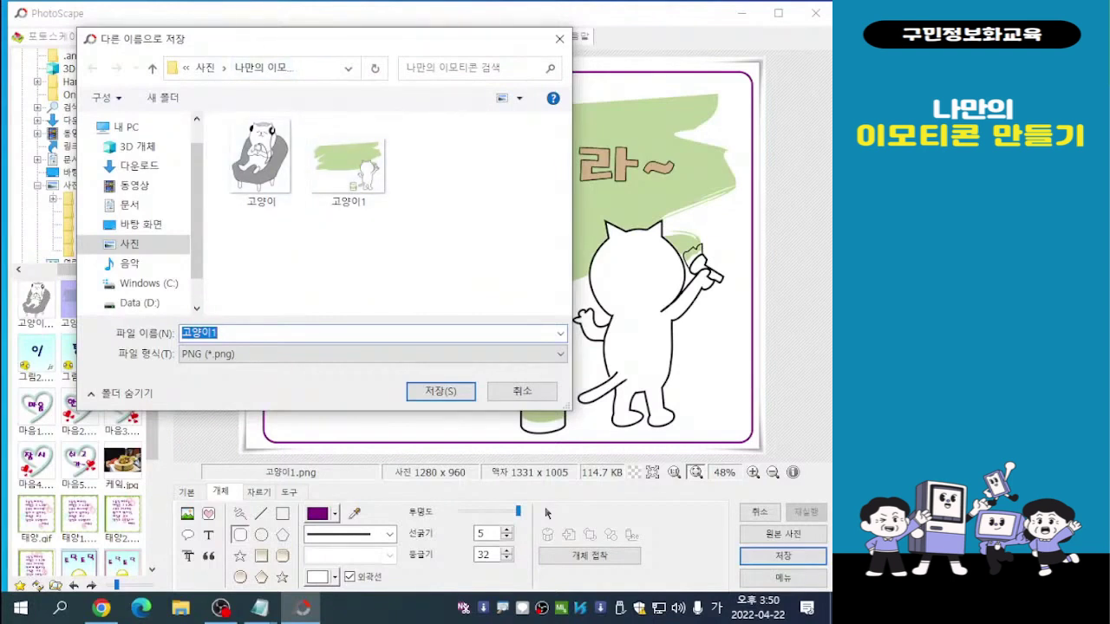
left_click(217, 333)
key("BackSpace")
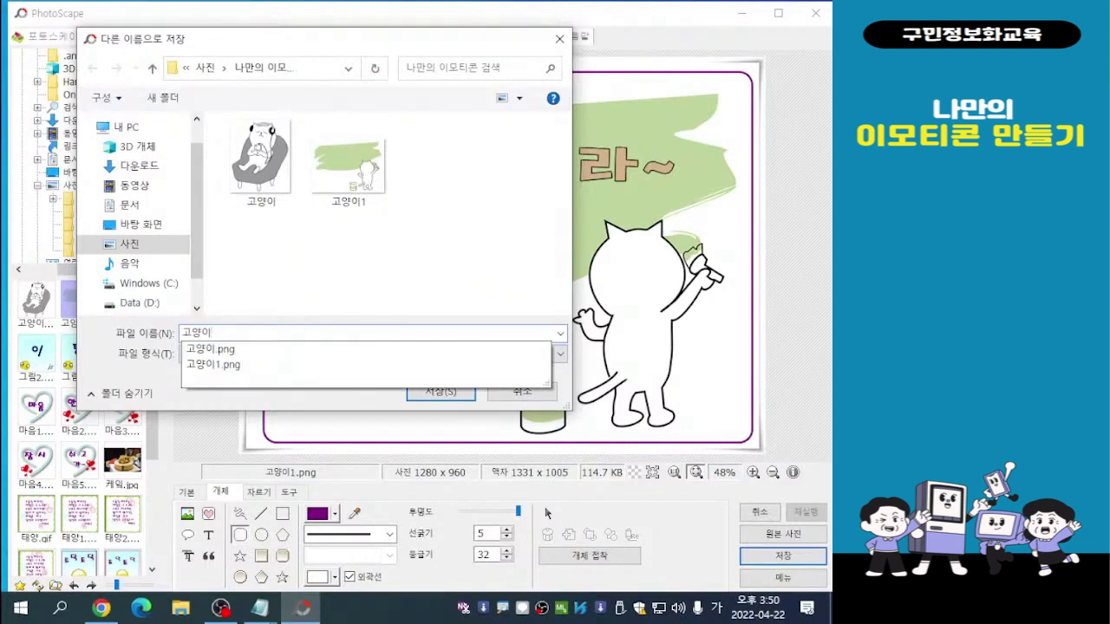
key("BackSpace")
key("BackSpace")
key("BackSpace")
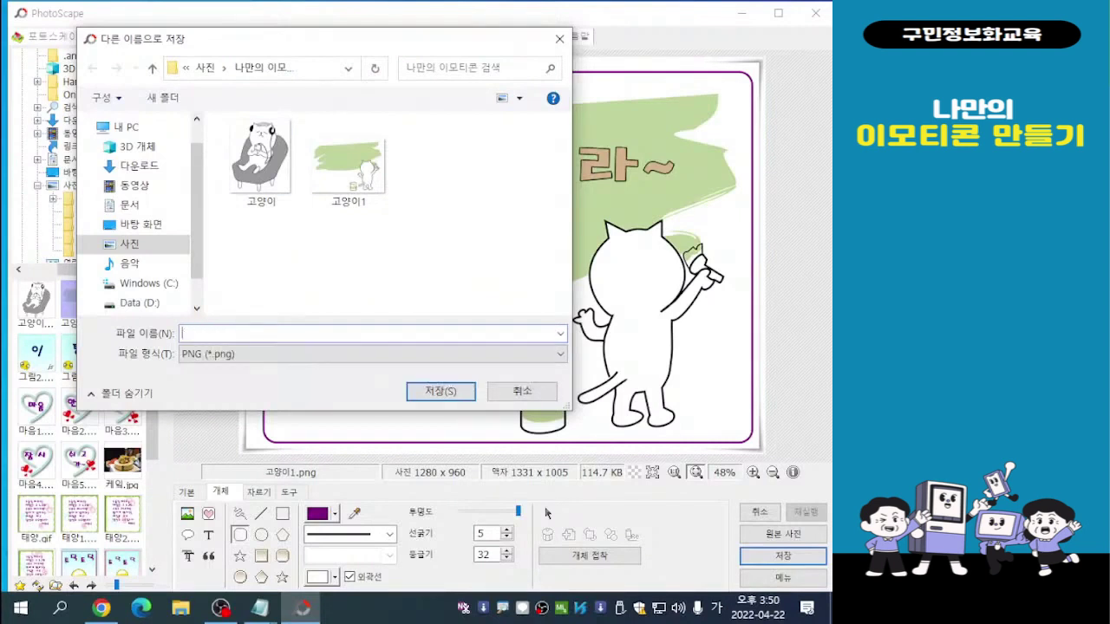
type("행ㅂ")
key("BackSpace")
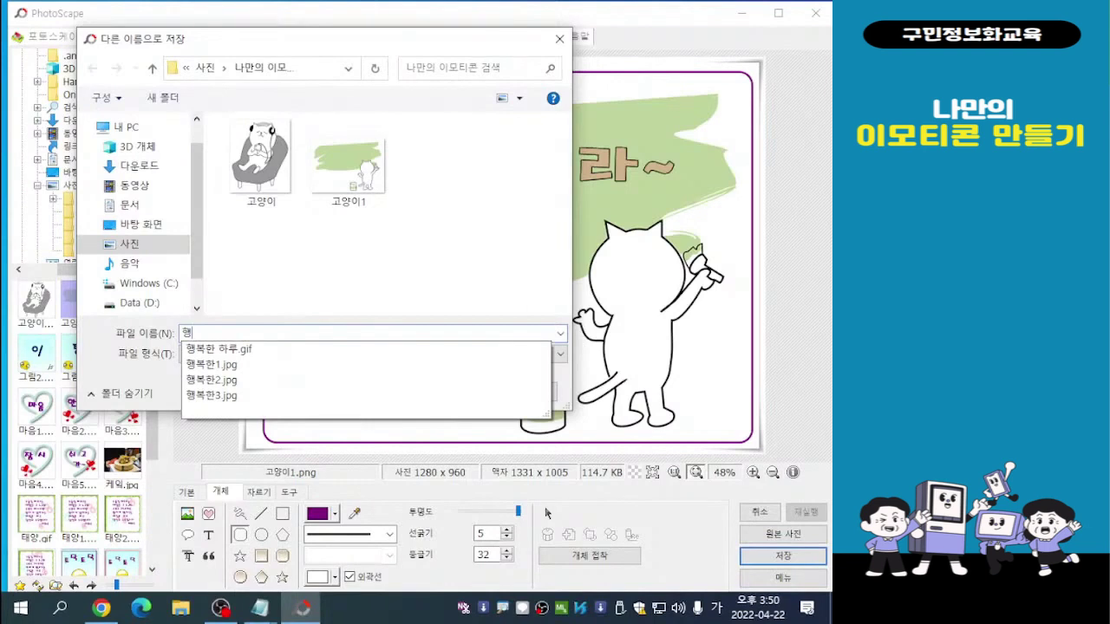
type("ㅂㅗㄱ1")
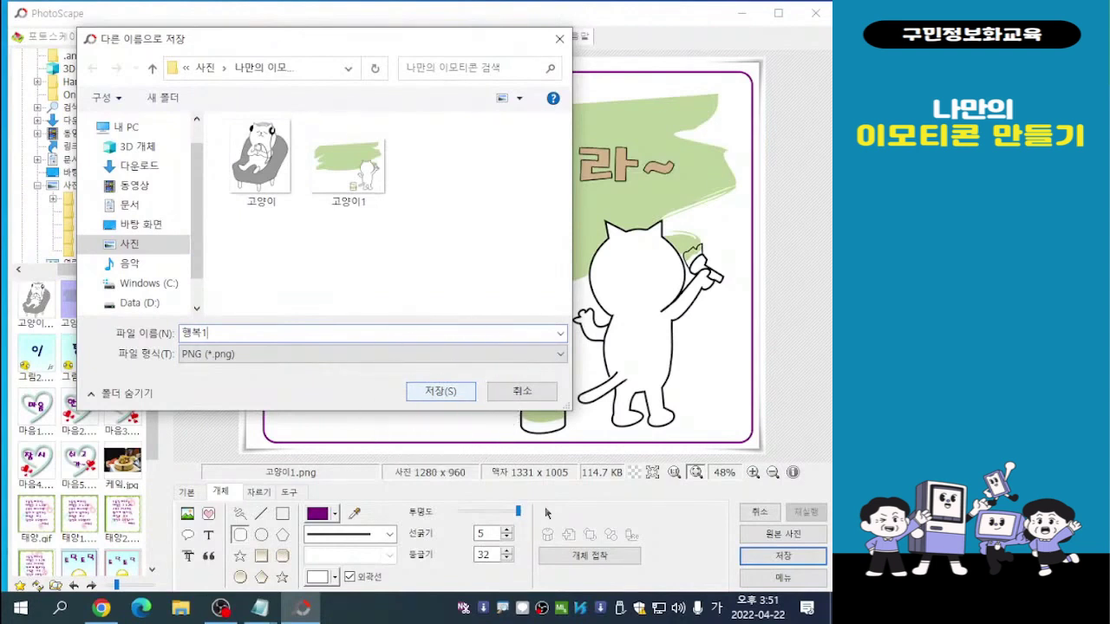
key("Return")
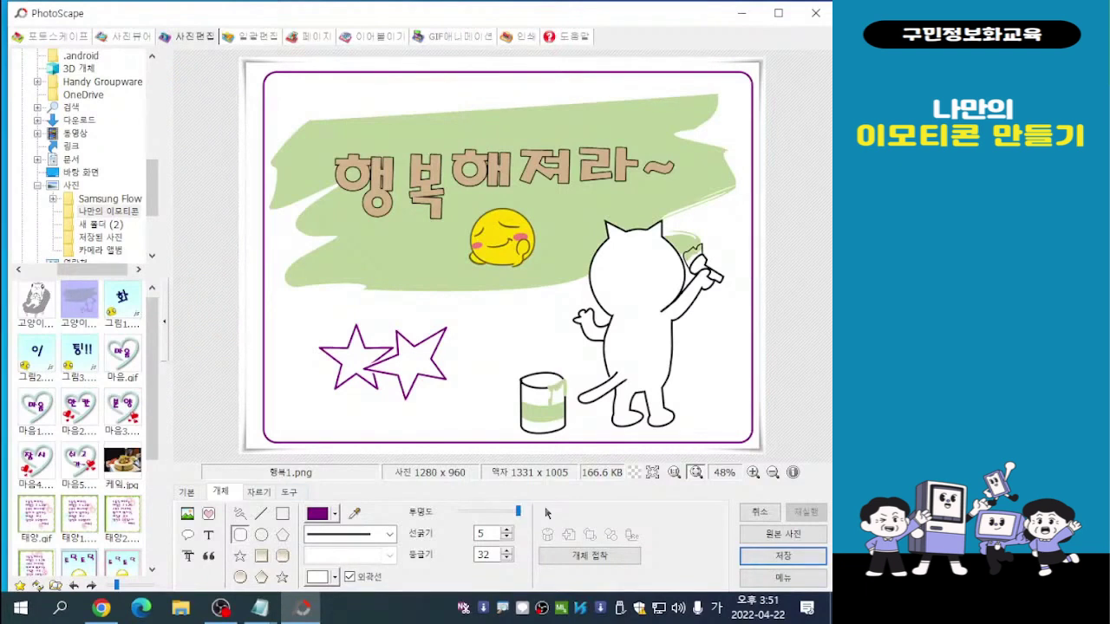
Delete the 행복해져라~ text and the yellow face icon from the painting cat picture
left_click(208, 535)
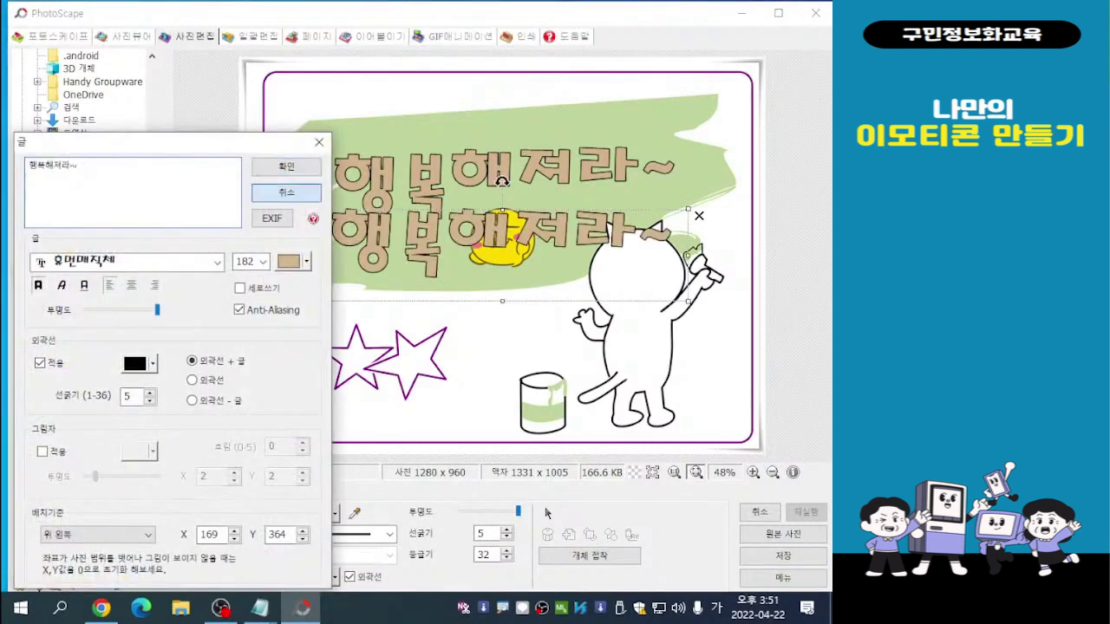
key("Escape")
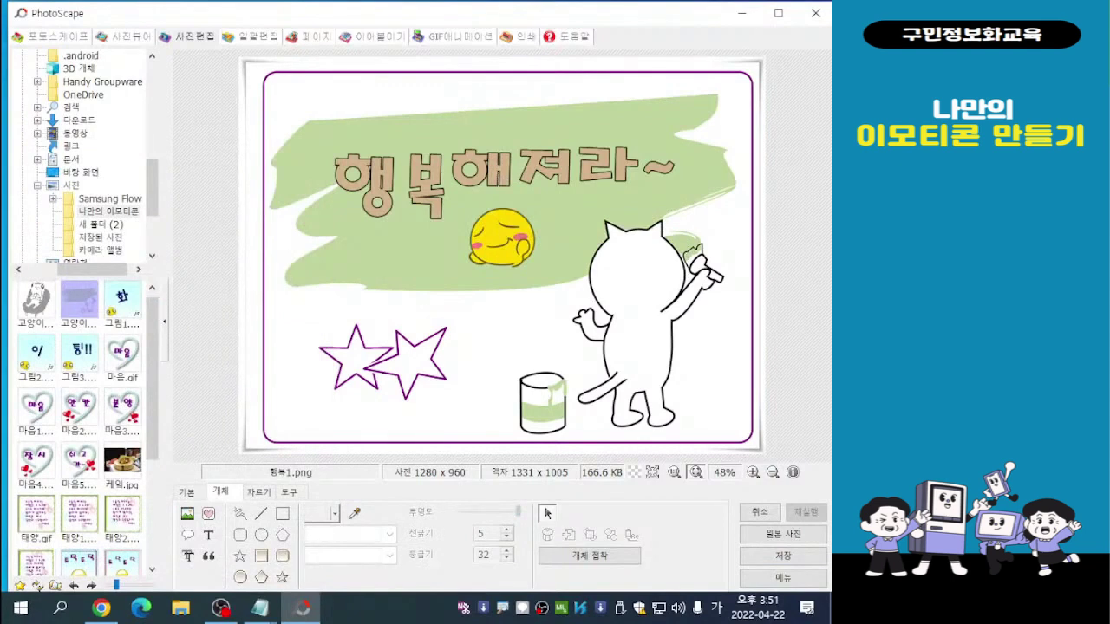
left_click(507, 113)
left_click(507, 174)
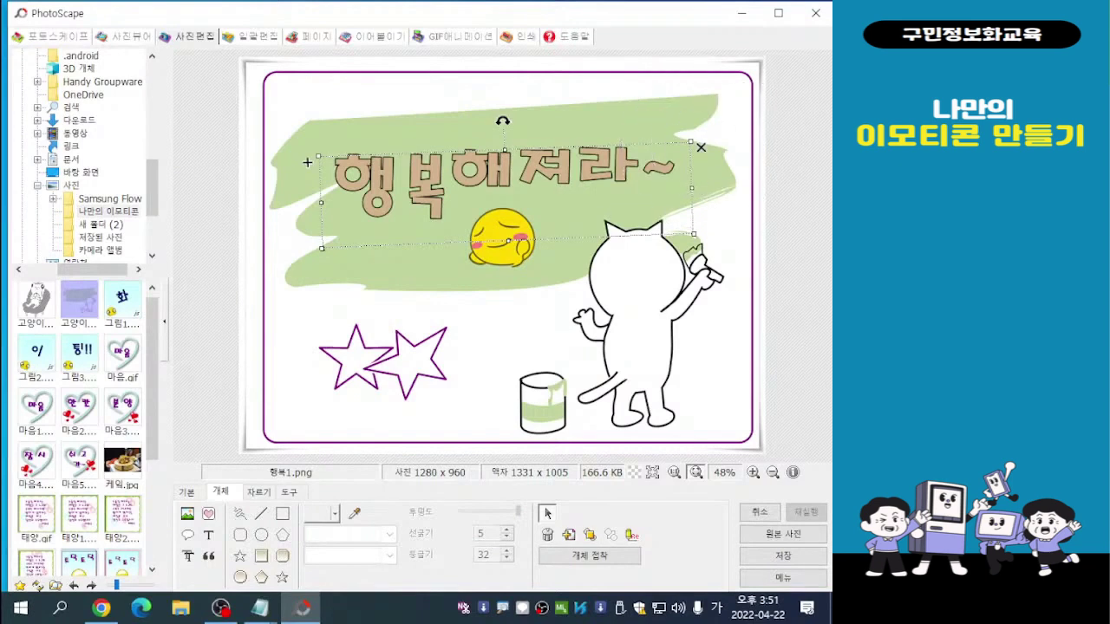
key("Delete")
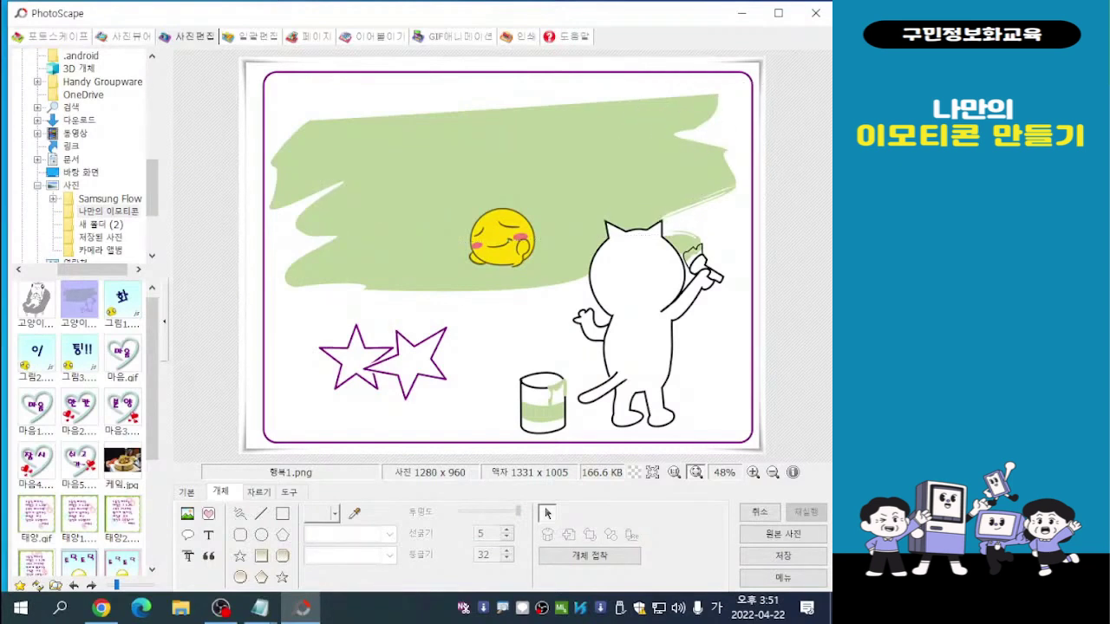
left_click(546, 513)
left_click(546, 513)
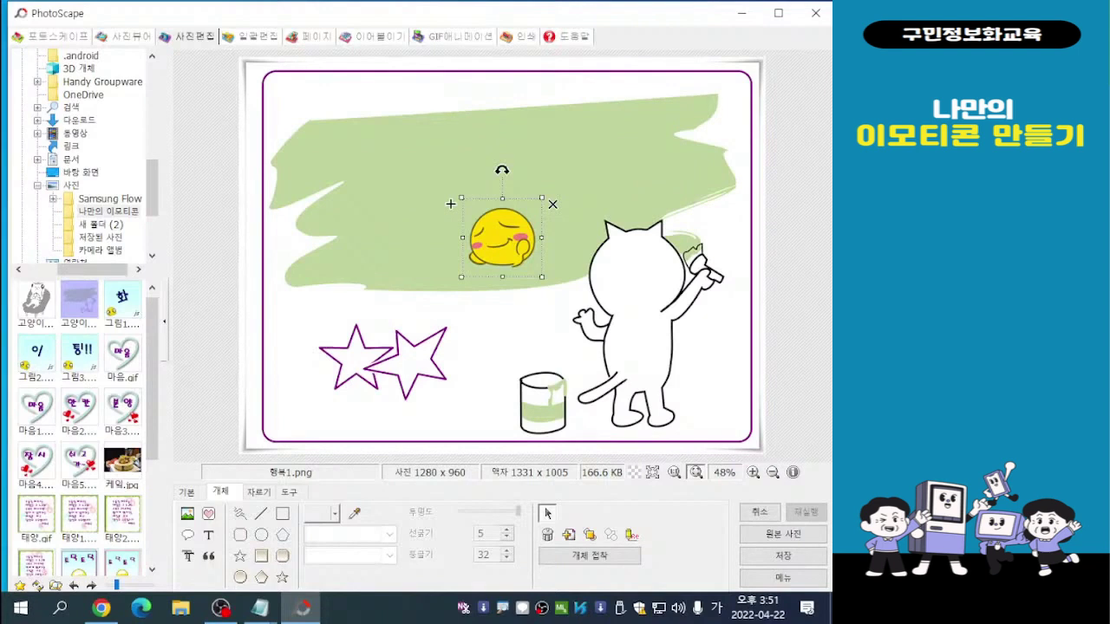
key("Delete")
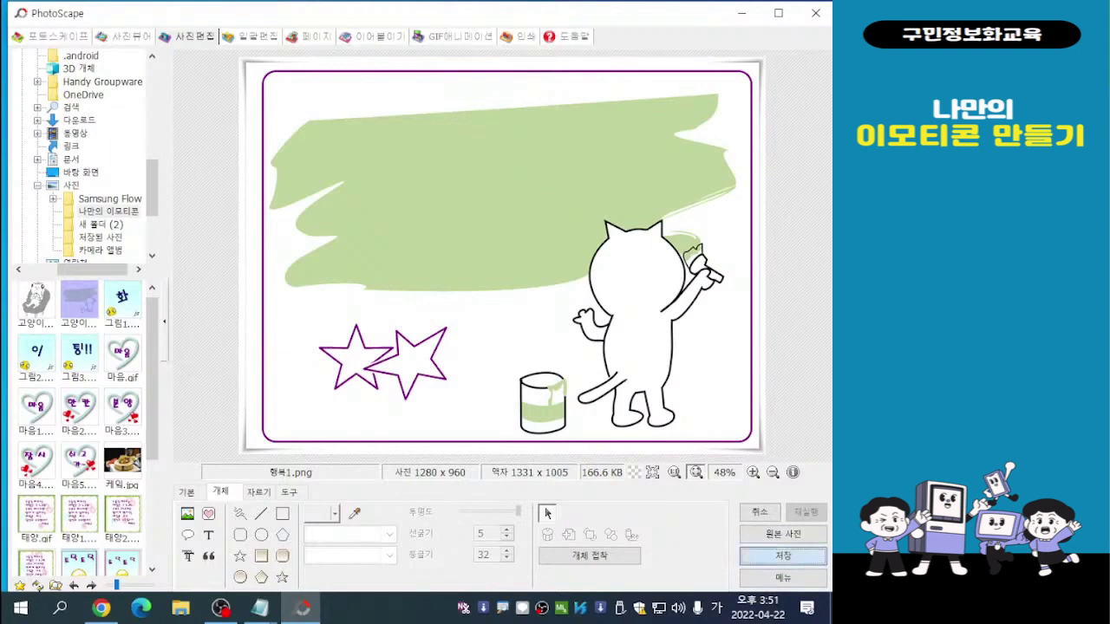
Save the picture under the new name 행복2 as a PNG in the 나만의 이모티콘 folder
left_click(782, 555)
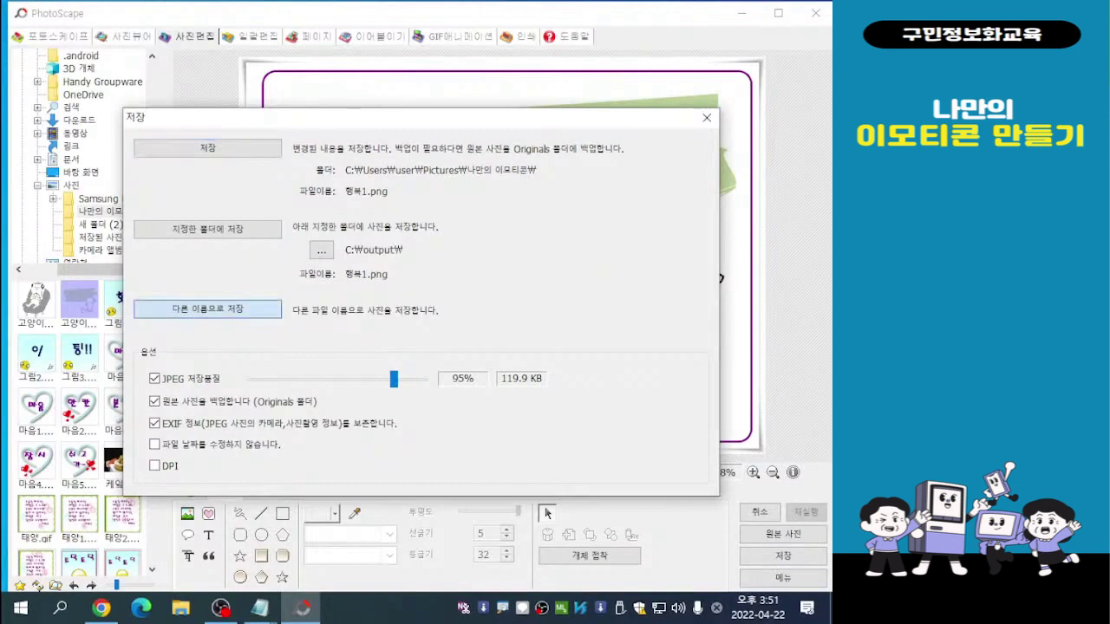
key("Return")
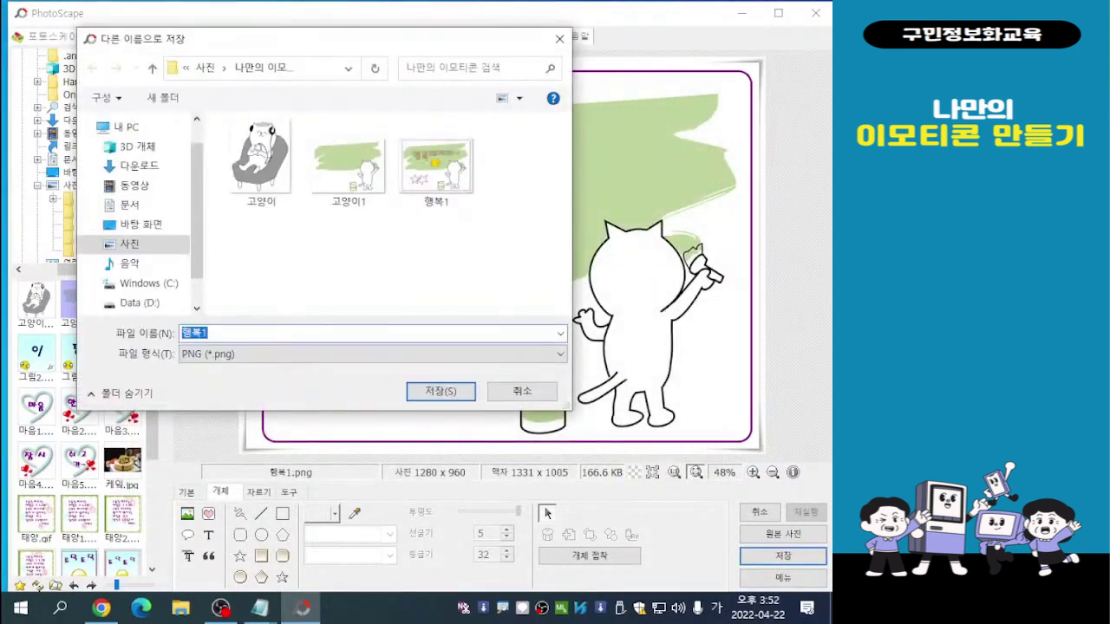
left_click(208, 333)
key("BackSpace")
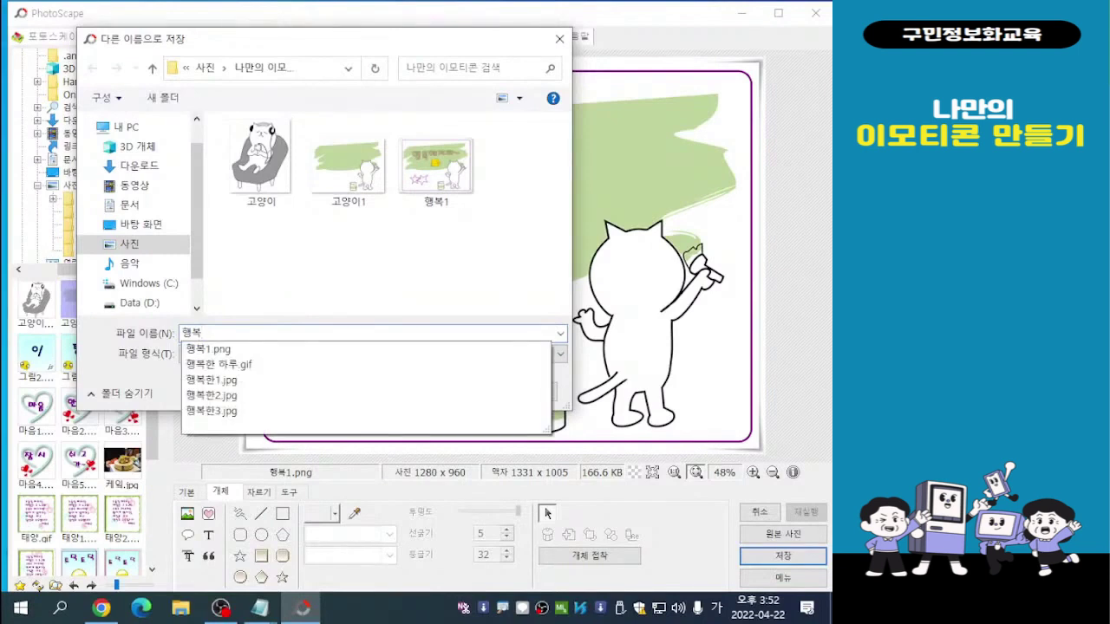
type("2")
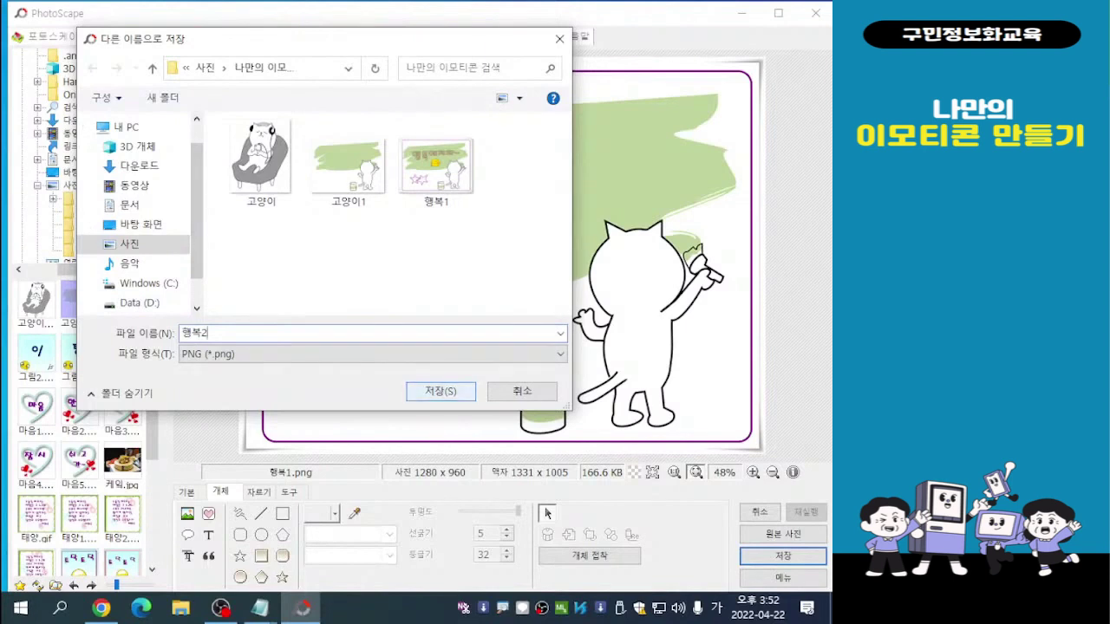
left_click(440, 391)
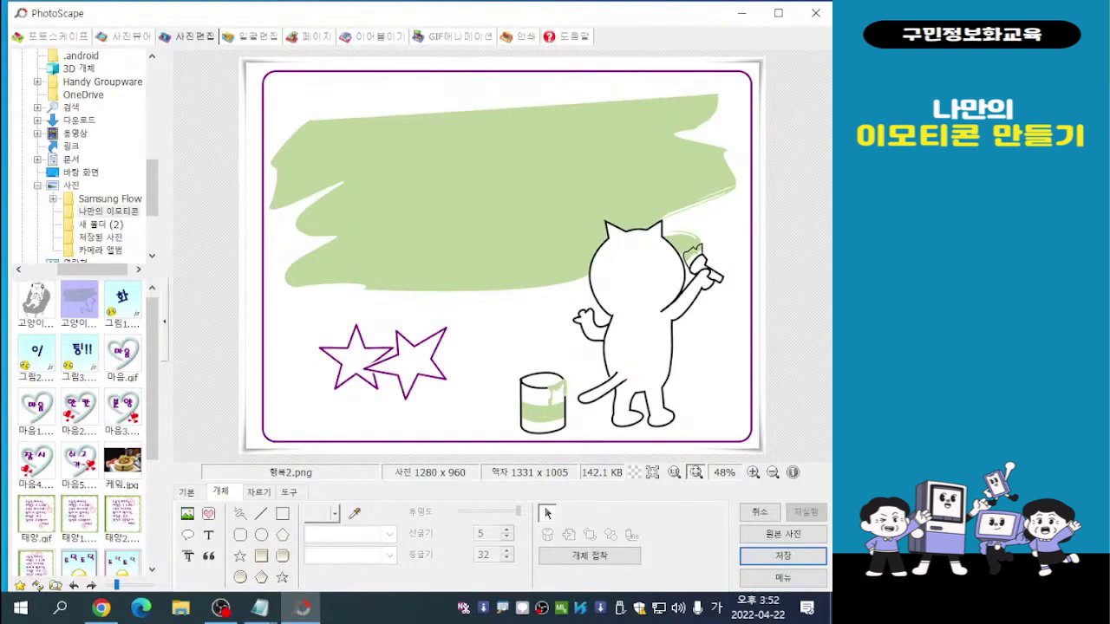
Go to the GIF animation editor and remove all the birthday cake frames from its list
left_click(454, 36)
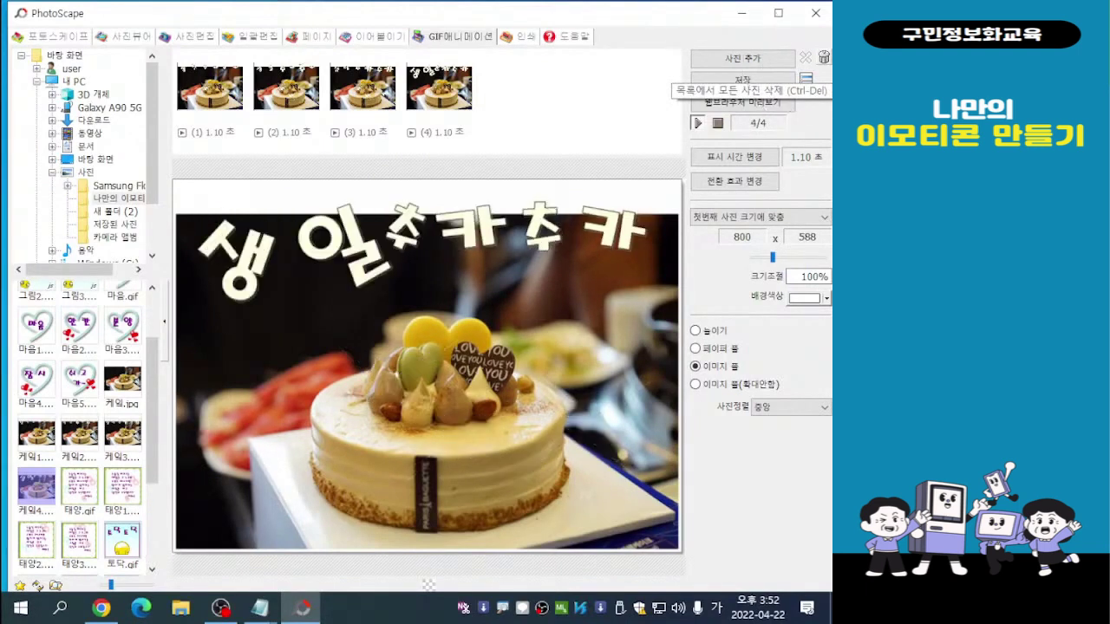
left_click(823, 57)
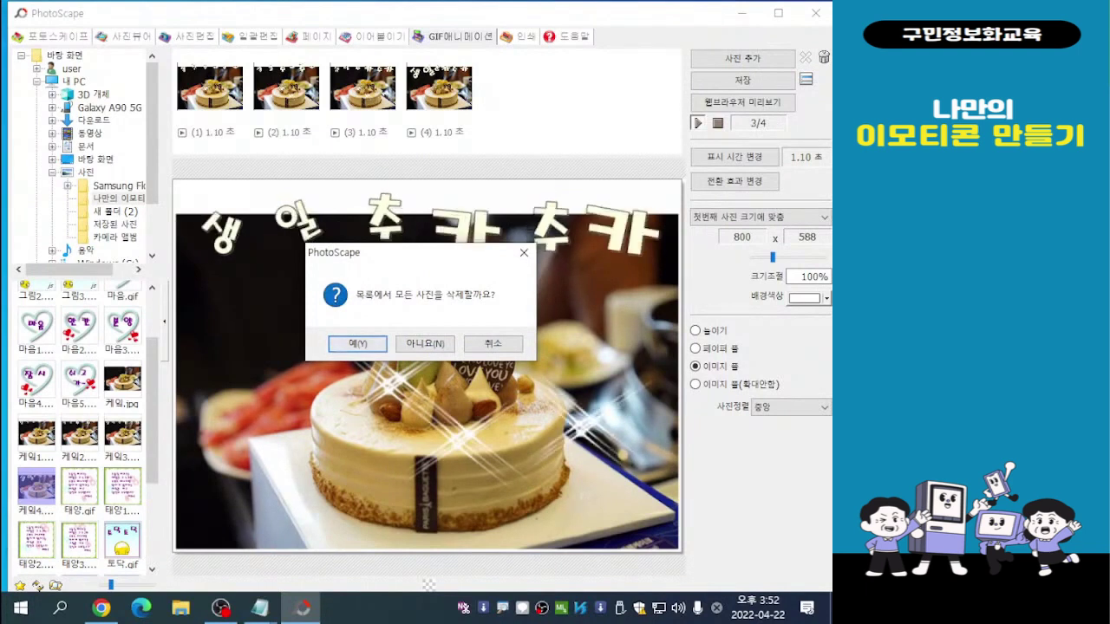
left_click(357, 343)
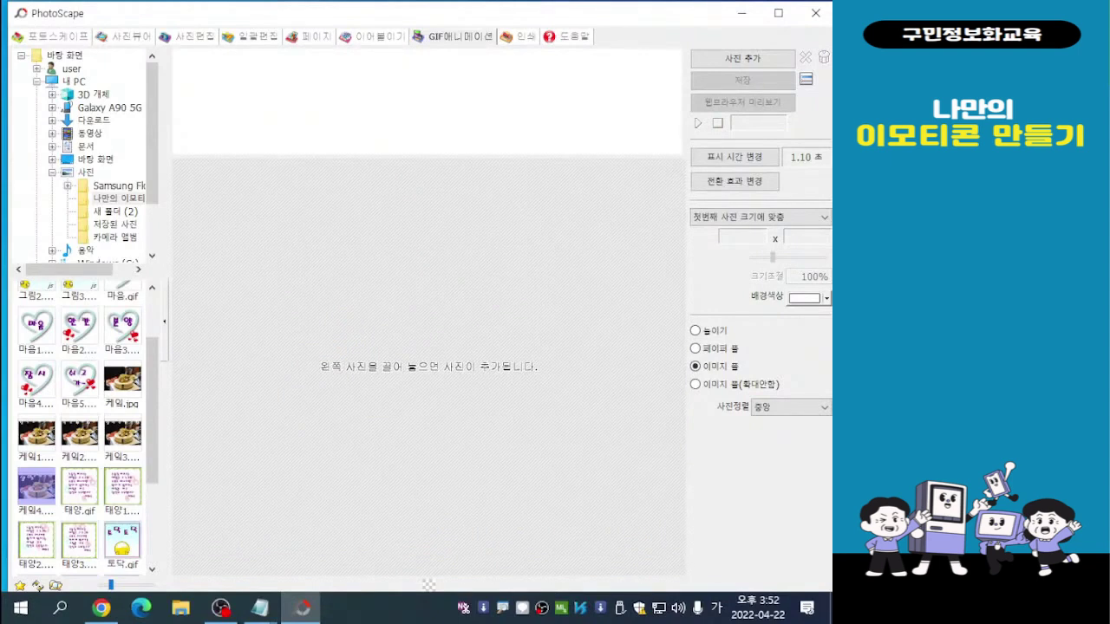
Refresh the 나만의 이모티콘 folder's thumbnails and add 행복1 and 행복2 as the animation frames
left_click(37, 585)
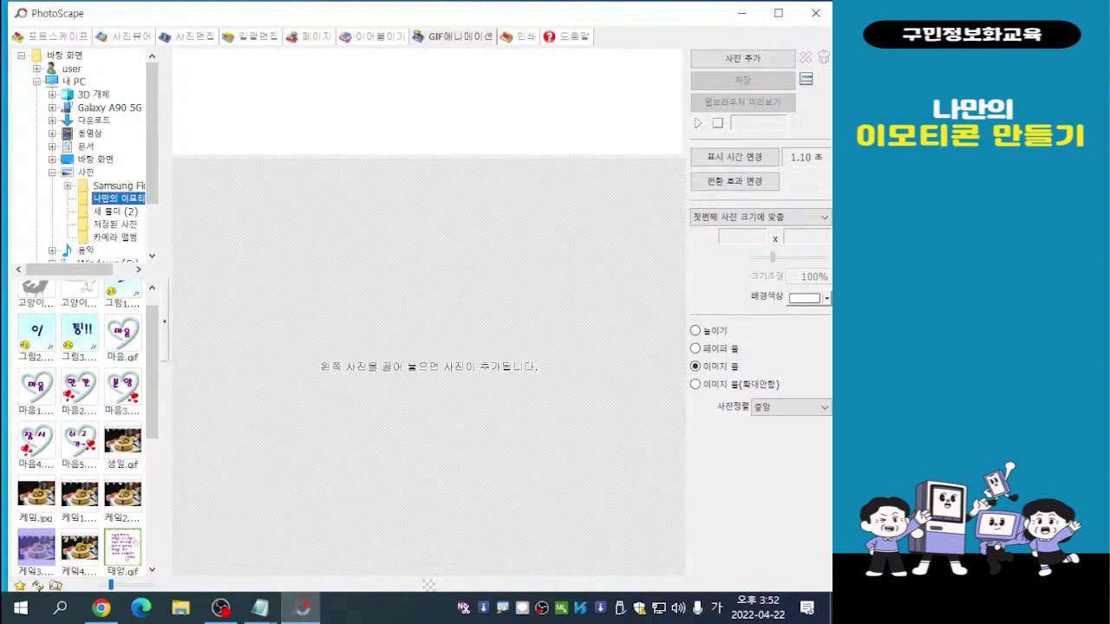
left_click_drag(152, 371, 152, 495)
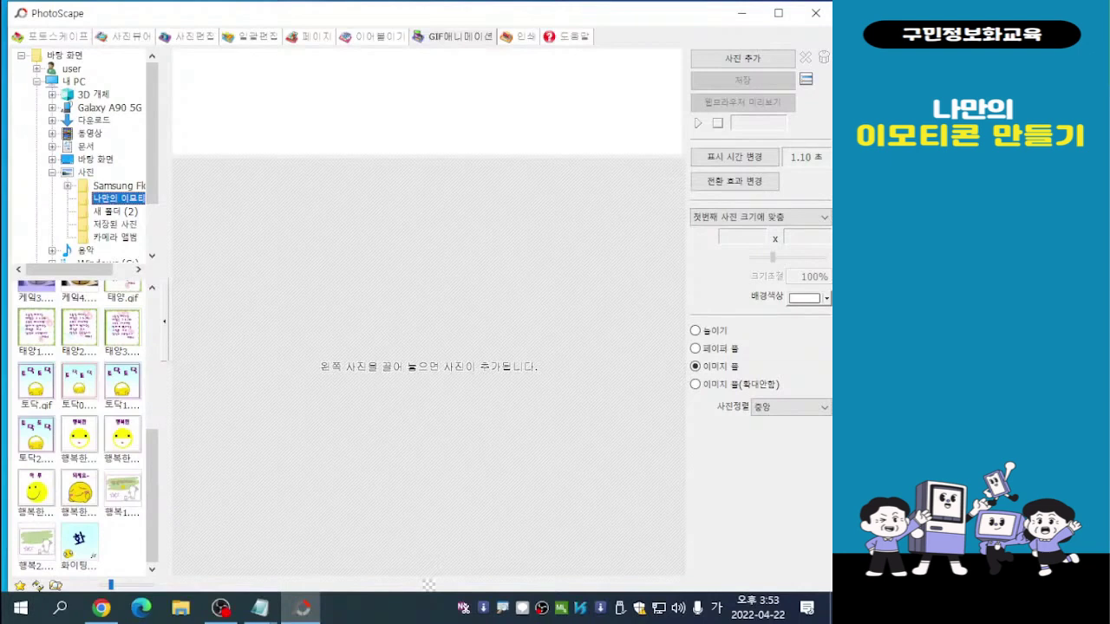
left_click(122, 488)
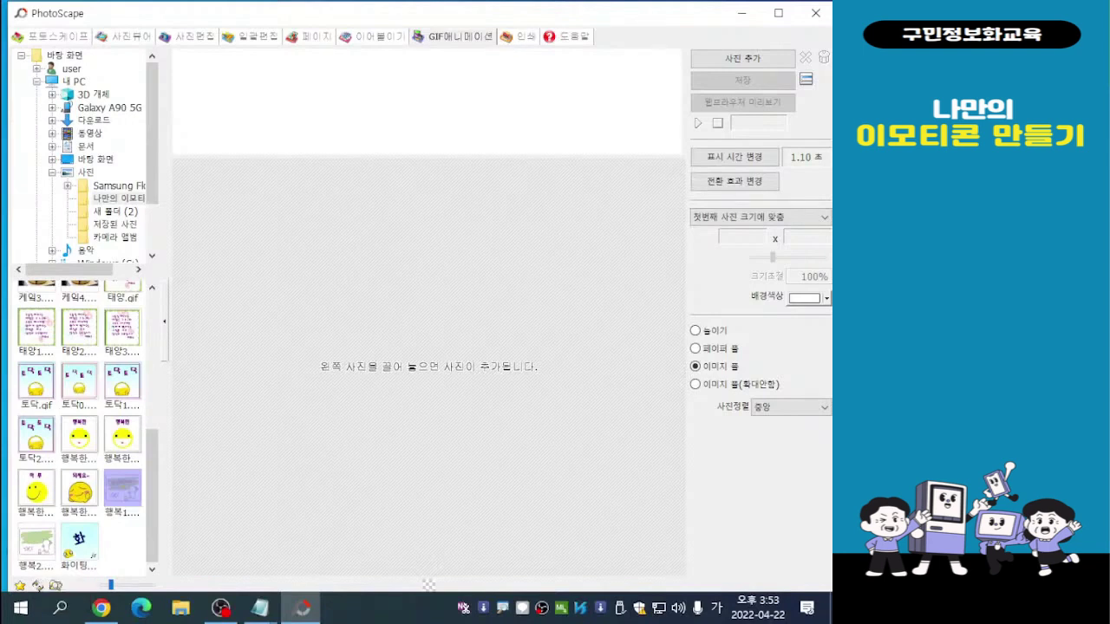
left_click(37, 541, "ctrl")
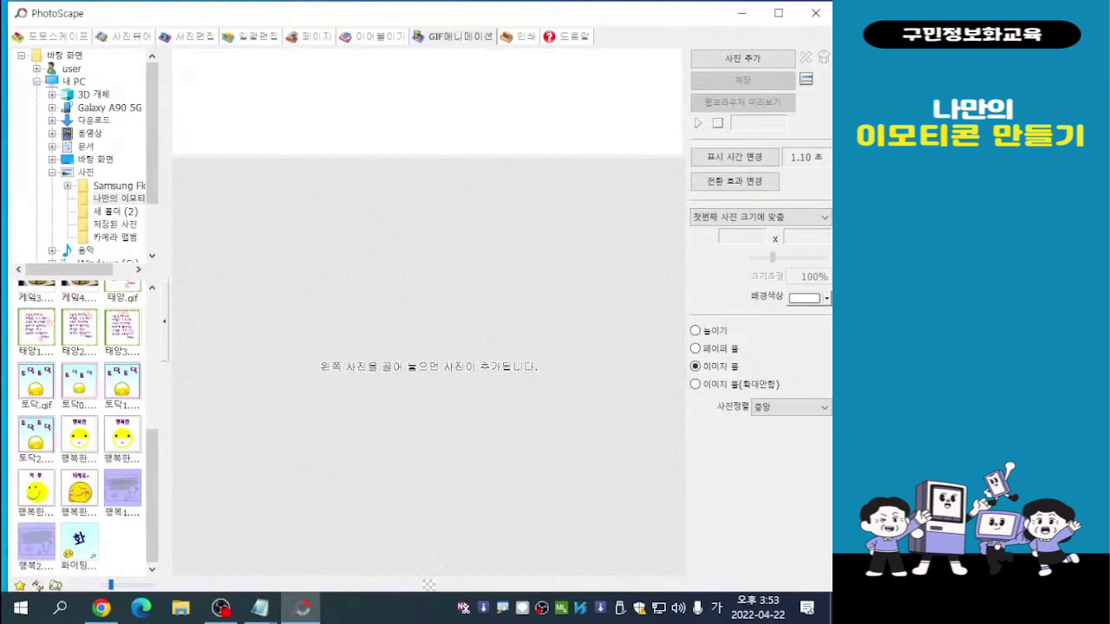
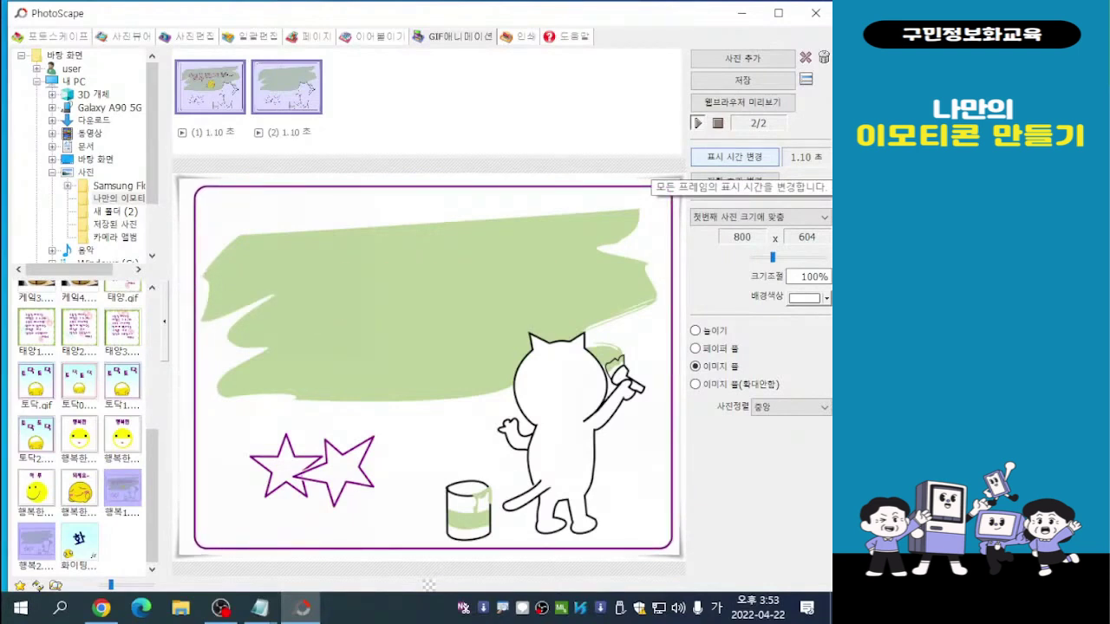
Set the display time of all frames to 90 (hundredths of a second)
left_click(734, 157)
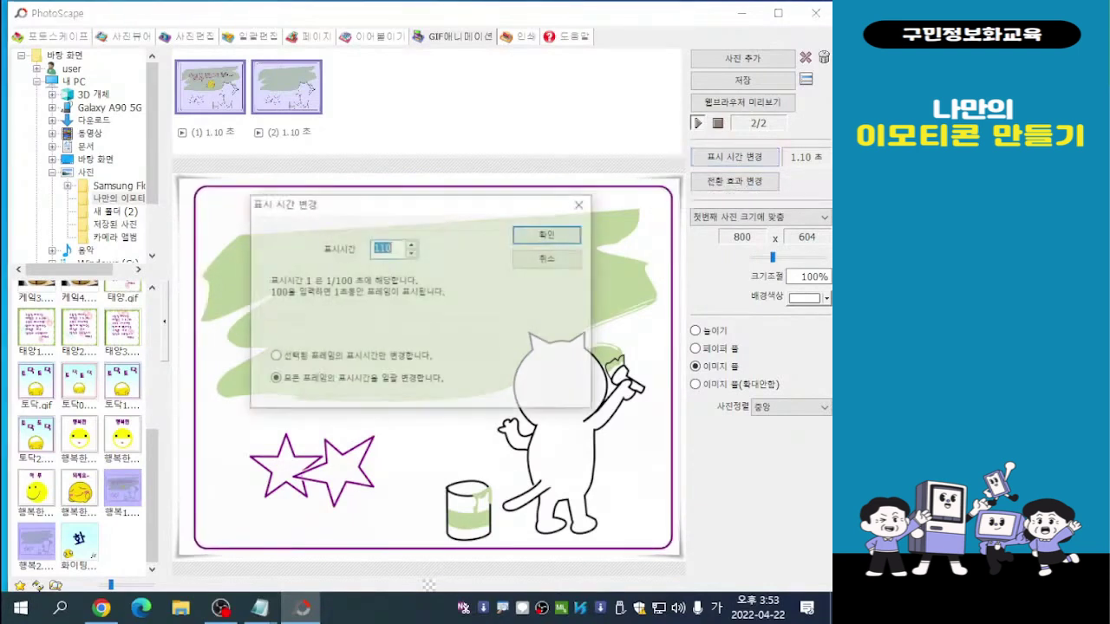
left_click_drag(433, 204, 652, 40)
left_click(590, 81)
double_click(588, 81)
type("90")
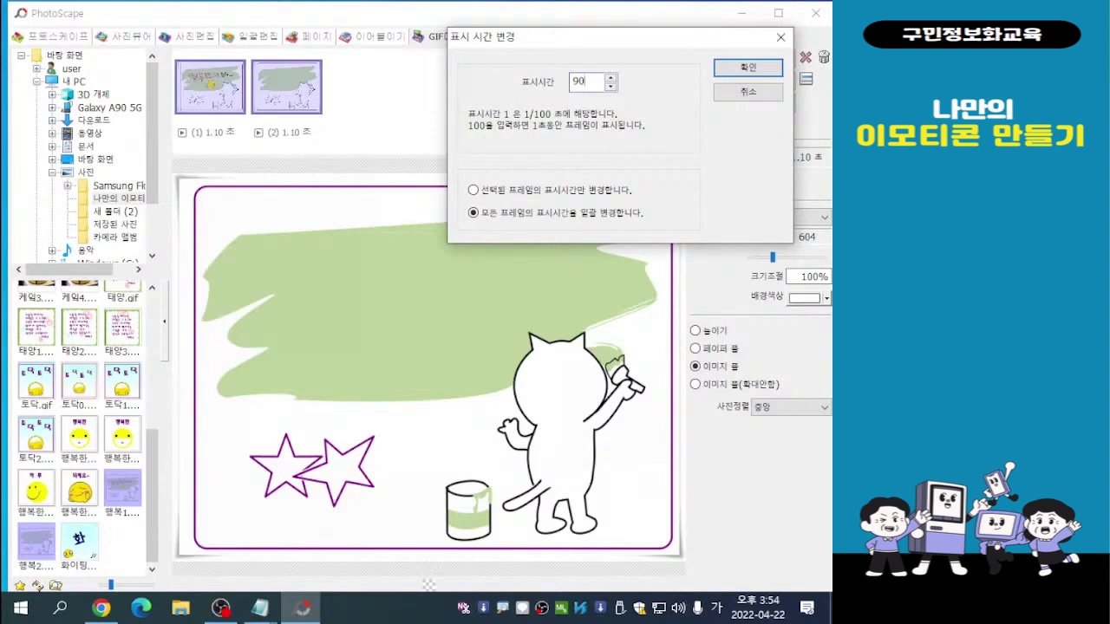
key("Return")
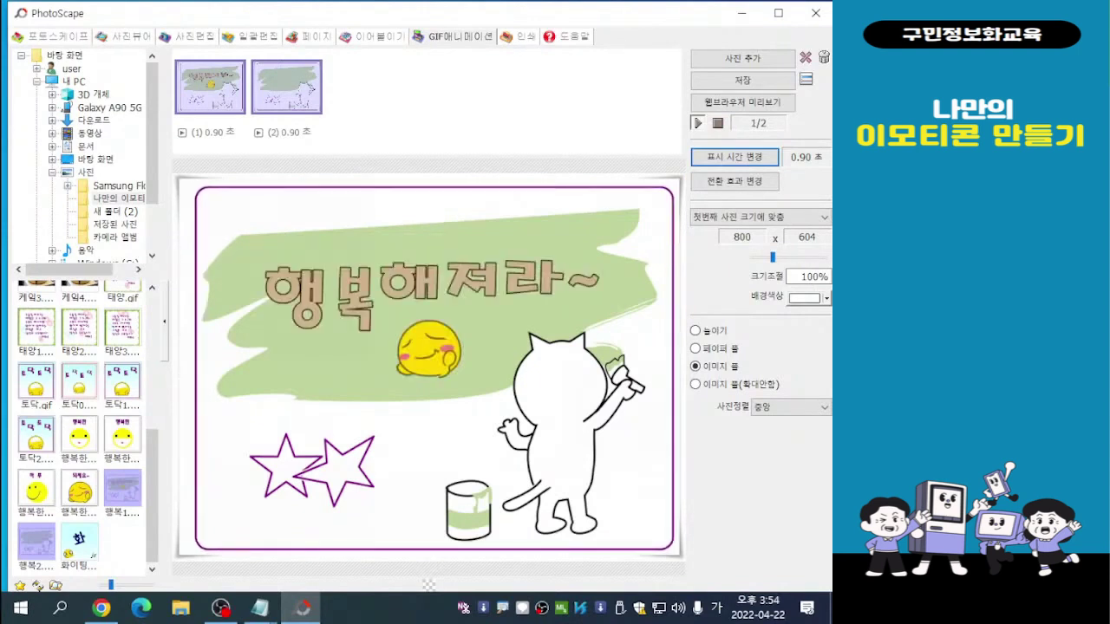
left_click(735, 157)
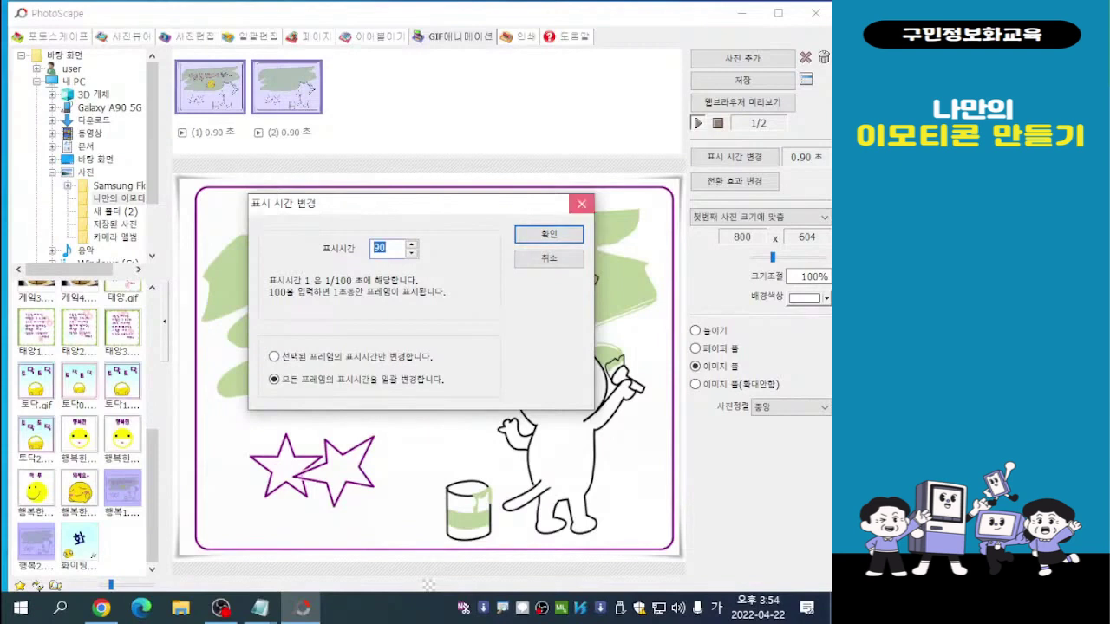
key("Return")
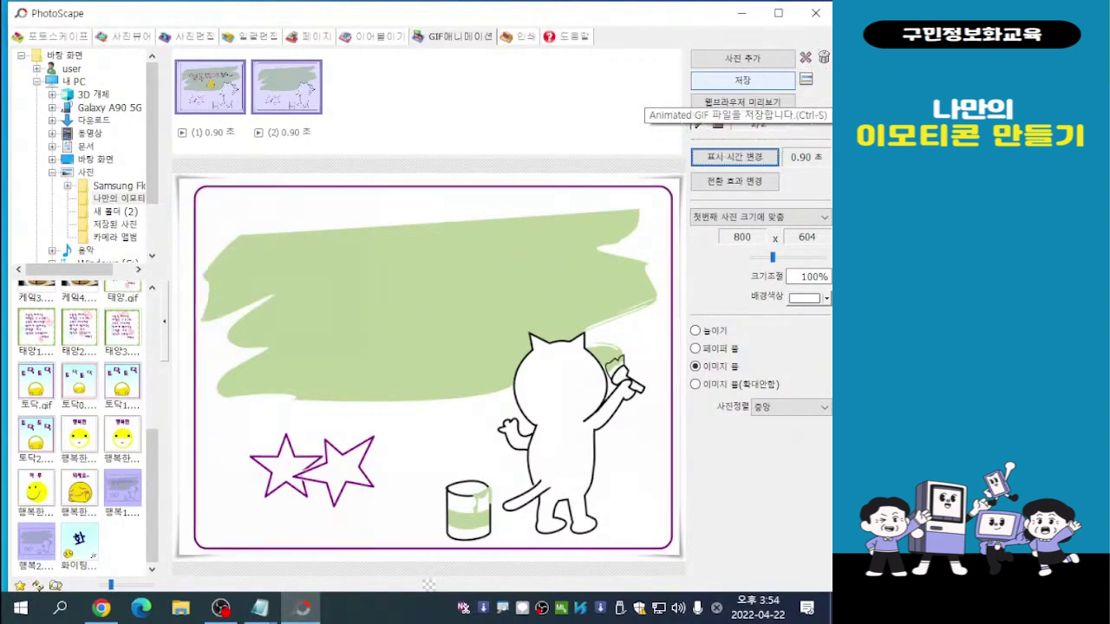
Save the animation as a GIF named 행복 in the 나만의 이모티콘 folder, keeping the 800 x 604 canvas
left_click(744, 83)
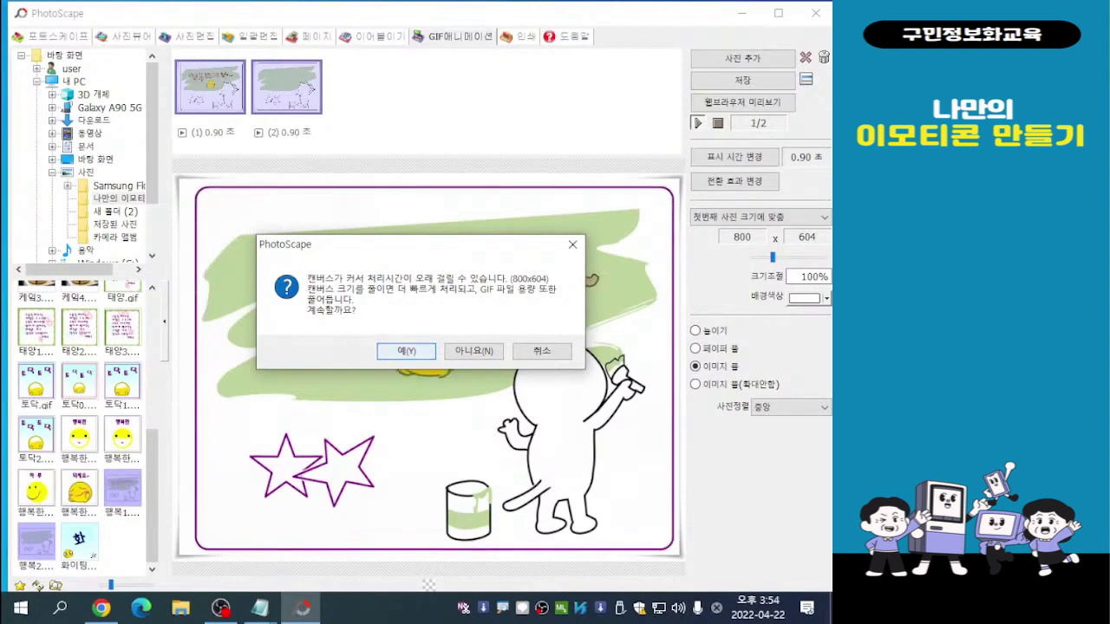
key("Return")
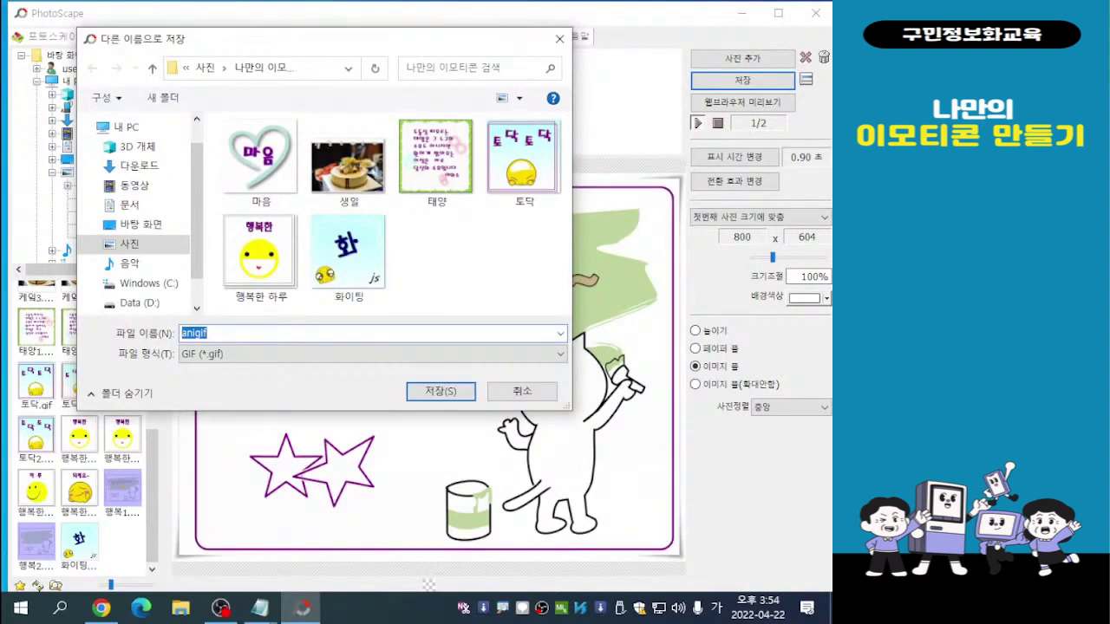
left_click_drag(363, 38, 390, 49)
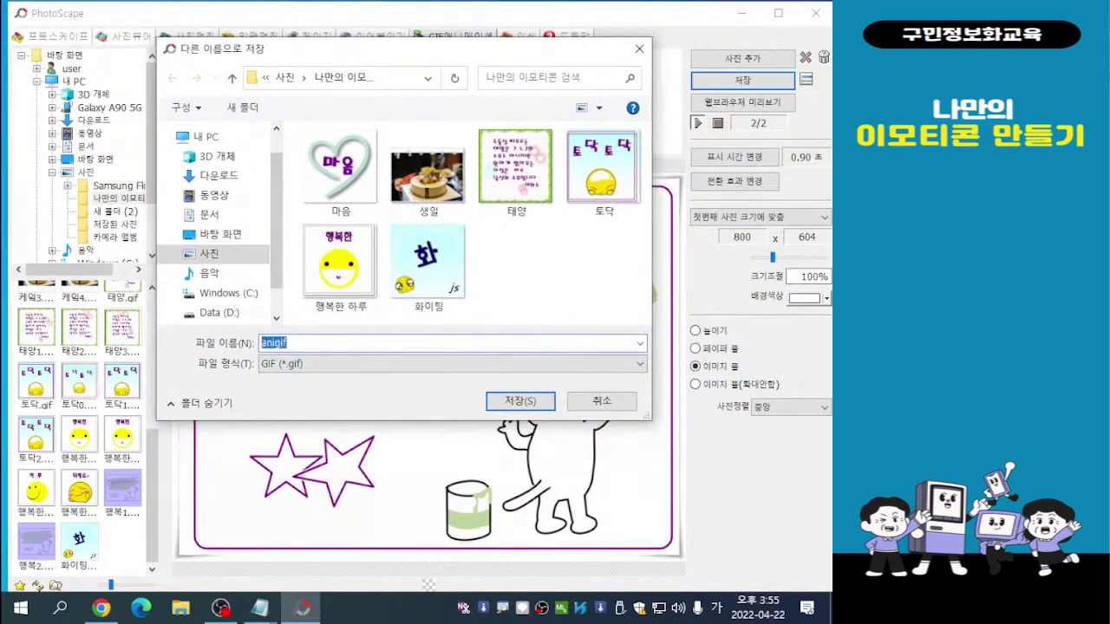
type("행복")
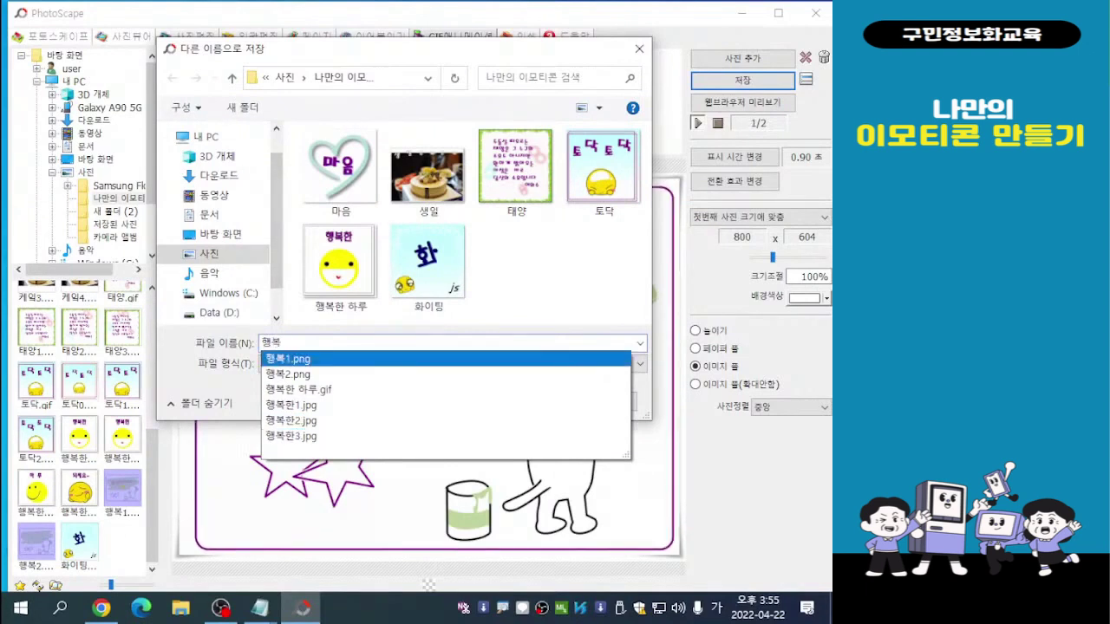
key("Return")
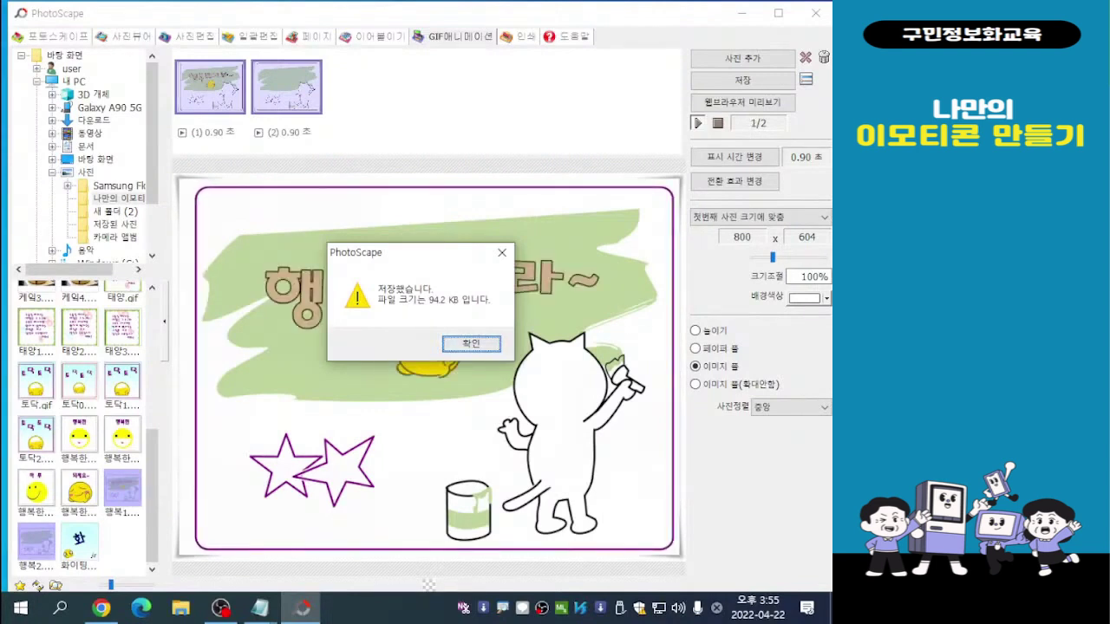
key("Return")
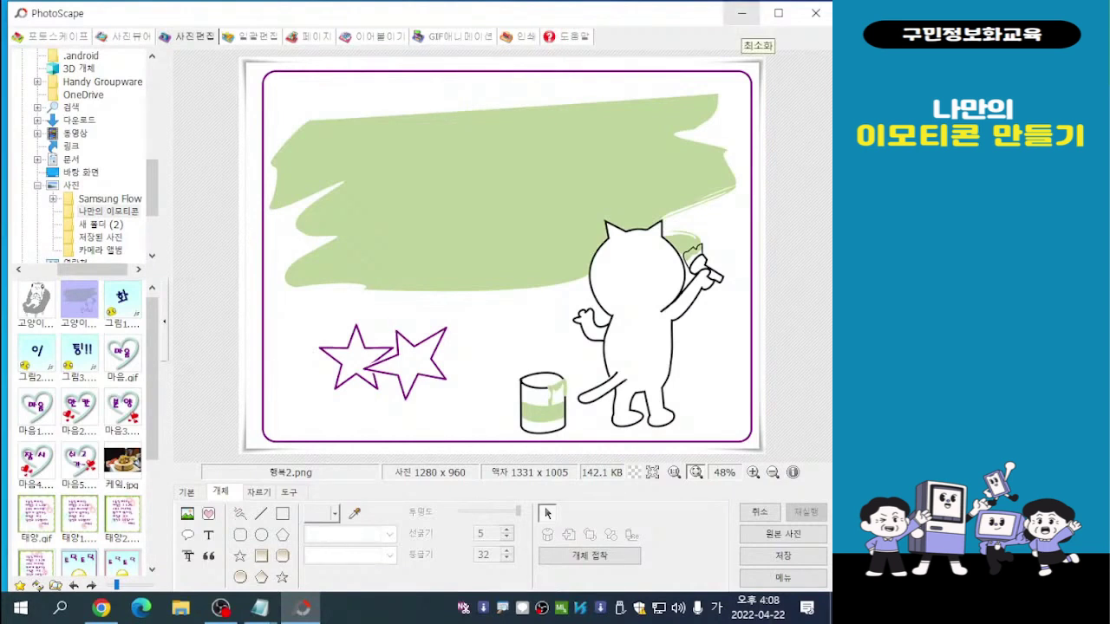
Minimize the photo editor, search the web for "vlrtkkqpdl" in Microsoft Edge and open the Pixabay home page
left_click(742, 14)
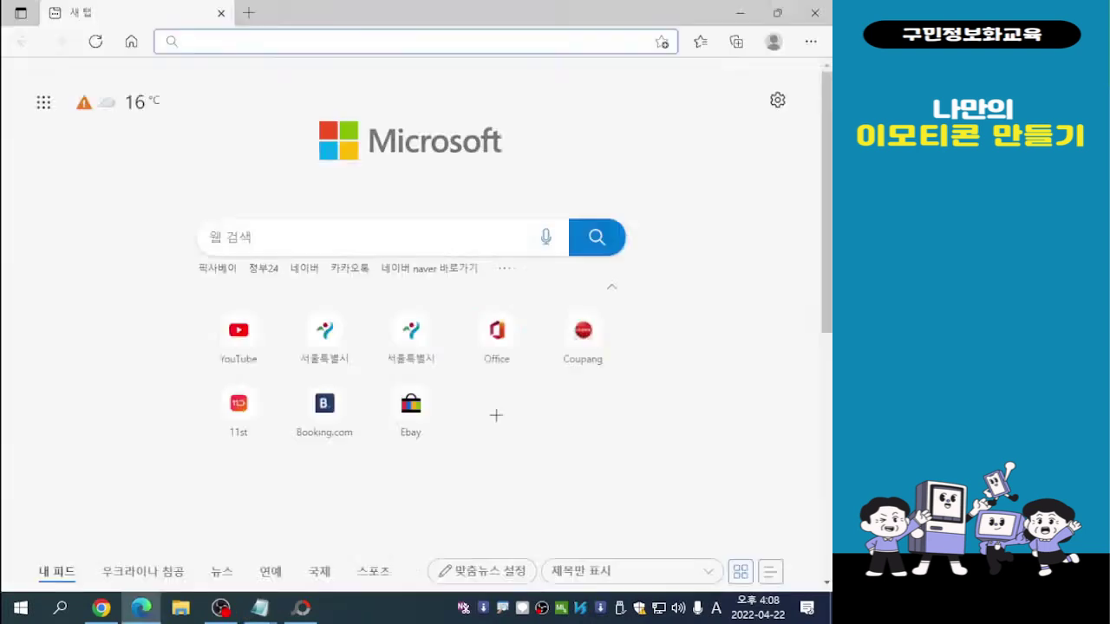
left_click(415, 40)
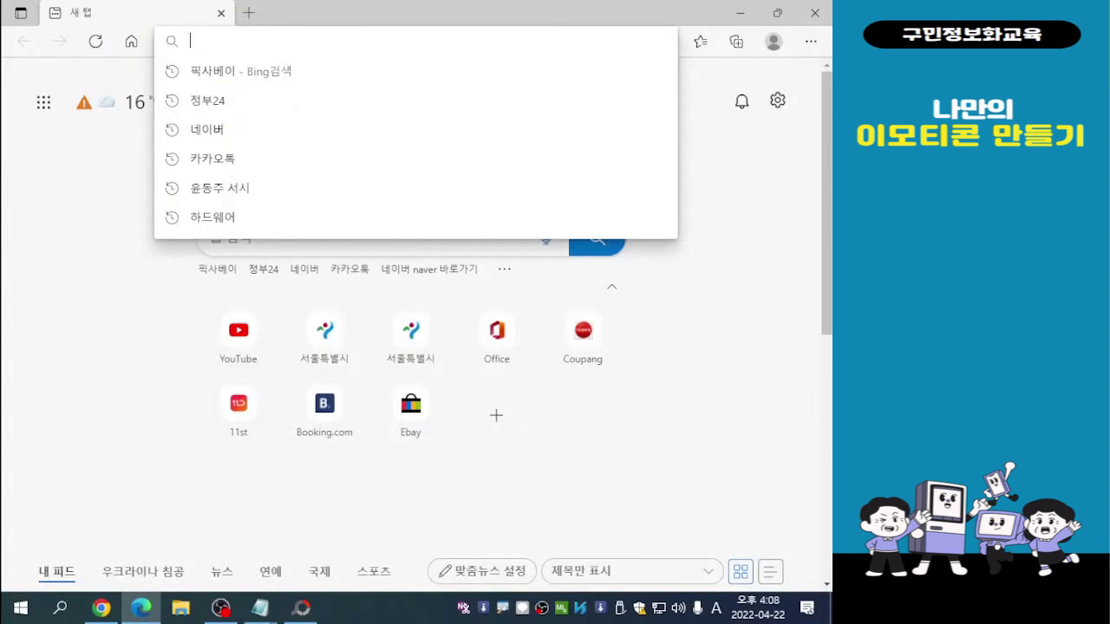
type("vlrtkkqpdl")
key("Return")
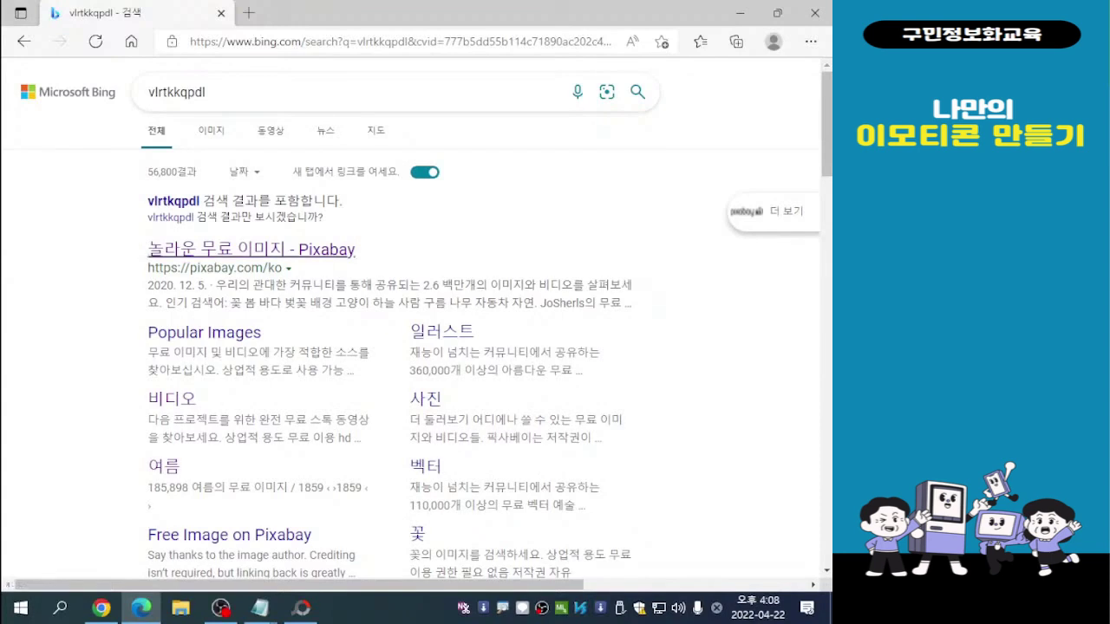
left_click(251, 250)
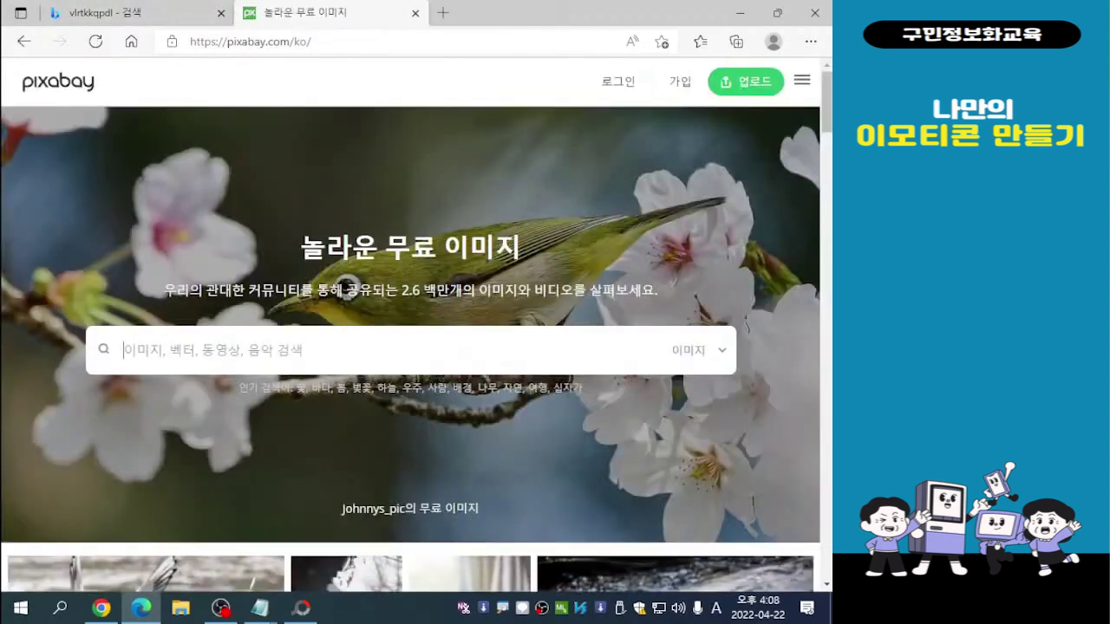
scroll(416, 325, "down", 2)
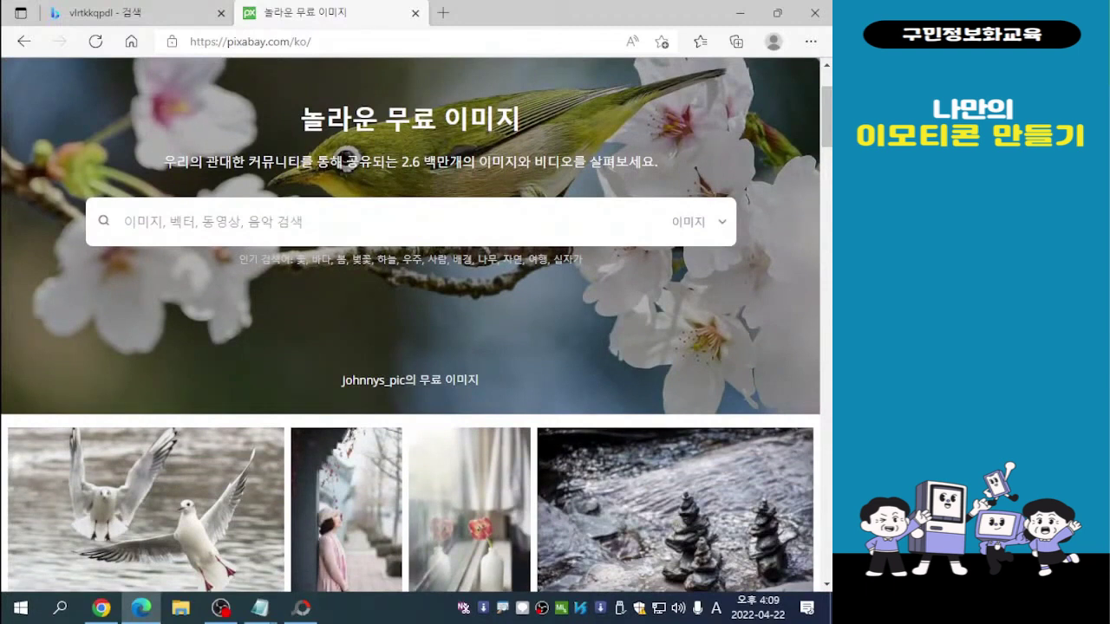
Search Pixabay for free images with the keyword 비타민
key("ctrl")
key("ctrl")
type("q")
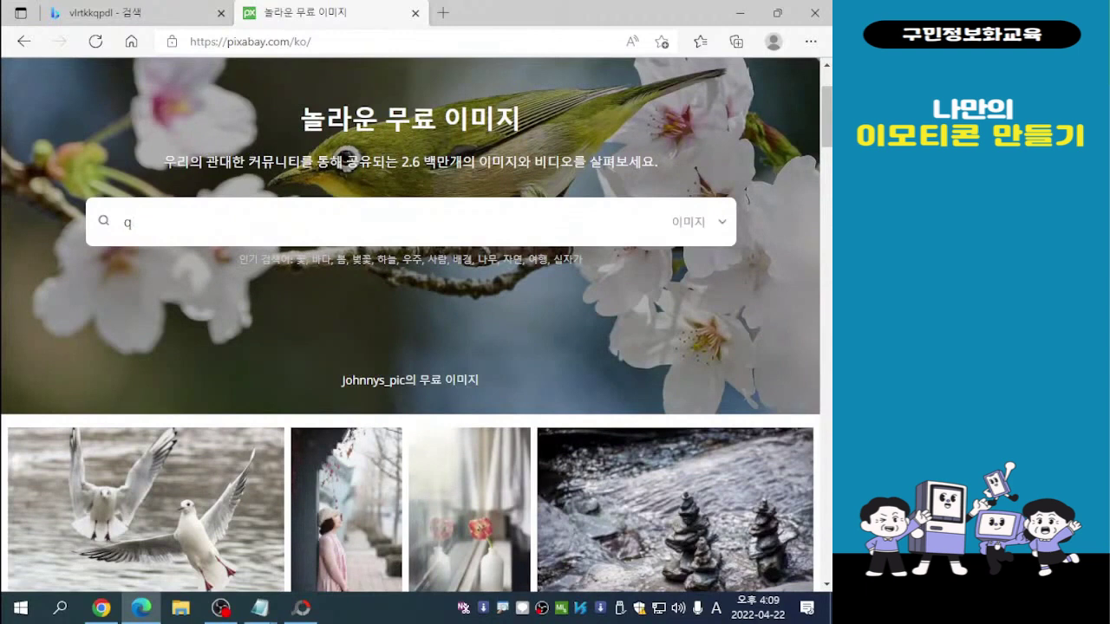
key("BackSpace")
type("비타민")
key("Return")
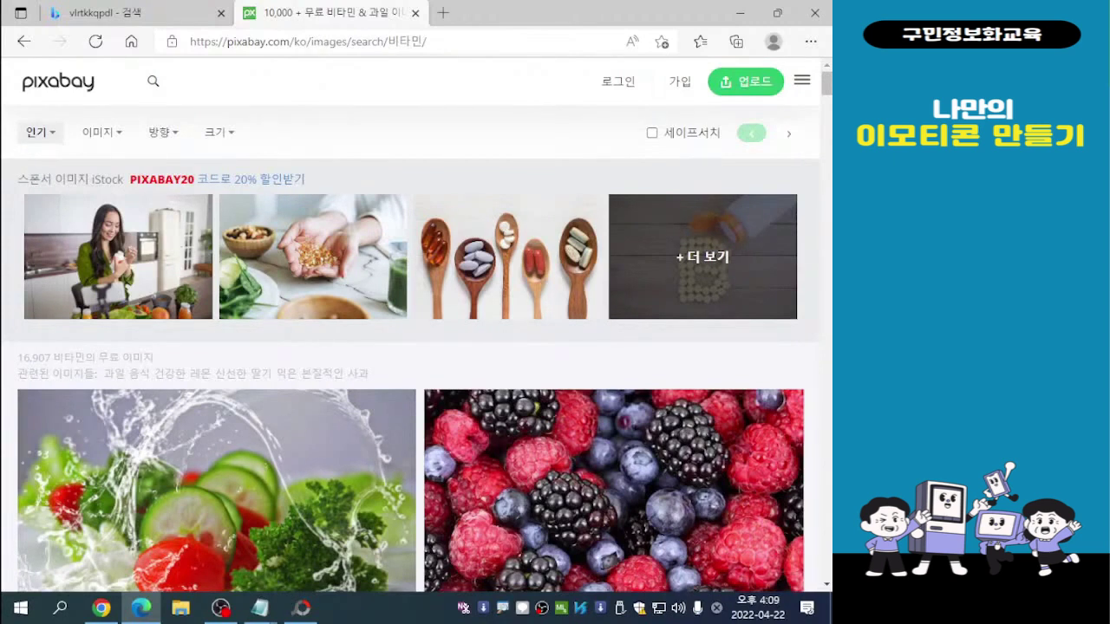
Browse the 비타민 image results and open the water-splashed salad photo with cucumber and tomato
scroll(607, 520, "down", 4)
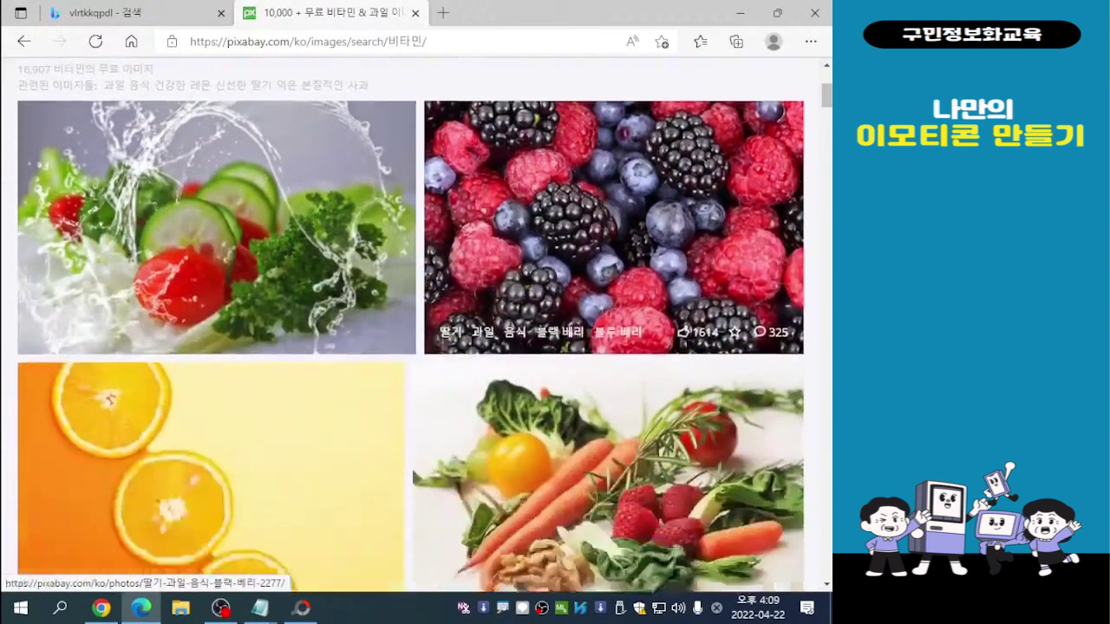
scroll(607, 520, "down", 4)
scroll(607, 520, "up", 1)
scroll(408, 433, "up", 3)
scroll(408, 433, "up", 2)
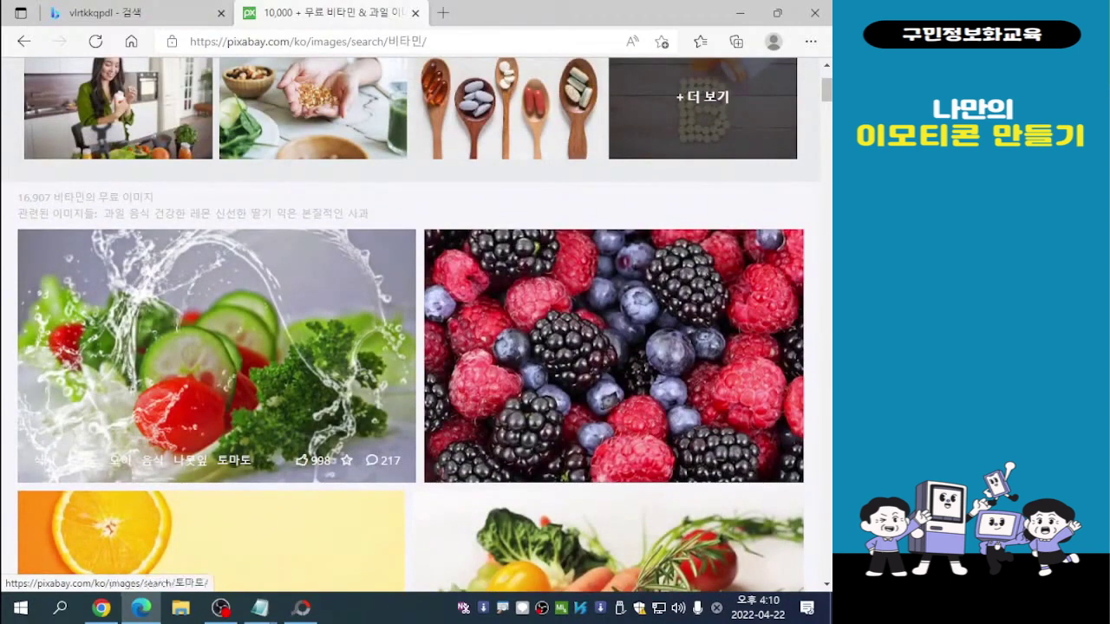
scroll(217, 390, "down", 2)
scroll(217, 260, "up", 2)
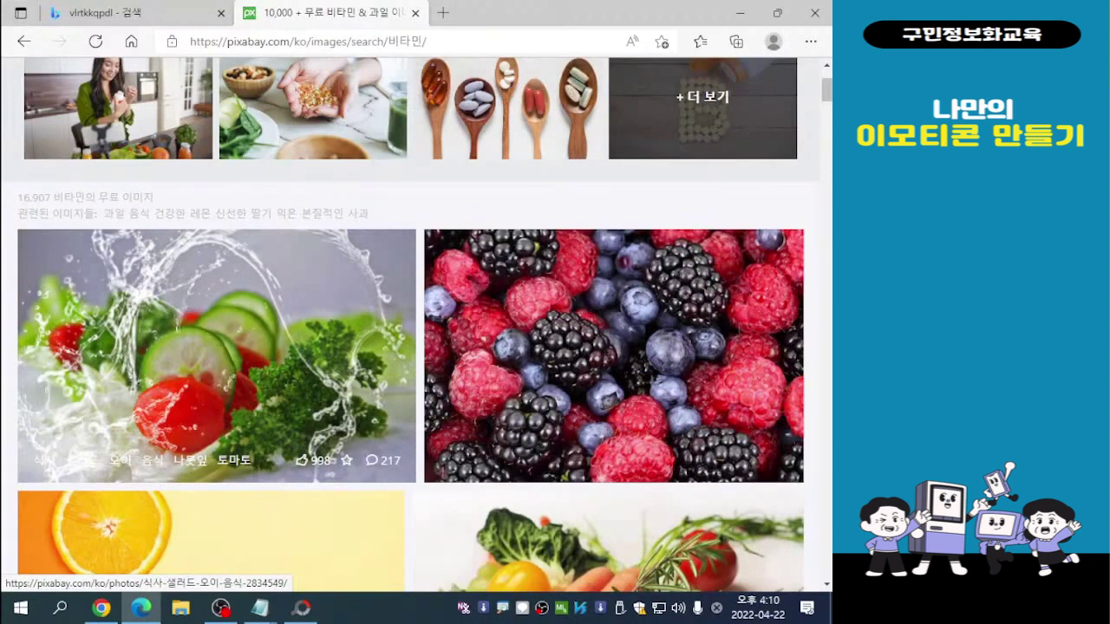
left_click(217, 355)
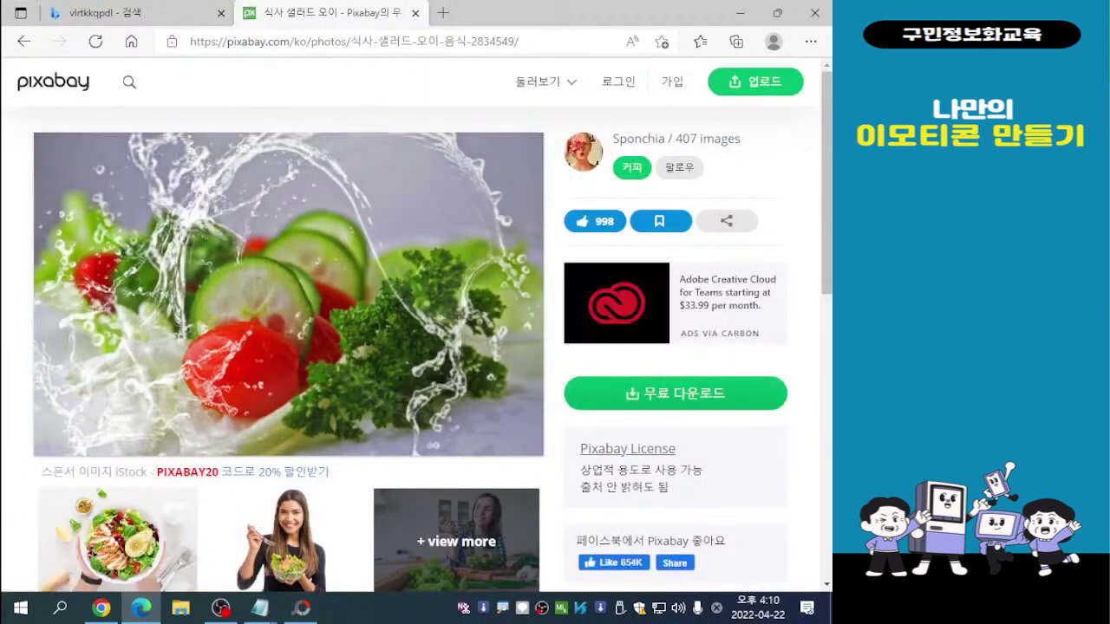
Download the salad photo as a 1920×1221 JPG, completing the robot check, and return to the search results
key("ctrl")
key("ctrl")
left_click(685, 396)
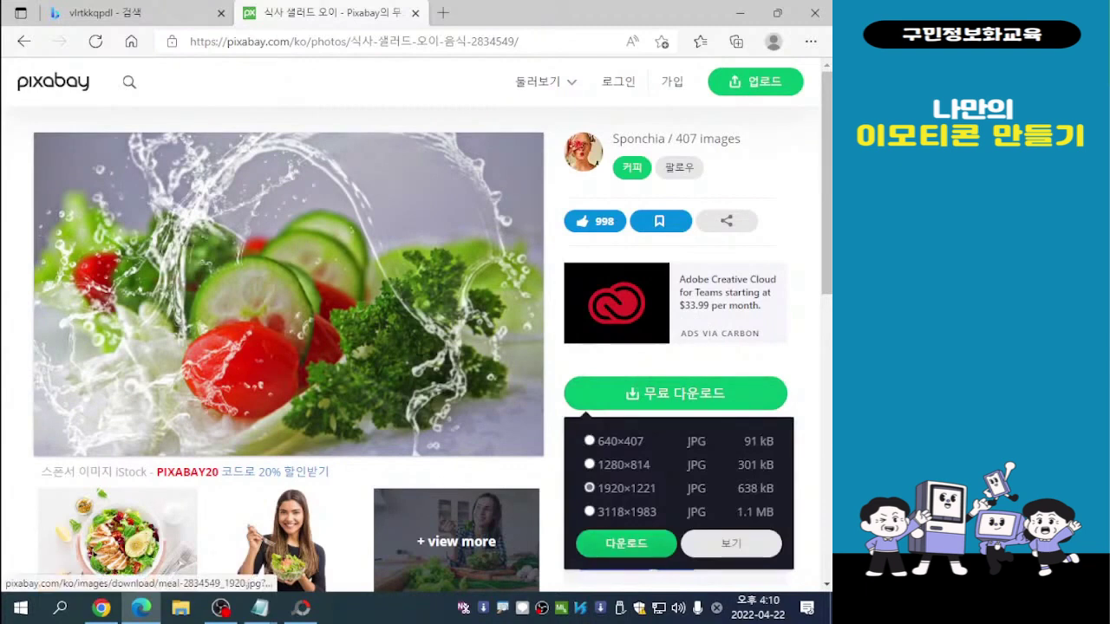
left_click(626, 543)
left_click(309, 342)
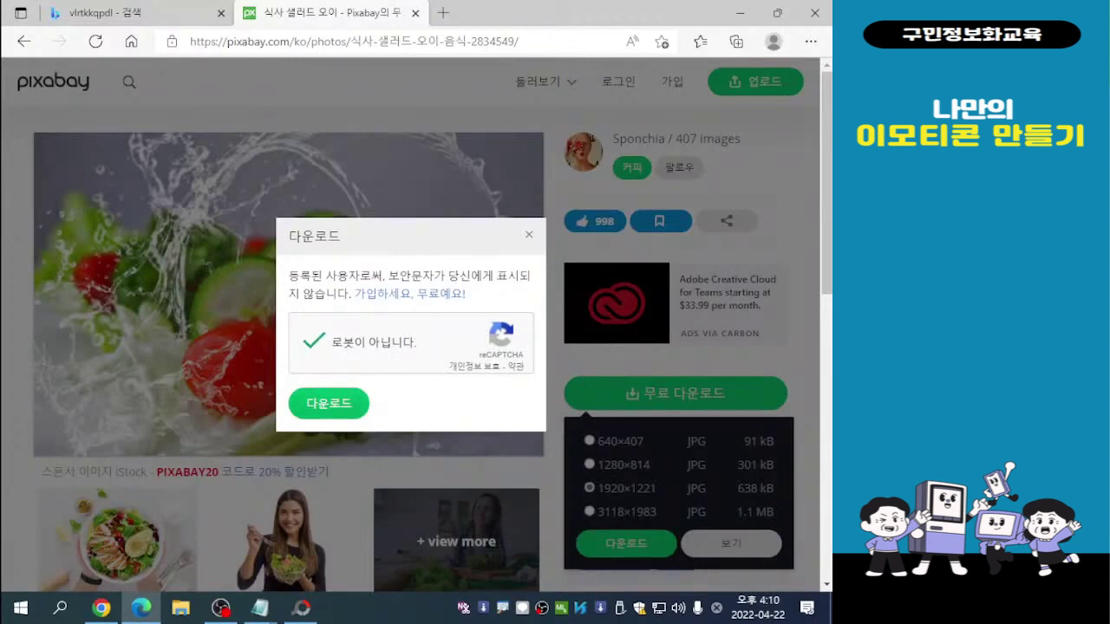
left_click(329, 403)
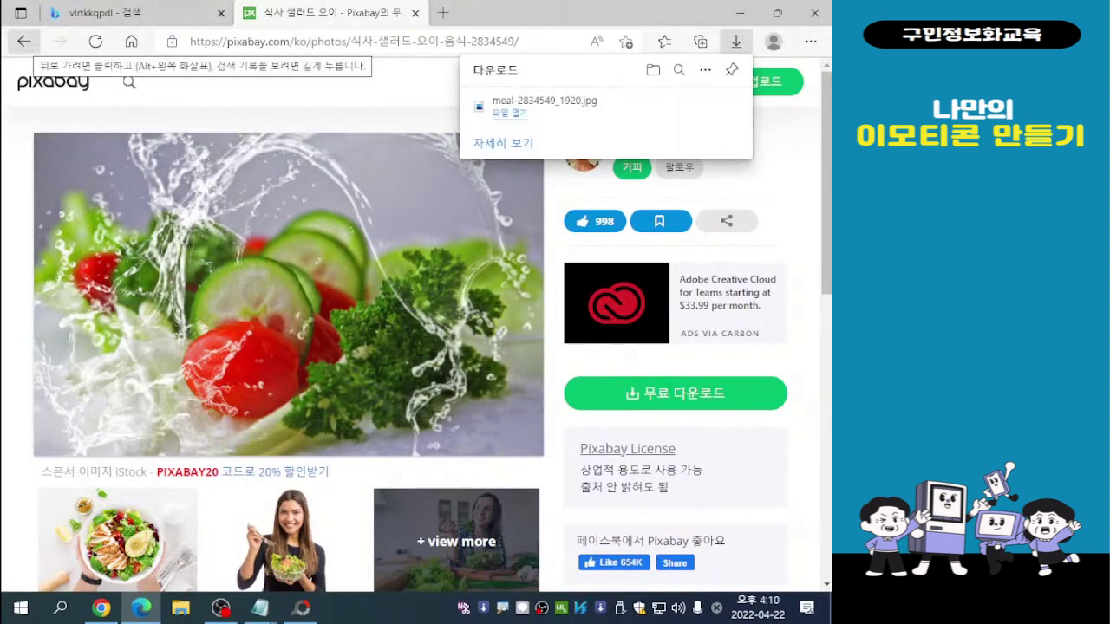
left_click(24, 41)
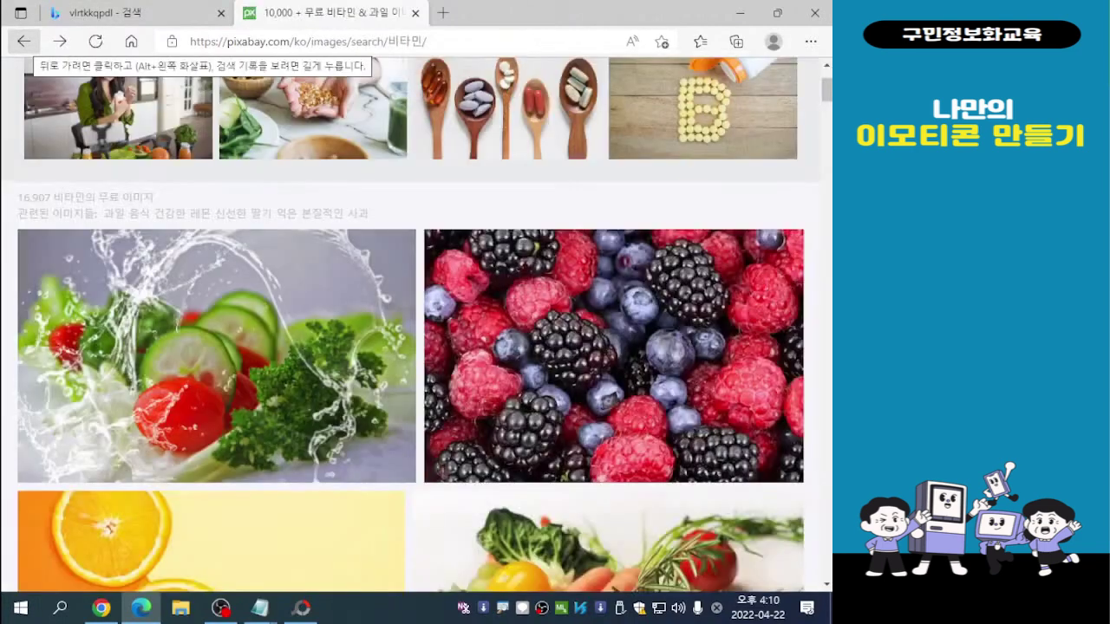
Open the photo of oranges with a red flower from the 비타민 image results
scroll(407, 326, "down", 5)
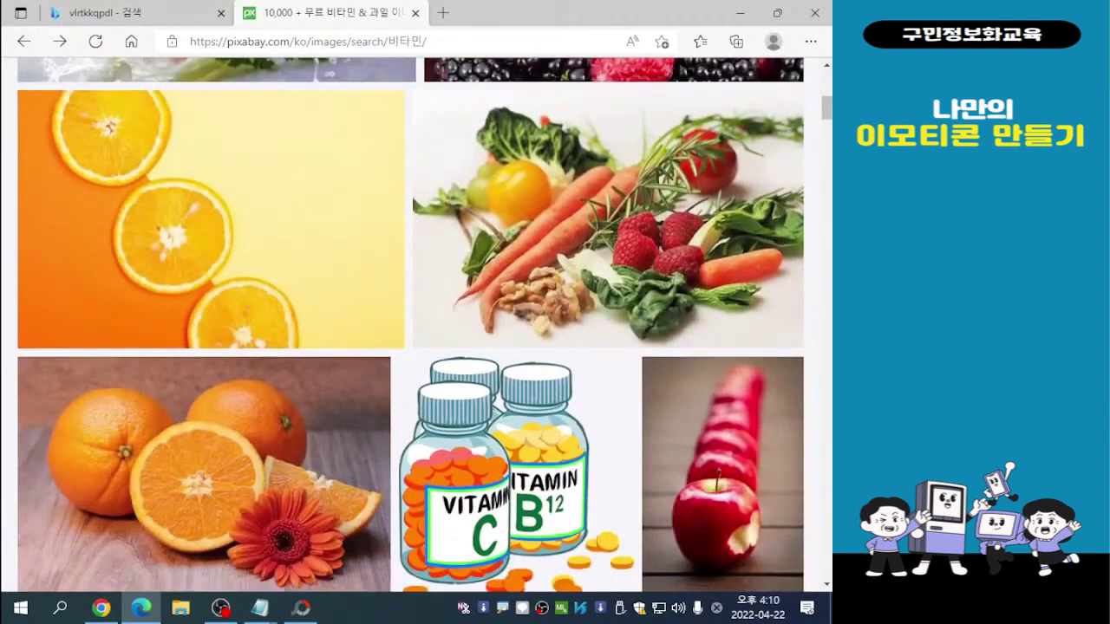
scroll(408, 326, "up", 1)
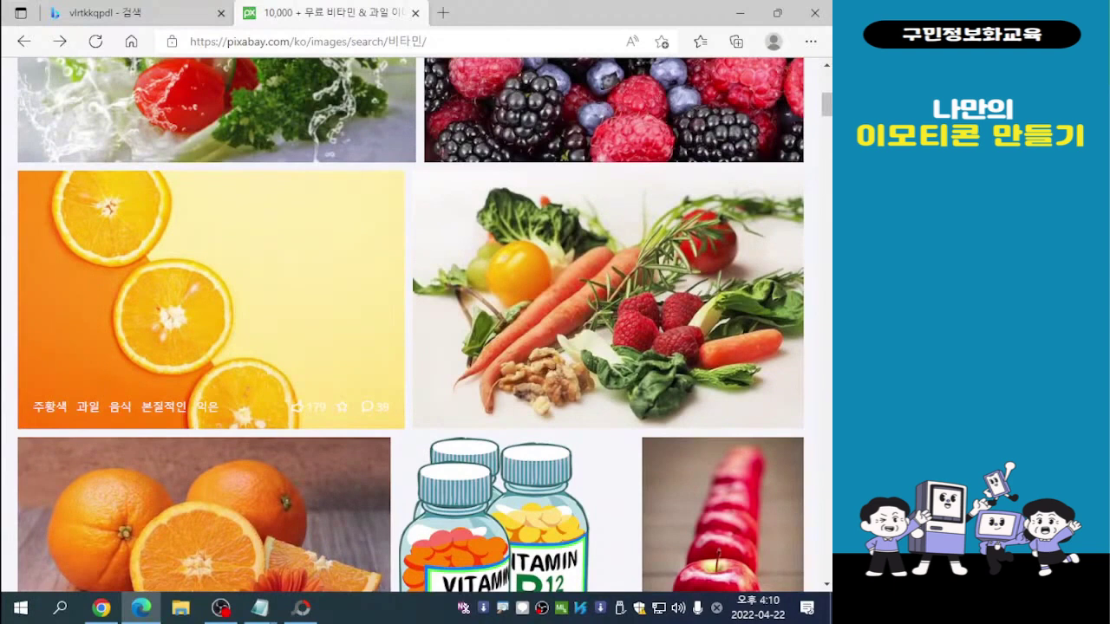
scroll(208, 364, "down", 2)
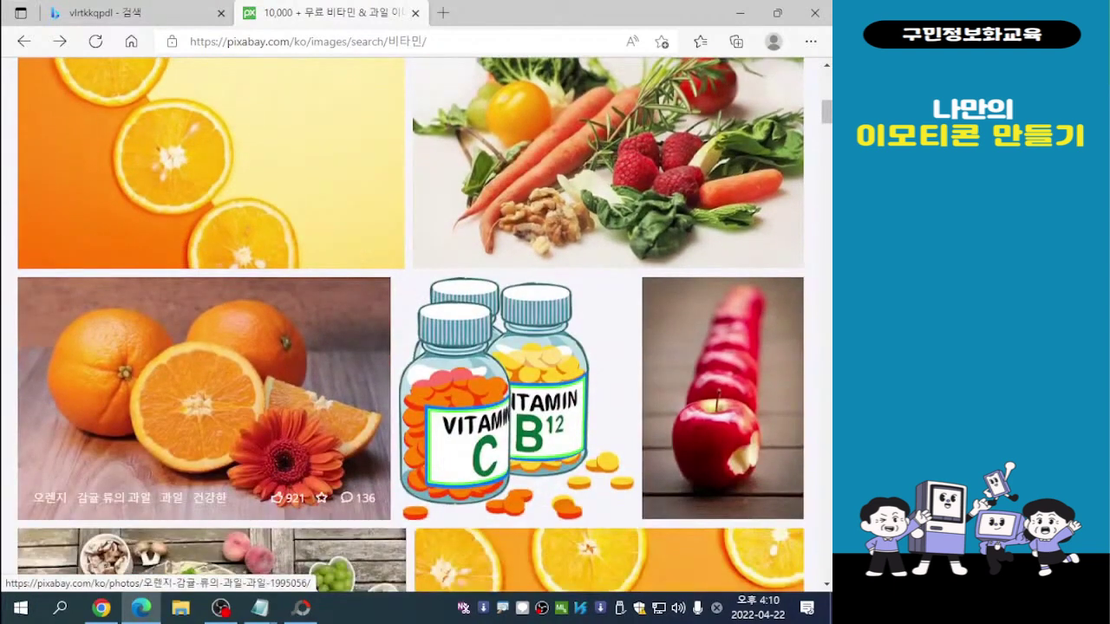
left_click(204, 390)
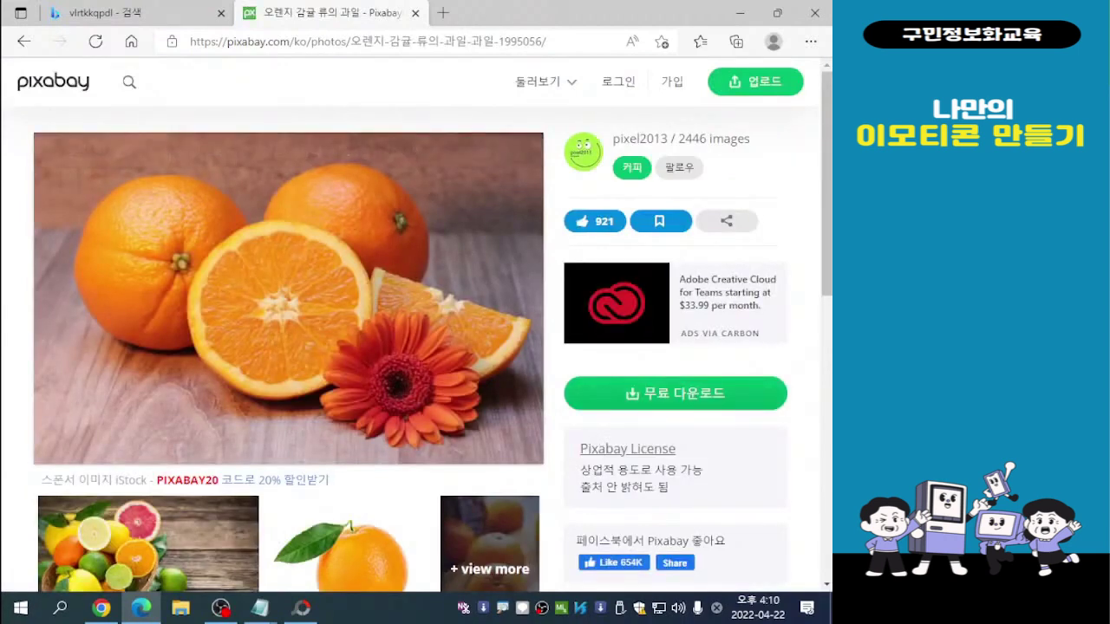
Download the oranges photo as a 1920×1251 JPG, completing the robot check, and return to the search results
left_click(674, 394)
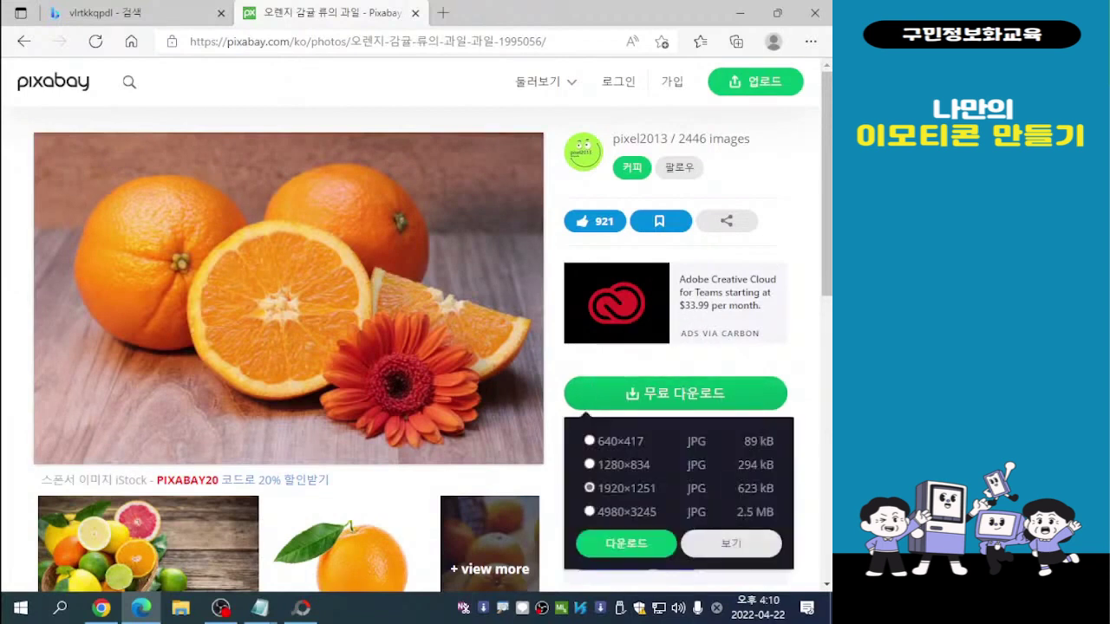
left_click(626, 544)
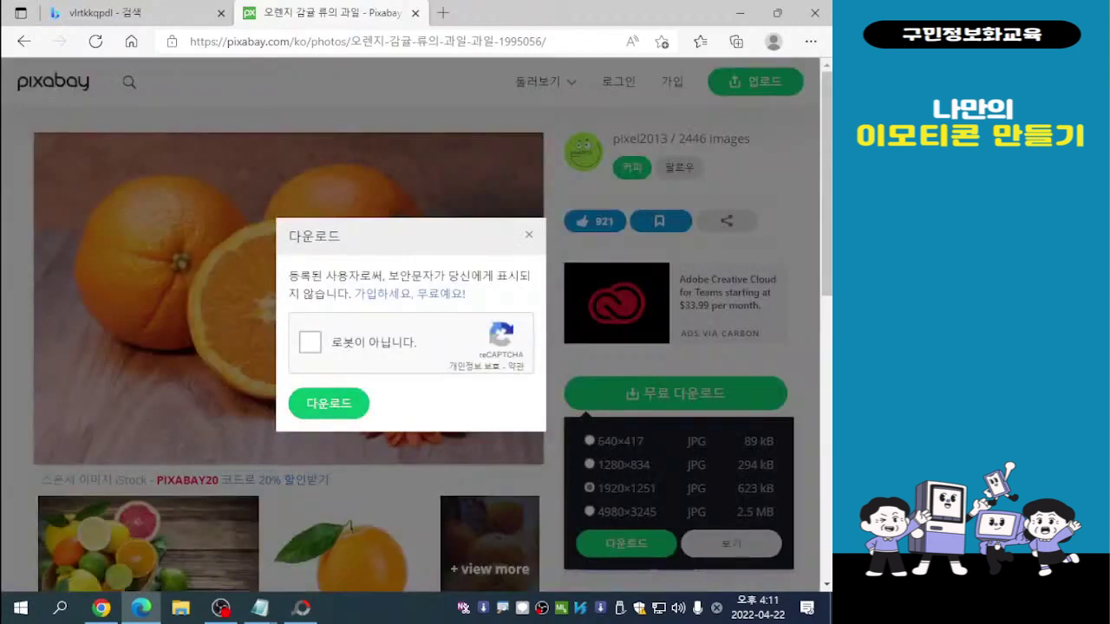
left_click(310, 341)
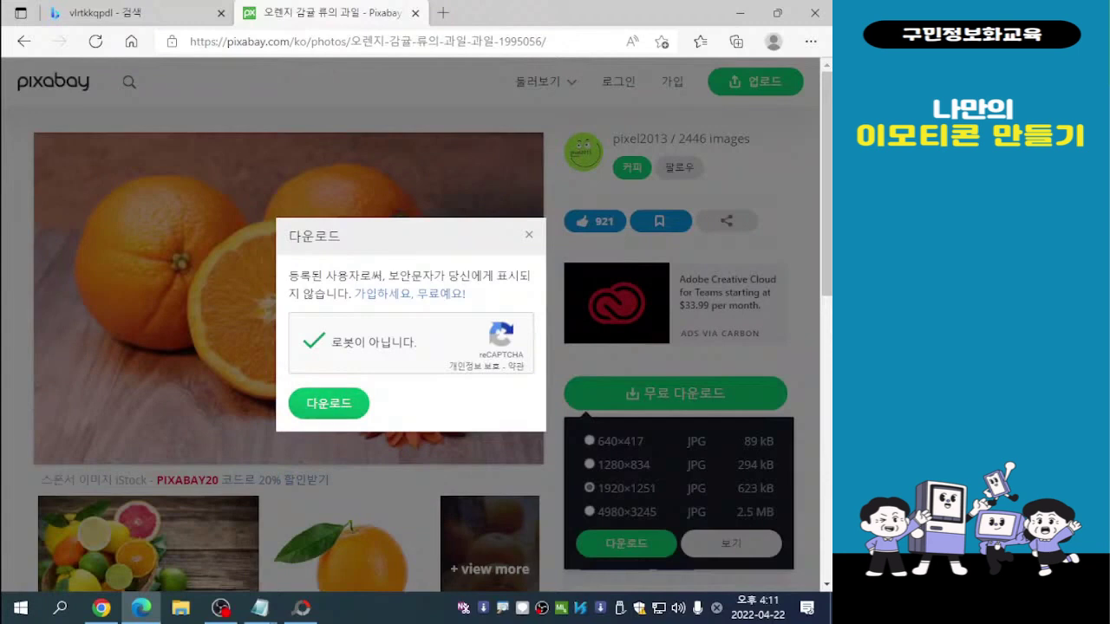
left_click(329, 404)
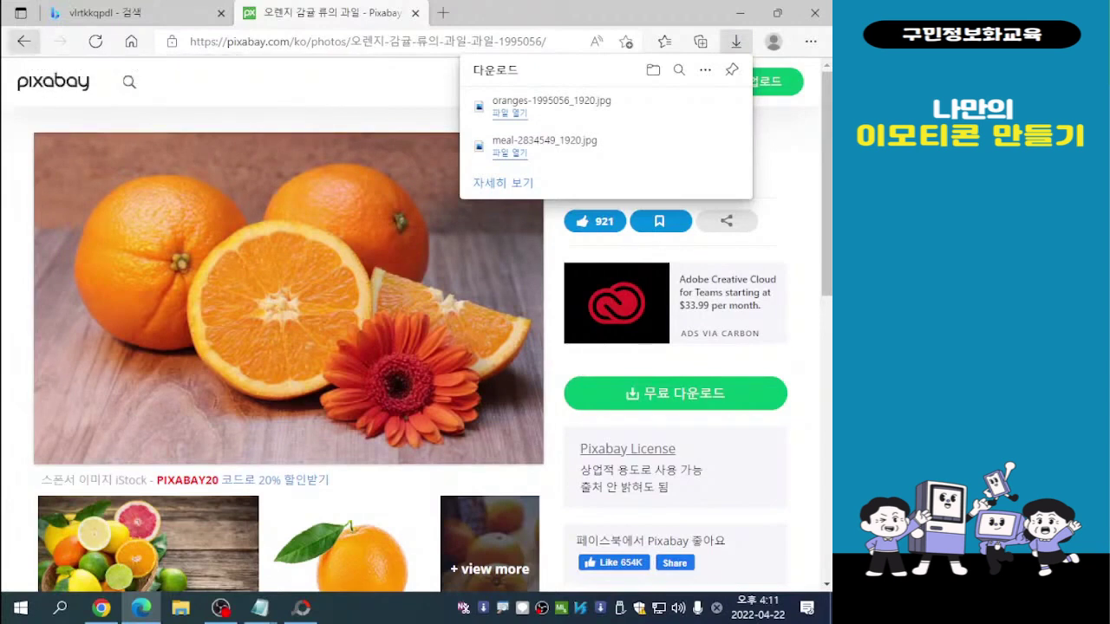
left_click(24, 41)
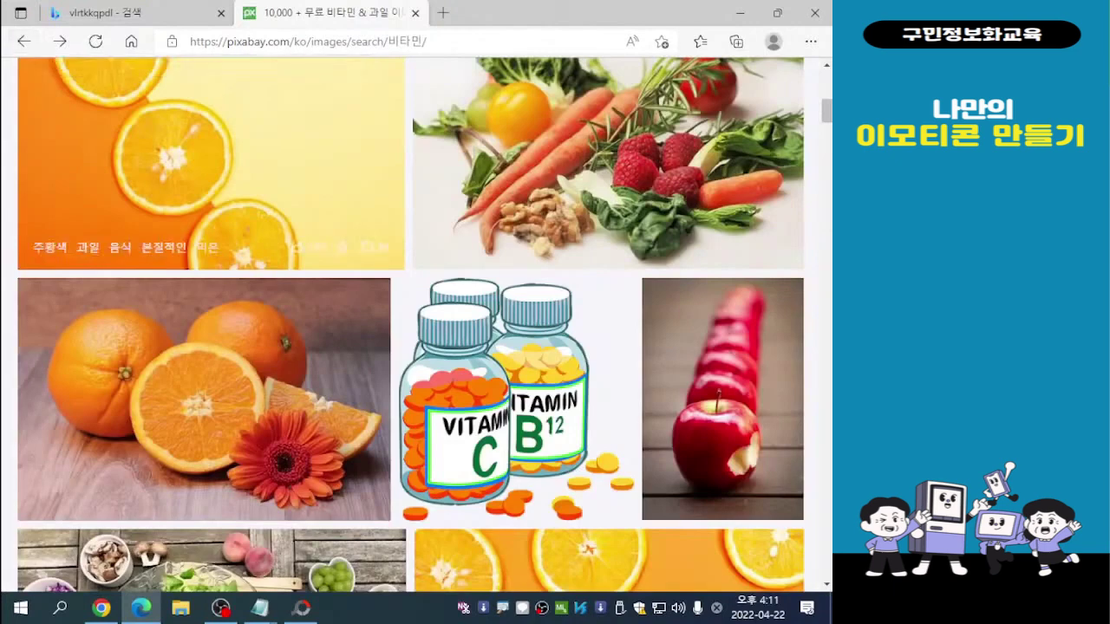
Look through the fruit and vegetable images in the 비타민 results for another picture to download
scroll(209, 390, "down", 3)
scroll(208, 390, "down", 3)
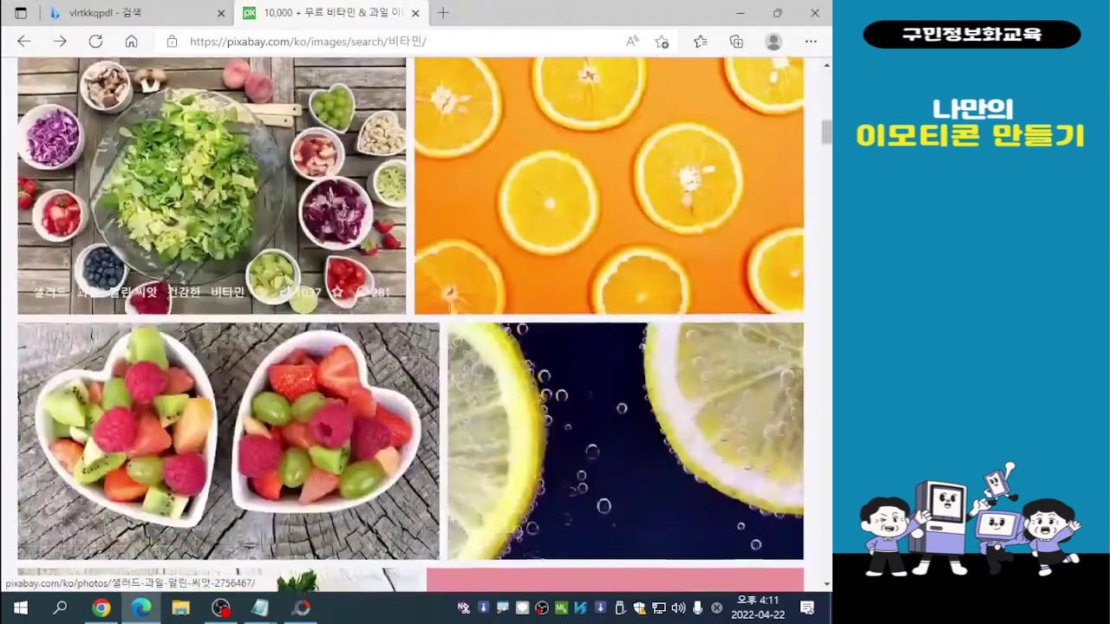
scroll(208, 390, "down", 3)
scroll(208, 390, "down", 6)
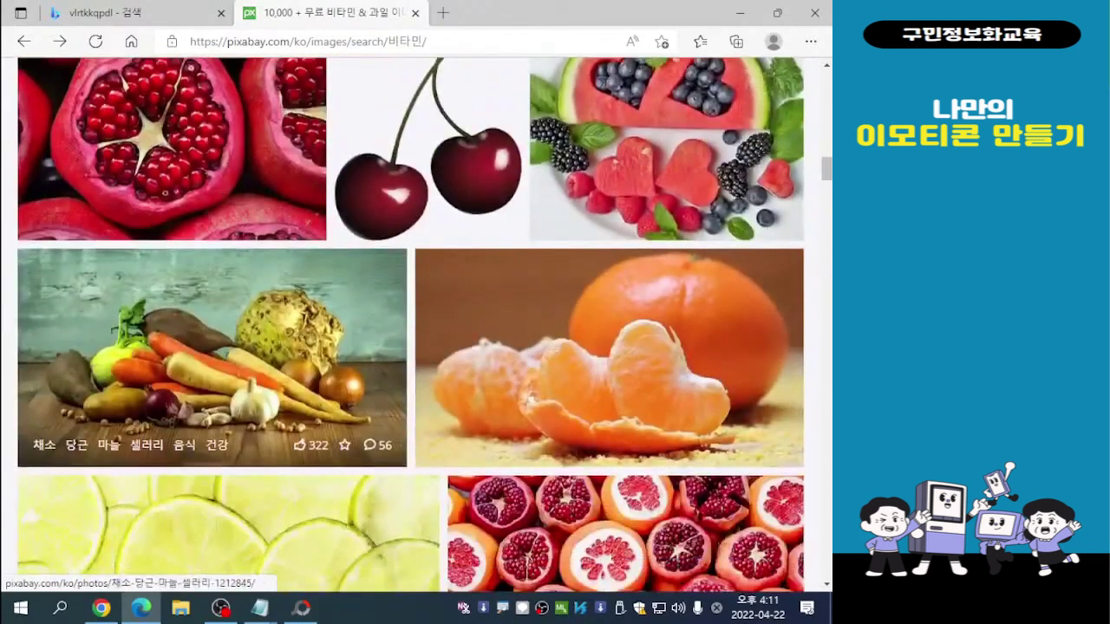
scroll(208, 391, "down", 2)
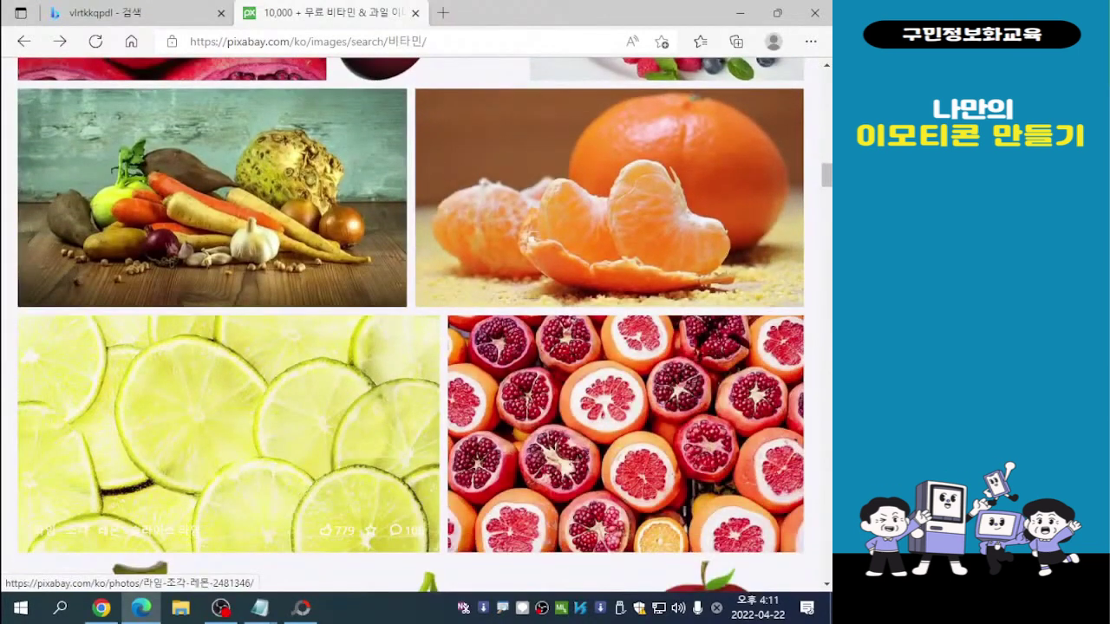
scroll(208, 390, "down", 2)
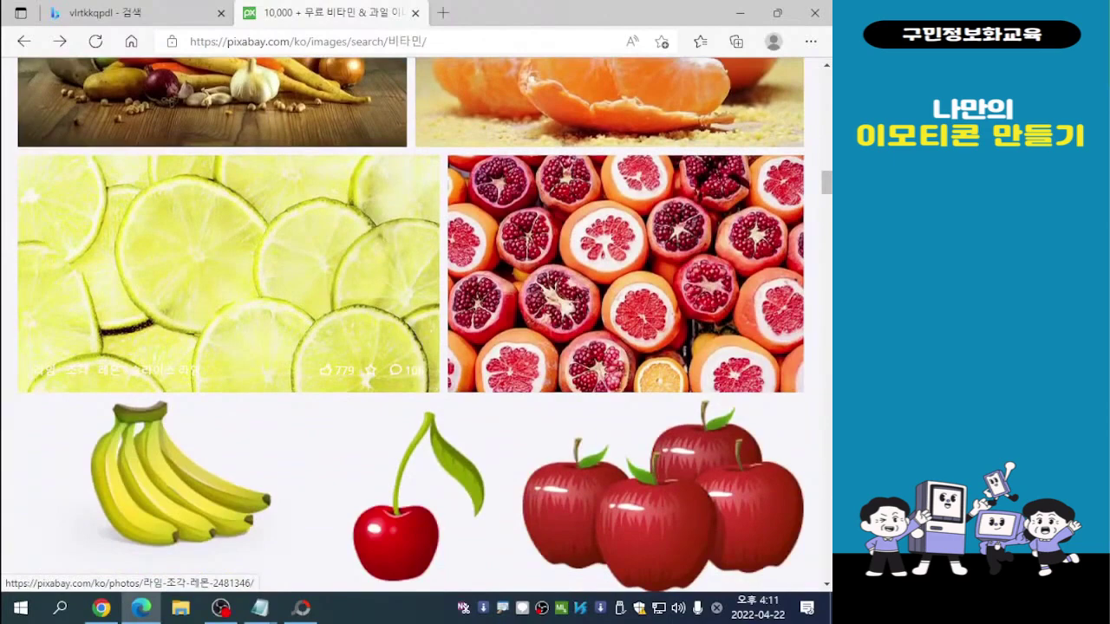
scroll(208, 390, "up", 6)
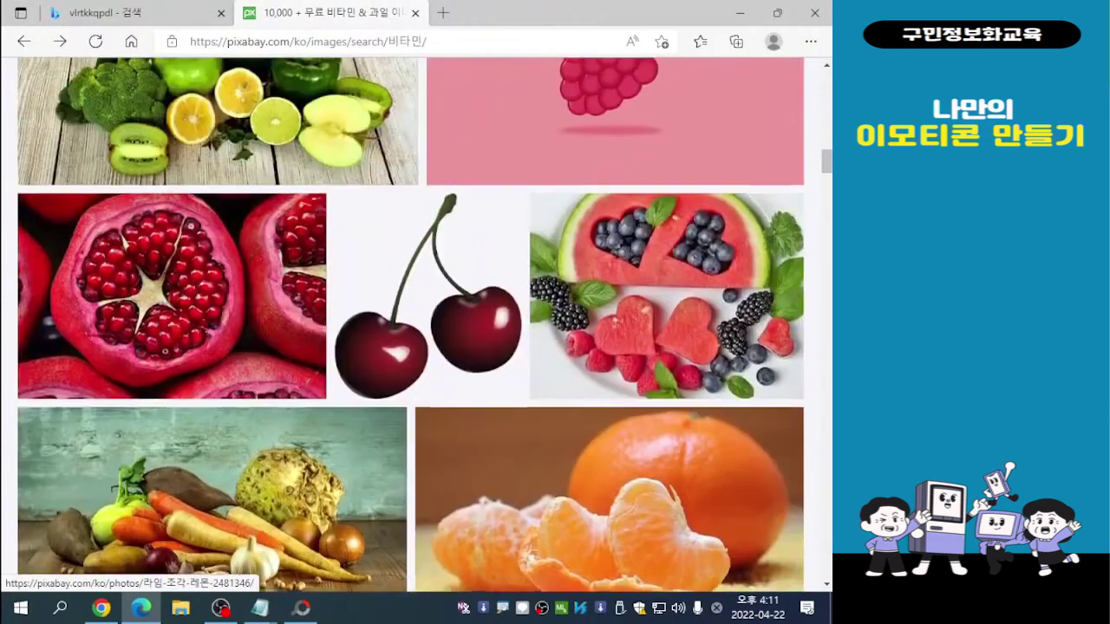
scroll(208, 391, "up", 6)
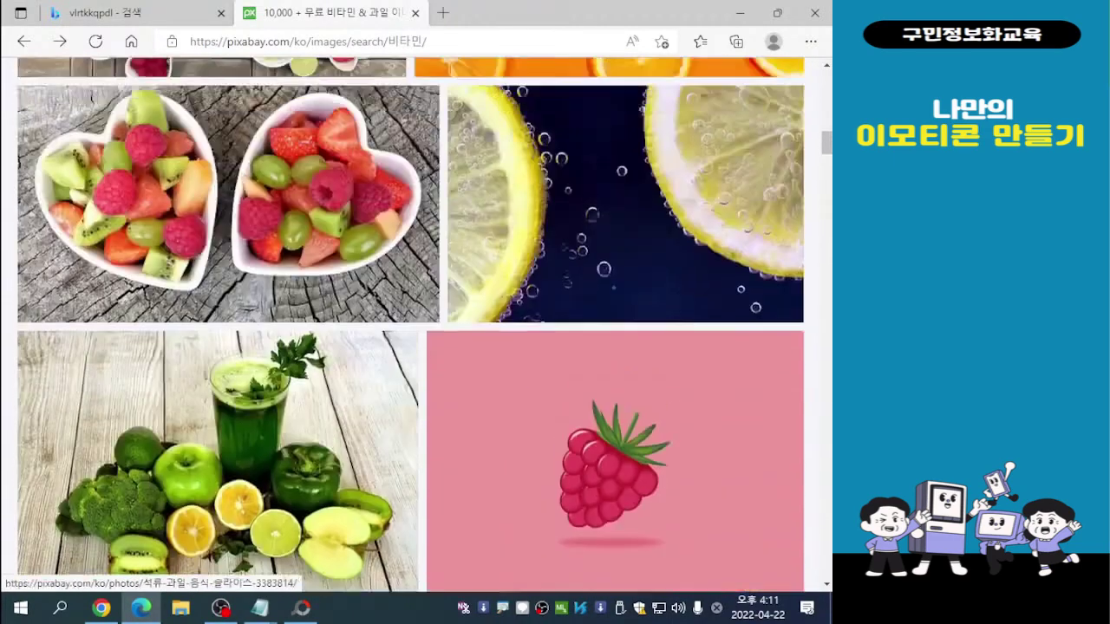
scroll(208, 390, "up", 5)
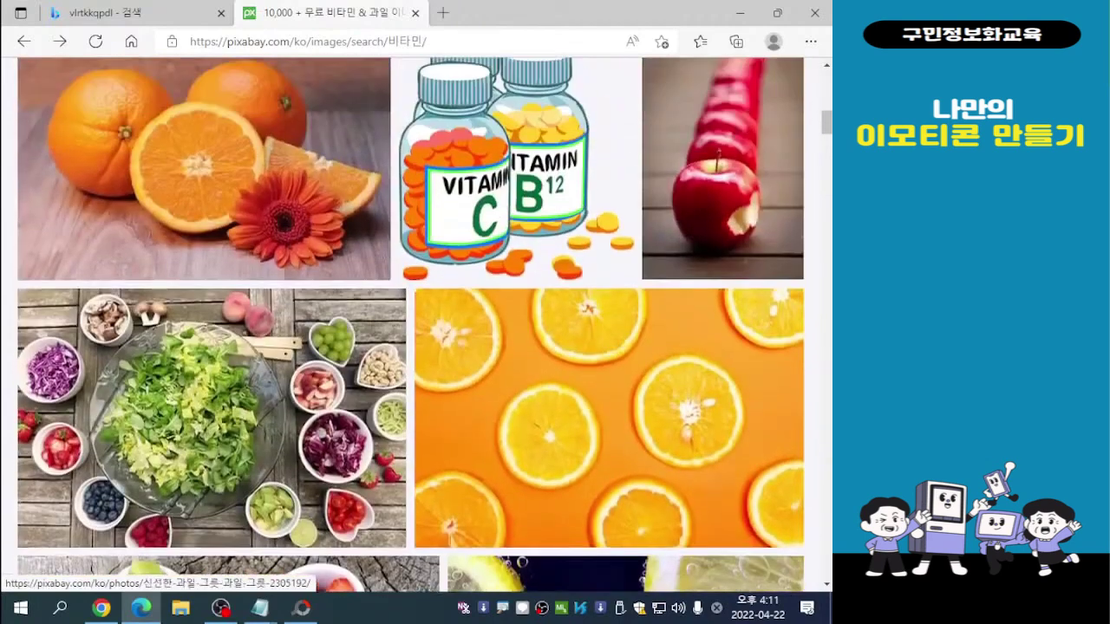
scroll(208, 390, "down", 1)
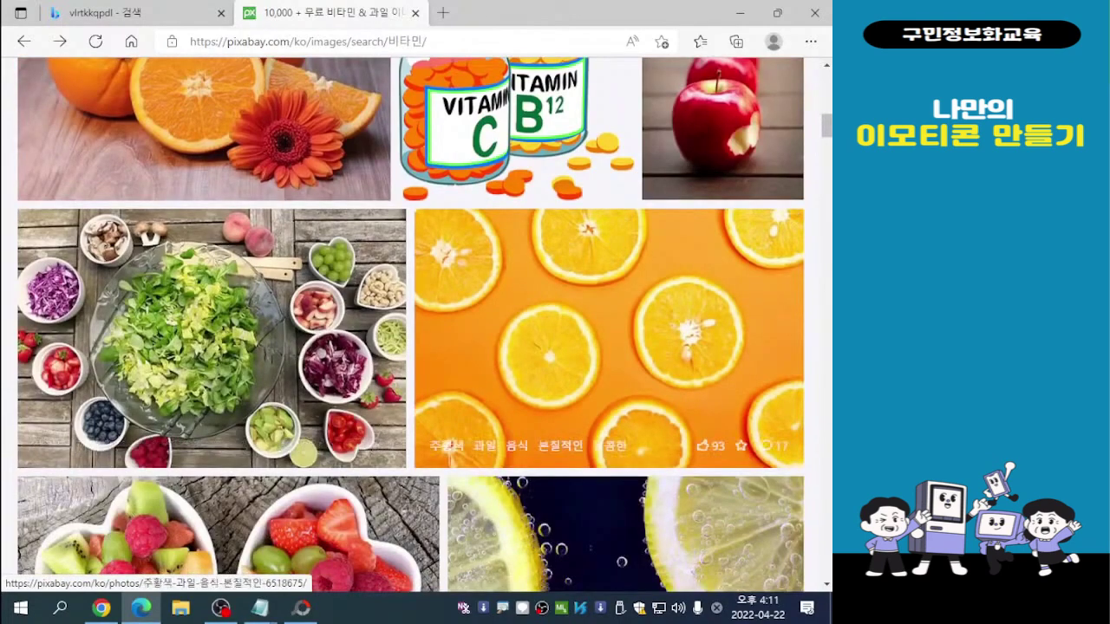
scroll(607, 390, "up", 2)
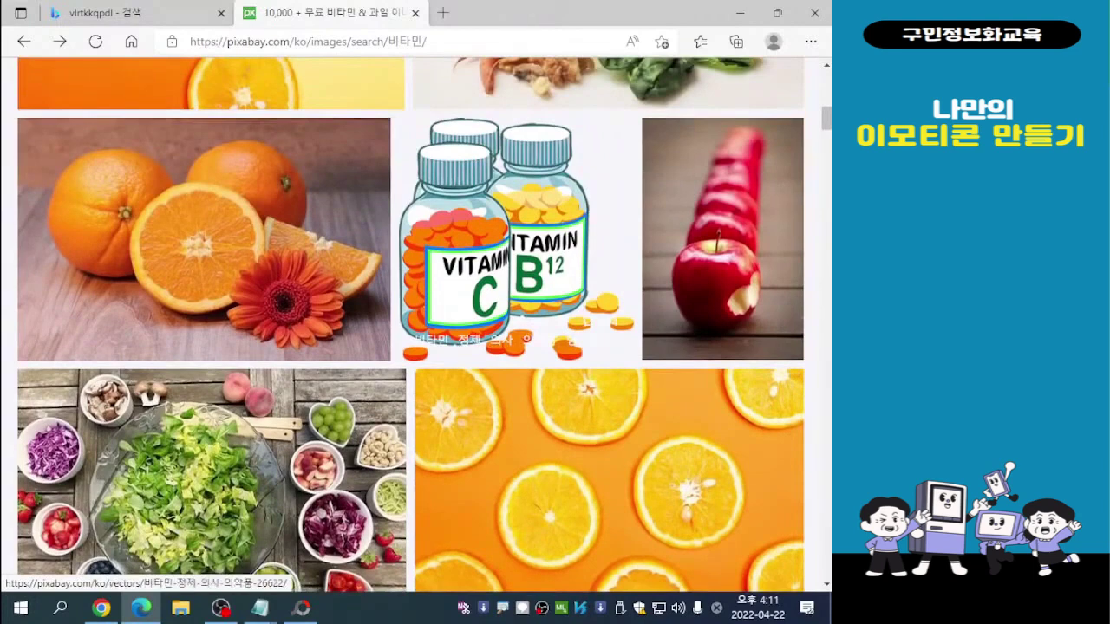
scroll(563, 347, "up", 7)
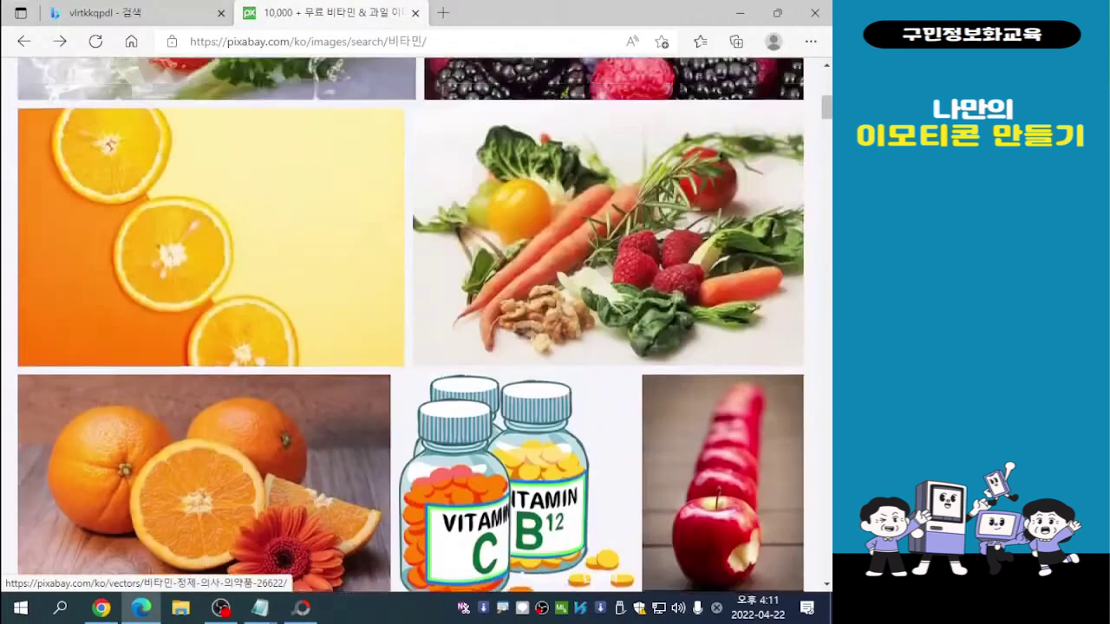
scroll(607, 260, "down", 1)
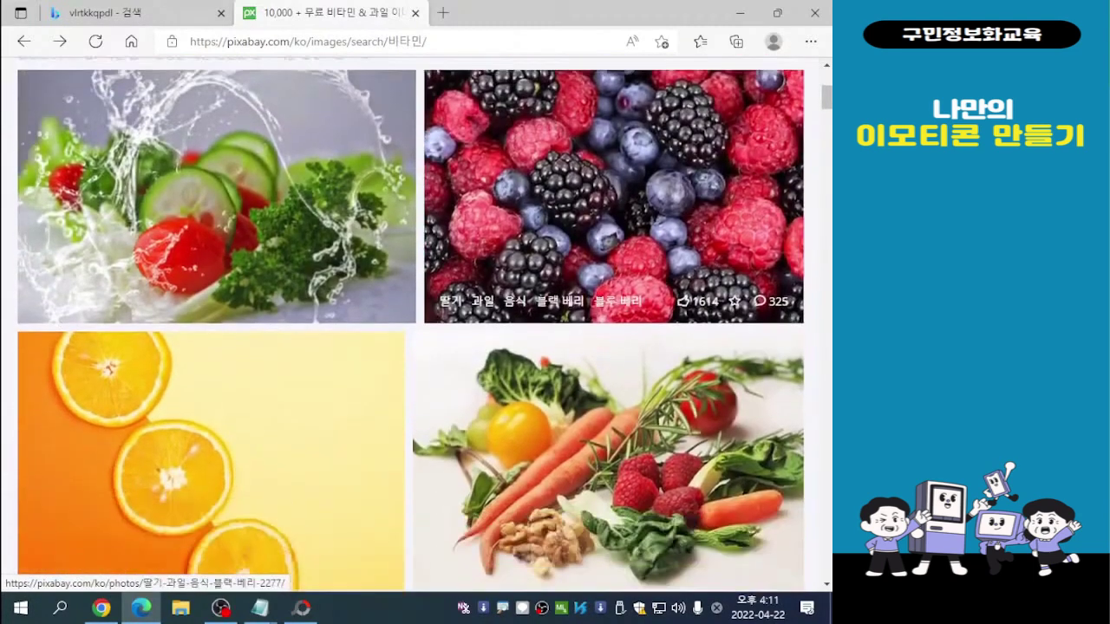
scroll(607, 260, "up", 1)
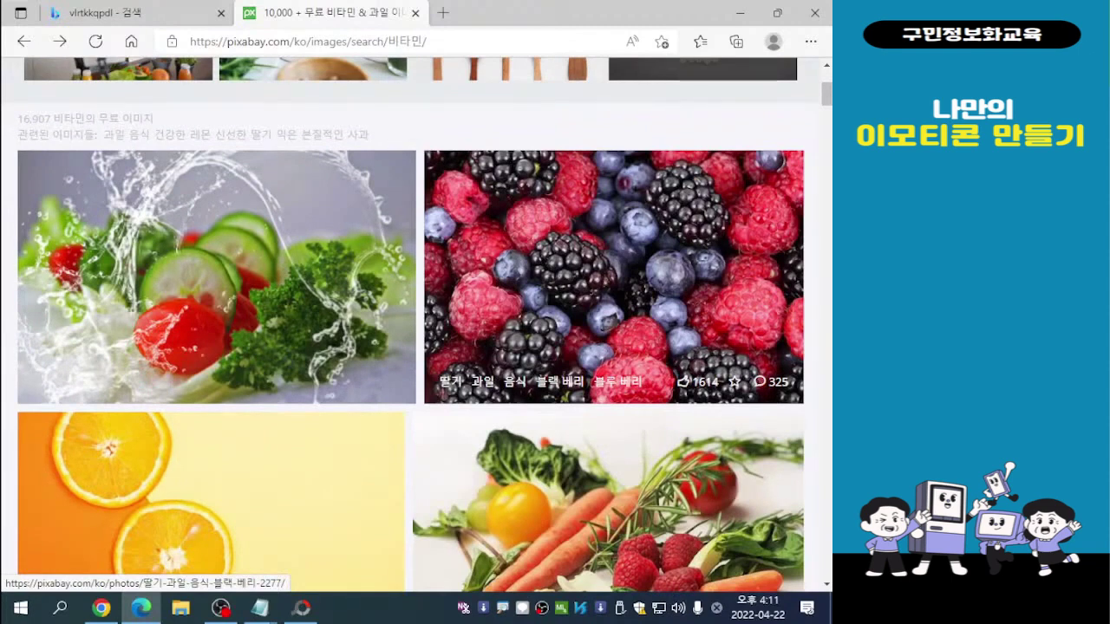
Download the mixed berries photo as a 1920×1280 JPG, completing the robot check, and return to the search results
left_click(613, 277)
left_click(675, 409)
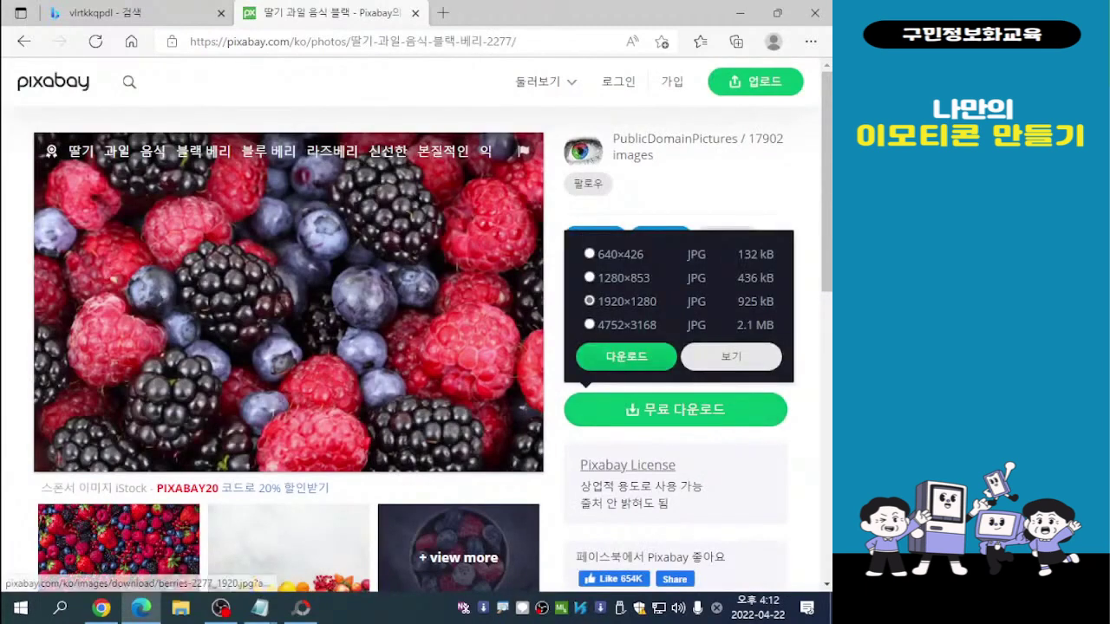
left_click(626, 356)
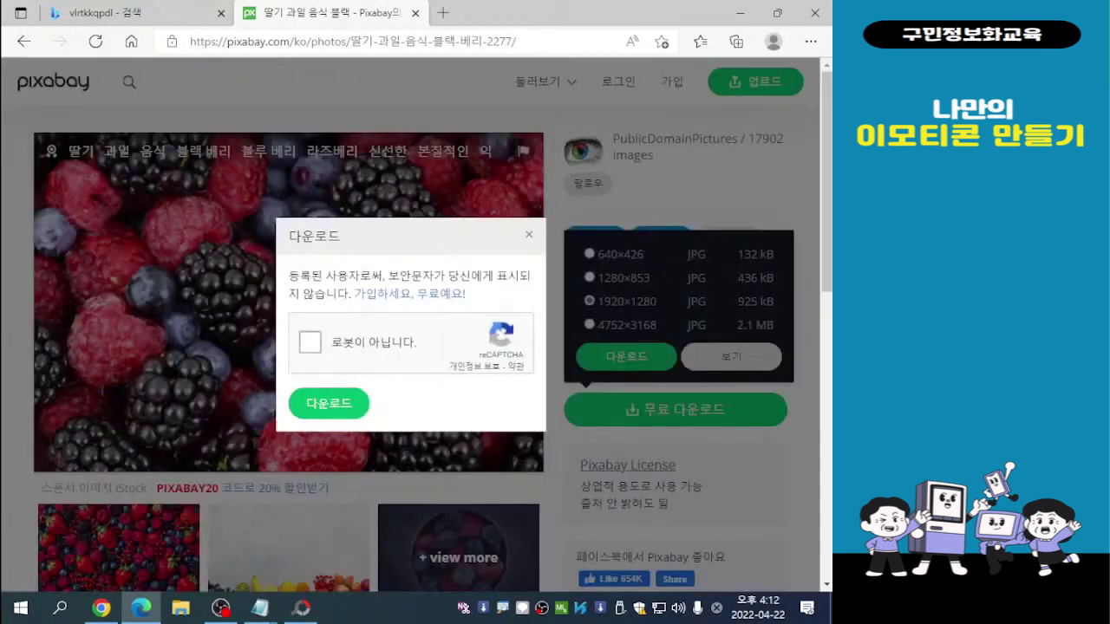
left_click(309, 341)
left_click(329, 403)
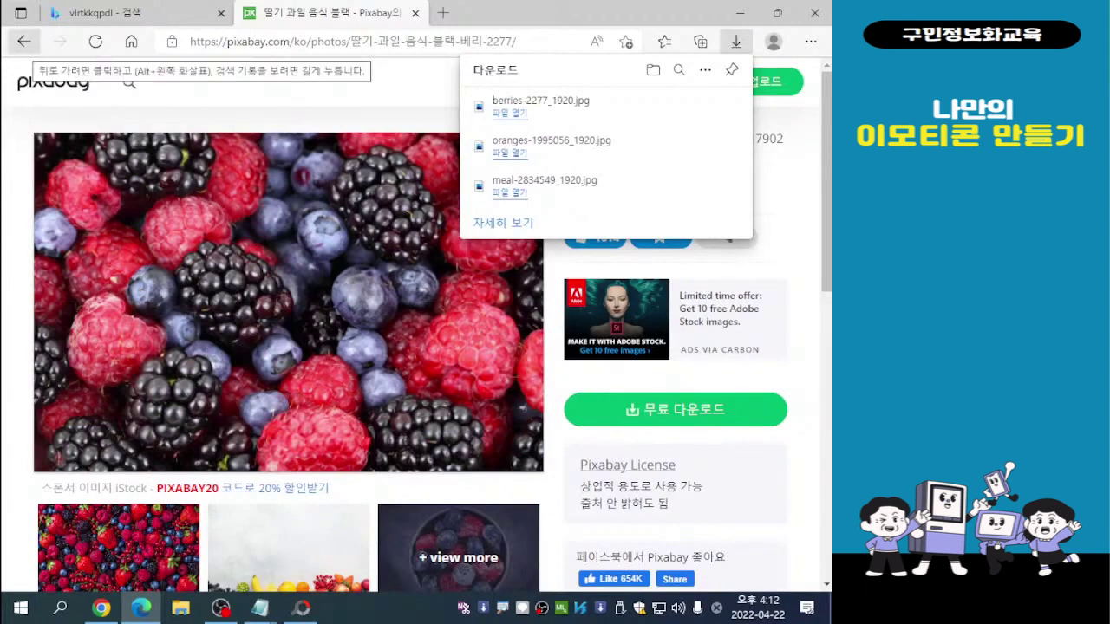
left_click(23, 41)
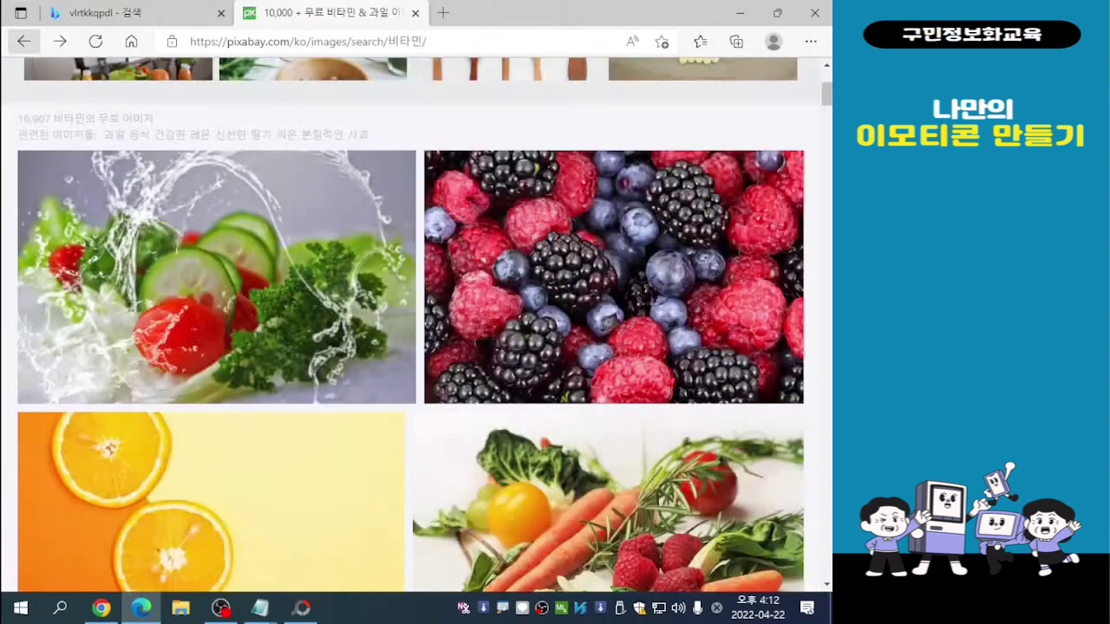
Find the photo of overlapping lime slices in the 비타민 image results and open it
scroll(446, 457, "down", 4)
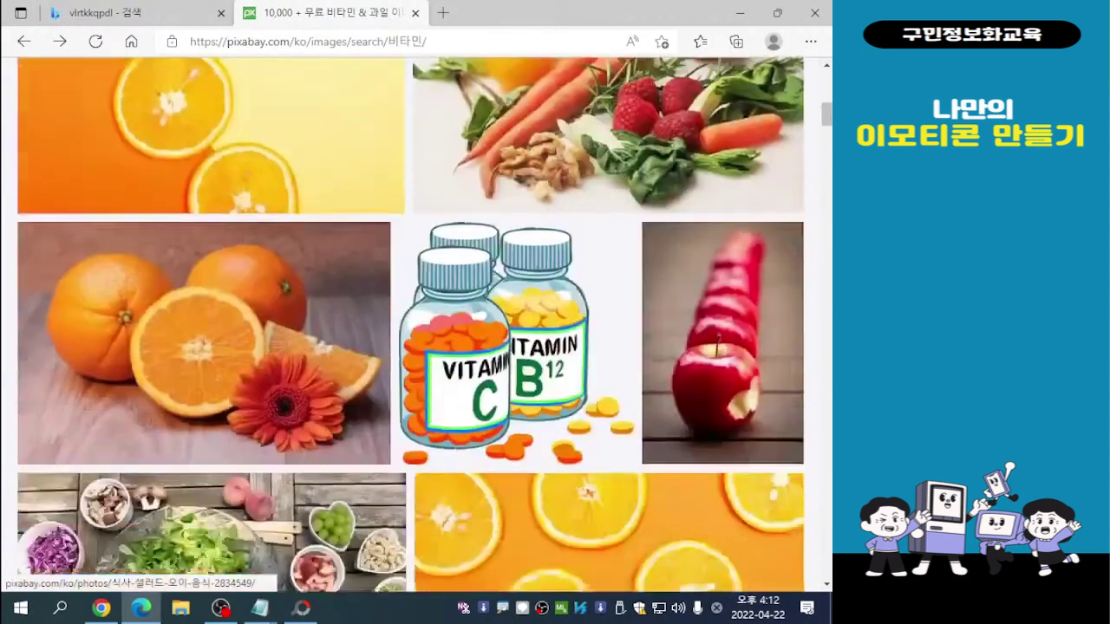
scroll(217, 364, "down", 8)
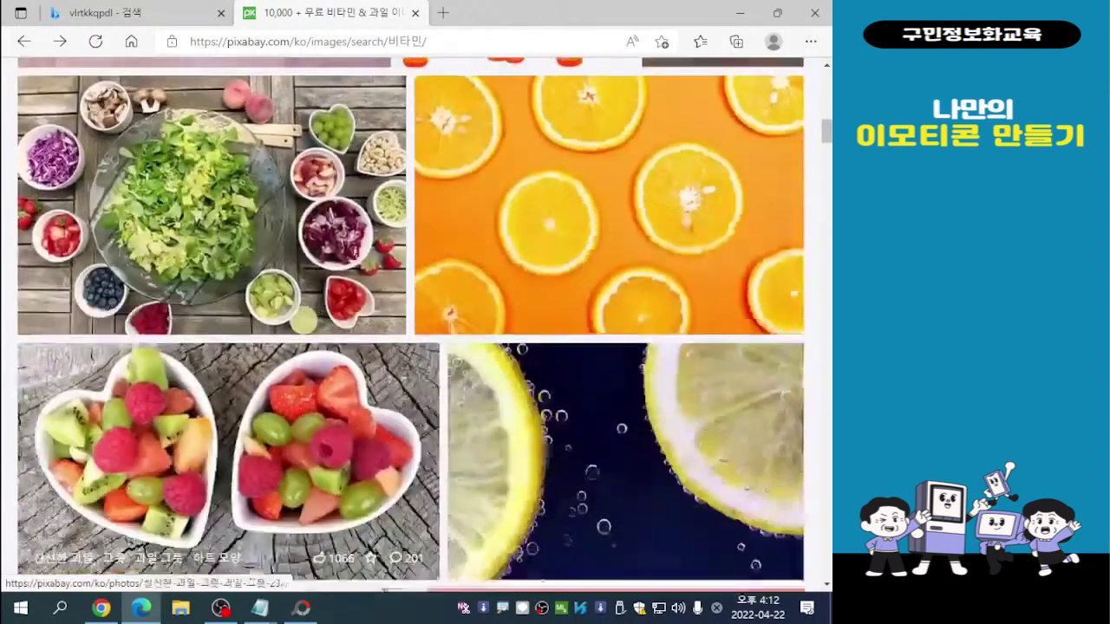
scroll(217, 364, "down", 5)
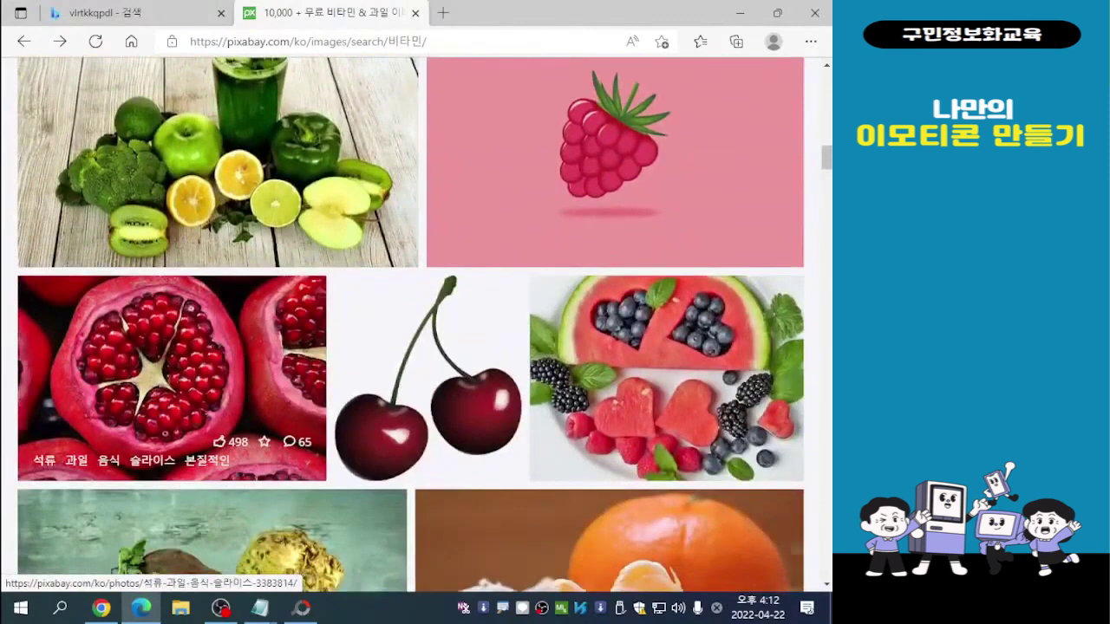
scroll(216, 365, "down", 1)
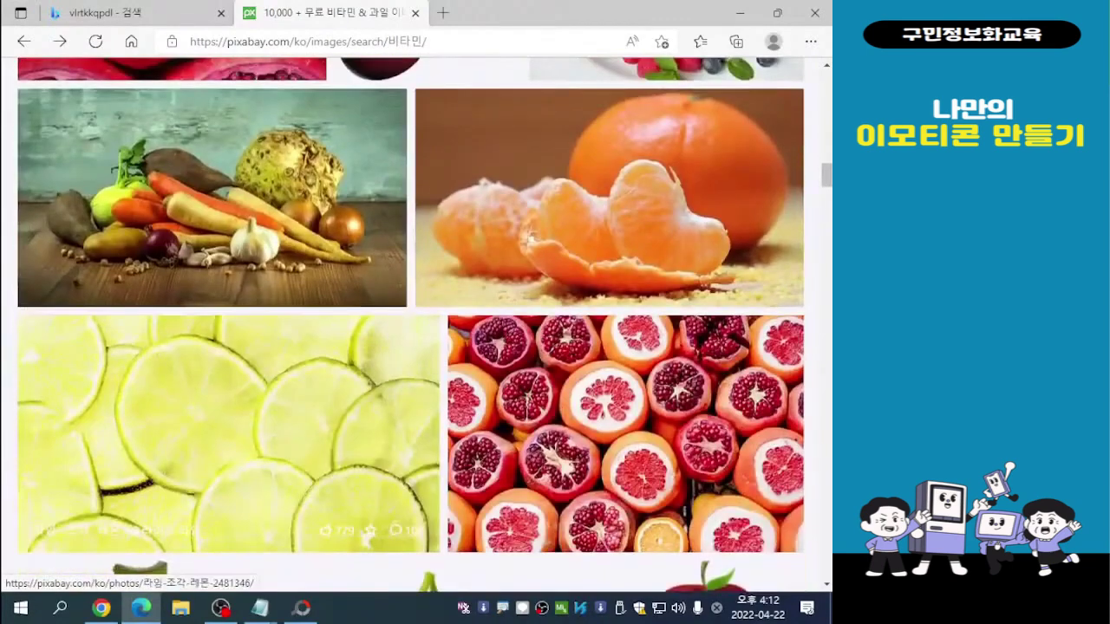
scroll(216, 364, "down", 2)
scroll(228, 312, "up", 1)
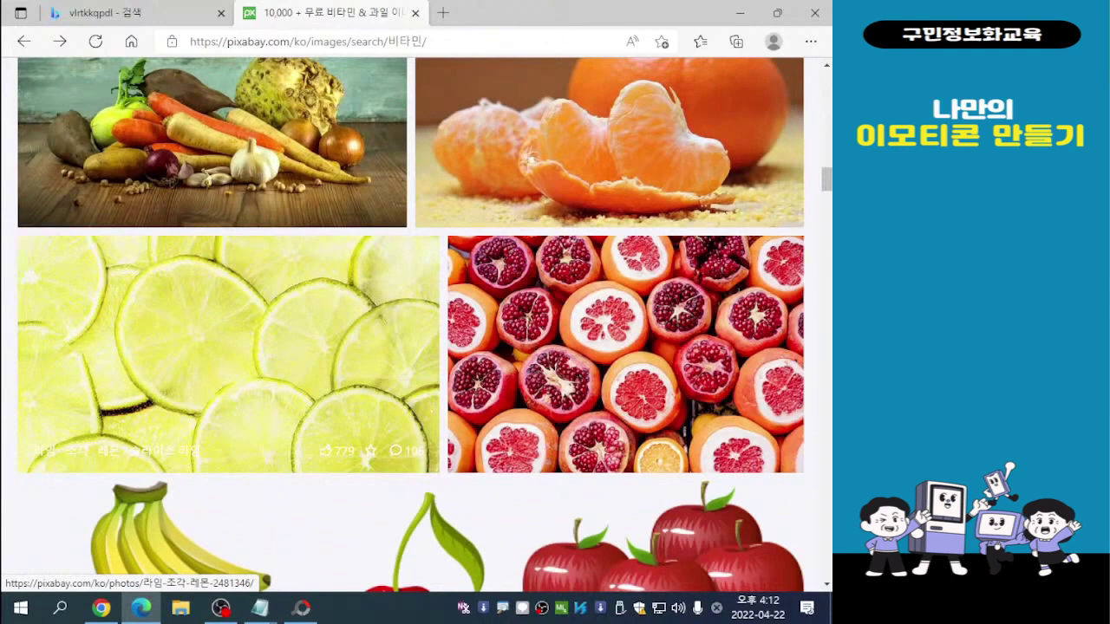
left_click(229, 347)
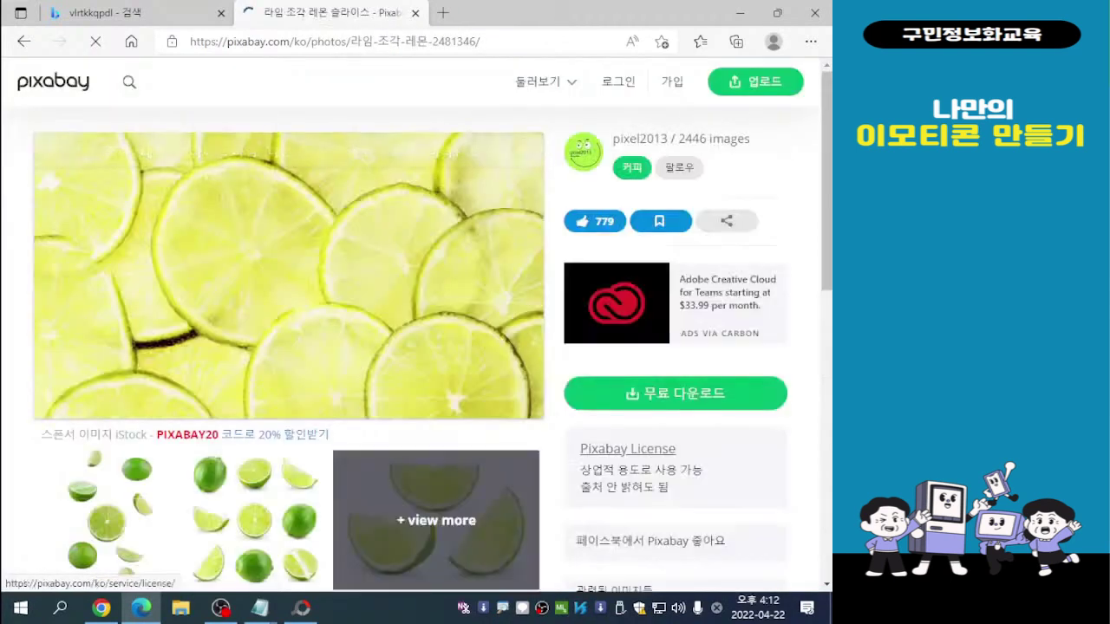
Download the lime slices photo as a 1920×1079 JPG, completing the robot check, and close the browser
left_click(676, 393)
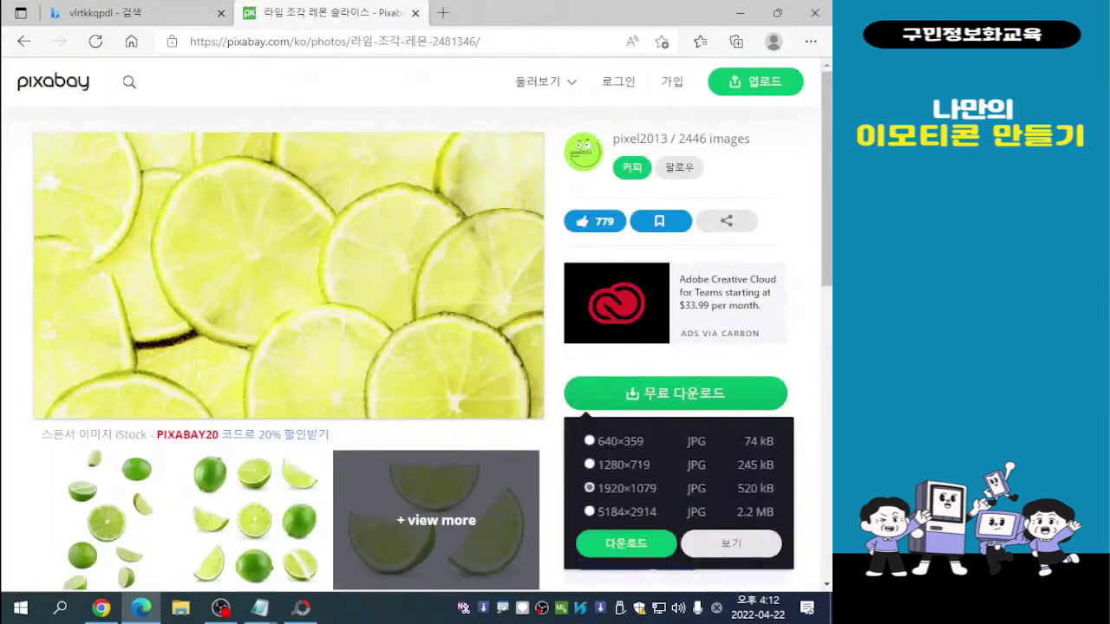
left_click(626, 543)
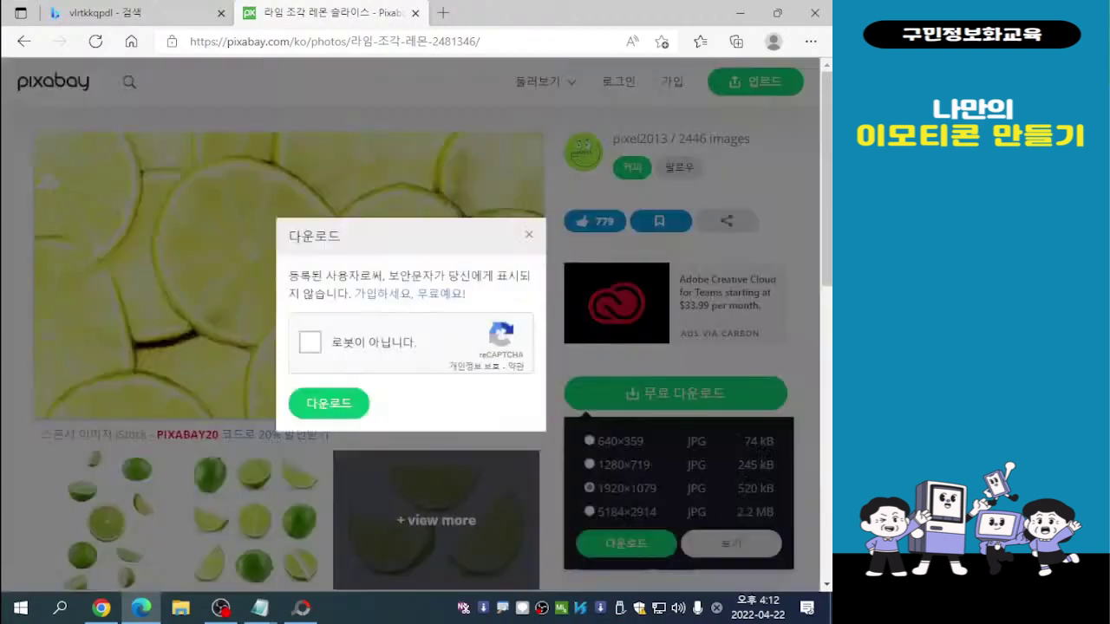
left_click(310, 341)
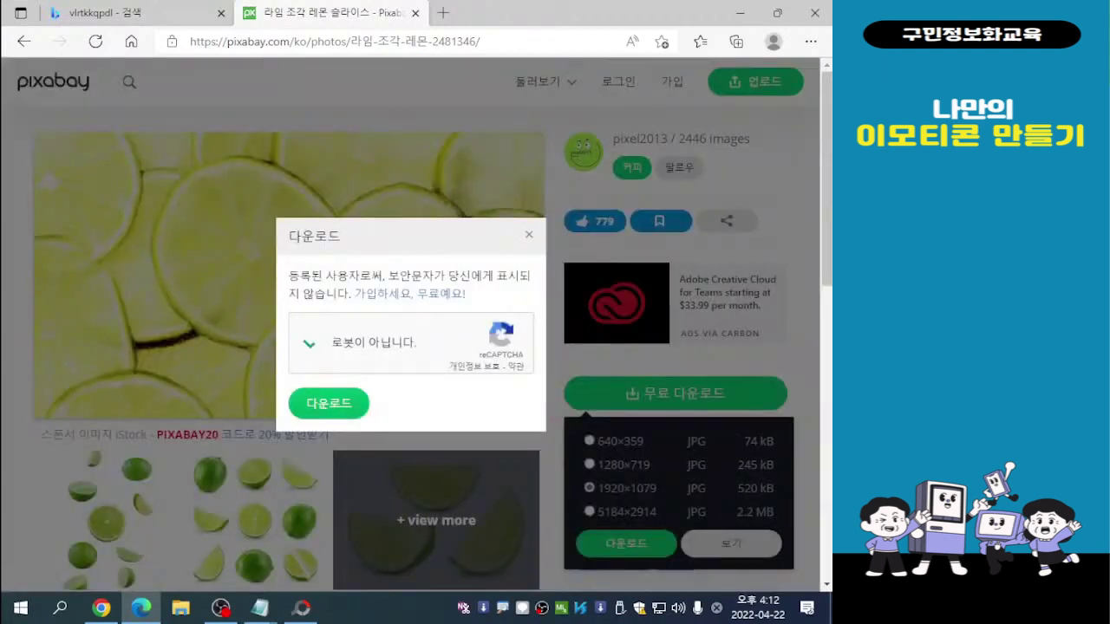
left_click(329, 403)
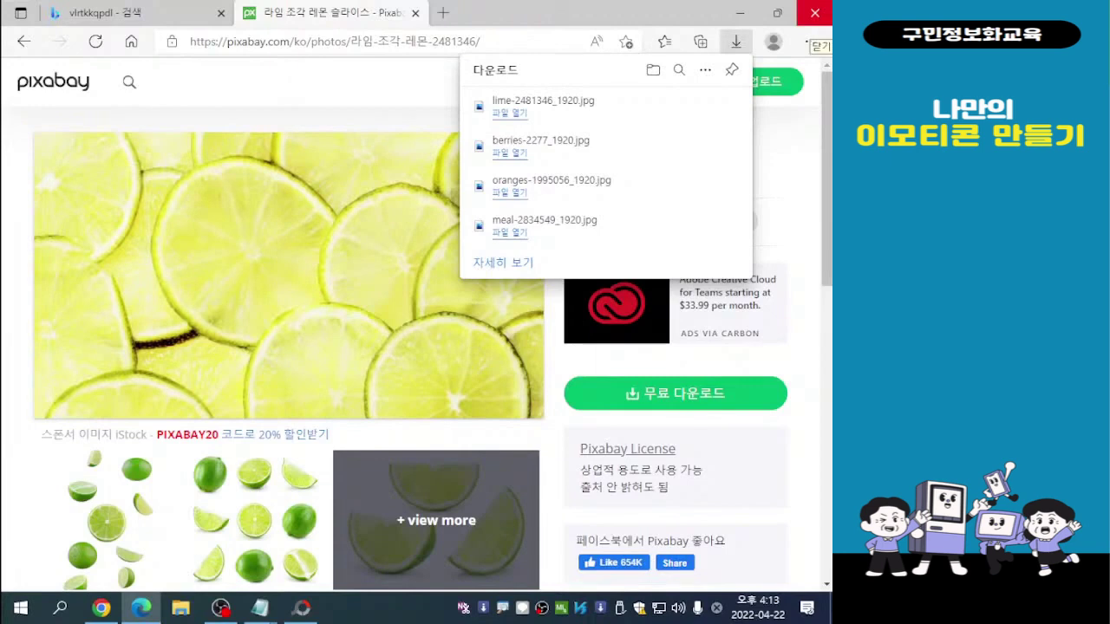
left_click(814, 14)
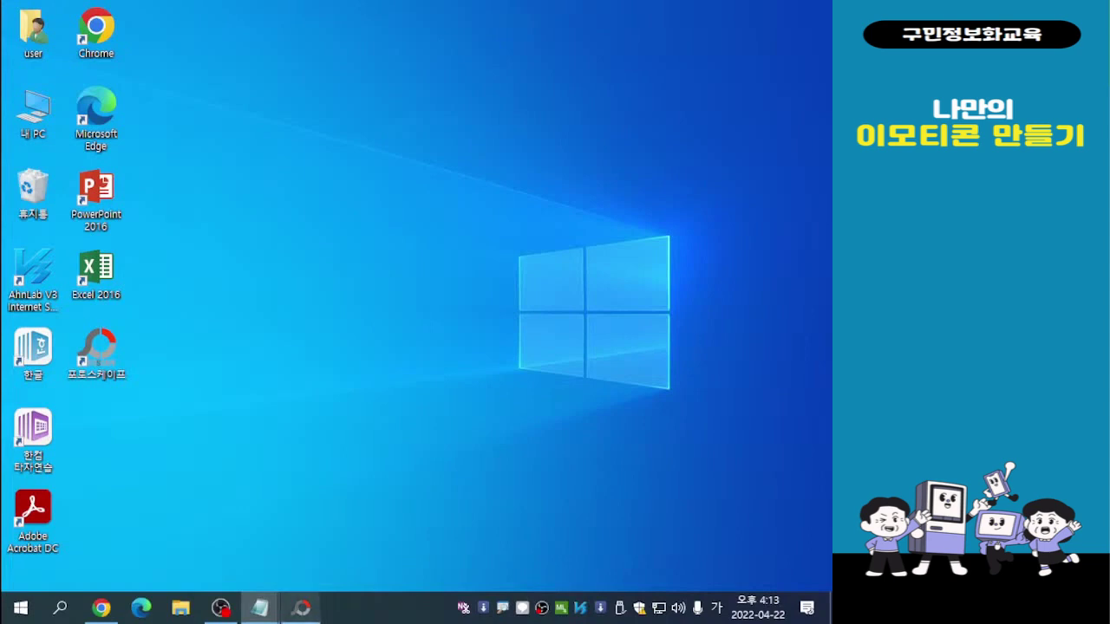
Switch to PhotoScape, go to batch editing (일괄편집) and open the 다운로드 folder in the folder tree
mouse_move(300, 607)
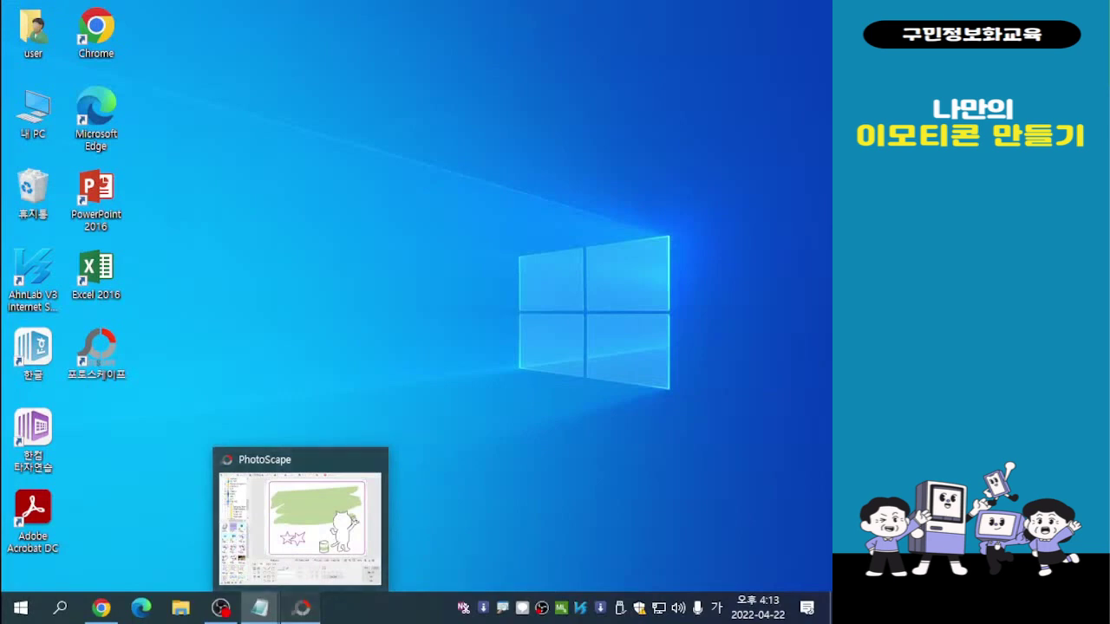
left_click(300, 520)
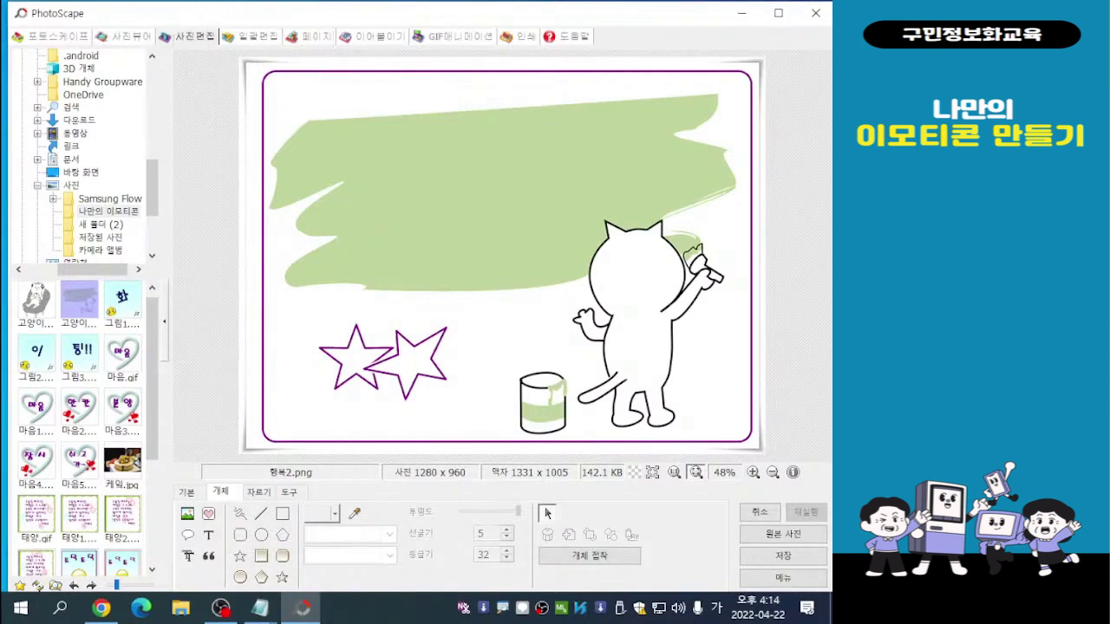
left_click(251, 36)
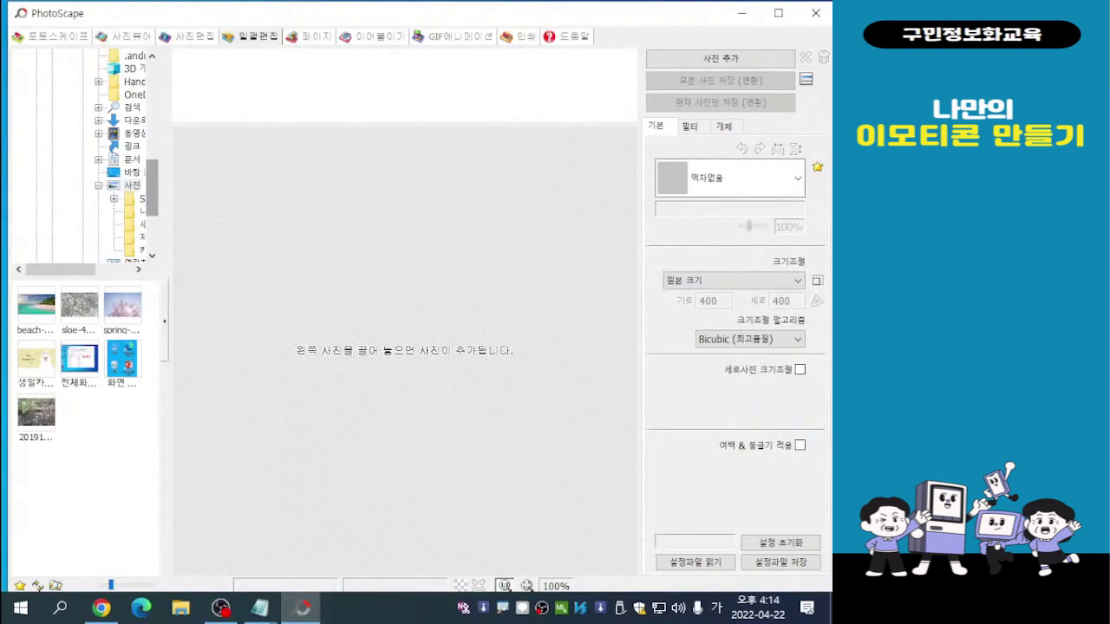
left_click_drag(152, 187, 151, 184)
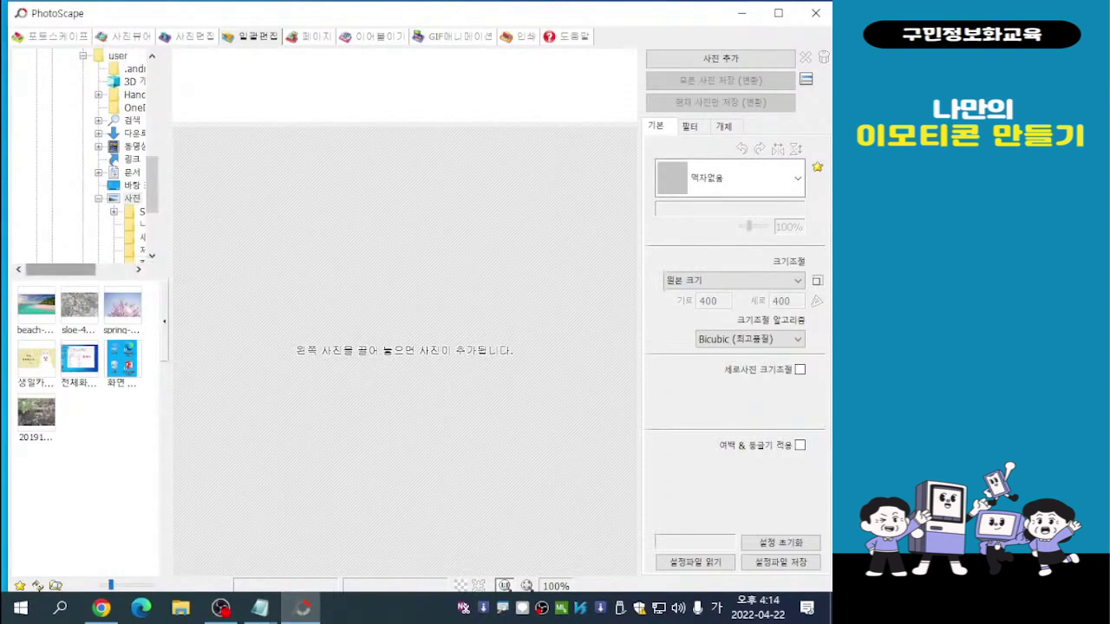
left_click_drag(60, 269, 88, 268)
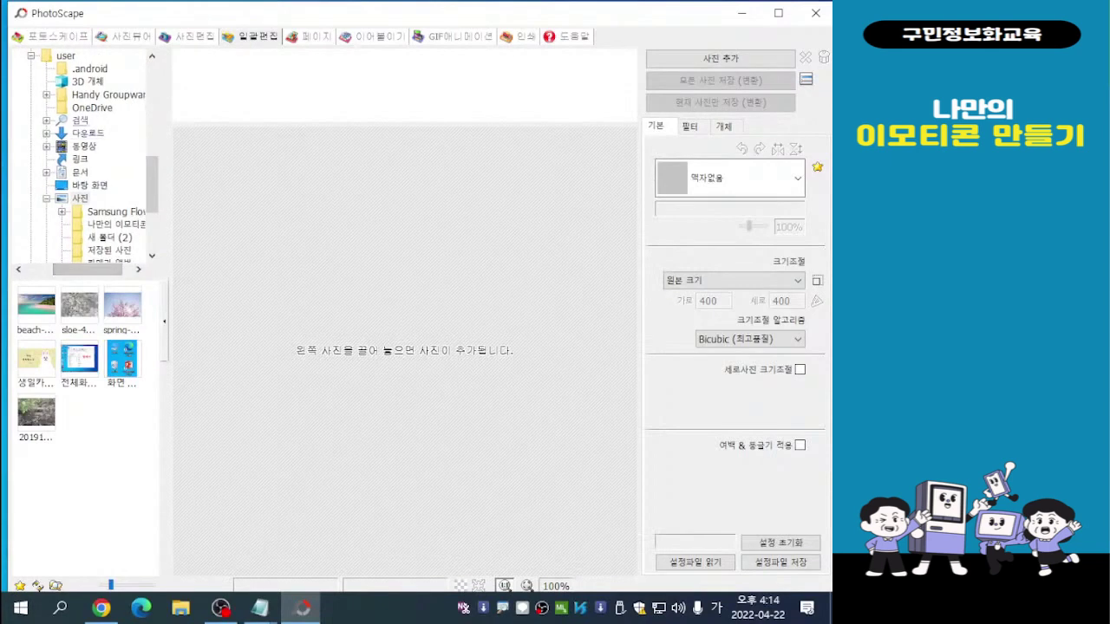
left_click(88, 133)
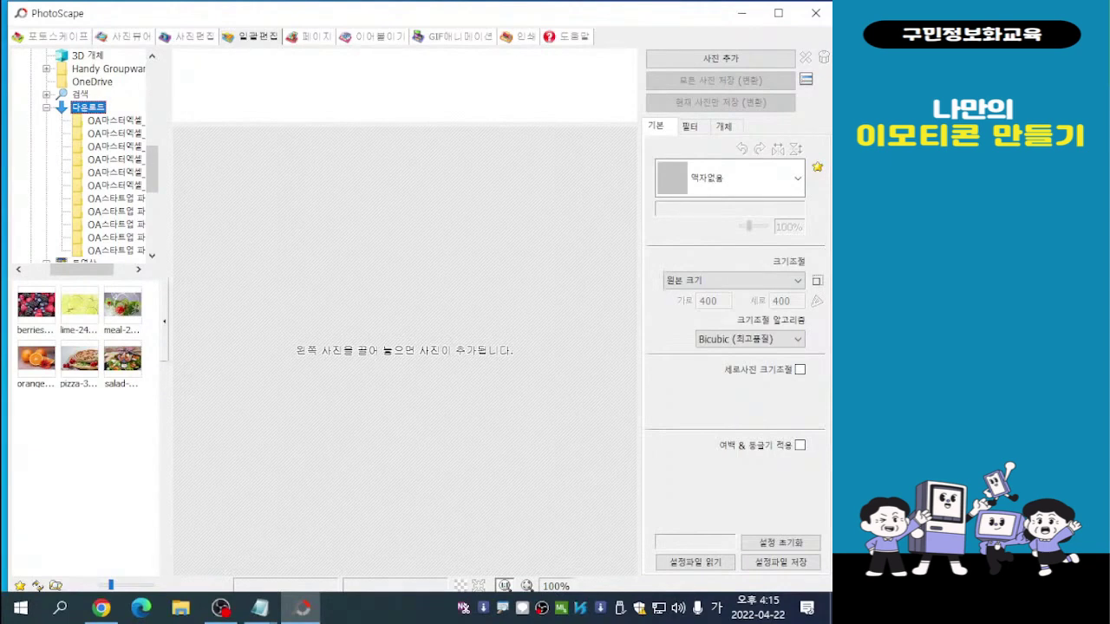
Add the berries, lime, meal and oranges photos together to the batch editing list
left_click(36, 304)
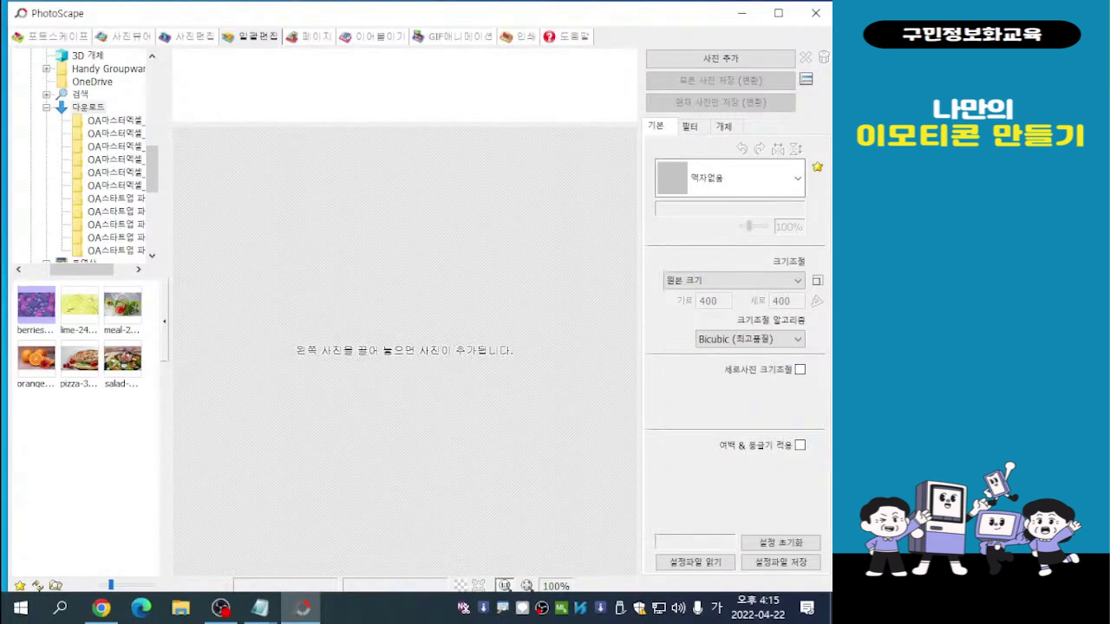
key("shift+Right")
key("shift+Right")
key("shift+Right")
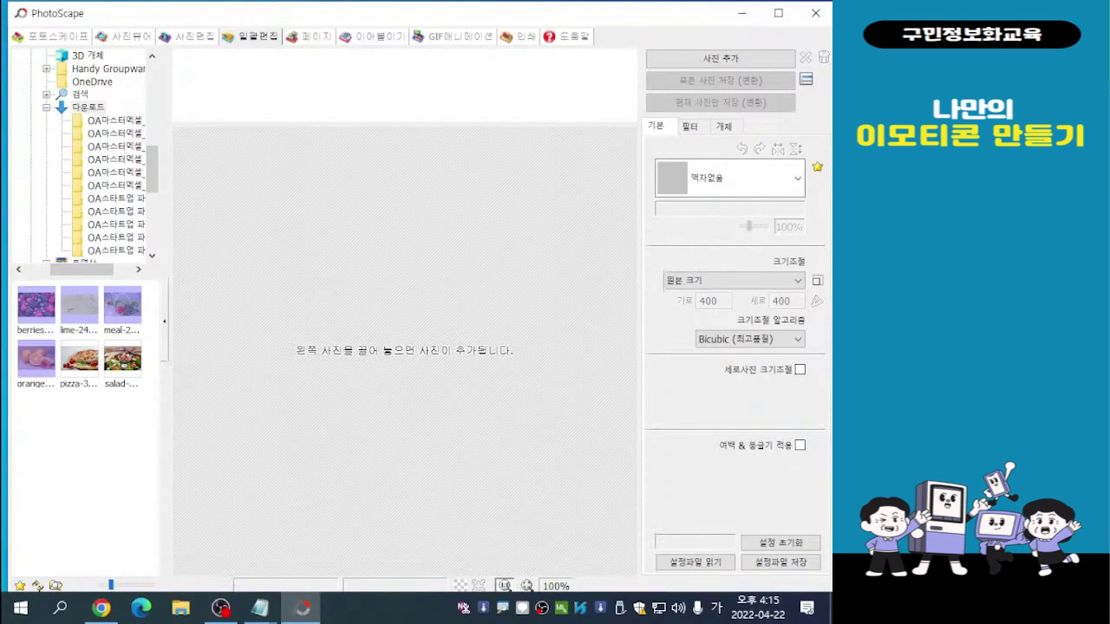
left_click_drag(35, 358, 209, 74)
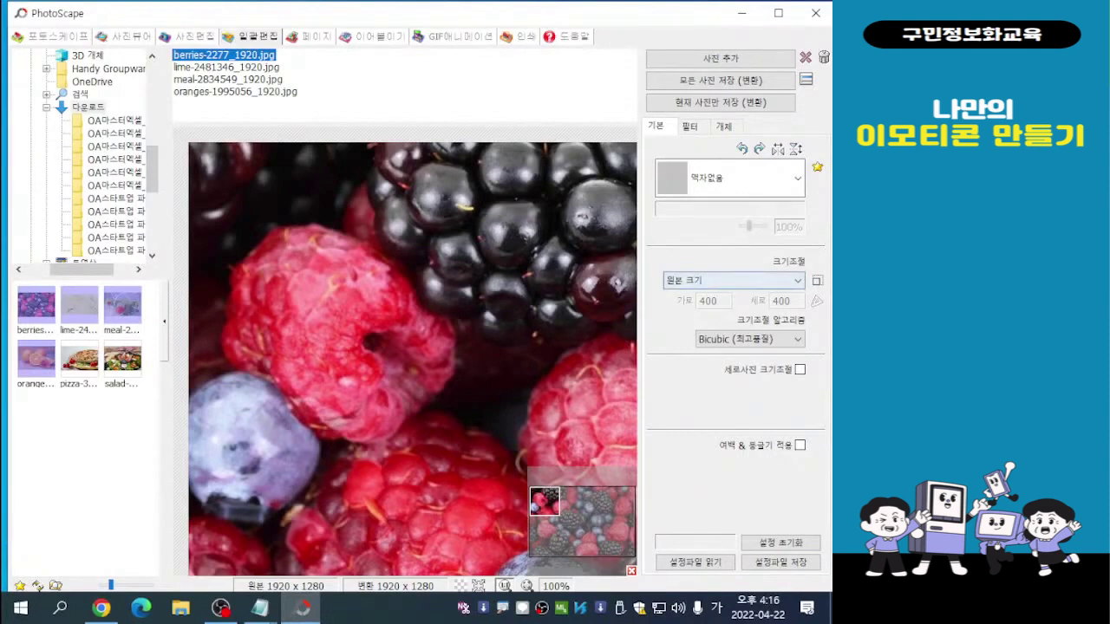
Resize the batch photos by width (가로 조절) with the width set to 500
left_click(732, 280)
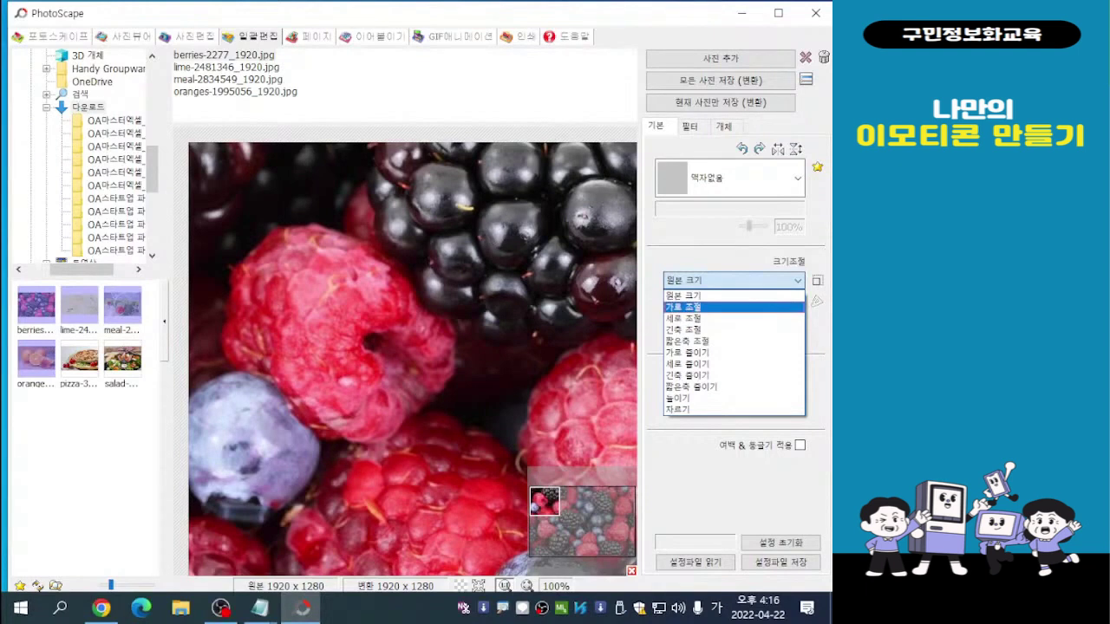
left_click(685, 306)
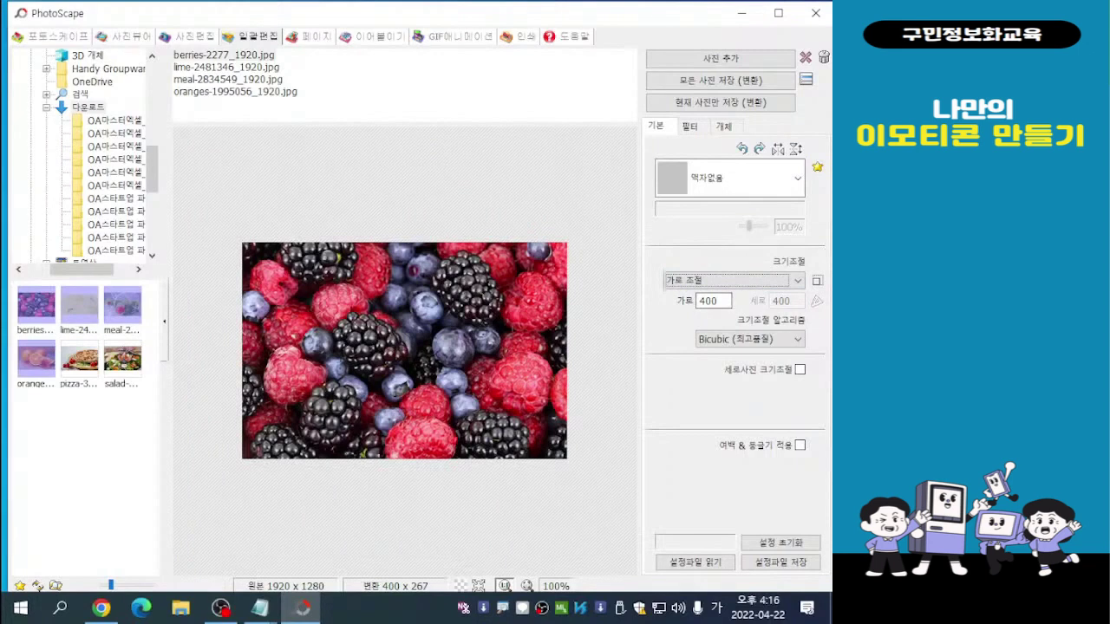
left_click(717, 301)
key("Tab")
key("BackSpace")
key("BackSpace")
key("BackSpace")
type("500")
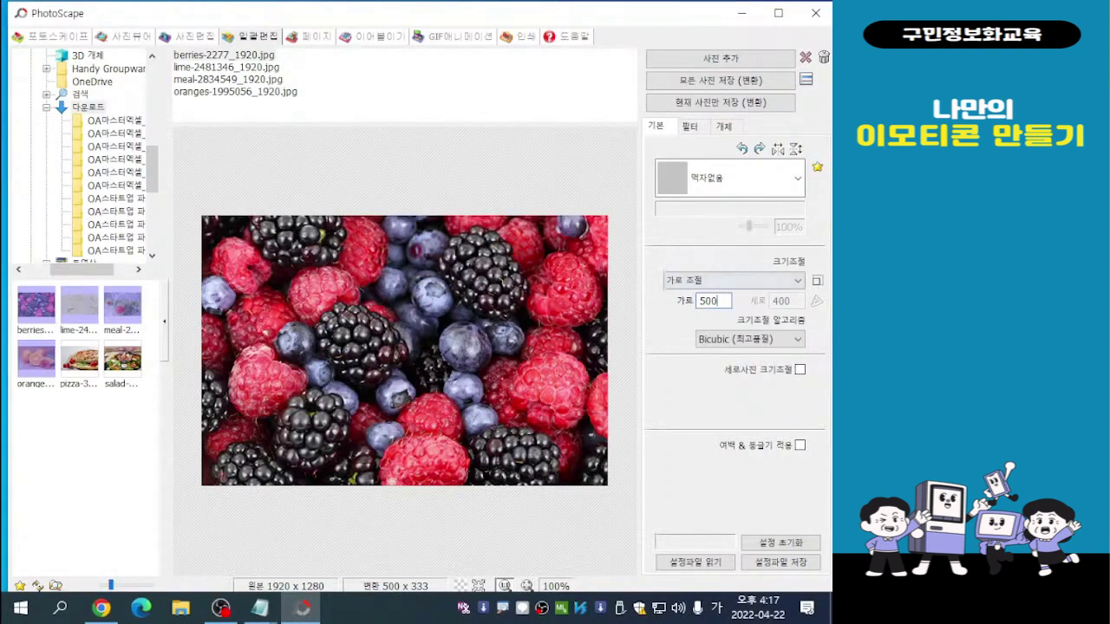
Change the batch resizing mode to height (세로 조절), using a height of 400
left_click(733, 280)
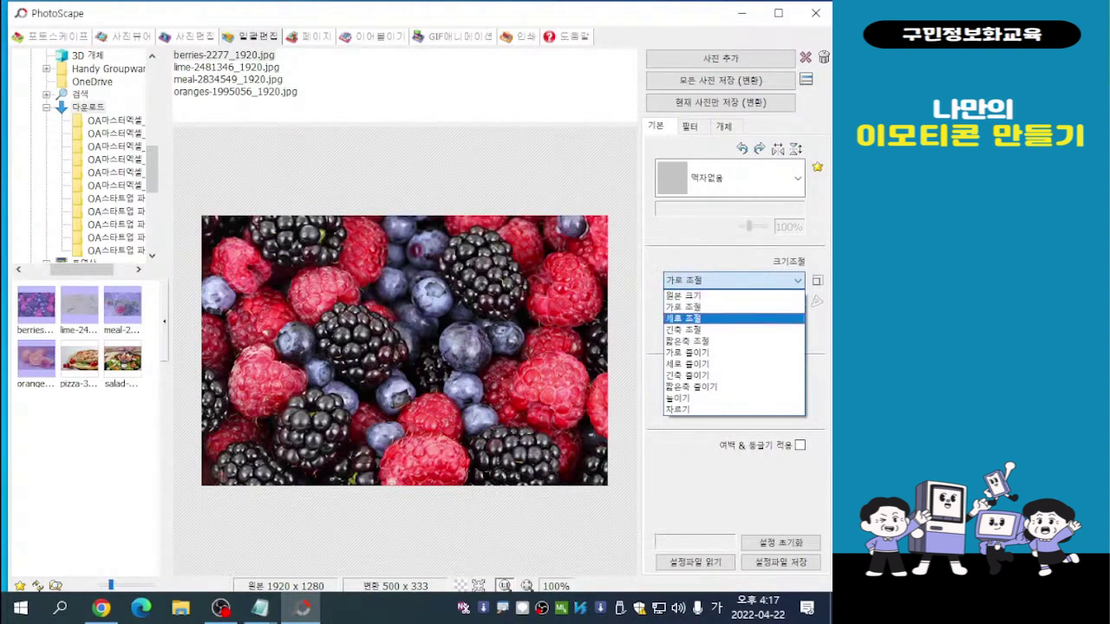
left_click(690, 318)
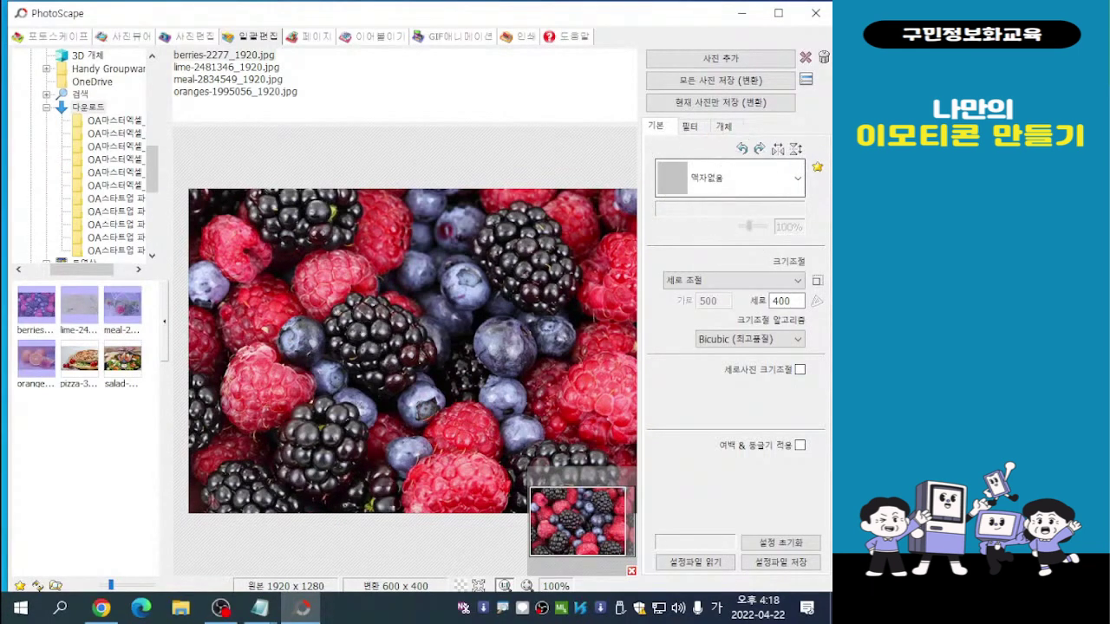
Apply the 여백 01 frame to the batch photos
left_click(798, 178)
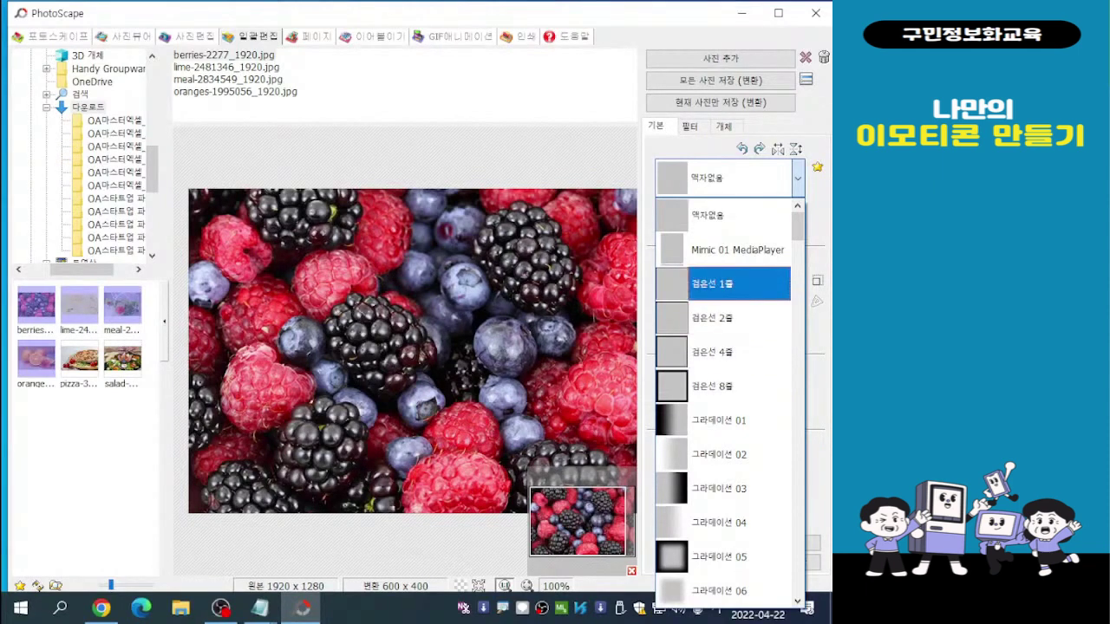
scroll(737, 352, "down", 3)
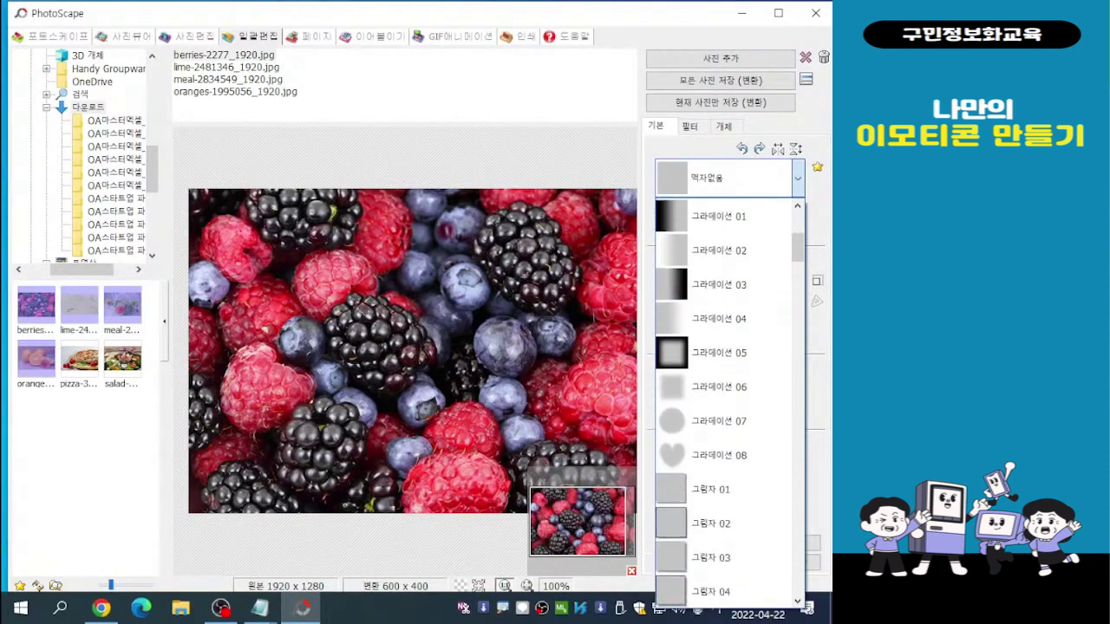
scroll(737, 352, "down", 2)
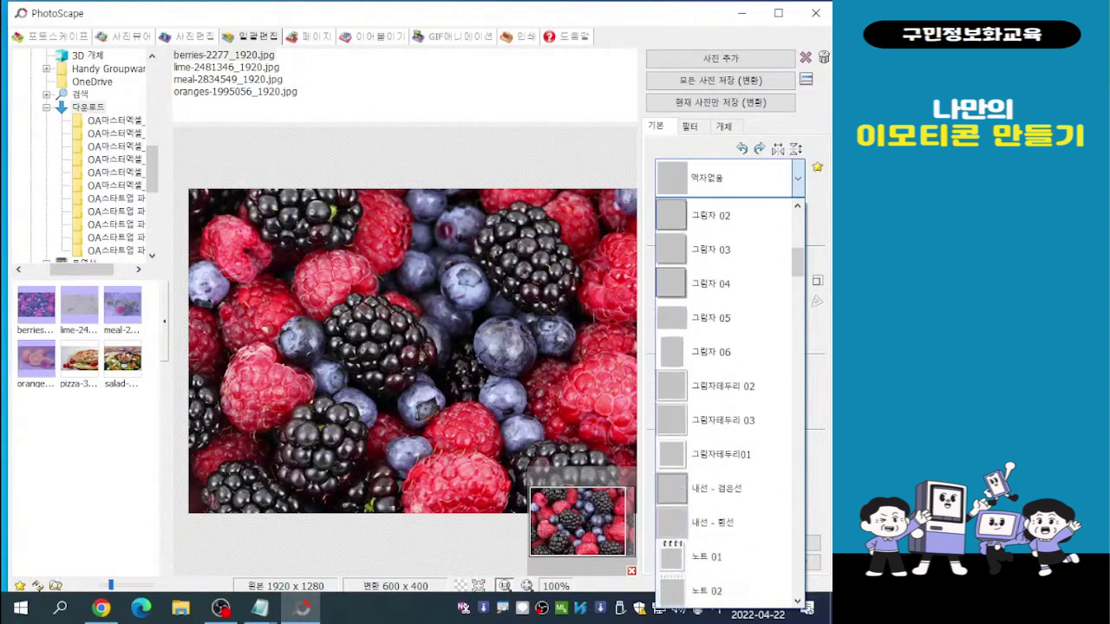
scroll(737, 352, "down", 2)
scroll(737, 352, "down", 4)
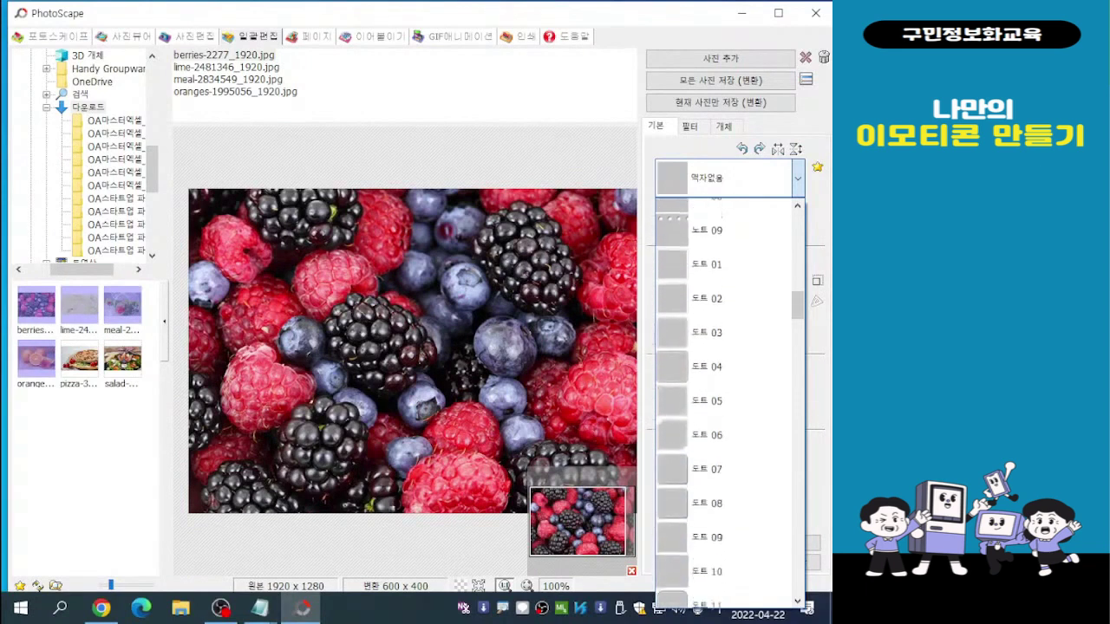
scroll(737, 352, "down", 3)
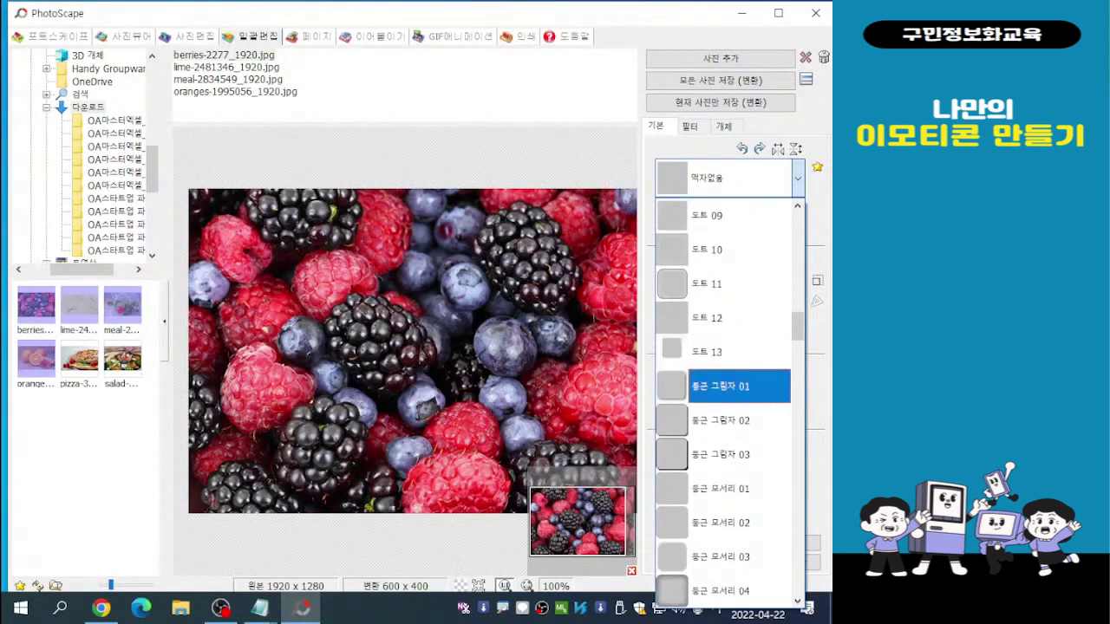
scroll(737, 352, "down", 4)
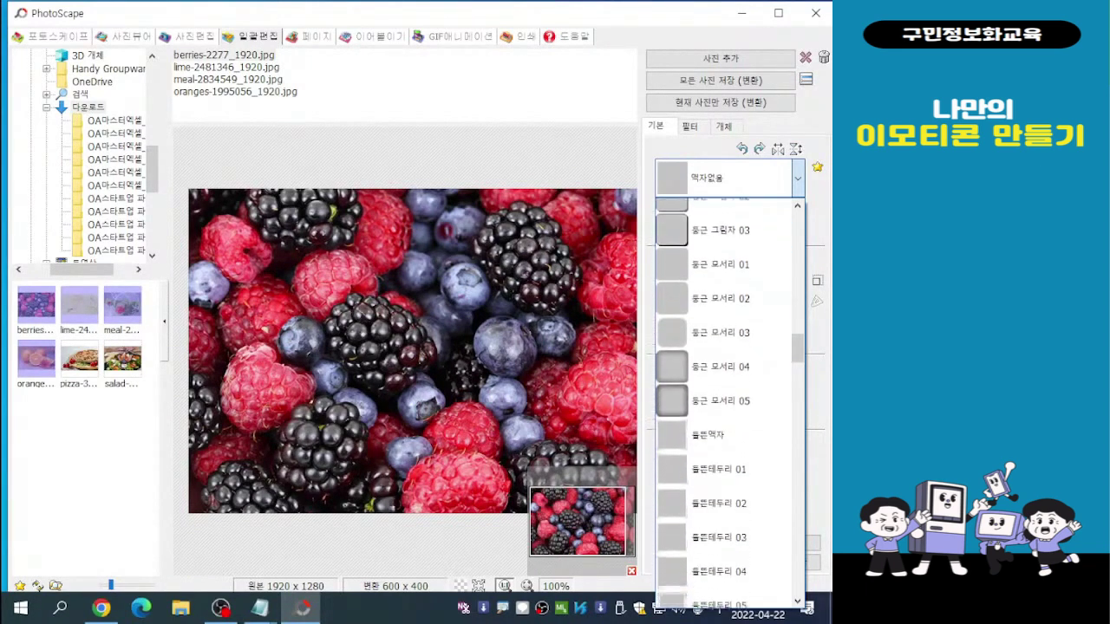
scroll(737, 352, "down", 3)
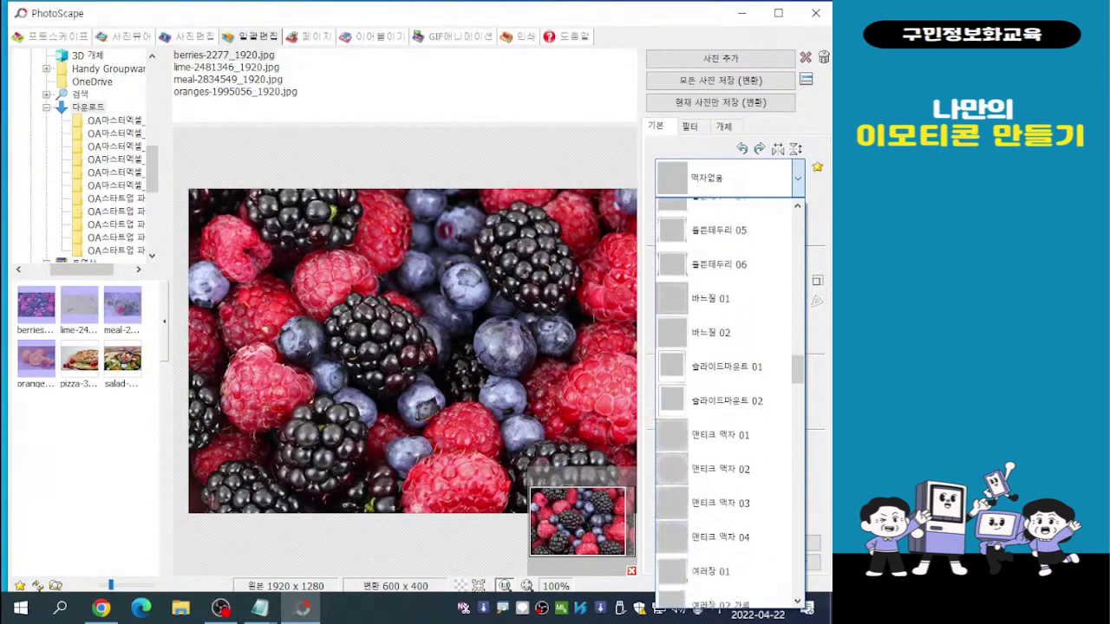
scroll(737, 352, "down", 2)
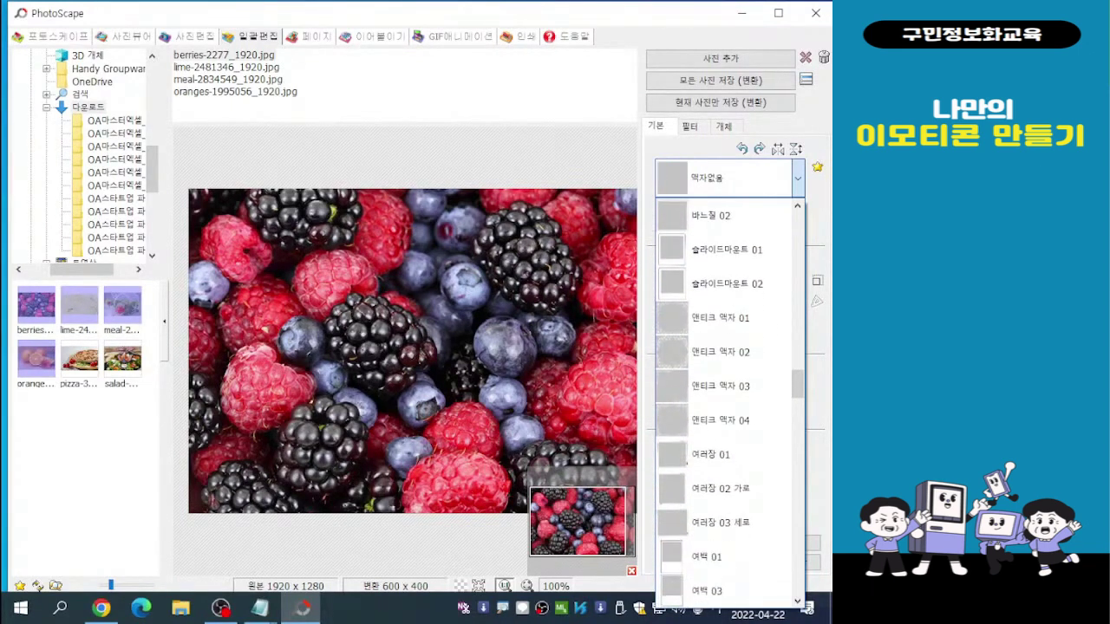
scroll(737, 352, "down", 1)
scroll(736, 373, "down", 1)
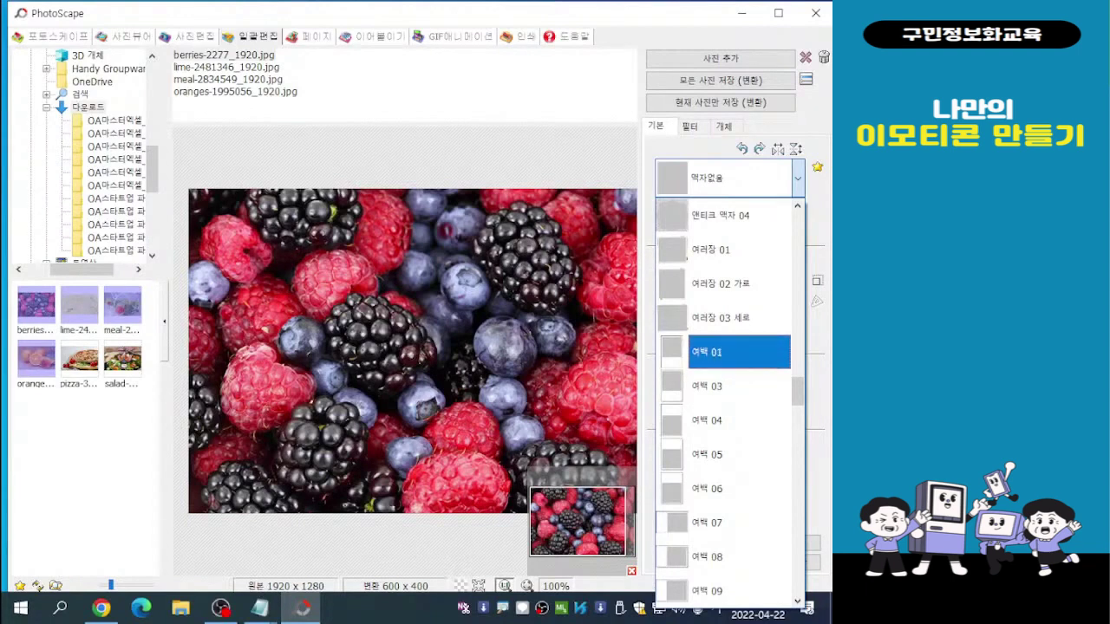
left_click(738, 345)
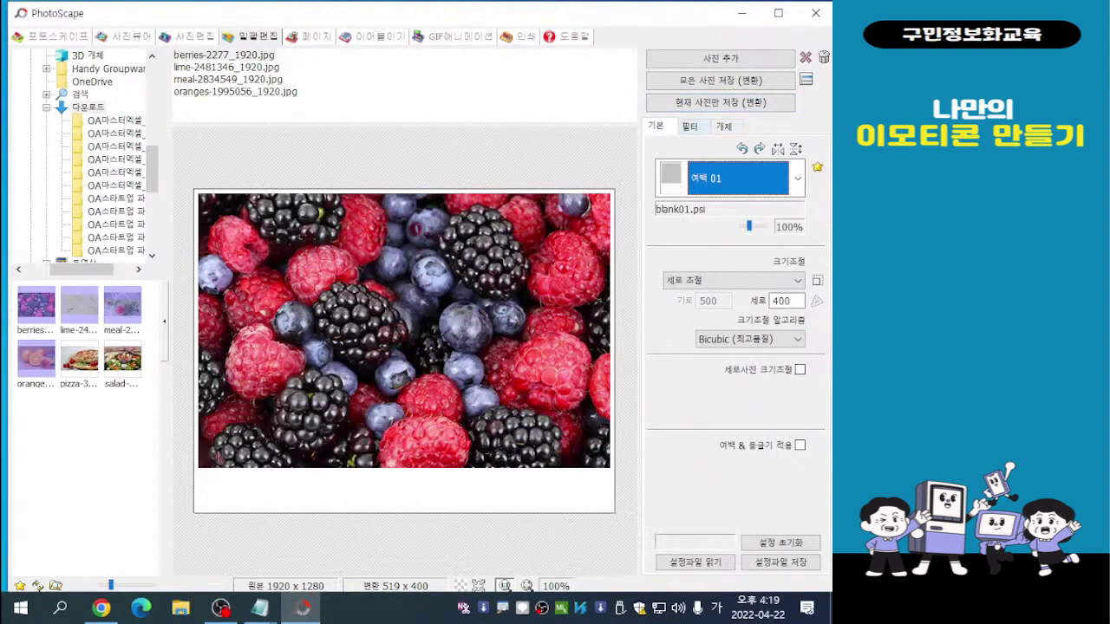
Enable the first text object (글 1) for the batch photos and set its text to "너는 나의 비타민^^"
left_click(690, 127)
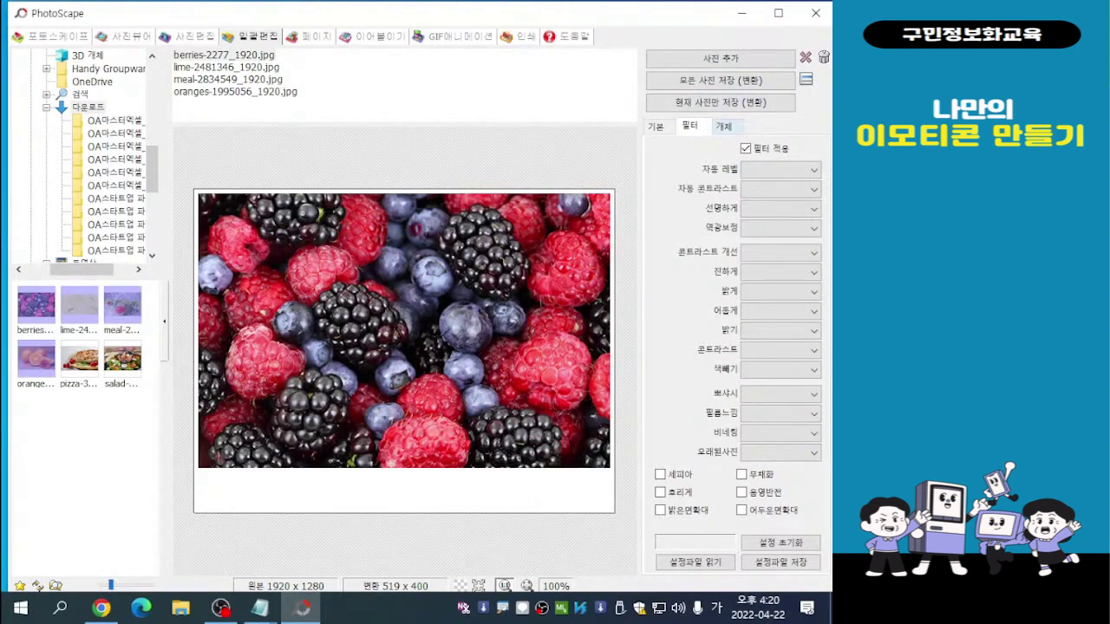
left_click(725, 126)
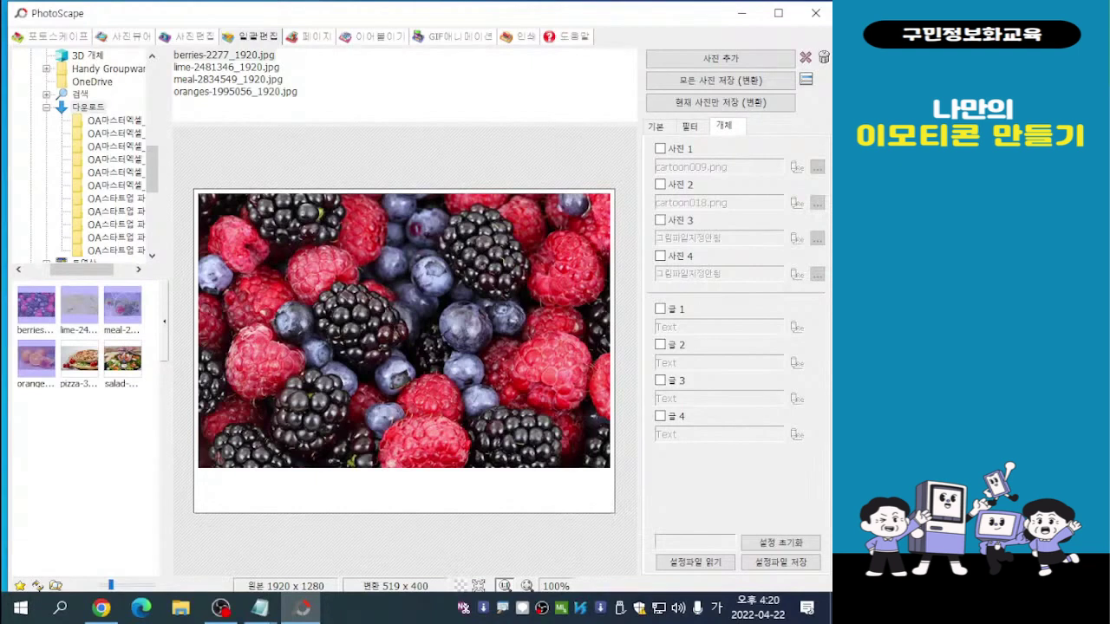
left_click(661, 309)
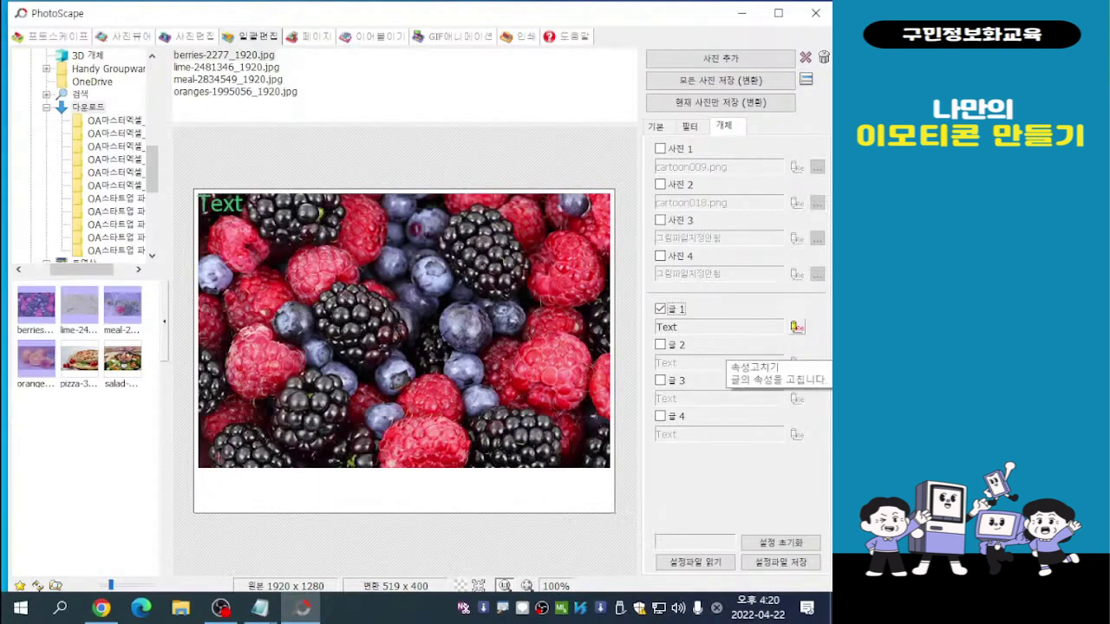
left_click(796, 327)
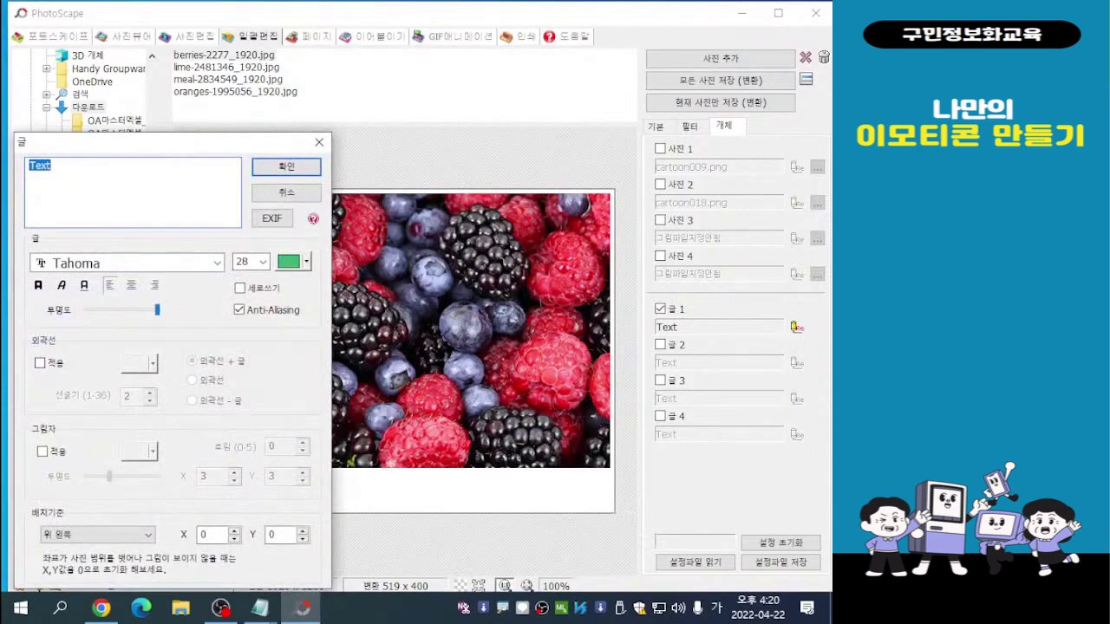
left_click_drag(174, 143, 492, 56)
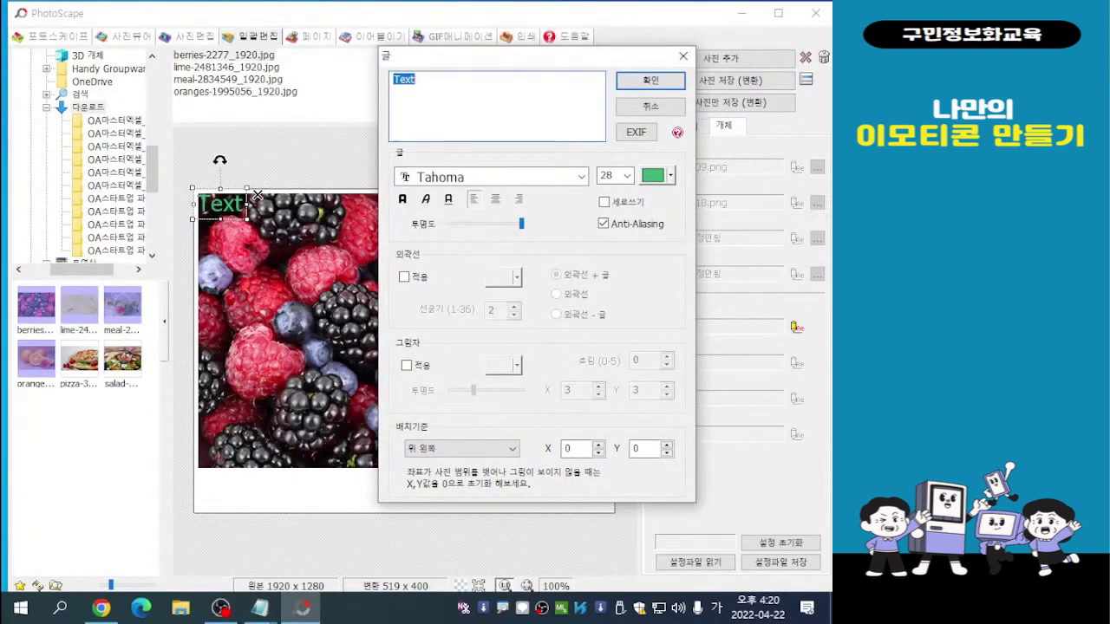
type("너는 너")
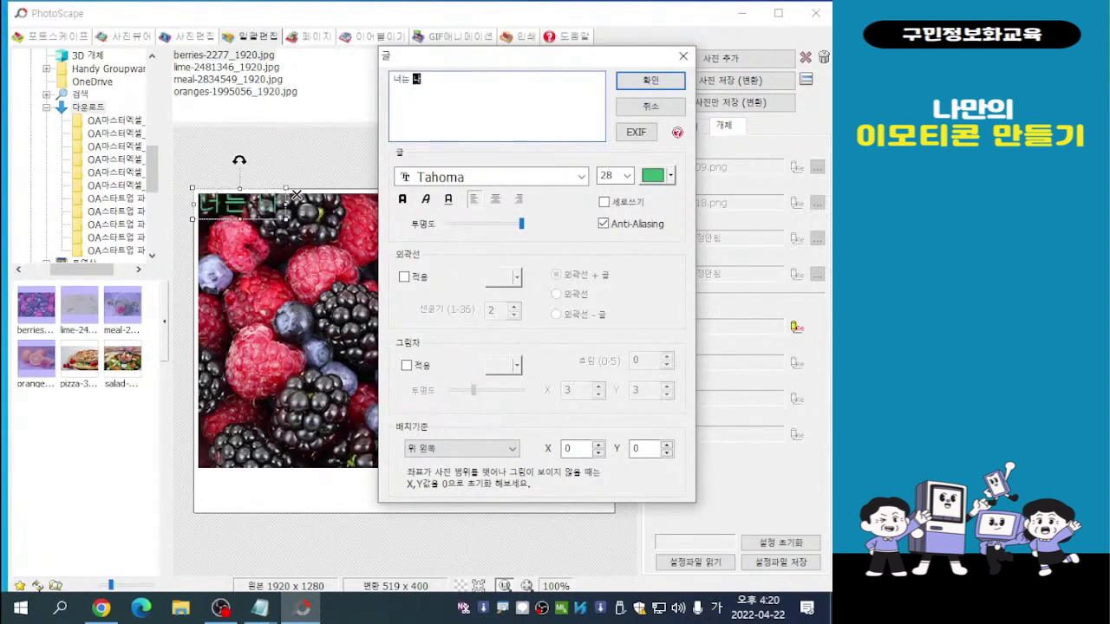
type("의 비타민")
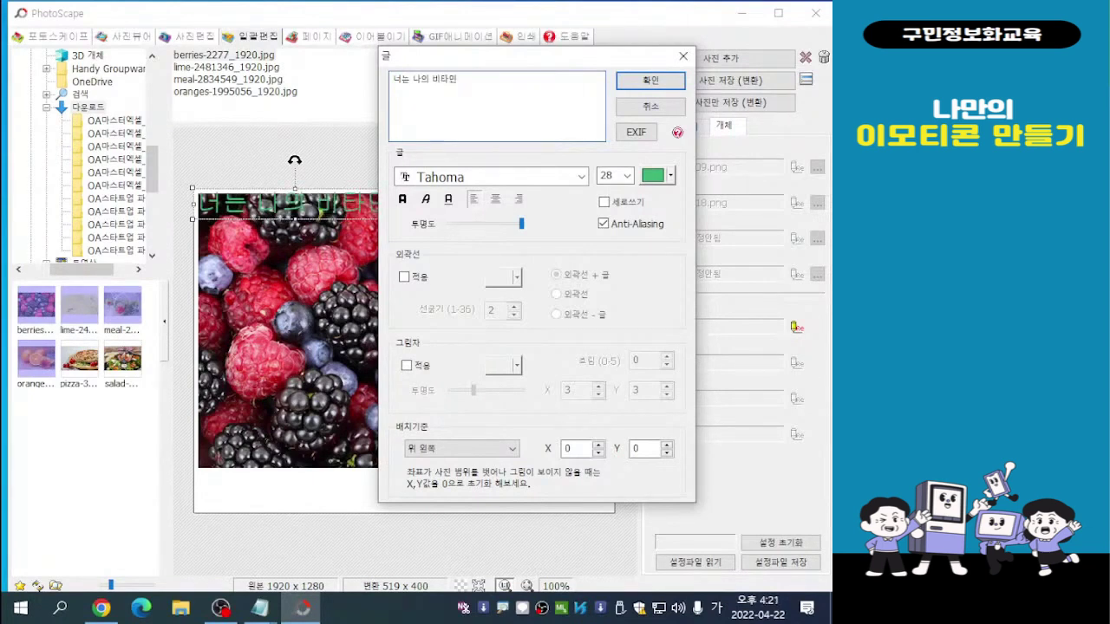
type("^^")
left_click_drag(524, 56, 561, 56)
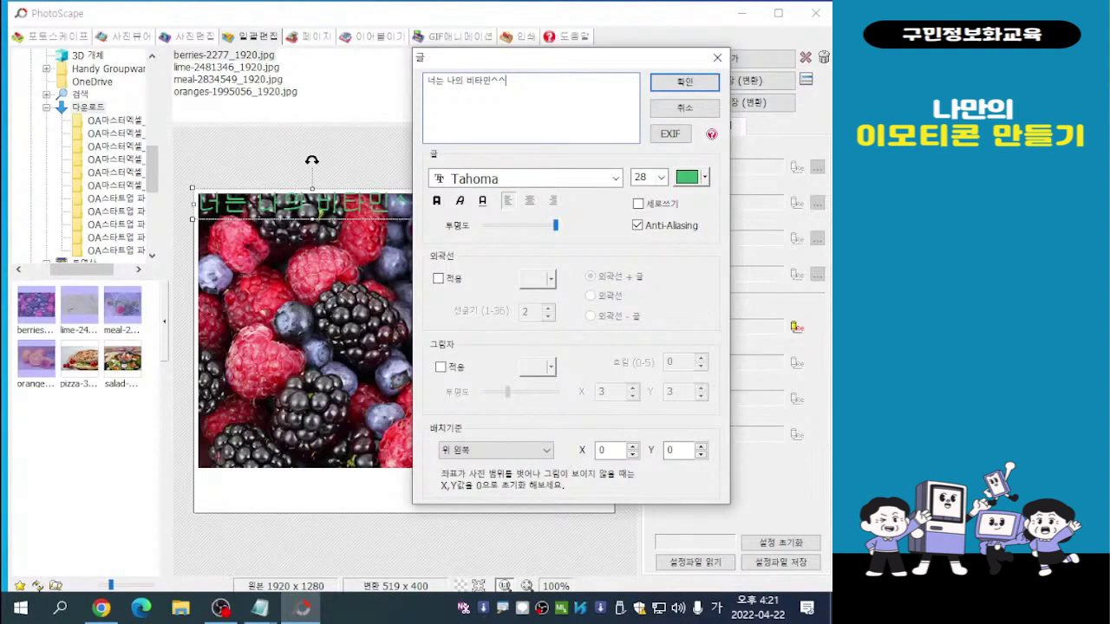
Set the caption's font to 휴먼옛체
left_click(615, 179)
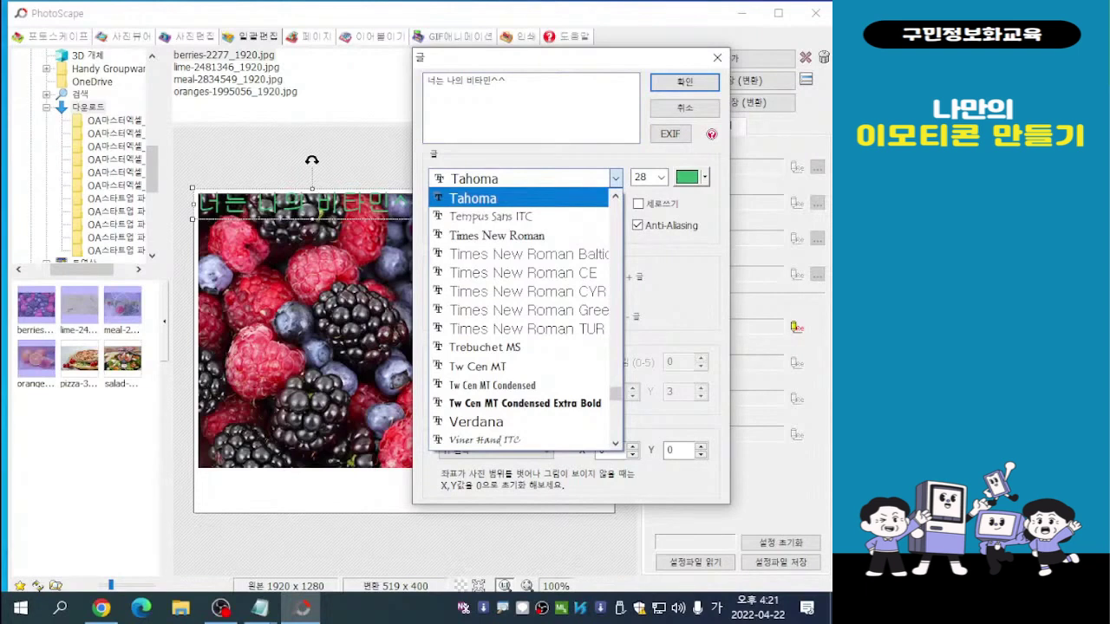
scroll(520, 318, "down", 1)
scroll(525, 317, "down", 6)
scroll(526, 318, "down", 4)
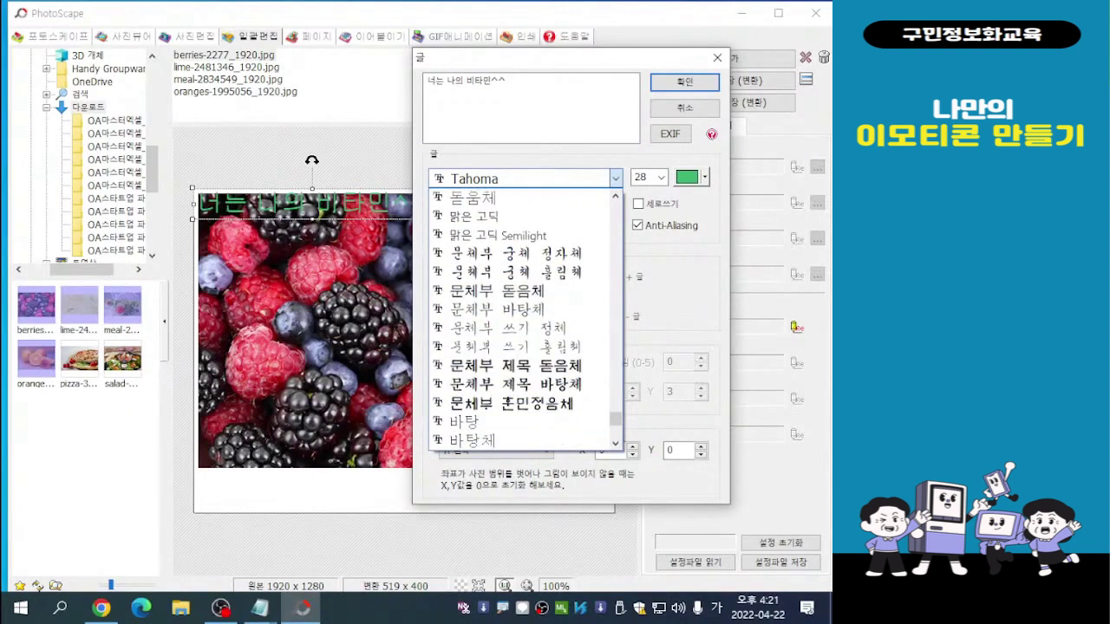
scroll(525, 317, "down", 4)
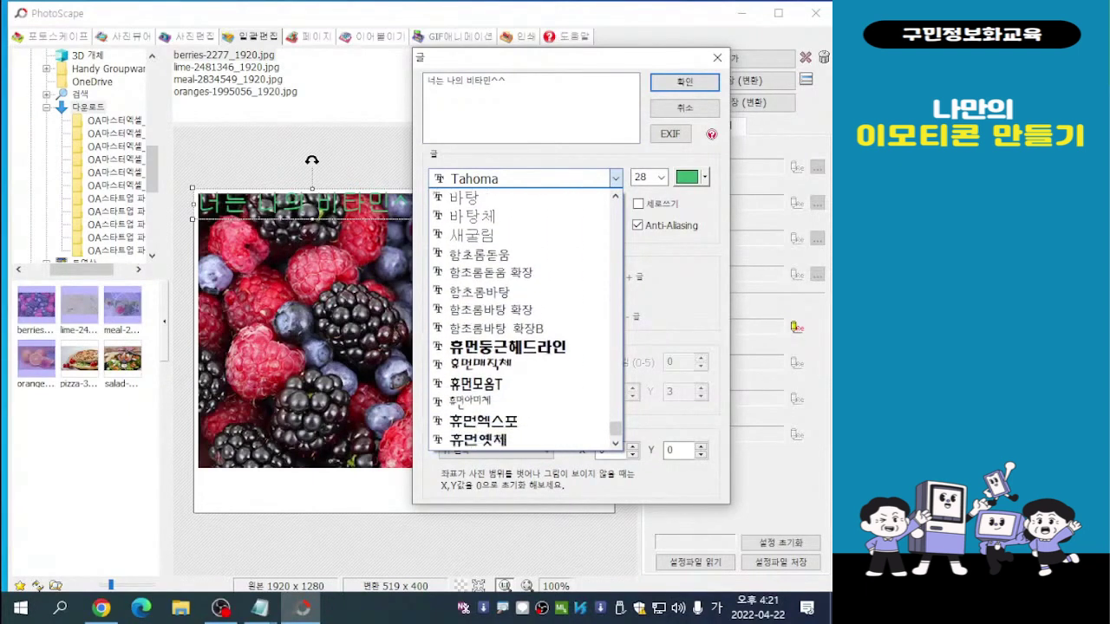
left_click(478, 439)
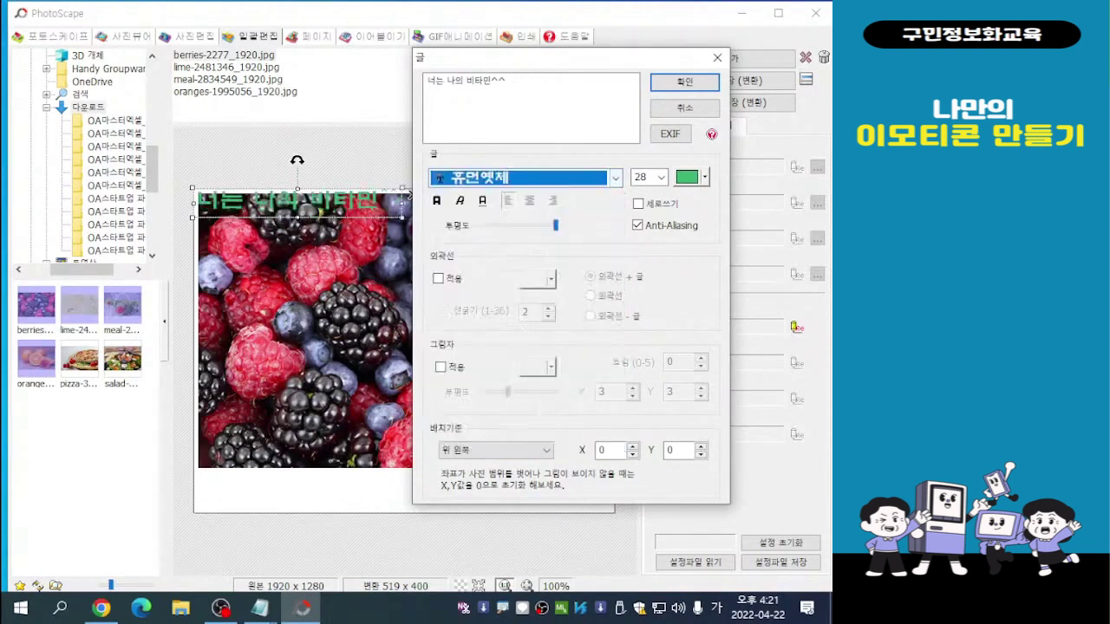
Try the 휴먼편지체 font on the caption, make the text bold, and switch the font back to 휴먼옛체
left_click(614, 177)
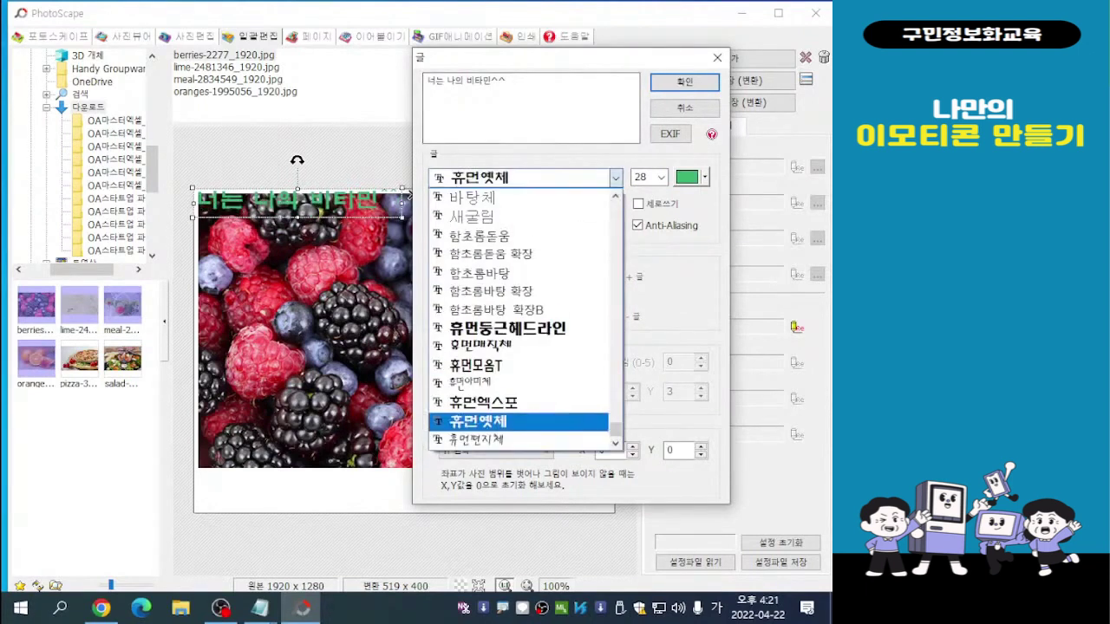
left_click(476, 440)
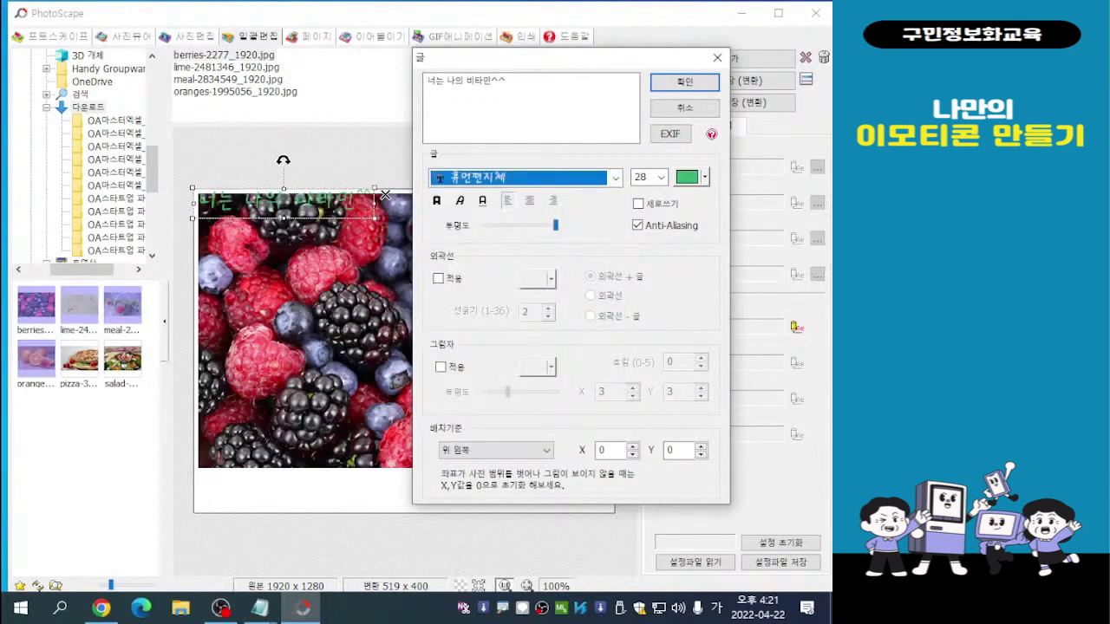
left_click(437, 201)
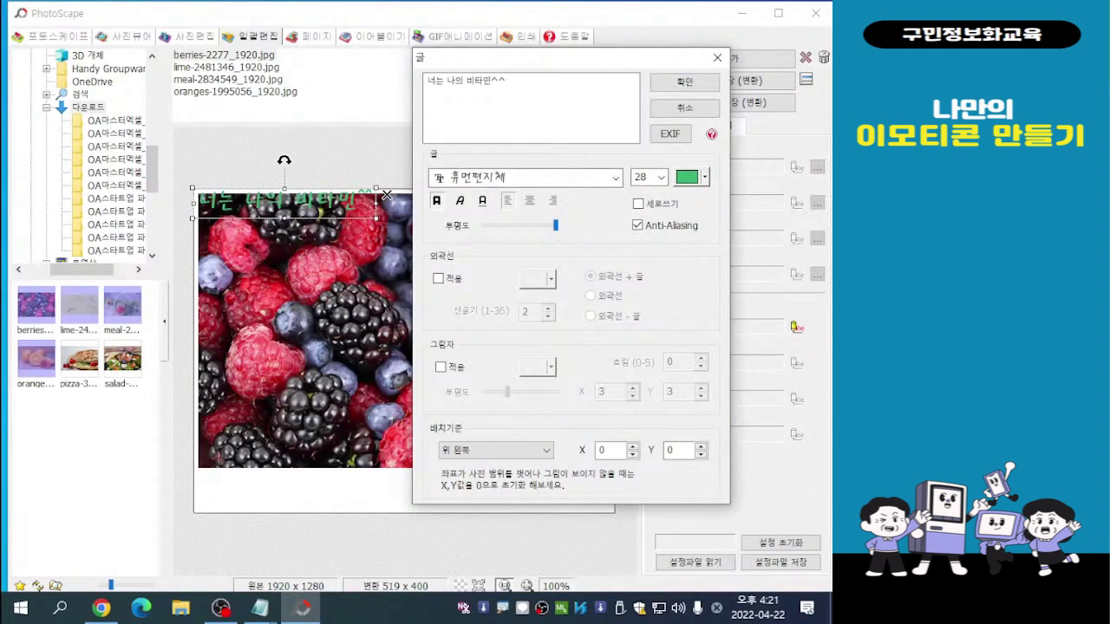
left_click(615, 177)
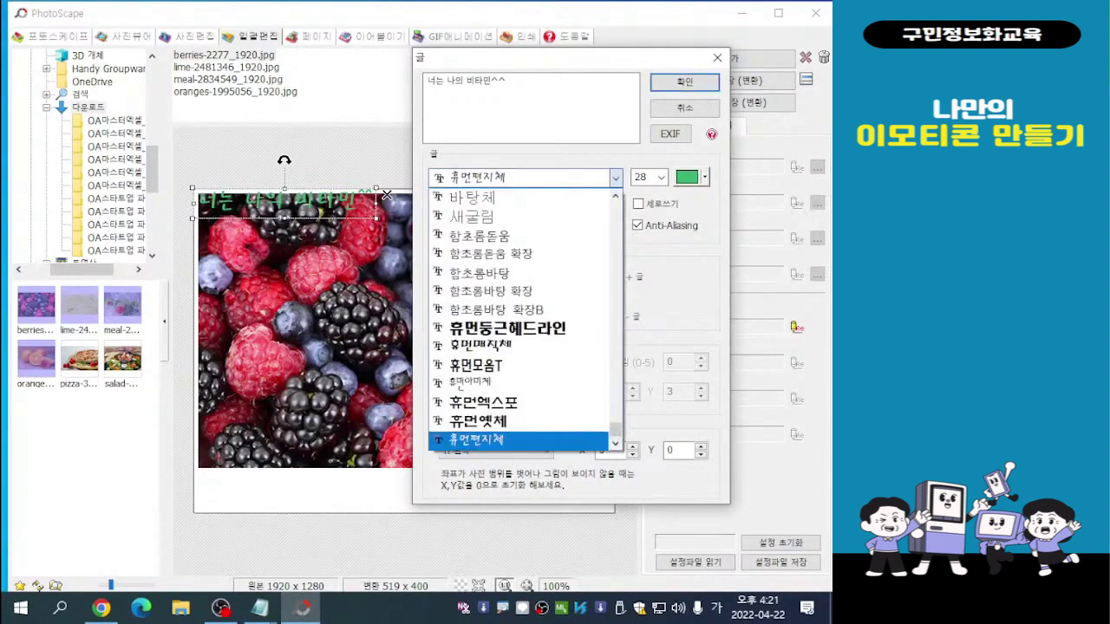
left_click(477, 422)
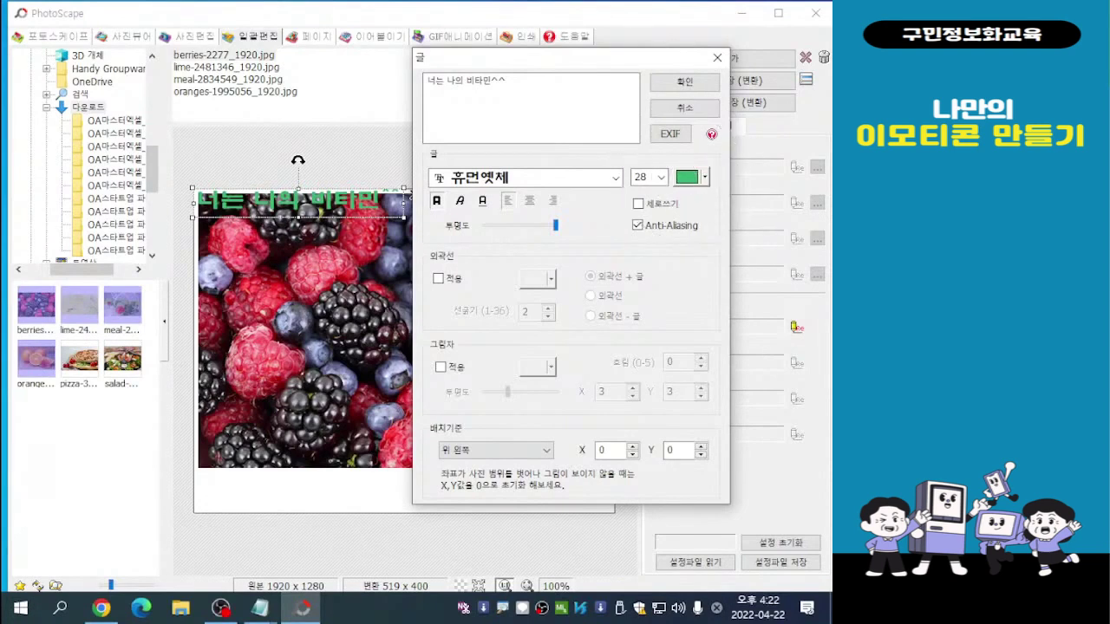
Try gold, turquoise and light yellow as the caption's text colour
left_click(705, 177)
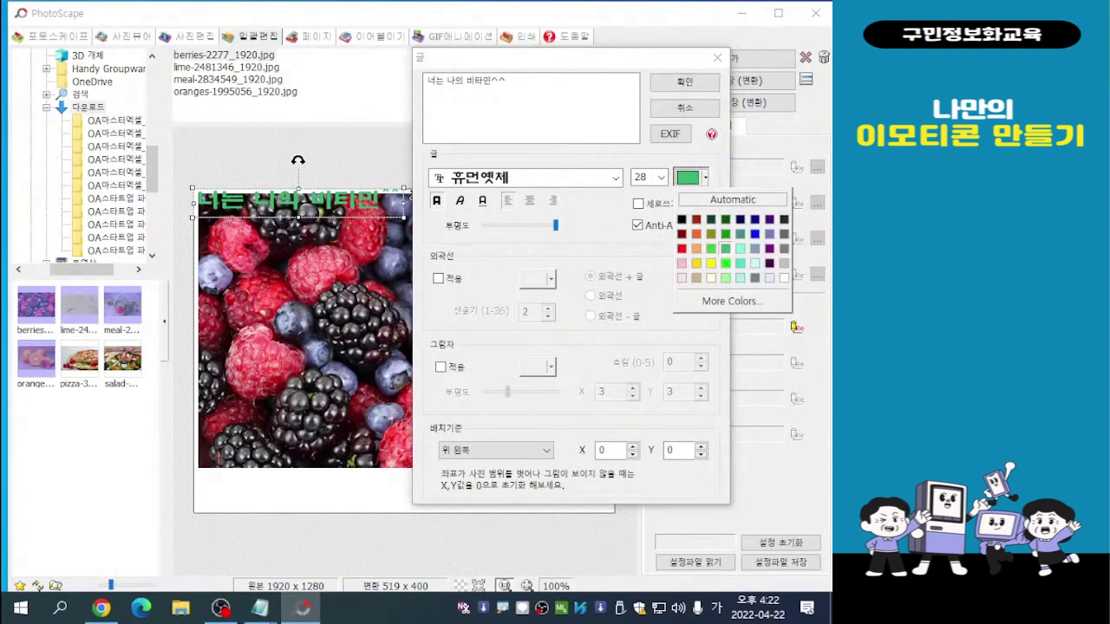
left_click(697, 262)
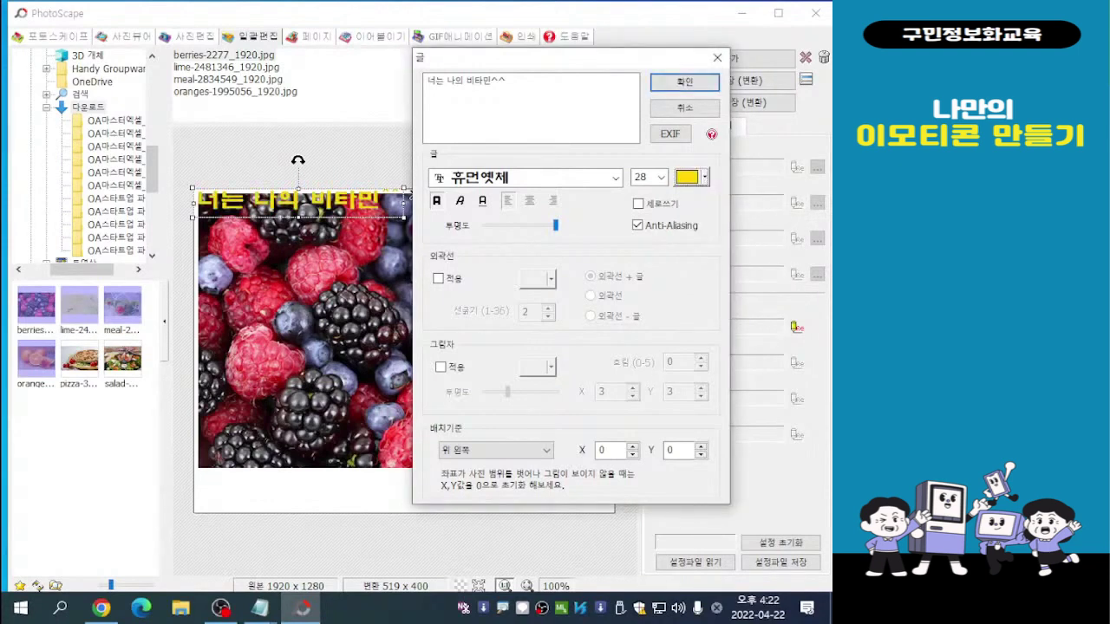
left_click(705, 177)
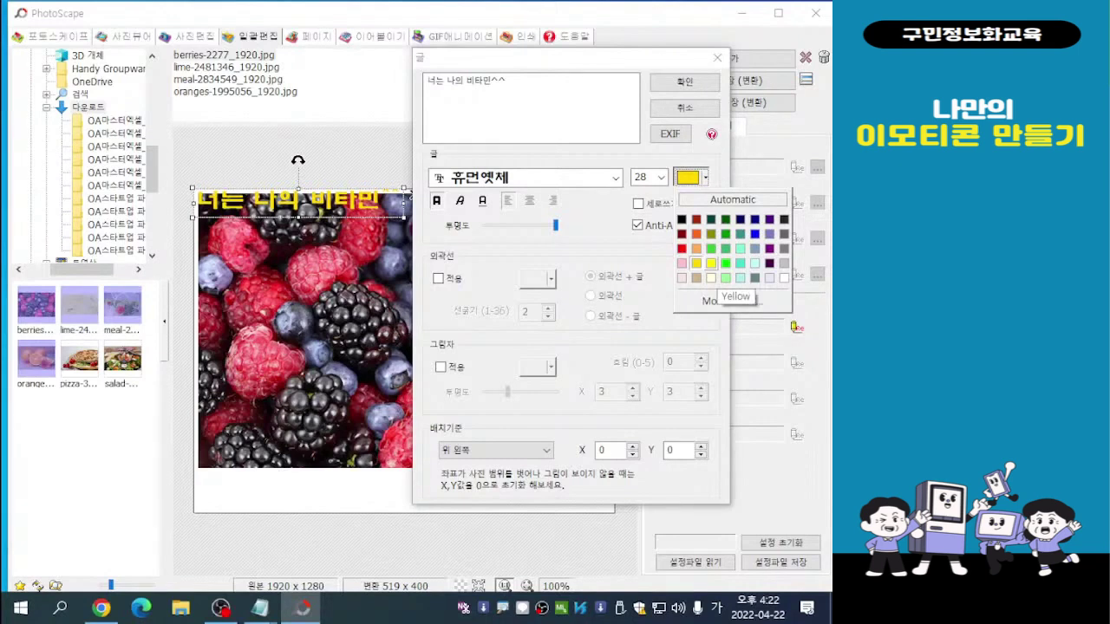
left_click(739, 263)
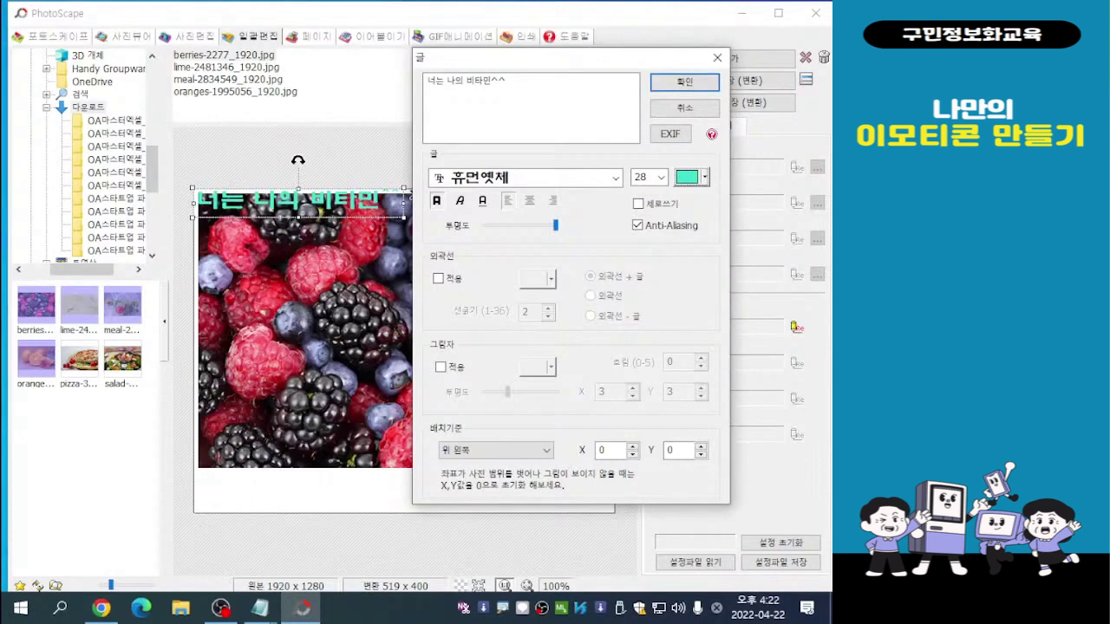
left_click(691, 177)
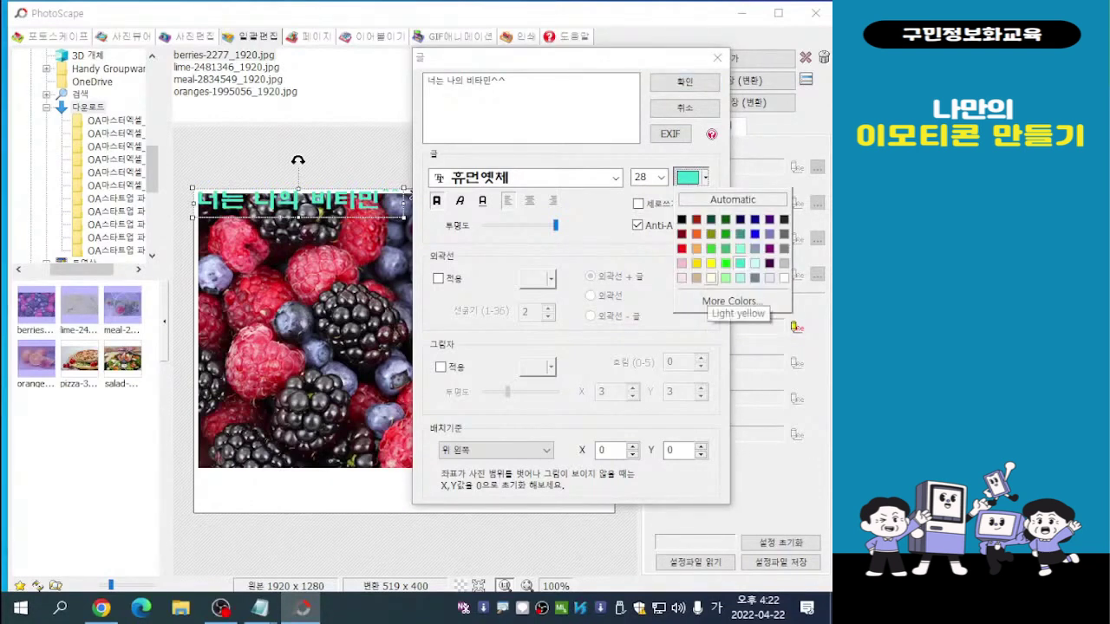
left_click(710, 277)
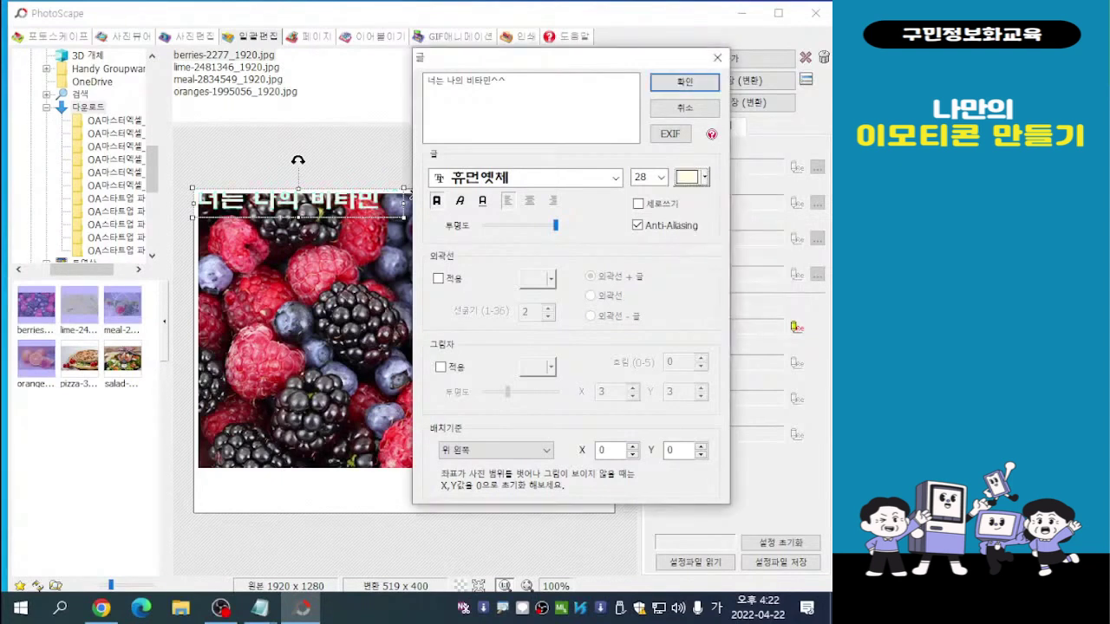
Colour the caption dark purple, apply a grey outline (외곽선) of thickness 2, and accept the text settings
left_click(691, 177)
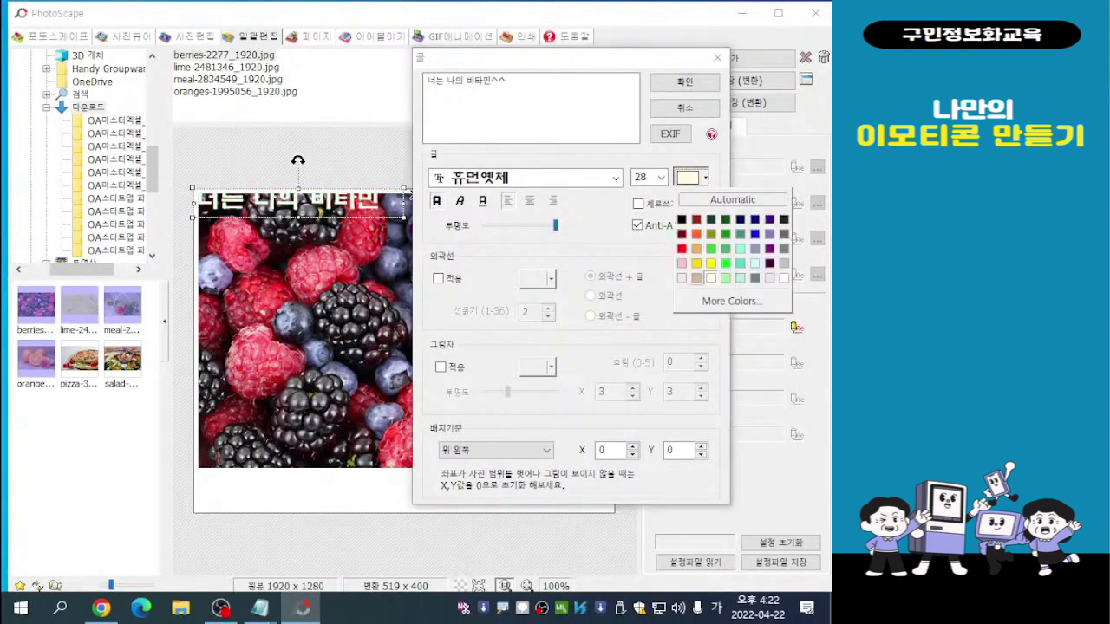
left_click(770, 262)
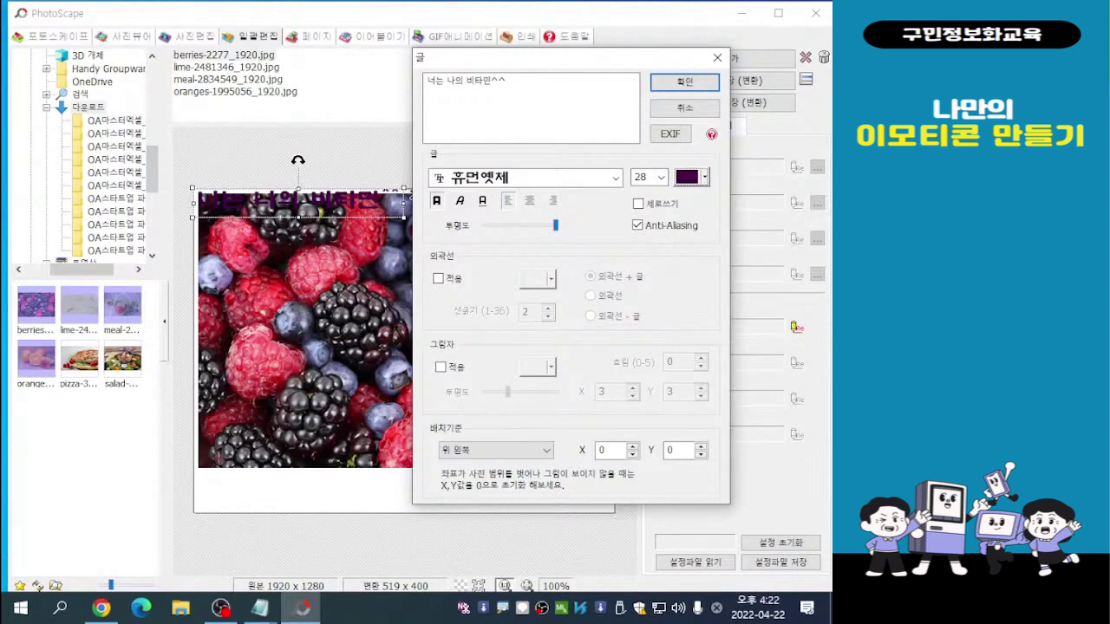
left_click(438, 278)
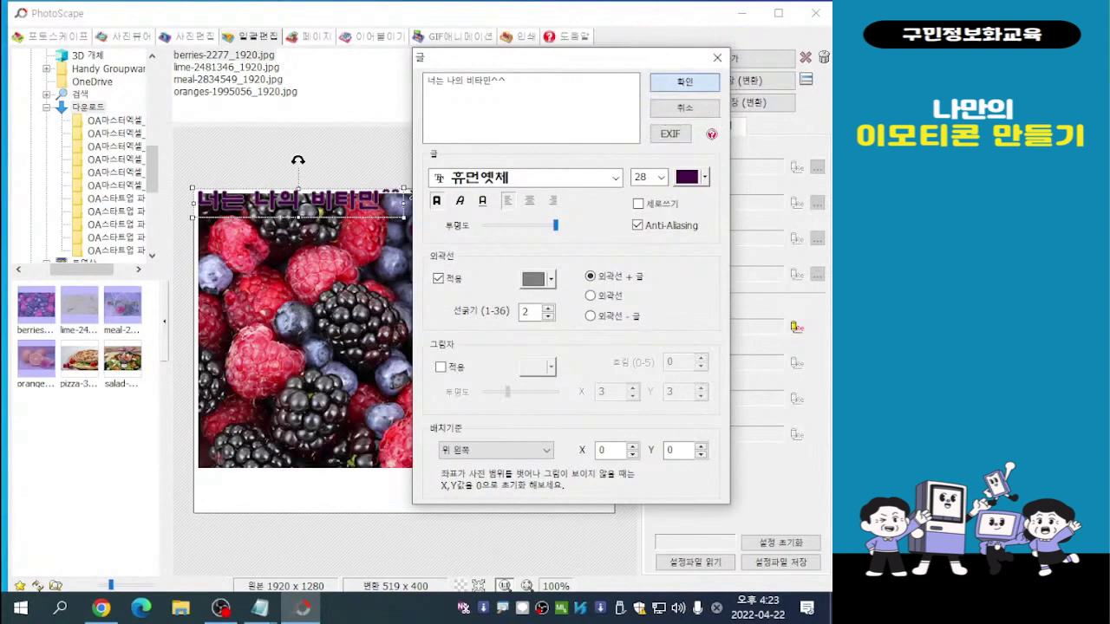
left_click(683, 80)
Move the caption into the white margin below the photo and enlarge it to about size 37
left_click_drag(298, 202, 325, 490)
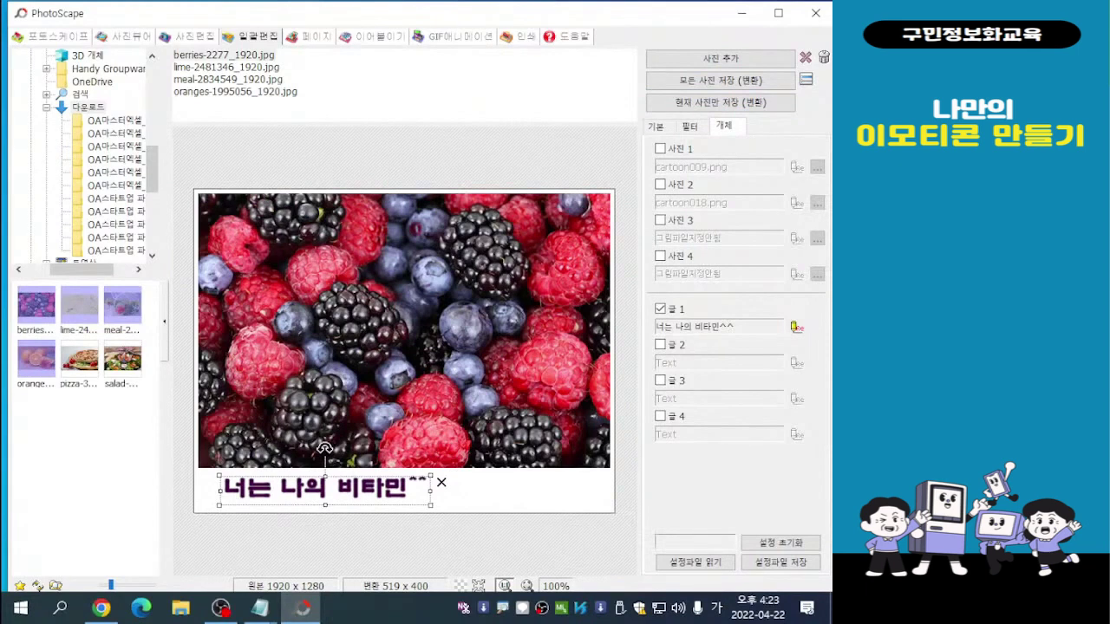
left_click_drag(325, 448, 357, 449)
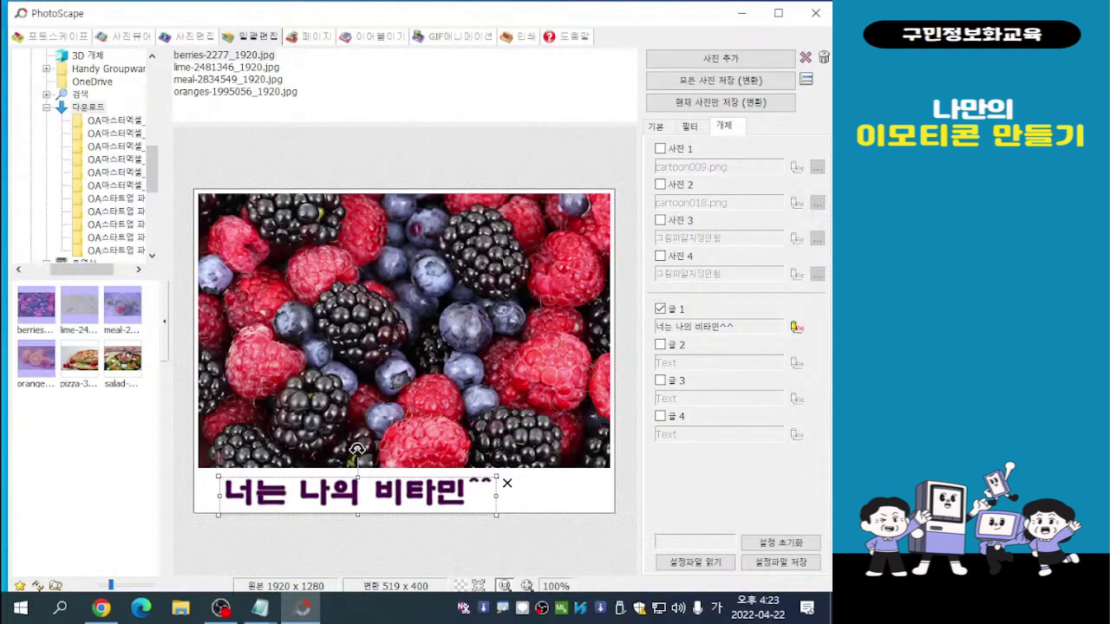
left_click_drag(356, 449, 355, 446)
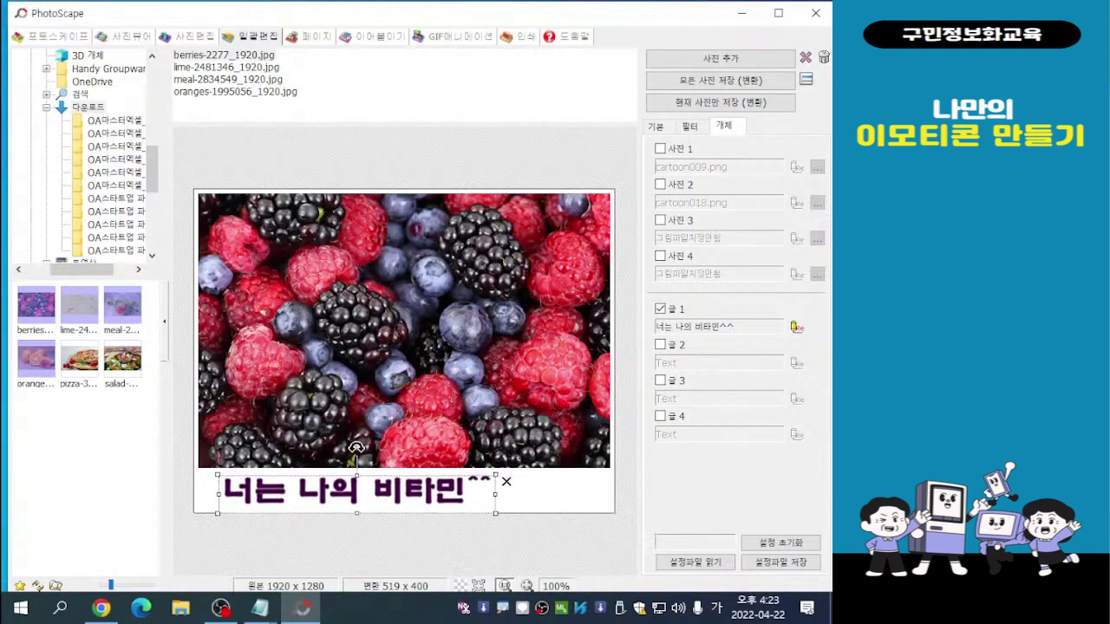
Try black and red as the caption's text colour
double_click(356, 447)
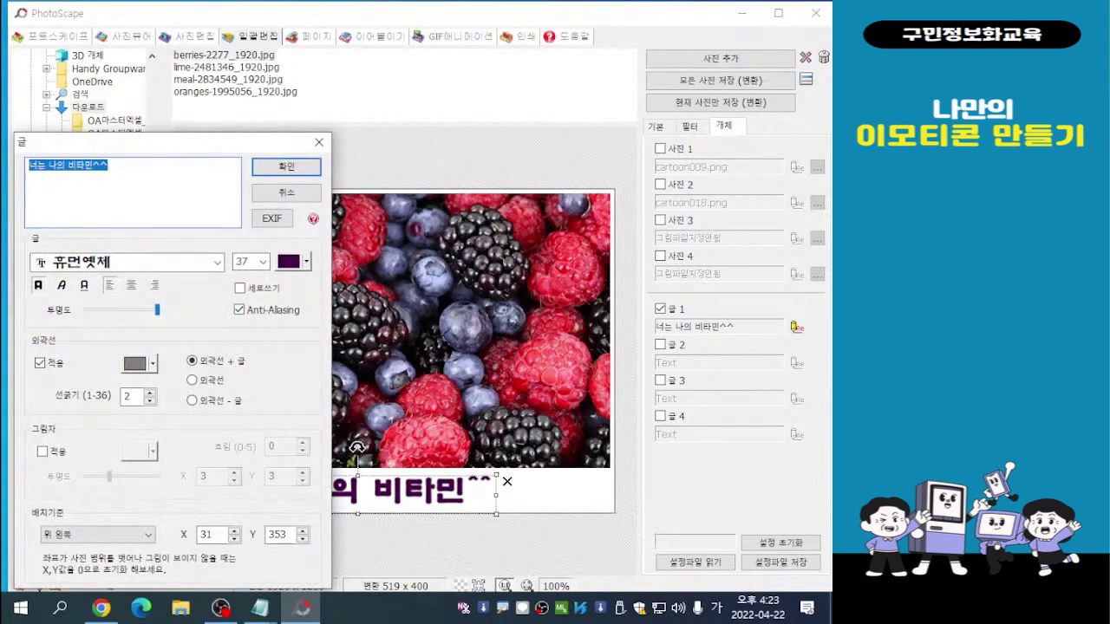
left_click(293, 261)
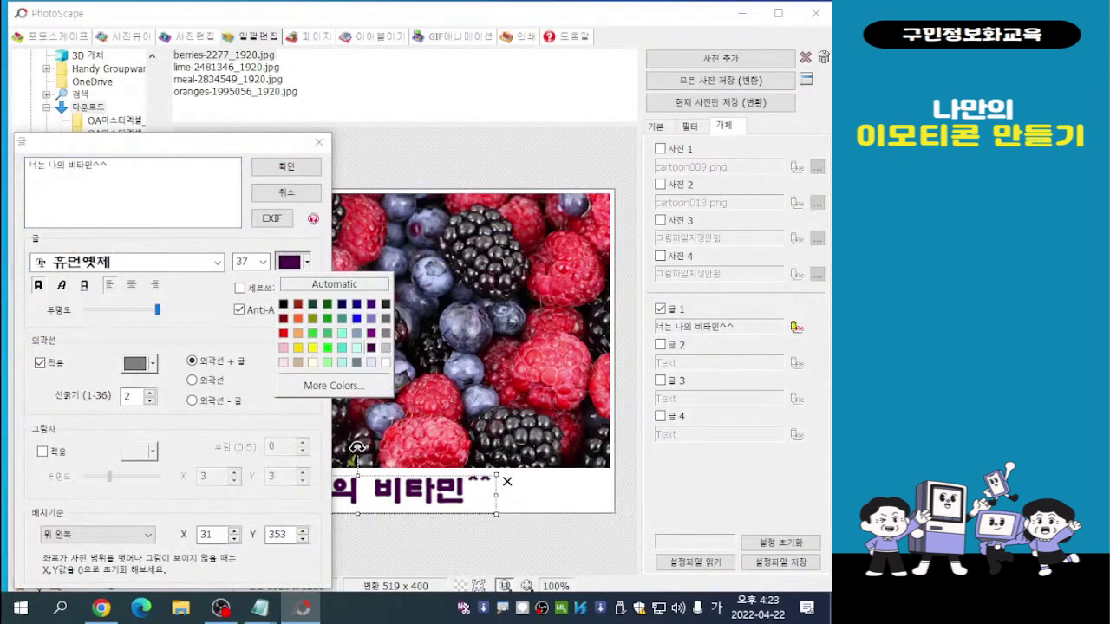
left_click(283, 304)
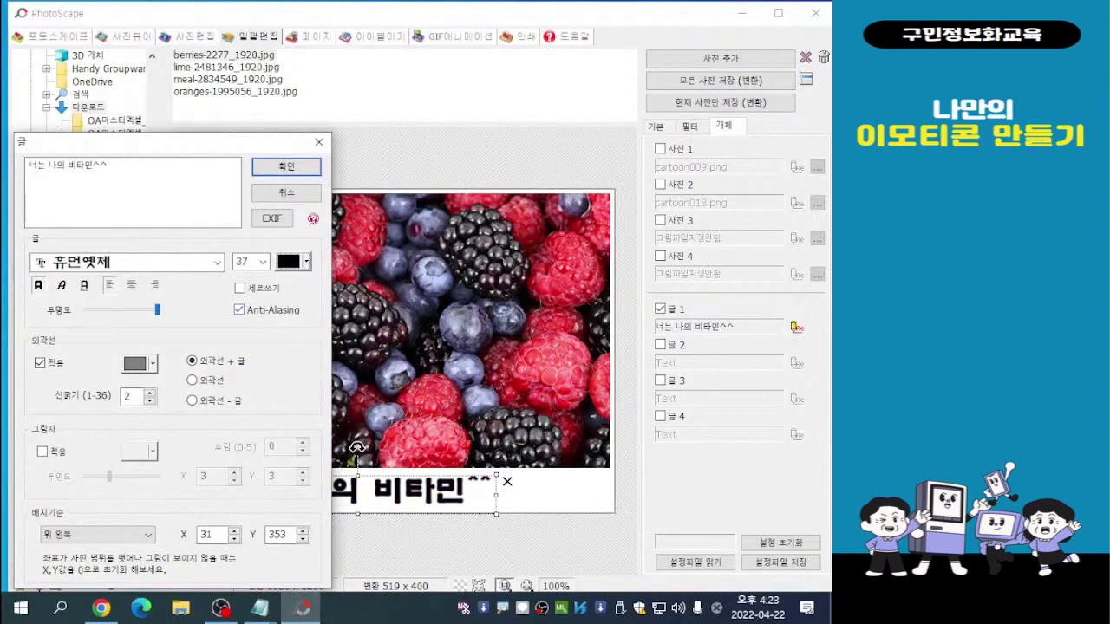
left_click(293, 261)
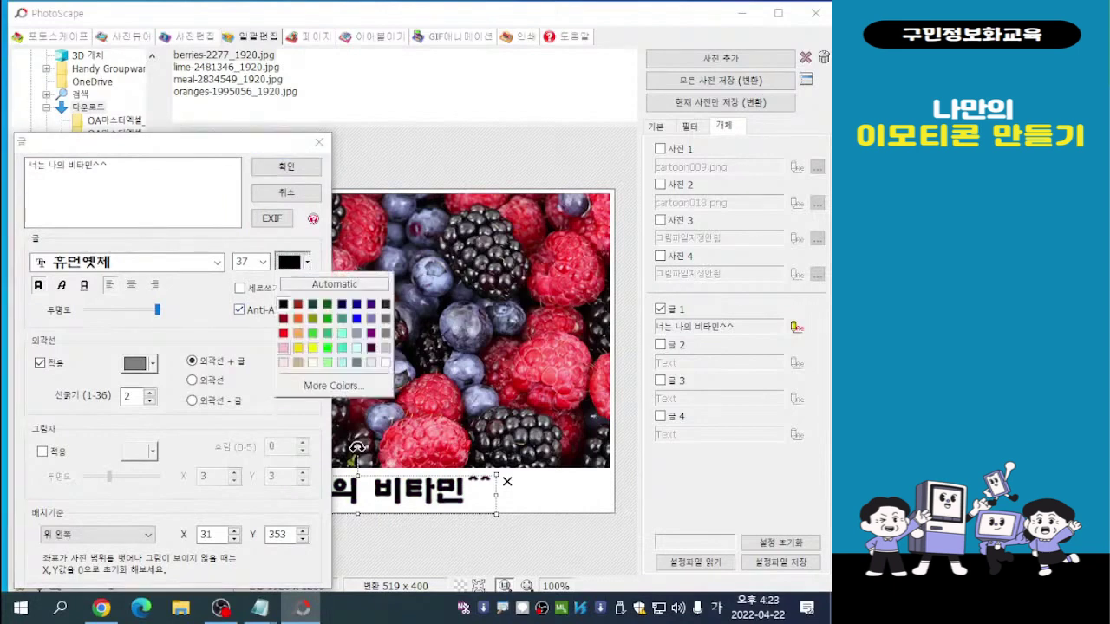
left_click(282, 333)
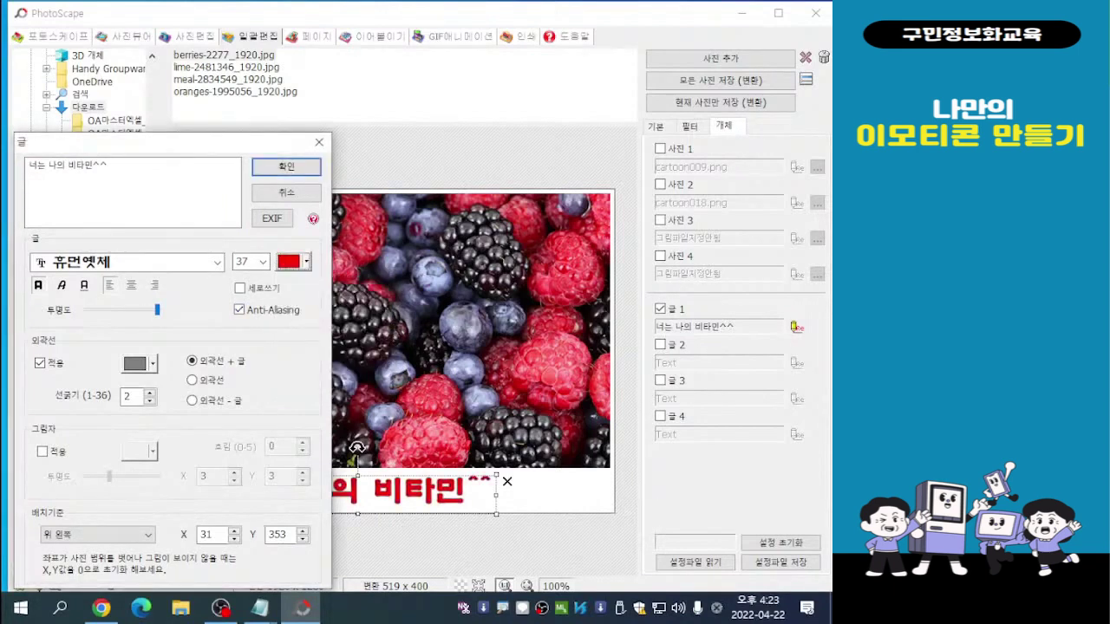
Colour the caption dark navy blue, turn off its outline (외곽선), and accept the text settings
left_click(293, 261)
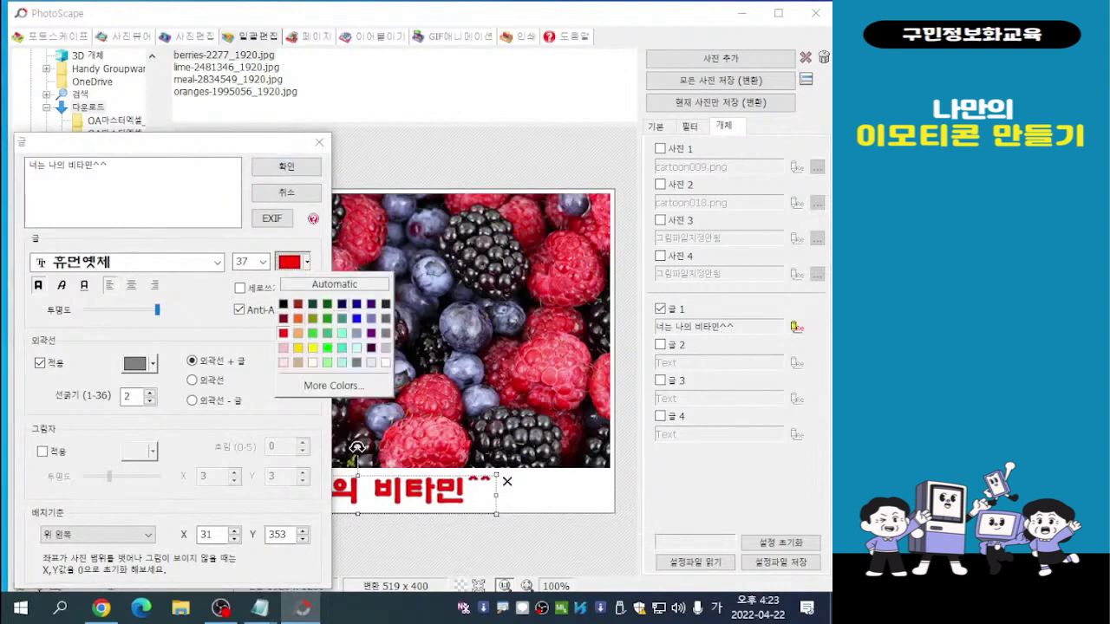
left_click(341, 304)
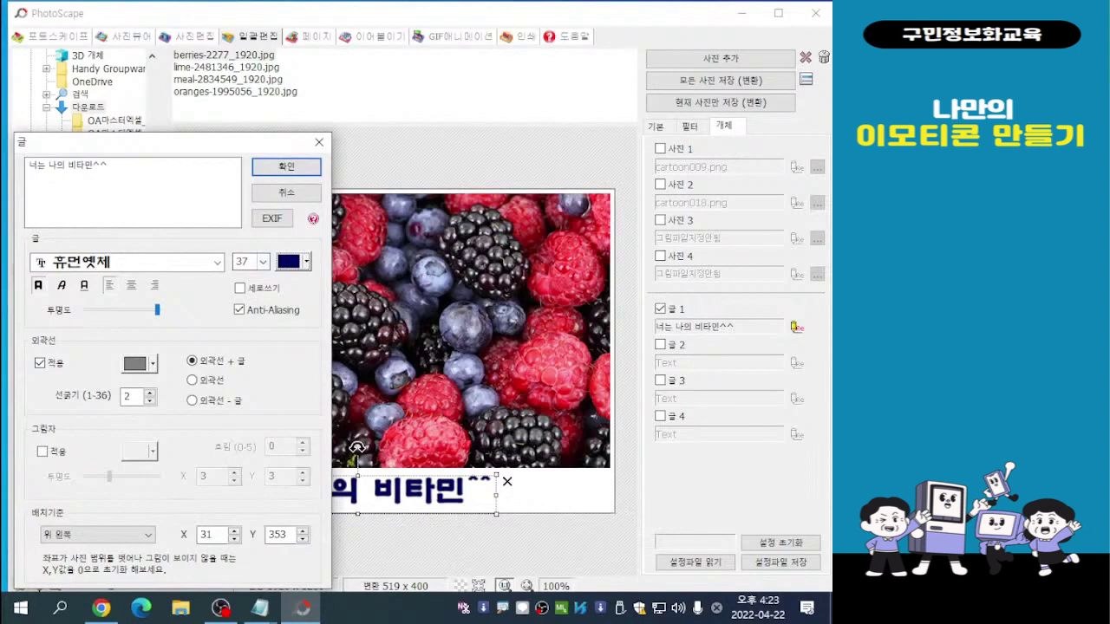
left_click(293, 261)
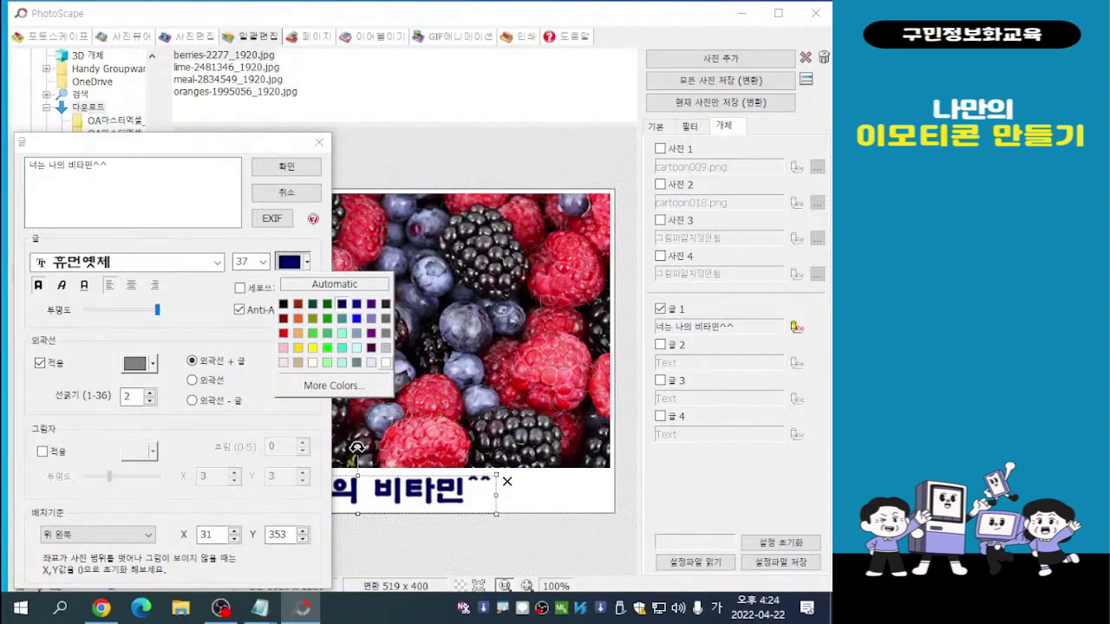
key("Escape")
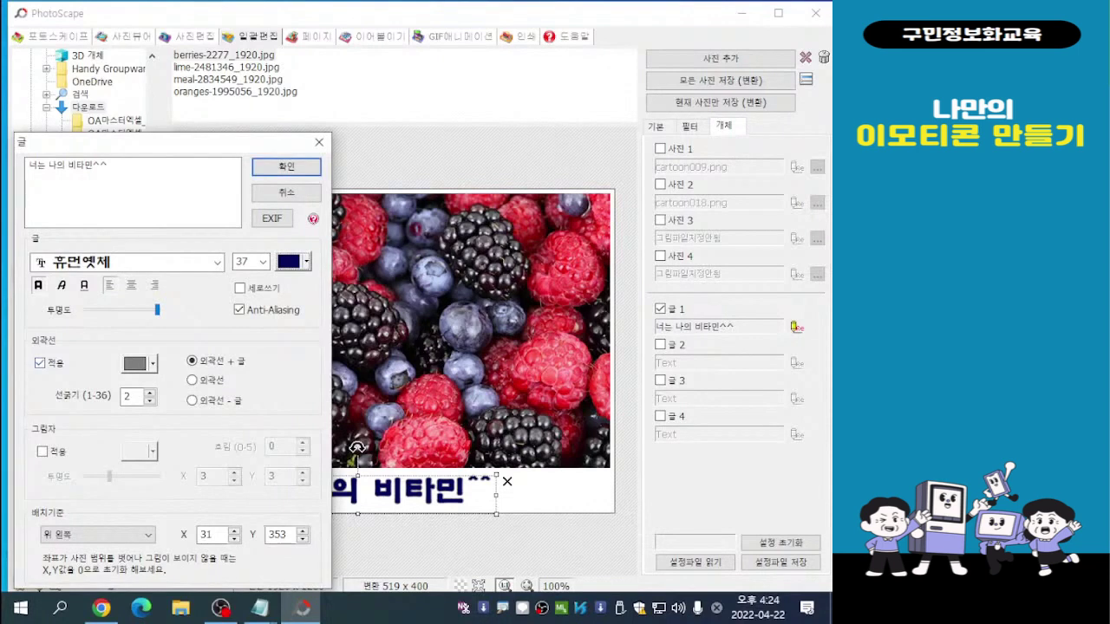
left_click(40, 362)
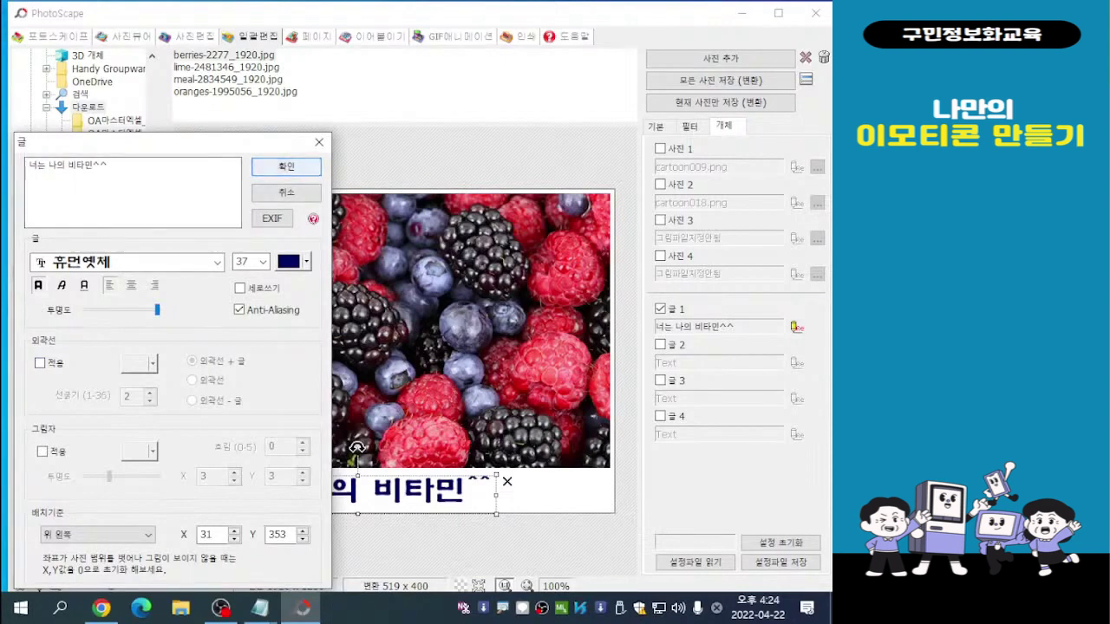
key("Return")
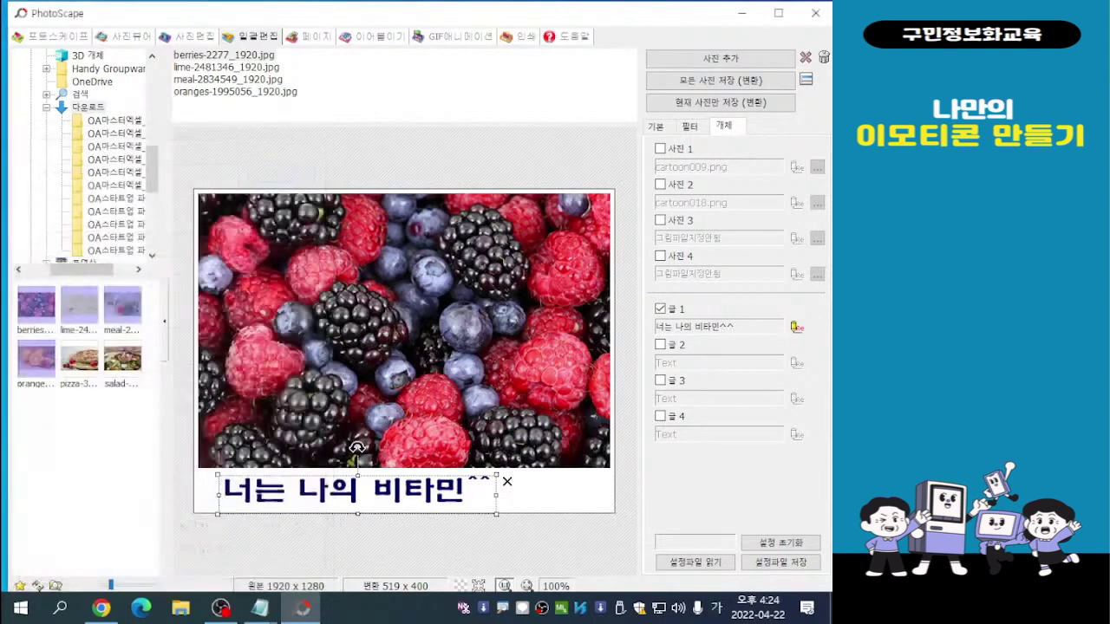
key("Escape")
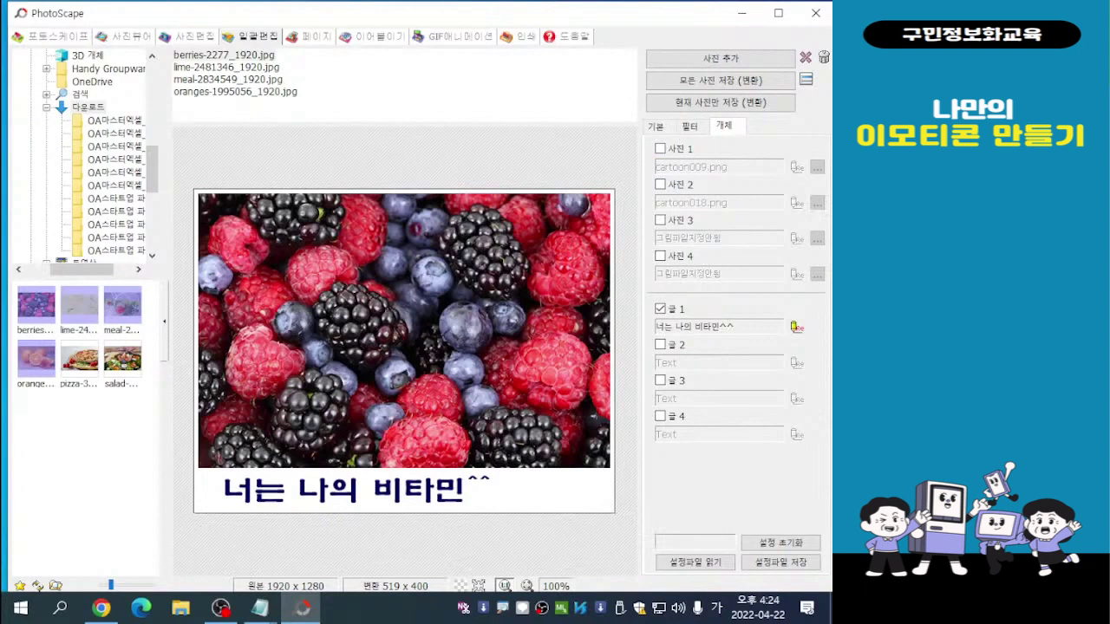
Enable the 사진 1 picture object on the photo, remove it, and bring it back
left_click(660, 149)
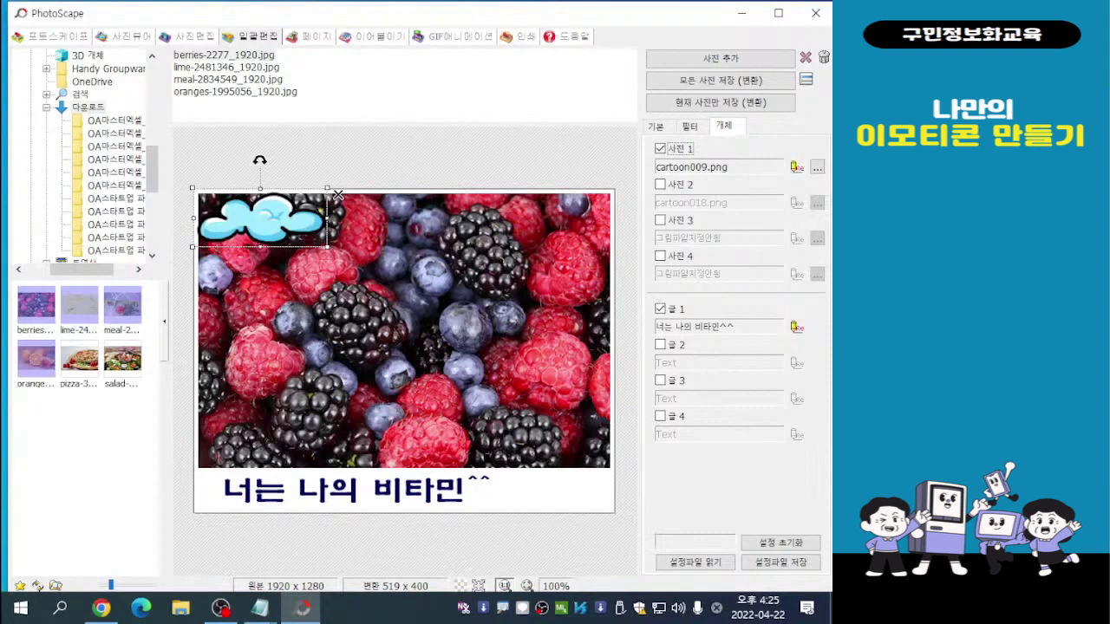
left_click(338, 195)
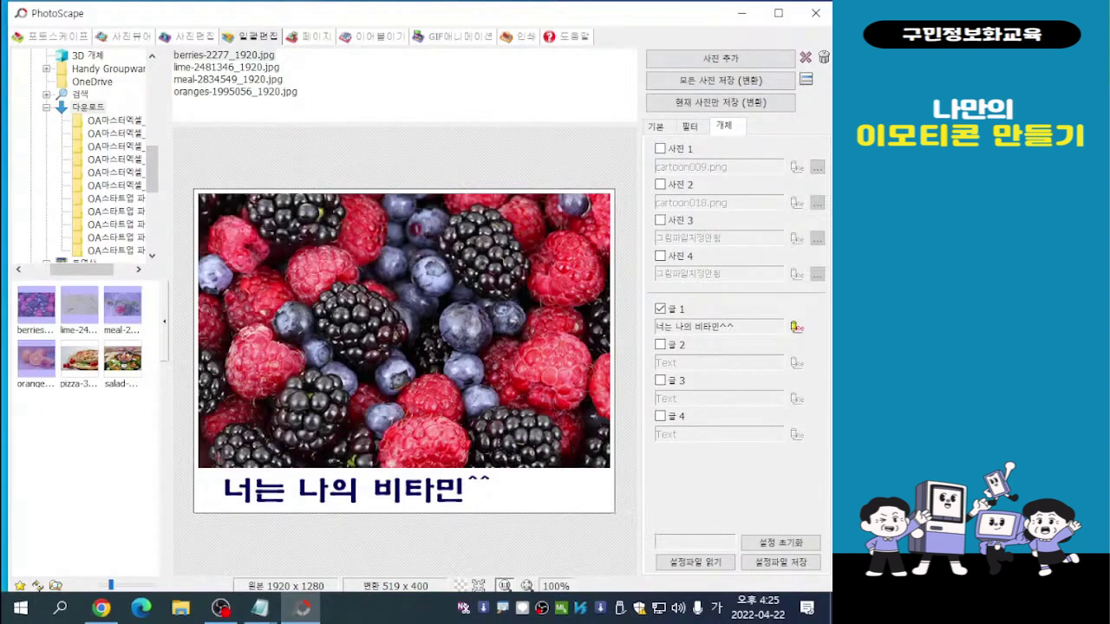
key("ctrl+z")
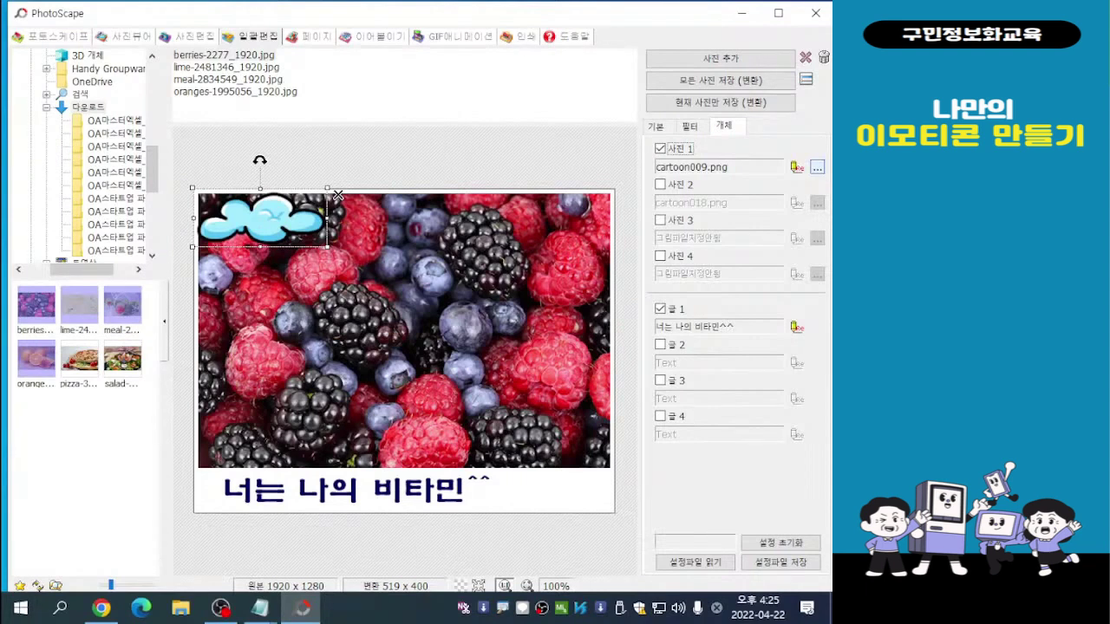
Replace the 사진 1 picture with the winking yellow face icon y29.png from the 얼굴 icon category
left_click(815, 167)
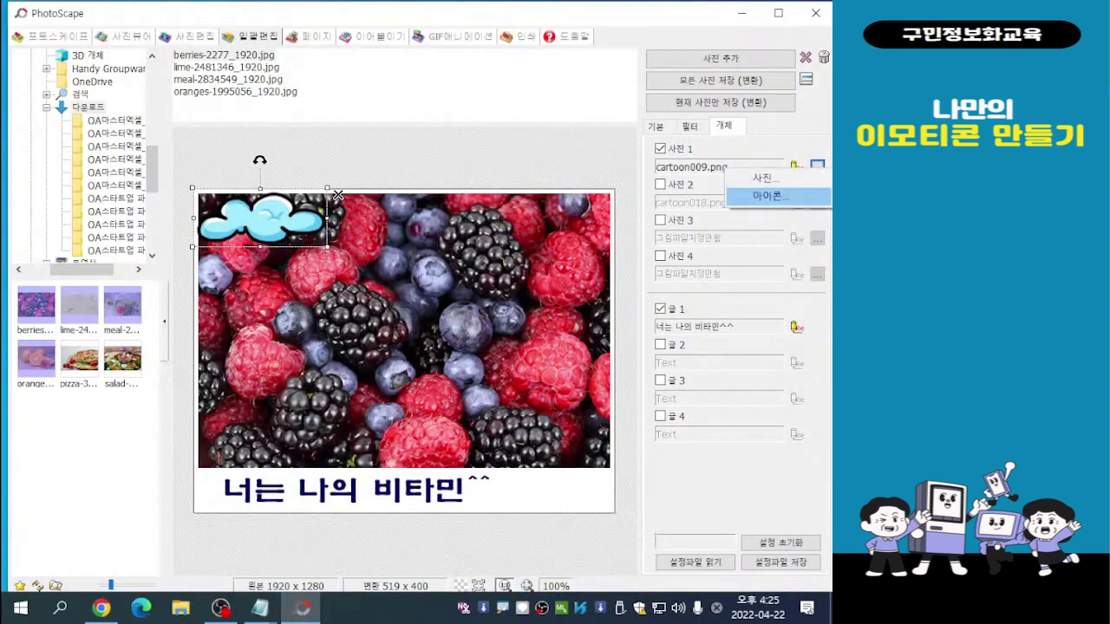
left_click(767, 196)
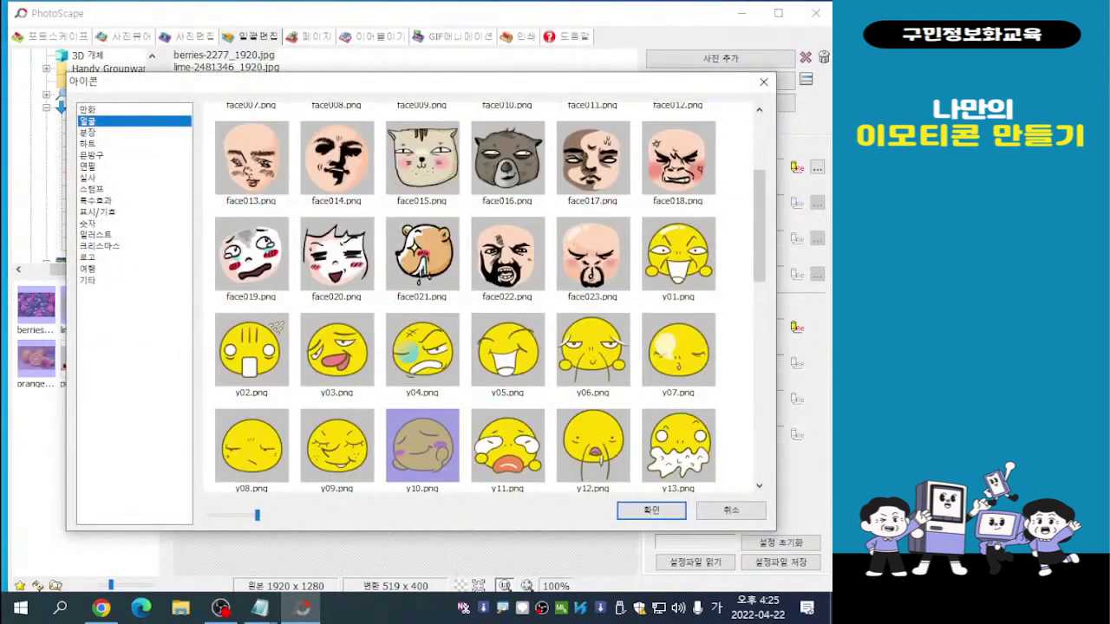
left_click_drag(458, 82, 416, 37)
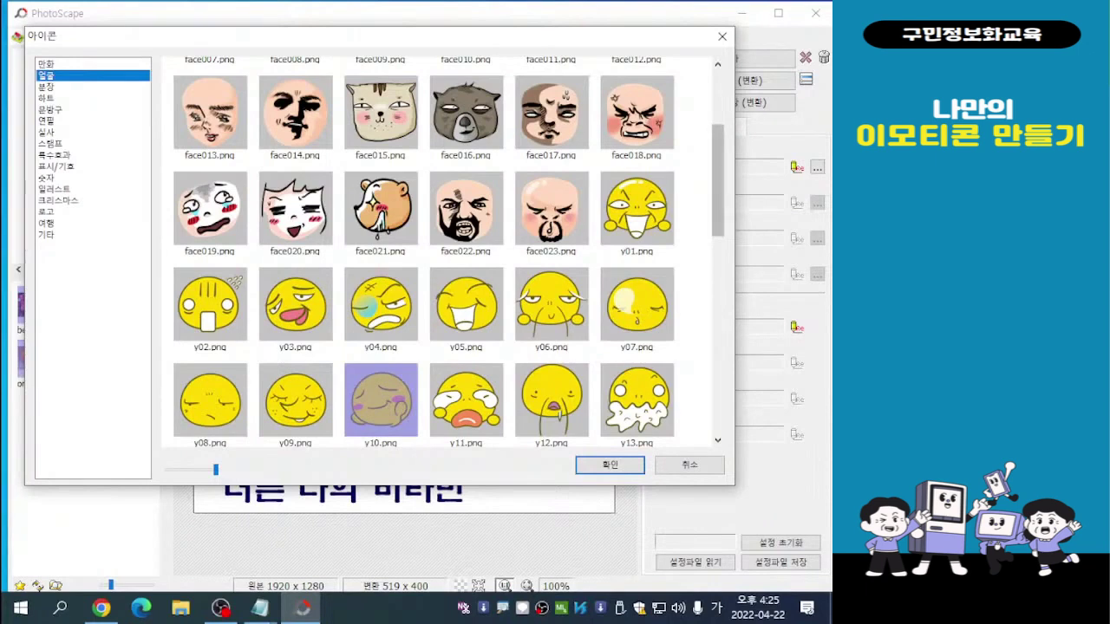
scroll(423, 252, "down", 5)
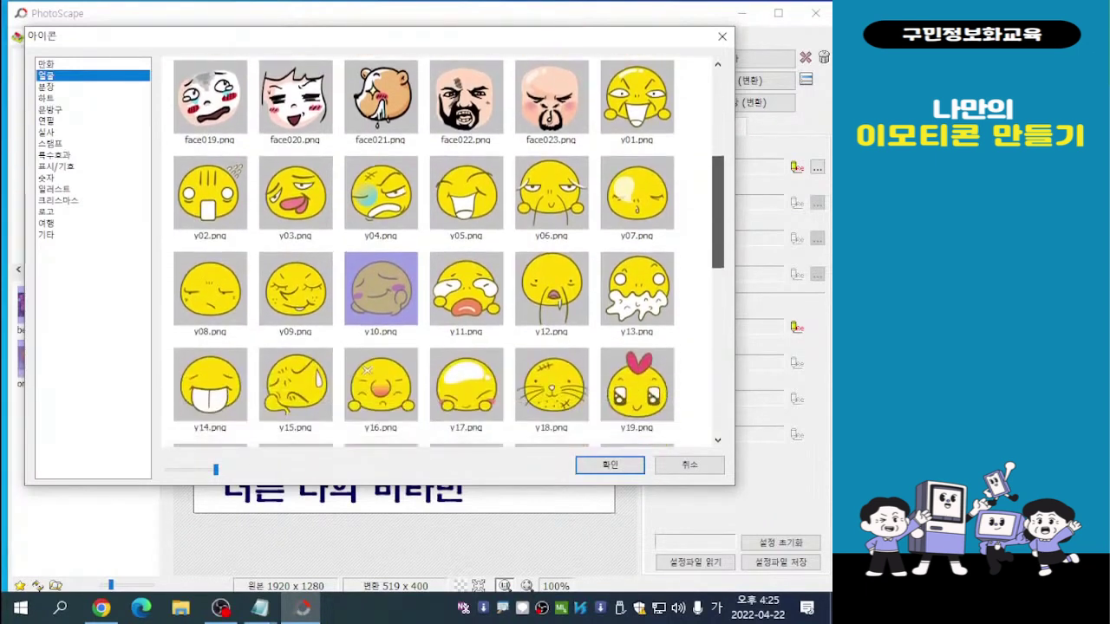
scroll(449, 251, "down", 4)
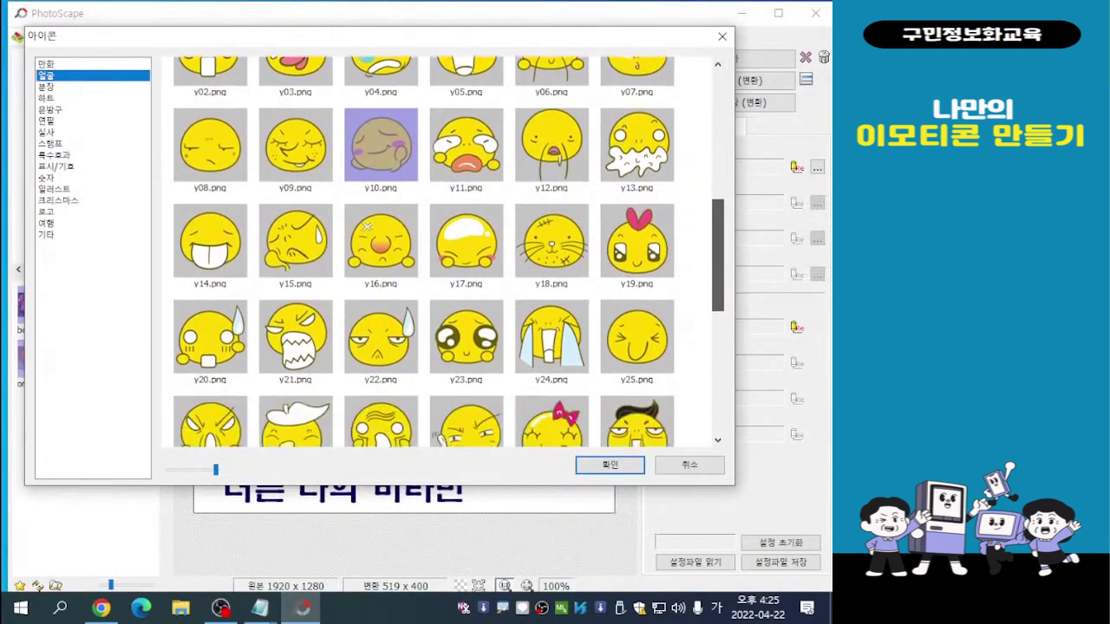
scroll(423, 251, "down", 2)
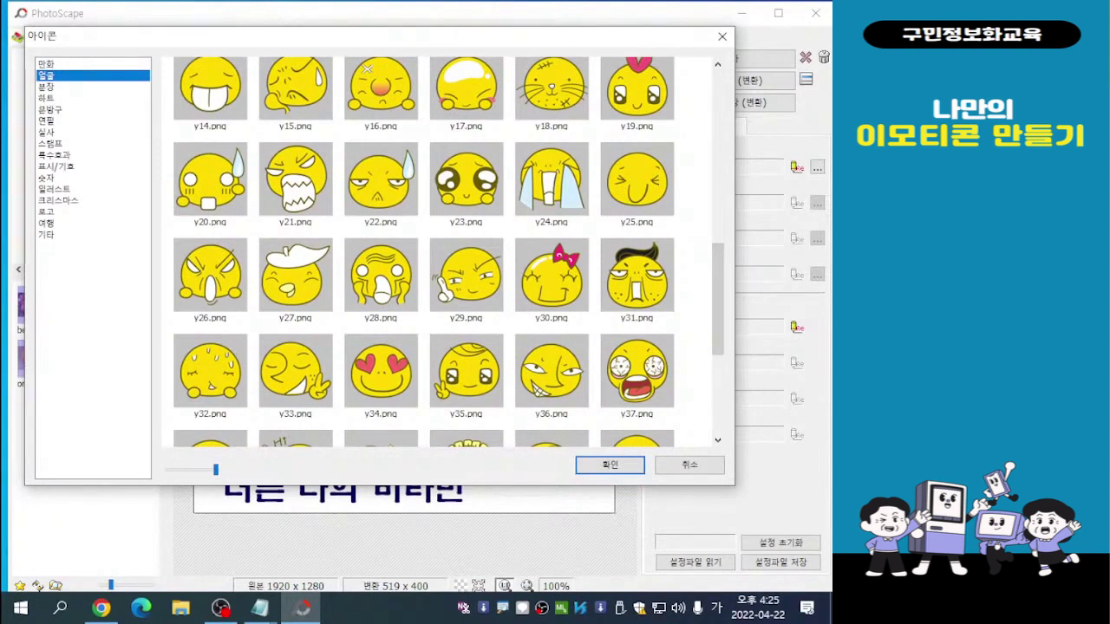
left_click(466, 275)
key("Return")
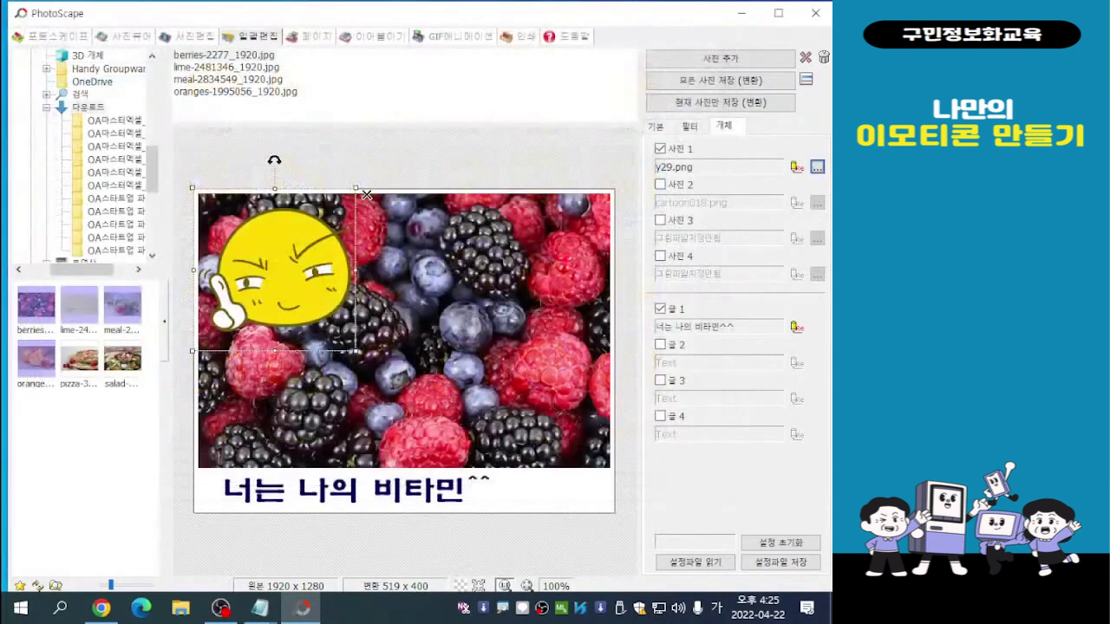
Shrink the face icon to about half its size and place it just after the caption in the white margin
left_click_drag(274, 269, 387, 282)
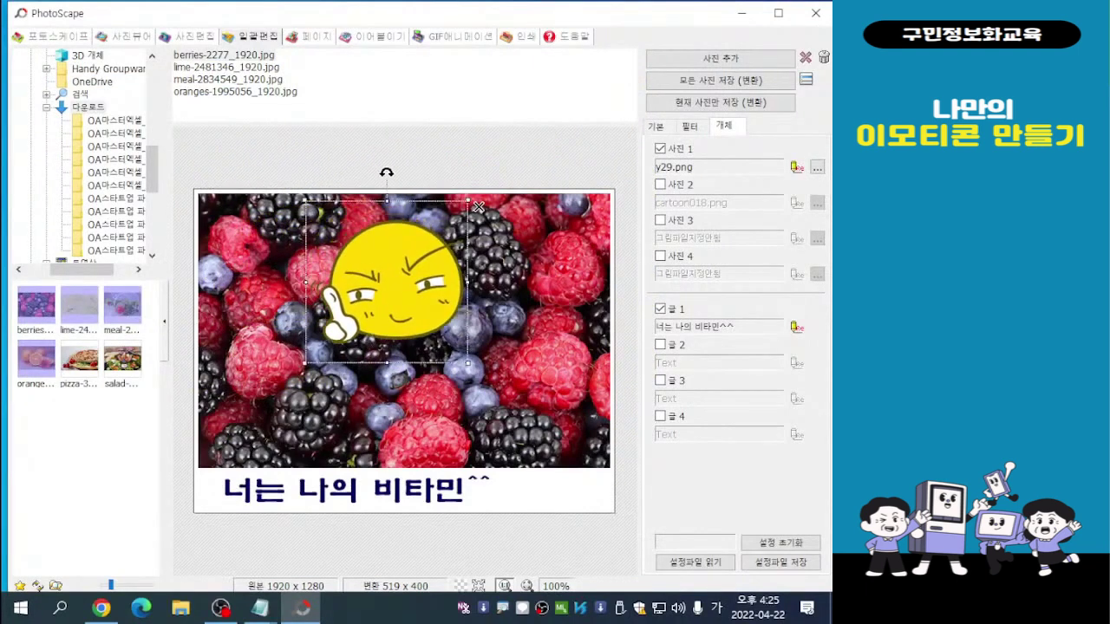
left_click_drag(305, 201, 391, 287)
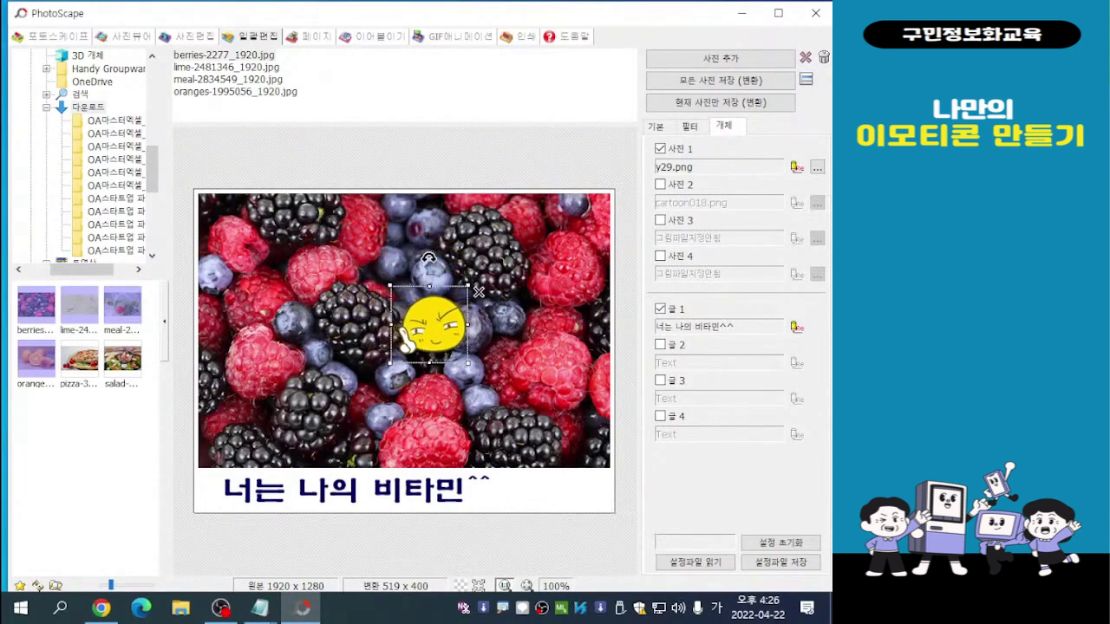
left_click_drag(429, 325, 552, 479)
key("Escape")
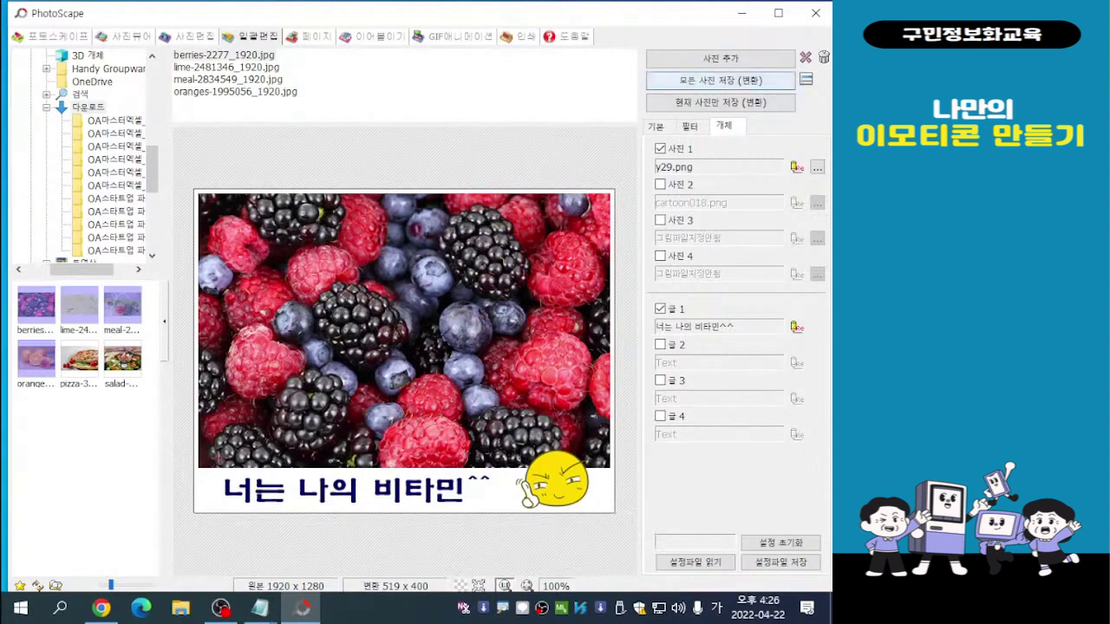
Set up saving all photos to a specified folder under different file names starting with 비타민
left_click(725, 82)
left_click(720, 80)
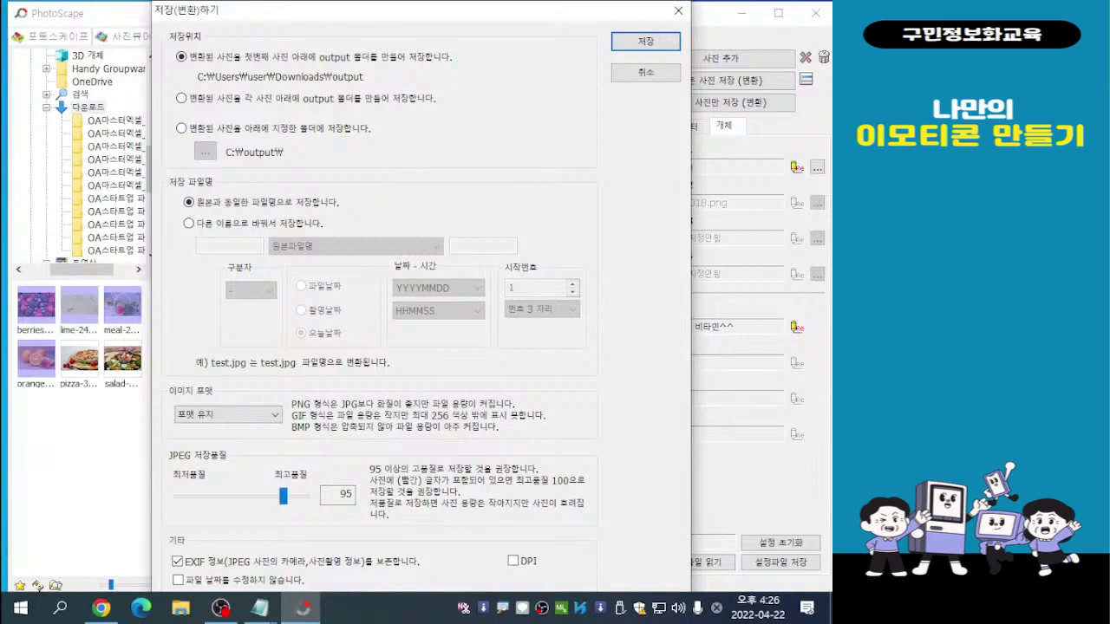
left_click(181, 129)
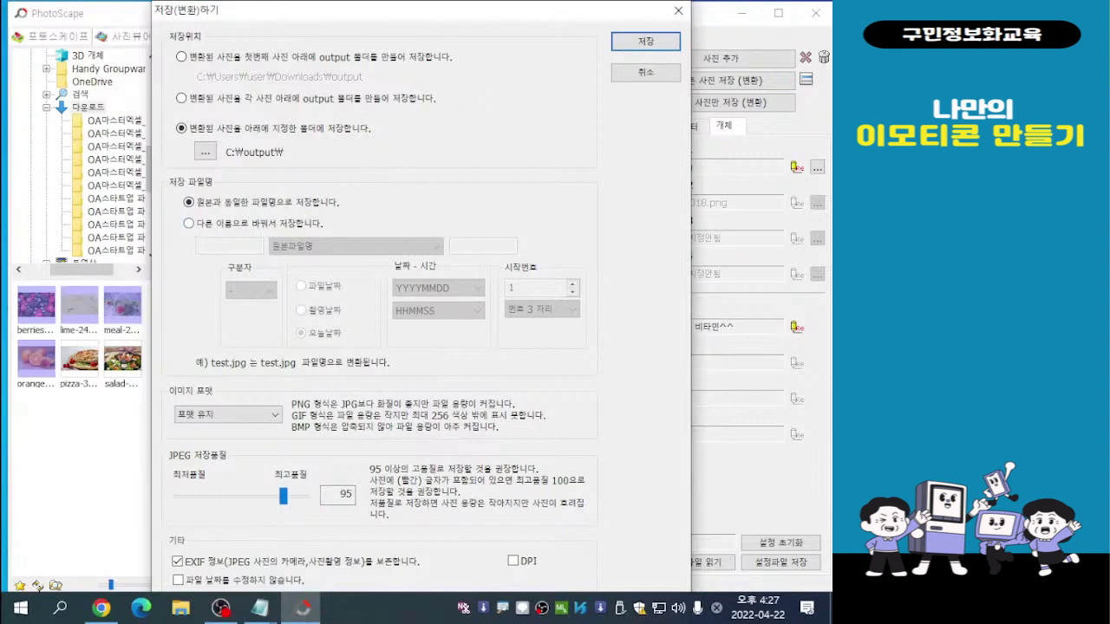
left_click(188, 223)
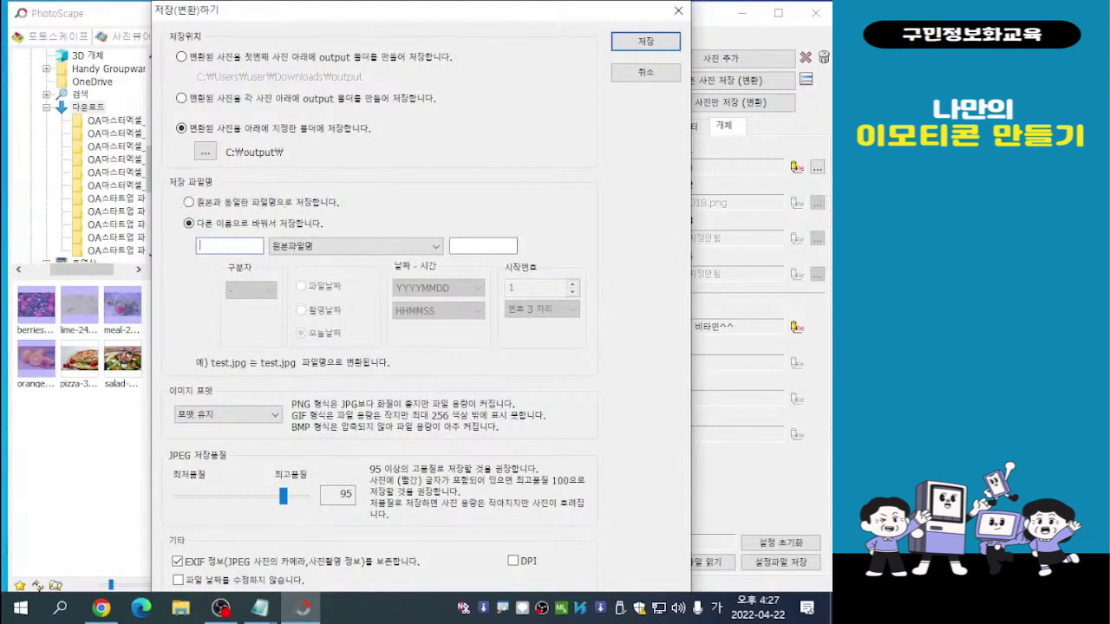
type("비")
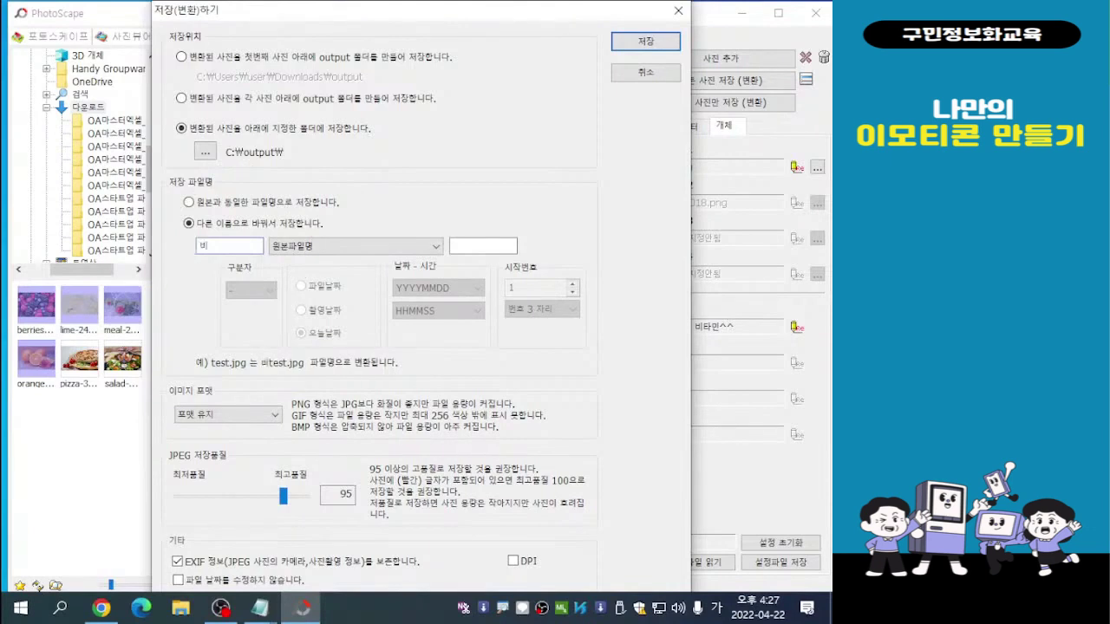
type("타민")
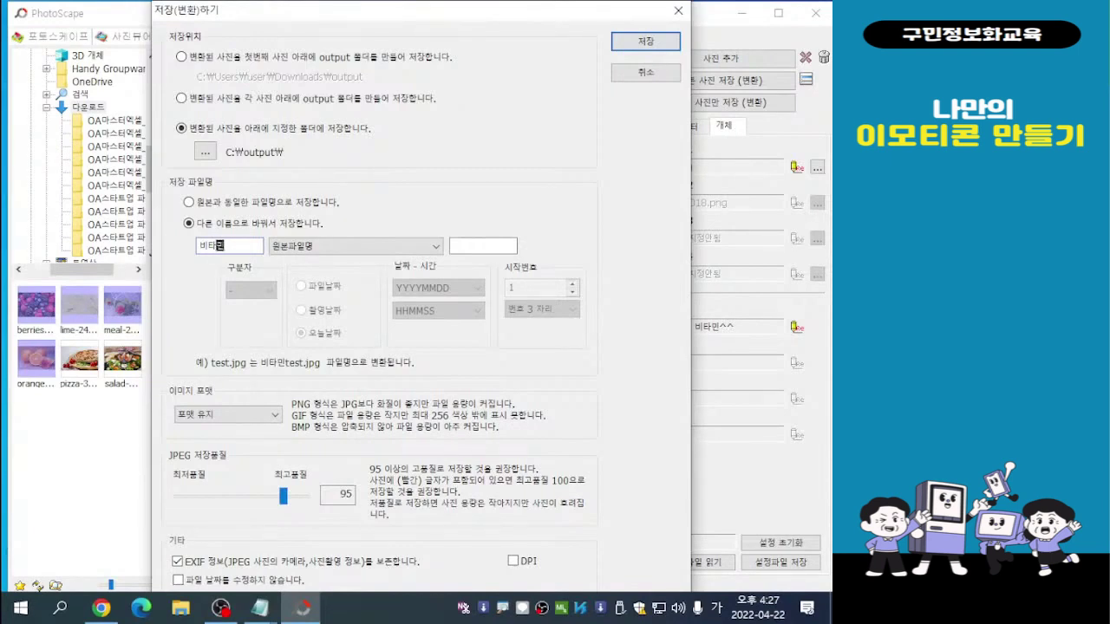
Set the saved file names to the 원본파일명 - 번호 pattern with one-digit numbering (번호 1 자리)
left_click(355, 246)
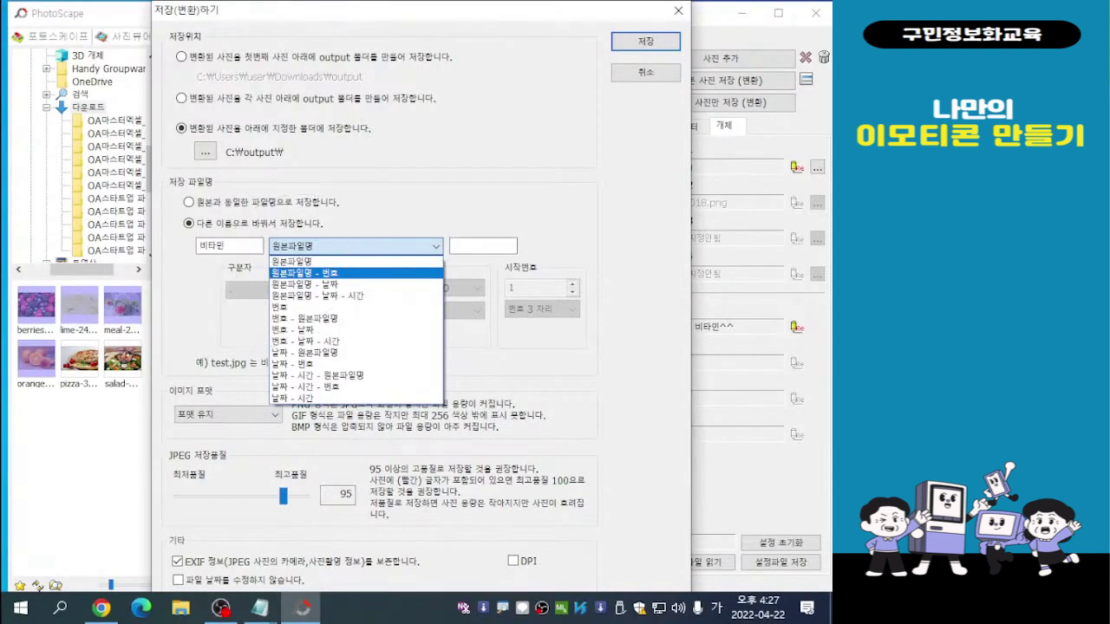
left_click(304, 273)
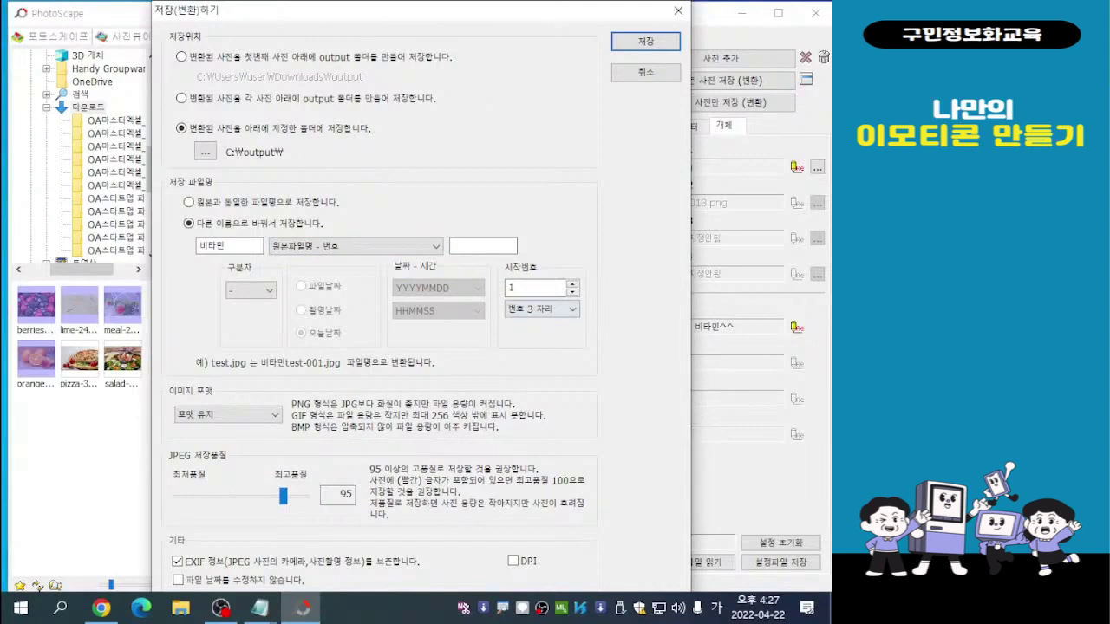
left_click(541, 309)
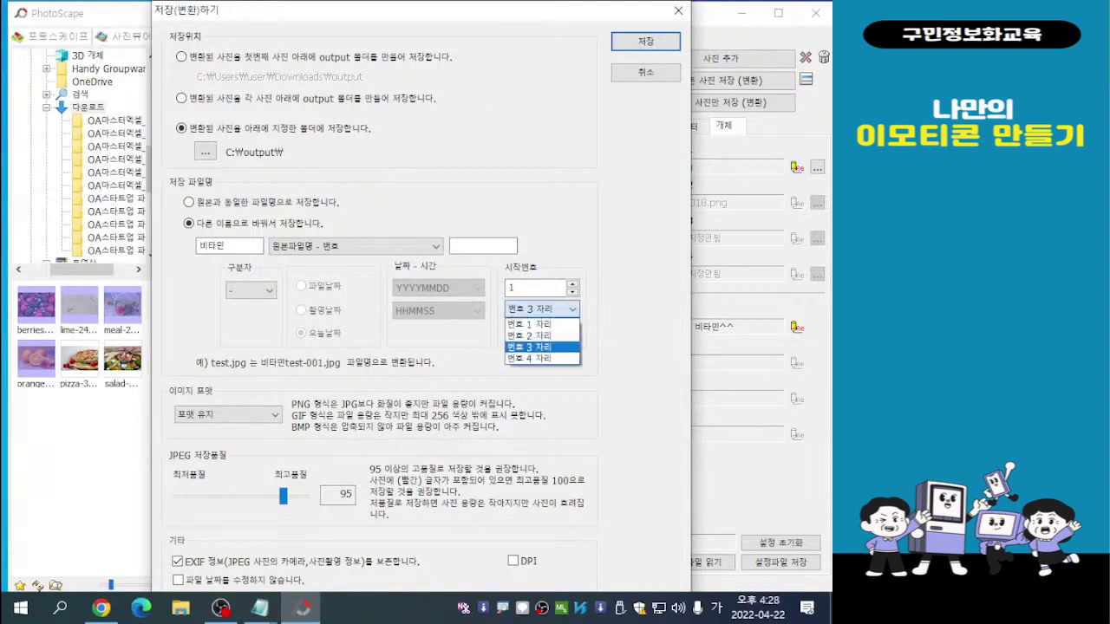
left_click(541, 324)
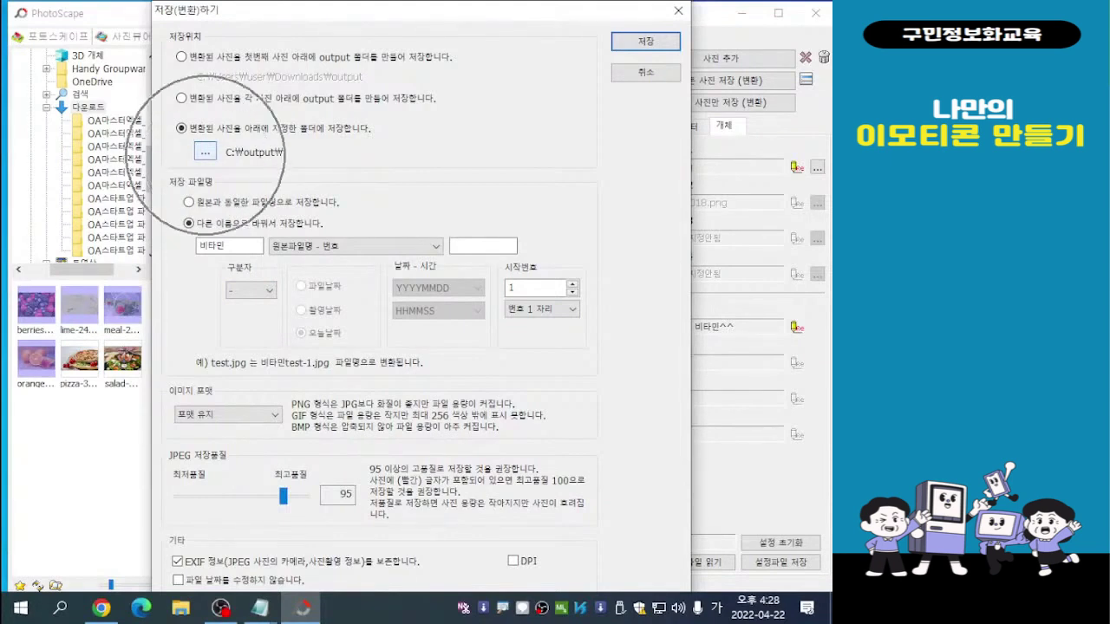
Set the destination folder to 나만의 이모티콘 under 사진 and save all the batch-edited photos there
left_click(205, 152)
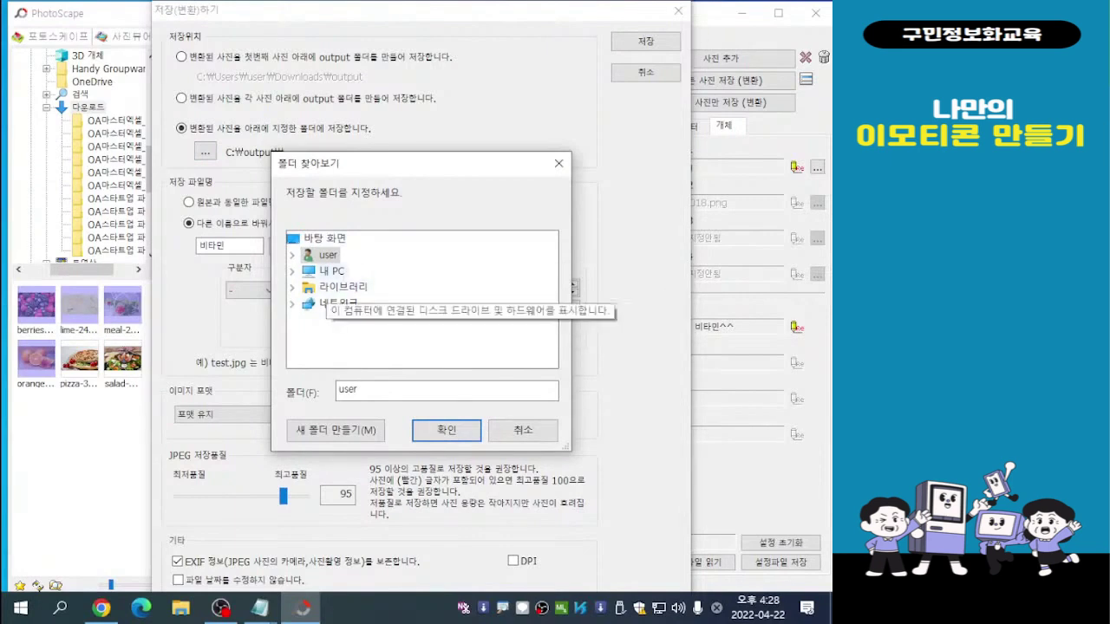
double_click(332, 270)
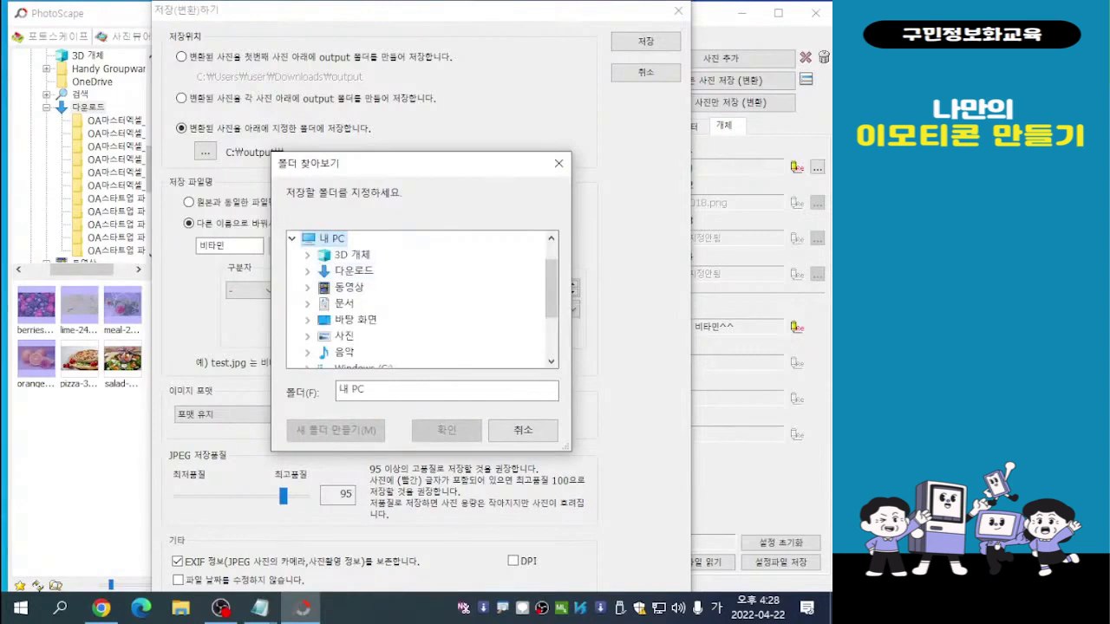
scroll(422, 299, "down", 1)
scroll(338, 312, "down", 1)
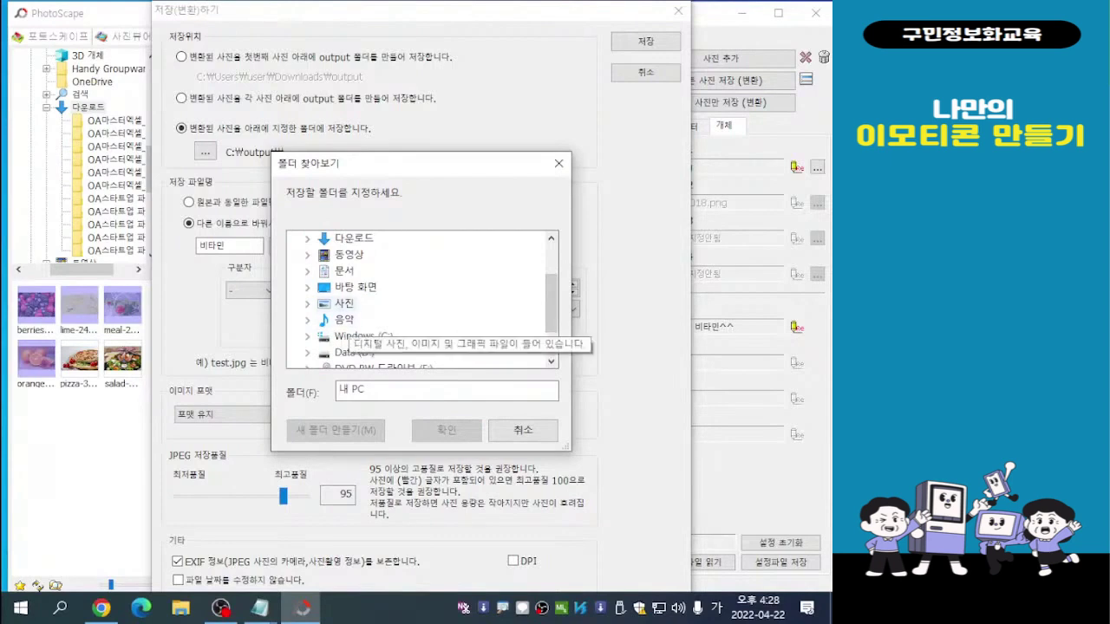
double_click(344, 304)
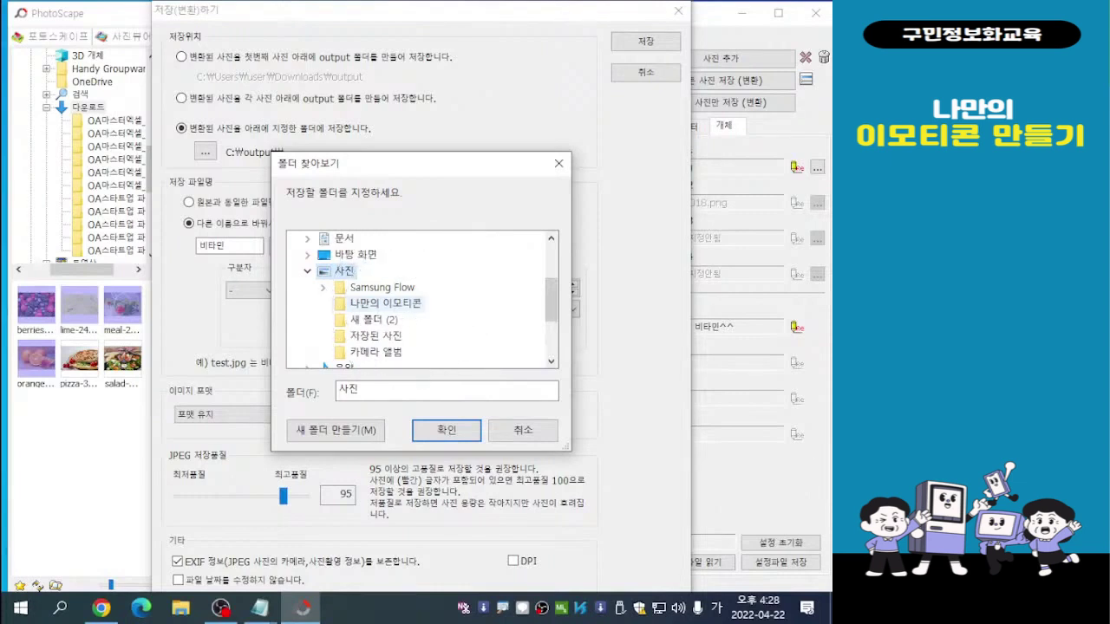
left_click(385, 303)
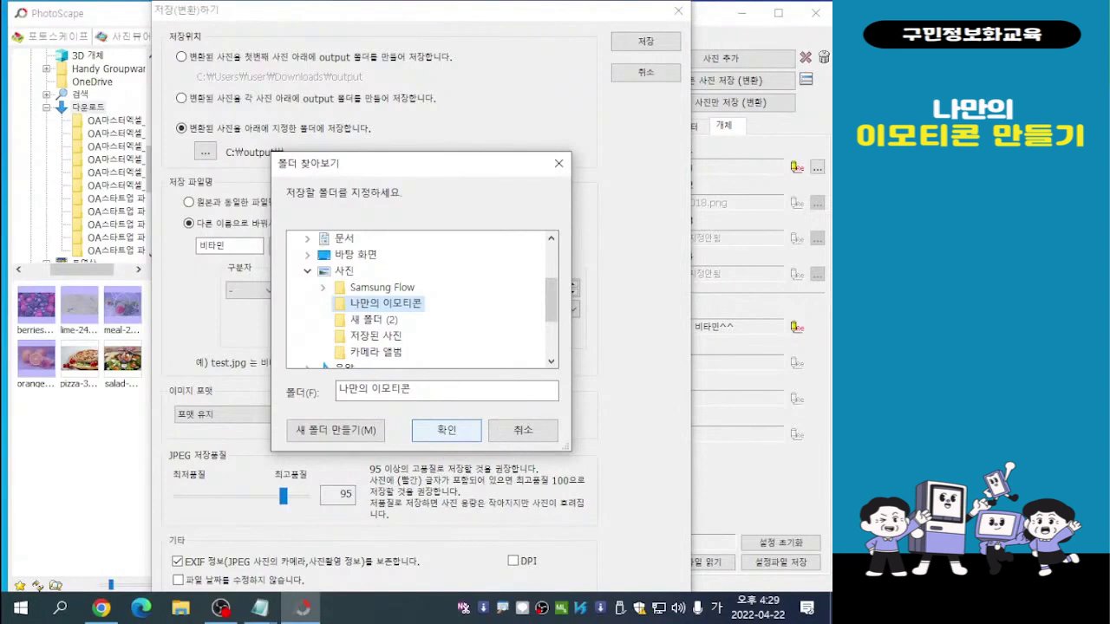
left_click(447, 430)
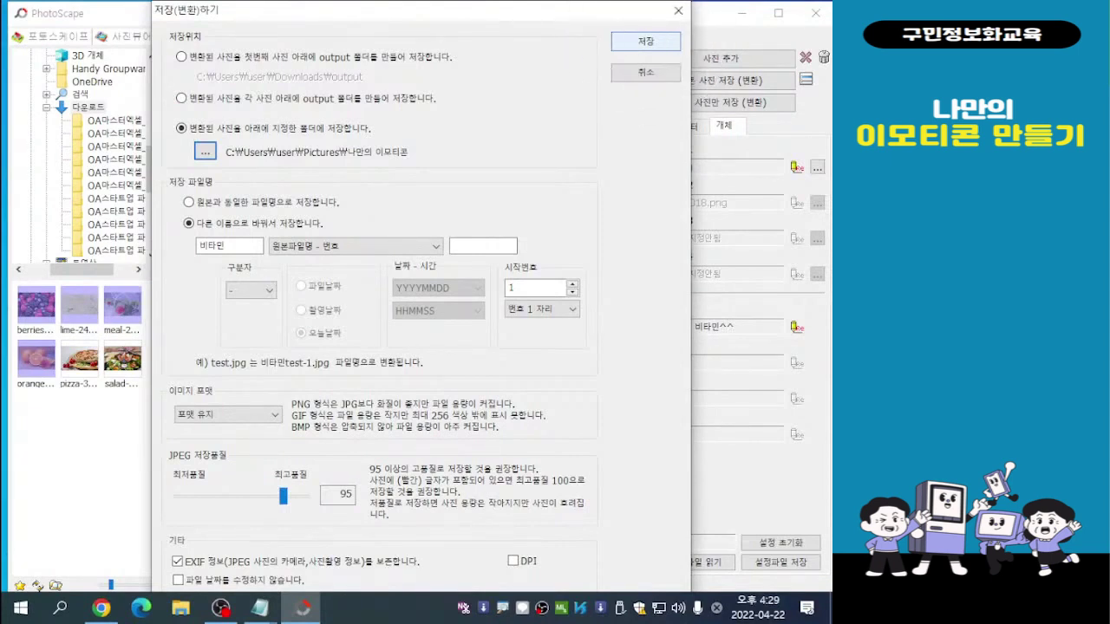
key("Return")
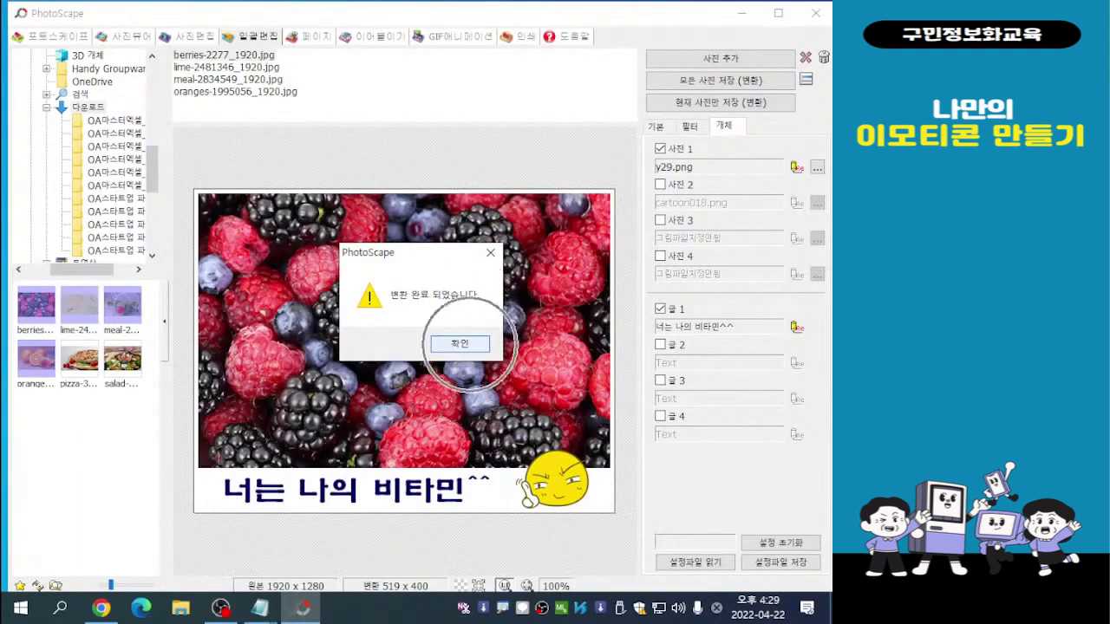
key("Return")
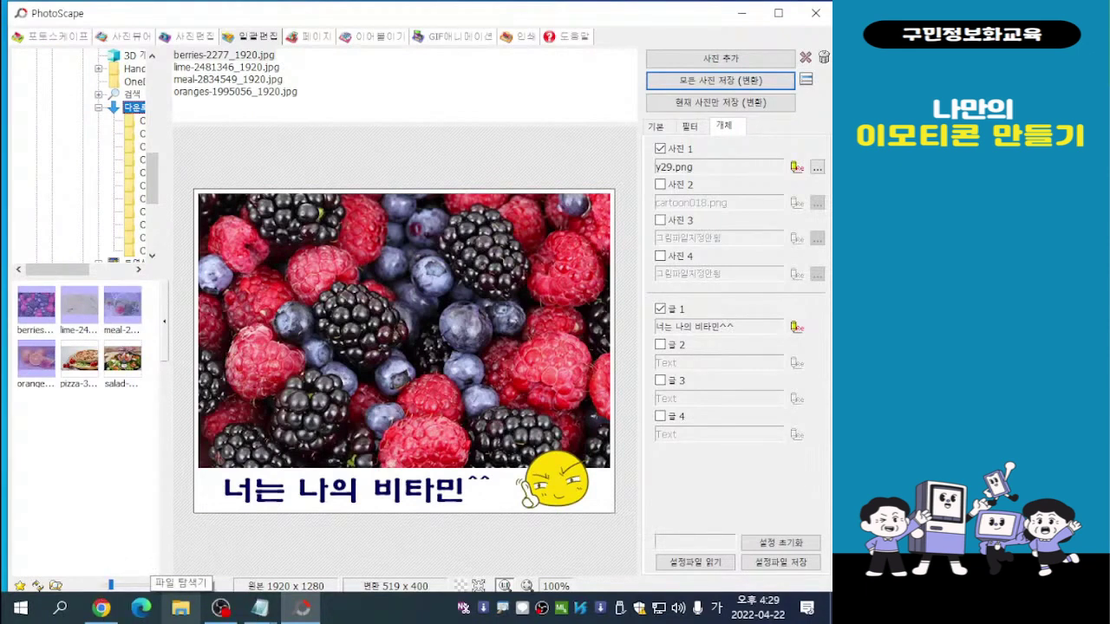
Check the saved 비타민 photos in the 나만의 이모티콘 folder under 사진 in File Explorer, and close its window
left_click(180, 607)
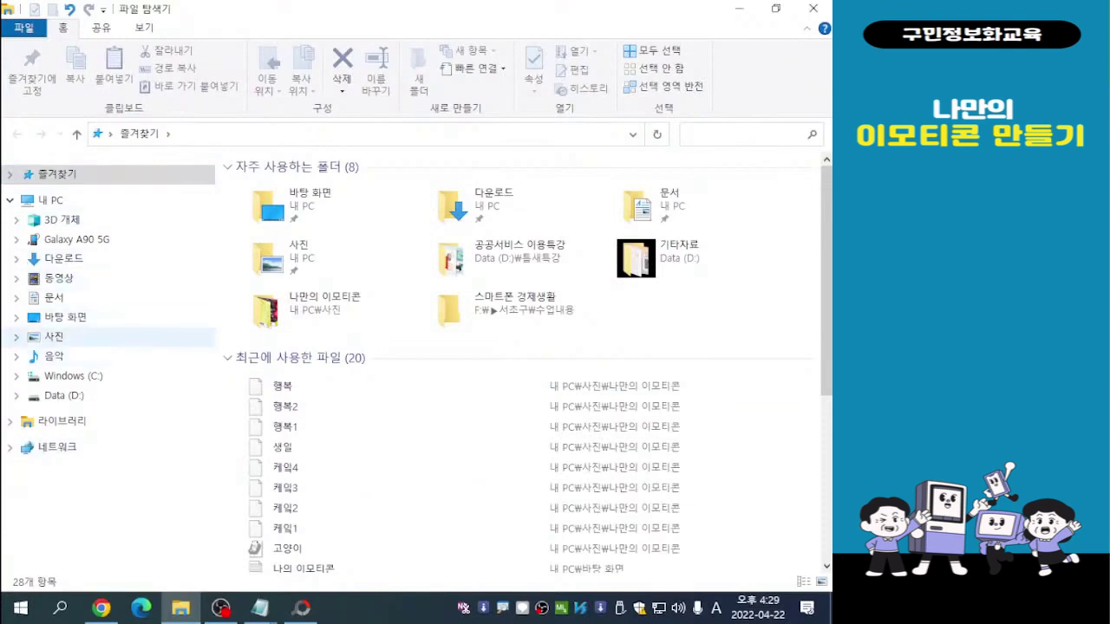
left_click(53, 337)
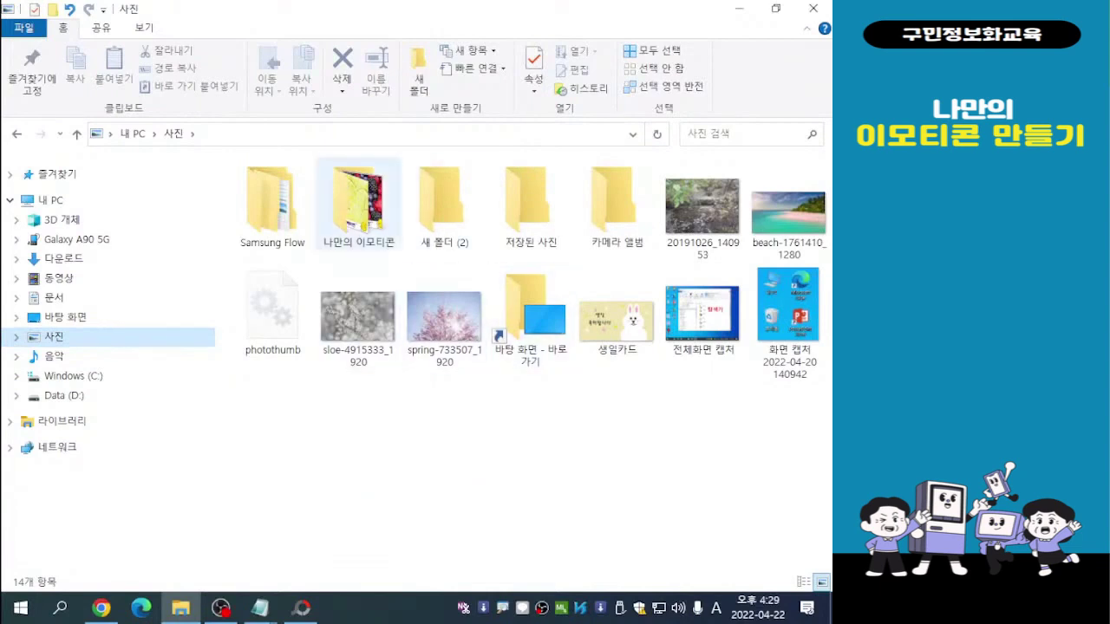
double_click(358, 208)
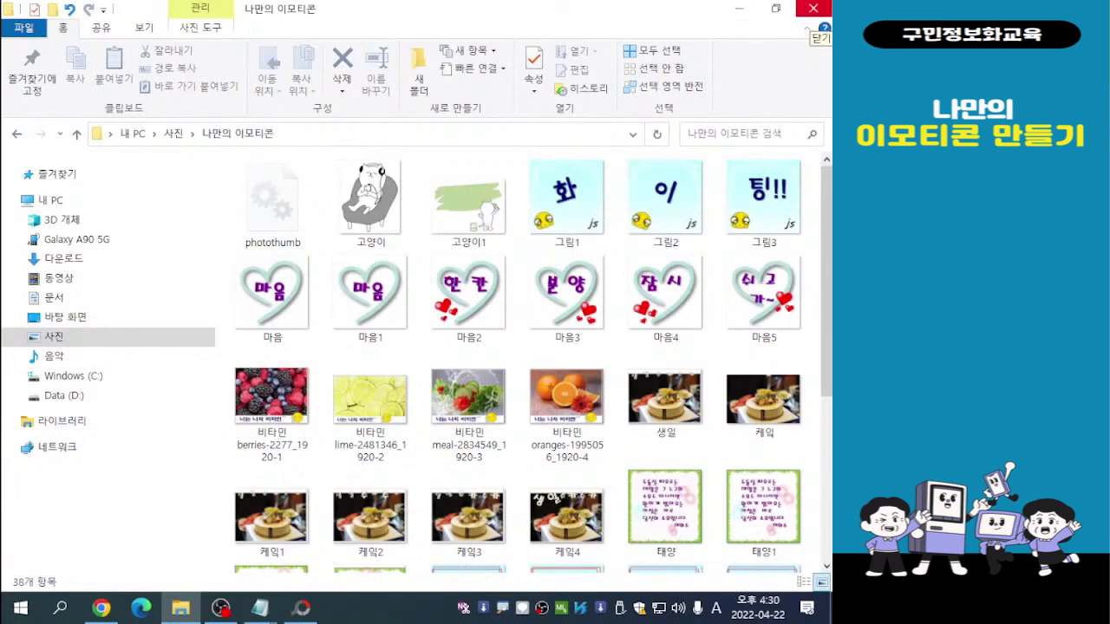
left_click(813, 9)
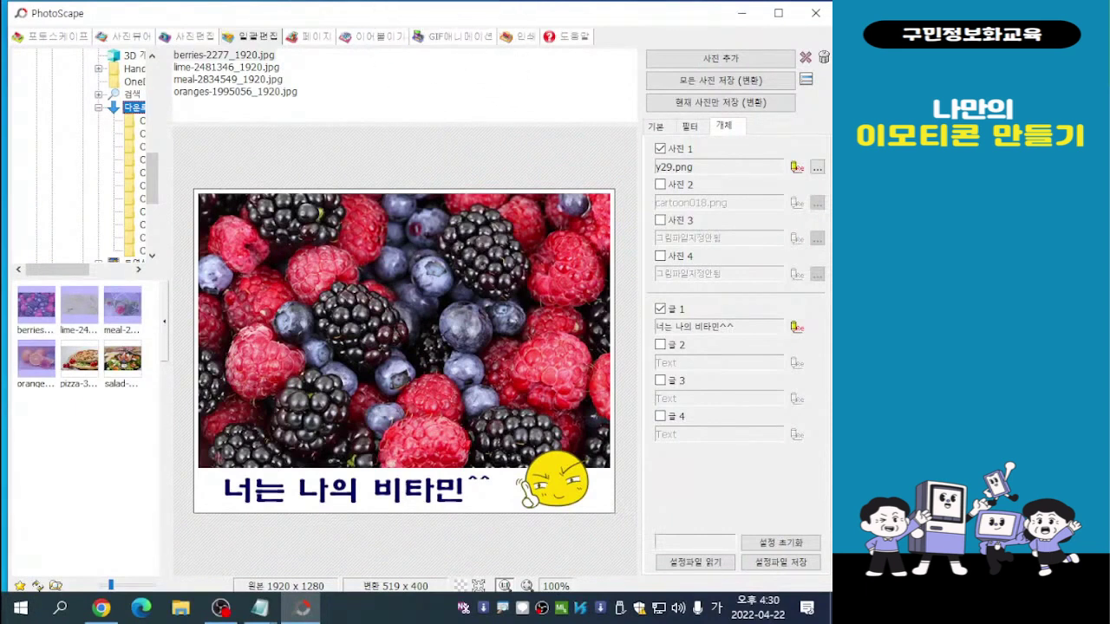
Switch to GIF animation editing and remove all the existing photos from the frame list
left_click(453, 37)
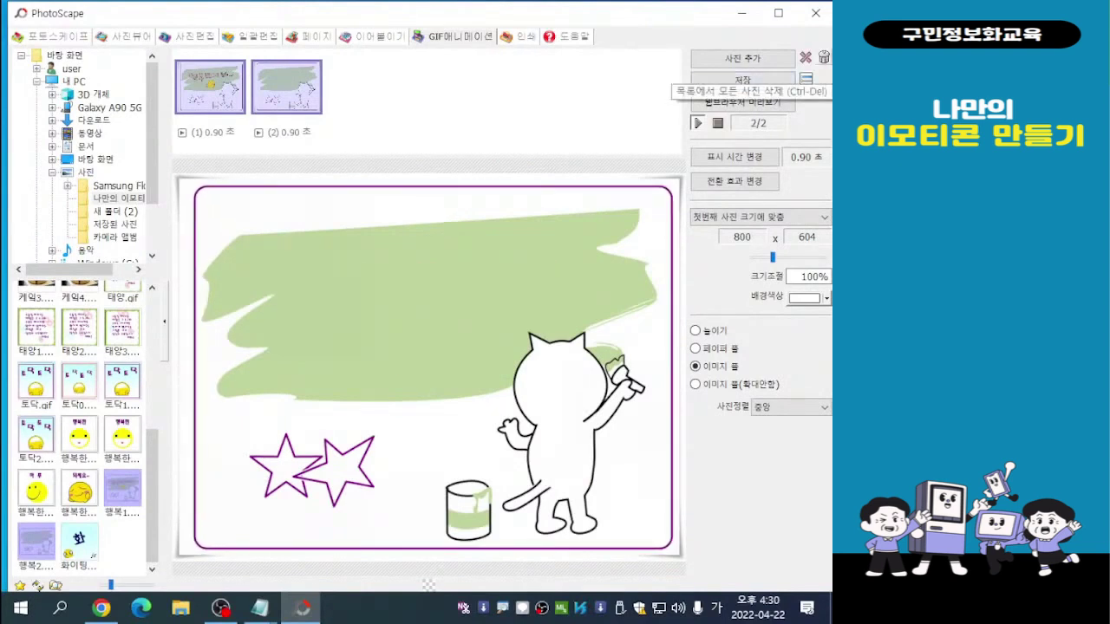
left_click(824, 57)
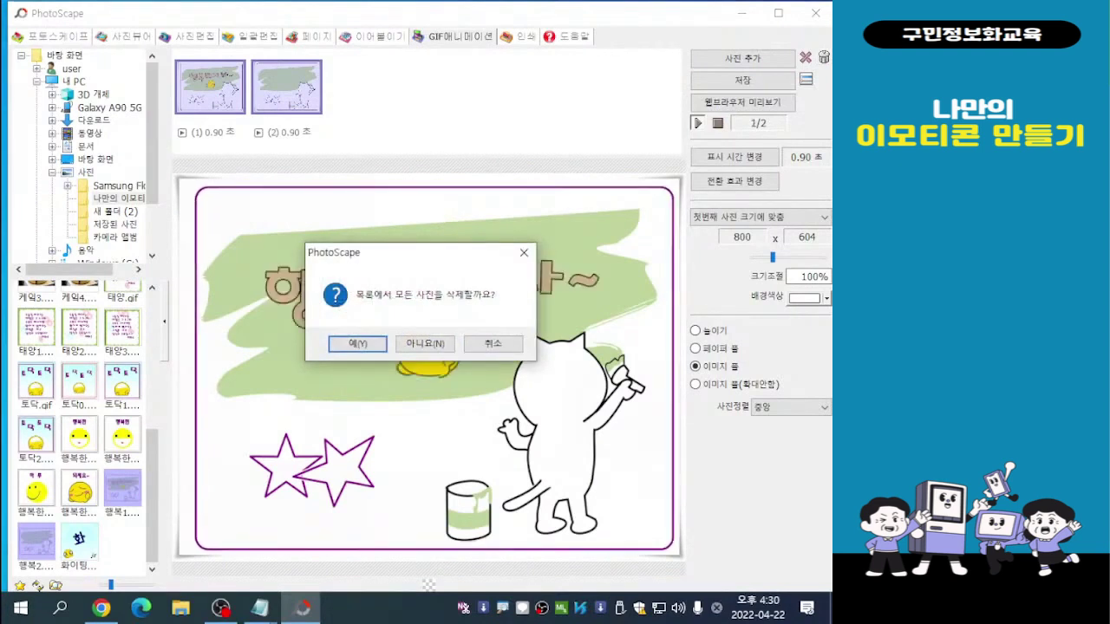
key("Return")
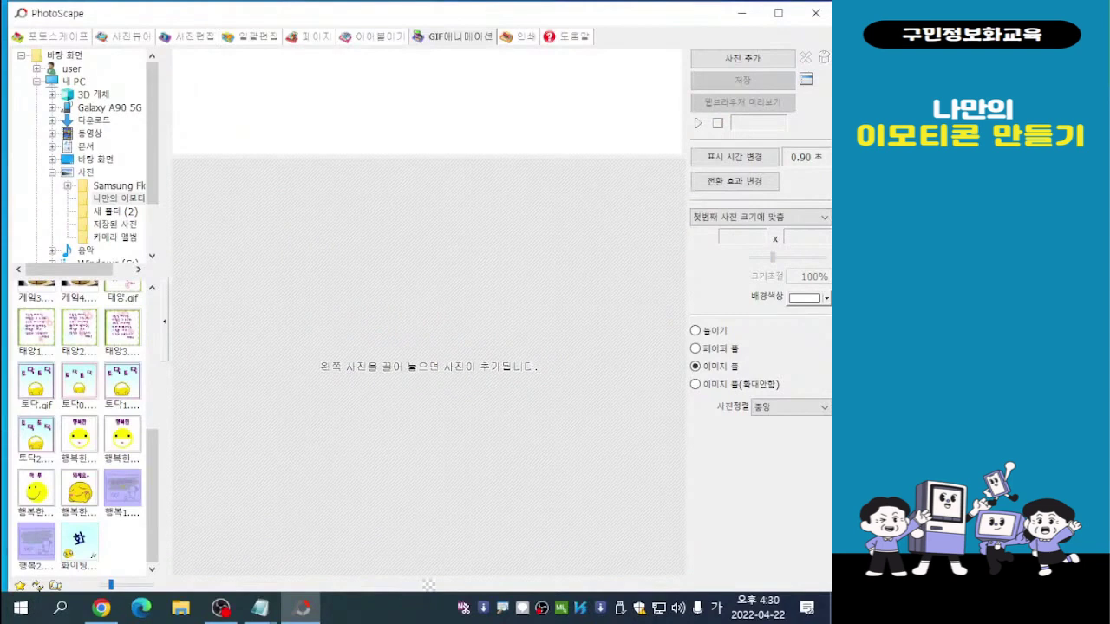
Add the four 비타민 photos (berries, lime, meal, oranges) from the 나만의 이모티콘 folder as GIF animation frames
left_click(119, 197)
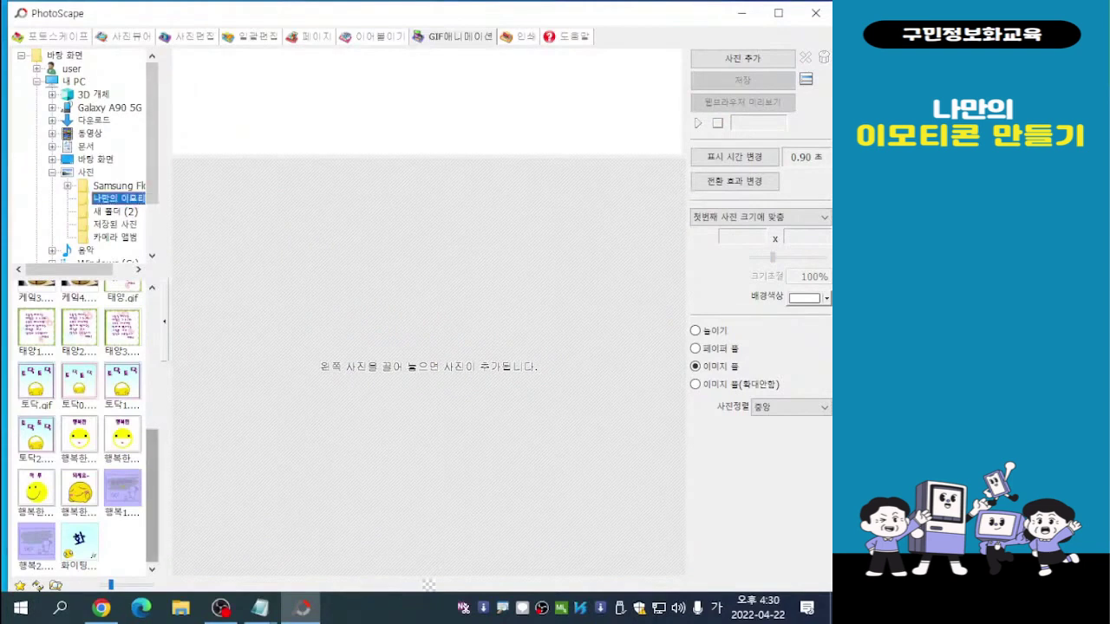
scroll(78, 424, "up", 2)
scroll(78, 425, "up", 3)
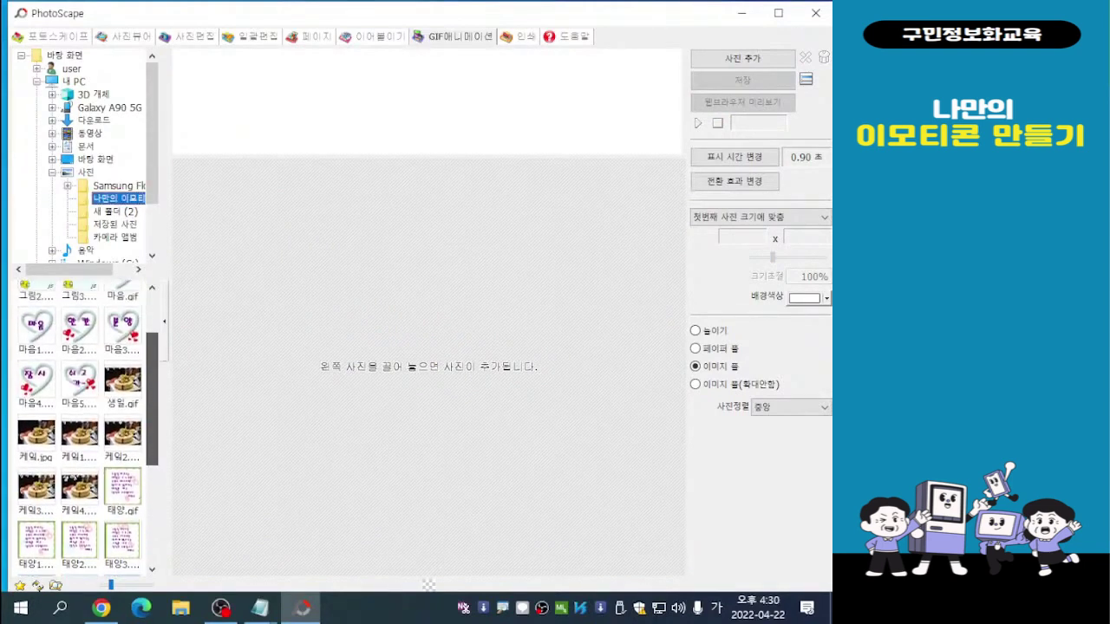
scroll(78, 424, "down", 5)
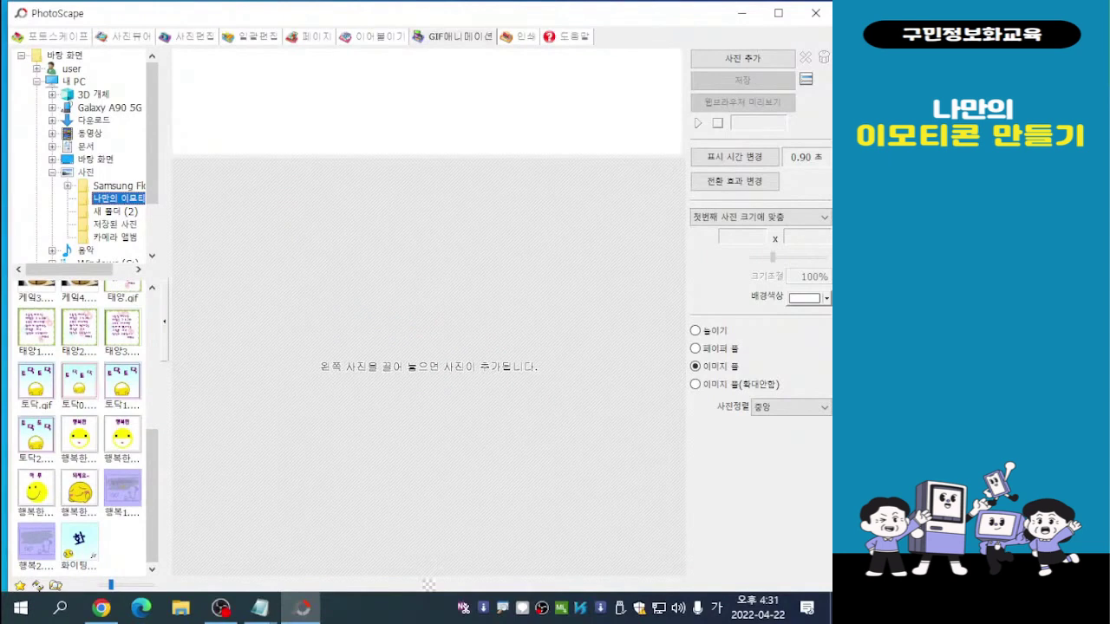
scroll(78, 424, "up", 2)
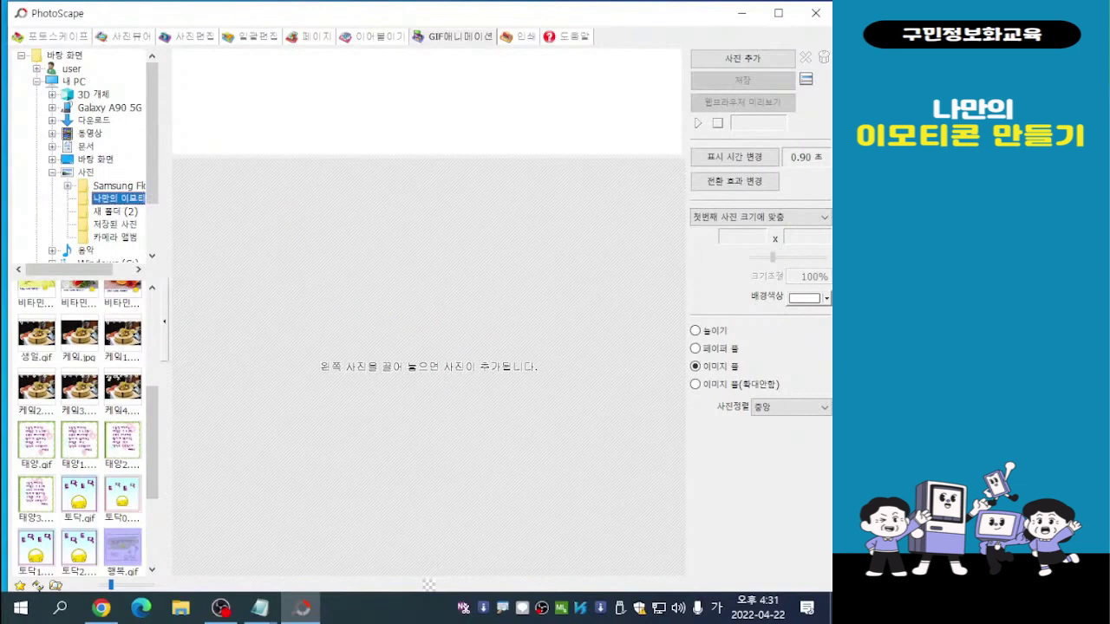
scroll(78, 428, "up", 1)
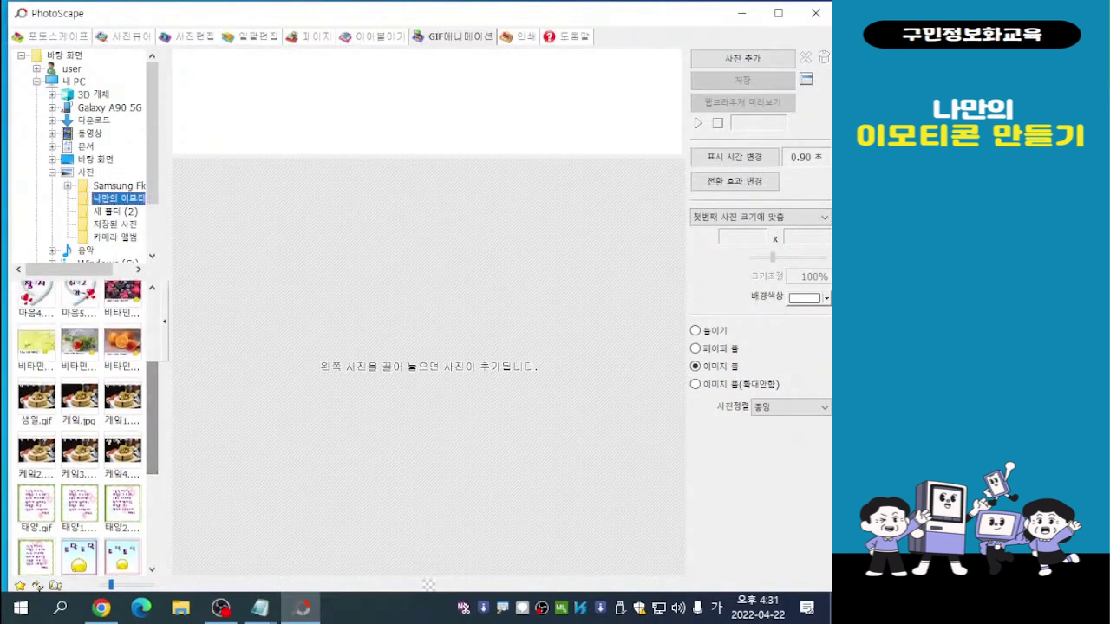
key("alt+Tab")
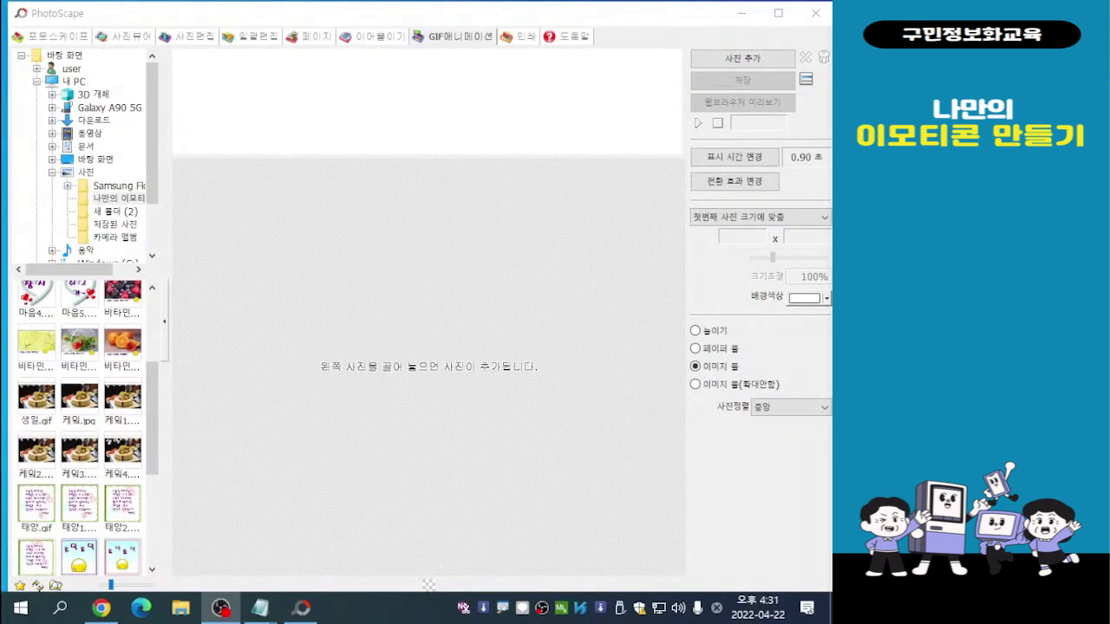
left_click_drag(152, 418, 152, 404)
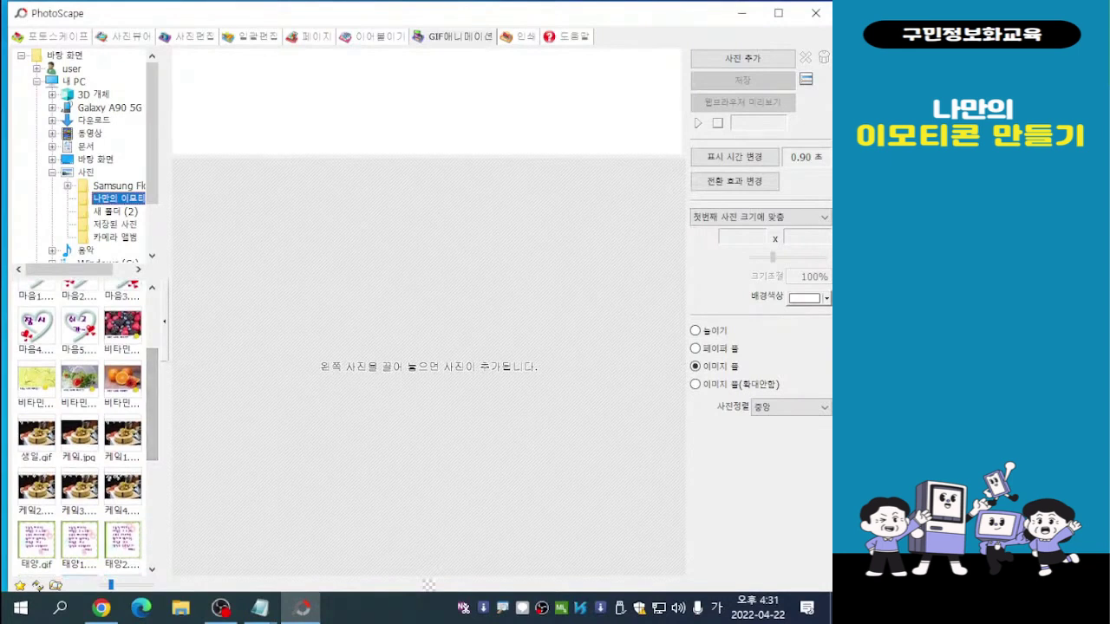
left_click(122, 325)
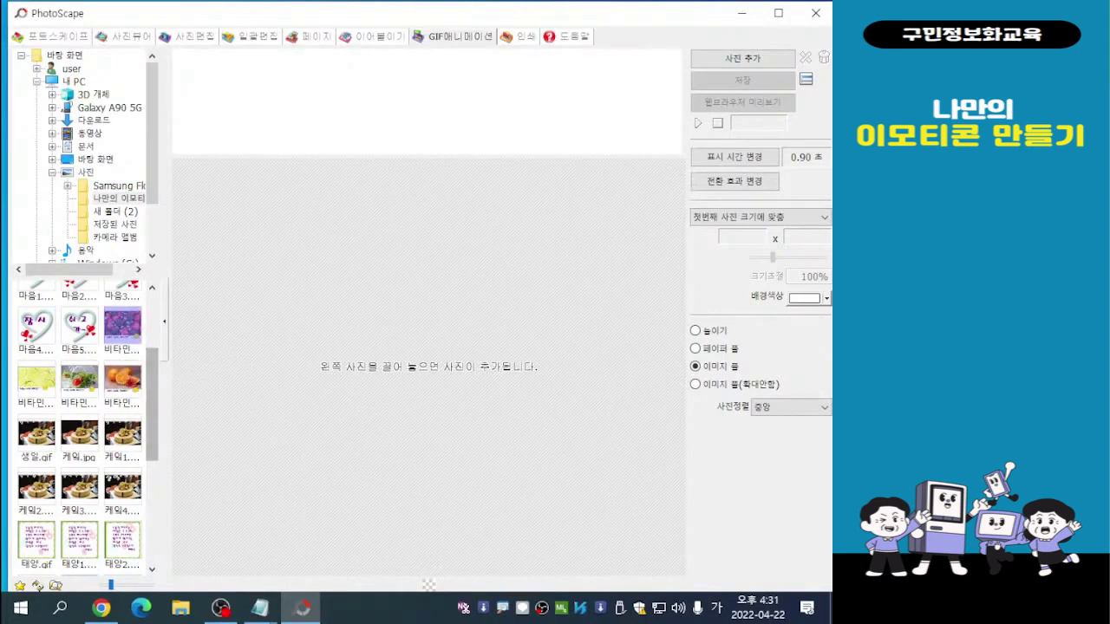
left_click(122, 379, "shift")
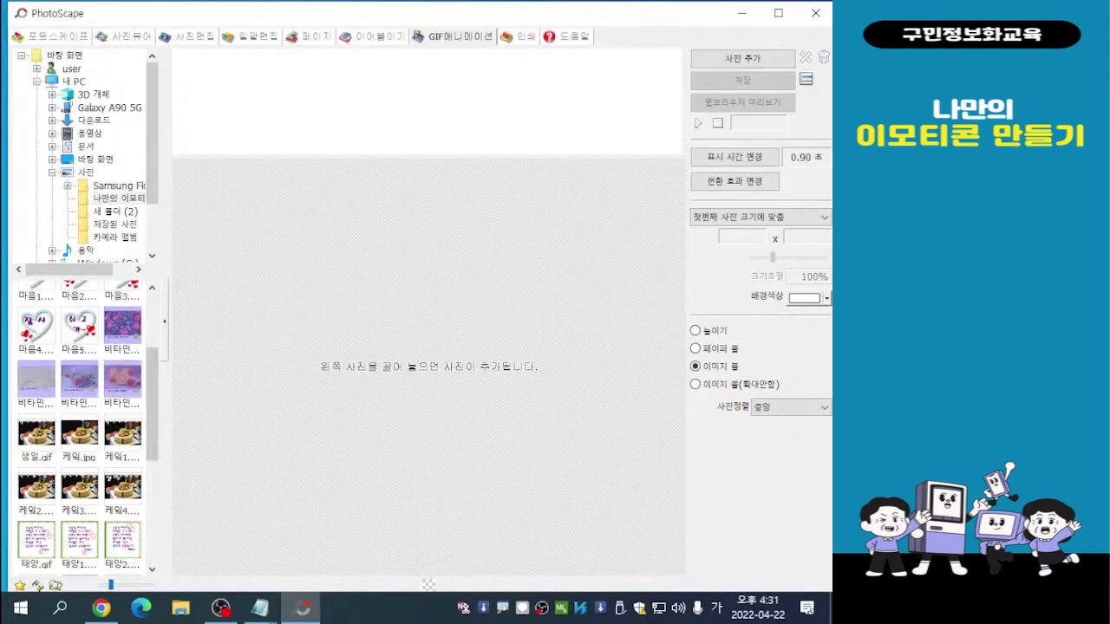
left_click_drag(123, 379, 429, 366)
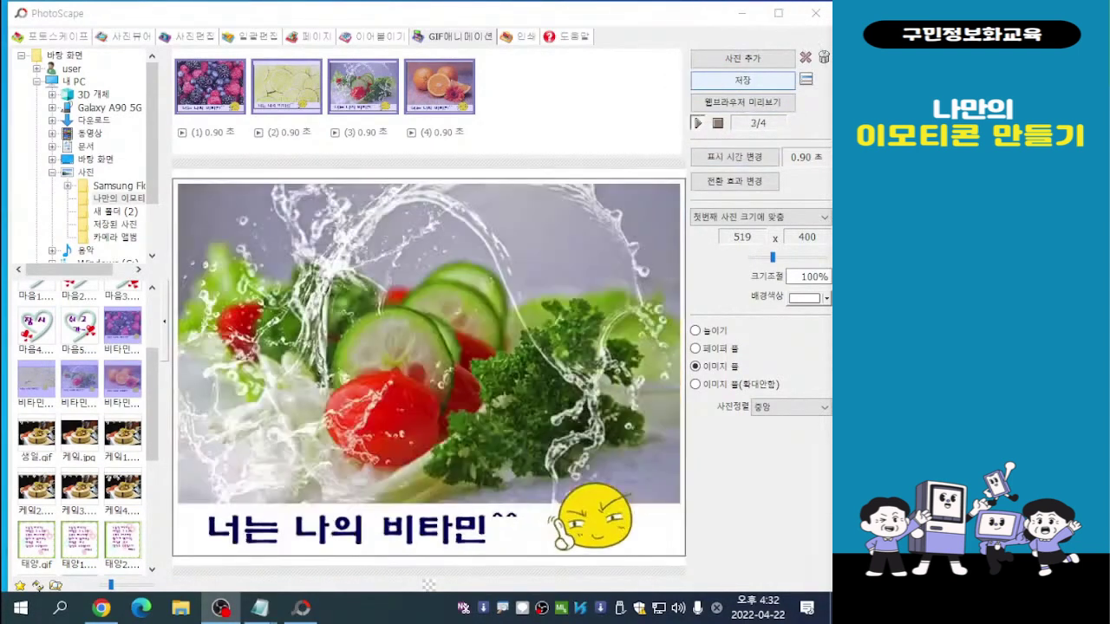
Save the animation as a GIF named 비타민 in the 나만의 이모티콘 folder
left_click(742, 80)
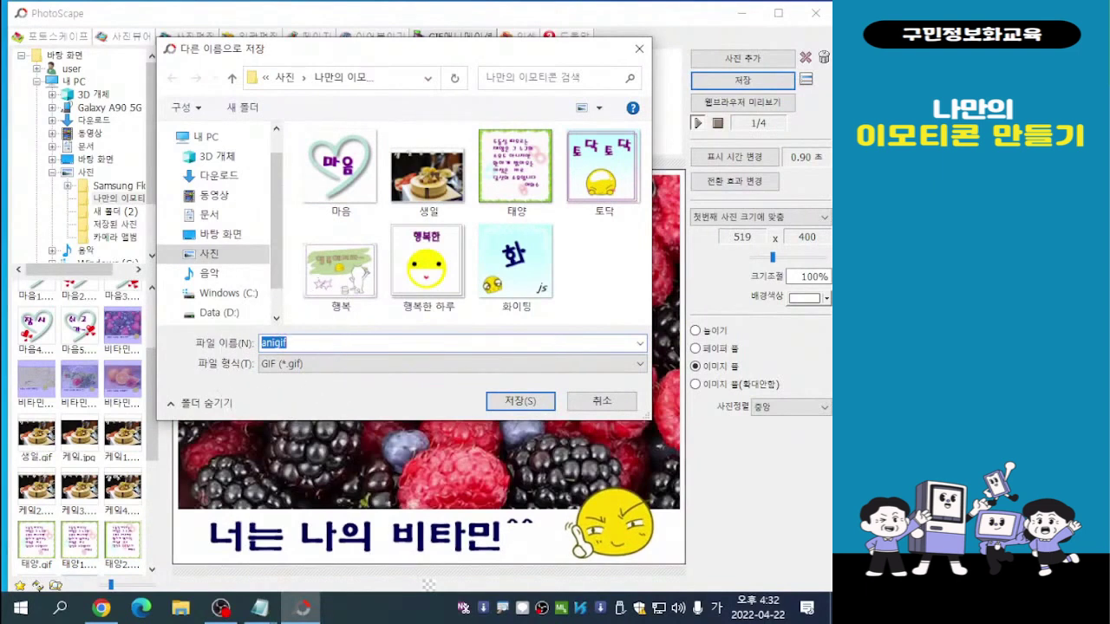
type("비타민")
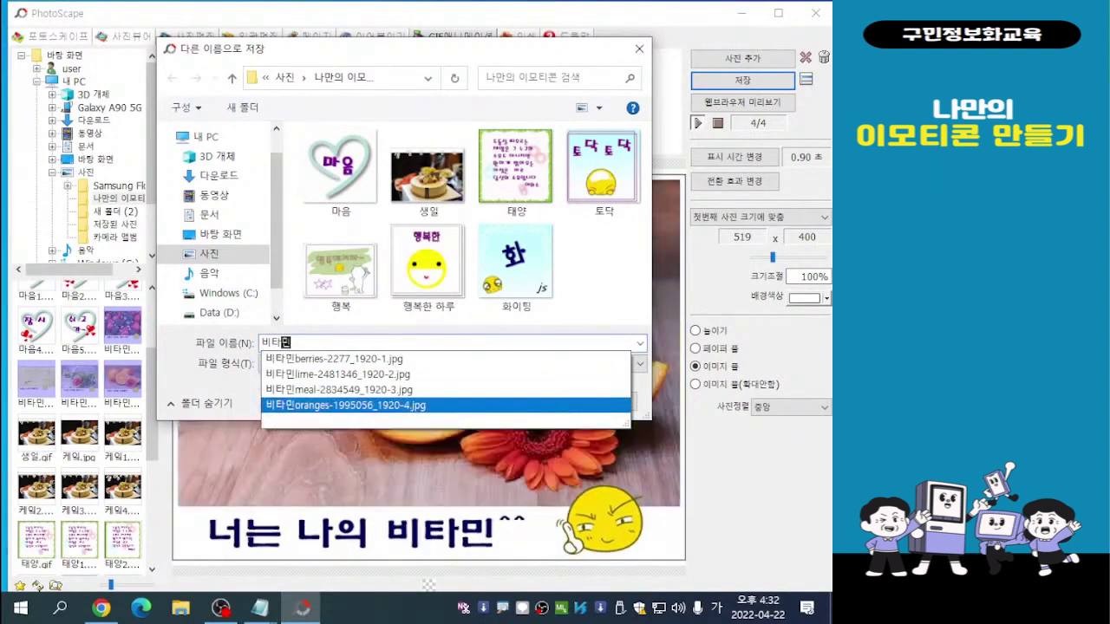
key("Return")
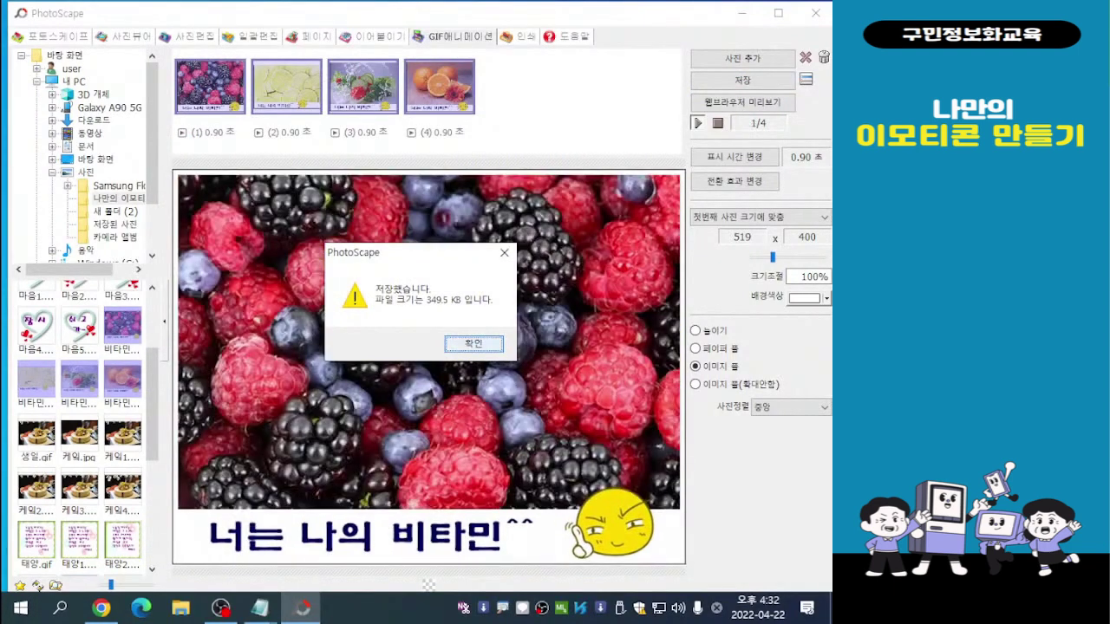
key("Return")
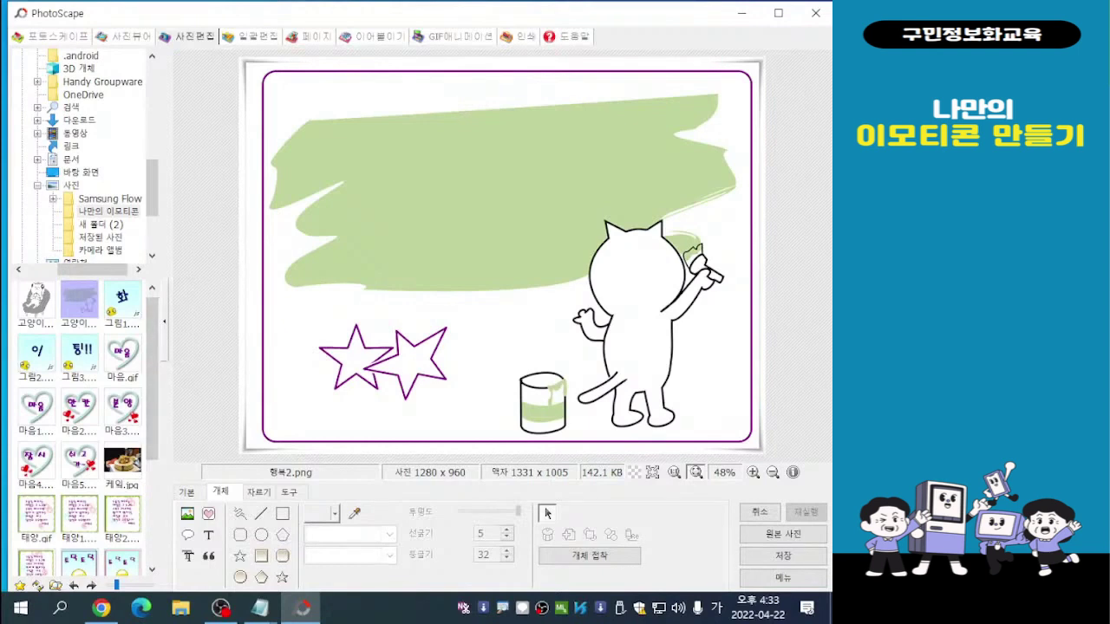
Open the picture 고양이.png of the cat with headphones in the photo editor
left_click(36, 300)
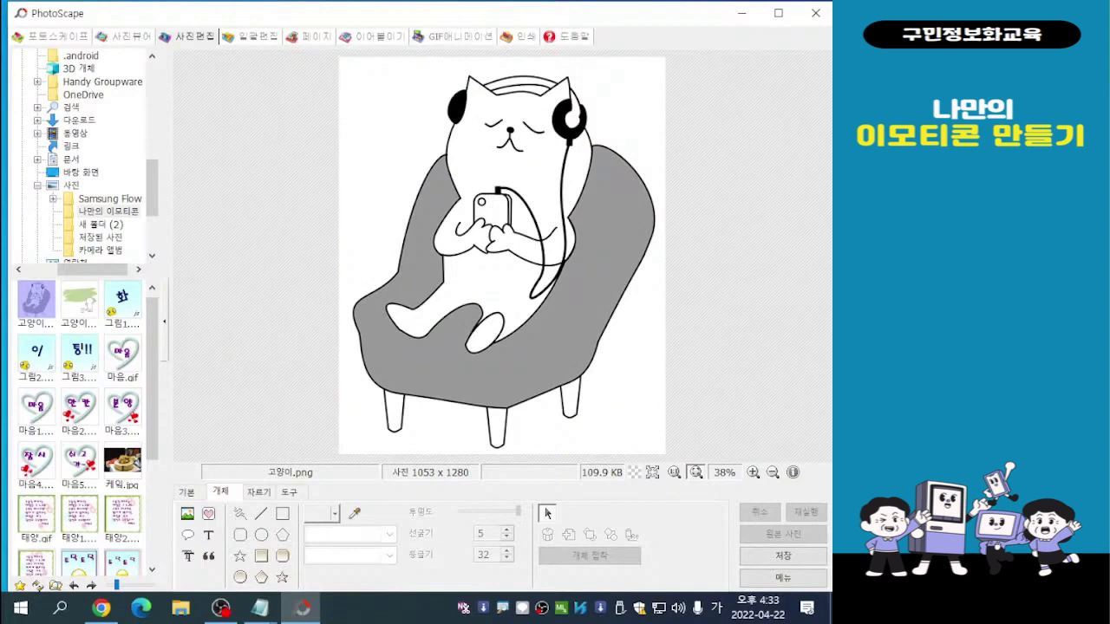